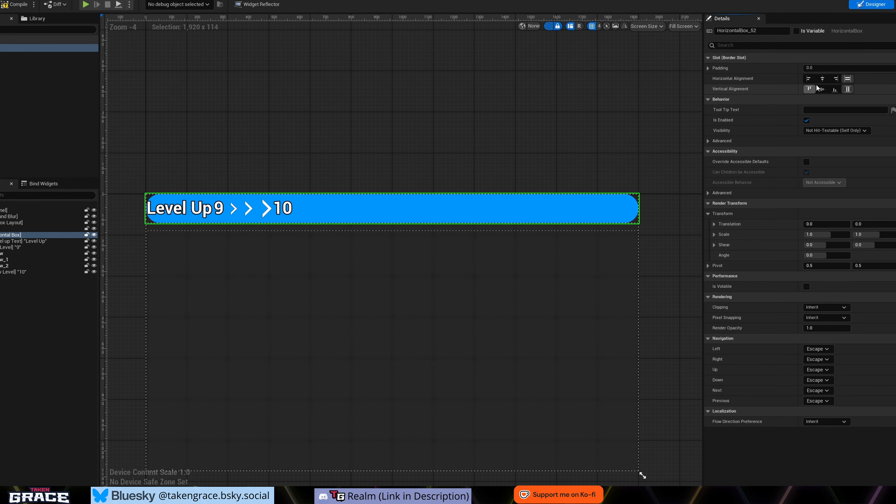
- Centre the Level Up horizontal box horizontally inside its blue border
click(823, 78)
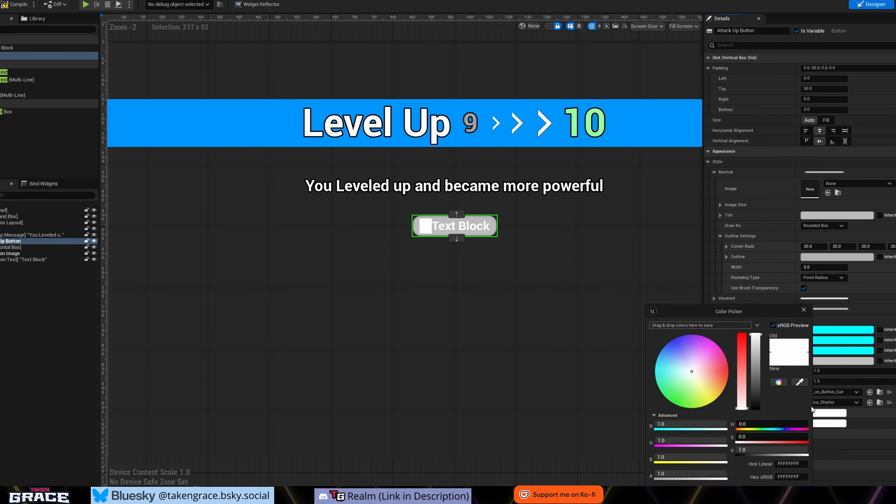
drag(758, 374, 758, 407)
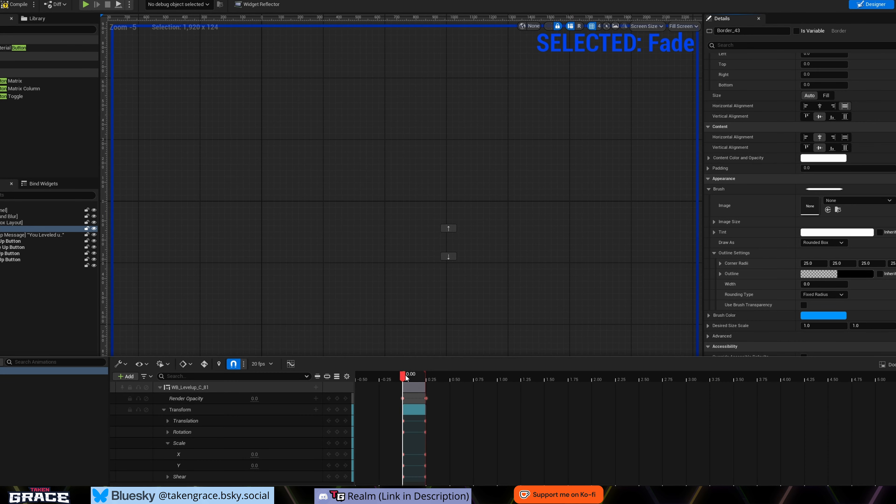
drag(405, 375, 412, 377)
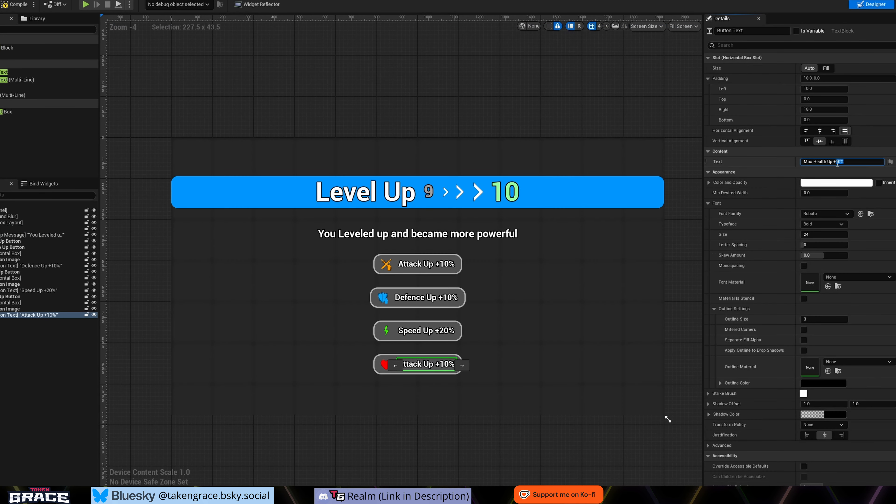
- Set the text of the heart-icon button to "Max Health Up +50"
key(BackSpace)
key(BackSpace)
key(BackSpace)
text(50)
key(Return)
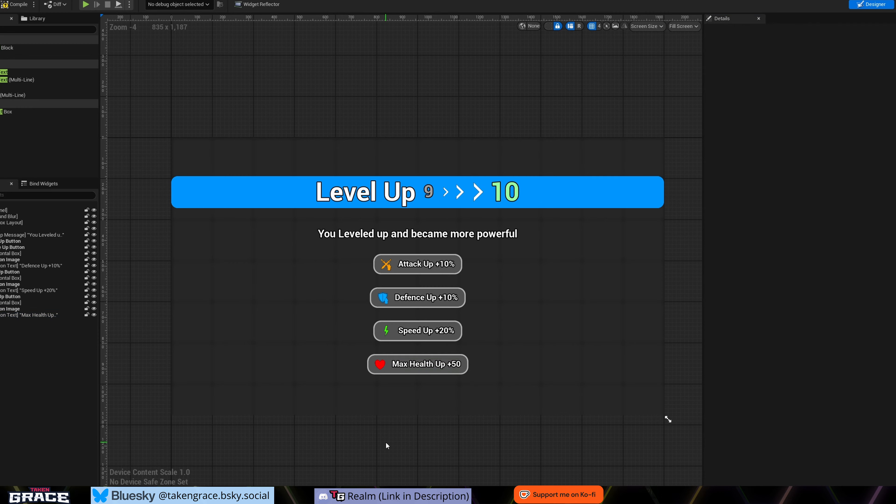
- Add a set-text node from the Old Level text reference in the HUDClass Event Graph
drag(442, 281, 443, 250)
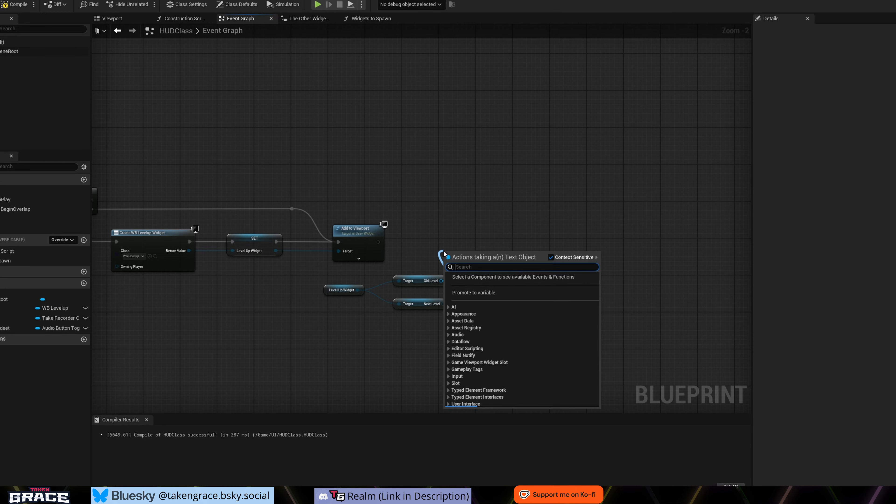
text(set tex)
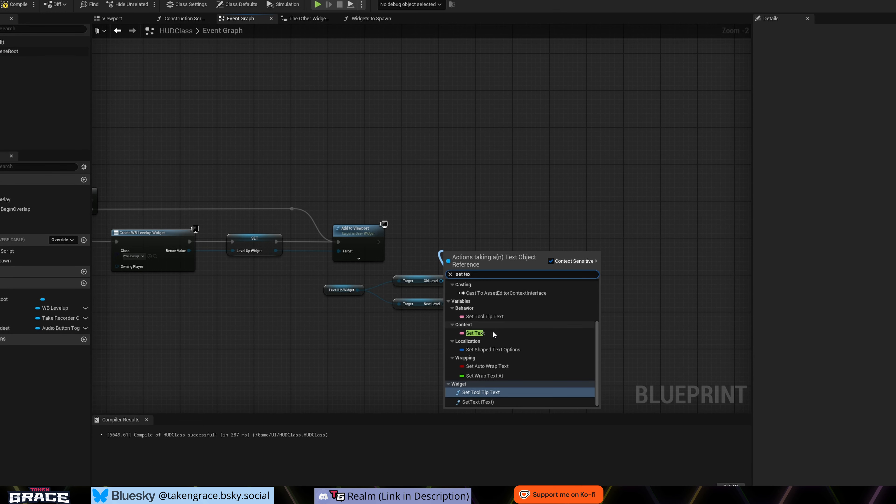
click(493, 331)
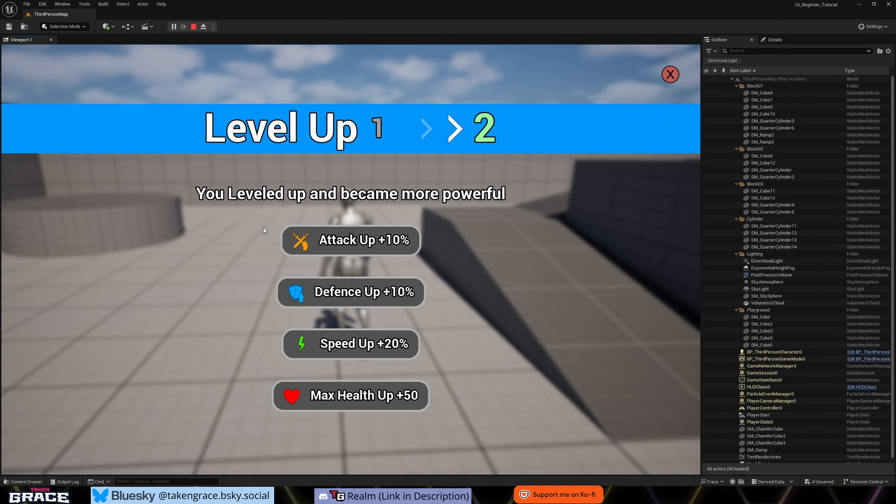
- Test the Attack Up +10% button on the level-up screen of the running game
click(360, 244)
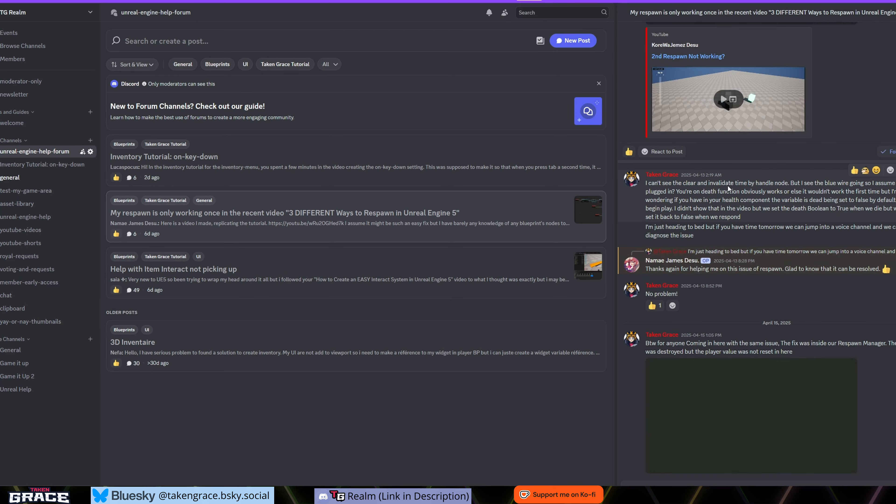
scroll(773, 268, up, 5)
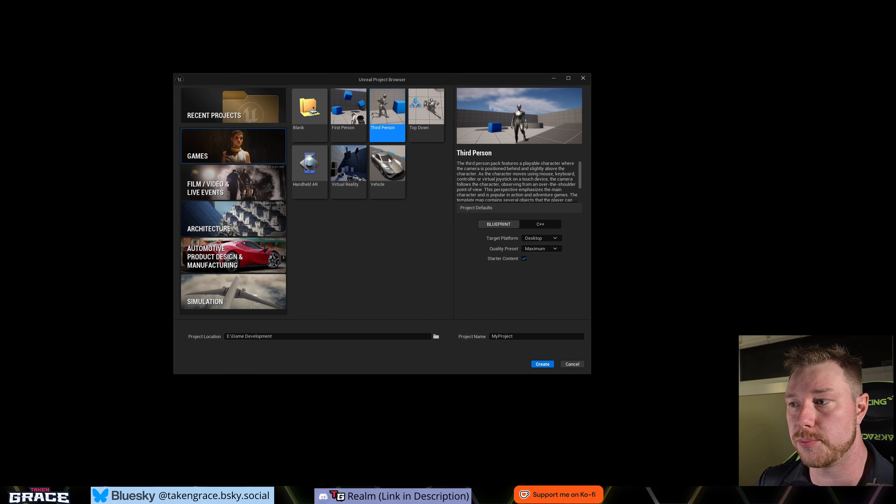
- Name the Third Person project UI_Beginner_Tutorial and create it
double_click(518, 334)
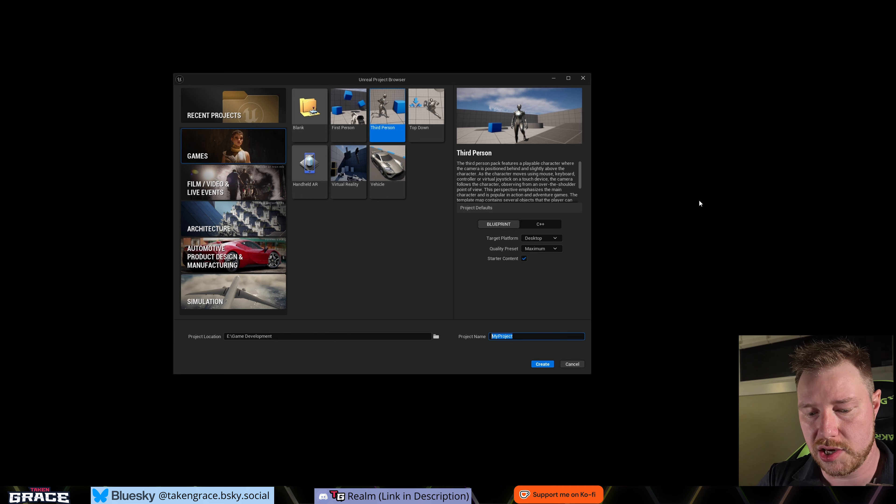
key(BackSpace)
text(UI_Beginner_)
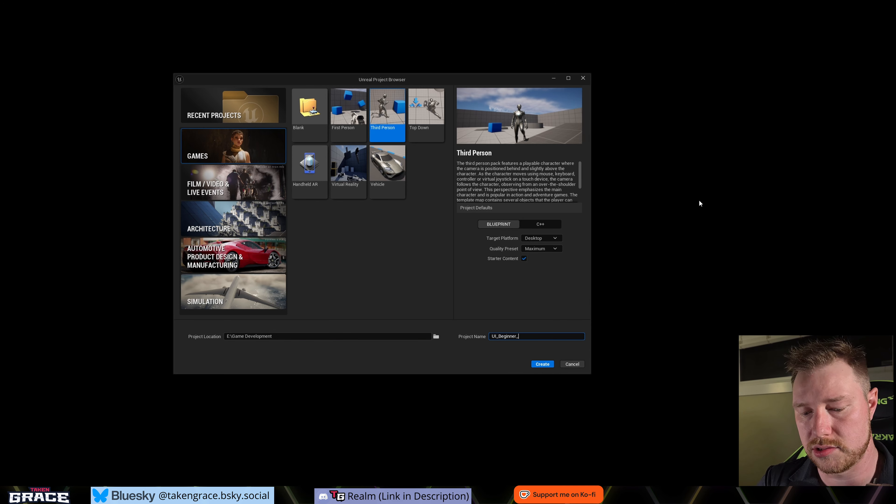
text(Tutorial)
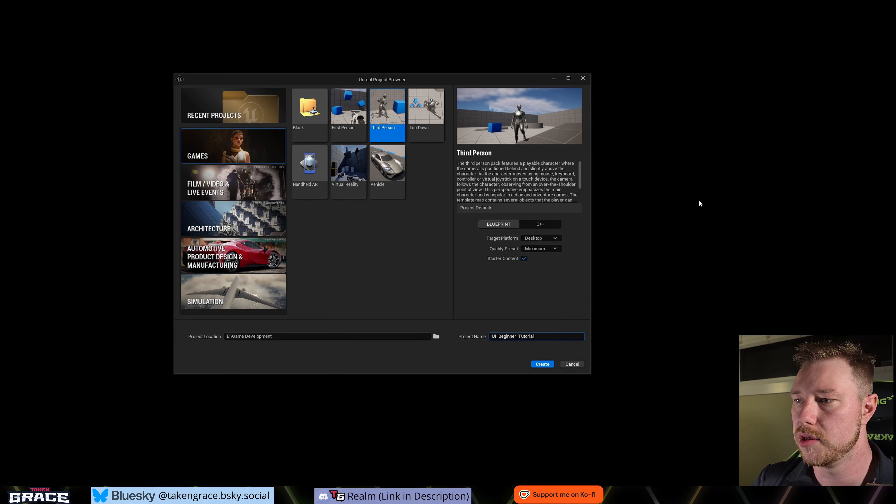
click(543, 365)
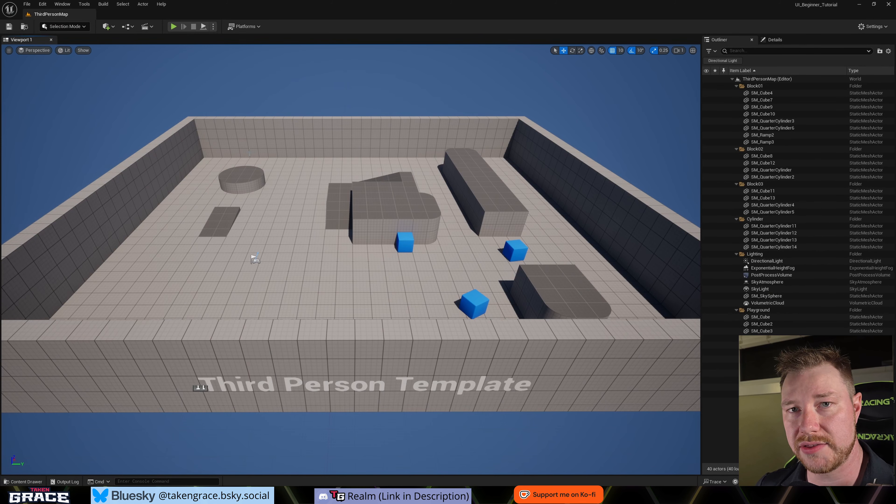
- Look around the Third Person template level near the player start, the ramps and the cylinder
key(w)
right_drag(338, 210, 261, 187)
key(d)
right_drag(371, 245, 406, 312)
key(a)
key(d)
key(d)
key(a)
key(d)
key(w)
key(s)
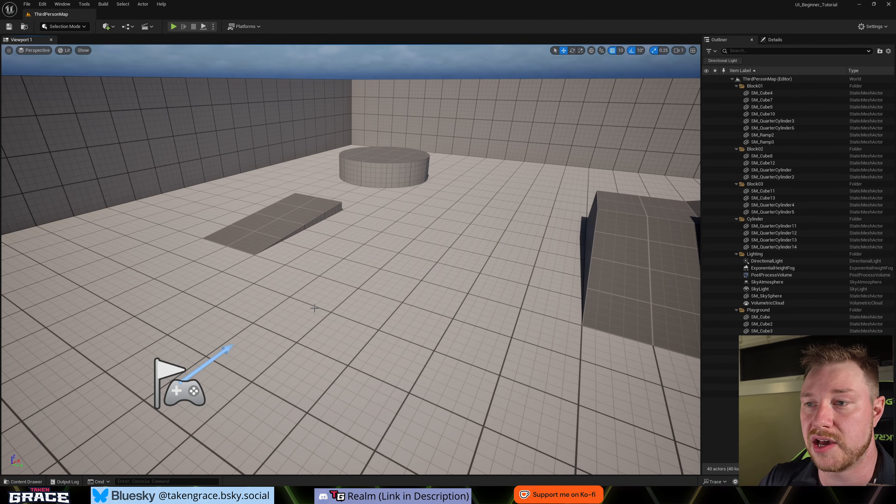
right_drag(314, 308, 315, 312)
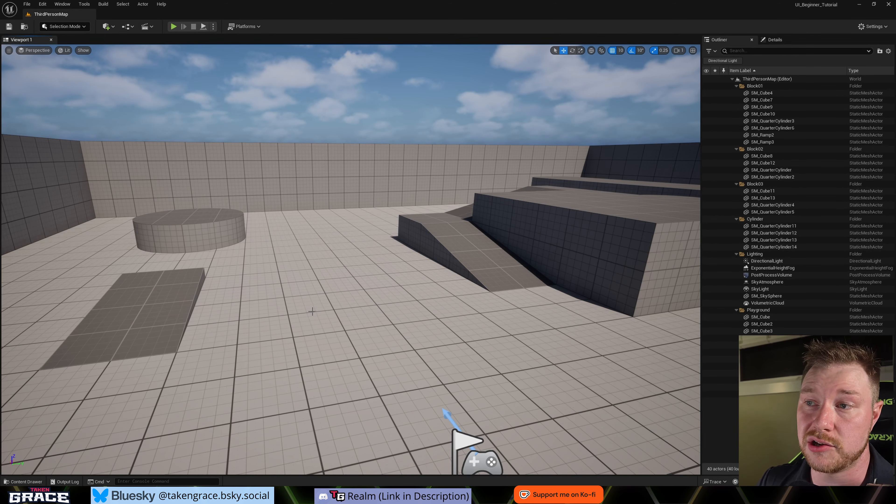
right_drag(325, 316, 325, 335)
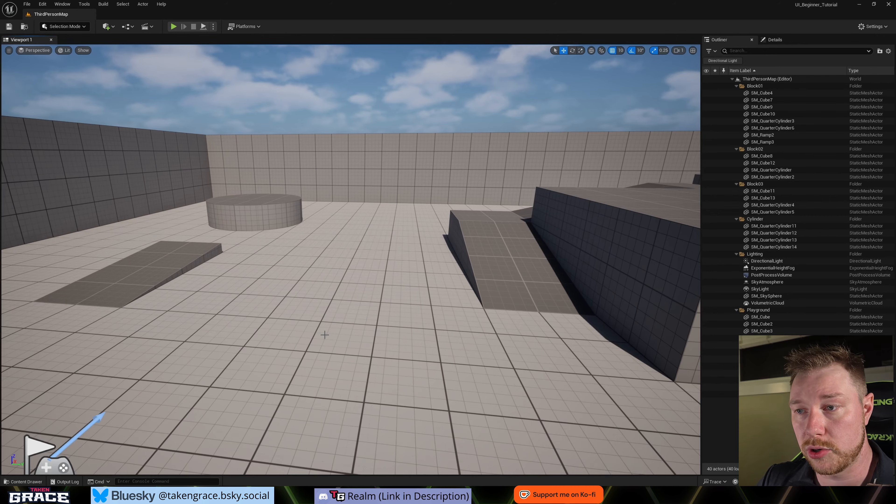
- Create a new folder named UI in the project's Content folder
key(ctrl+space)
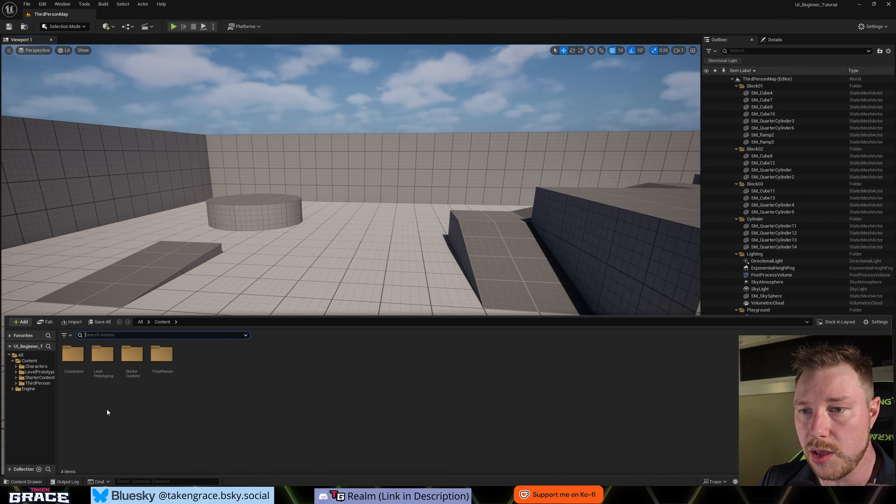
right_click(173, 417)
click(226, 172)
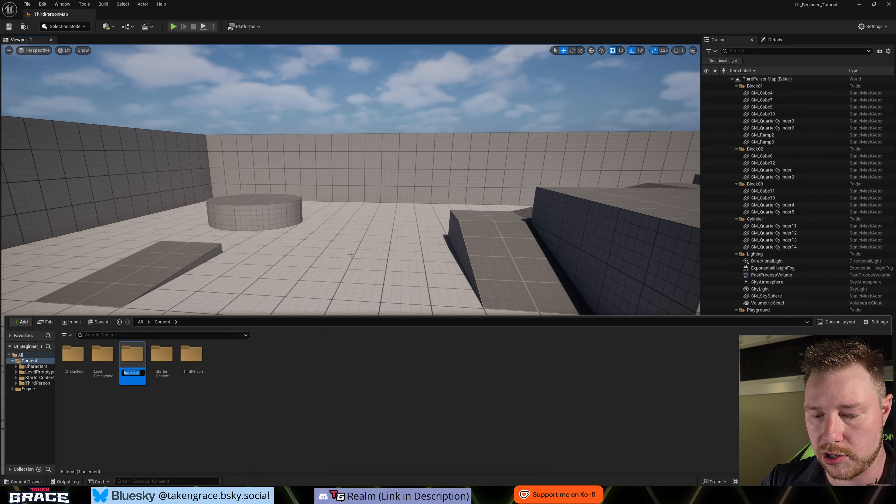
text(UI)
key(Return)
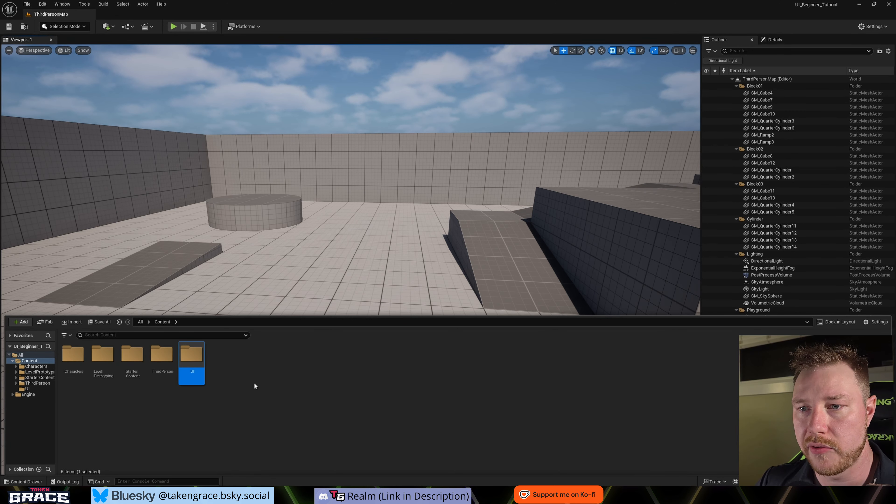
- Create a Blueprint class with HUD as its parent class in the UI folder and name it HUDClass
double_click(183, 353)
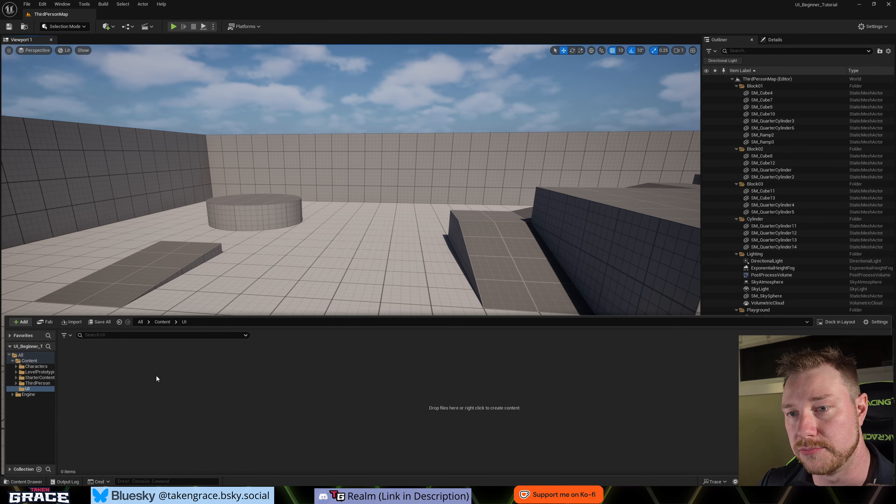
right_click(117, 369)
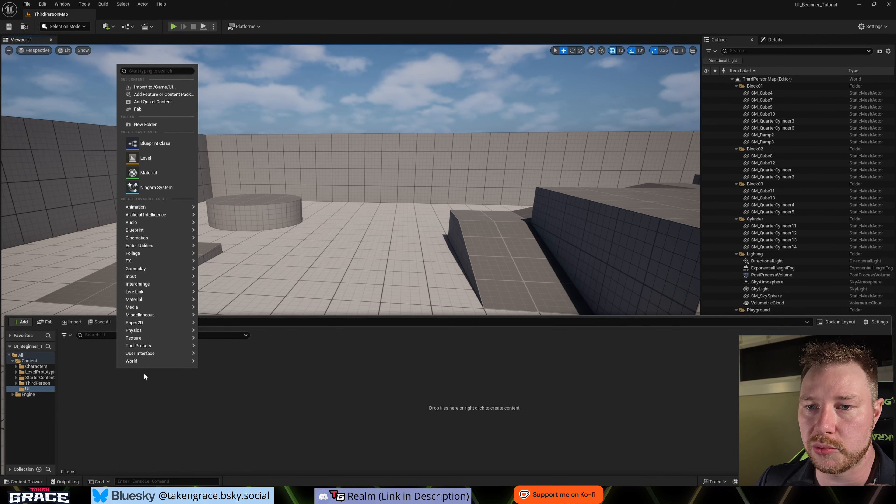
click(132, 142)
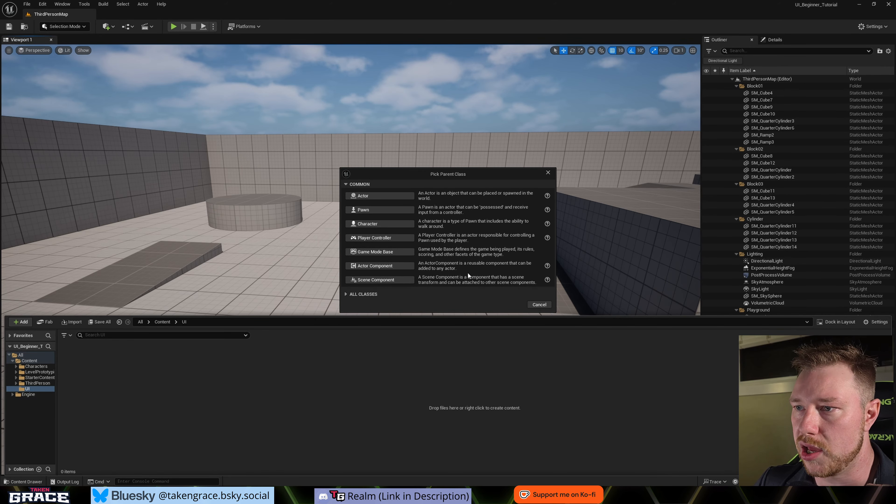
click(346, 294)
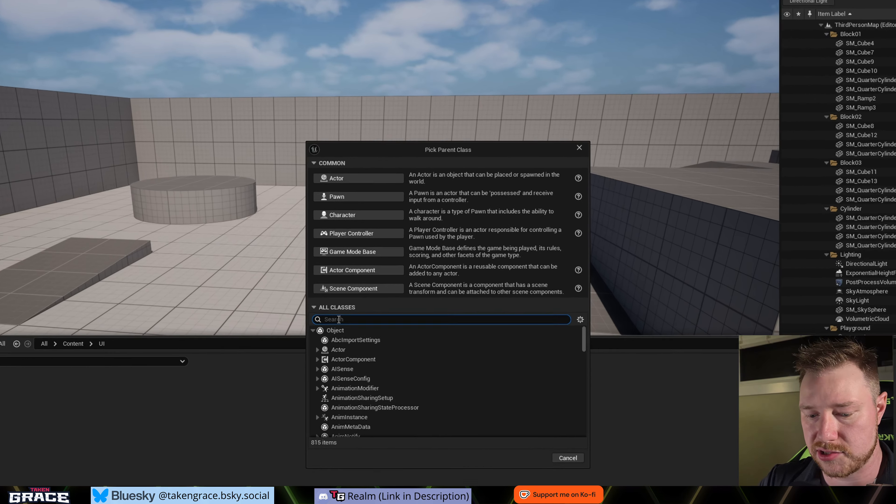
text(HUD)
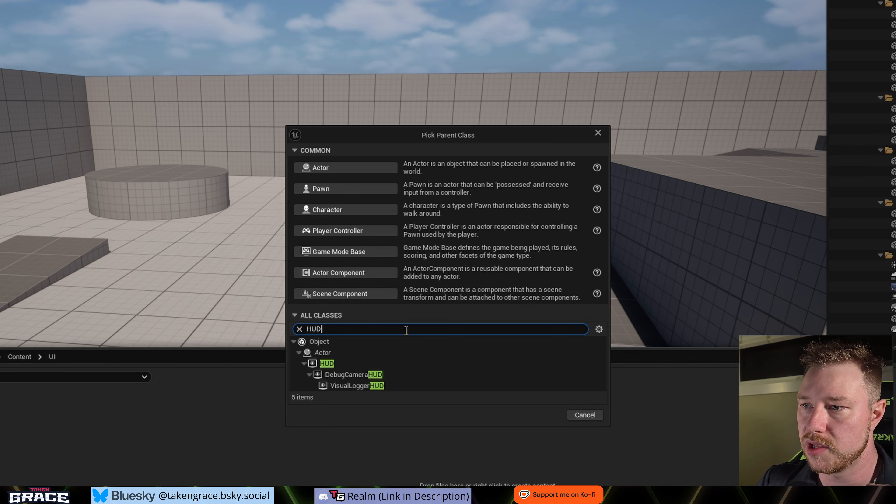
click(331, 364)
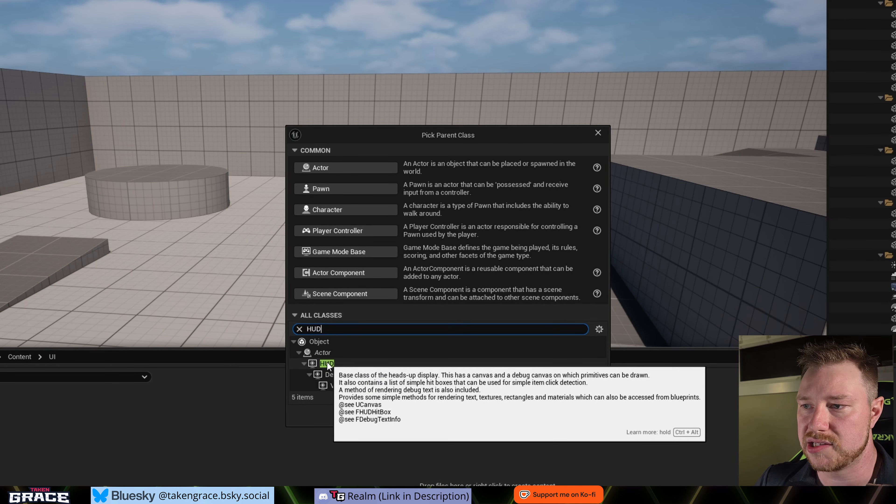
click(548, 417)
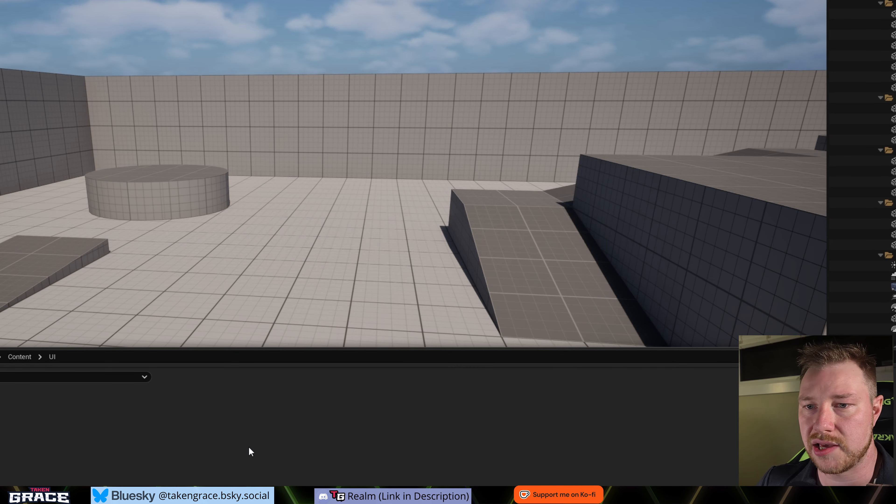
text(HUD)
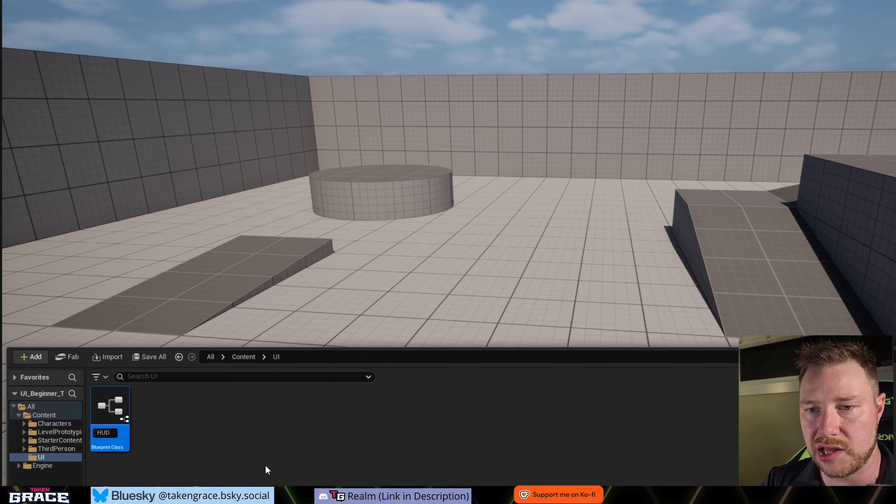
text(Class)
key(Return)
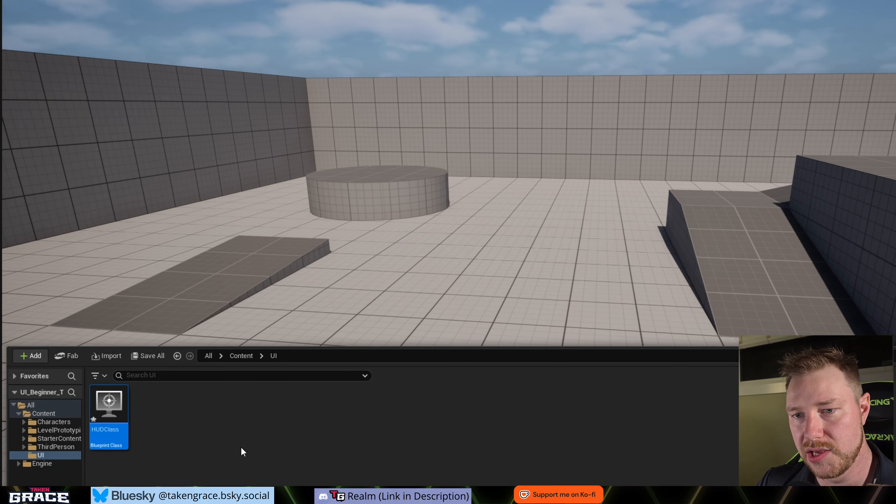
click(231, 457)
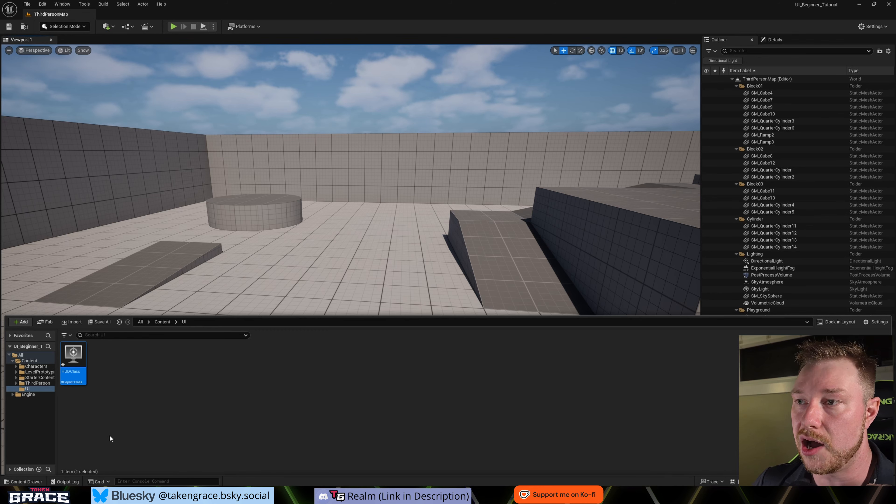
- Open the HUDClass blueprint and show its Event Graph
mouse_move(68, 359)
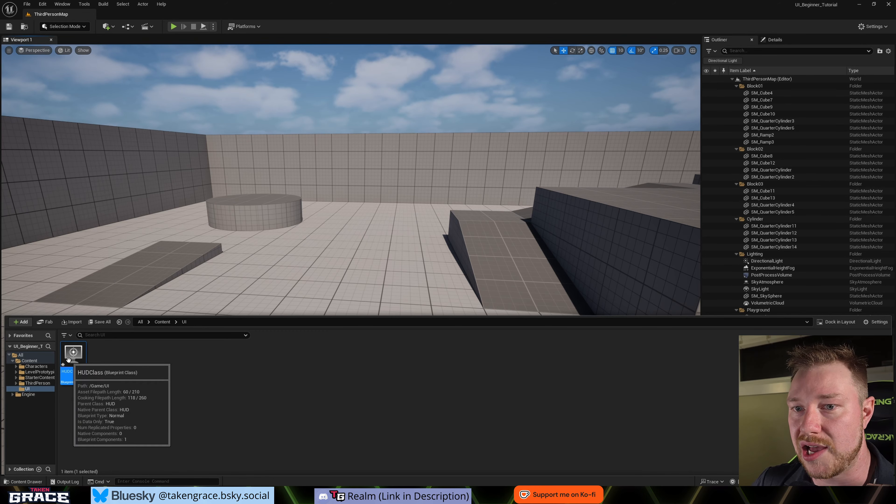
double_click(73, 357)
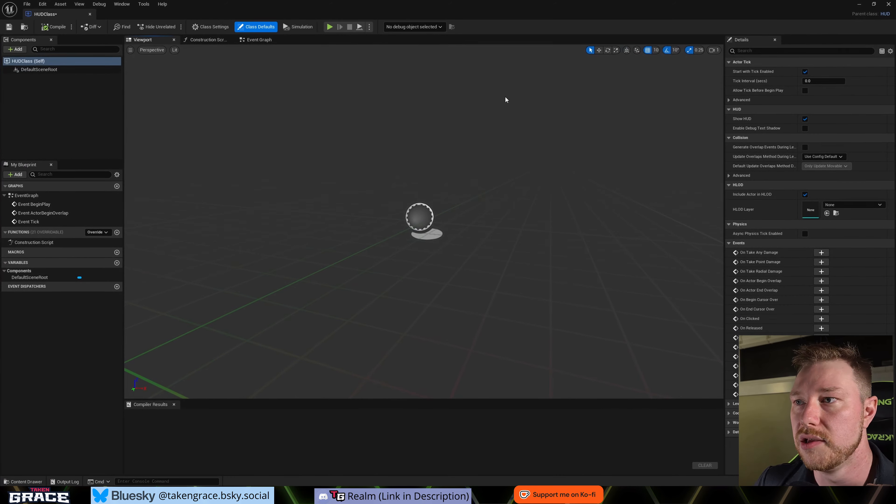
click(259, 40)
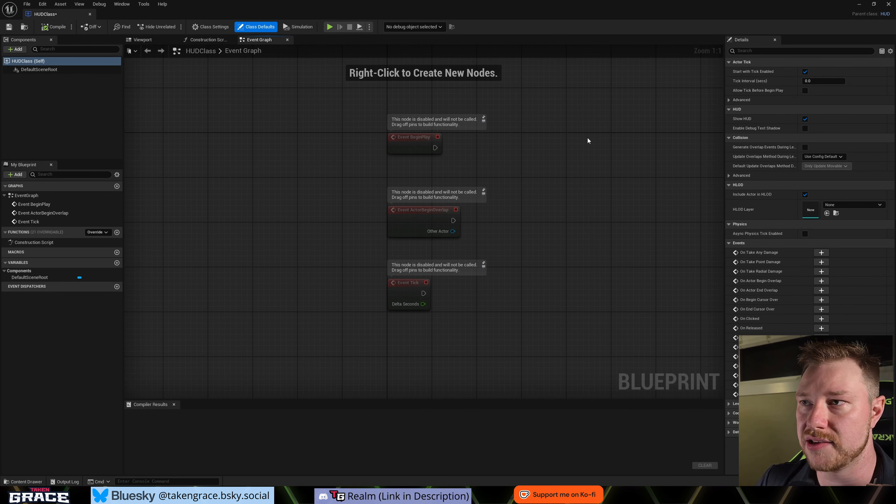
- Add a Get Actor Of Class node in empty graph space and set its actor class to HUDClass
right_drag(257, 215, 322, 218)
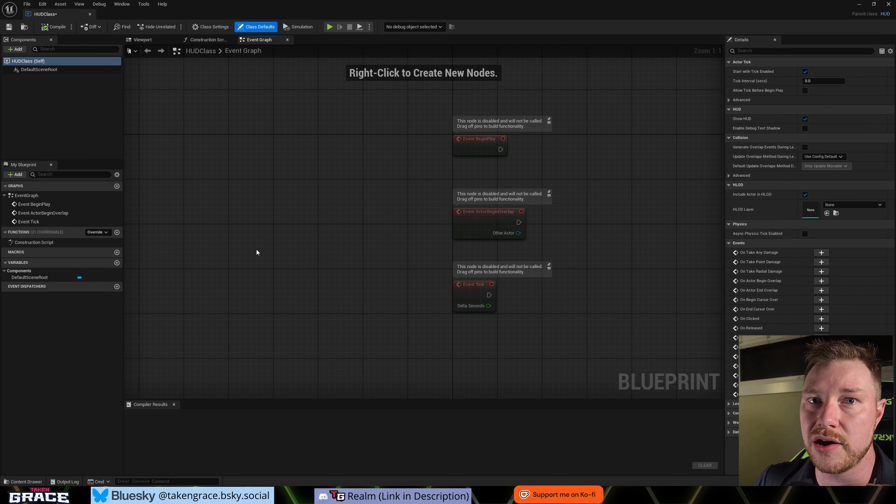
right_drag(256, 251, 378, 242)
right_click(285, 232)
text(ge)
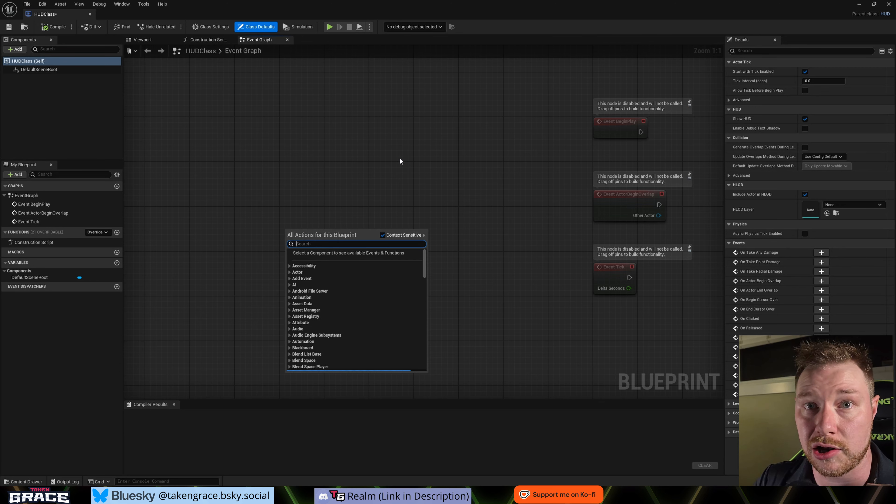
text(t act)
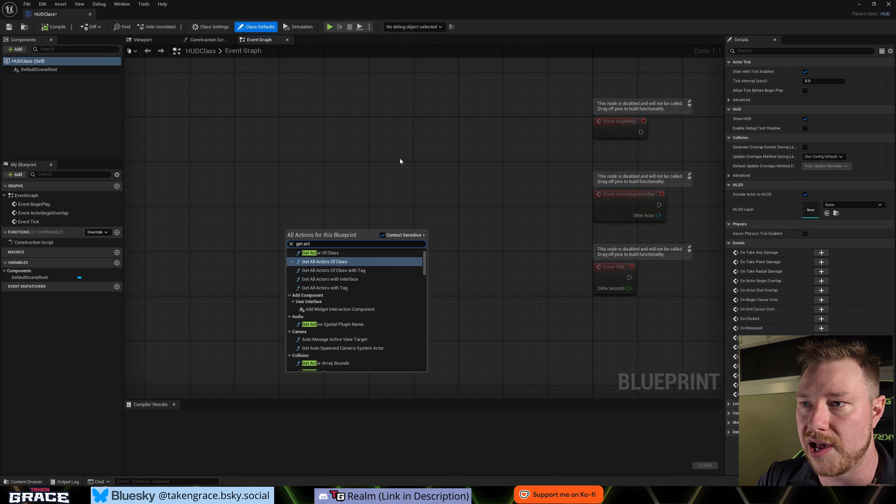
key(Up)
key(Return)
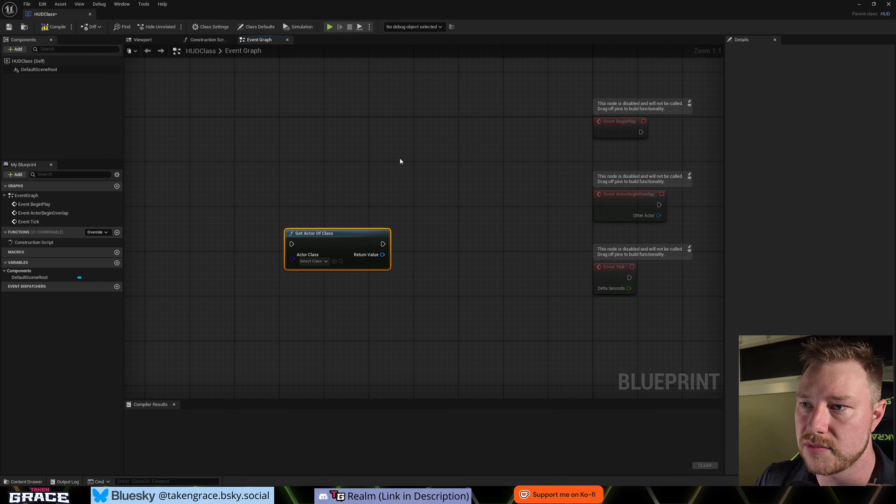
click(313, 261)
text(HUDc)
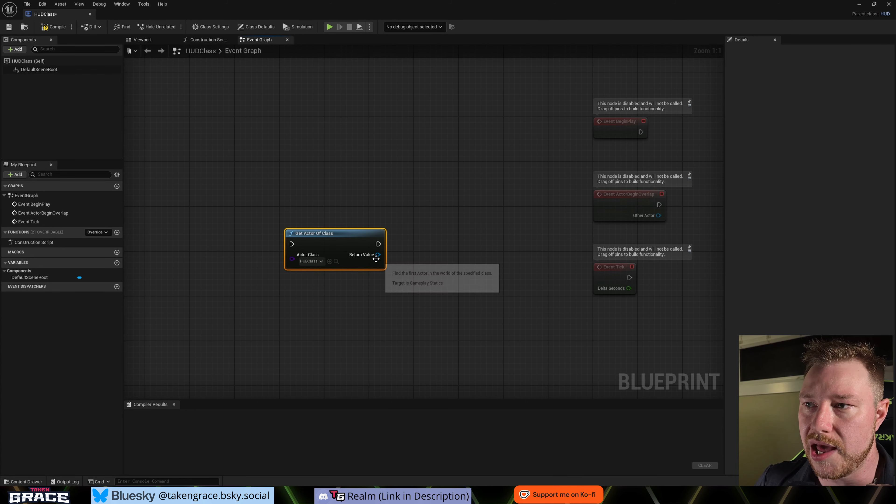
- Delete the Get Actor Of Class node from the Event Graph and compile the HUDClass blueprint
drag(378, 255, 436, 216)
click(342, 334)
click(317, 239)
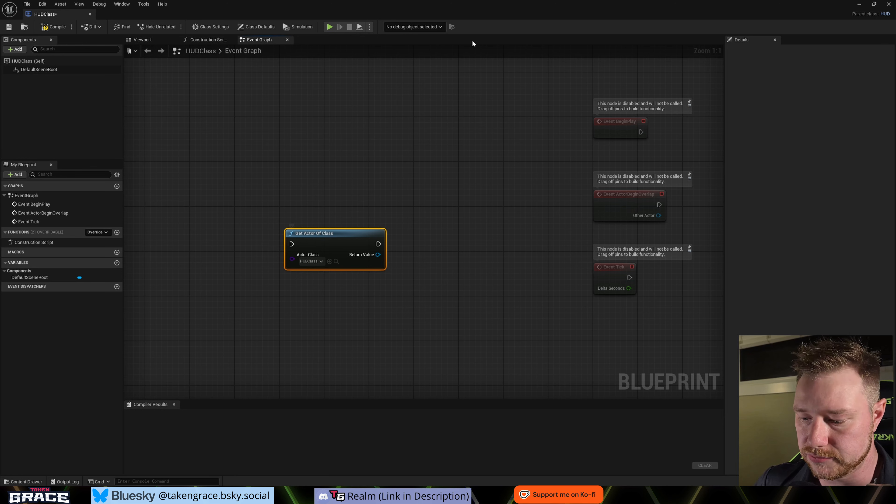
key(Delete)
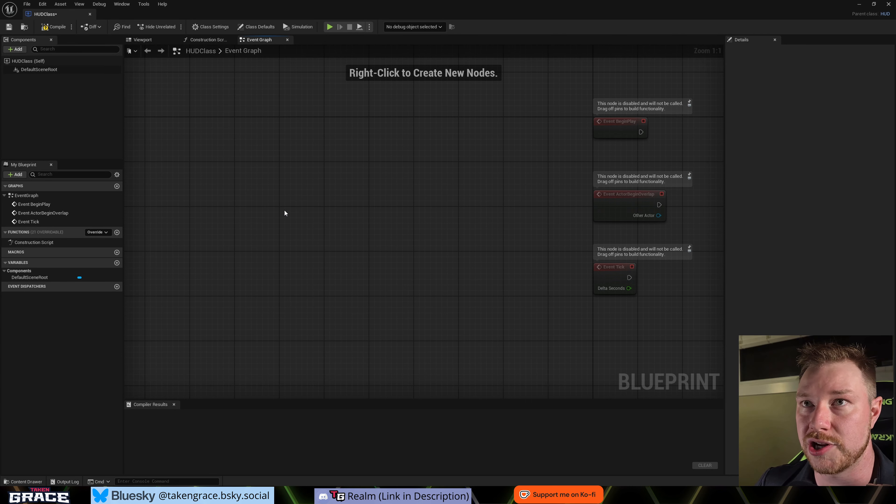
key(F7)
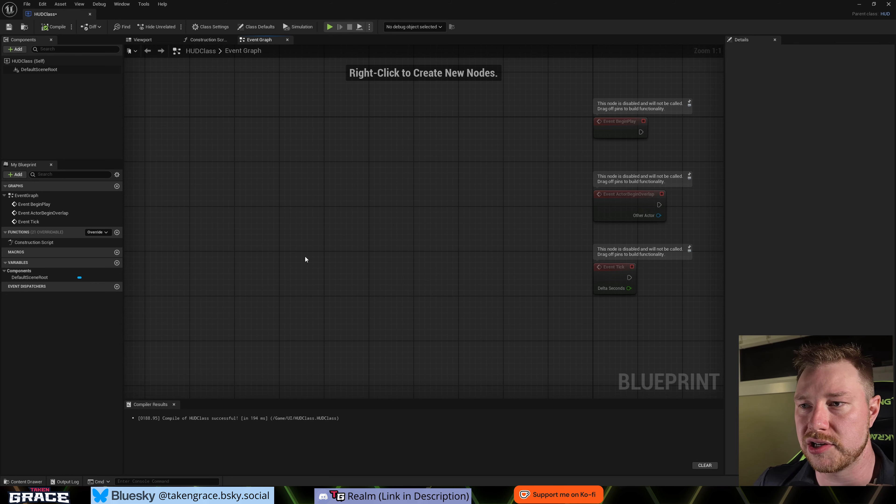
- Open the third person game mode blueprint from the ThirdPerson > Blueprints content folder
key(ctrl+space)
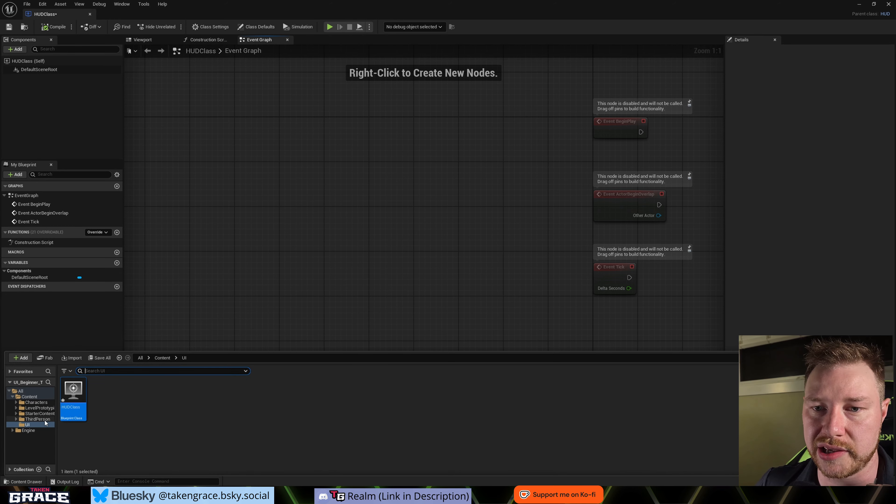
click(37, 421)
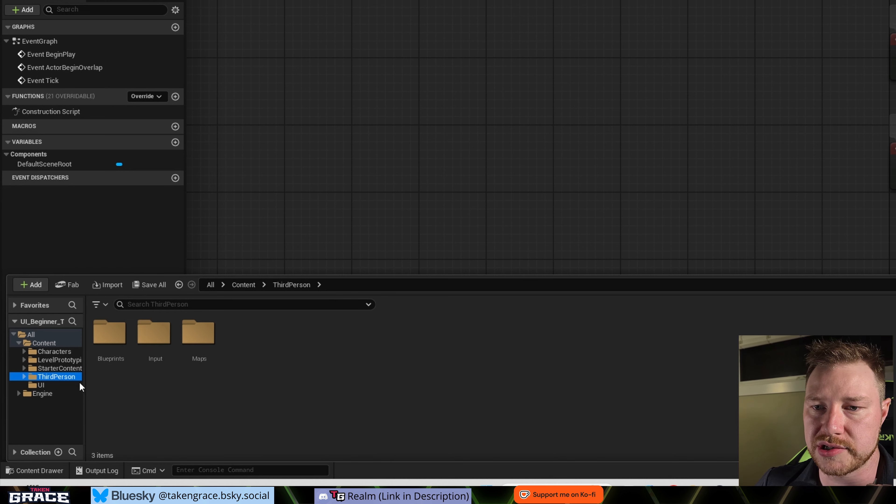
double_click(111, 338)
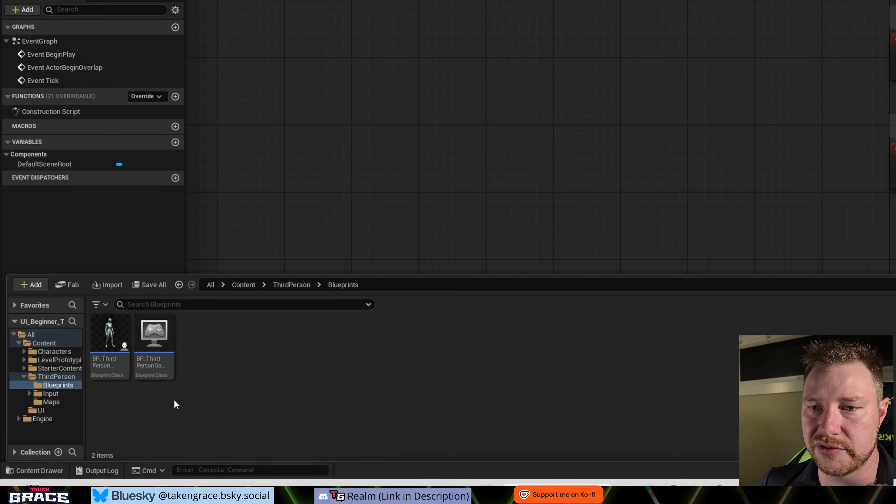
double_click(149, 368)
scroll(398, 16, up, 5)
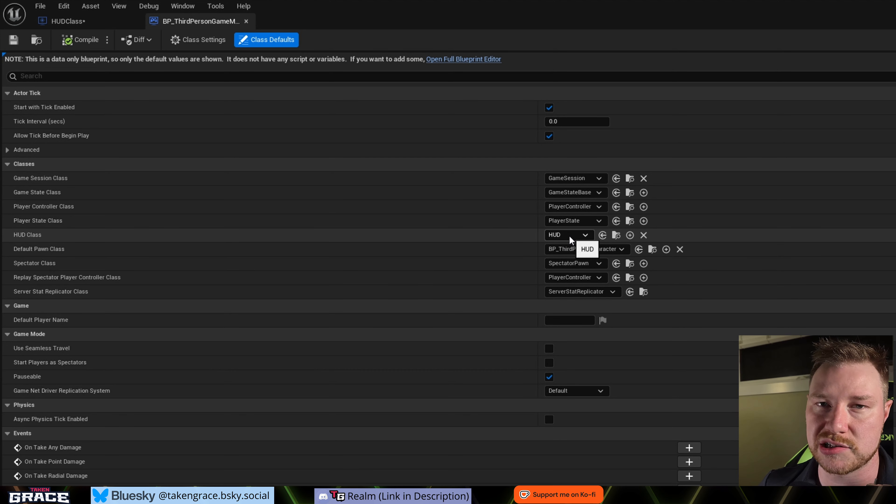
- Set the game mode's HUD Class to HUDClass and compile the blueprint
click(586, 236)
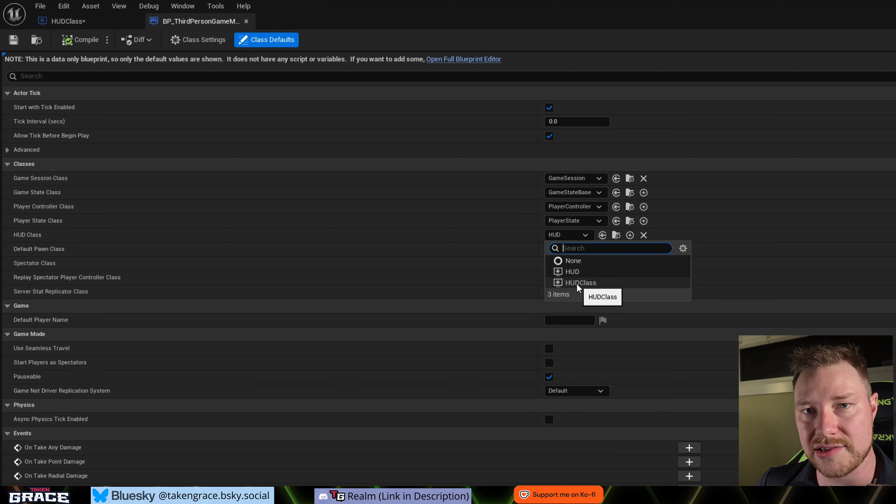
click(579, 283)
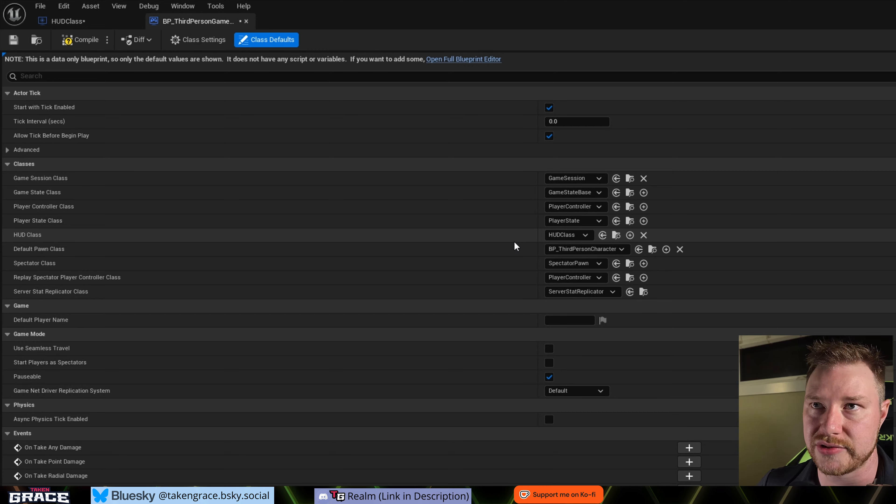
click(81, 40)
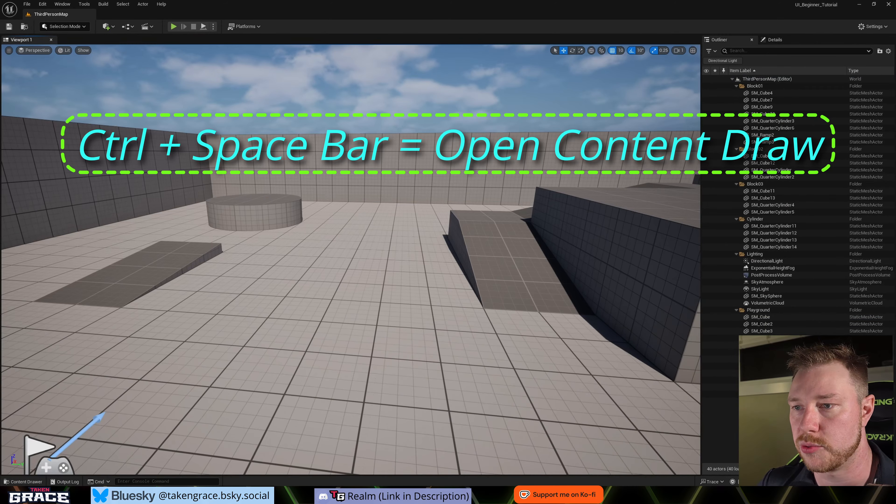
- Create a new folder named Widgets inside the project's UI content folder
key(ctrl+space)
click(27, 405)
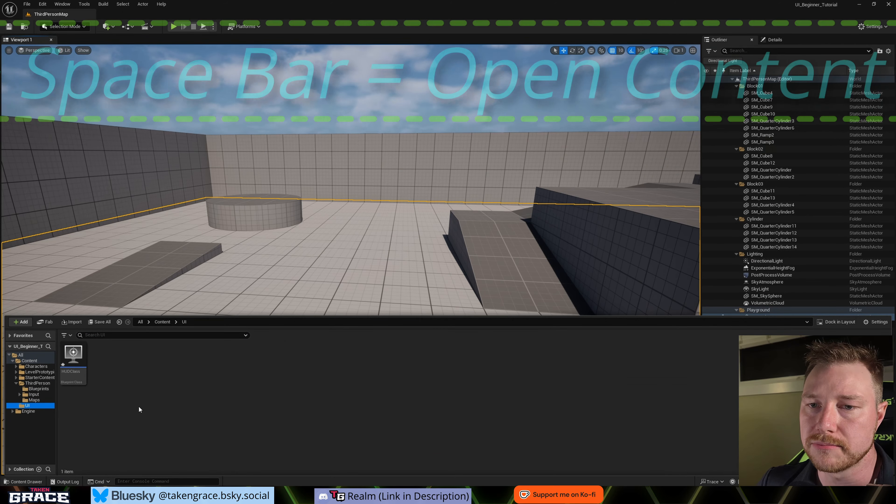
right_click(100, 423)
click(140, 181)
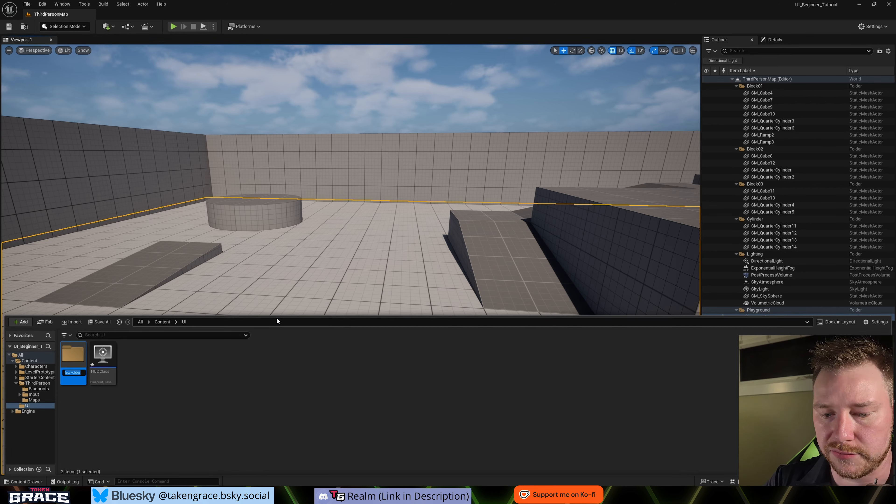
text(Widgets)
key(Return)
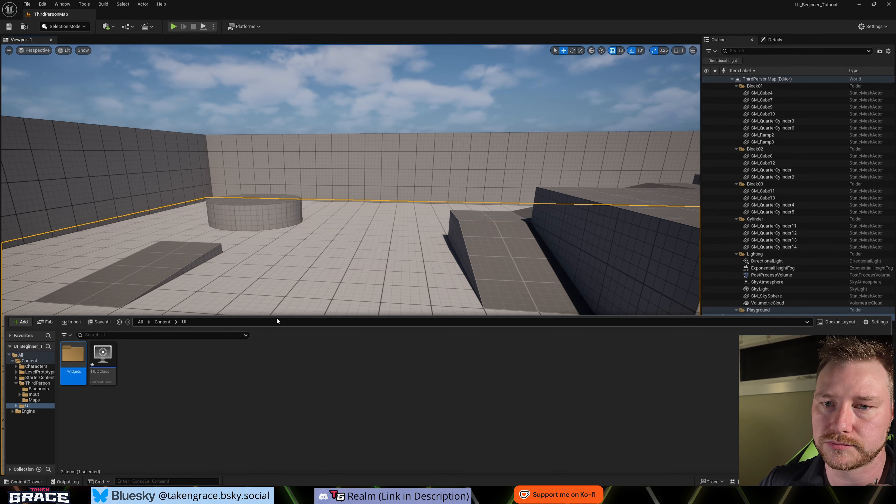
- Create a Widget Blueprint in the Widgets folder with User Widget as its parent class and name it WB_Levelup
double_click(72, 357)
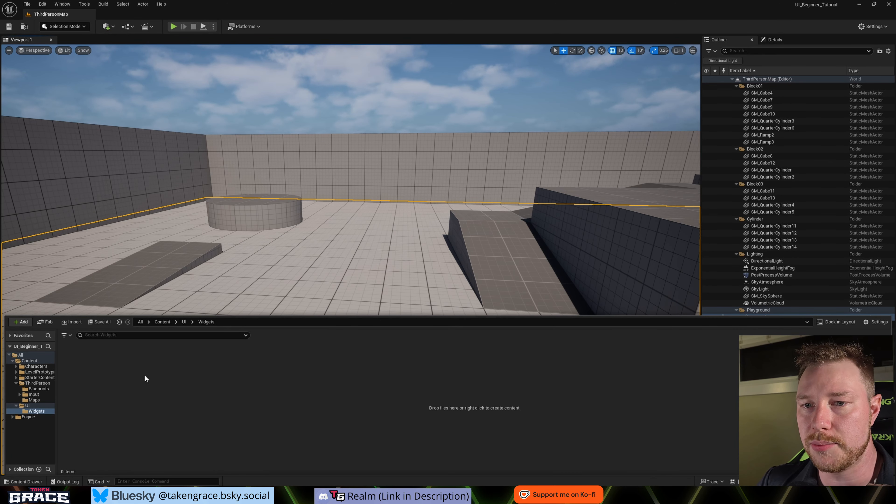
right_click(93, 374)
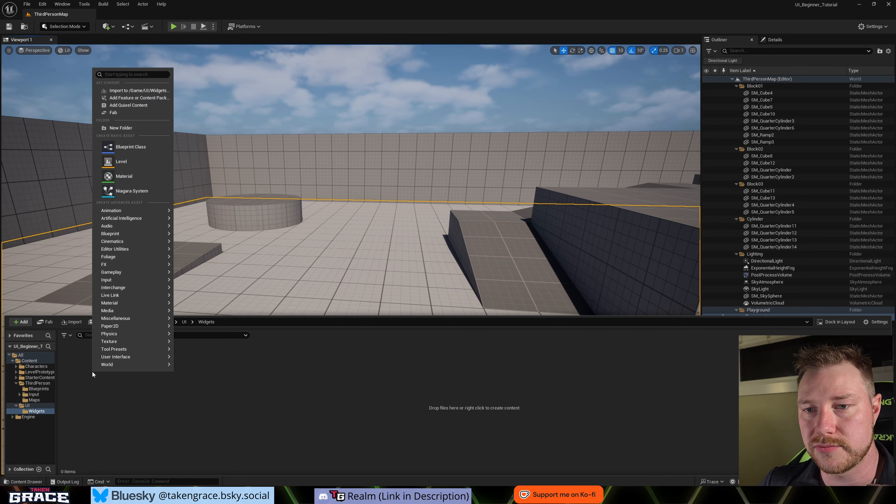
mouse_move(127, 359)
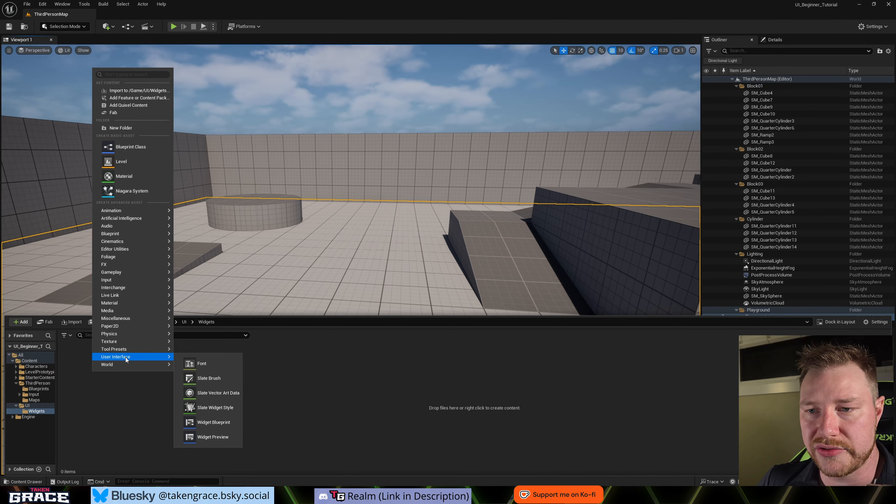
click(208, 423)
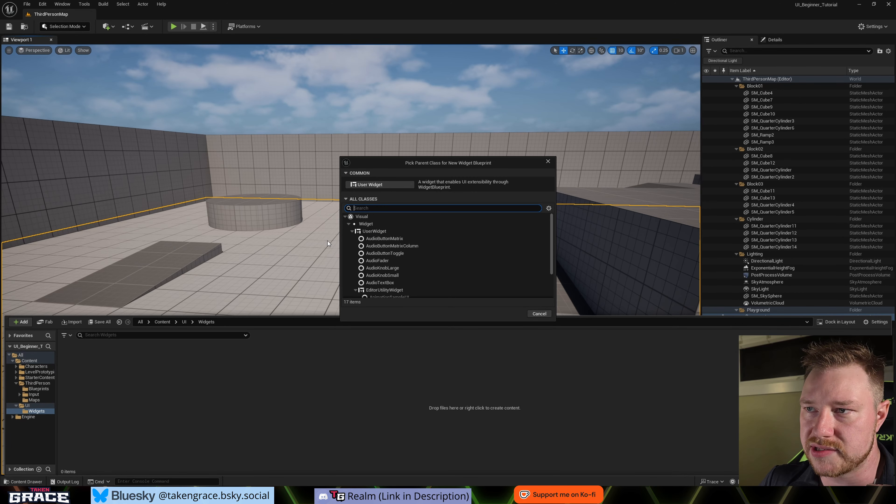
click(366, 185)
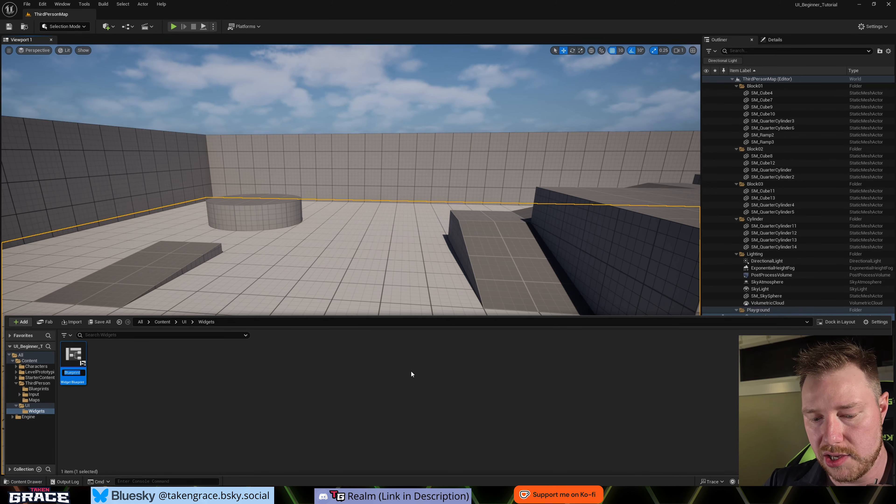
text(WB)
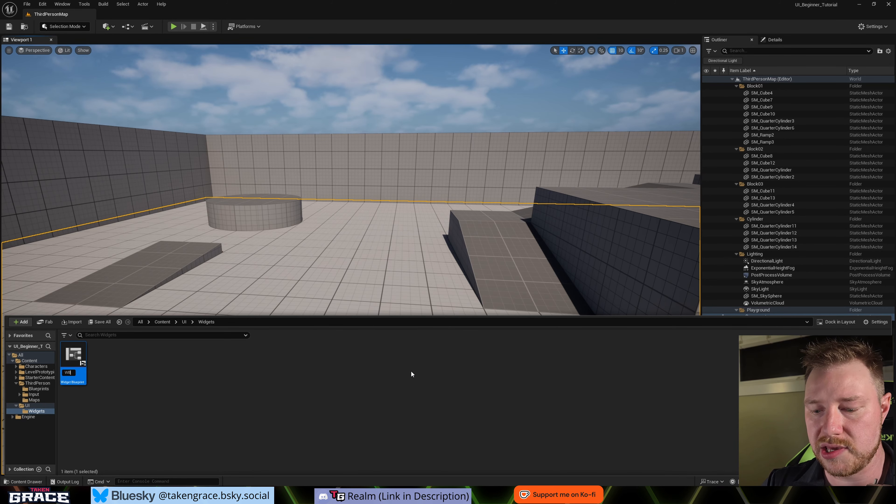
text(_Level)
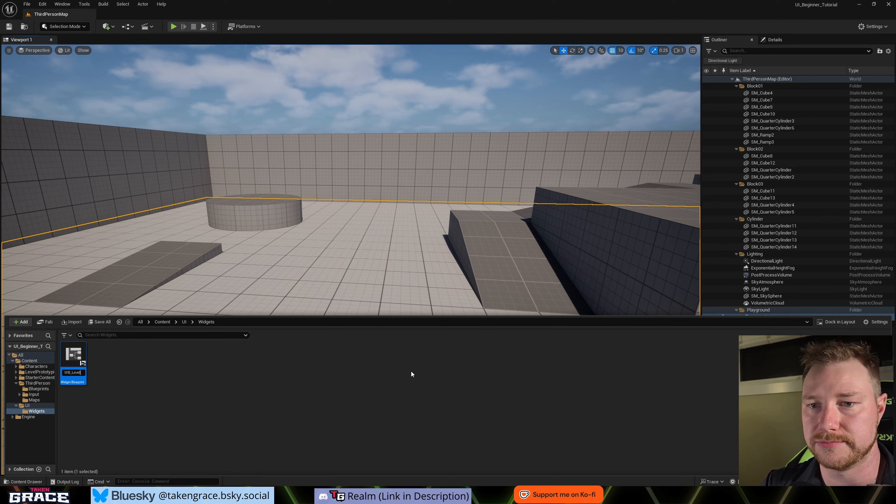
text(up)
key(Return)
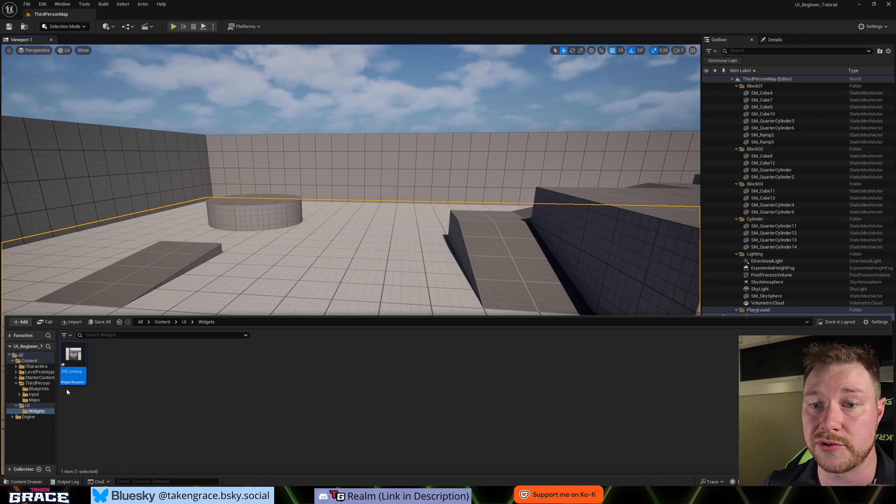
- Open the WB_Levelup widget blueprint and collapse the Common category of available widgets
double_click(71, 356)
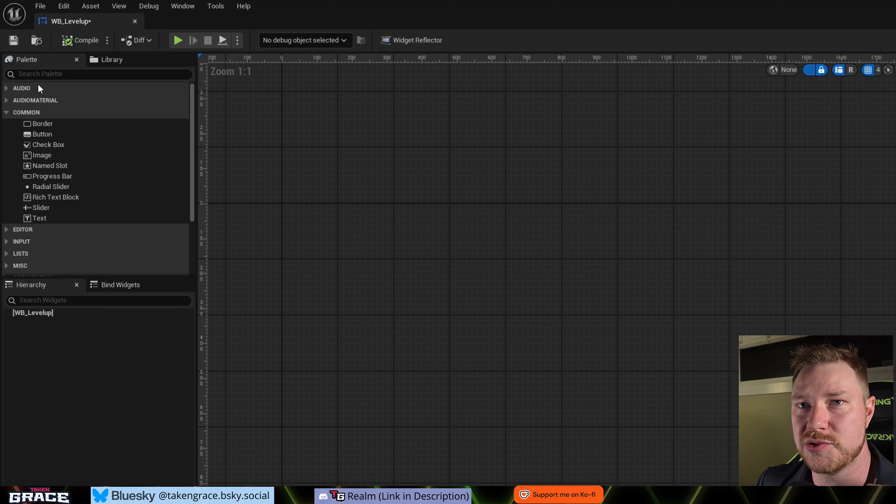
click(6, 113)
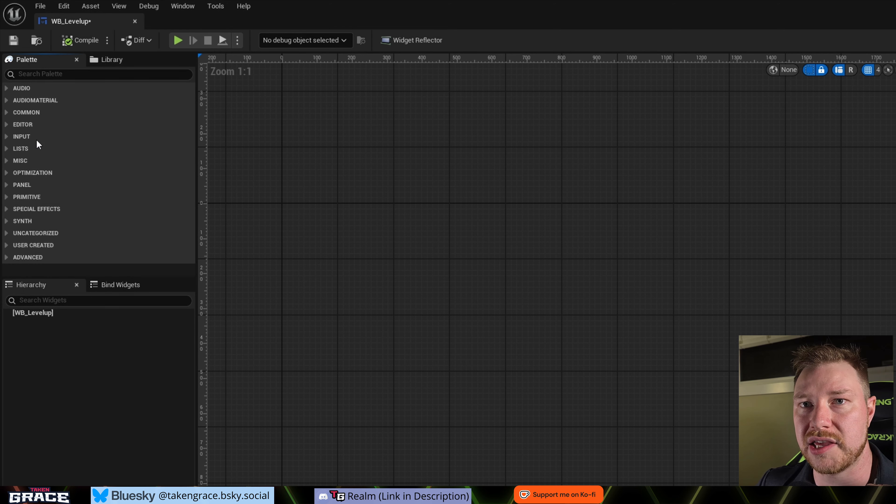
click(46, 73)
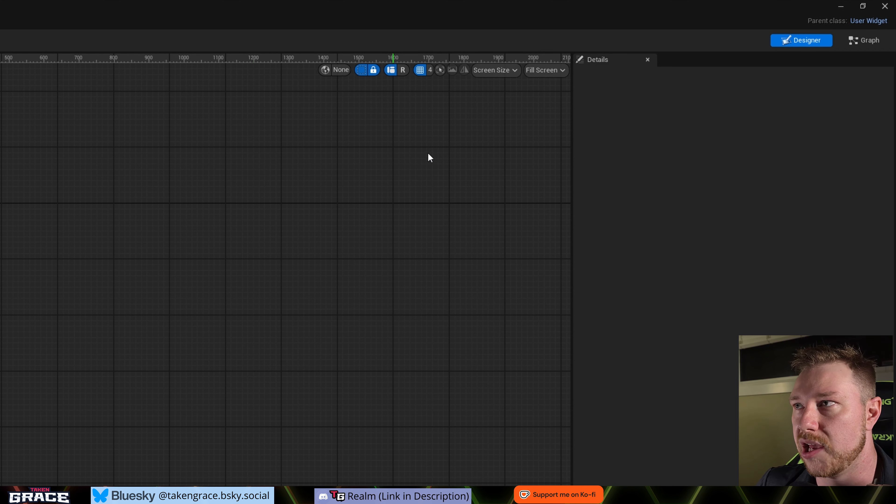
- Set the InventorySlot example widget's designer preview to Desired on Screen and look closely at its round button
click(564, 70)
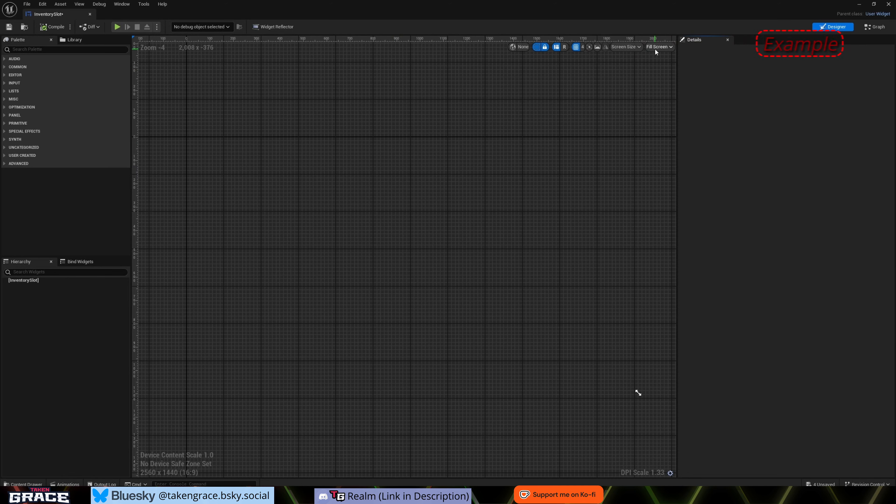
click(656, 48)
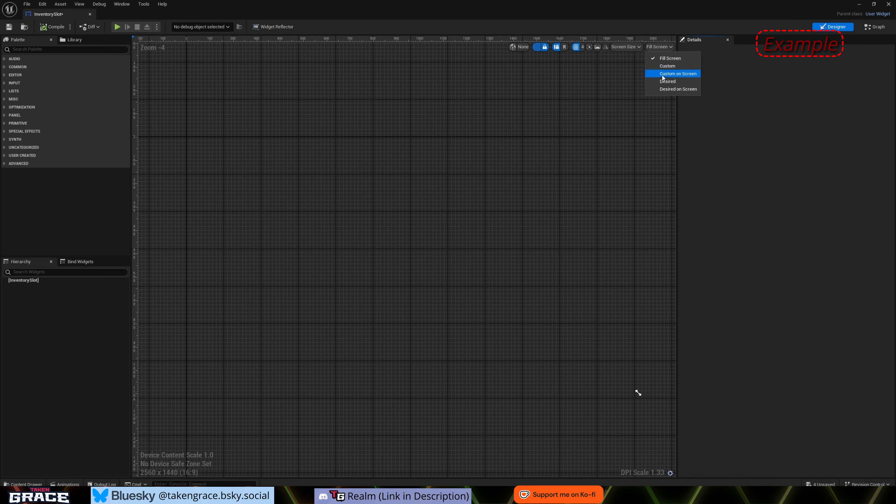
click(664, 89)
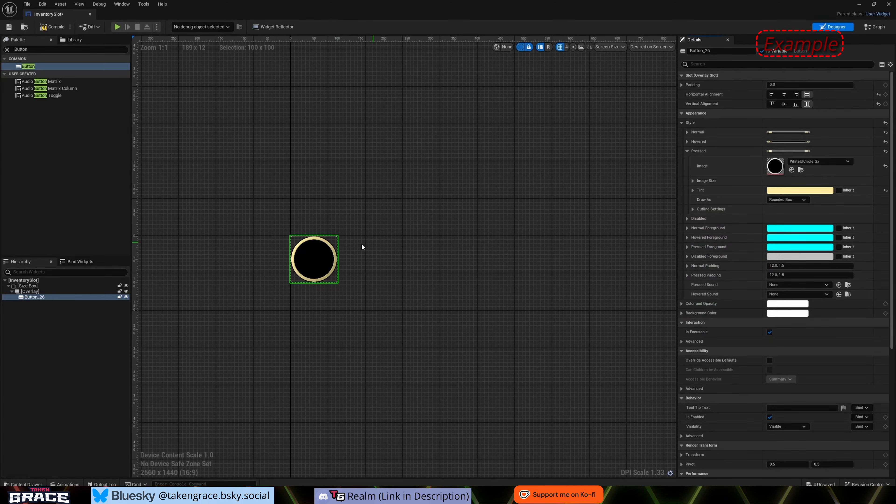
scroll(323, 253, up, 3)
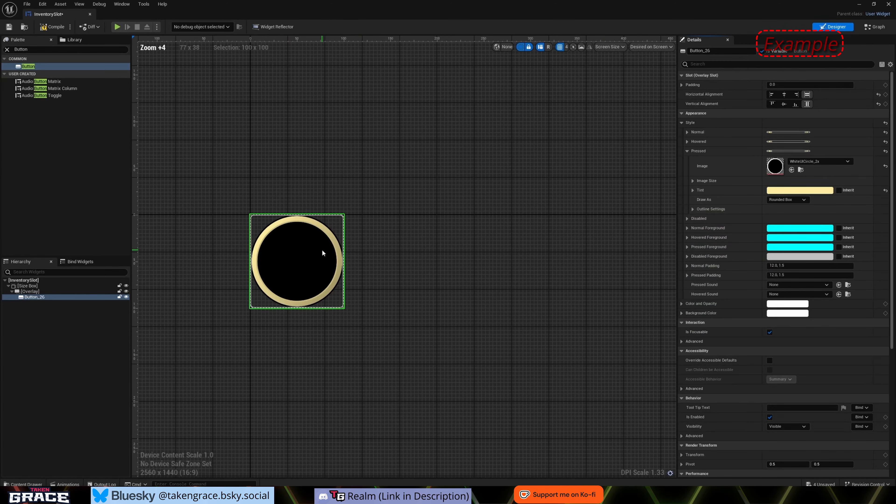
scroll(506, 262, up, 7)
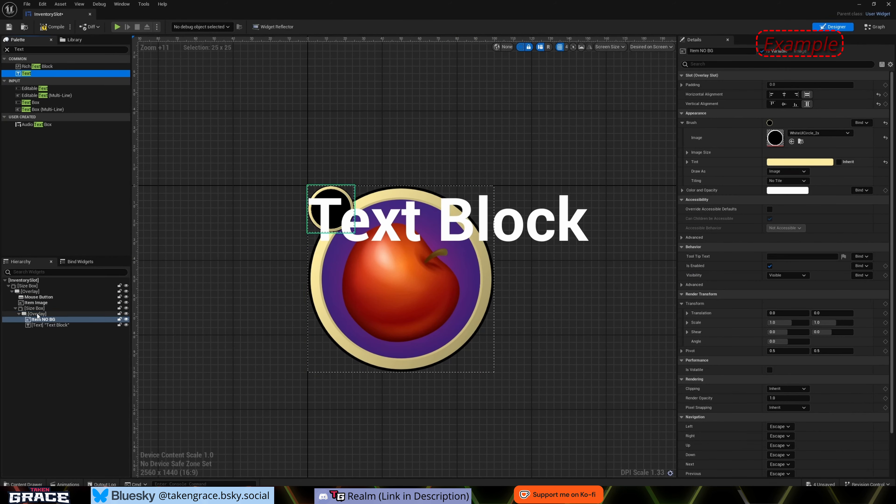
click(40, 325)
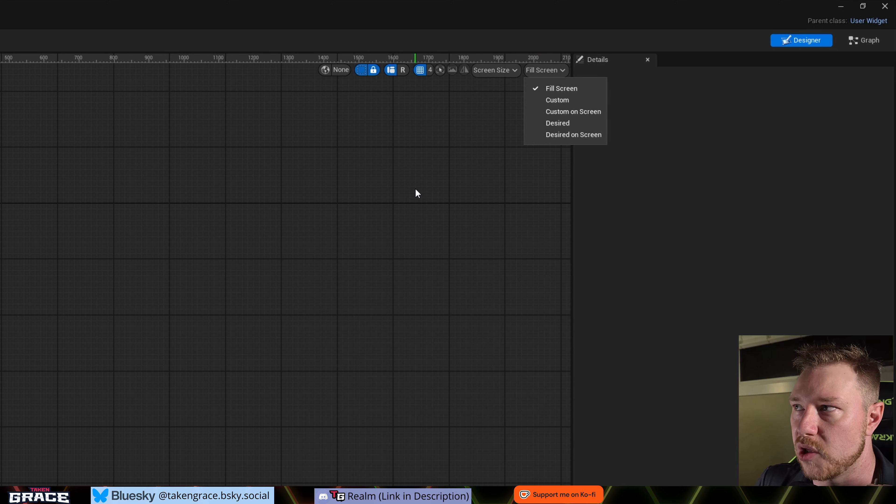
click(445, 116)
click(512, 70)
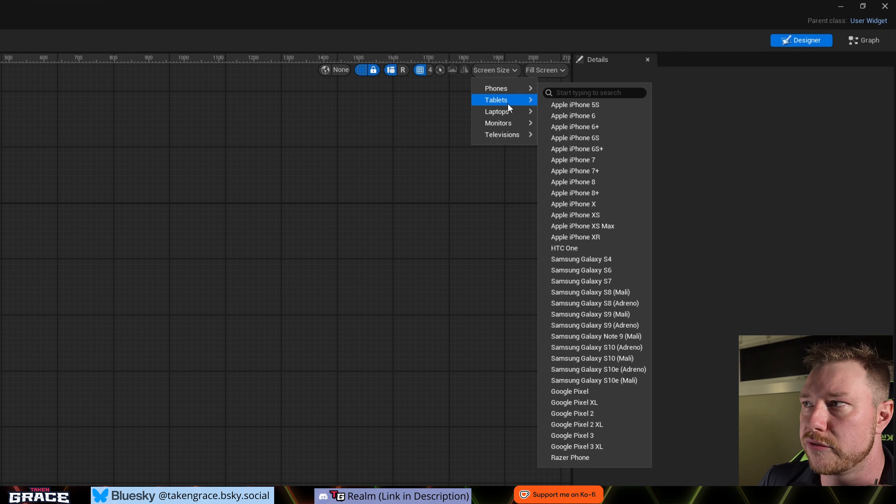
mouse_move(501, 111)
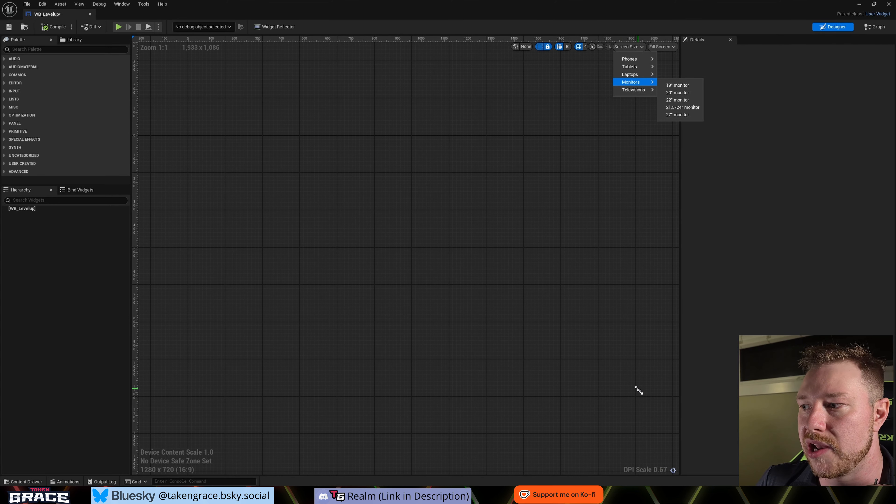
click(639, 390)
drag(639, 391, 639, 390)
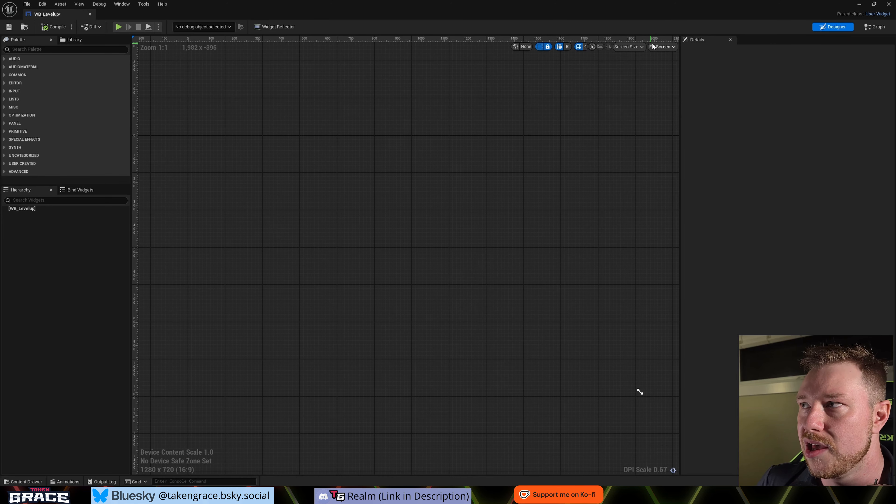
- Set the WB_Levelup designer's screen size to the 27" monitor preset
click(641, 48)
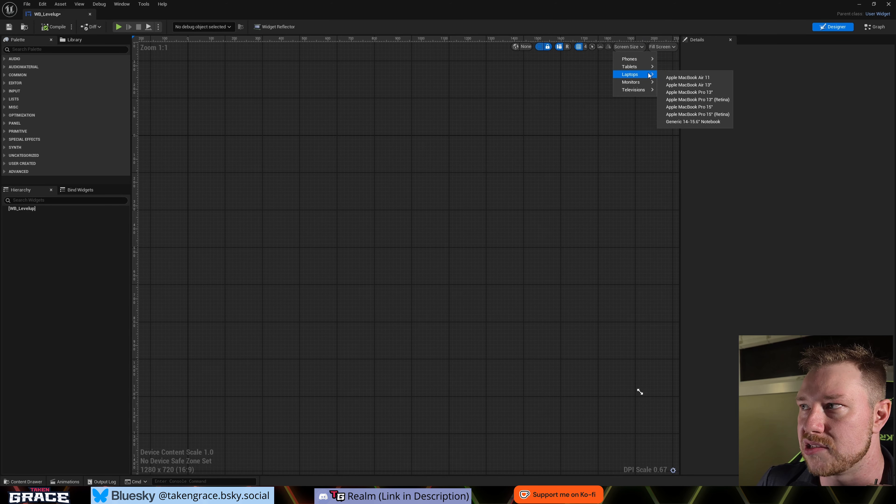
mouse_move(646, 82)
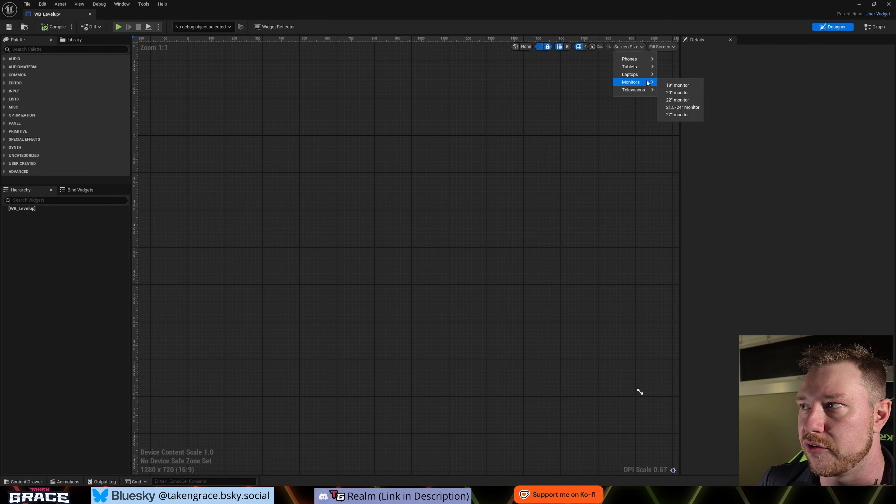
click(688, 115)
scroll(422, 273, down, 3)
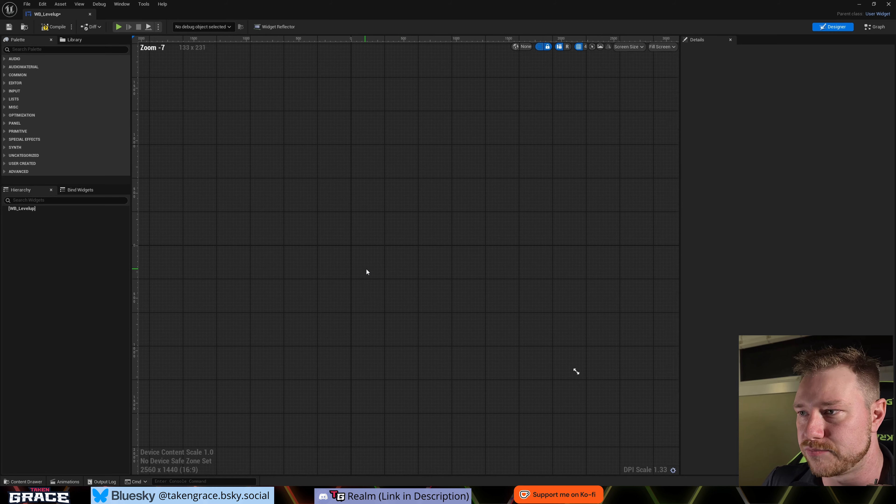
- Find the Canvas Panel among the available widgets, add it to WB_Levelup as the root, and select it
scroll(366, 268, down, 2)
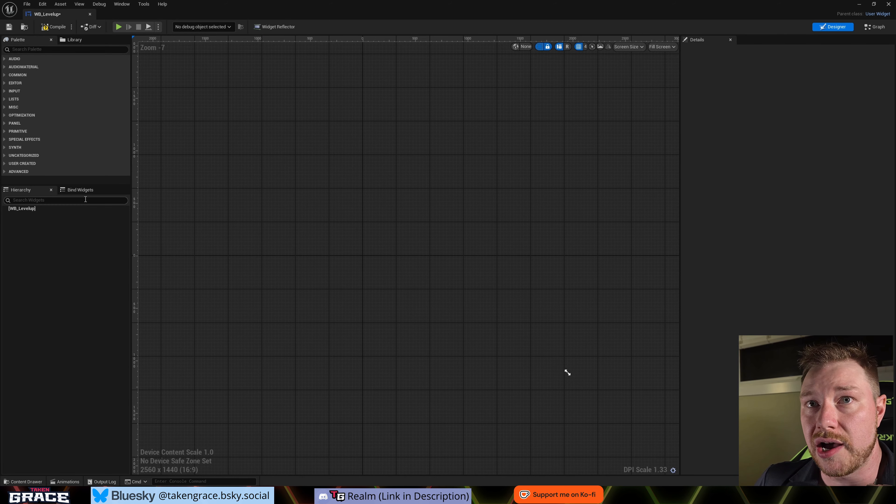
click(23, 50)
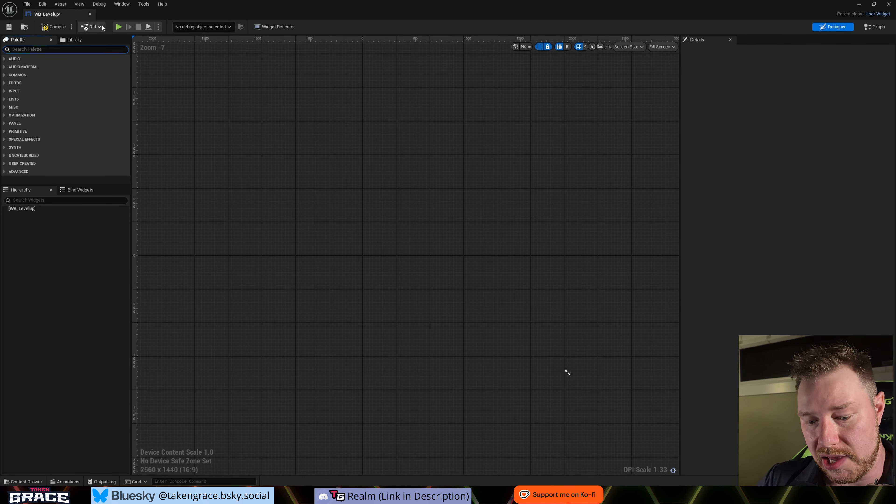
text(Can)
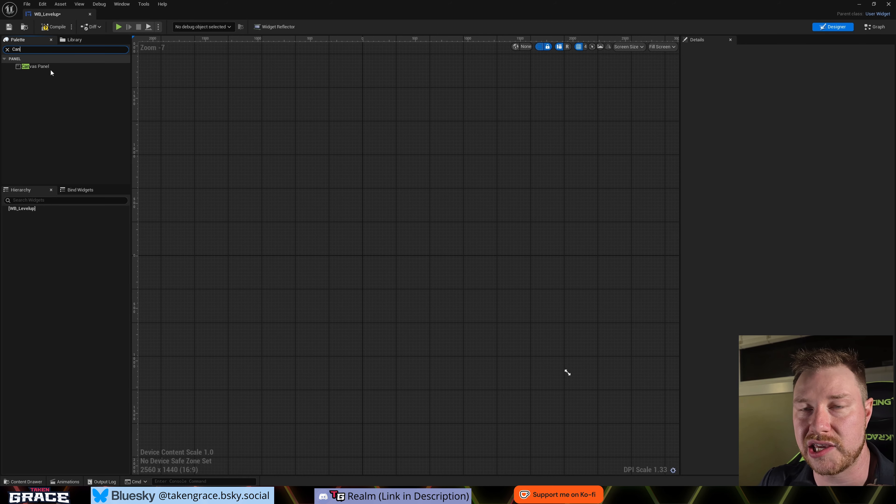
click(31, 67)
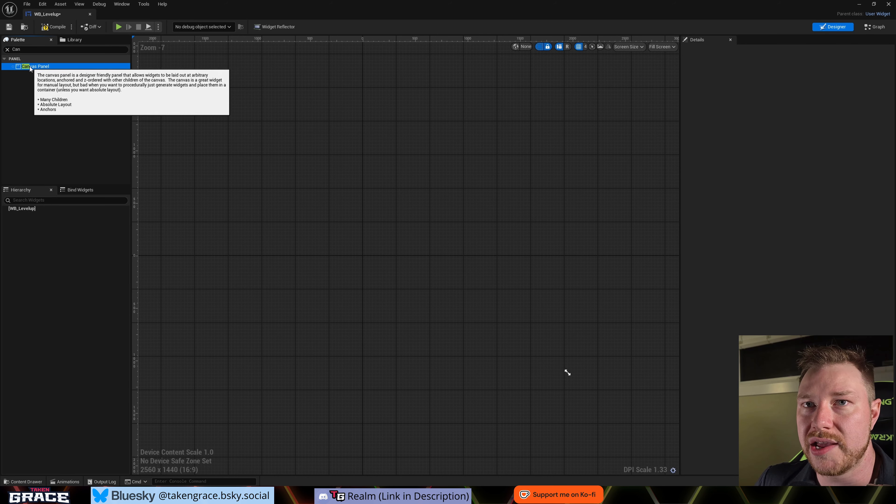
drag(31, 68, 25, 210)
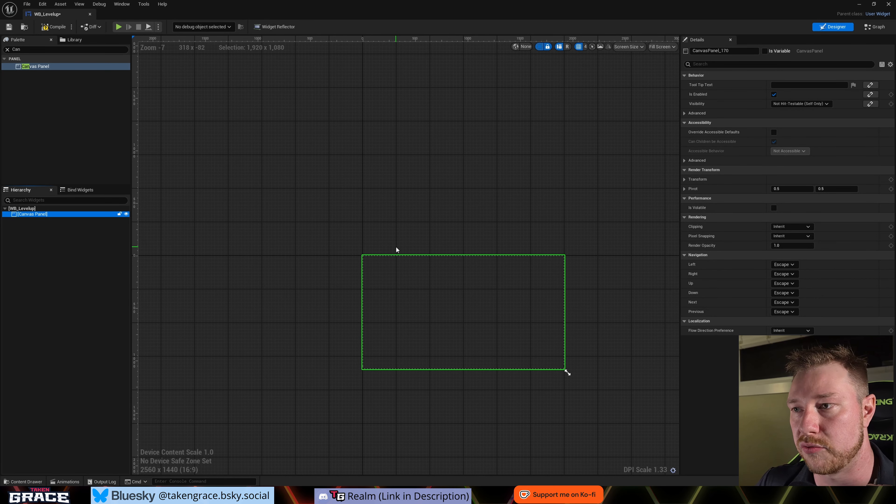
click(369, 263)
click(91, 255)
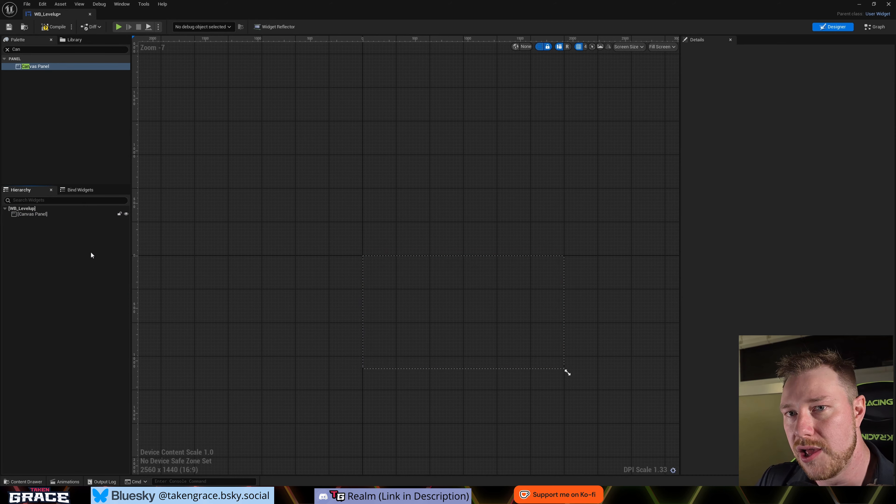
click(47, 217)
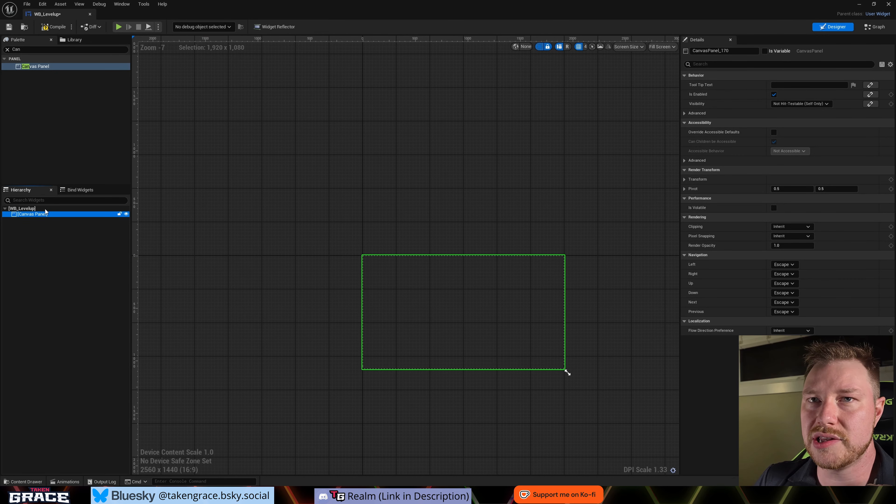
- Find the Image widget among the available widgets and add it as a child of the Canvas Panel
click(23, 49)
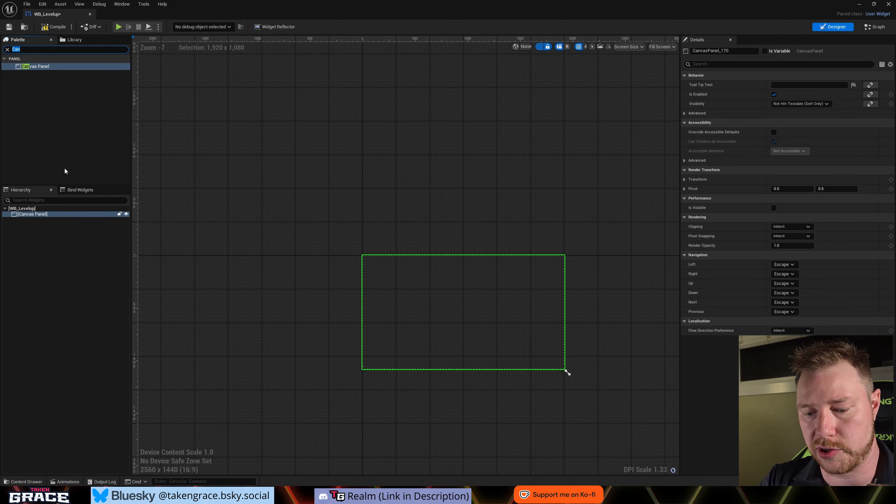
text(image)
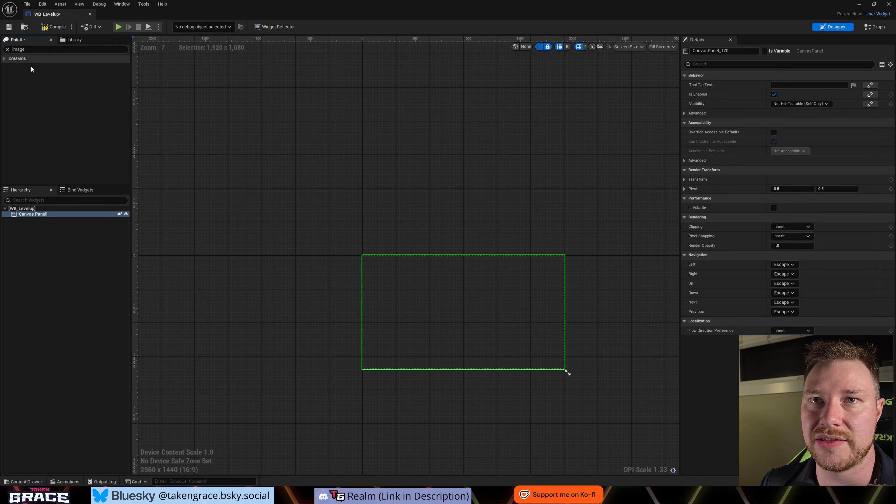
click(31, 62)
drag(28, 67, 36, 215)
- Rename the new image in the widget hierarchy to "BG to Blur"
click(33, 221)
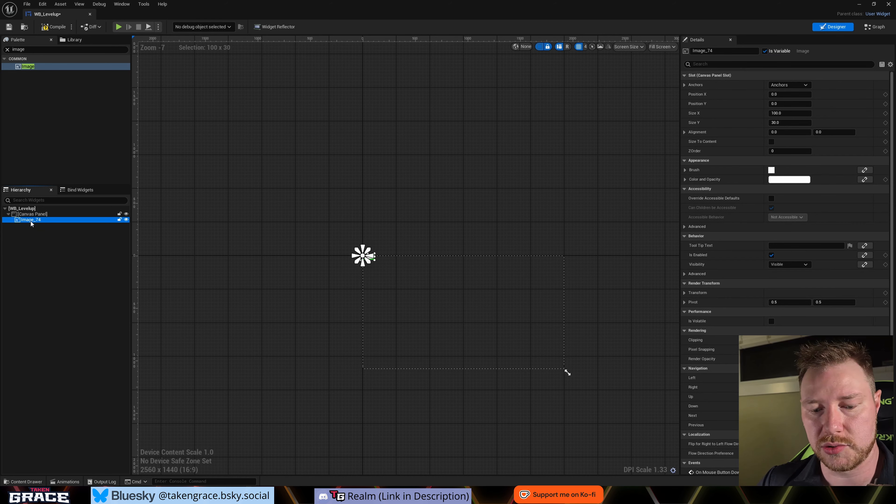
key(F2)
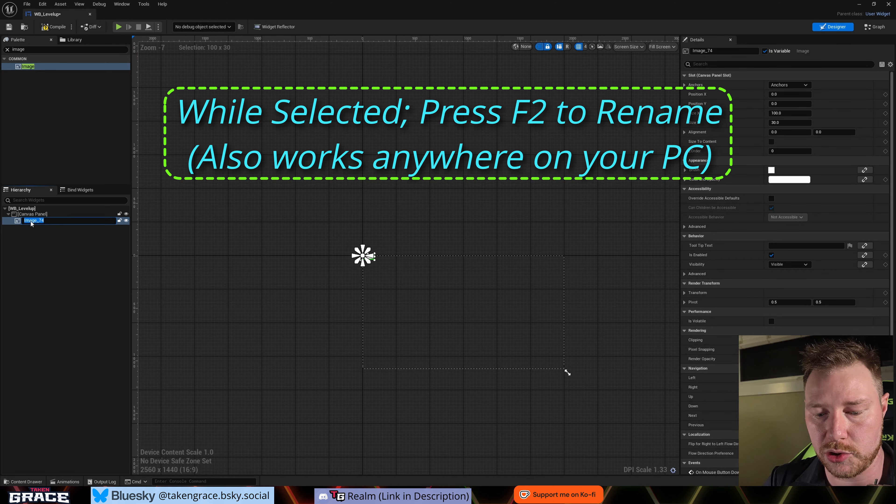
text(BG to Bl)
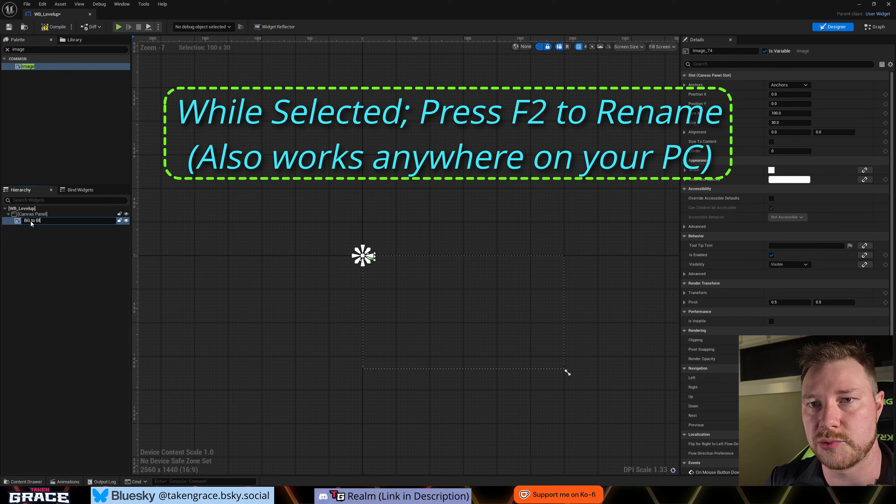
text(ur)
key(Return)
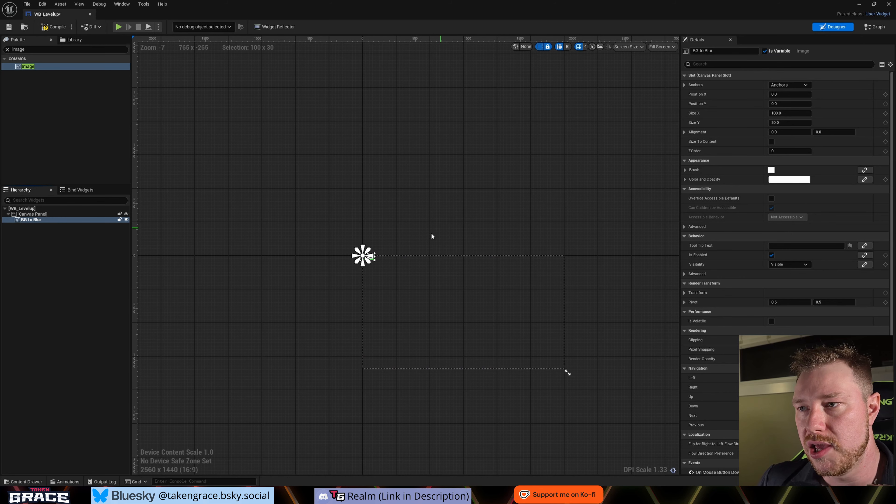
- Examine the BG to Blur image's placement and anchor marker relative to the Canvas Panel's bounds in the designer
scroll(374, 258, up, 5)
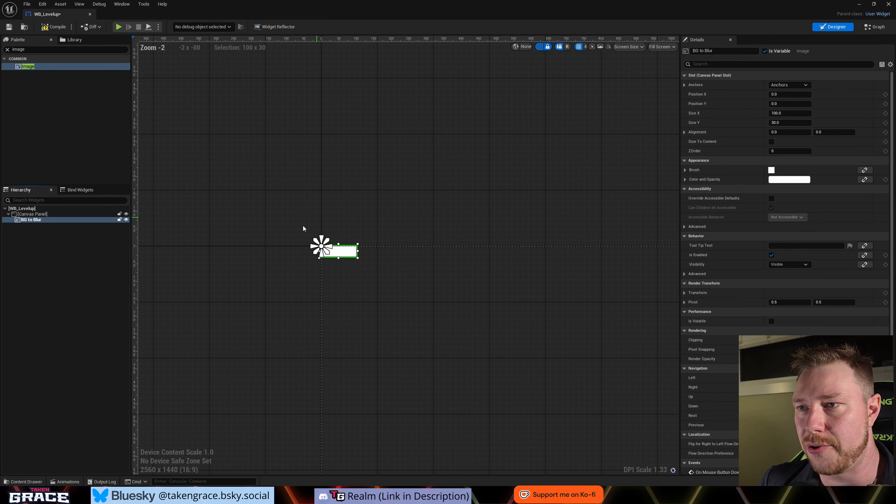
scroll(316, 238, up, 3)
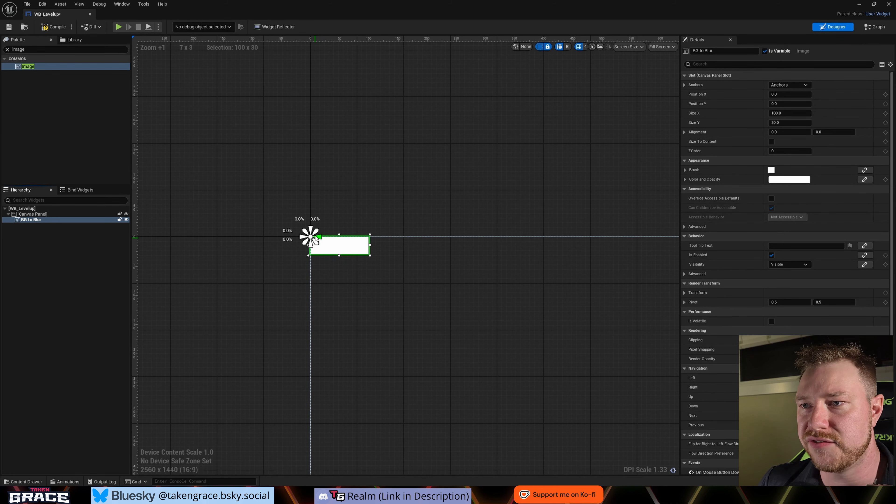
scroll(319, 238, down, 6)
right_drag(411, 271, 318, 269)
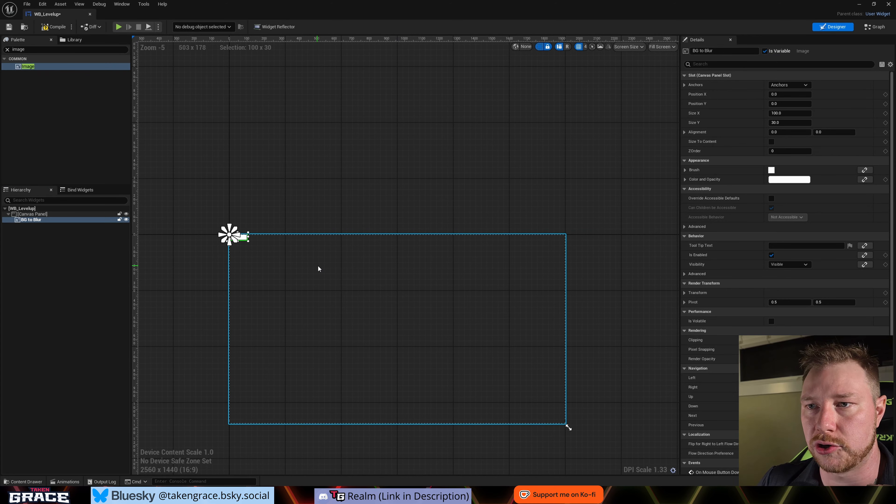
click(67, 316)
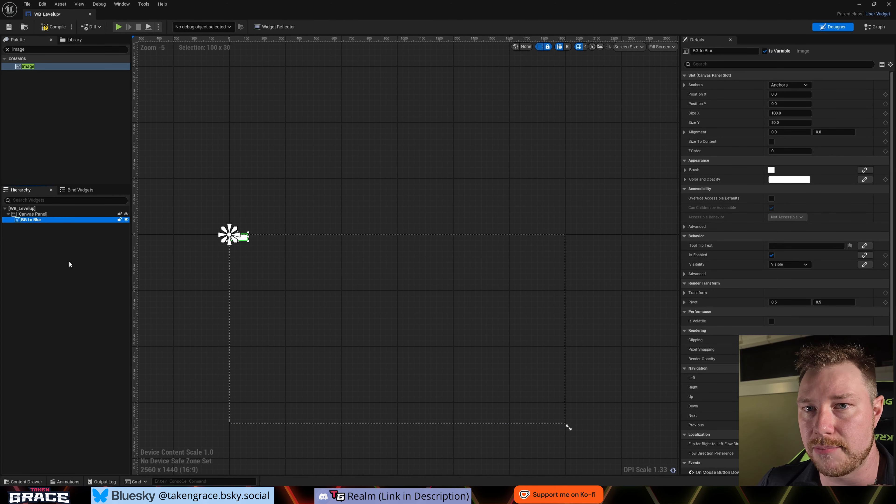
scroll(233, 244, up, 11)
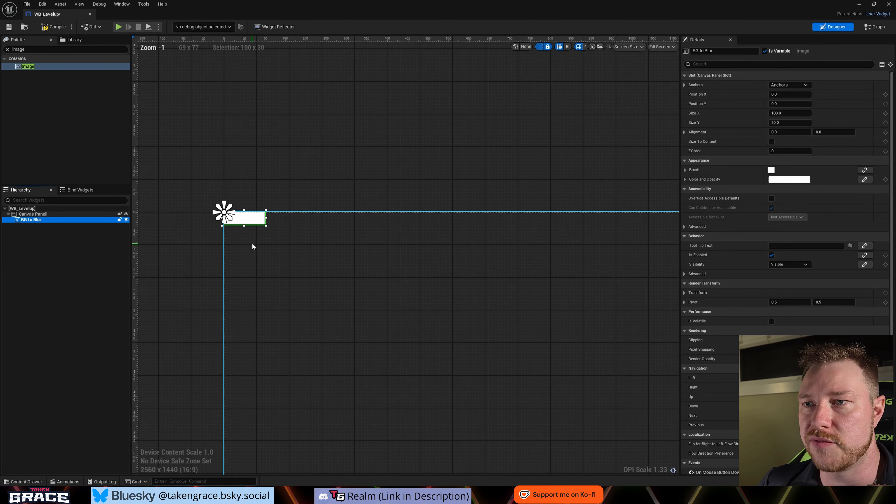
right_drag(222, 234, 303, 314)
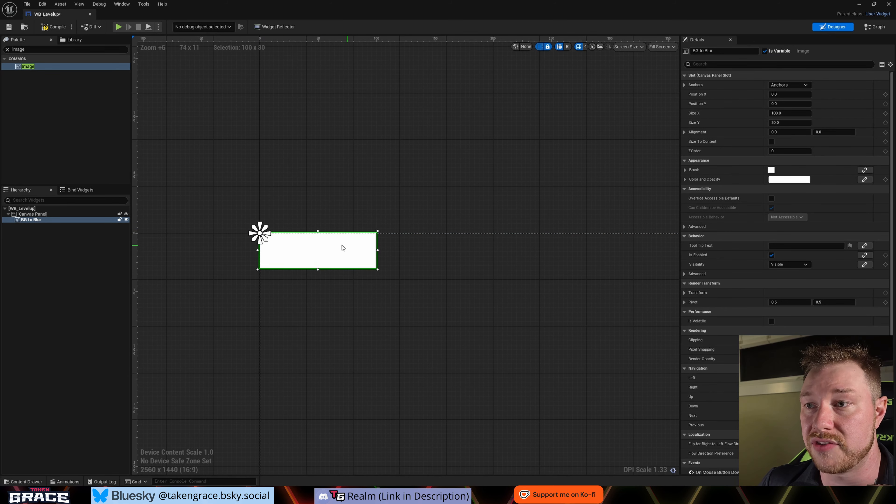
right_drag(431, 295, 344, 283)
scroll(360, 298, down, 8)
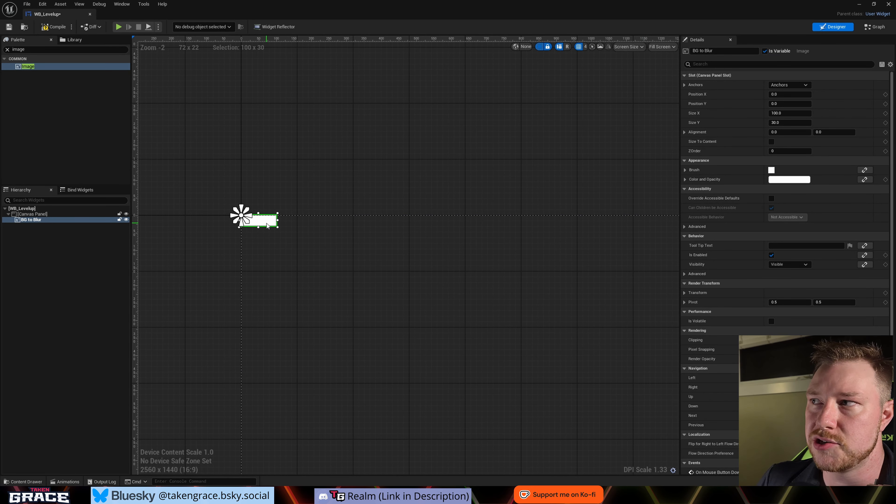
click(52, 214)
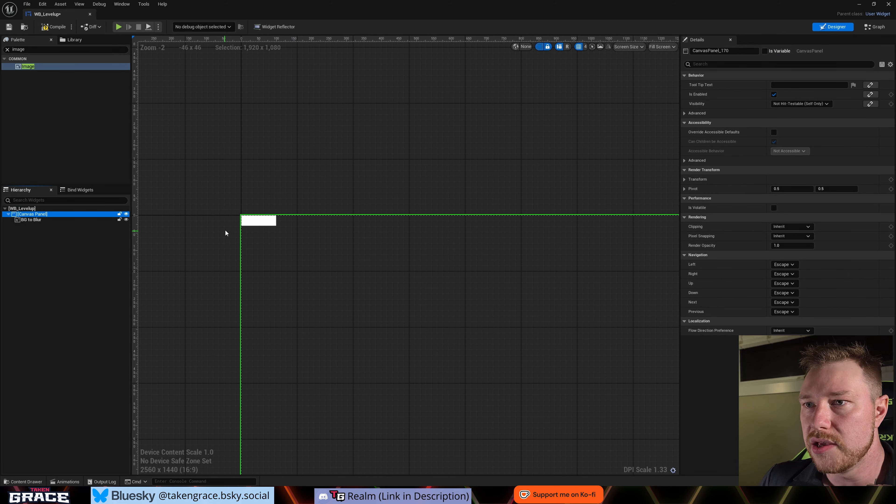
- Anchor the BG to Blur image to the canvas's top center without updating its position, and check where the anchor marker sits
click(49, 220)
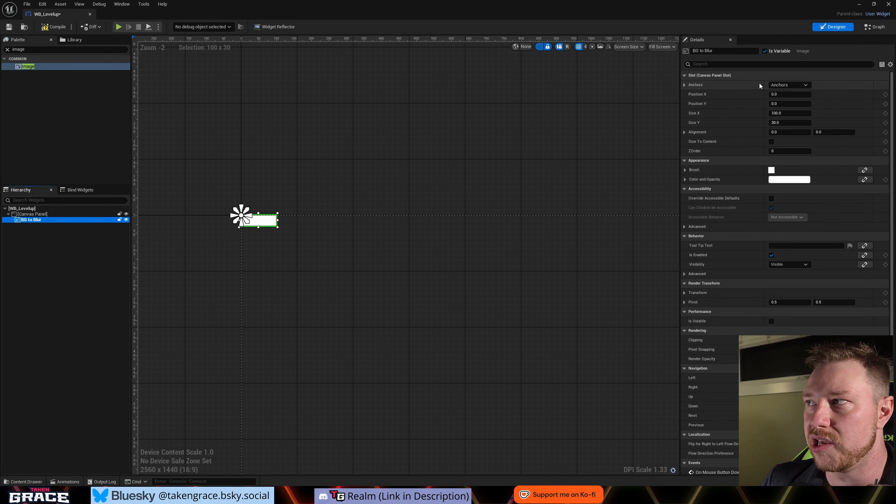
click(806, 85)
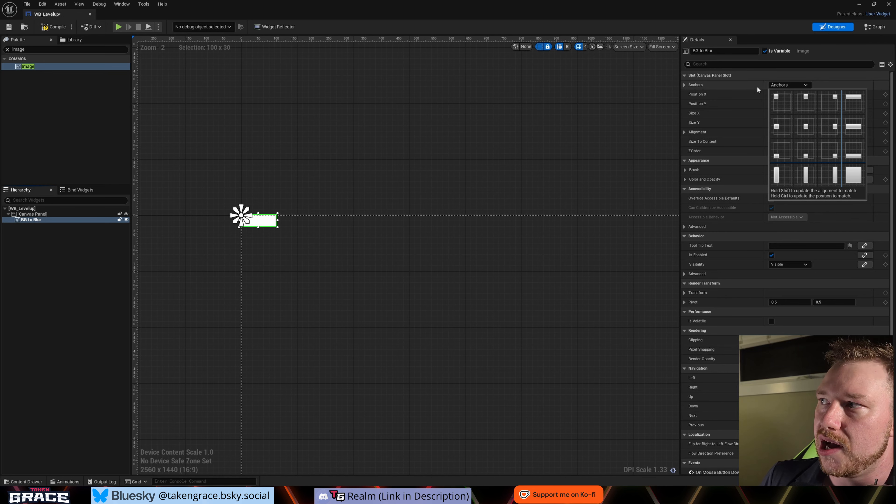
click(805, 101)
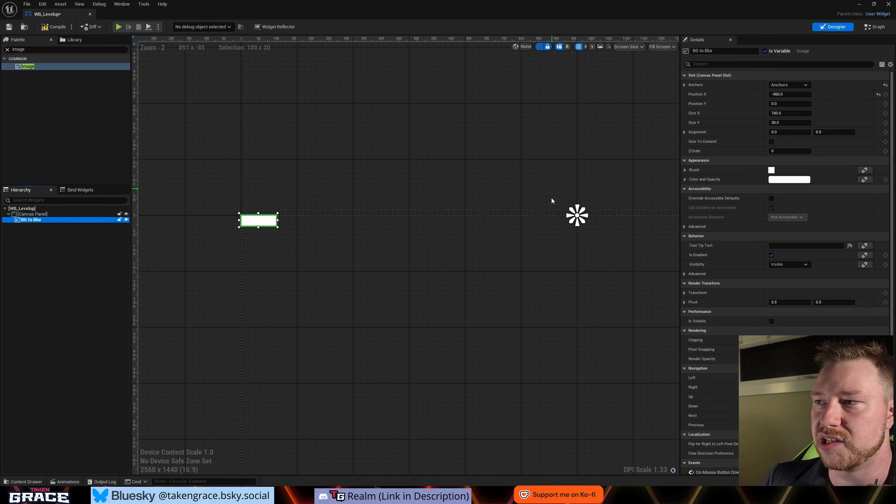
click(203, 195)
click(272, 253)
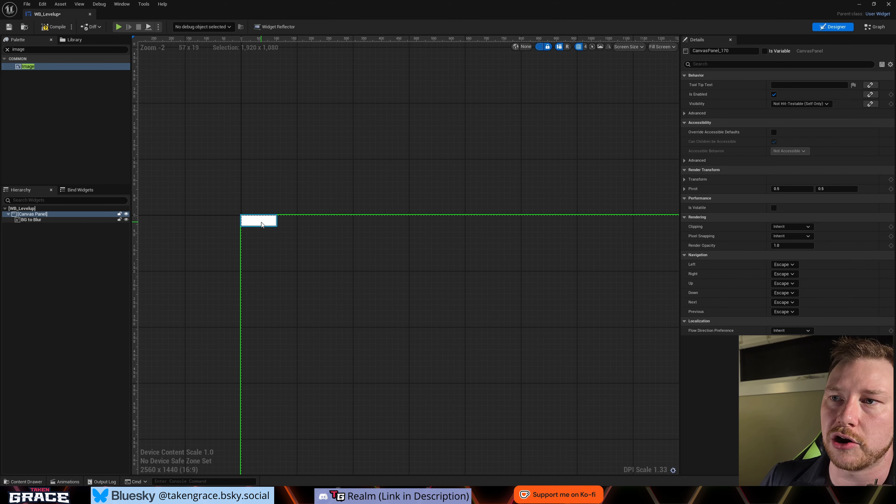
click(261, 222)
scroll(588, 215, down, 1)
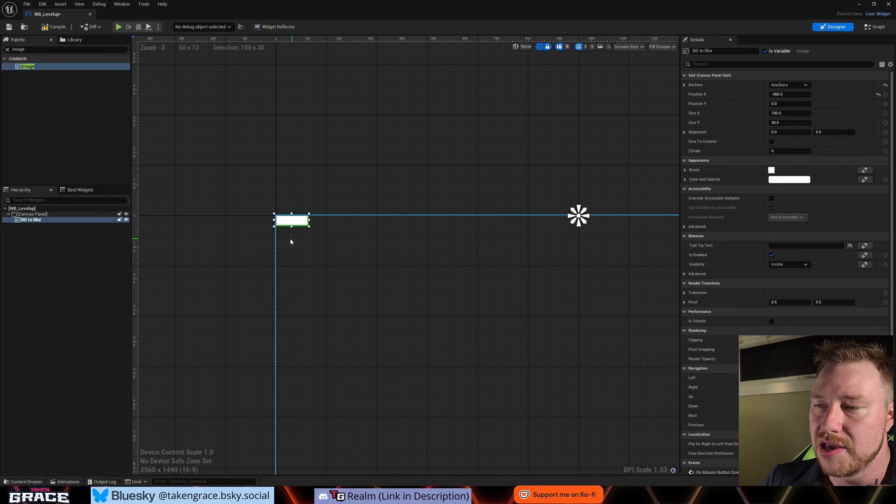
scroll(504, 196, down, 2)
right_drag(549, 187, 412, 240)
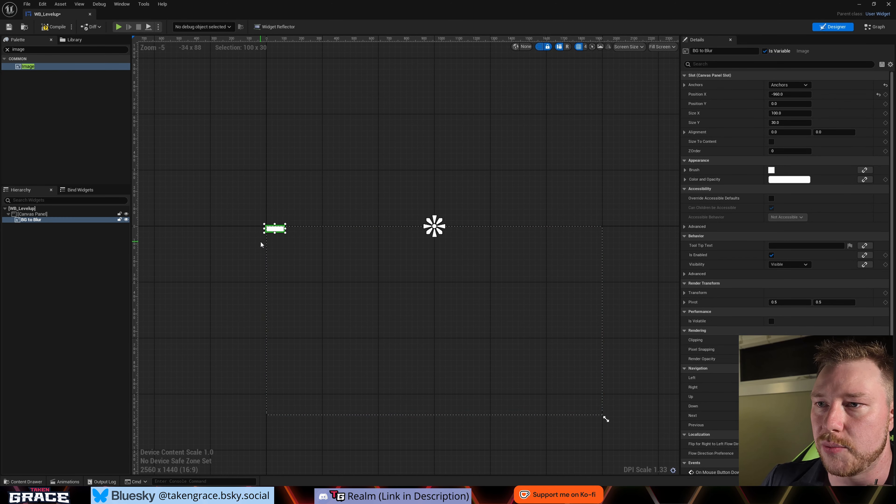
scroll(339, 441, up, 1)
- Reapply the top-center anchor to the BG to Blur image with its position updated to match, and inspect the placement
click(789, 85)
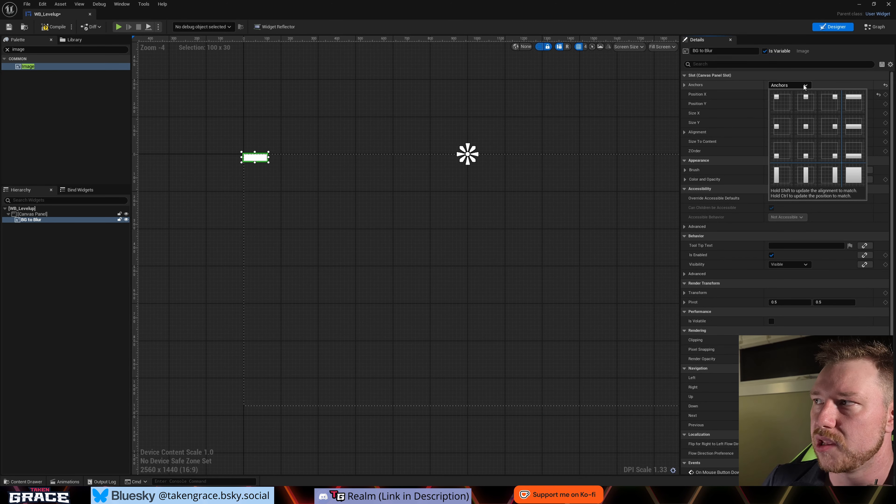
ctrl+click(806, 104)
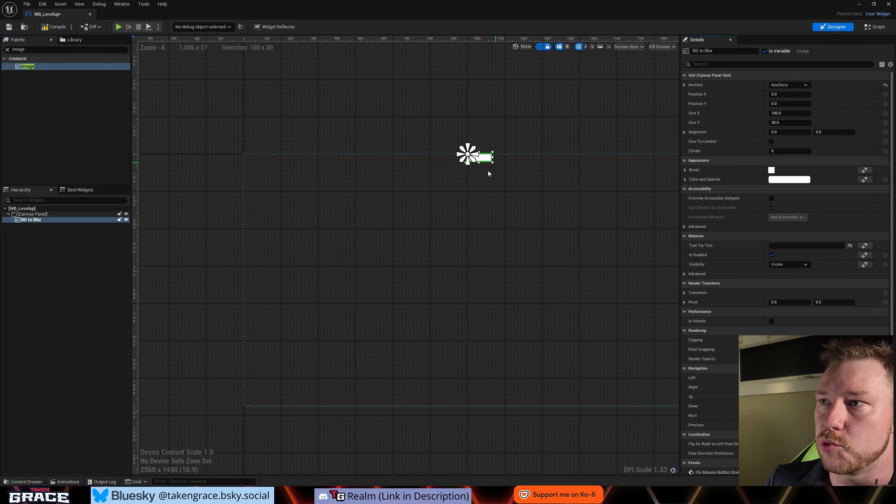
scroll(466, 169, up, 12)
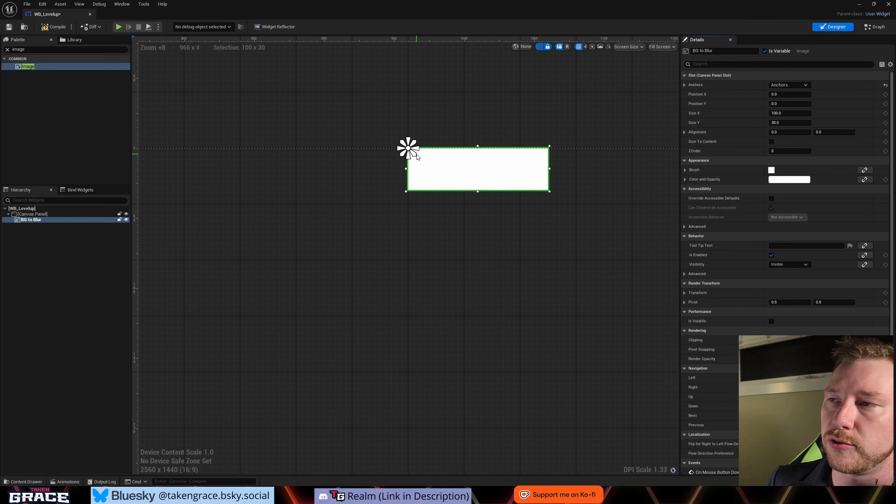
scroll(401, 154, down, 14)
scroll(401, 159, up, 5)
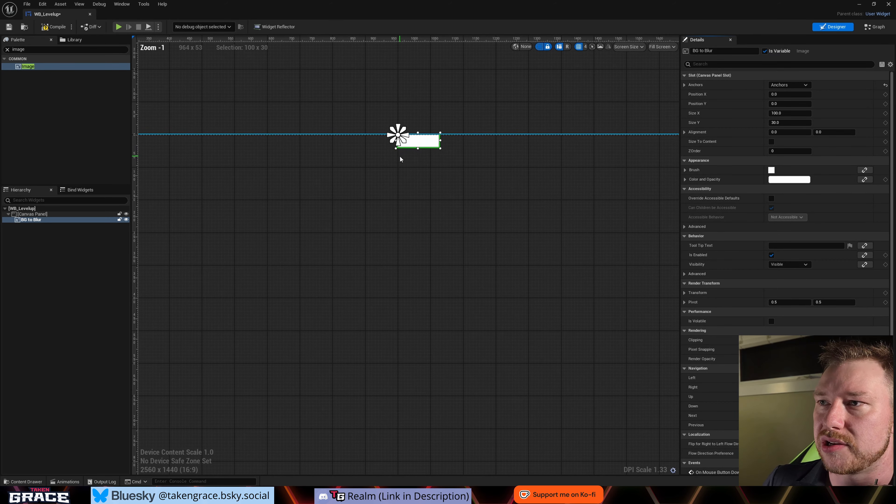
scroll(402, 158, down, 4)
- Reapply the top-center anchor to BG to Blur with its alignment updated to match, centering the image horizontally on the anchor
click(790, 86)
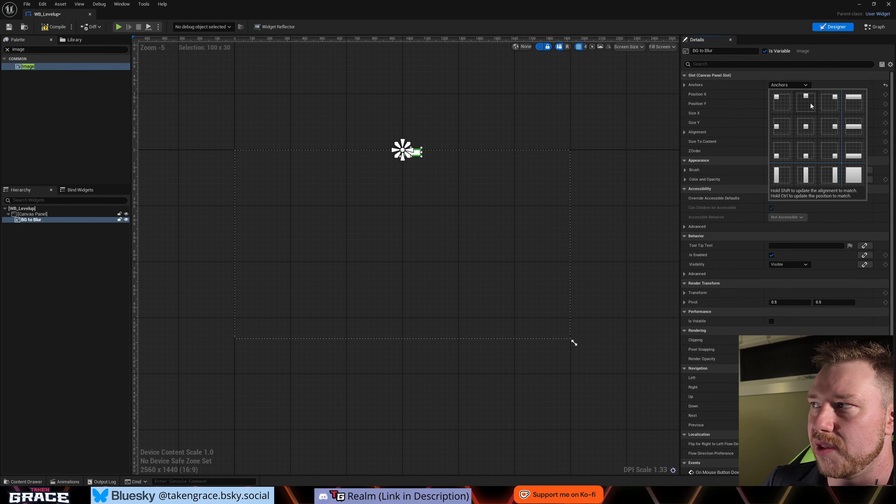
ctrl+shift+click(808, 108)
scroll(416, 180, up, 15)
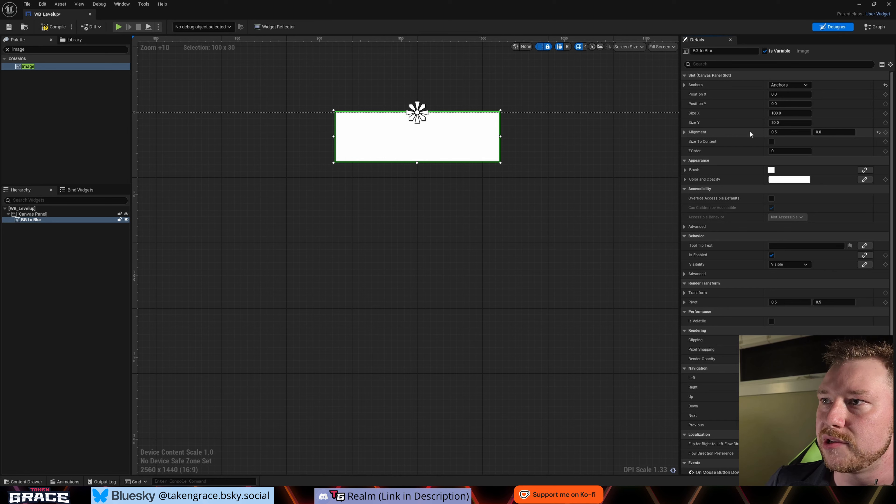
- Try a vertical alignment of 0.5 on the BG to Blur image and return it to 0
click(784, 134)
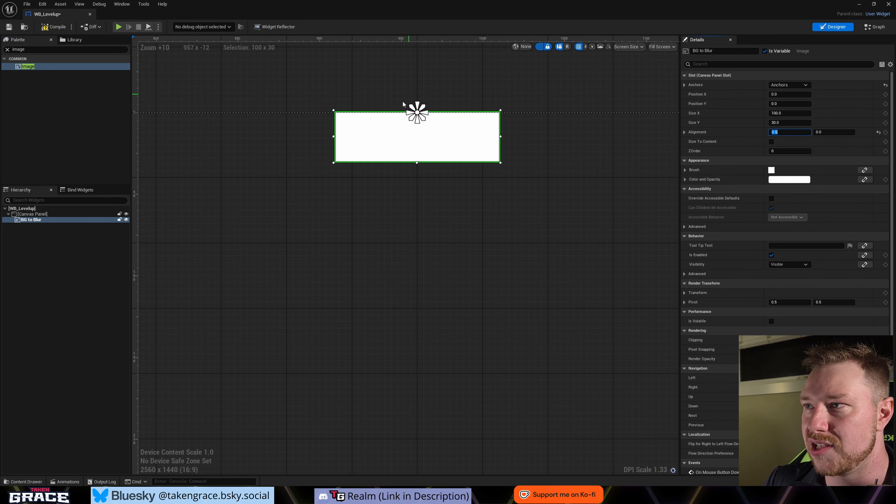
click(835, 132)
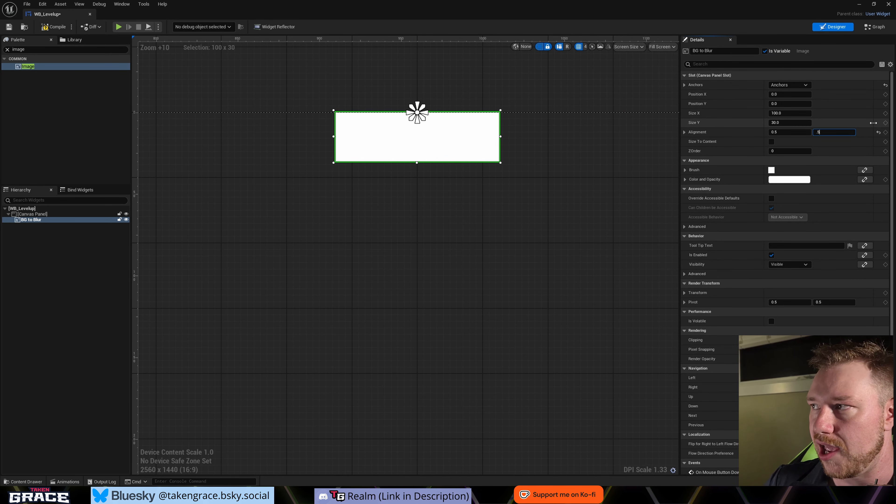
key(Return)
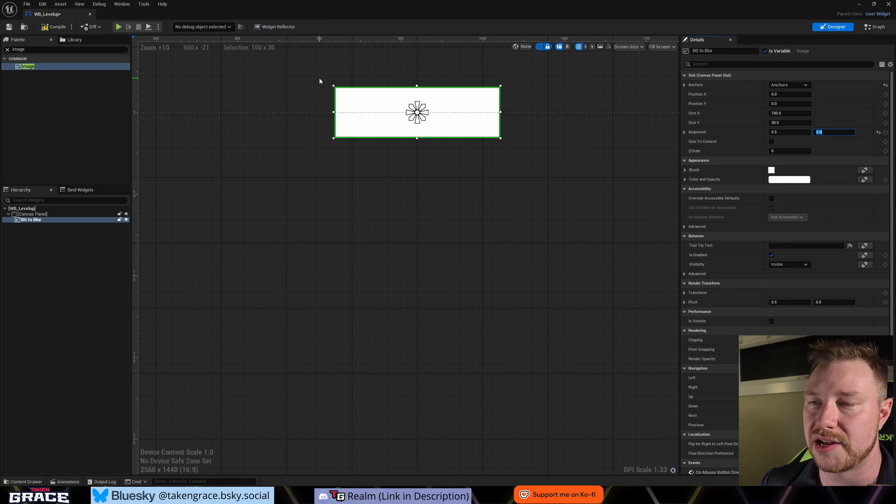
text(0)
key(Return)
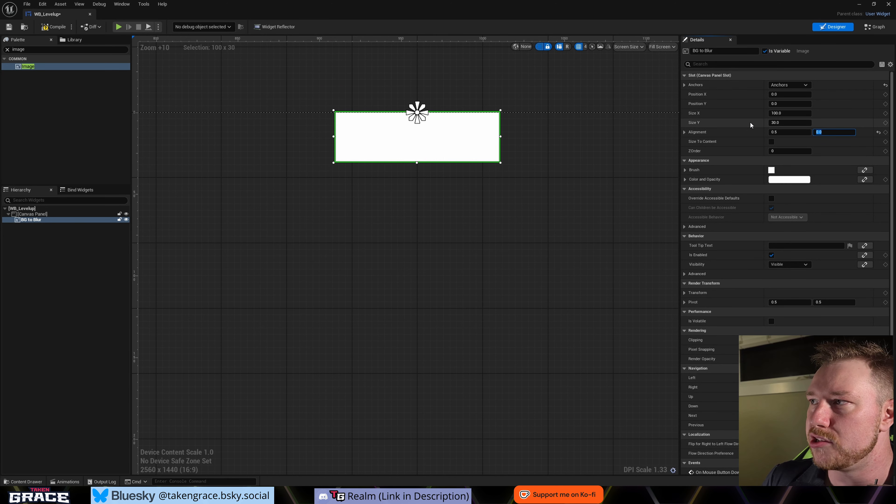
- Anchor the BG to Blur image to all four corners of the canvas with the full-stretch preset and inspect the anchor markers
click(791, 86)
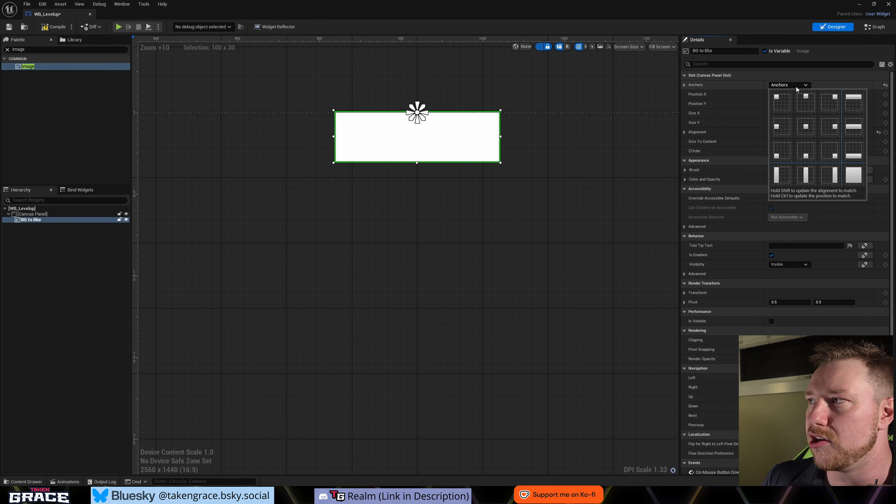
click(852, 178)
scroll(508, 200, down, 17)
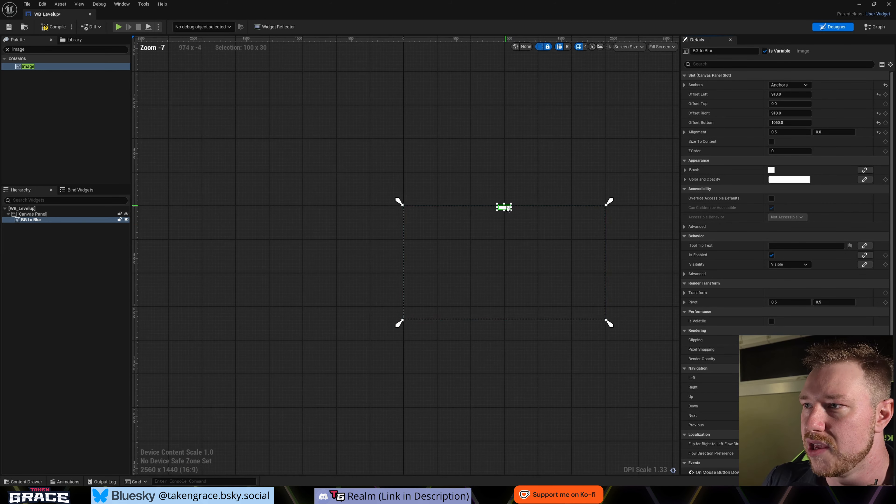
right_drag(522, 226, 472, 189)
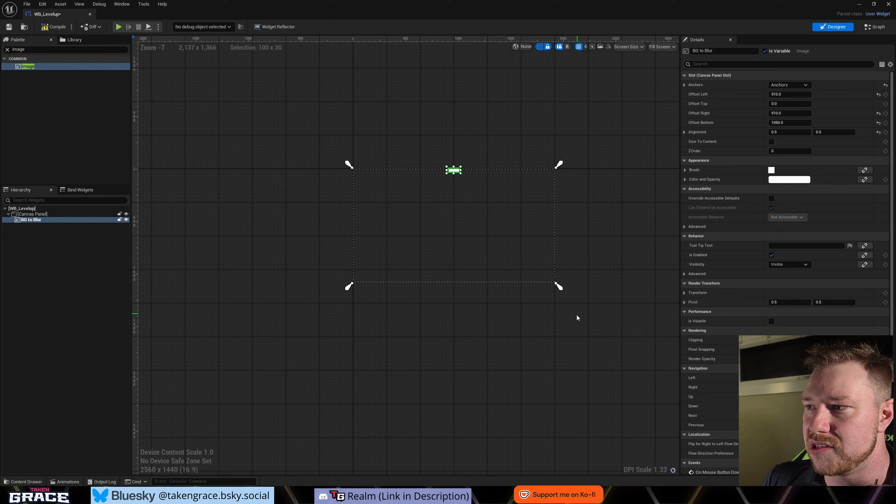
scroll(447, 165, up, 4)
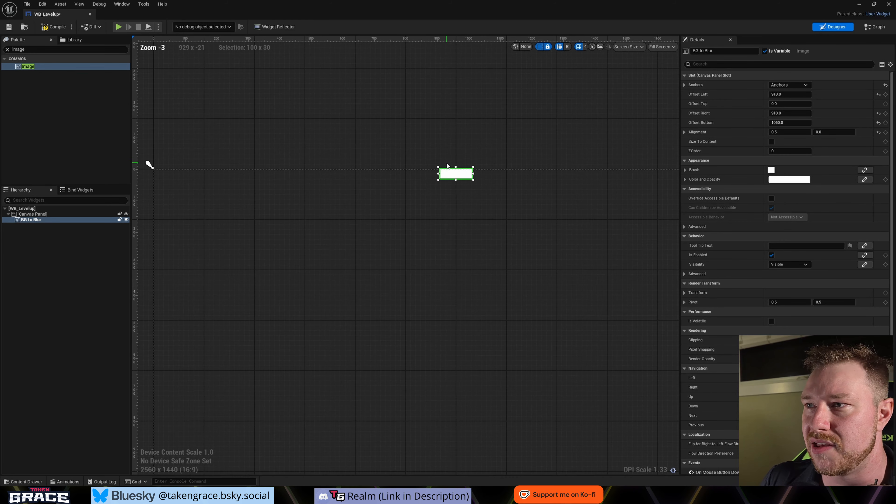
scroll(447, 165, down, 3)
- Try the middle horizontal, top horizontal and center vertical stretch anchors on BG to Blur, returning to the full-stretch anchor
click(806, 85)
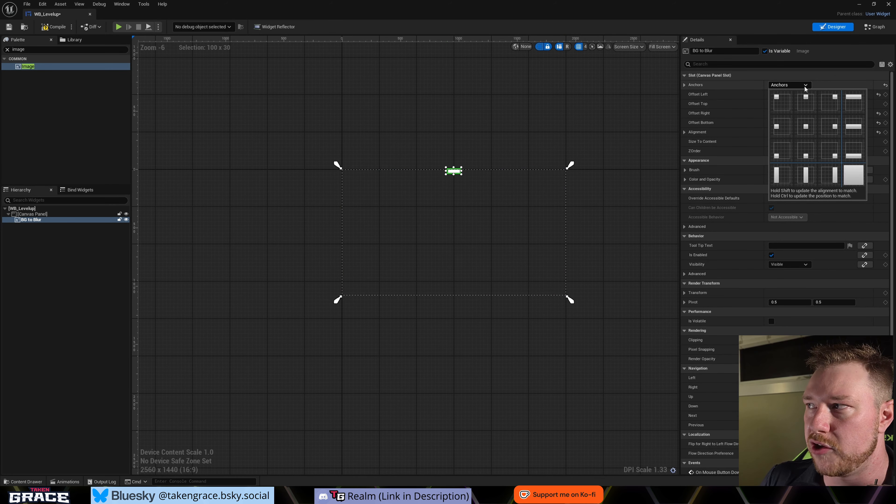
click(853, 126)
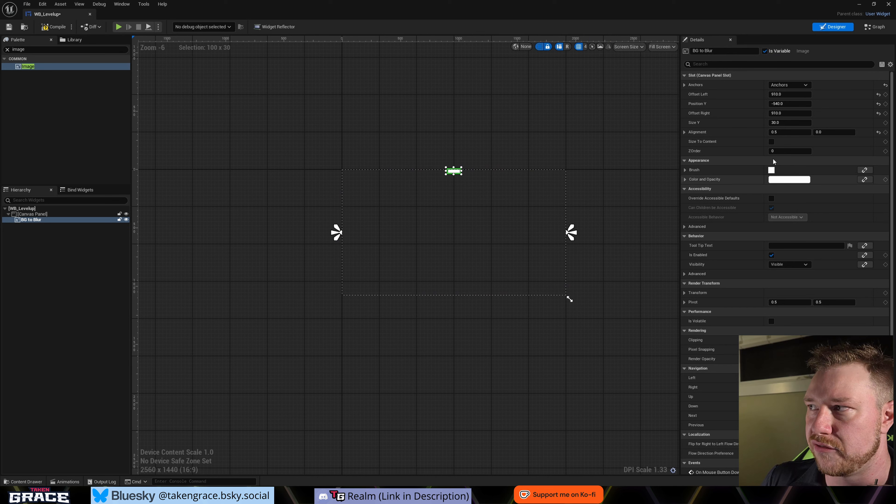
click(806, 86)
click(854, 96)
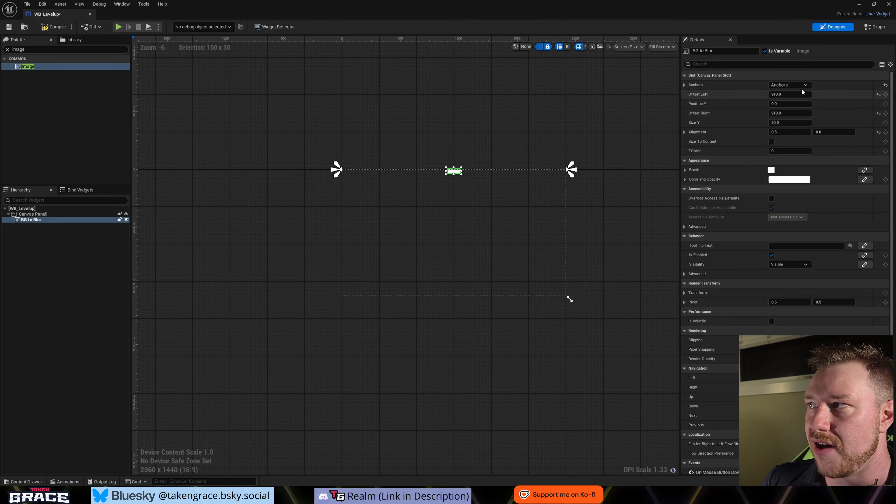
click(803, 87)
click(807, 175)
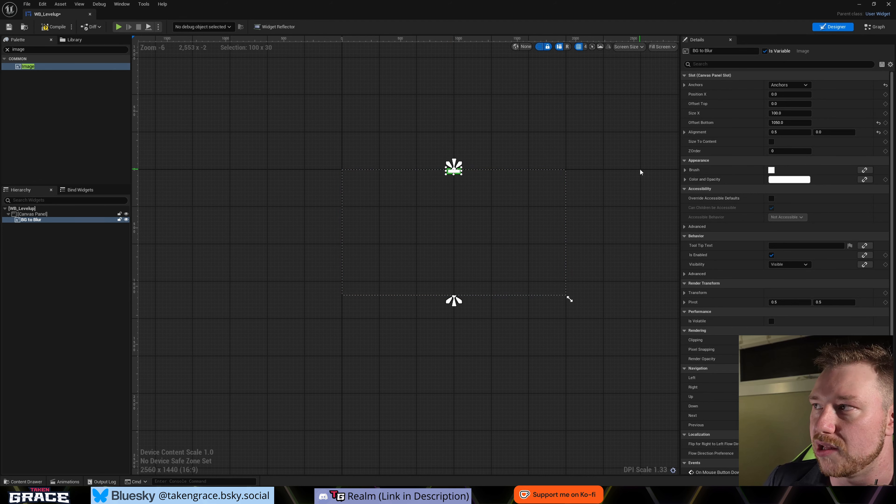
click(806, 86)
click(854, 175)
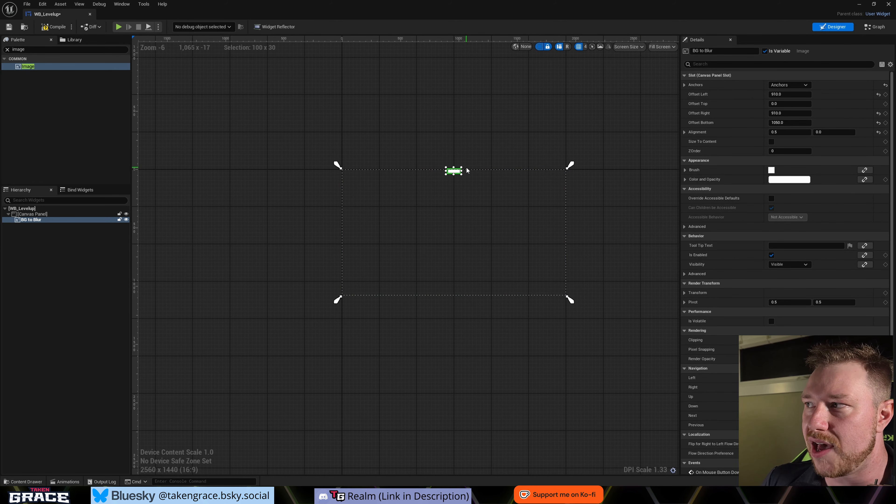
- Set the left, right and bottom offsets of the BG to Blur image to 0 so it fills the canvas
scroll(467, 170, up, 2)
scroll(466, 166, down, 3)
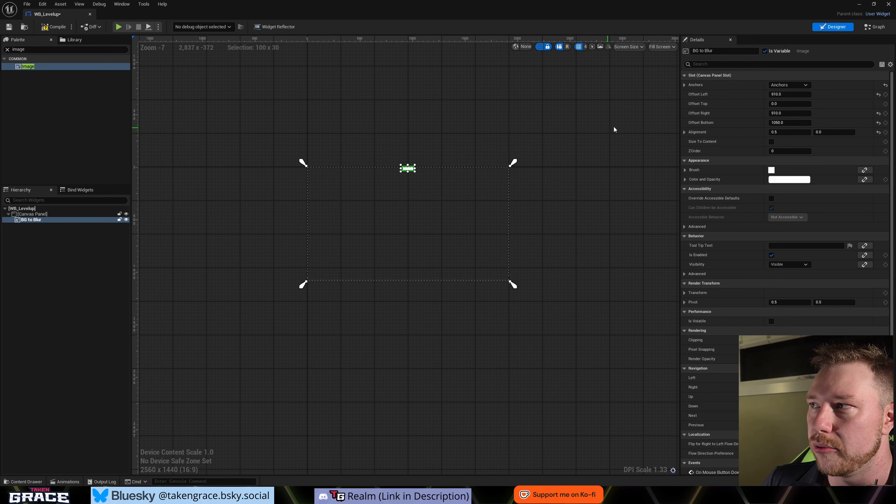
scroll(397, 171, up, 6)
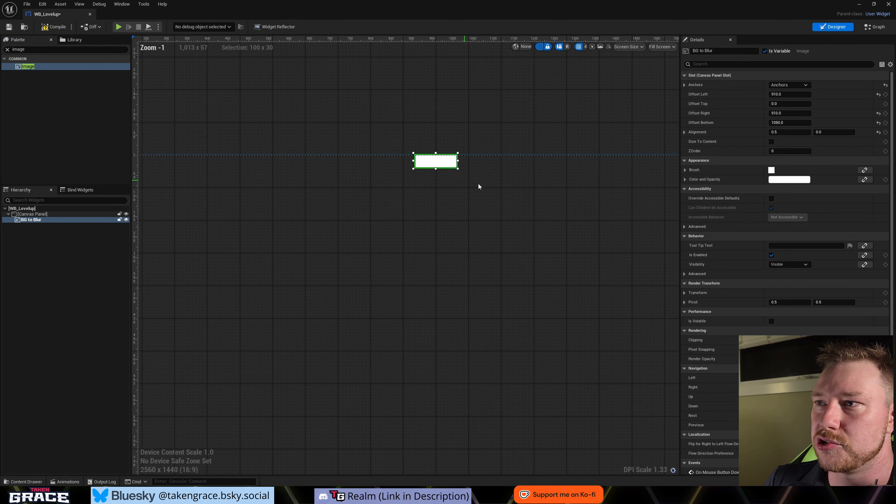
scroll(460, 169, down, 6)
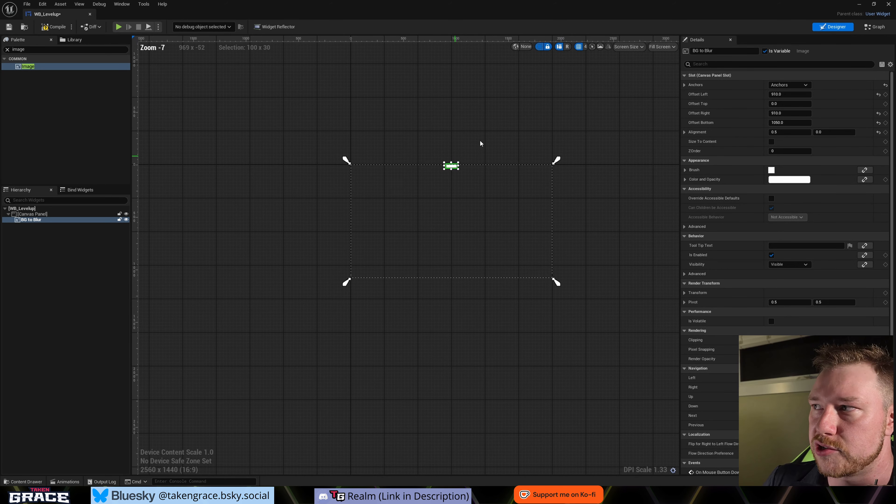
click(778, 94)
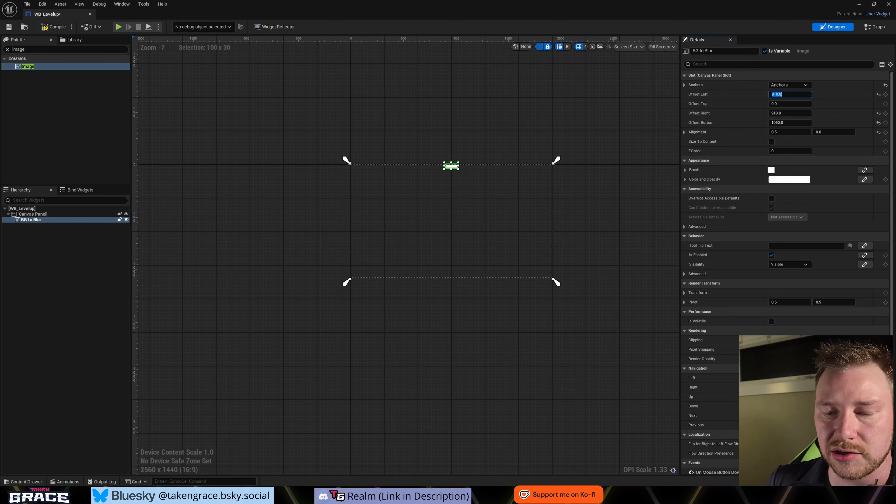
key(Tab)
key(Tab)
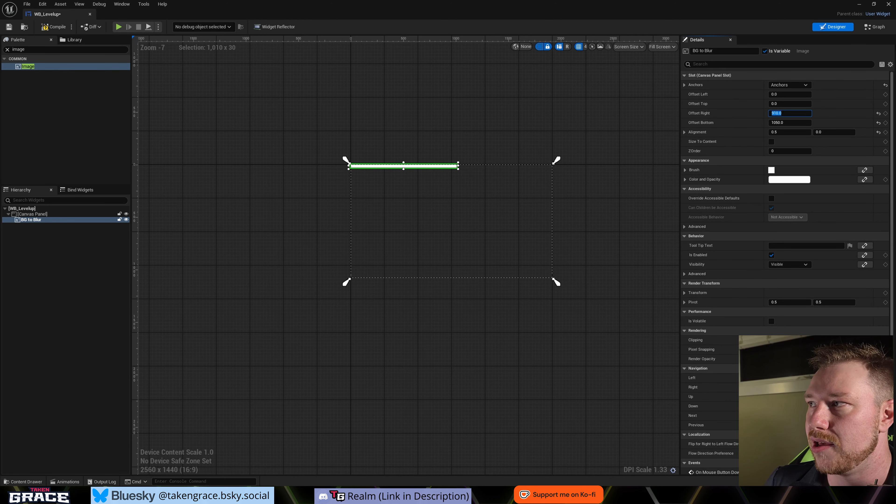
key(Tab)
text(0)
key(Return)
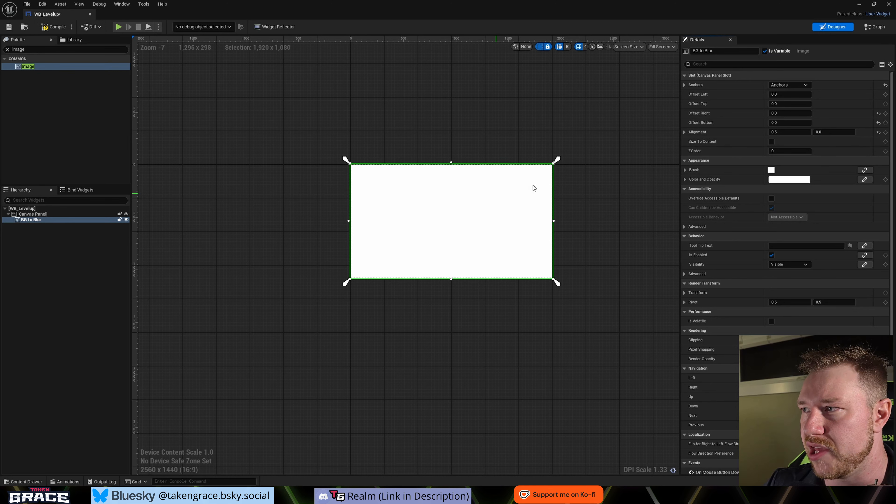
- Add a Get node for the BGtoBlur variable to the widget's Event Graph
click(685, 170)
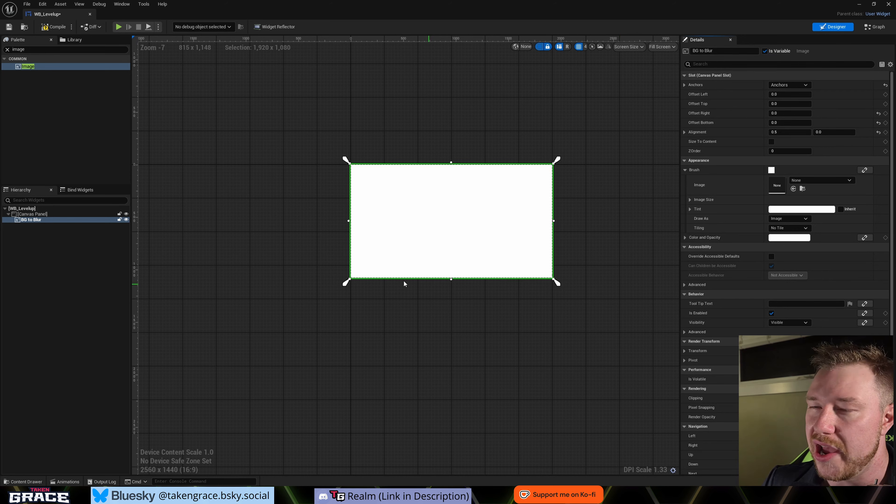
click(875, 27)
right_drag(626, 194, 398, 142)
right_click(405, 202)
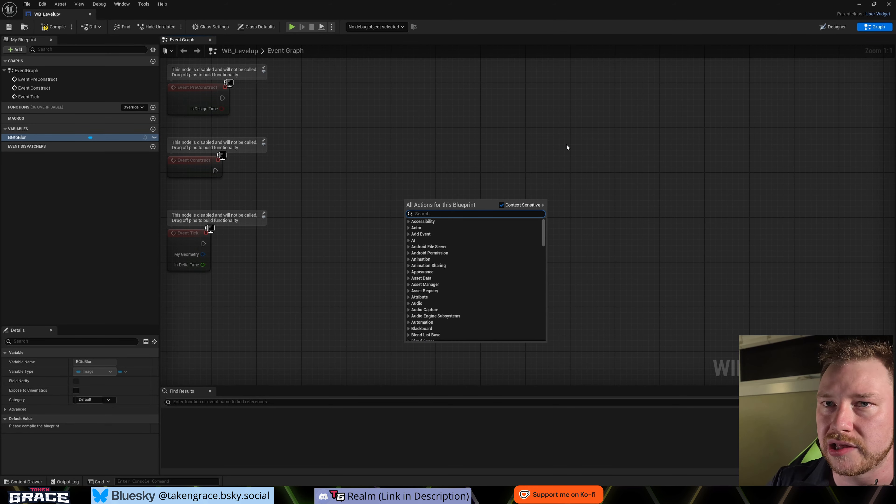
ctrl+drag(21, 137, 387, 248)
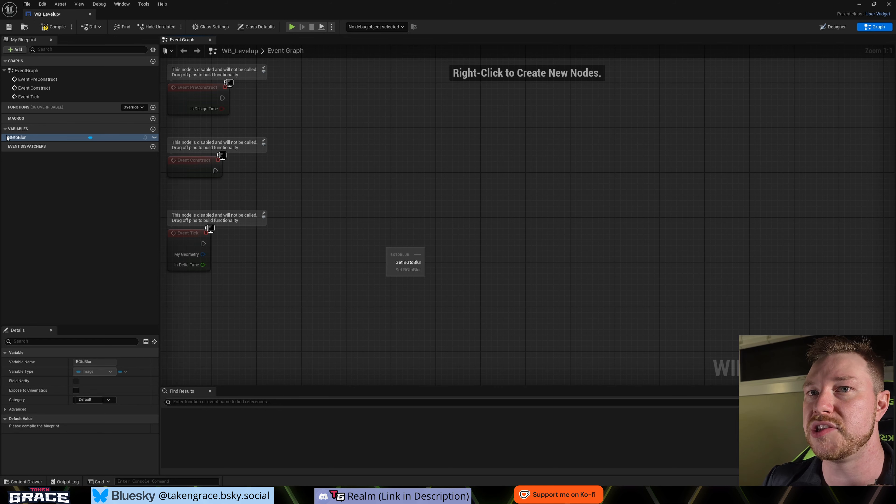
click(408, 262)
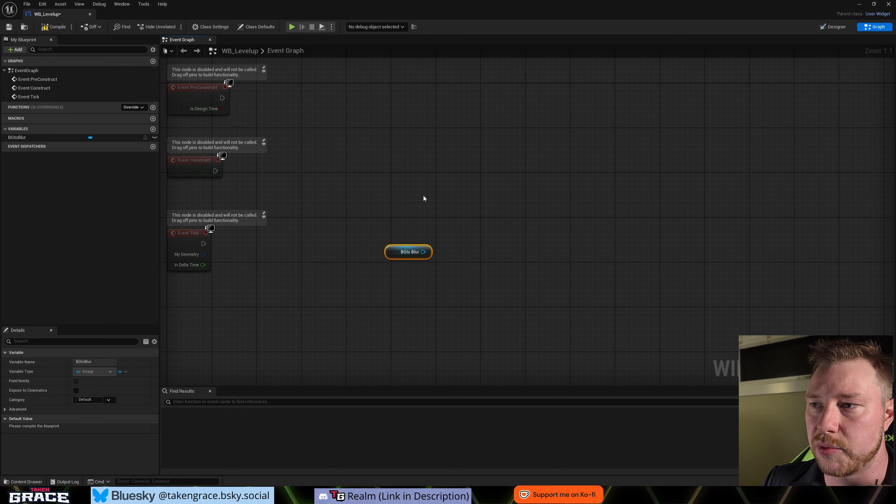
- Get the Brush from the BGtoBlur reference and split its output struct into individual brush property pins
drag(423, 252, 485, 208)
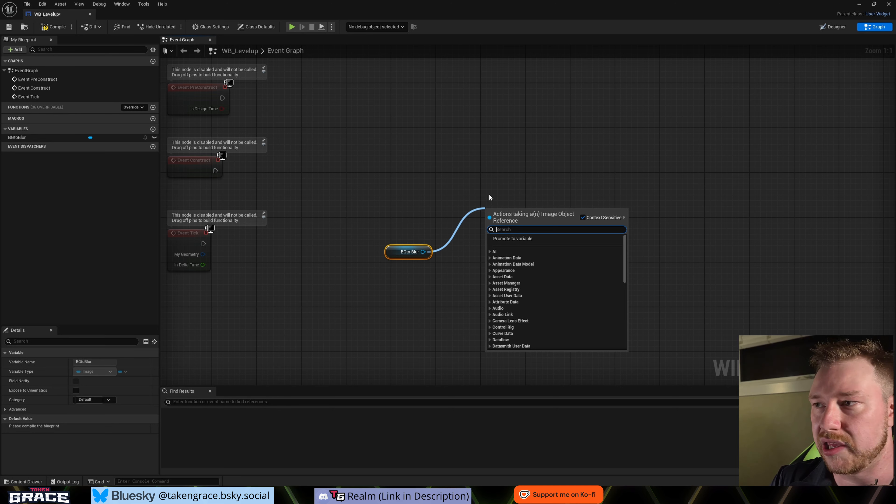
text(get brush)
key(Return)
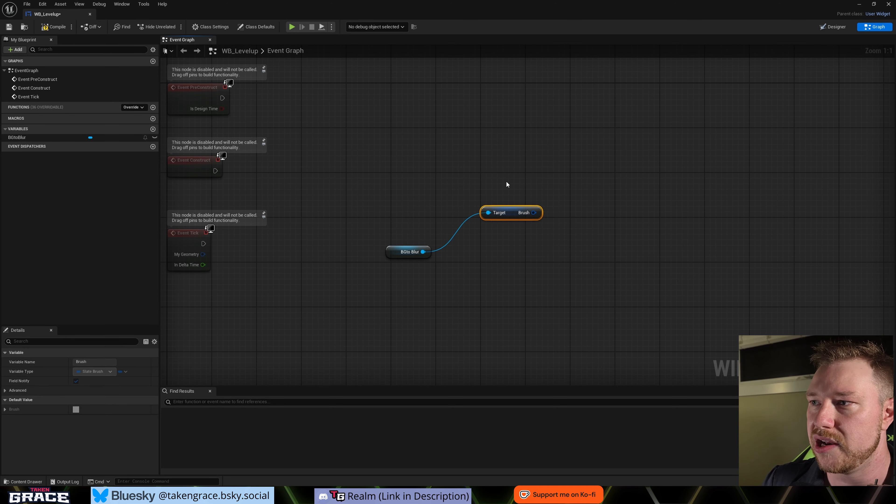
right_click(534, 212)
click(557, 236)
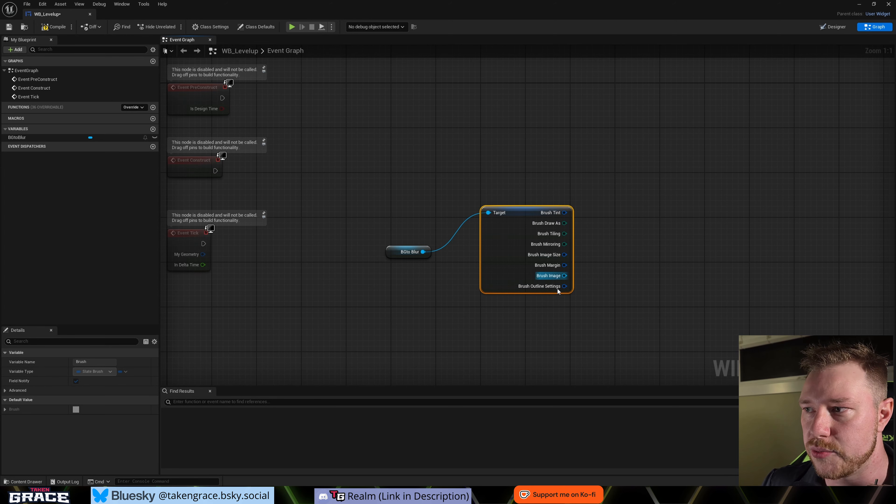
- Delete the BGtoBlur reference and its split Brush node from the Event Graph
right_drag(554, 280, 487, 286)
drag(420, 237, 409, 260)
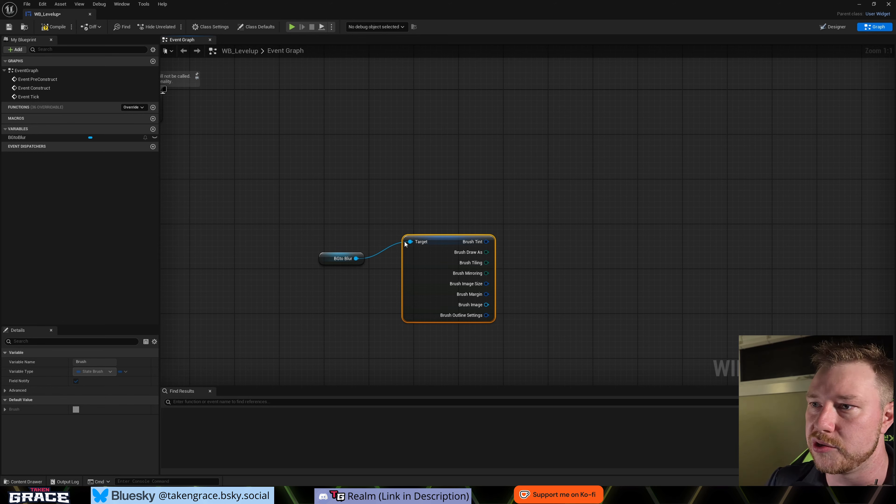
mouse_move(330, 206)
mouse_down()
mouse_move(471, 291)
mouse_move(490, 320)
mouse_up()
key(Delete)
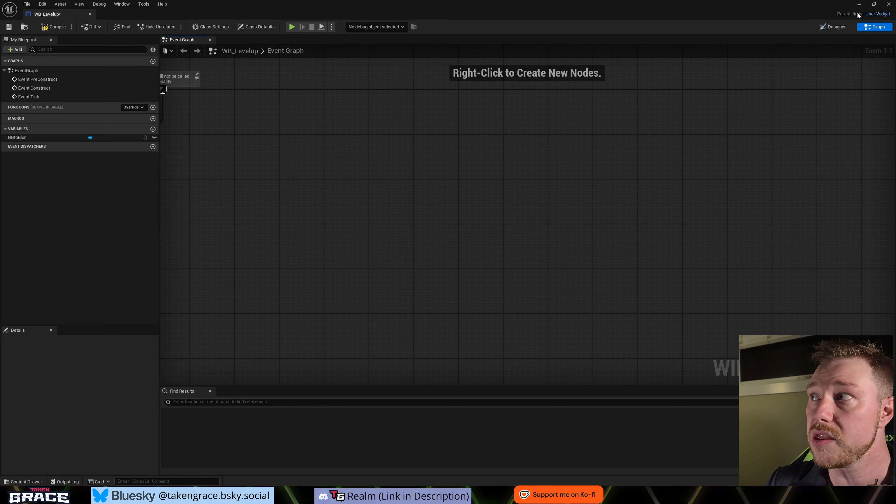
- Return to the designer and examine the BG to Blur image's brush settings, including Image Size and the Draw As options
click(839, 27)
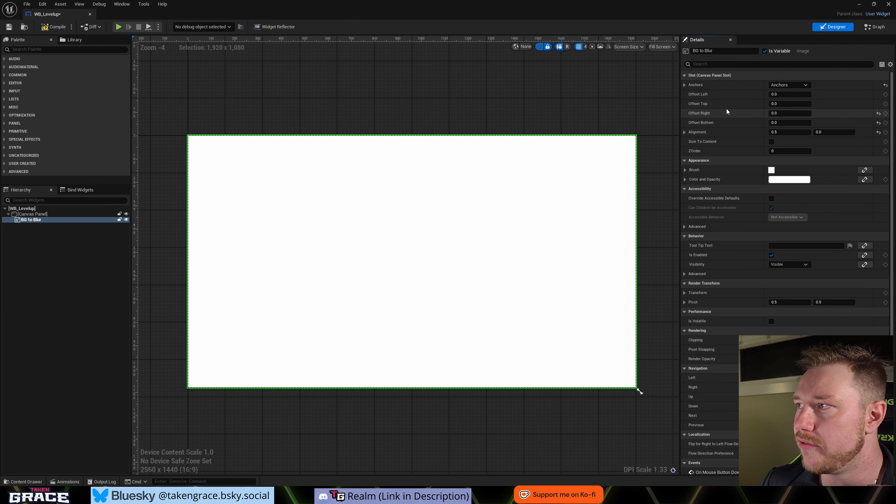
click(685, 170)
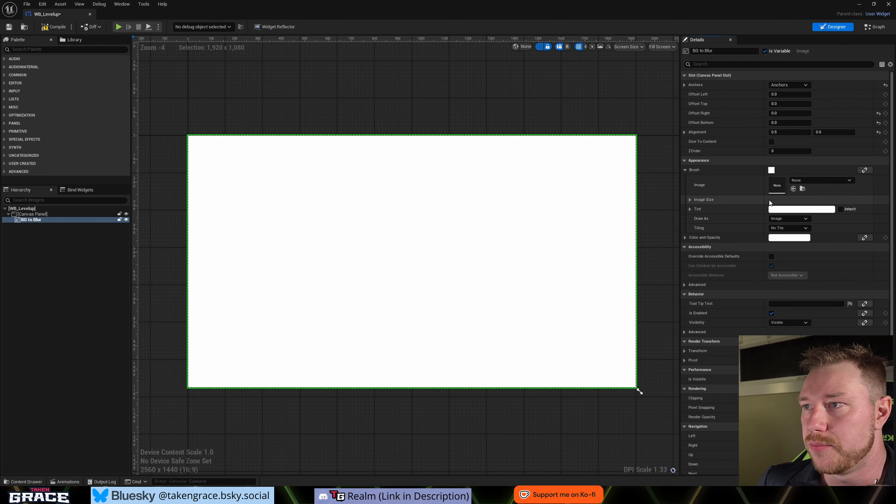
scroll(409, 217, down, 2)
scroll(412, 221, up, 2)
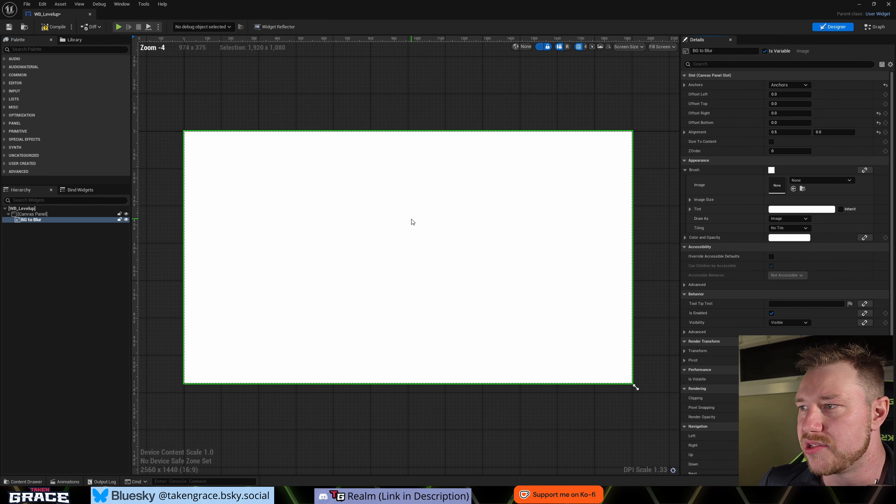
scroll(413, 222, down, 1)
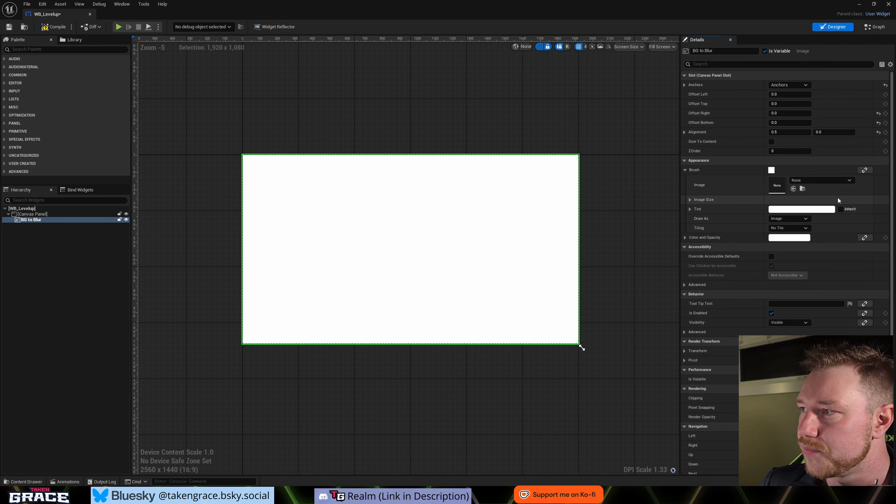
click(690, 199)
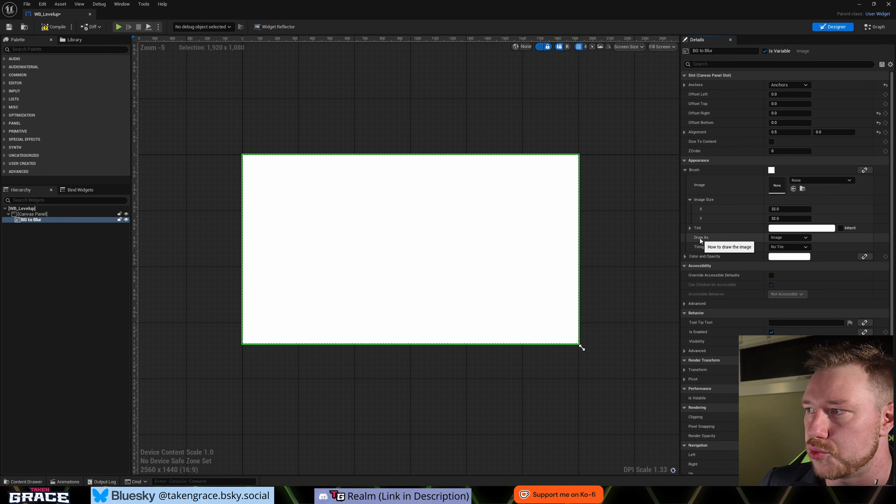
click(785, 238)
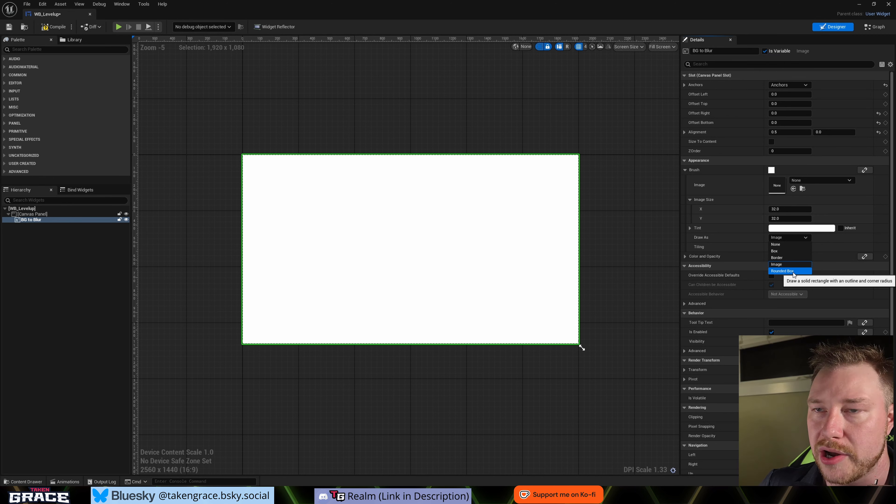
click(724, 203)
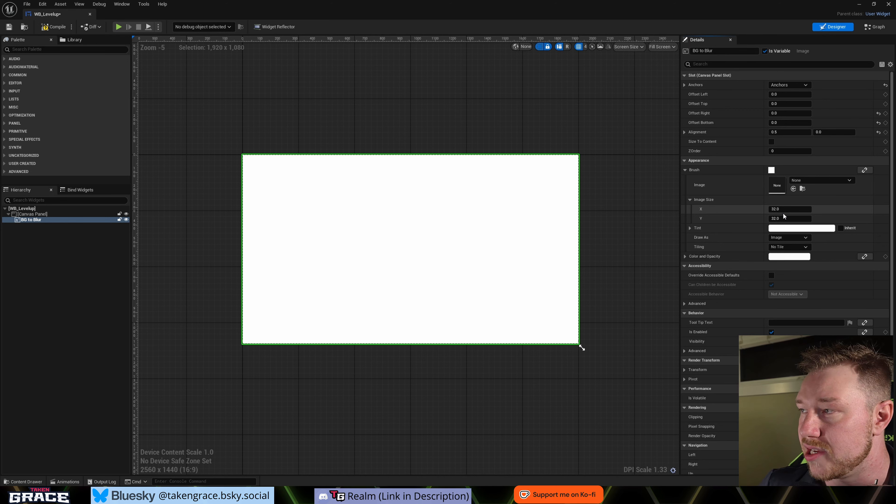
- View the anchor presets available for the BG to Blur image and collapse its Image Size settings
click(790, 85)
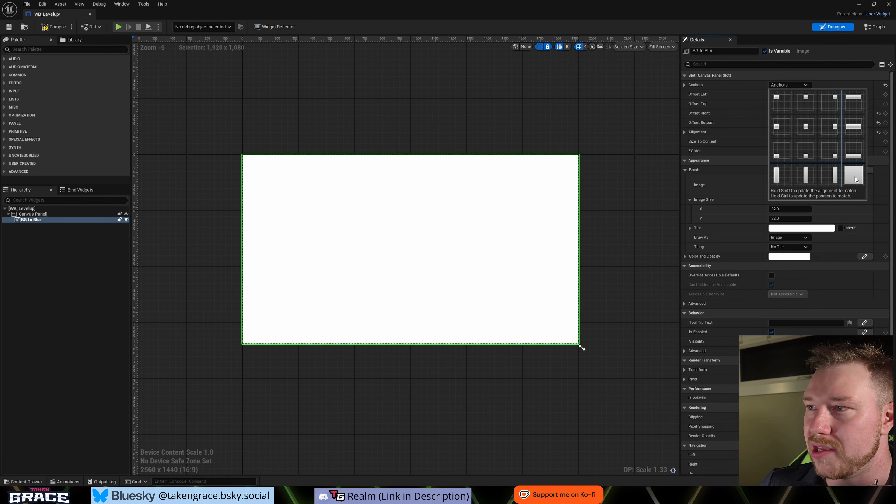
click(841, 213)
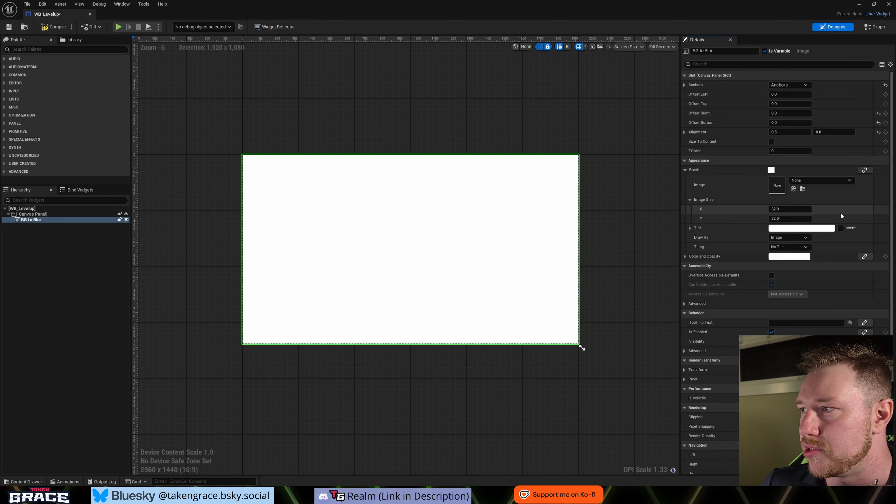
click(690, 200)
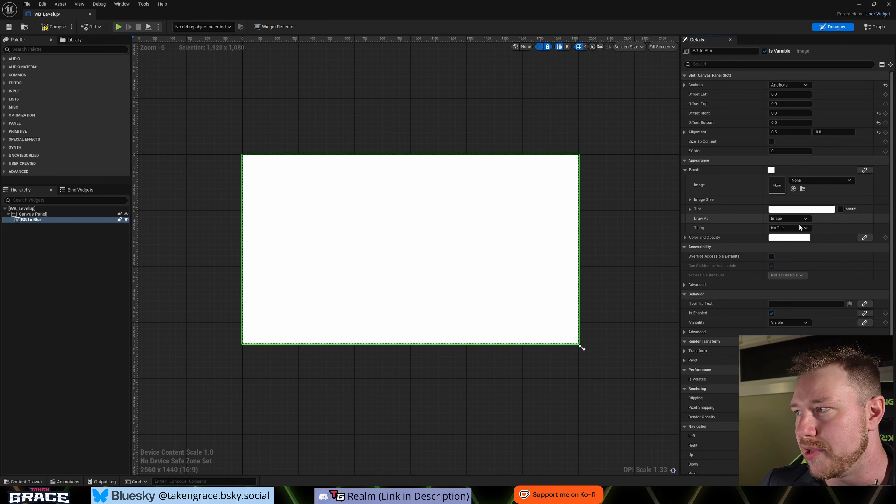
- Set the BG to Blur image's Color and Opacity to red, with green 0 and blue 0
click(780, 238)
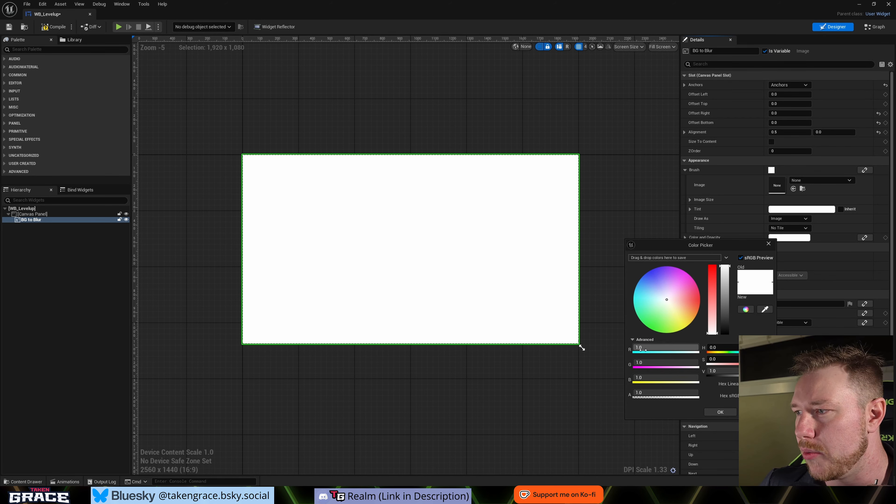
click(661, 362)
text(0)
key(Tab)
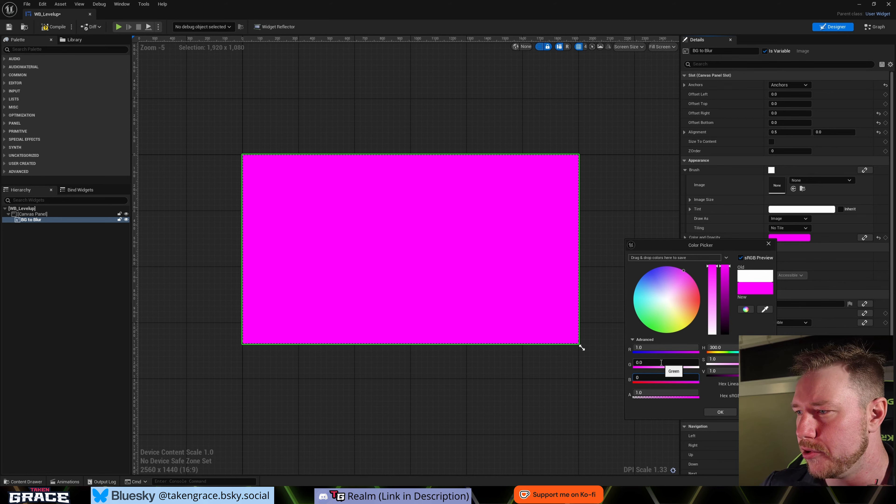
text(0)
key(Return)
click(721, 412)
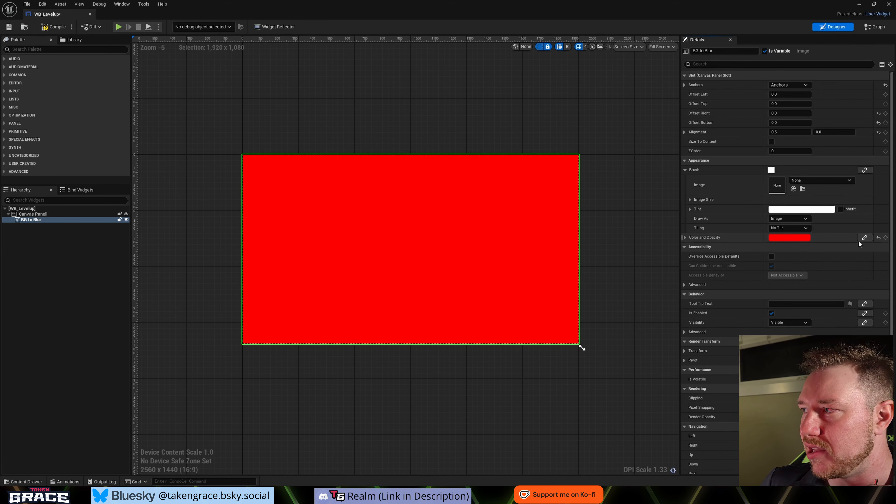
- Reset the image's Color and Opacity to default and set the brush Tint to red instead
click(879, 237)
click(794, 212)
drag(692, 278, 731, 274)
drag(673, 333, 668, 334)
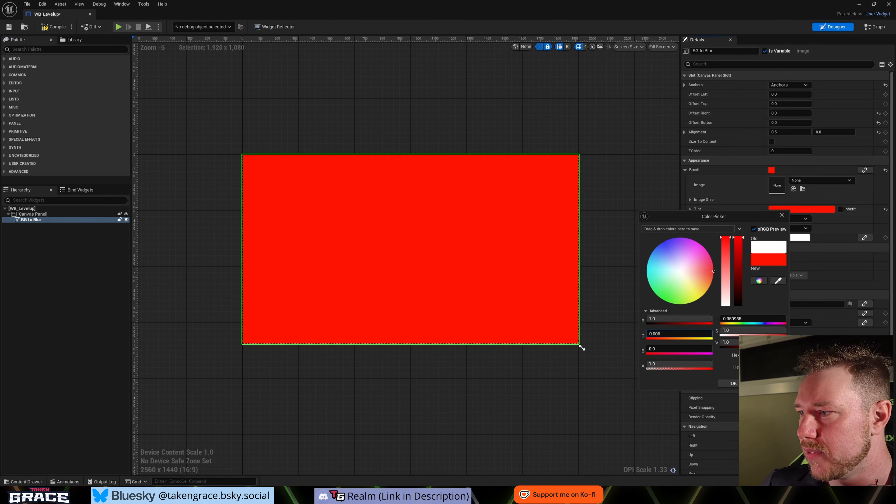
click(734, 382)
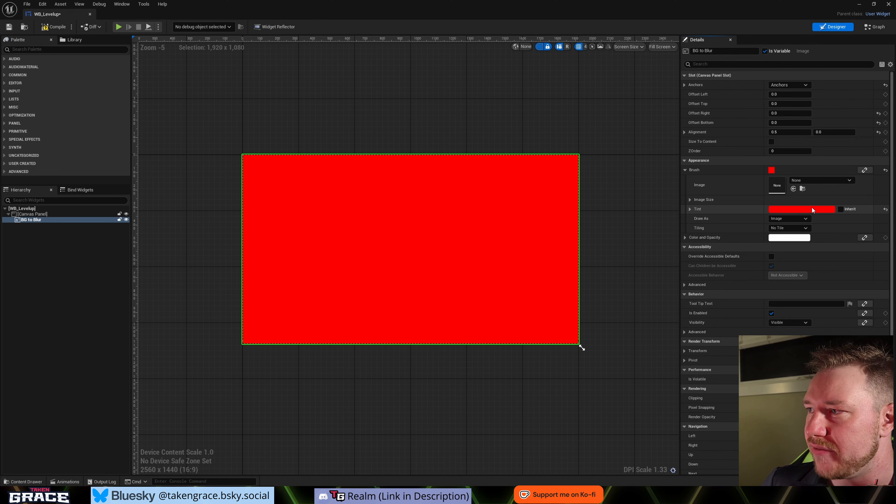
- Try a teal Color and Opacity over the red tint, cancel it, and reset the brush Tint to default
click(789, 238)
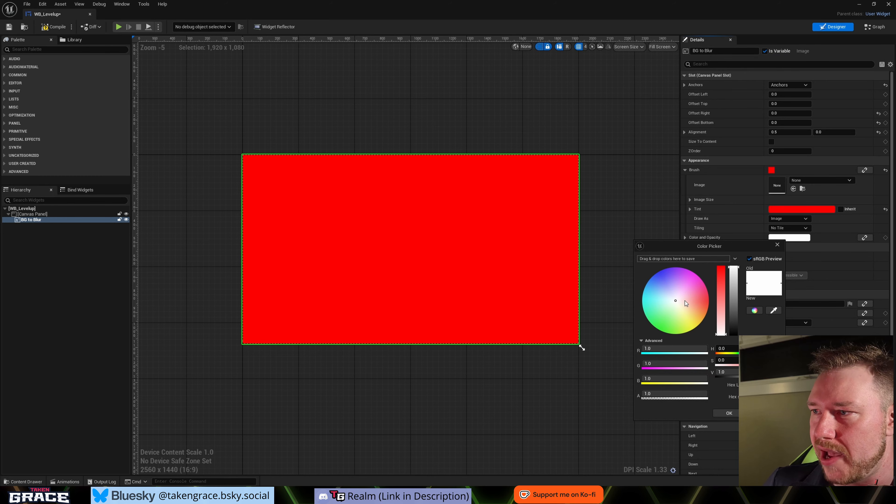
drag(685, 300, 635, 316)
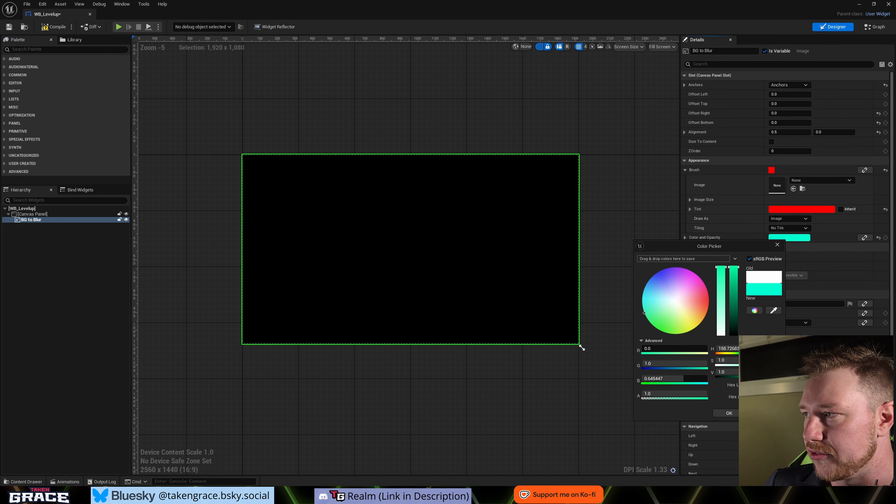
key(Escape)
click(886, 209)
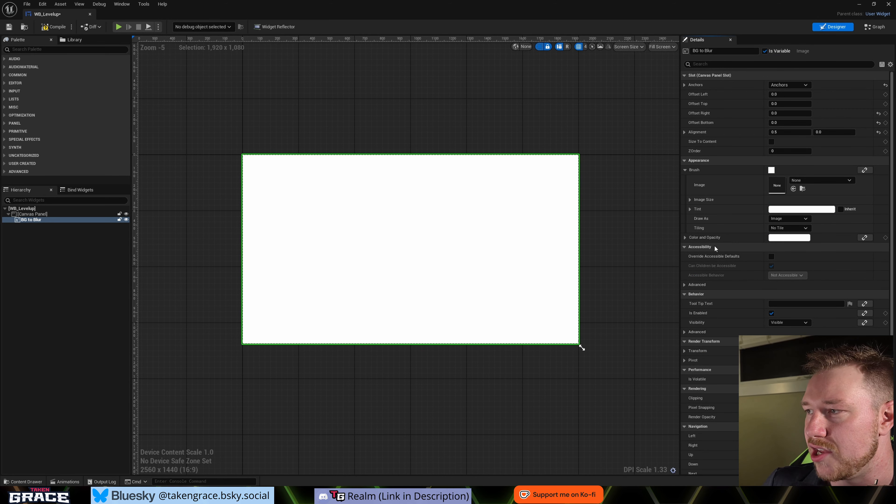
- Make the BG to Blur image fully transparent by setting its Color and Opacity alpha to 0
click(776, 241)
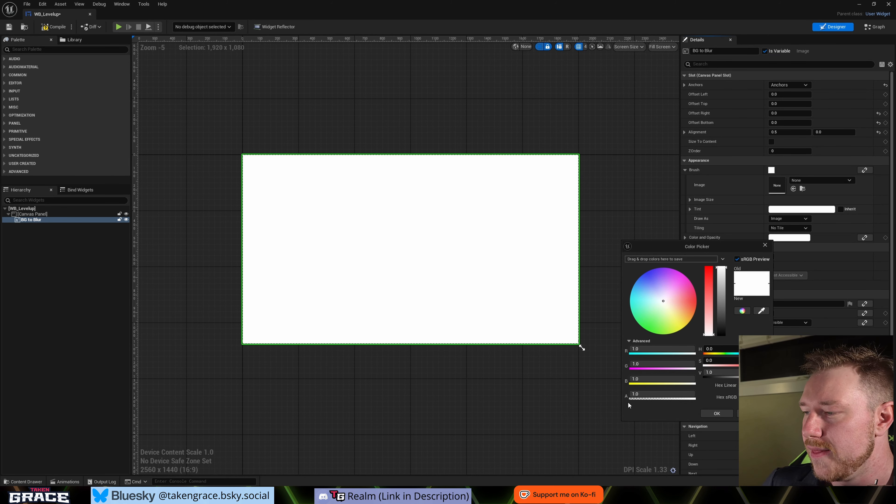
click(667, 396)
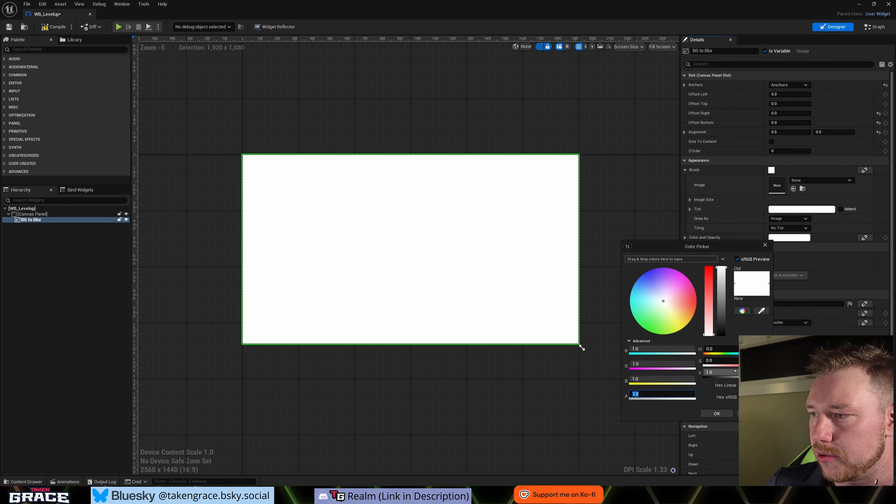
text(0)
key(Return)
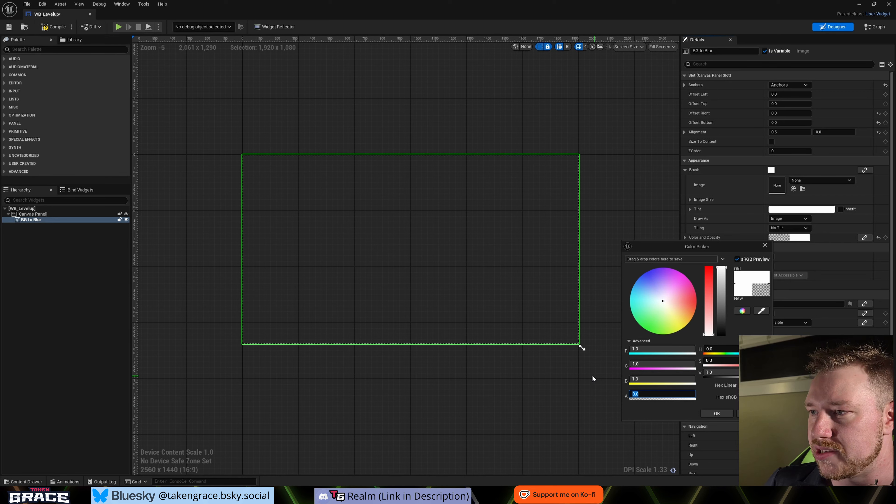
click(717, 414)
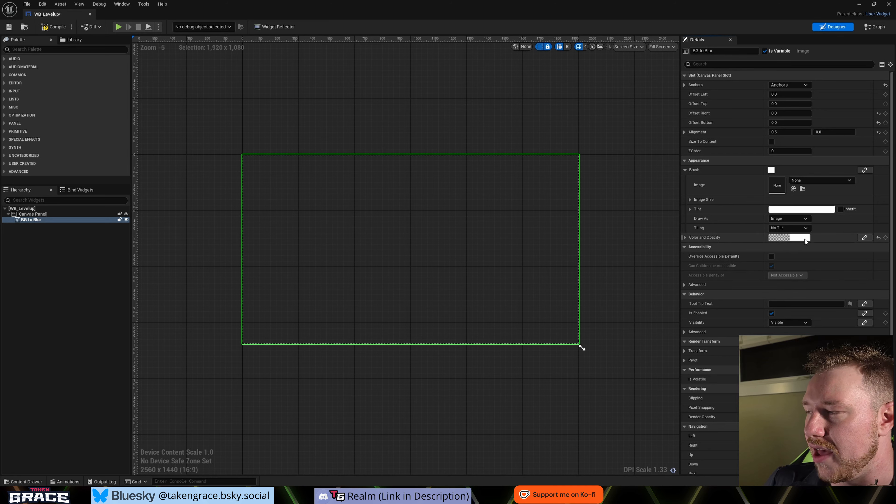
- Review the image's Color and Opacity values and the available brush Tiling options without changing them
click(782, 238)
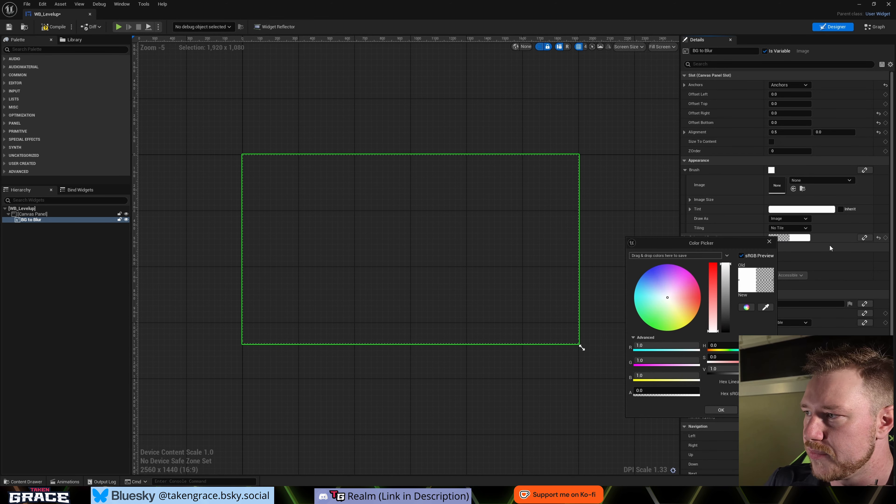
click(770, 242)
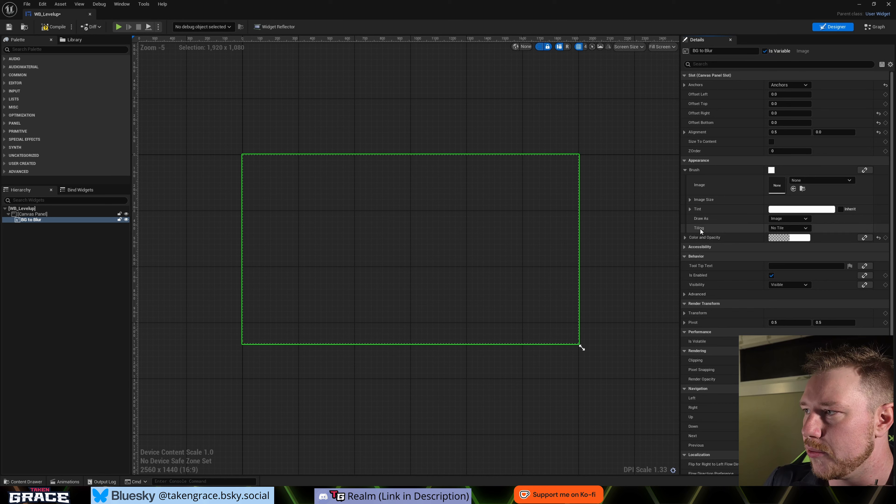
click(784, 227)
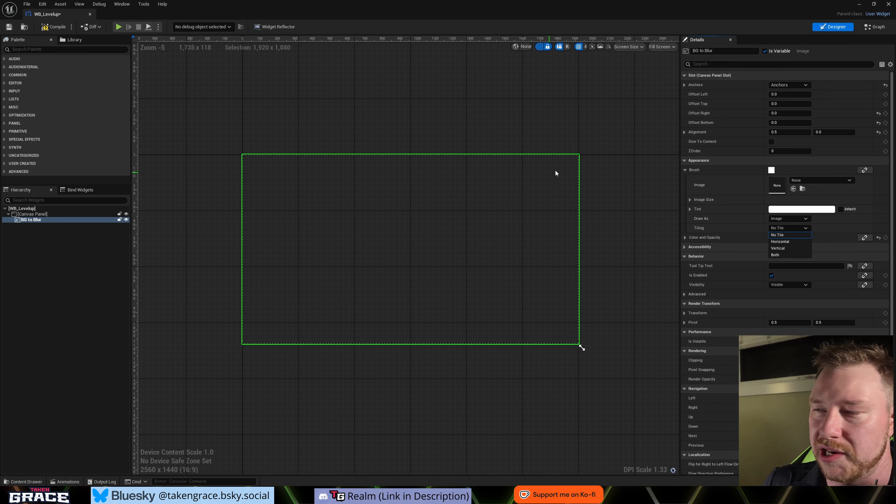
click(840, 232)
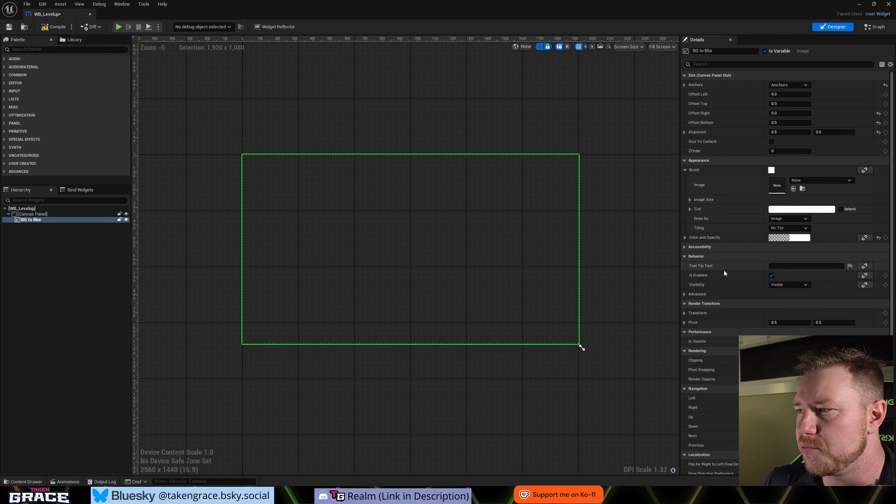
- Examine the Visibility options of the BG to Blur image under its Behavior settings
scroll(741, 261, down, 2)
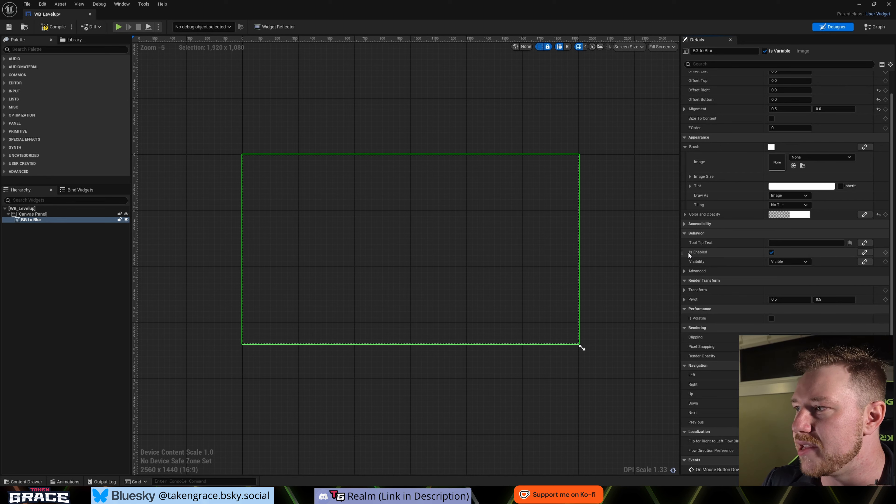
mouse_move(700, 255)
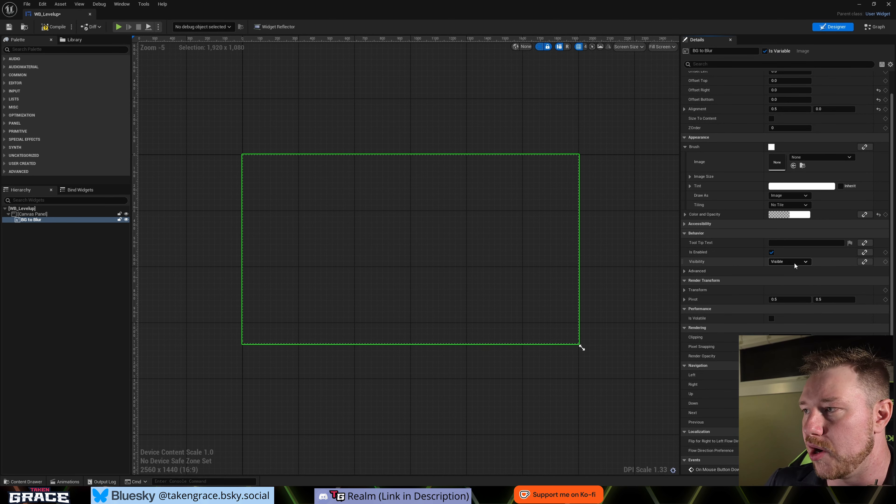
click(801, 262)
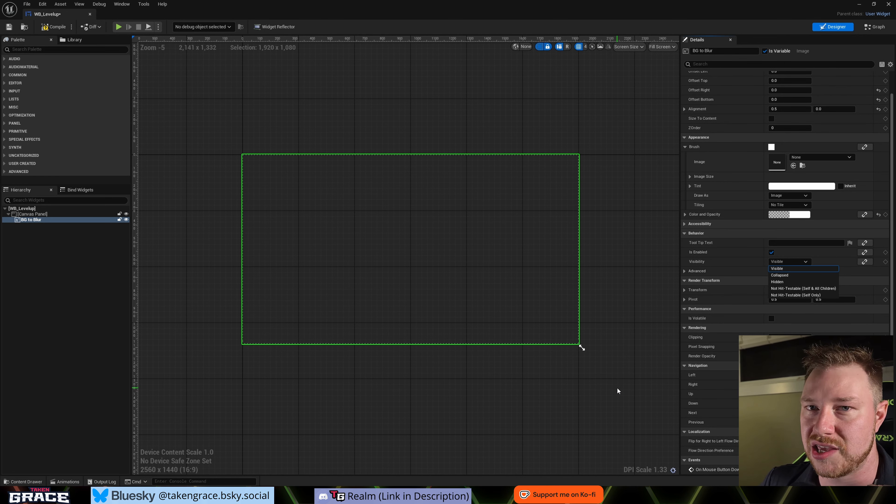
click(28, 220)
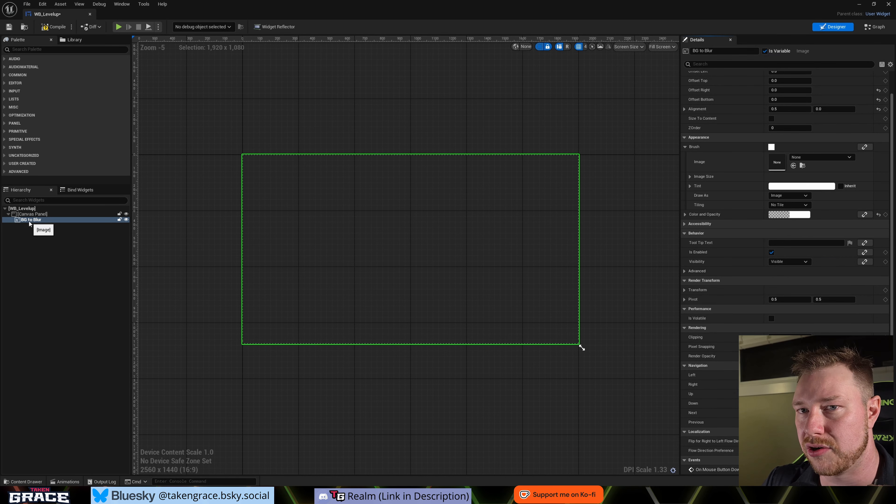
- Select the root Canvas Panel and examine its Visibility options
click(32, 214)
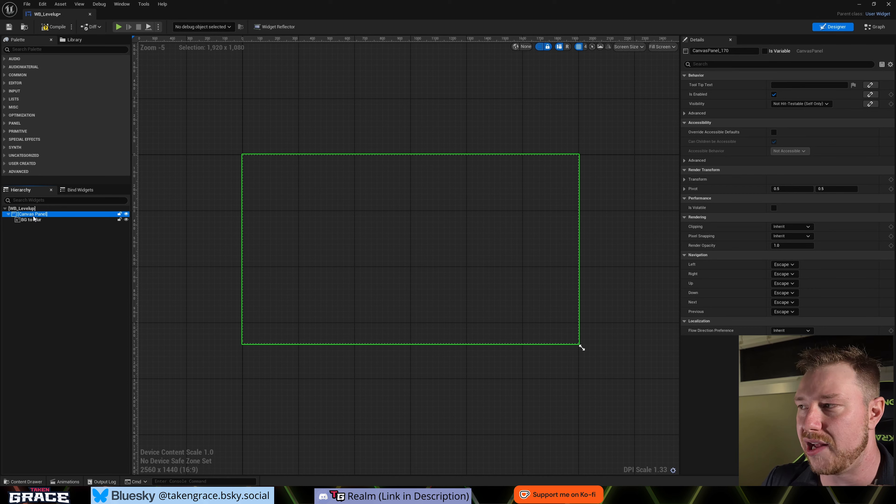
click(824, 103)
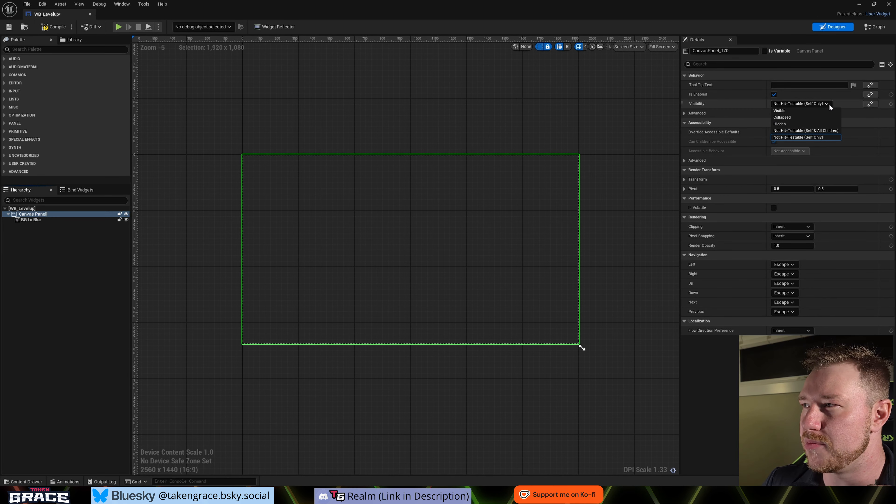
click(815, 133)
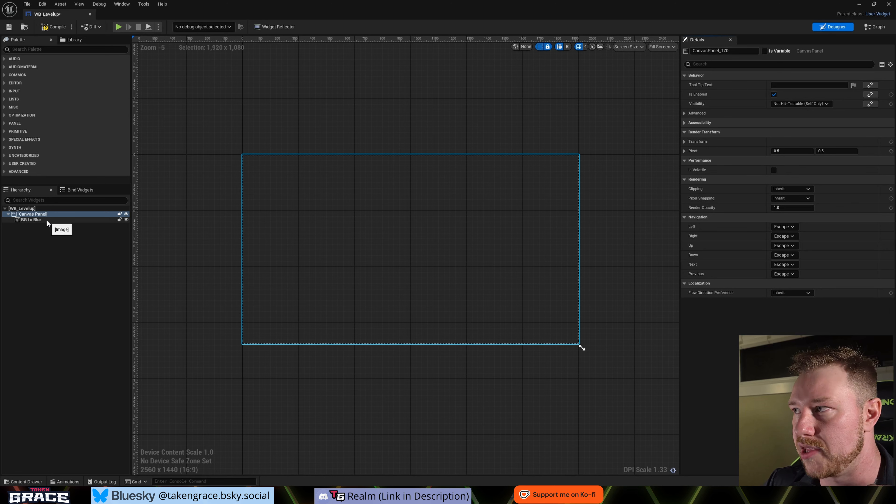
- Select the BG to Blur image again and examine its Render Transform and slot settings
click(22, 221)
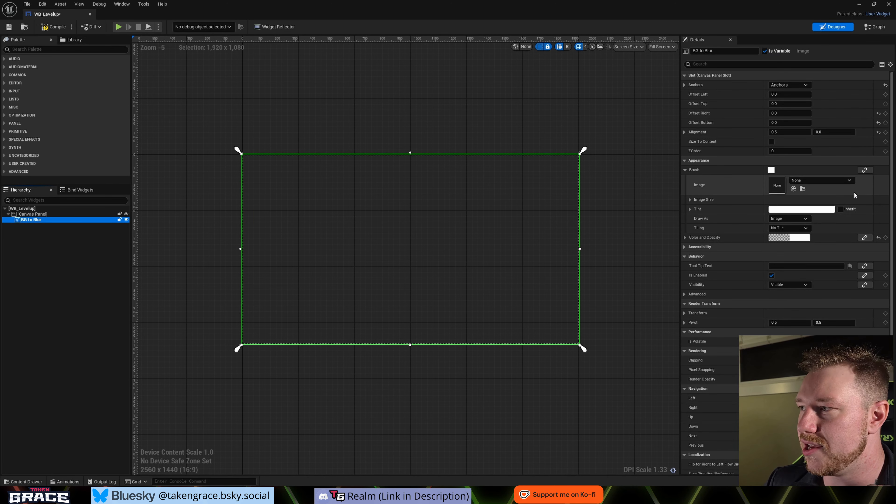
scroll(855, 196, down, 2)
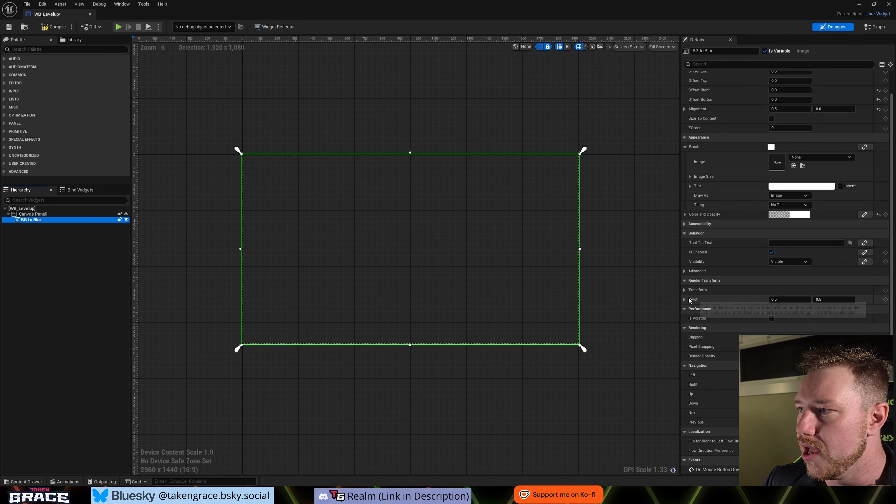
click(684, 290)
scroll(745, 285, down, 1)
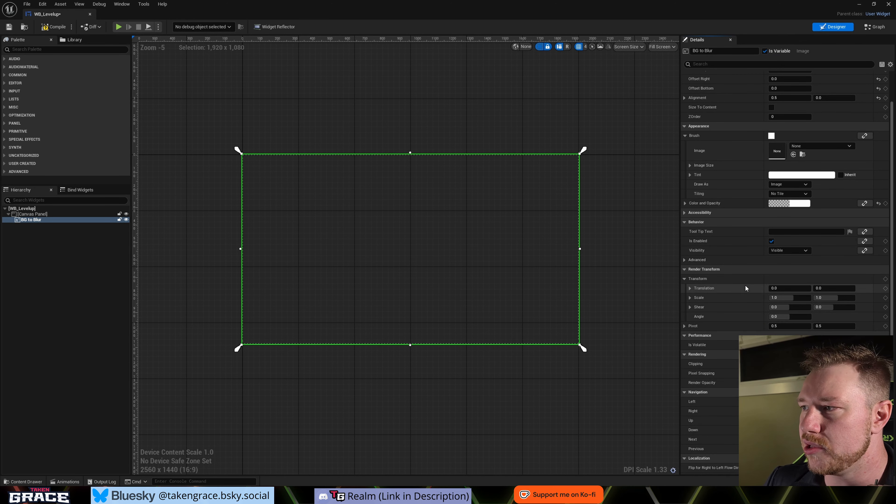
scroll(745, 284, down, 1)
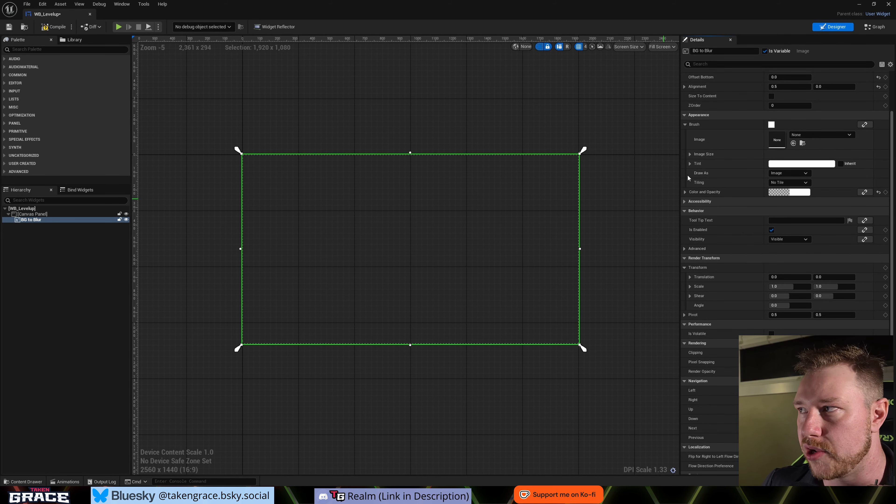
scroll(756, 170, up, 3)
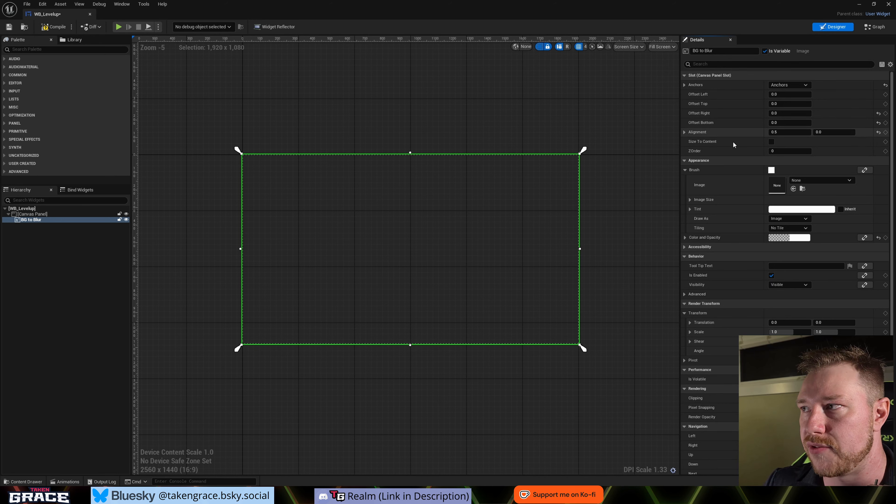
scroll(754, 144, down, 3)
scroll(804, 257, down, 1)
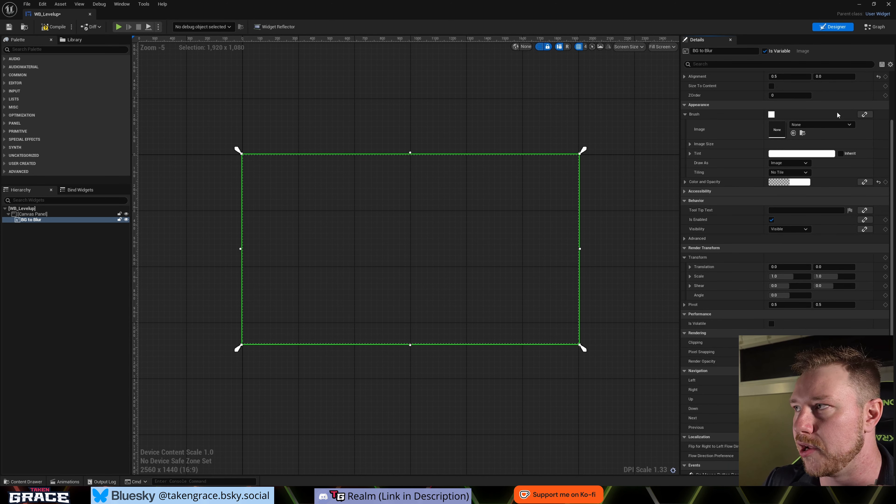
- Set the BG to Blur image's Offset Left to 500
scroll(791, 159, up, 3)
click(796, 95)
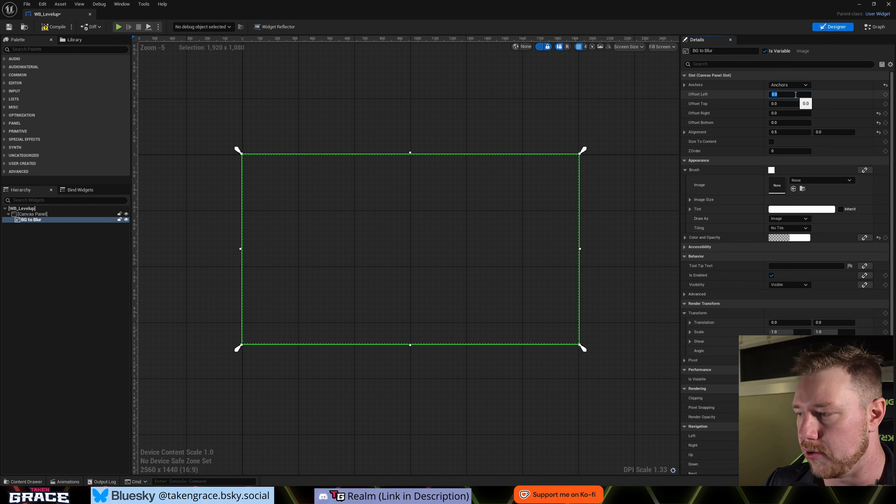
text(5000)
key(Tab)
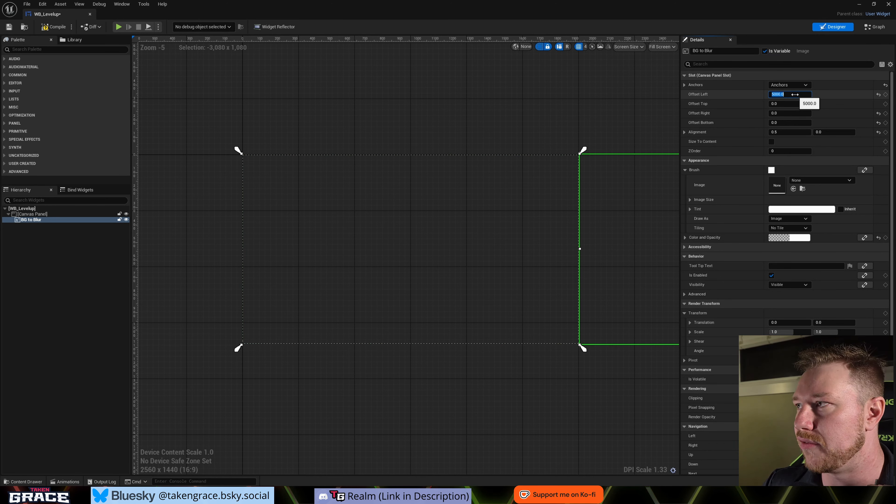
key(Tab)
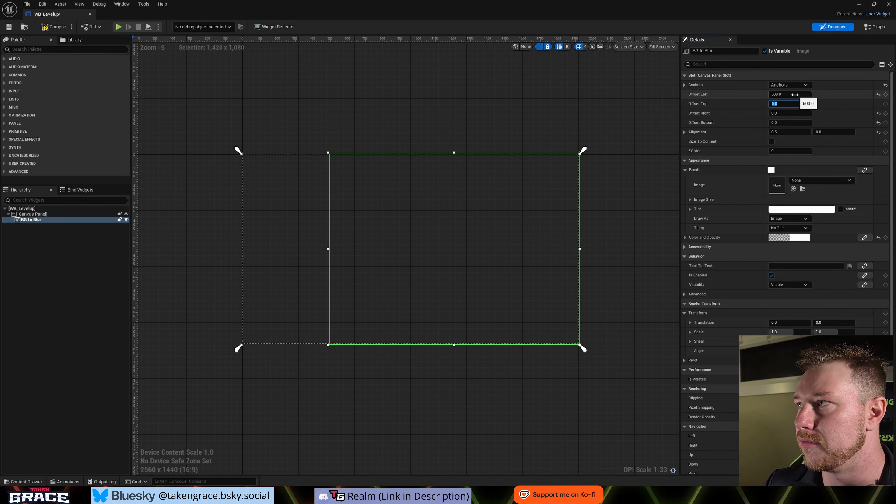
- Set the BG to Blur image's Offset Top, Offset Right and Offset Bottom to 500
text(500)
key(Tab)
text(500)
key(Tab)
text(500)
key(Tab)
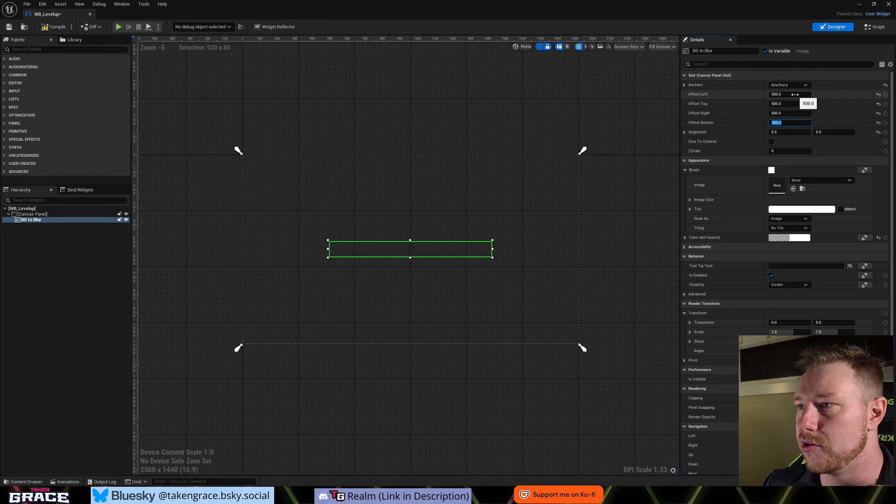
- Try a render transform on the BG to Blur image with translation -4, -25, scale 1.9, 2.45, shear -34 and angle -9
scroll(800, 317, down, 2)
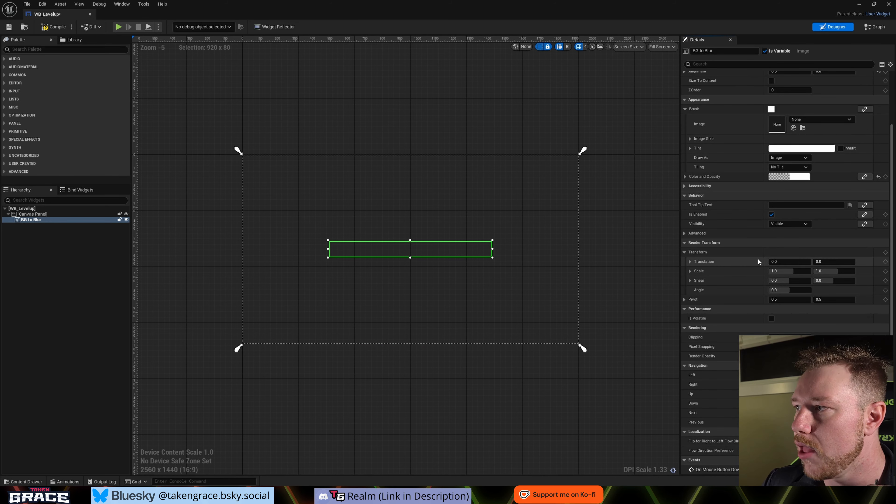
mouse_move(789, 262)
mouse_down()
mouse_move(763, 262)
mouse_move(840, 264)
mouse_move(792, 271)
mouse_up()
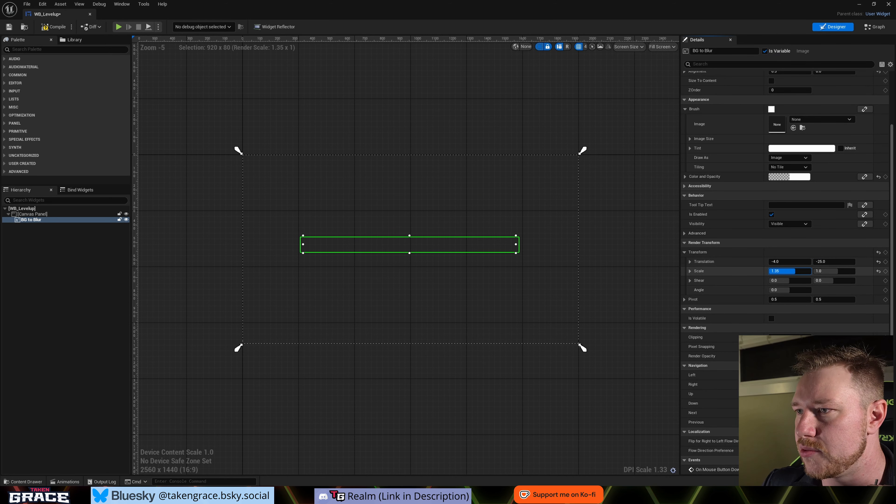
drag(841, 272, 844, 271)
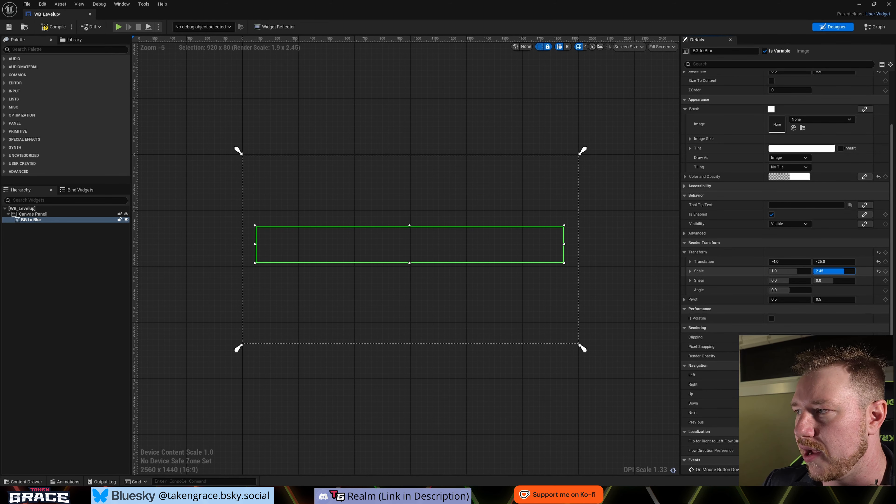
mouse_move(787, 281)
mouse_down()
mouse_move(810, 281)
mouse_move(777, 290)
mouse_move(786, 291)
mouse_up()
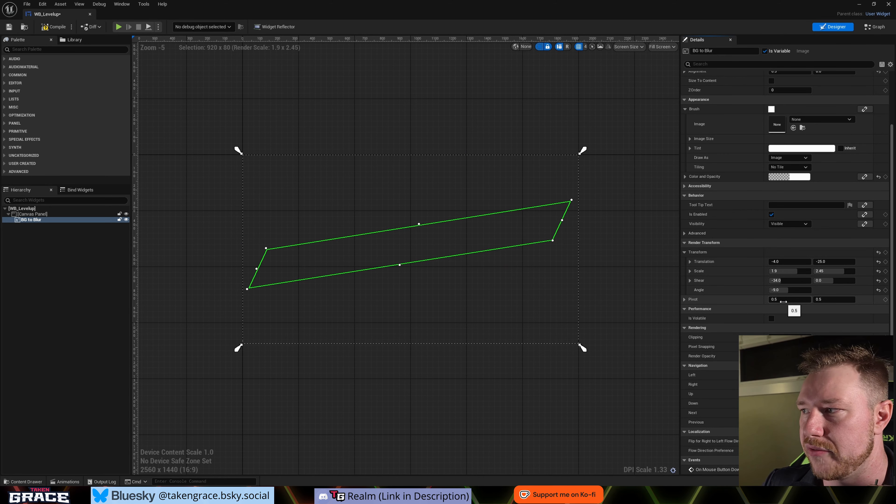
- Set the BG to Blur image's render transform pivot to 0, 0
text(0)
key(Tab)
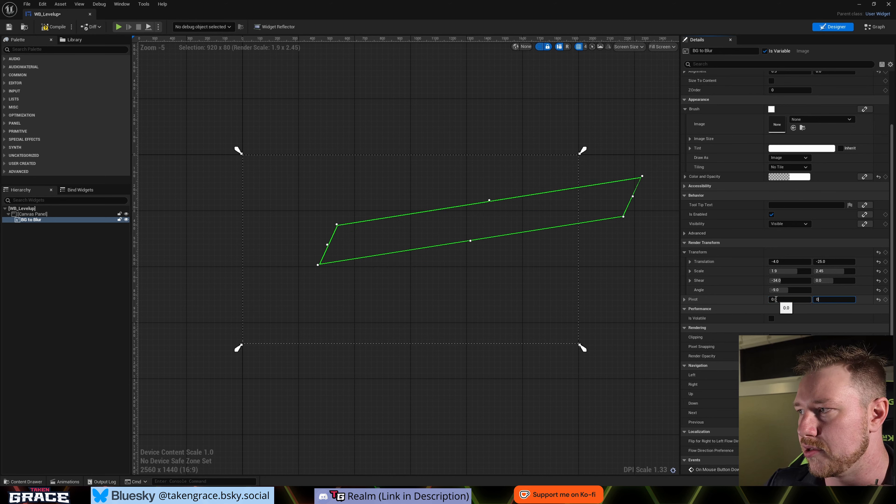
text(0)
key(Return)
- Try a rotation angle of 40 on the BG to Blur image and reset its Transform to the defaults
mouse_move(795, 289)
mouse_down()
mouse_move(814, 290)
mouse_move(796, 289)
mouse_up()
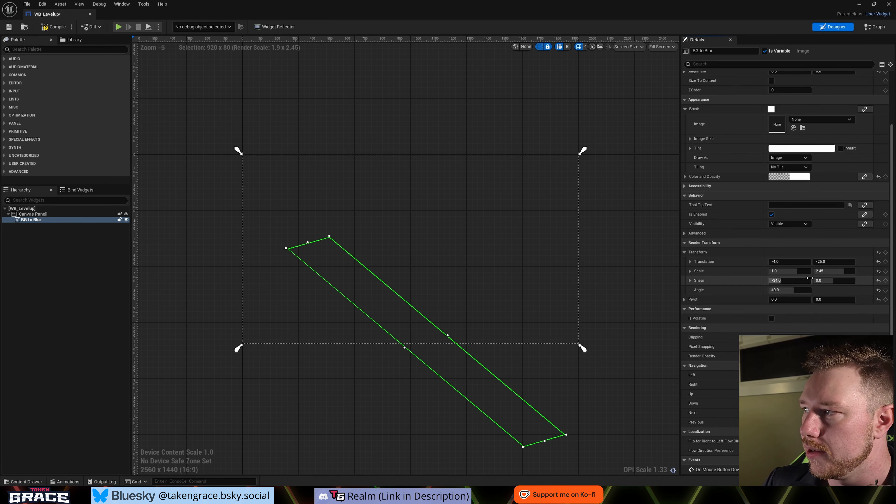
click(879, 253)
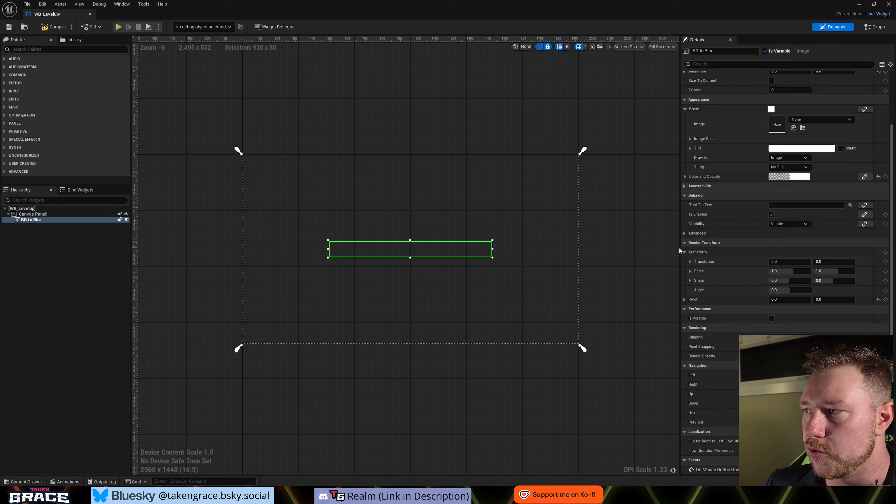
scroll(679, 248, up, 2)
scroll(686, 240, up, 3)
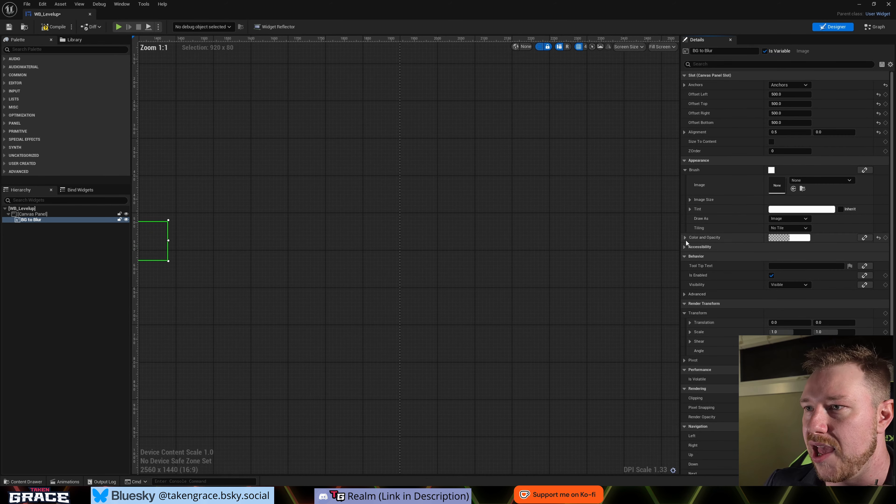
- Set the BG to Blur image's left, top, right and bottom offsets back to 0
scroll(220, 246, down, 3)
right_drag(310, 270, 509, 286)
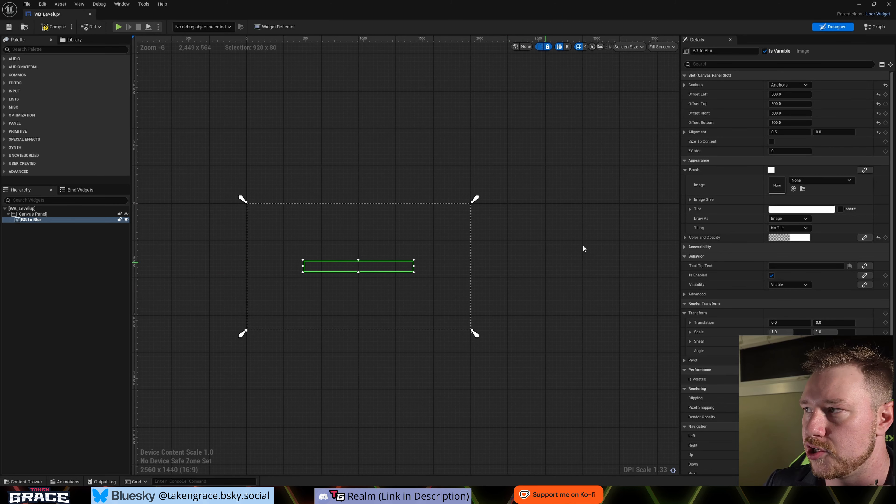
click(790, 95)
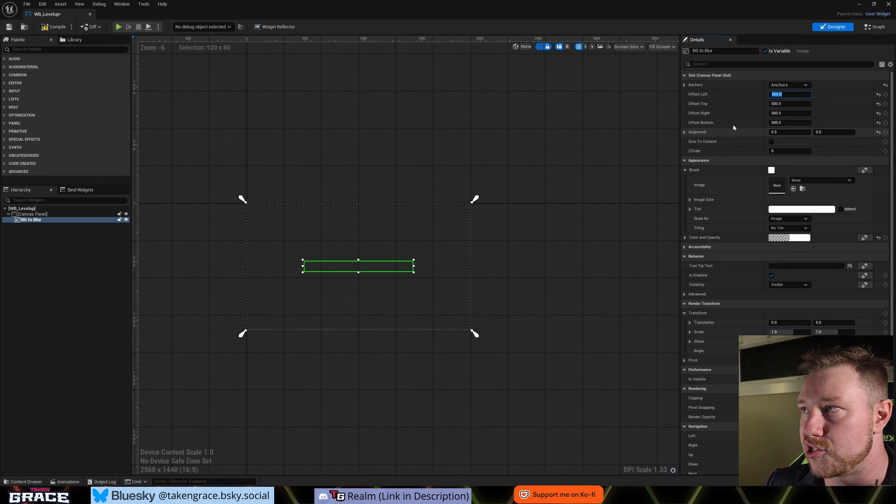
text(0)
key(Tab)
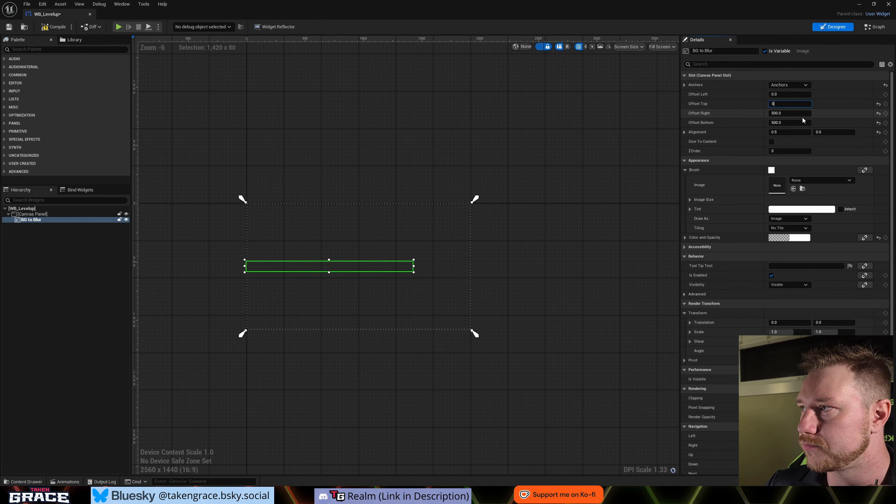
text(0)
key(Tab)
text(0)
key(Tab)
text(0)
key(Return)
- Examine the BG to Blur image's Performance and Rendering settings, including Is Volatile and Pixel Snapping
scroll(818, 238, down, 4)
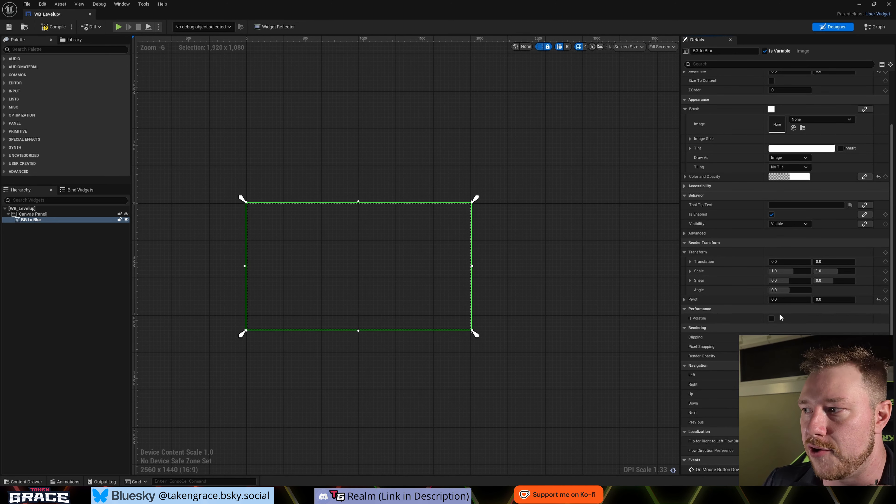
mouse_move(702, 320)
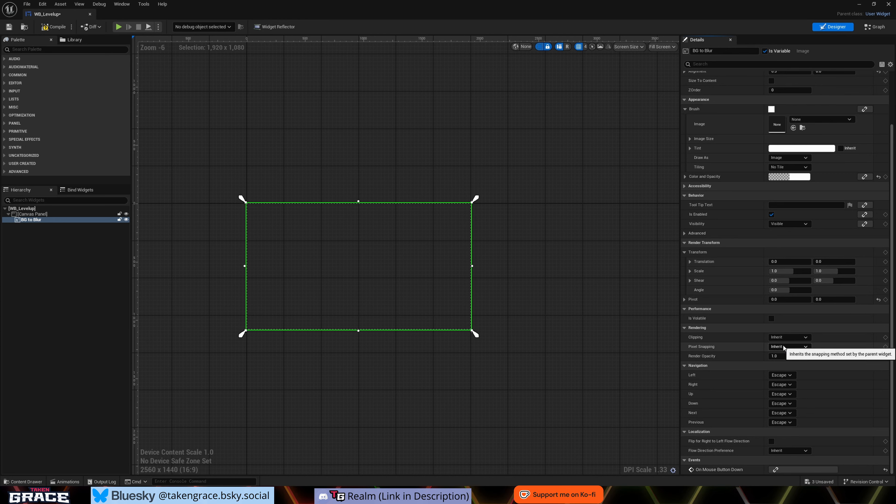
scroll(783, 348, up, 3)
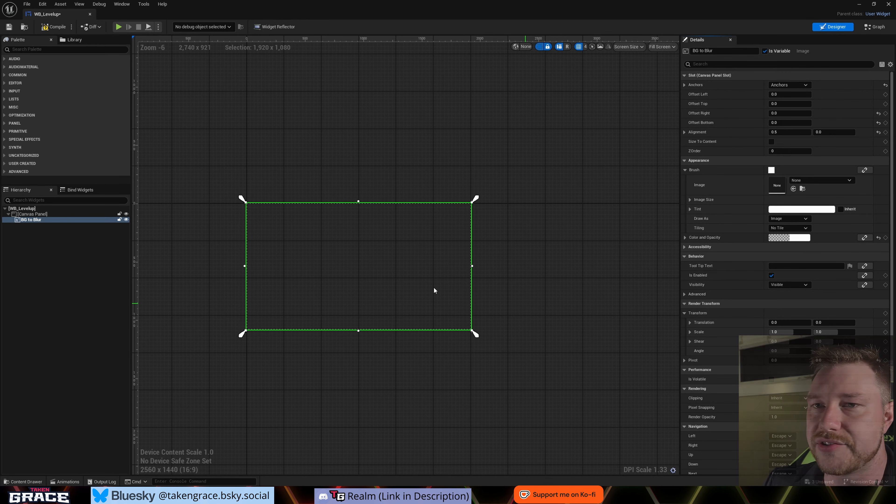
- Add a Background Blur widget to the Canvas Panel and nest the BG to Blur image inside it
click(28, 49)
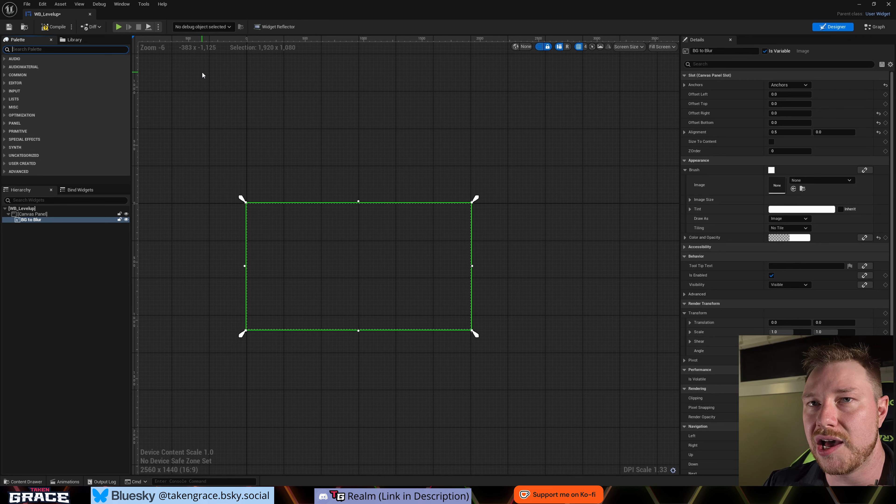
text(Blur)
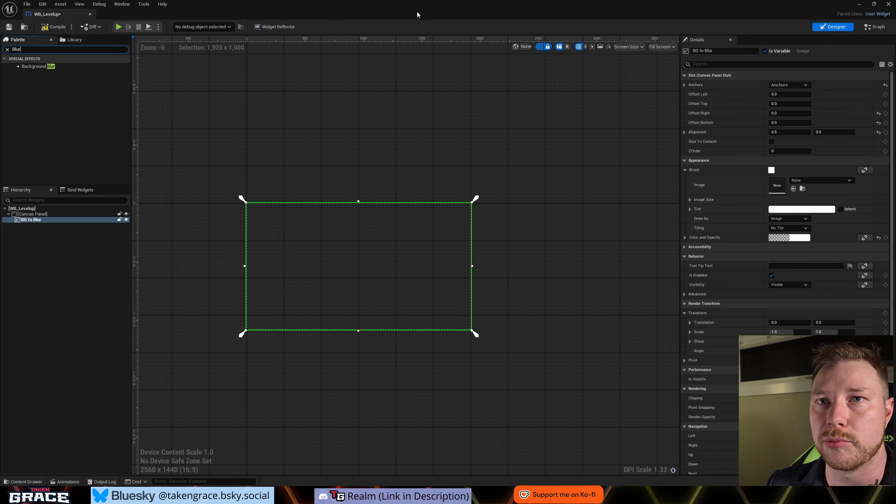
drag(39, 67, 42, 217)
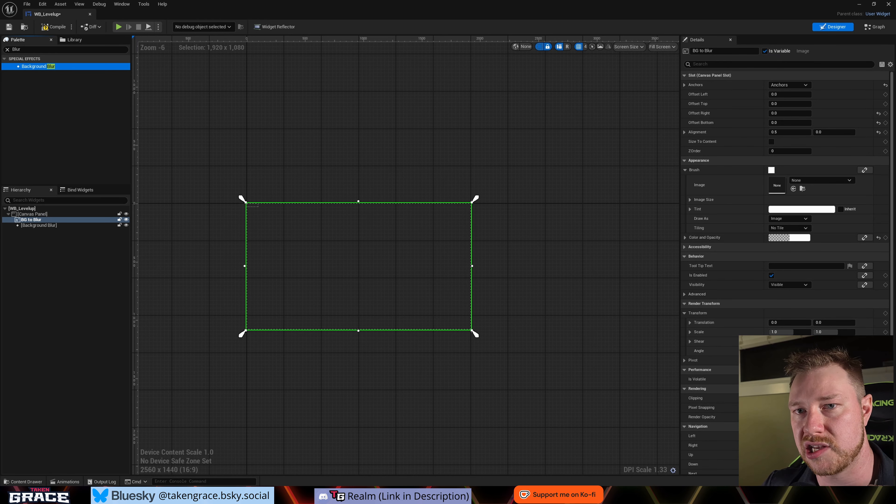
drag(55, 221, 47, 227)
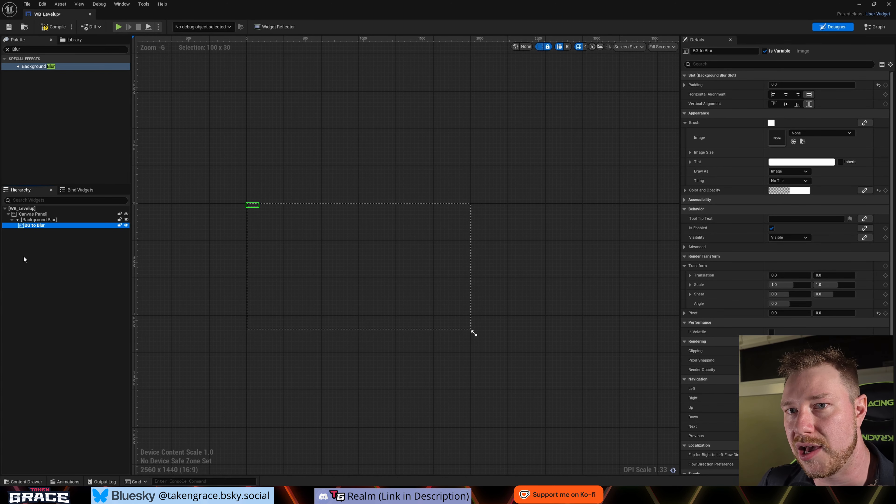
click(31, 245)
click(18, 220)
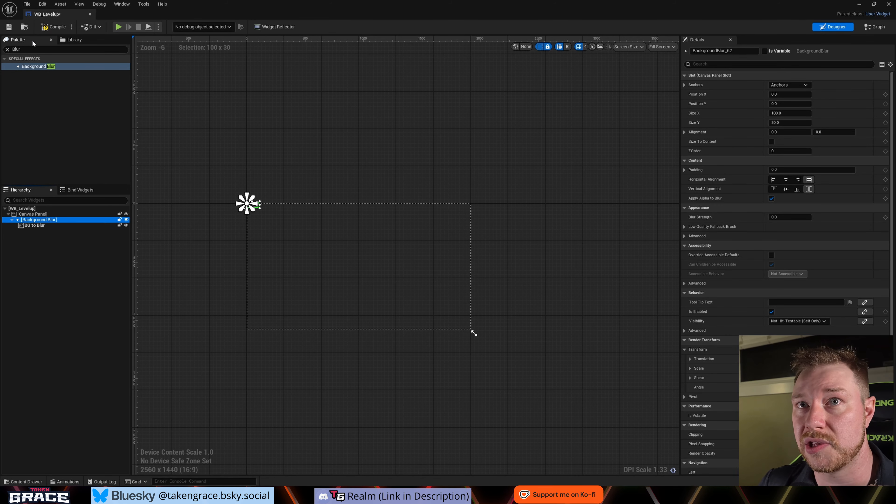
click(32, 50)
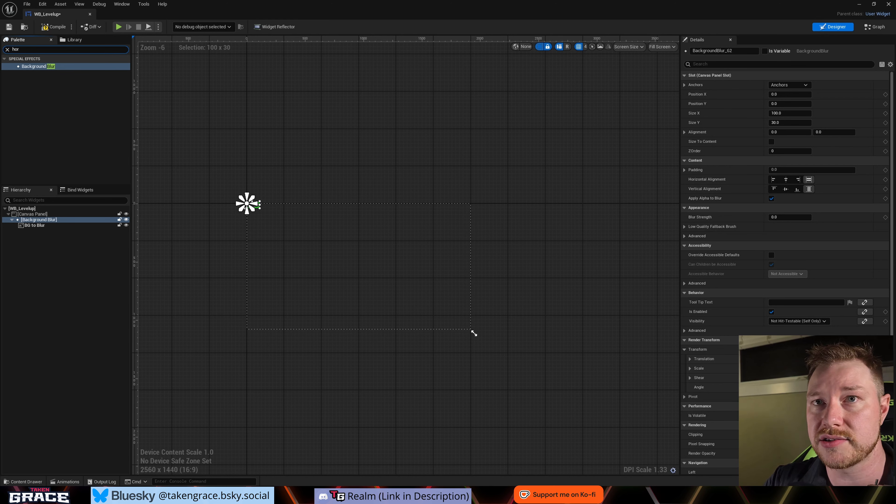
key(Down)
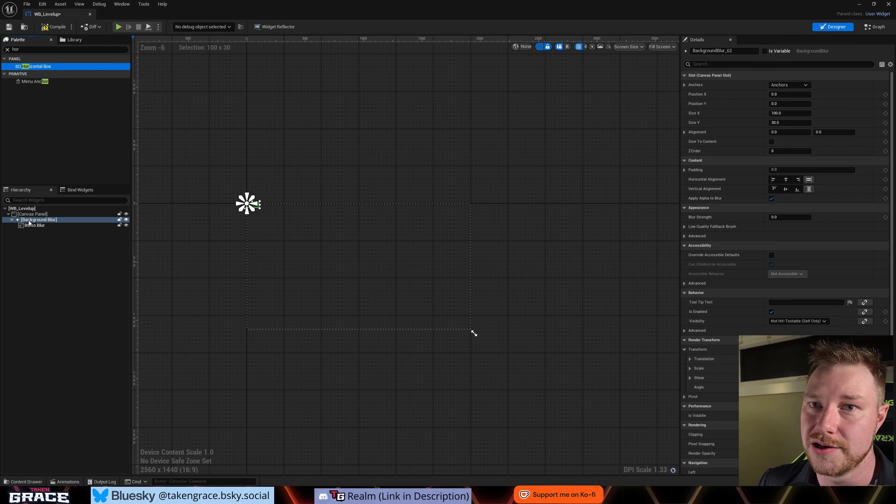
click(56, 251)
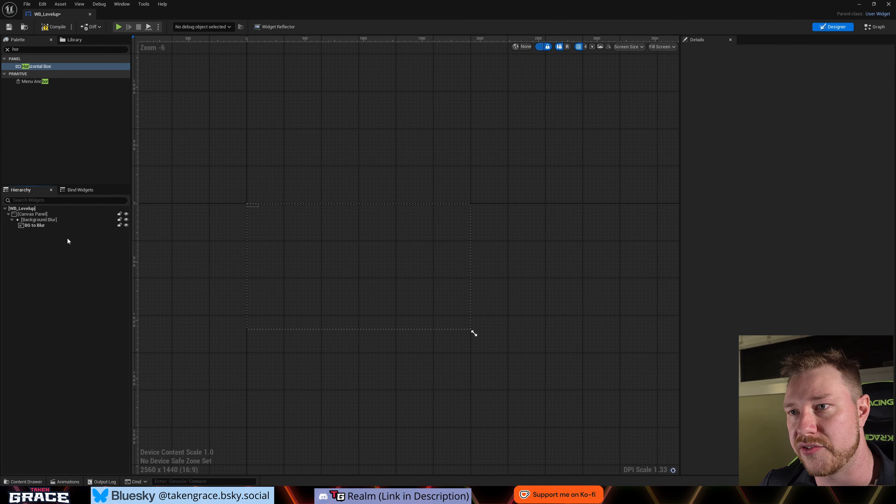
- Add a Vertical Box to the Canvas Panel as a sibling of the Background Blur
click(7, 49)
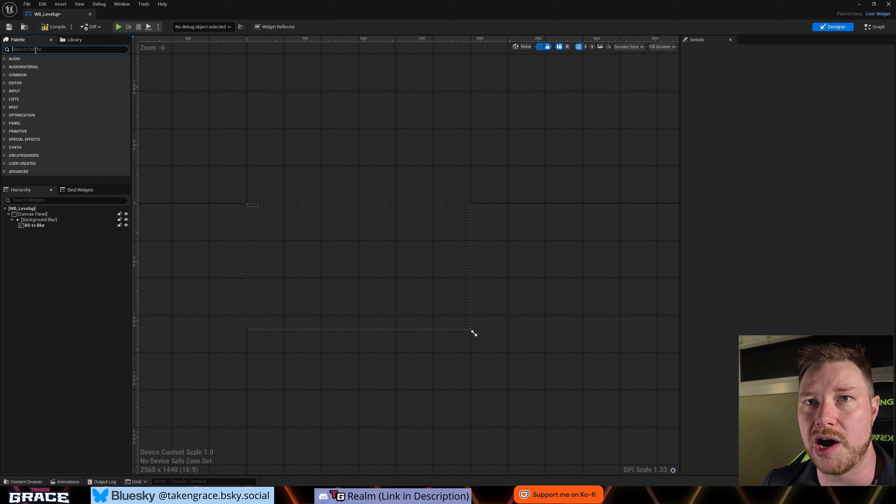
text(ver)
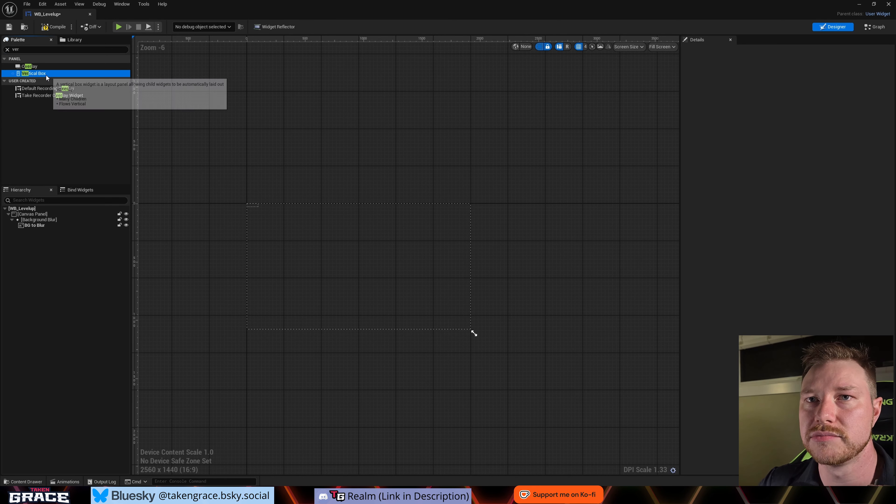
drag(47, 75, 35, 216)
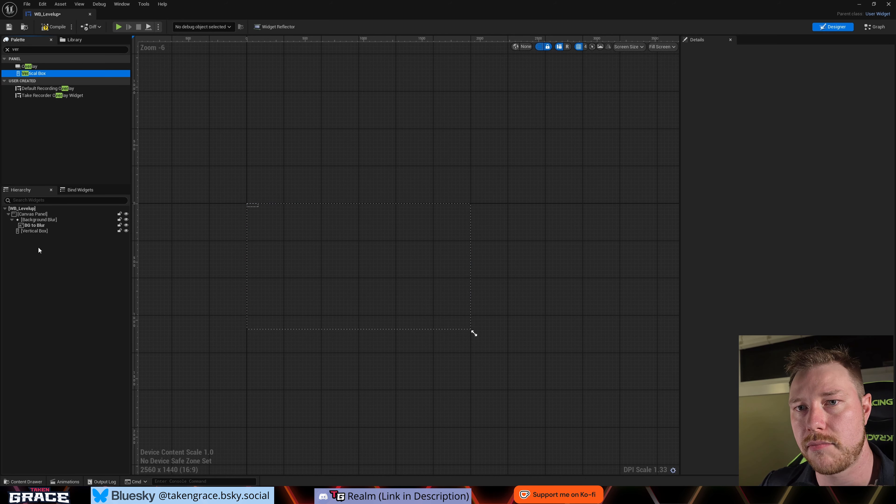
- Enable Size To Content for the Background Blur and set its anchors to stretch across the whole canvas
click(42, 226)
click(22, 222)
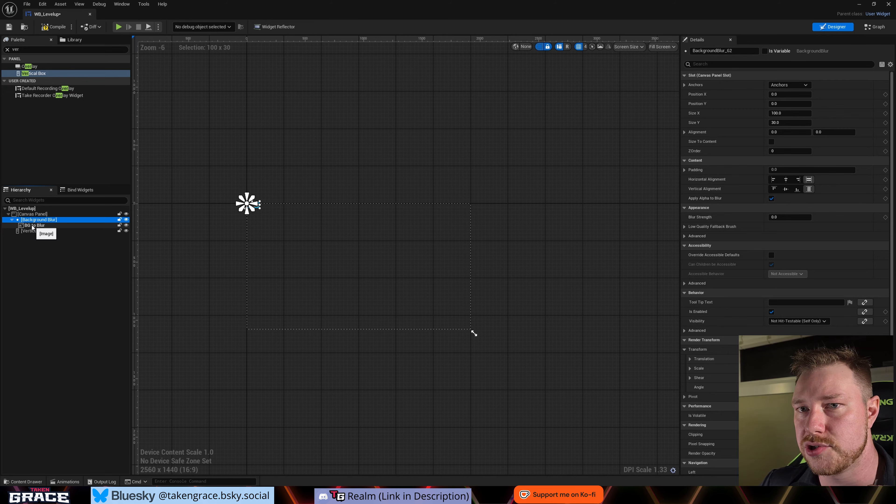
click(771, 142)
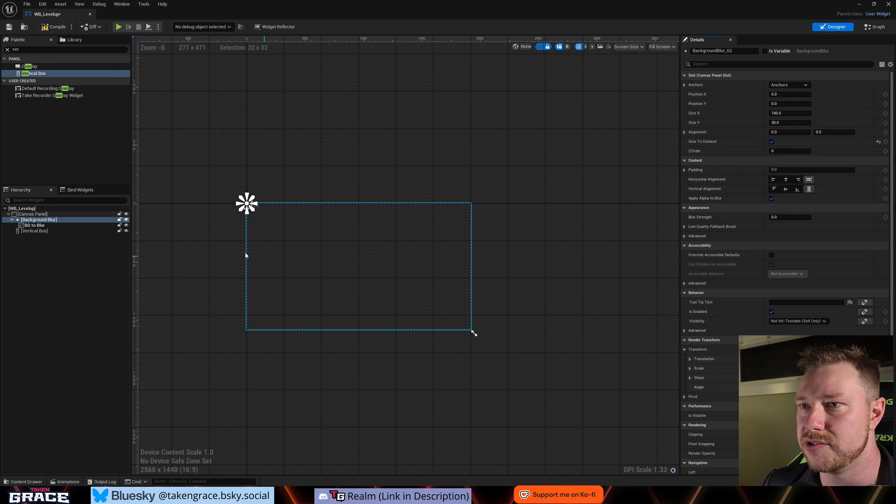
scroll(239, 189, up, 3)
scroll(239, 189, down, 2)
scroll(239, 192, down, 2)
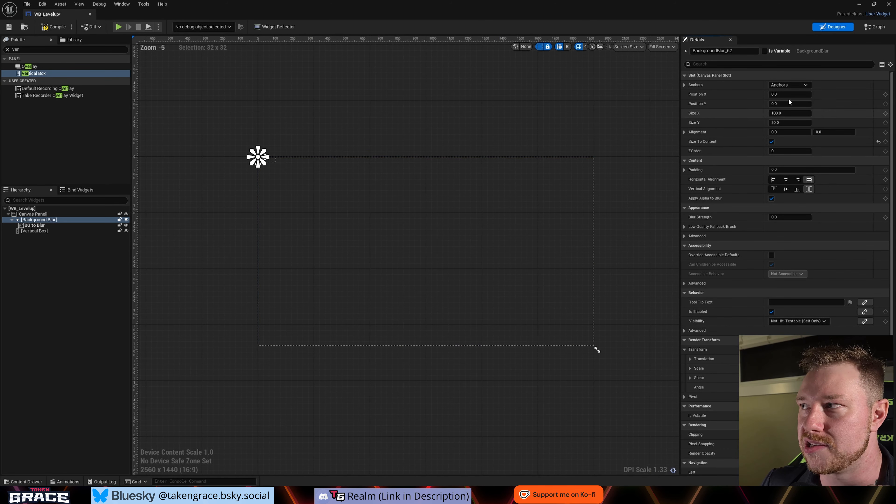
click(809, 85)
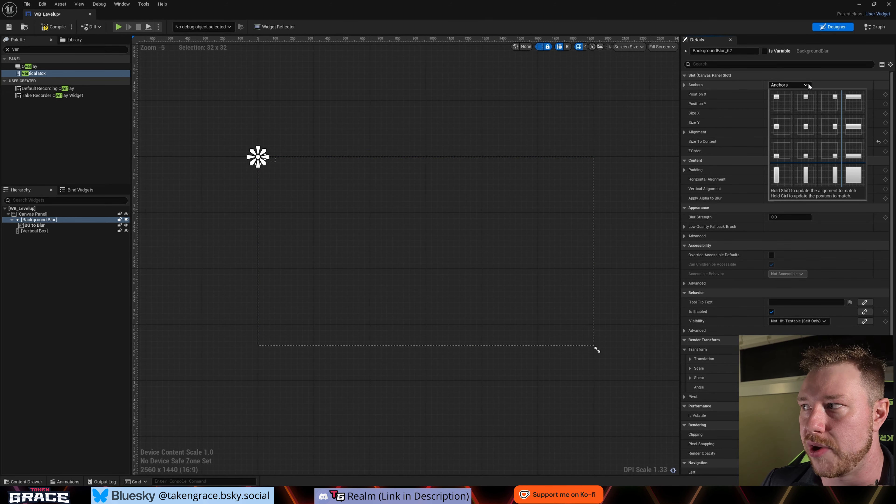
click(854, 177)
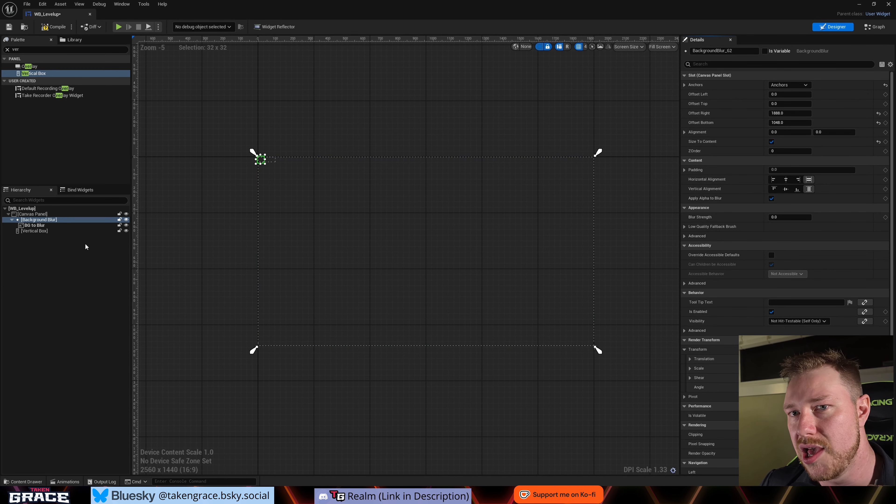
- Set the Background Blur's Offset Right and Offset Bottom to 0 so it fills the canvas
click(30, 226)
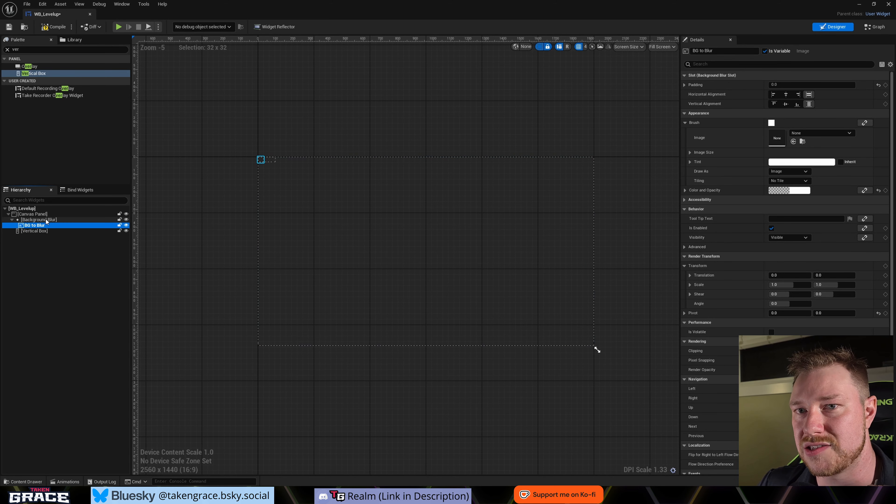
click(35, 220)
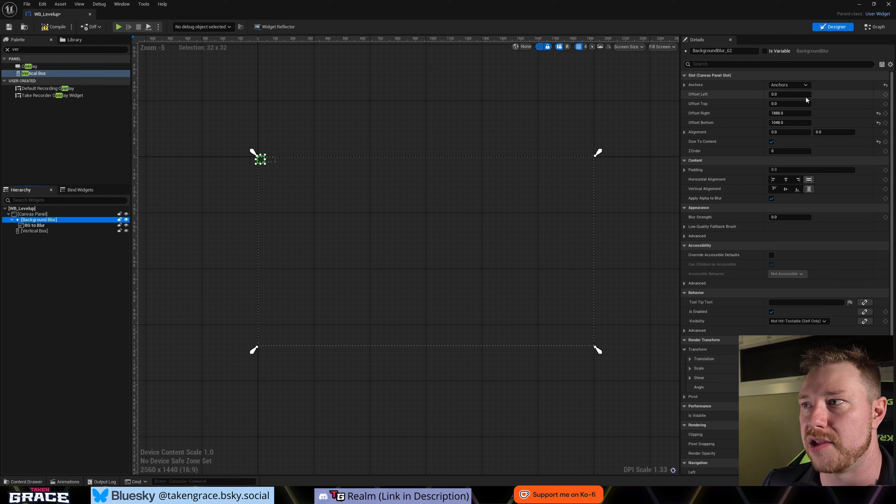
click(787, 114)
text(0)
key(Tab)
text(0)
key(Return)
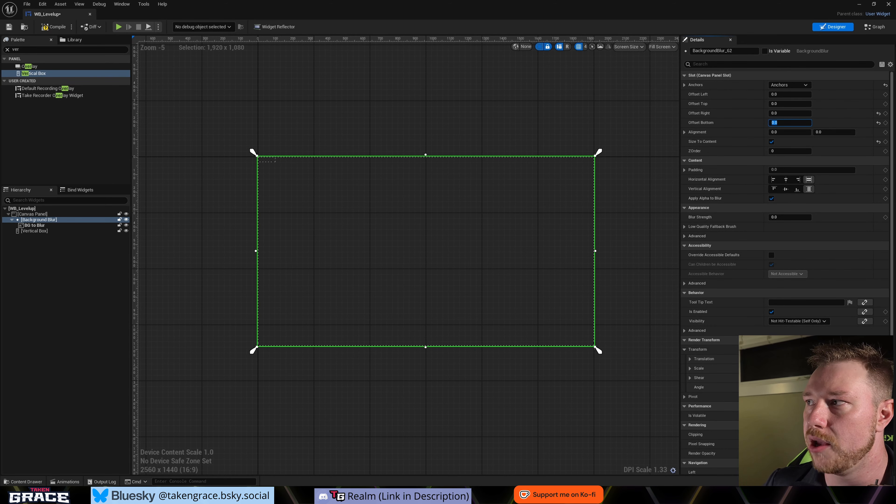
- Set the Background Blur's Blur Strength to 5
click(789, 217)
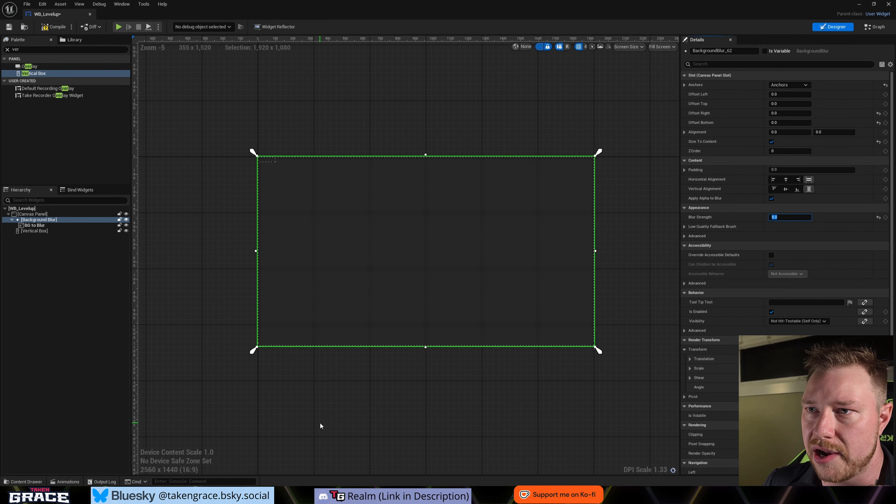
- Delete the BG to Blur image from inside the Background Blur
click(34, 226)
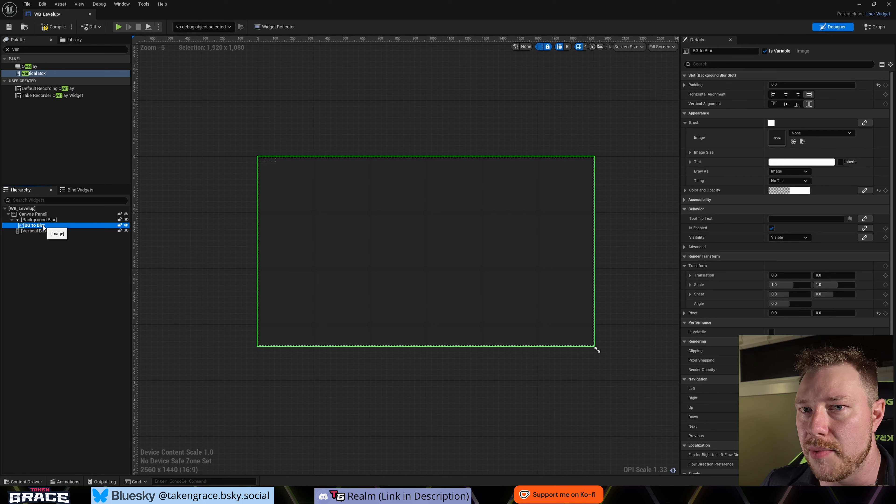
key(Delete)
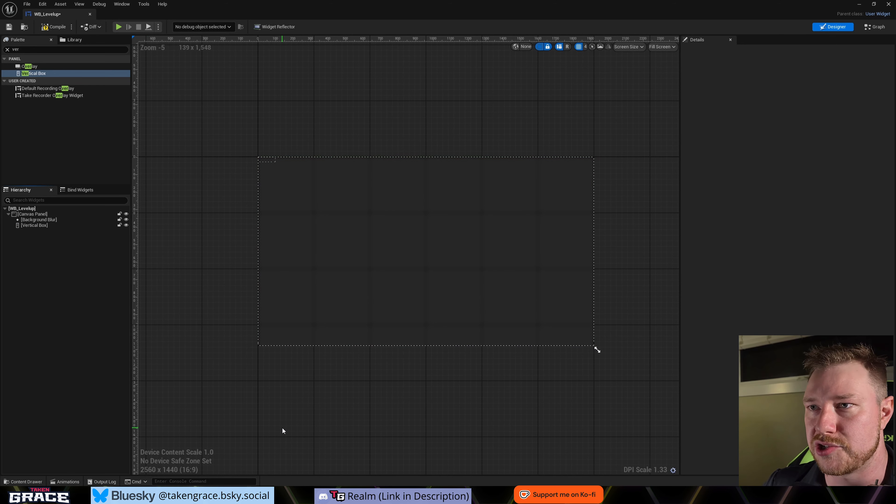
- Rename the Vertical Box under the Canvas Panel as Master Box Layout
click(52, 225)
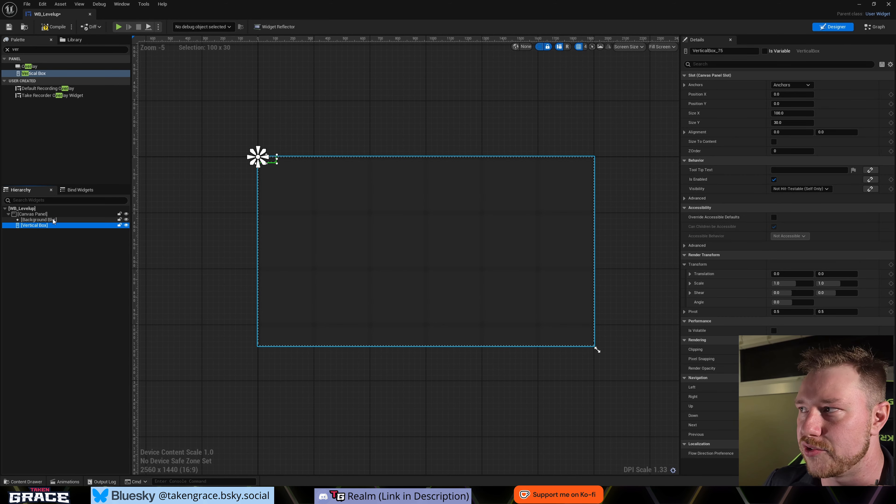
click(48, 221)
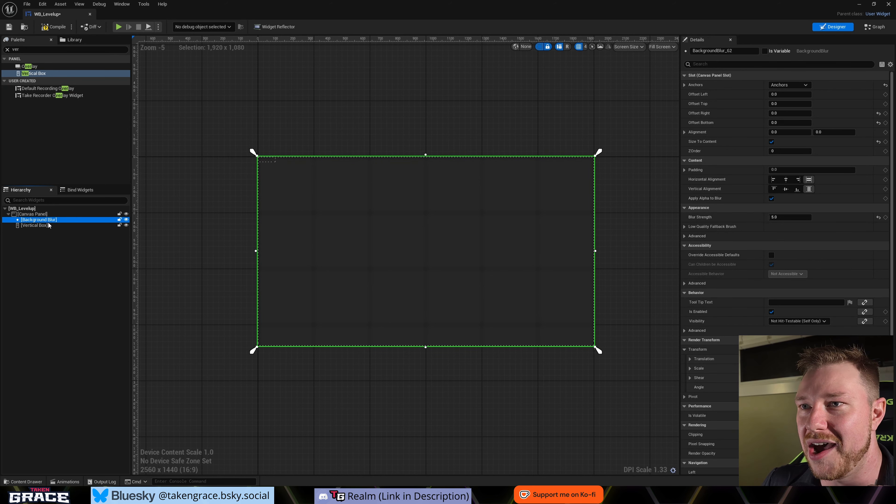
click(38, 225)
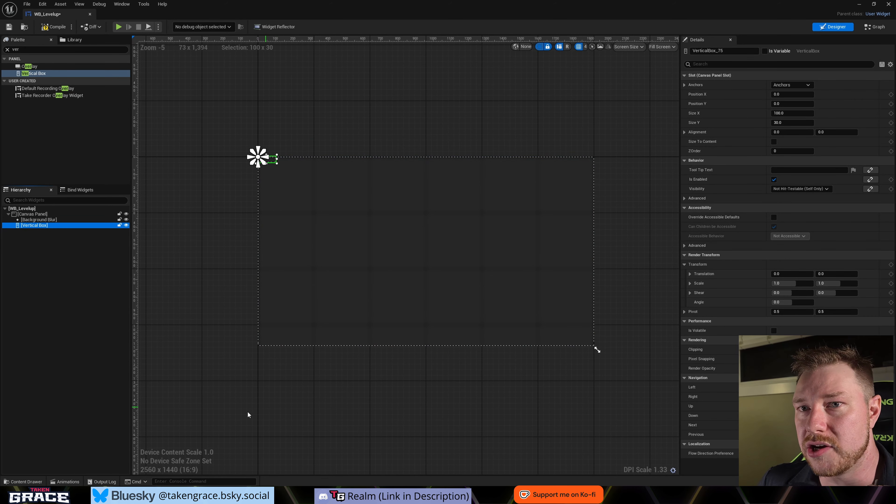
click(38, 226)
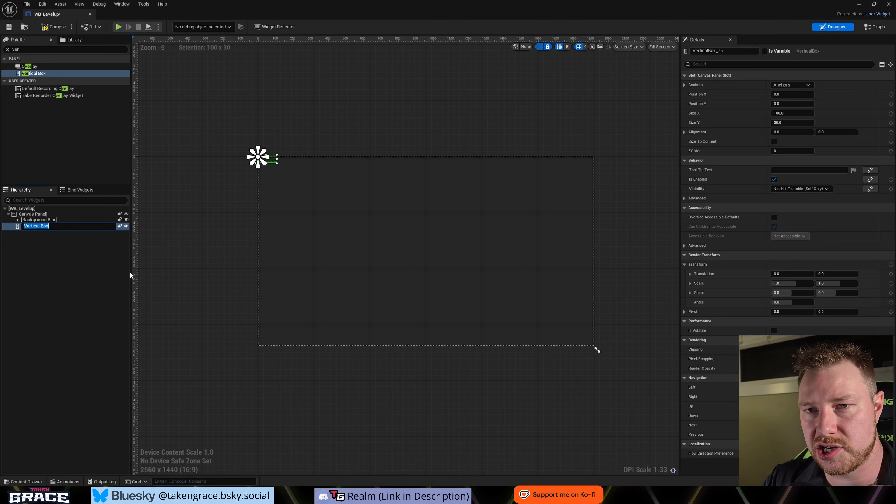
text(Master)
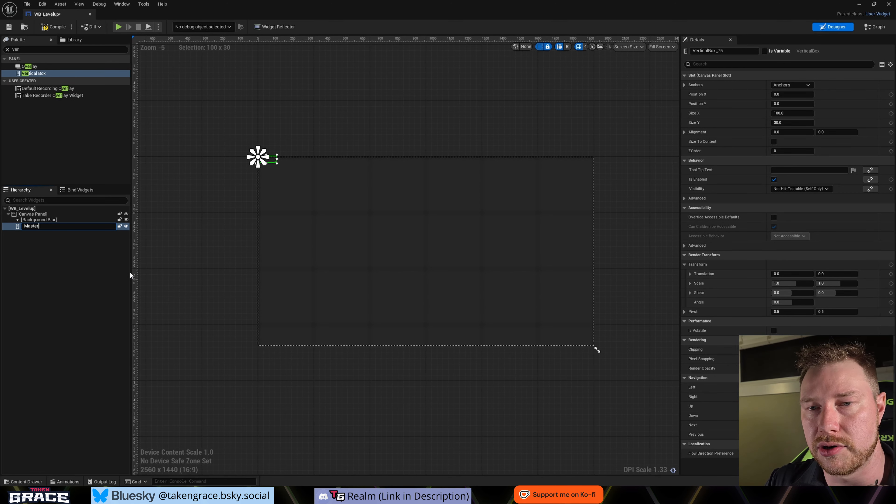
text( Box Layout)
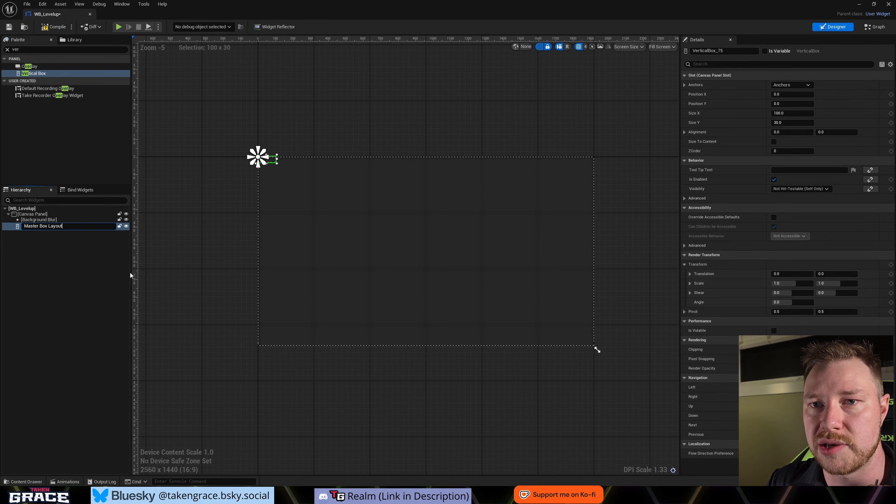
key(Return)
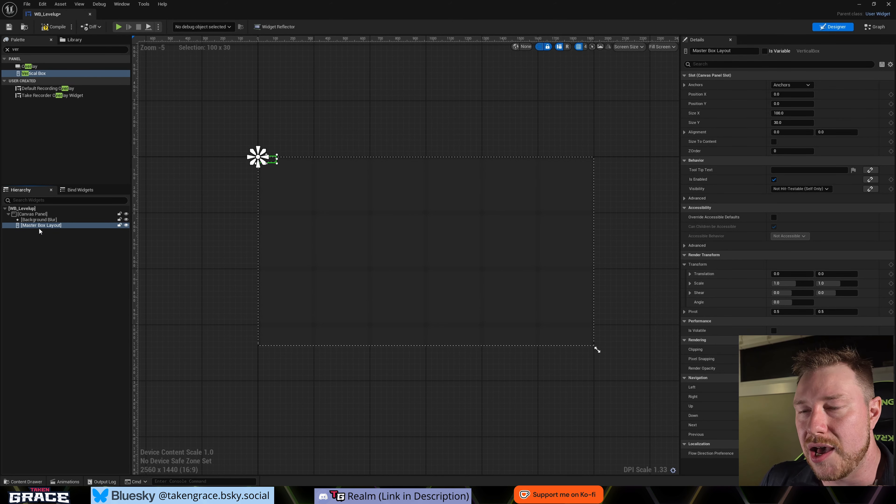
- Add a Text widget inside Master Box Layout and duplicate it four times to try out the vertical stacking
scroll(272, 169, up, 2)
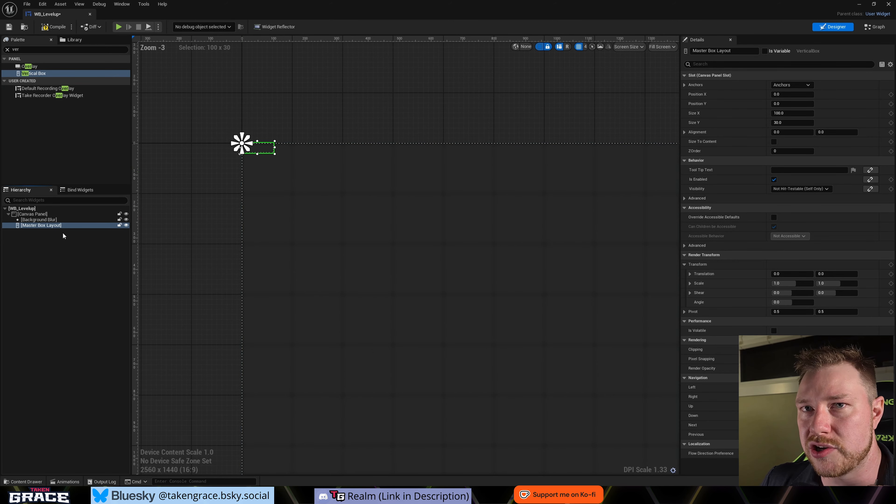
double_click(26, 49)
text(text)
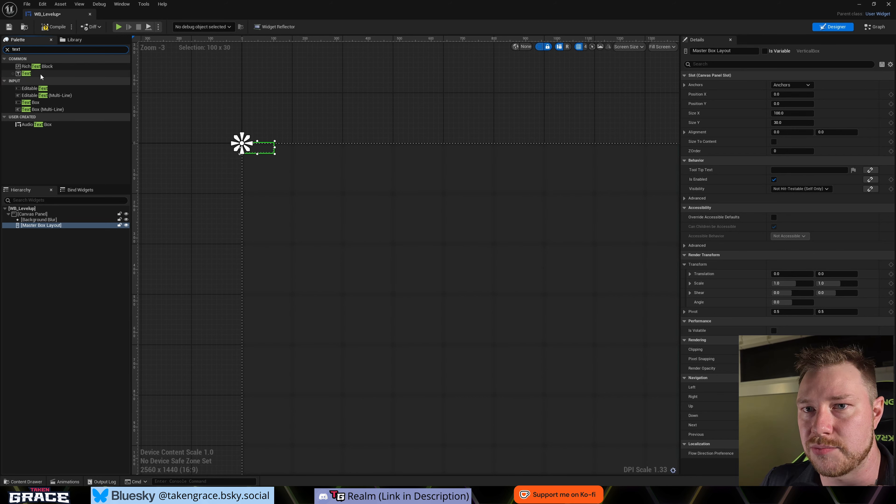
drag(40, 73, 45, 228)
click(45, 231)
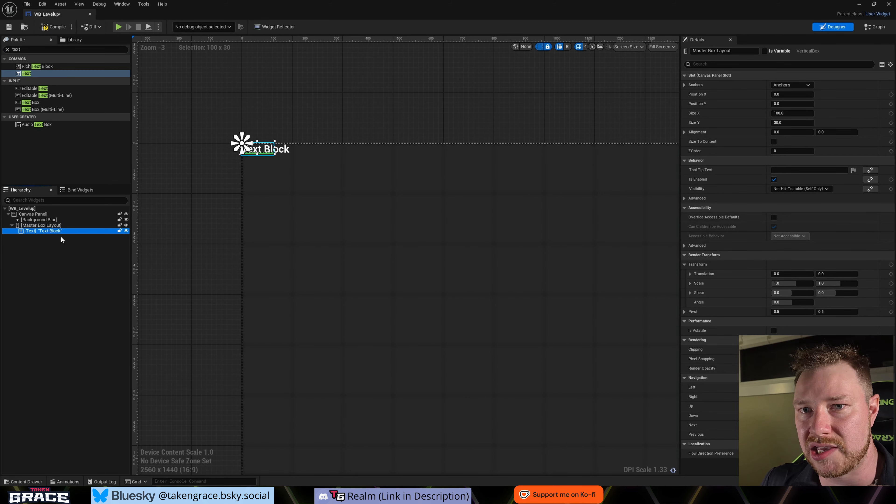
key(ctrl+d)
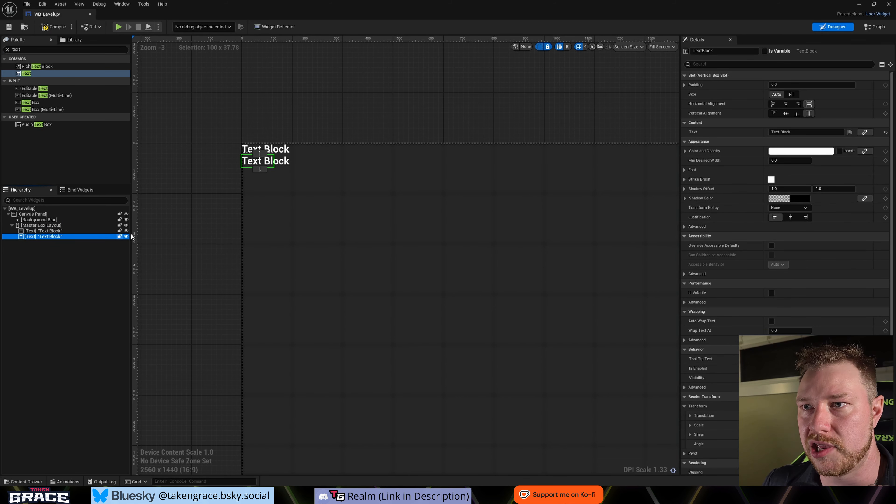
key(ctrl+d)
key(ctrl+d)
key(ctrl+d)
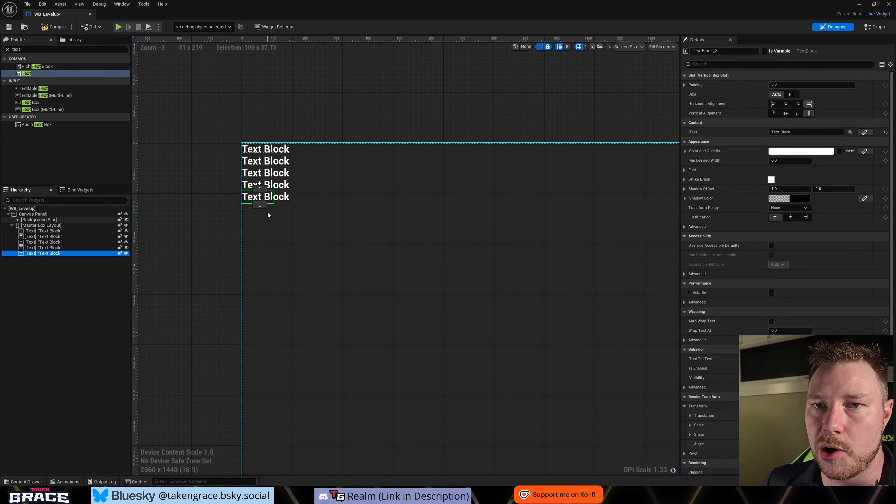
- Delete all the trial text blocks from Master Box Layout, keeping the empty box selected
click(53, 266)
click(53, 254)
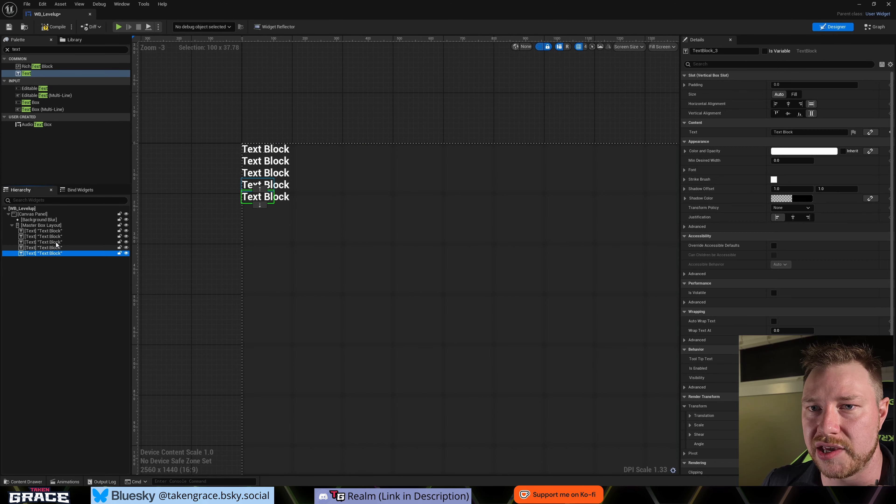
shift+click(56, 242)
shift+click(53, 236)
key(Delete)
click(41, 231)
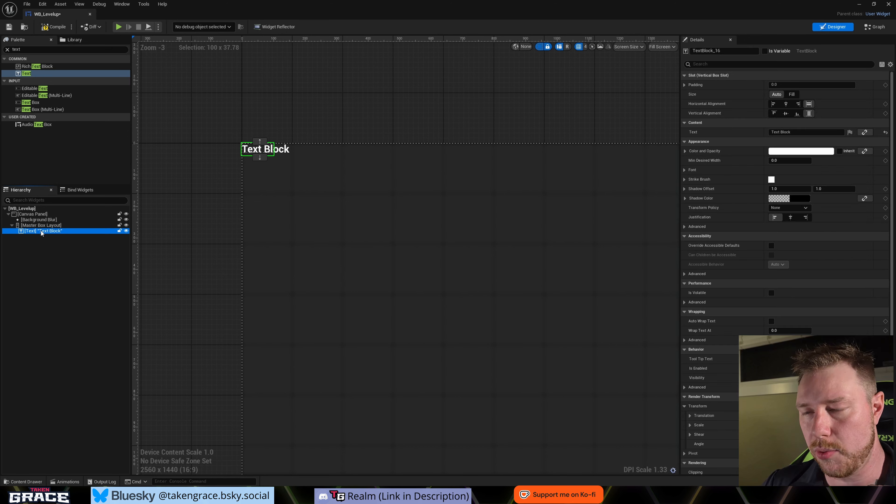
key(Delete)
click(55, 227)
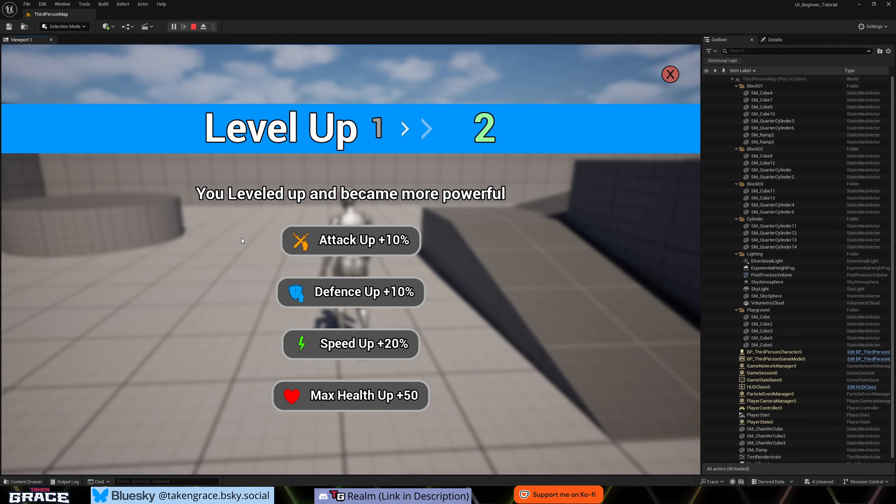
- Examine the finished Level Up screen in the running ThirdPersonMap preview
click(360, 244)
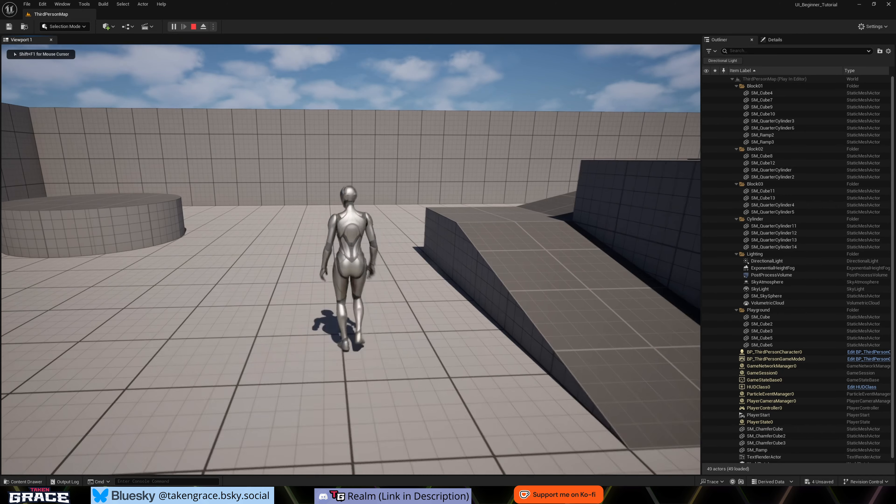
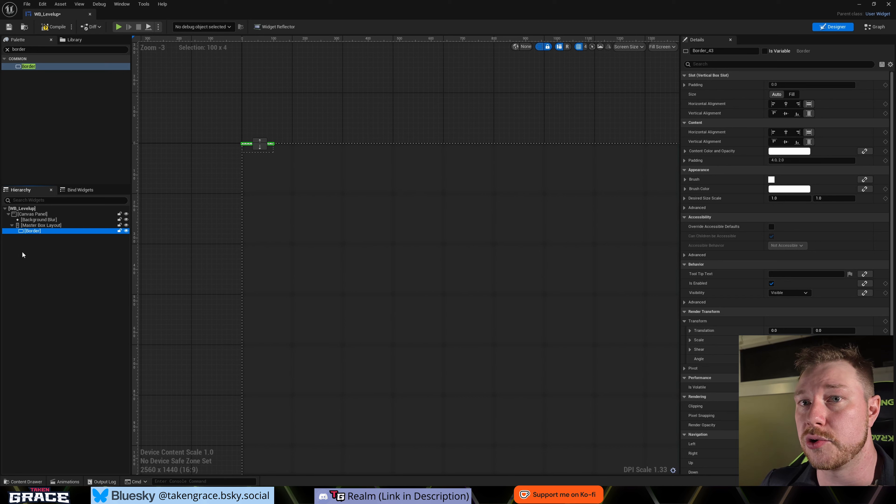
- Find the Horizontal Box widget and add it inside the Border under Master Box Layout
click(32, 48)
text(ho)
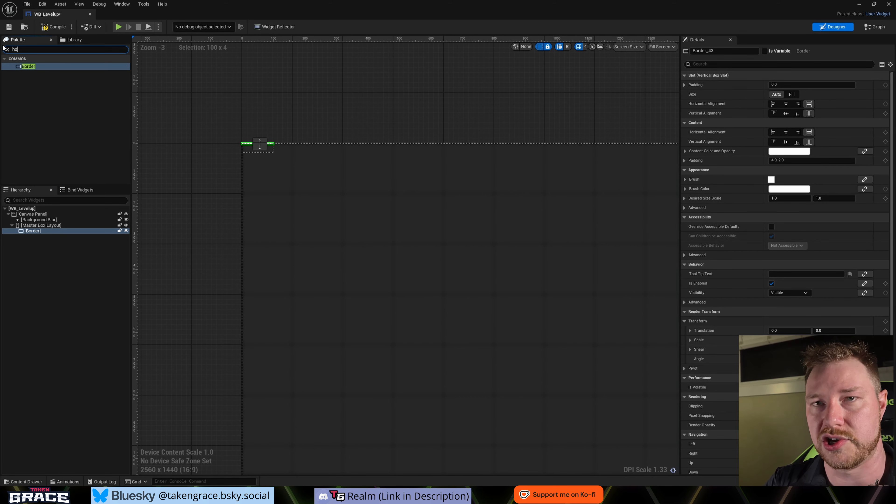
text(r)
drag(35, 66, 31, 233)
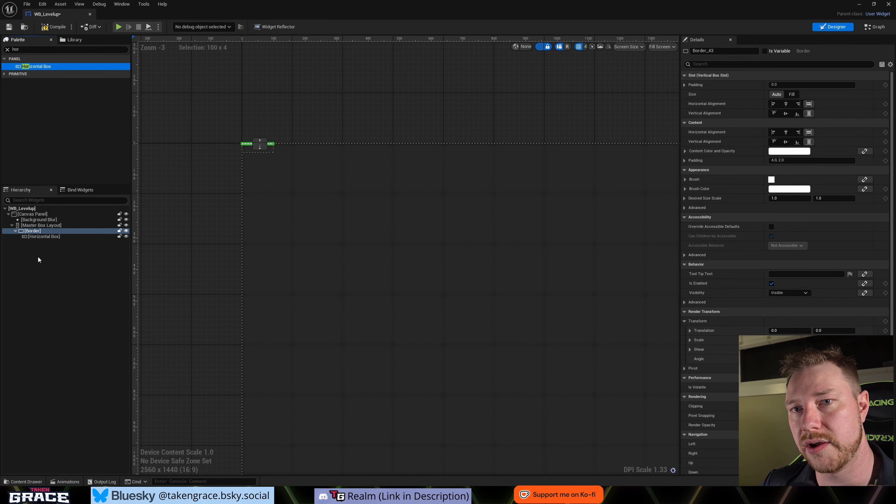
- Centre the Border horizontally and vertically within its Vertical Box slot
click(30, 232)
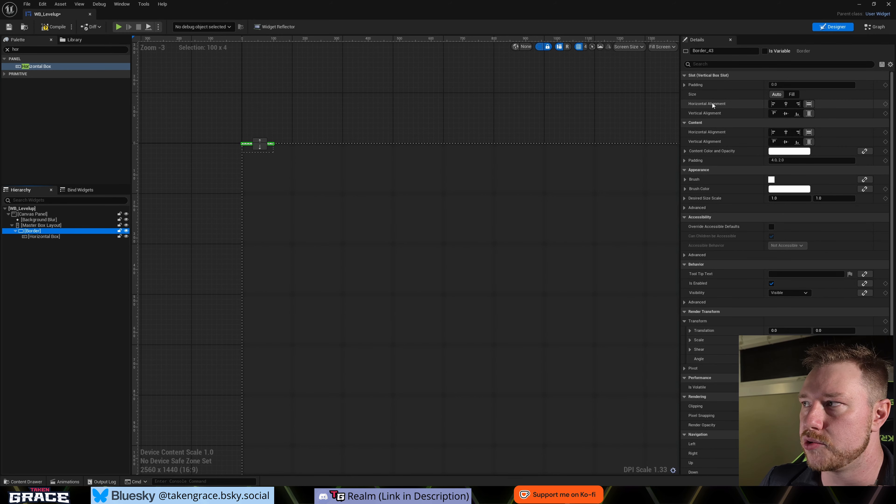
click(786, 104)
click(786, 114)
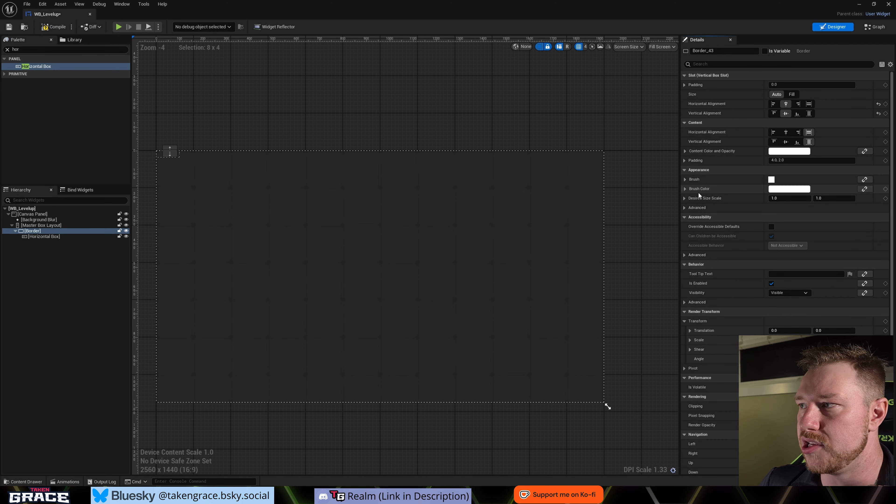
- Set the Border's brush color to a bright blue, about R 0, G 0.31, B 1
click(789, 188)
drag(660, 260, 639, 215)
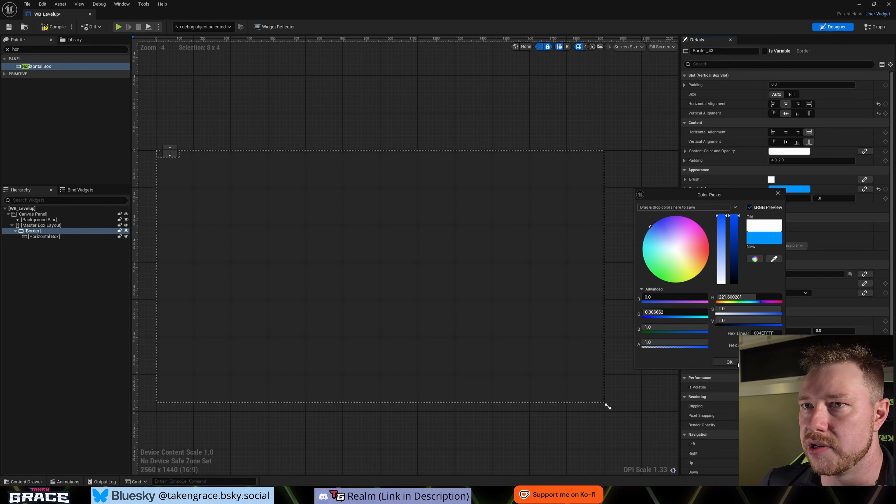
click(729, 361)
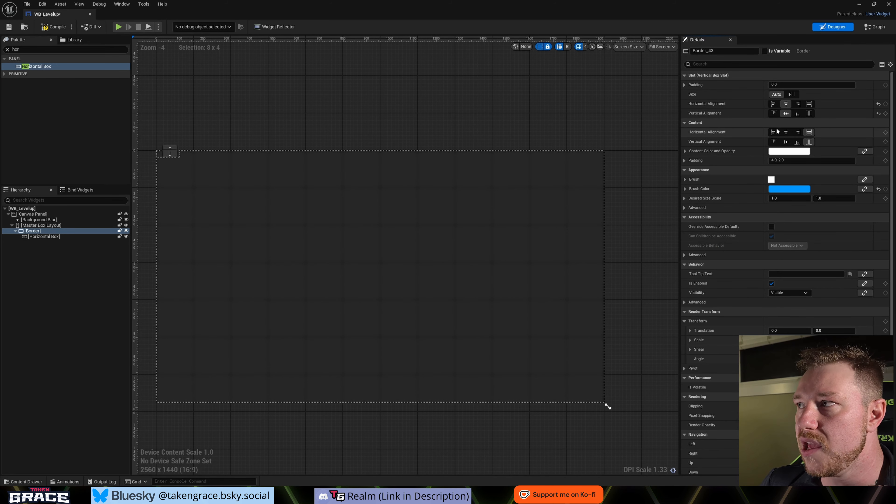
- Anchor Master Box Layout to the top centre of the canvas and set its Position X to 0
click(42, 226)
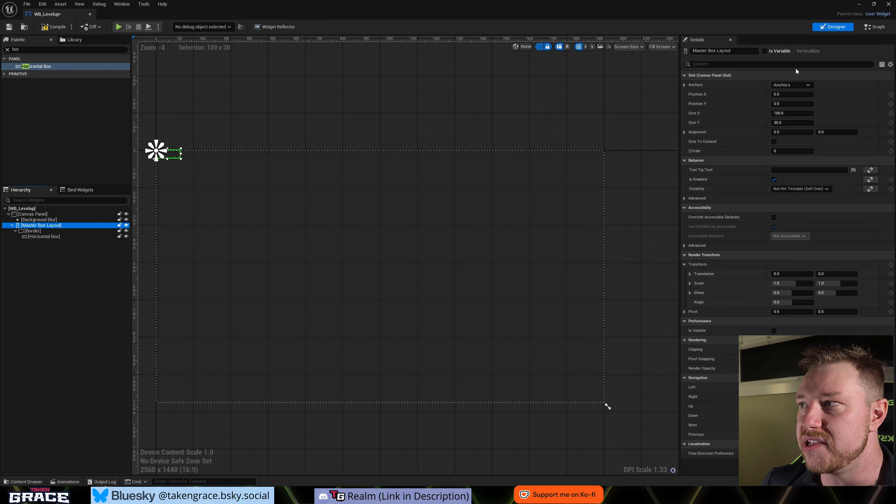
click(810, 85)
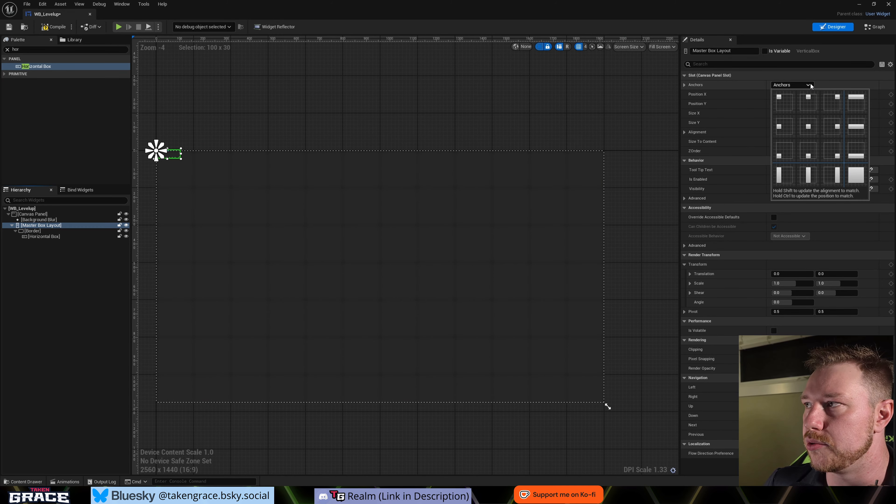
click(808, 102)
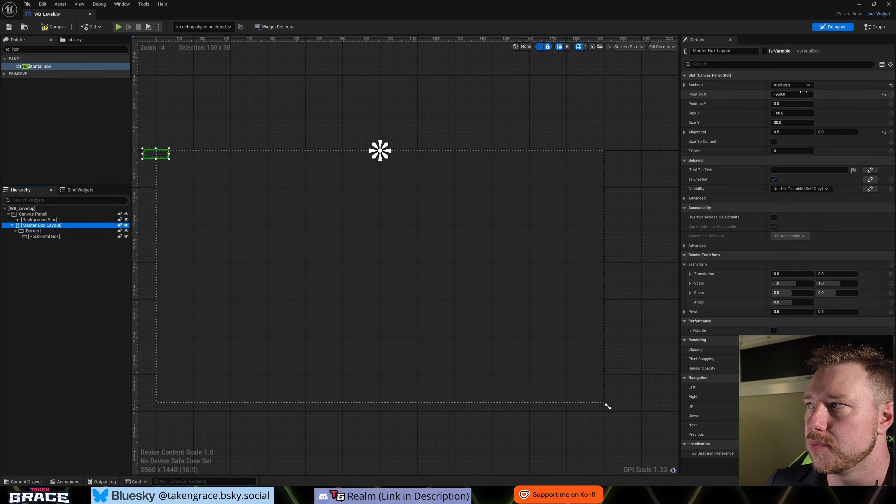
click(802, 94)
text(0)
key(Return)
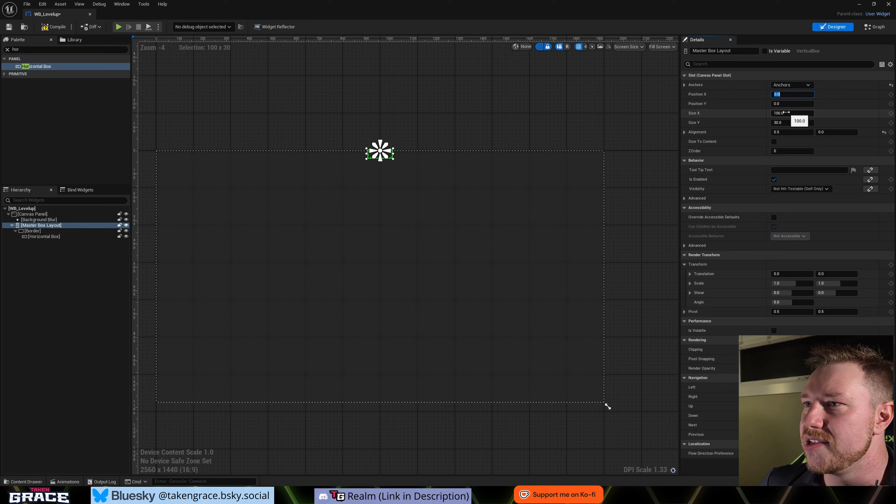
- Widen Master Box Layout to a Size X of about 421 and enable Size To Content
drag(796, 111, 755, 116)
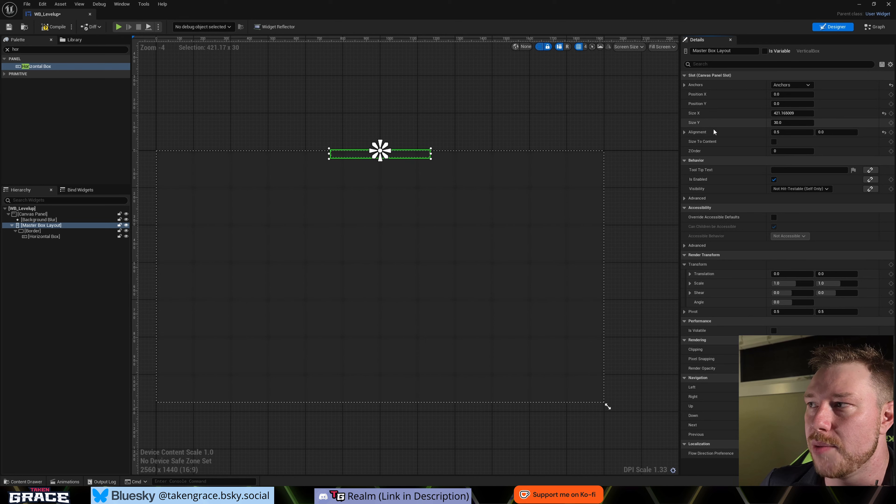
click(774, 141)
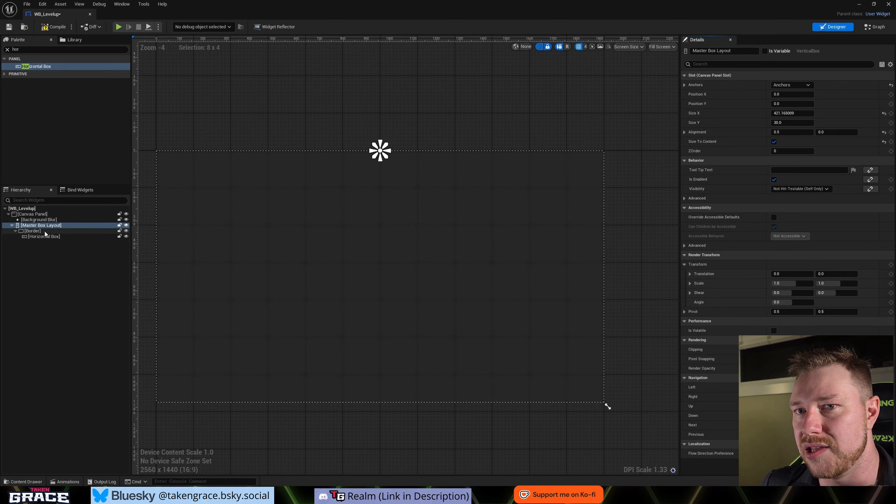
- Centre the Border's content horizontally and vertically and set its content padding to 0
click(36, 232)
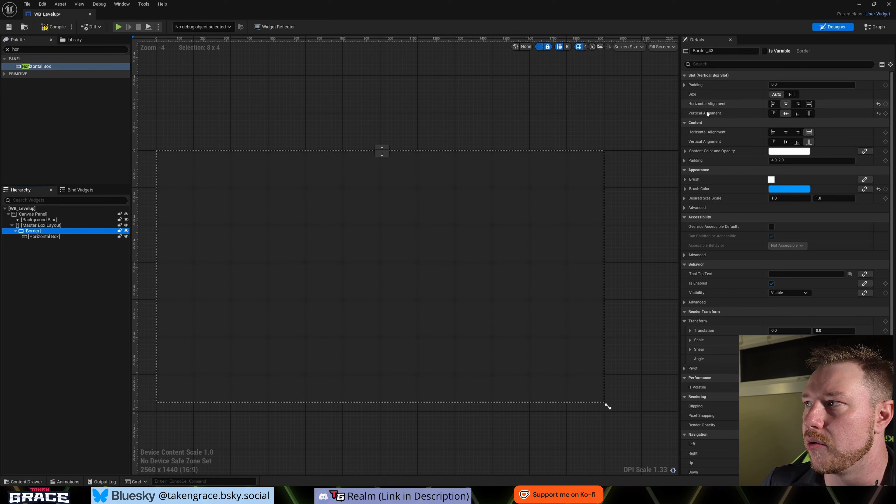
click(786, 132)
click(786, 142)
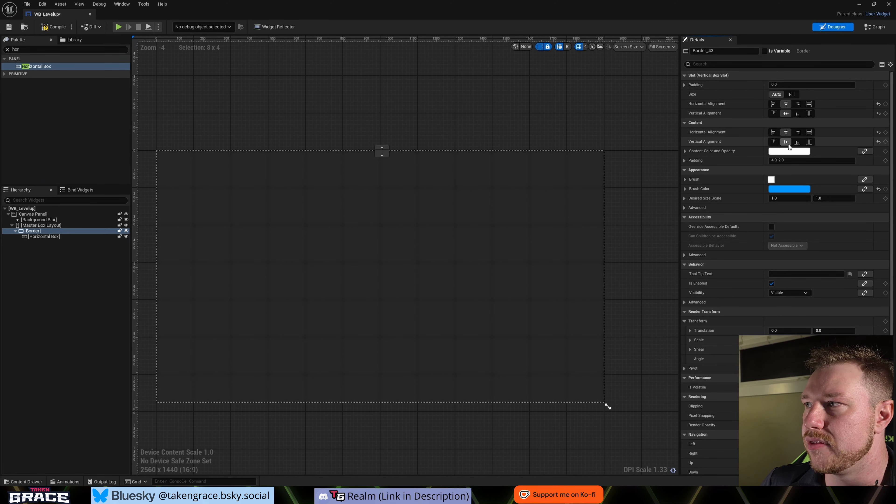
scroll(703, 149, down, 1)
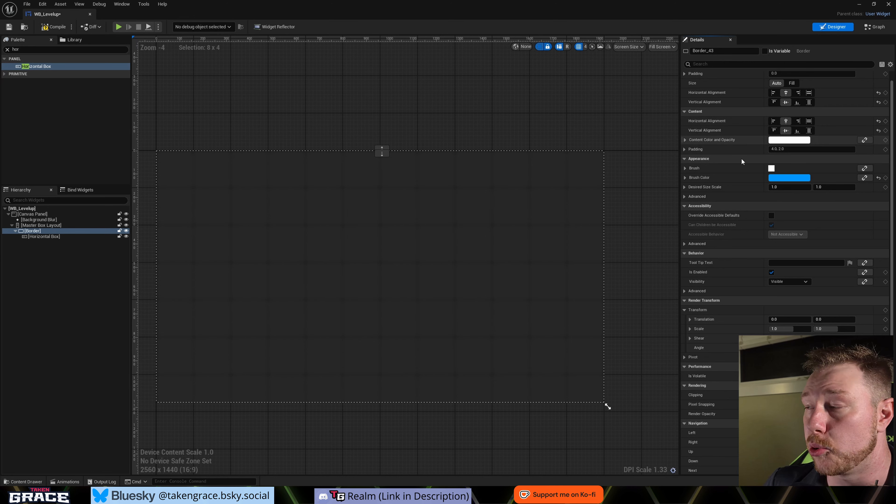
click(782, 149)
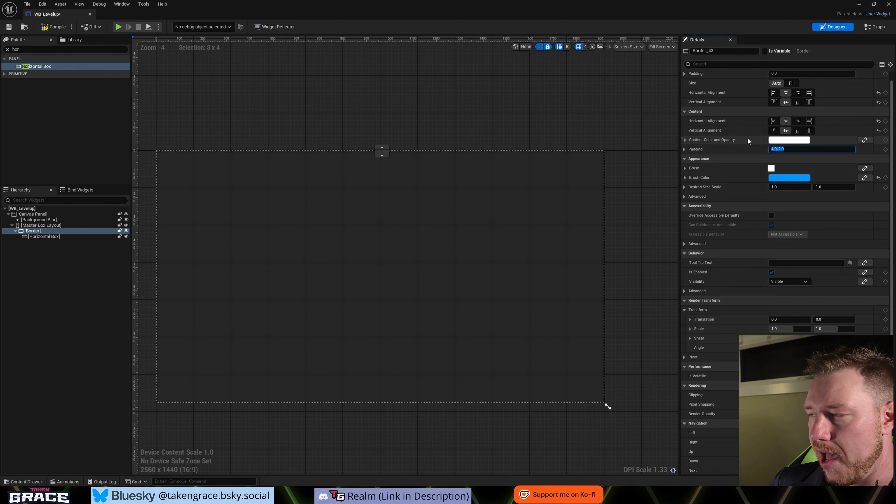
text(0)
key(Return)
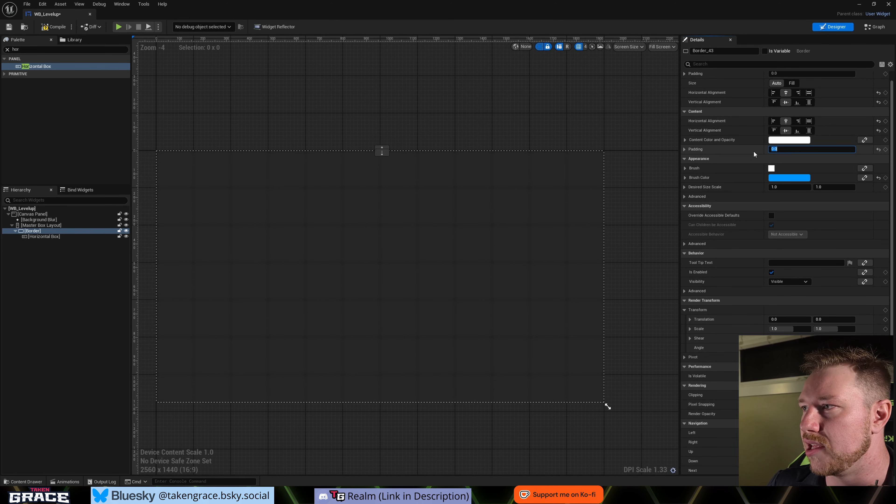
- Set the Border's brush to draw as Rounded Box and expand its outline settings
click(686, 168)
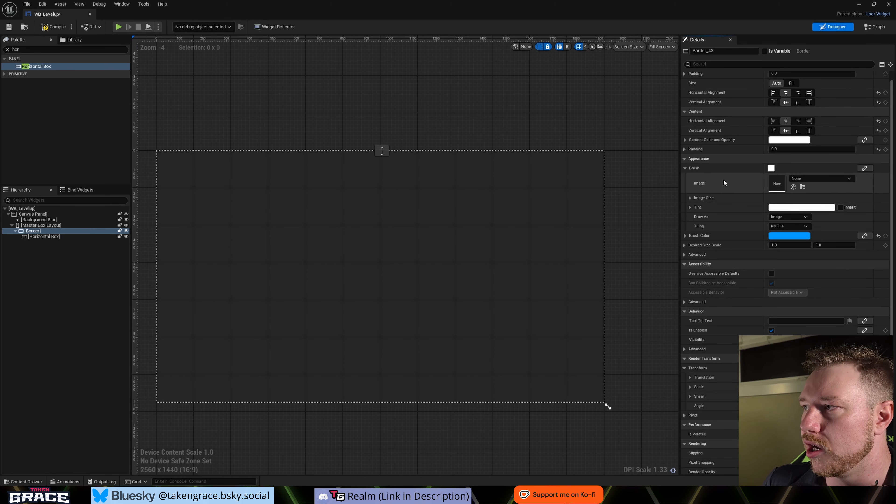
click(784, 218)
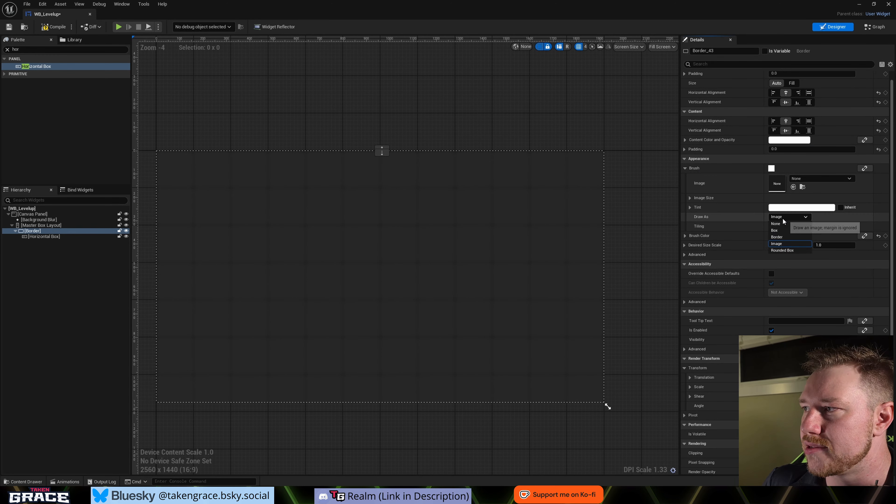
click(788, 248)
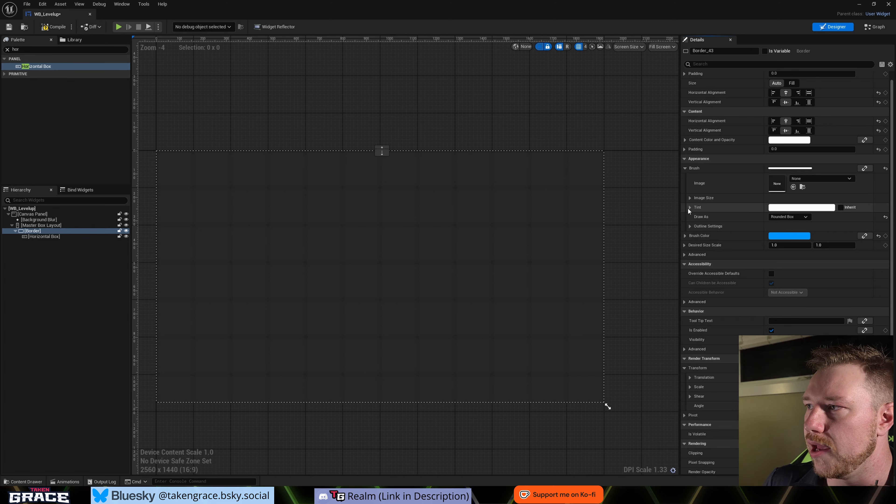
click(690, 226)
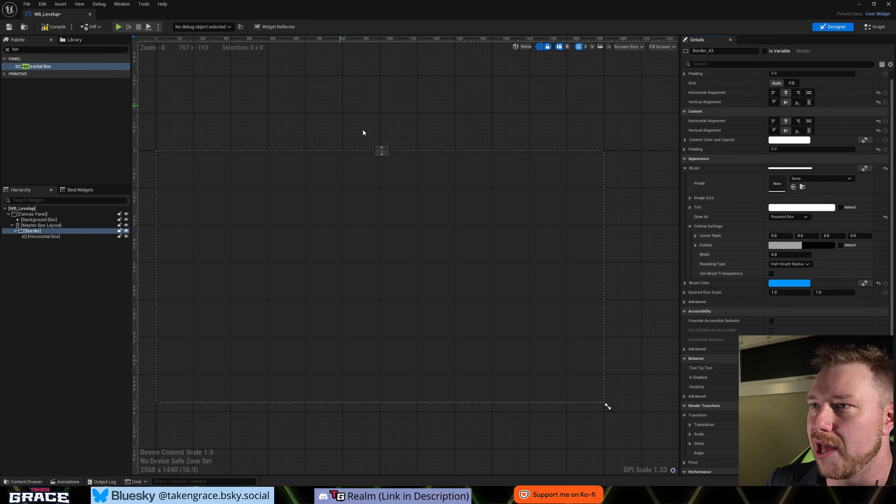
scroll(364, 131, down, 5)
scroll(370, 160, up, 4)
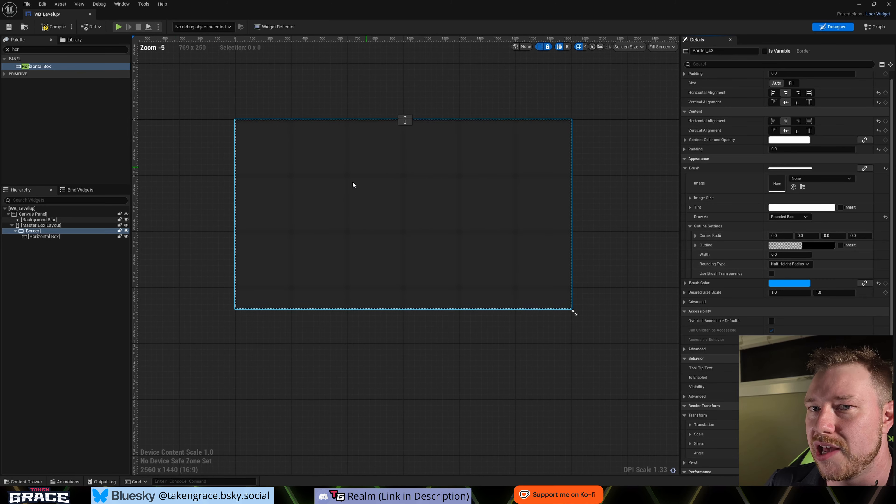
click(63, 237)
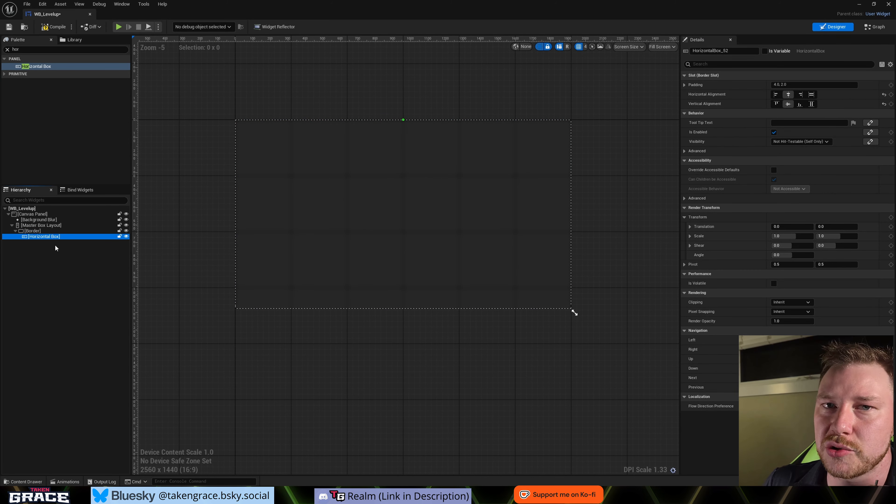
click(41, 225)
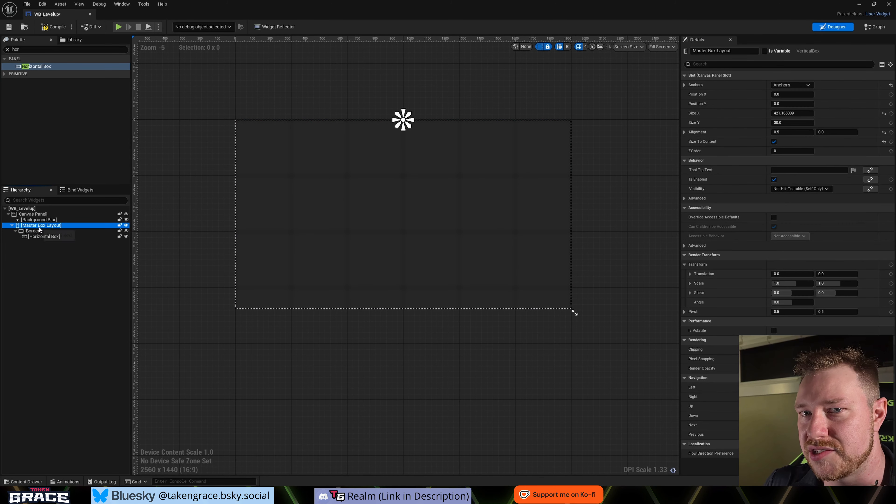
click(28, 231)
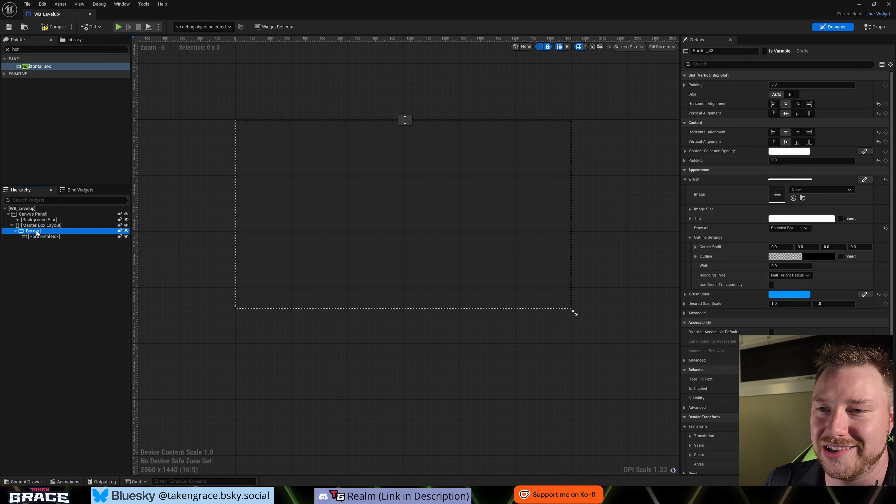
- Find the Text widget and add it inside the Horizontal Box within the Border
click(25, 237)
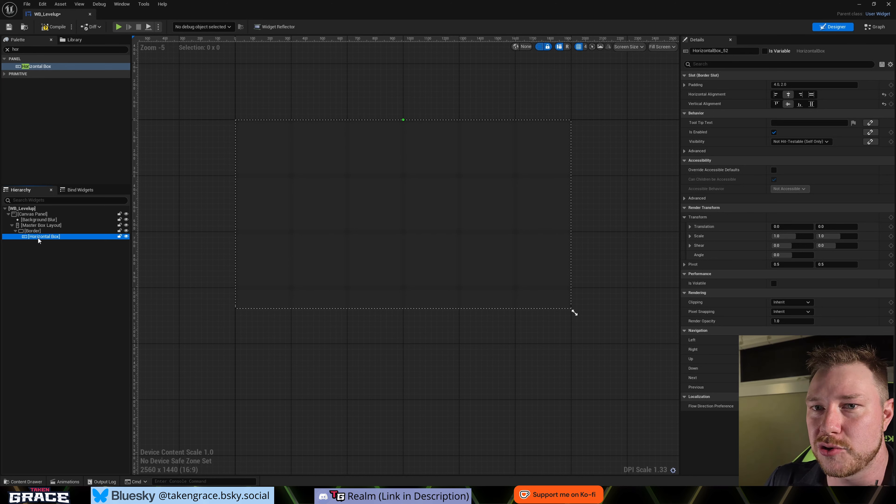
click(33, 50)
key(BackSpace)
text(Te)
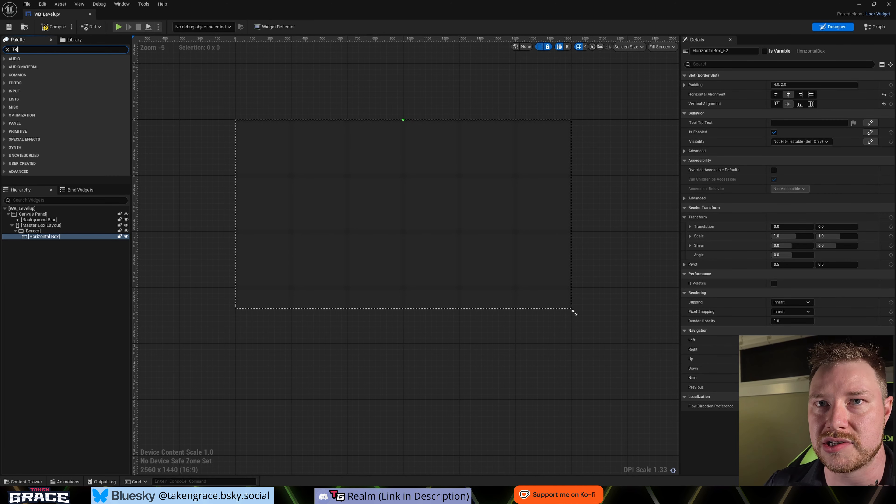
text(xt)
drag(26, 73, 42, 238)
scroll(388, 117, up, 11)
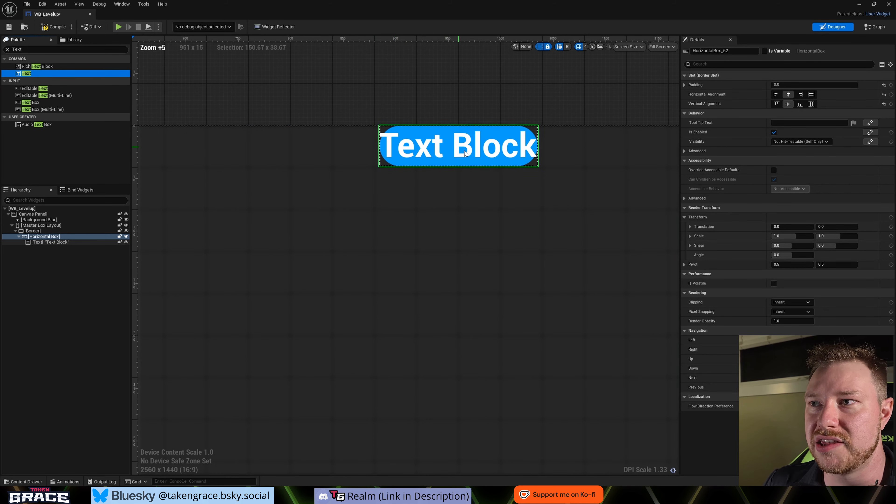
scroll(420, 161, down, 9)
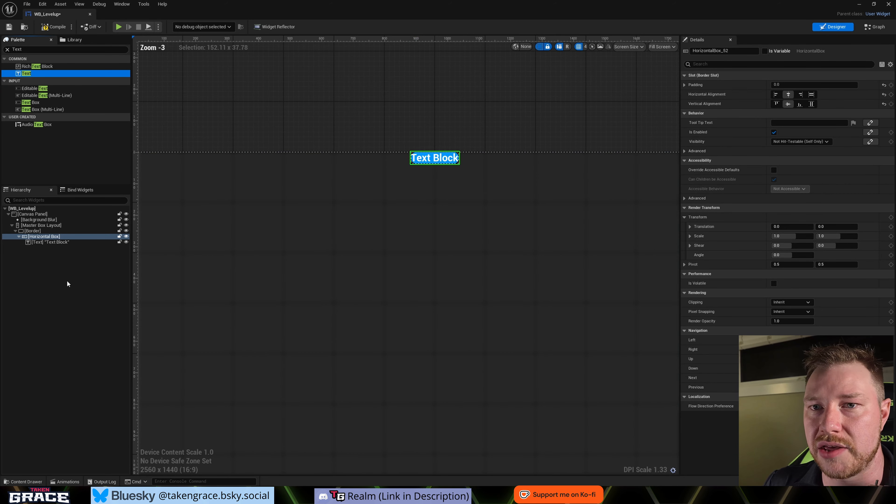
- Rename the new text block as Level up Text and centre it horizontally and vertically in its slot
click(55, 243)
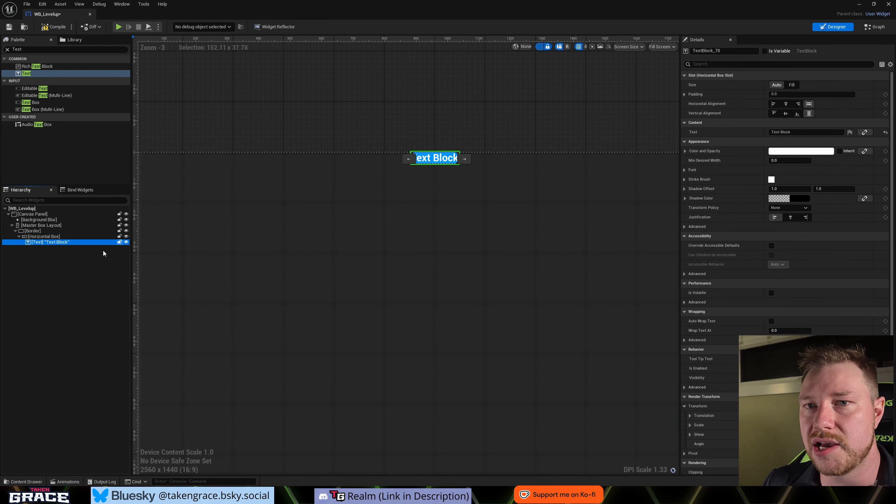
key(F2)
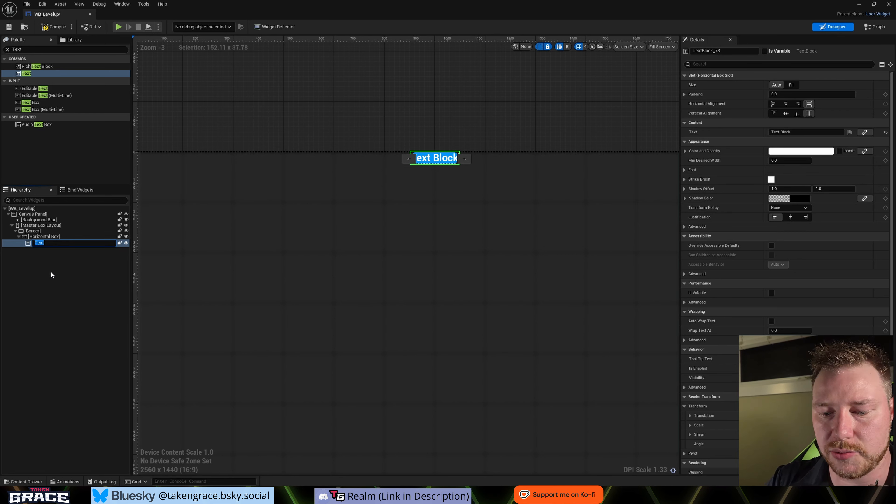
text(Level up)
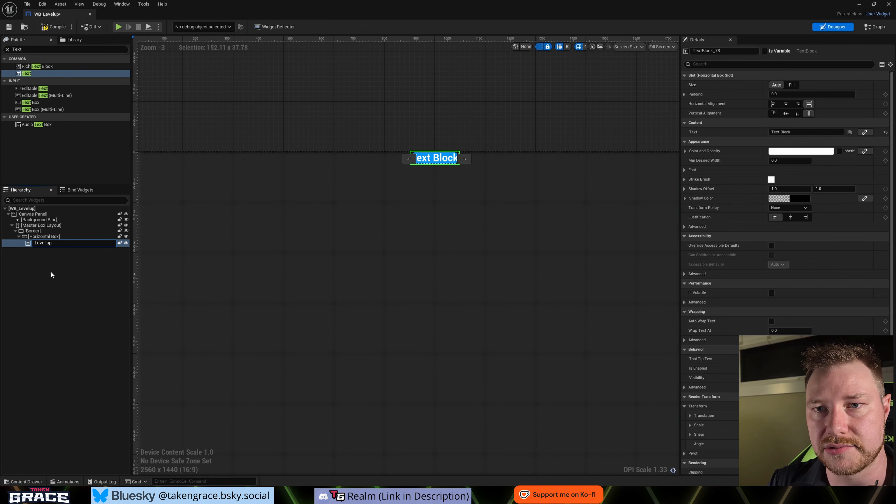
key(Return)
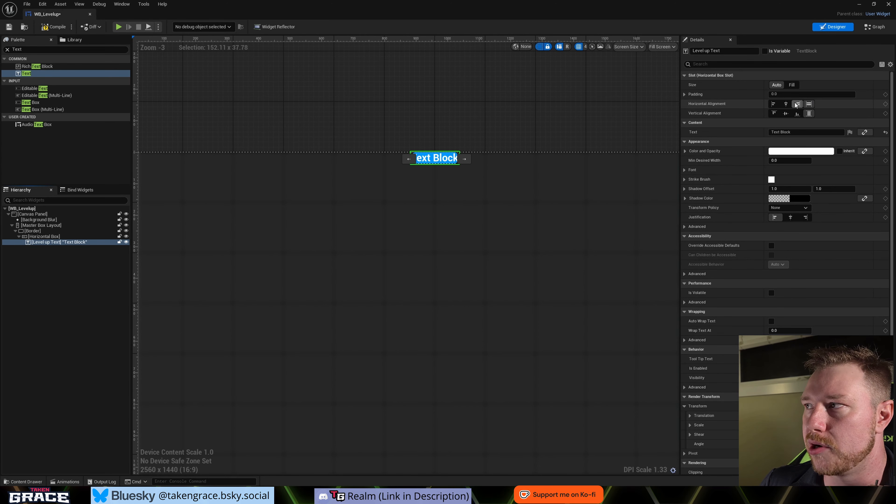
click(786, 104)
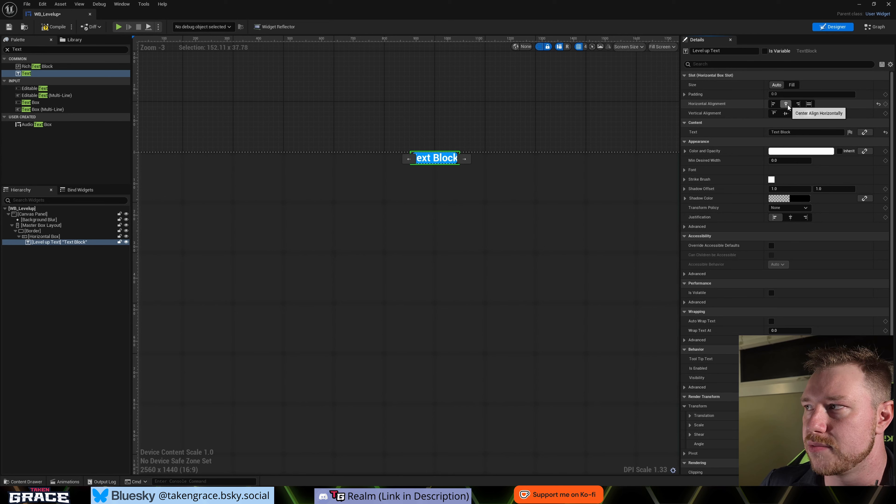
click(786, 113)
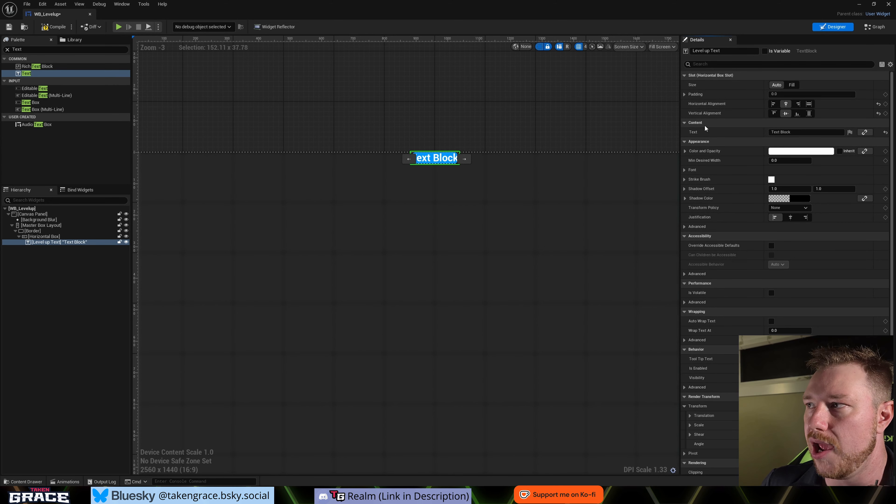
- Change the Level up Text block's displayed text to "Level Up"
click(805, 132)
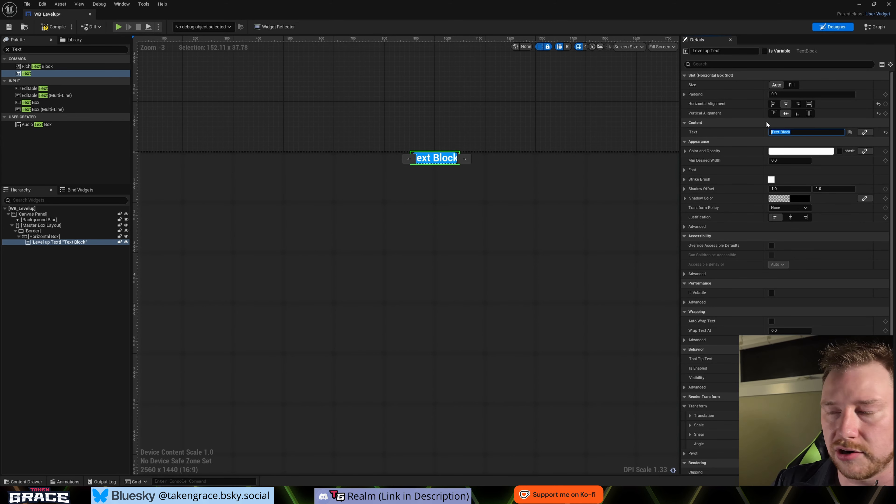
text(Level)
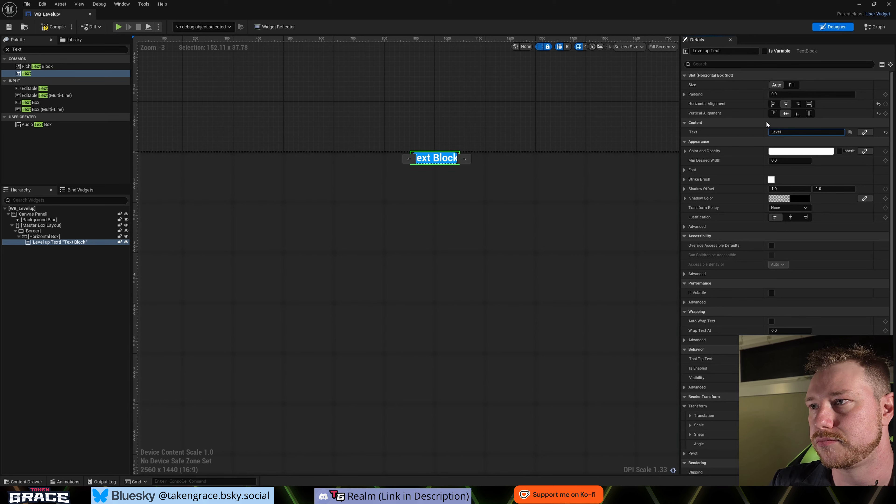
text( Up)
key(Return)
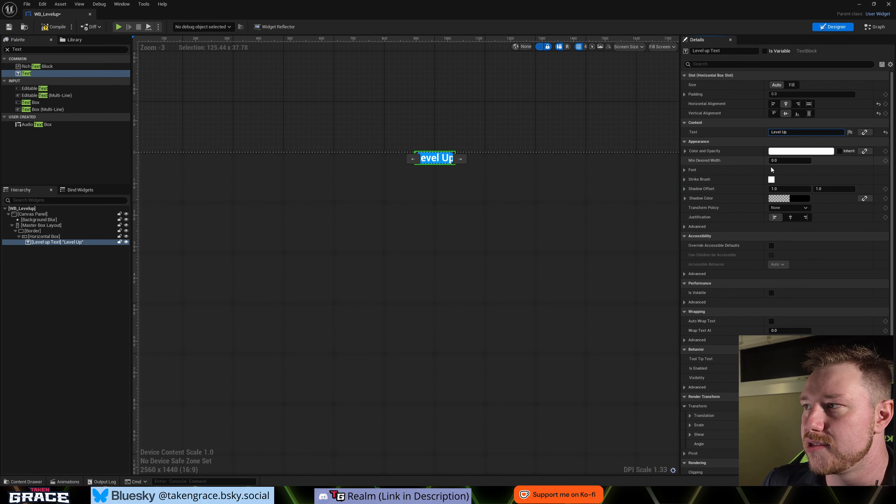
- Expand the font settings of the Level Up text and set its font size to 50
click(684, 171)
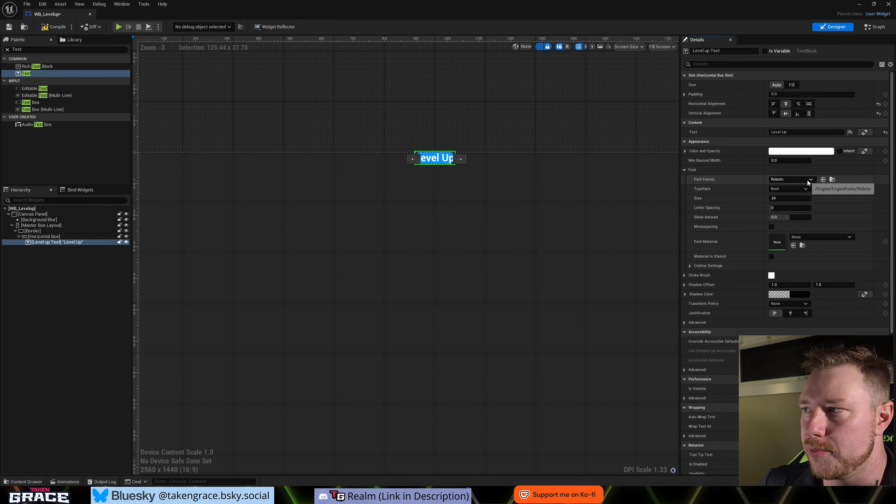
click(787, 198)
text(50)
key(Return)
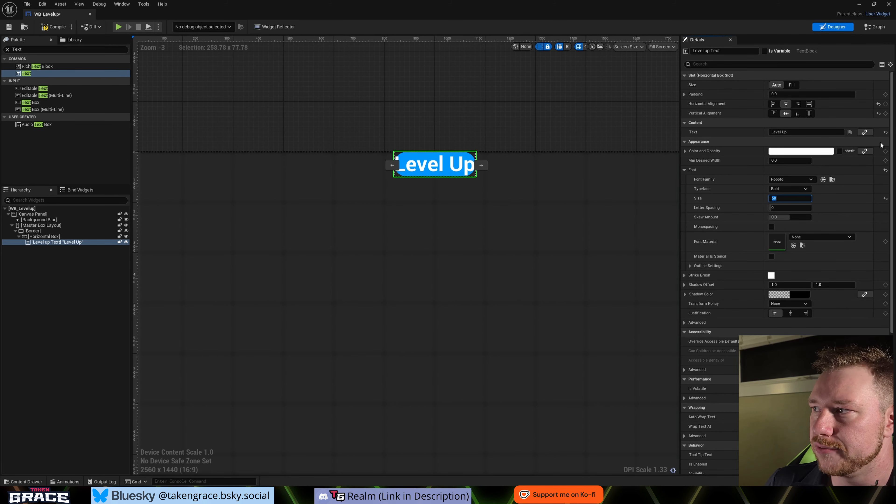
- Try a wider letter spacing on the Level Up text and reset it to 0
drag(775, 208, 785, 208)
click(780, 207)
text(2)
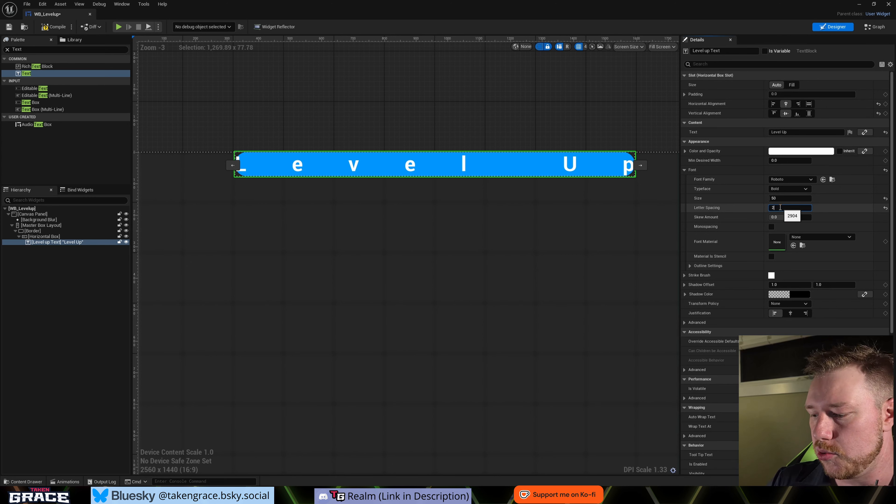
key(BackSpace)
text(0)
key(Return)
- Give the Level Up text an outline size of 3 and centre its justification
scroll(715, 242, down, 1)
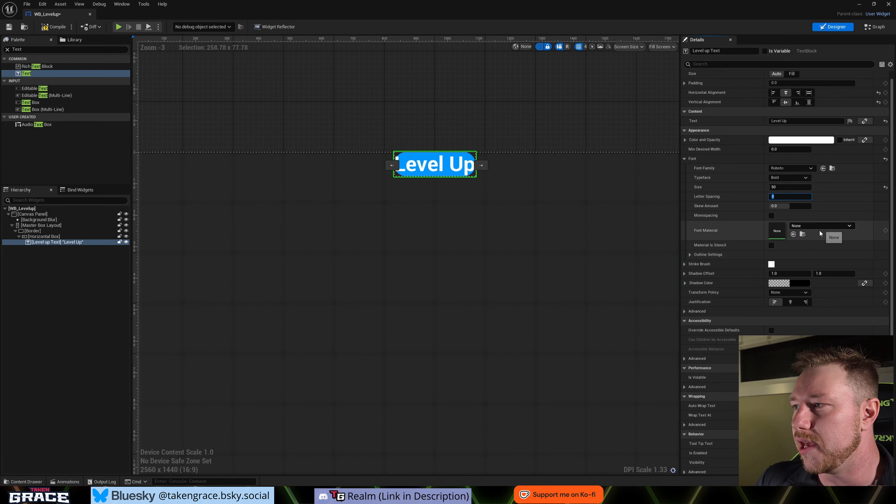
click(690, 255)
click(788, 265)
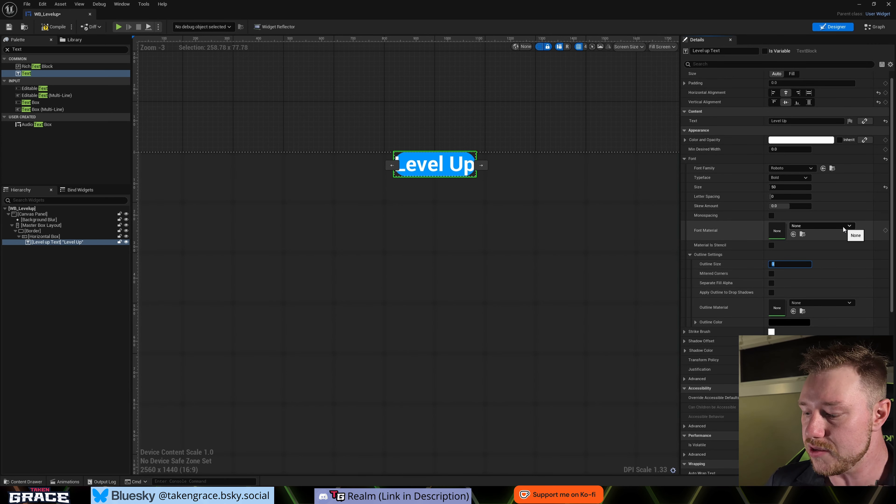
text(2)
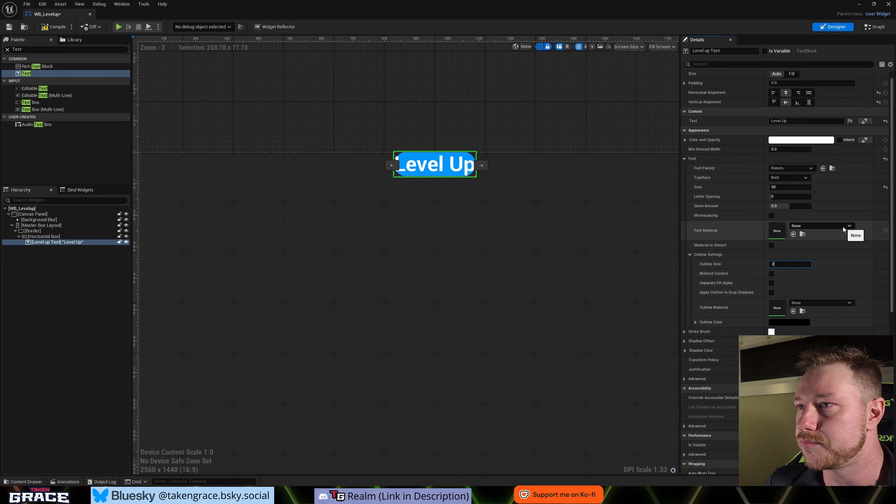
key(Return)
text(4)
key(Return)
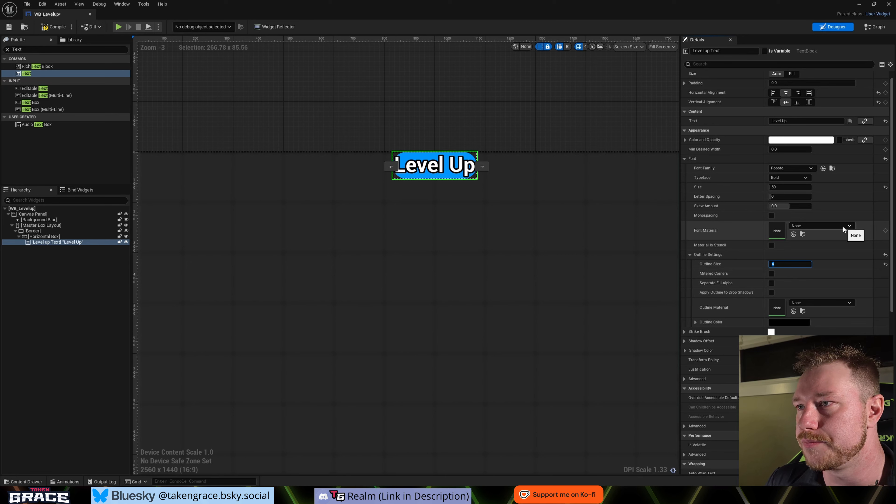
text(3)
key(Return)
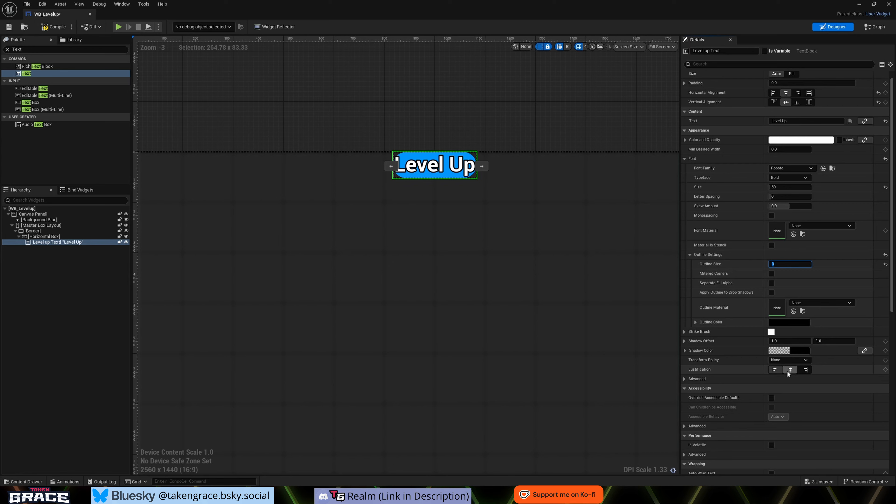
click(790, 371)
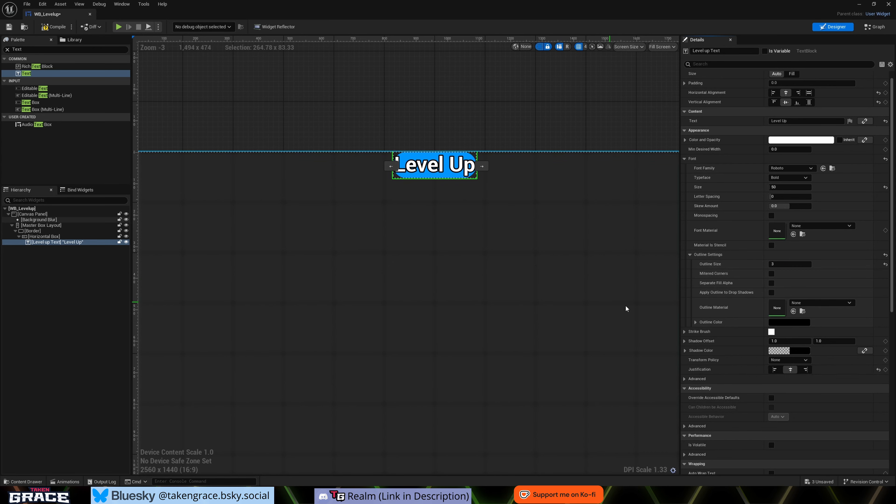
- Set the Level Up text's top and bottom slot padding to 15 each and deselect it
click(428, 215)
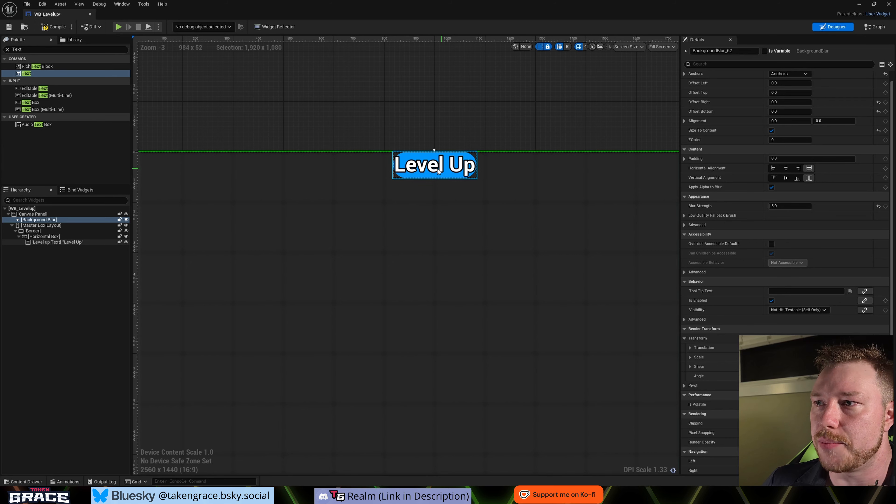
click(439, 172)
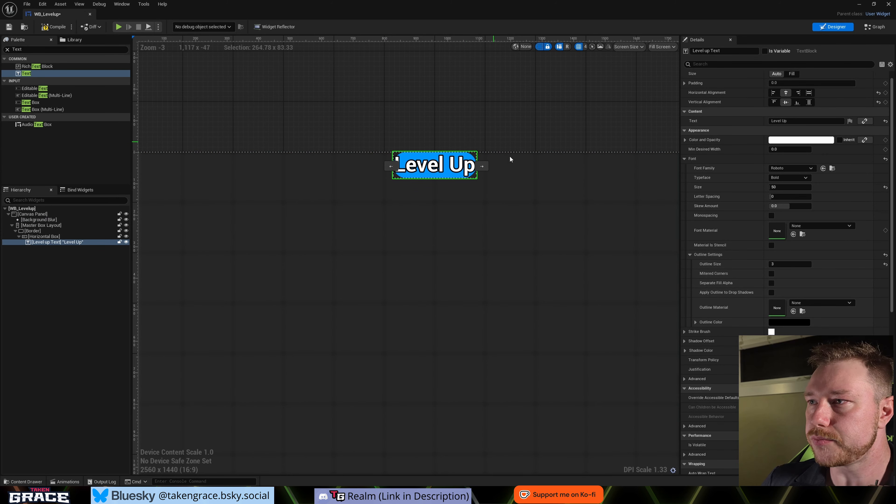
scroll(785, 93, up, 1)
click(786, 94)
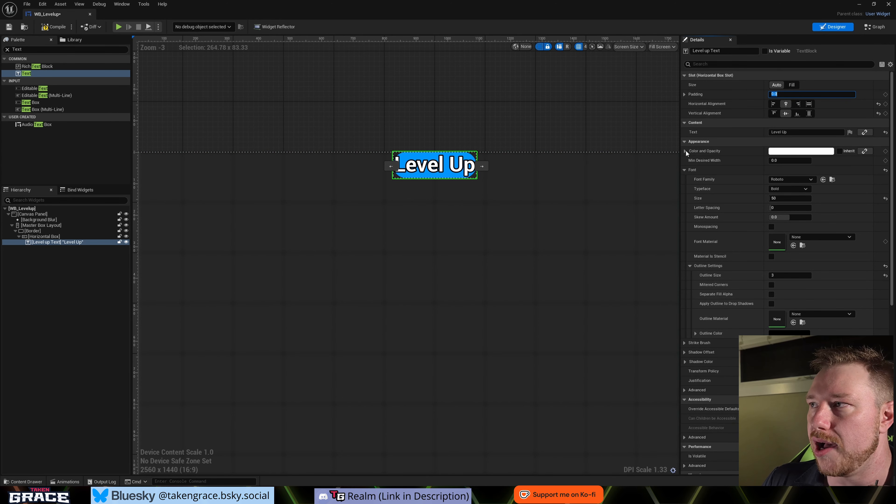
click(684, 94)
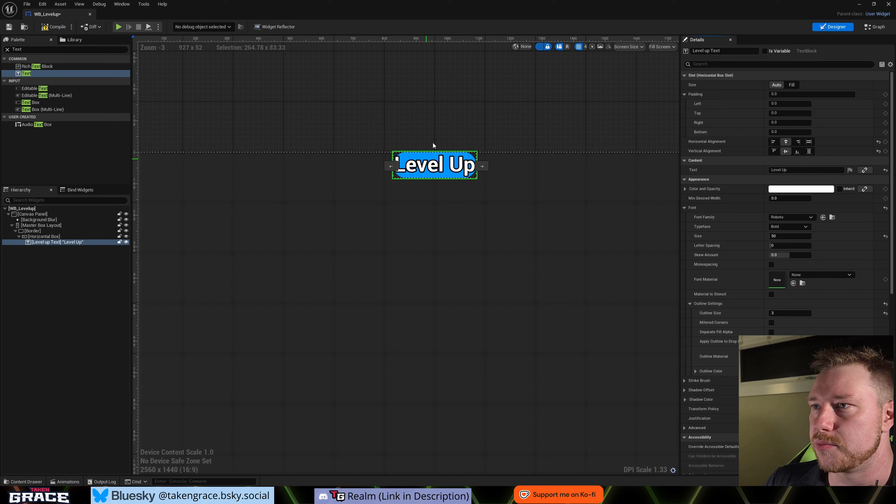
click(790, 113)
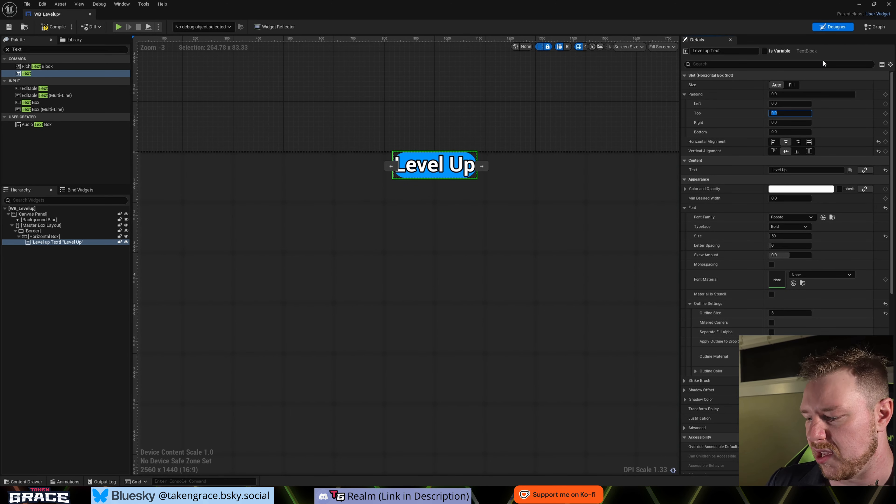
text(15)
key(Tab)
key(Tab)
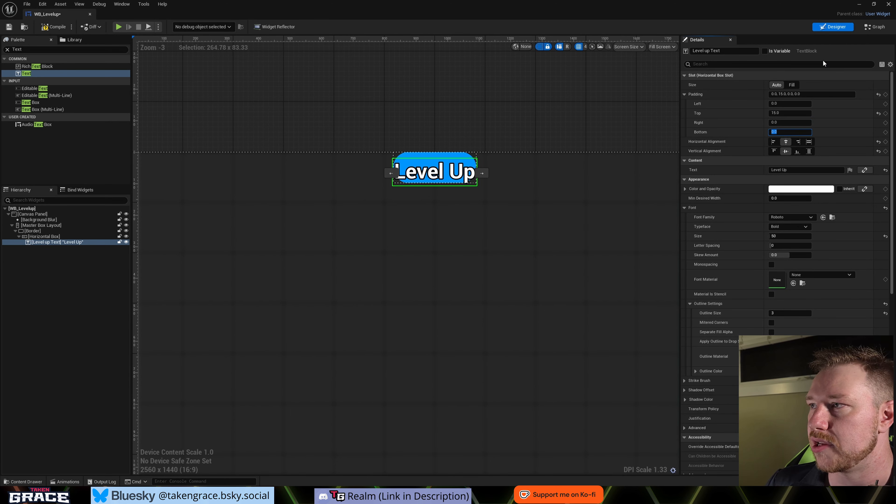
text(15)
key(Return)
click(520, 219)
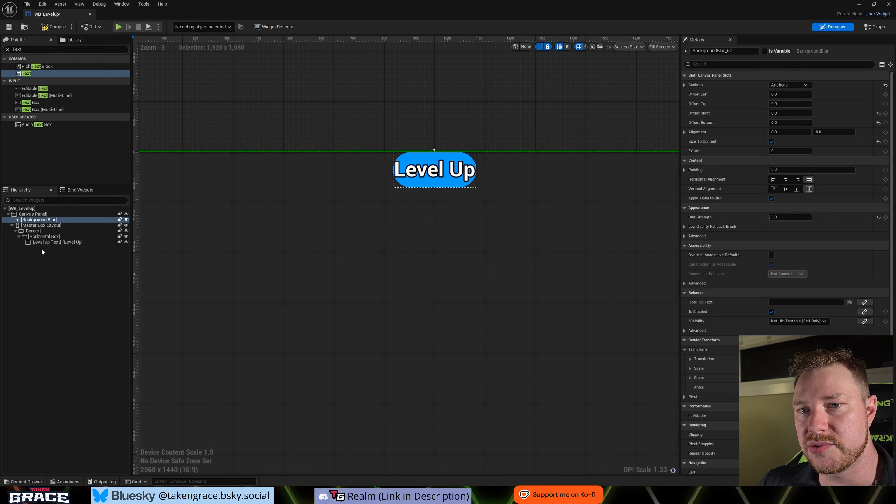
click(40, 304)
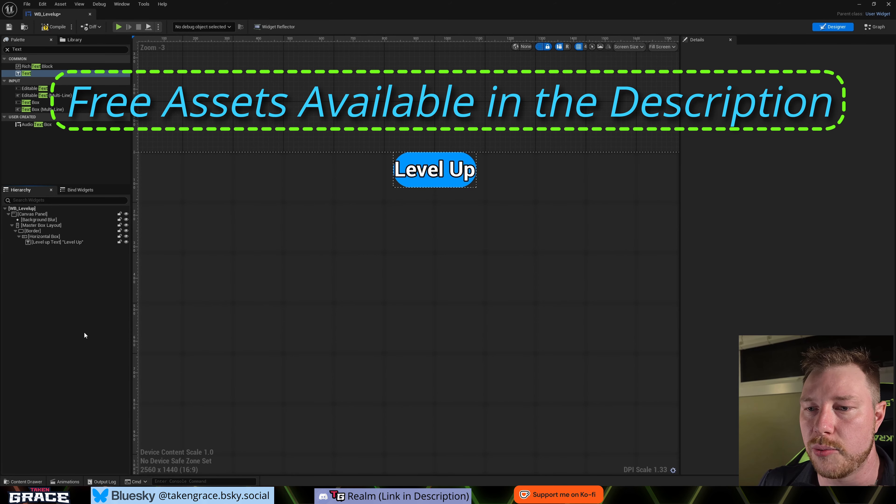
- Create a folder named Assets inside the project's UI content folder and open it
key(ctrl+space)
right_click(129, 411)
click(101, 420)
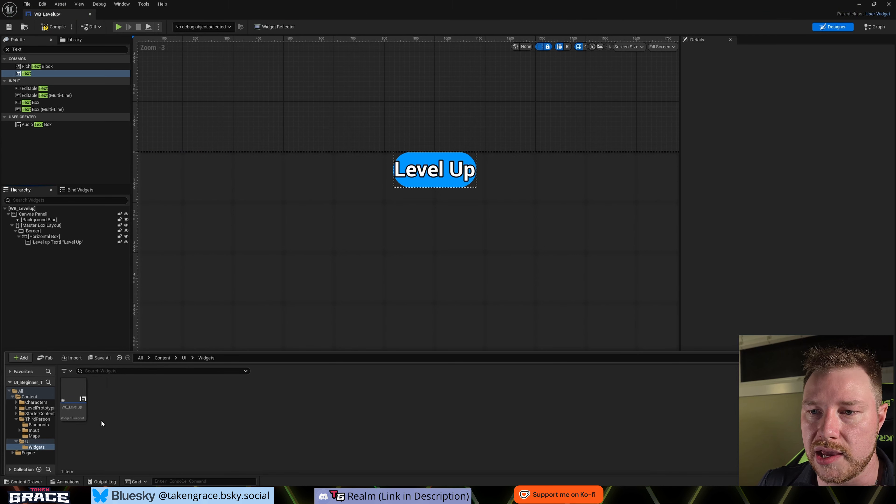
click(186, 355)
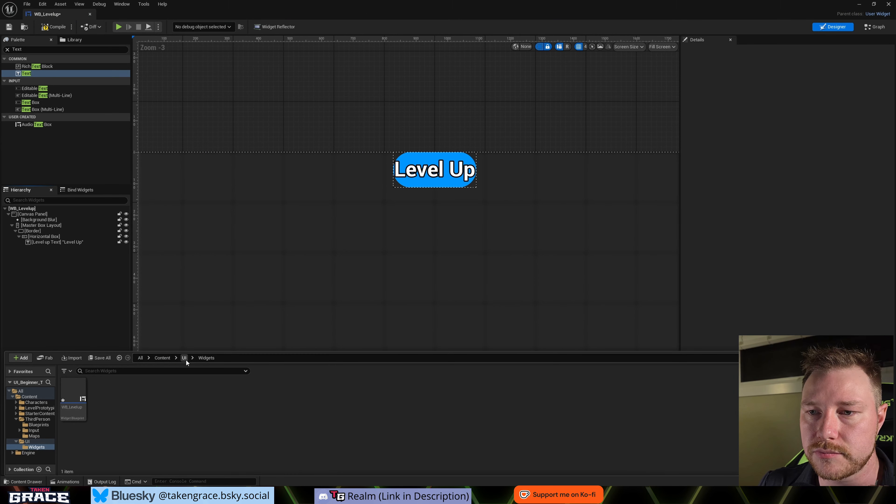
click(185, 358)
right_click(138, 419)
click(169, 176)
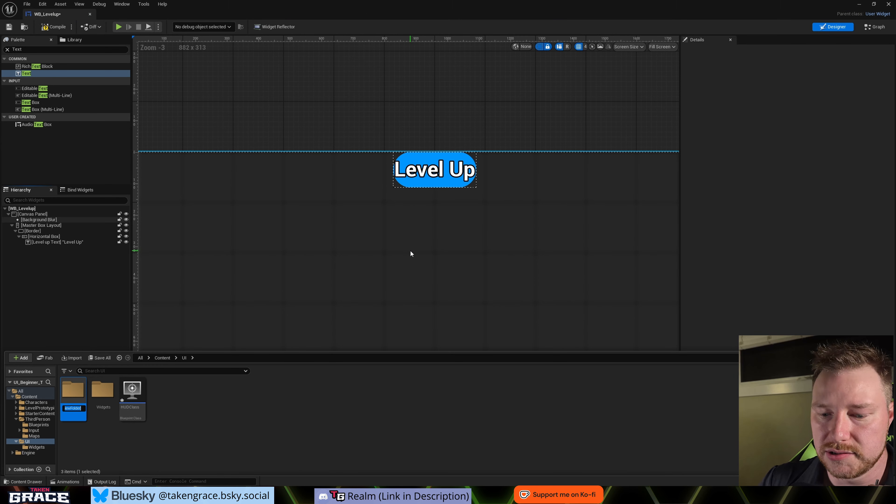
key(Return)
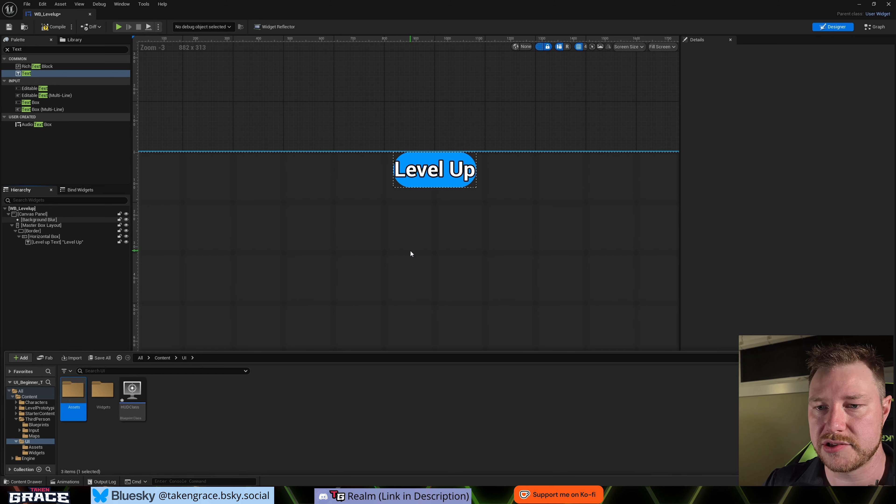
key(Return)
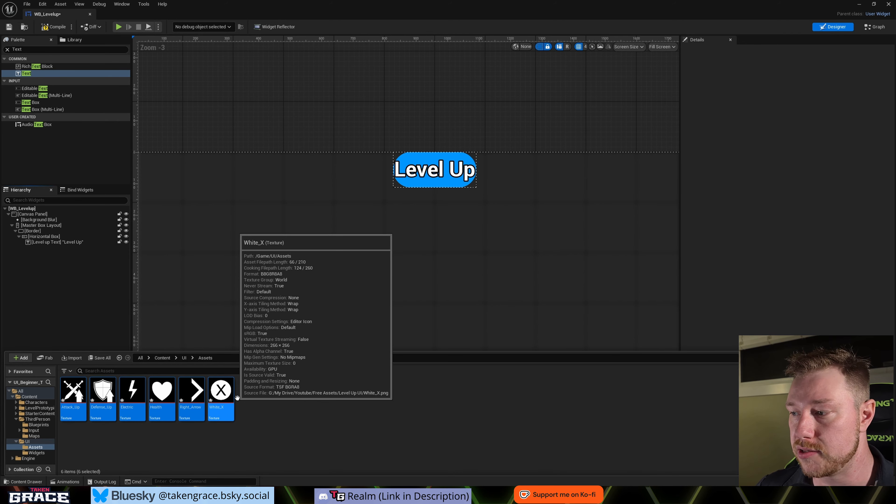
- Select all six icon textures in the Assets folder, from Attack_Up to White_X, and open them for bulk editing in the Property Matrix
click(173, 443)
click(221, 409)
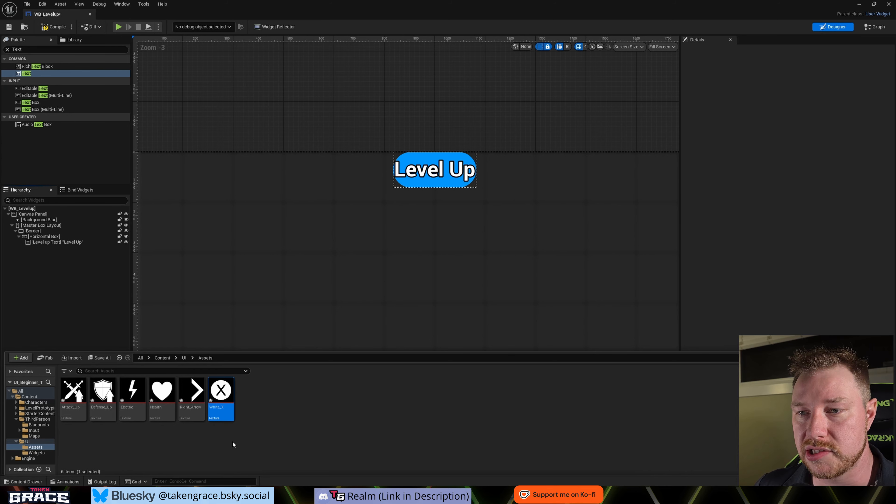
shift+click(72, 409)
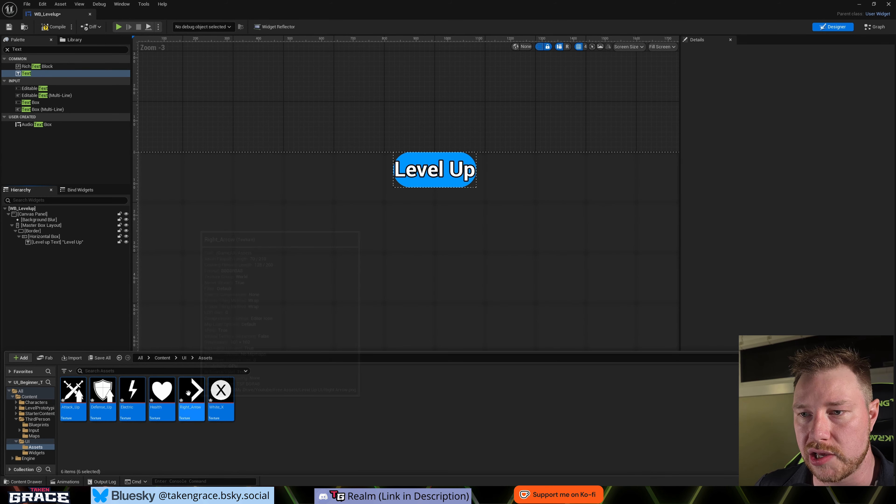
right_click(187, 394)
mouse_move(246, 282)
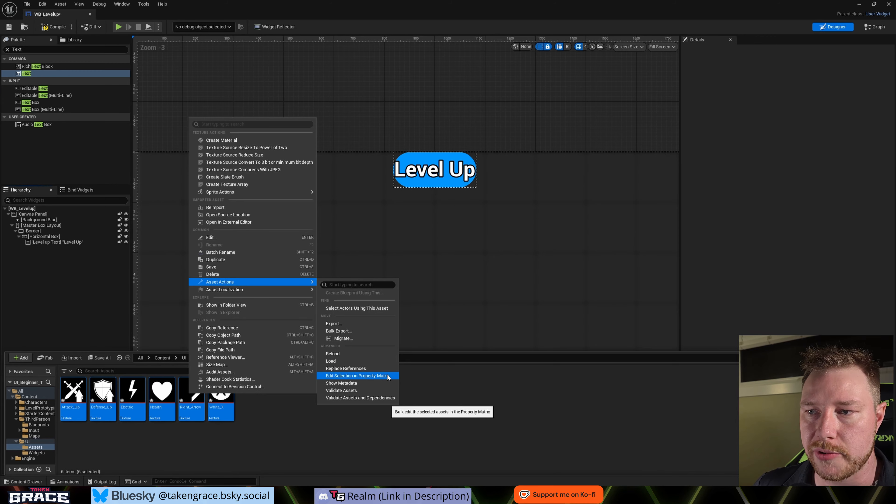
click(349, 376)
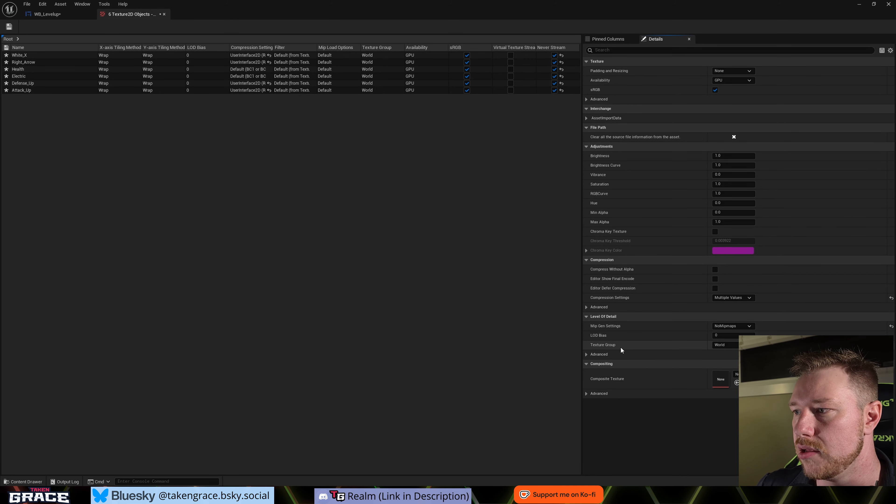
- Set all six textures' Texture Group to UI and Compression Settings to UserInterface2D (RGBA8), and close the Property Matrix
click(720, 344)
click(720, 299)
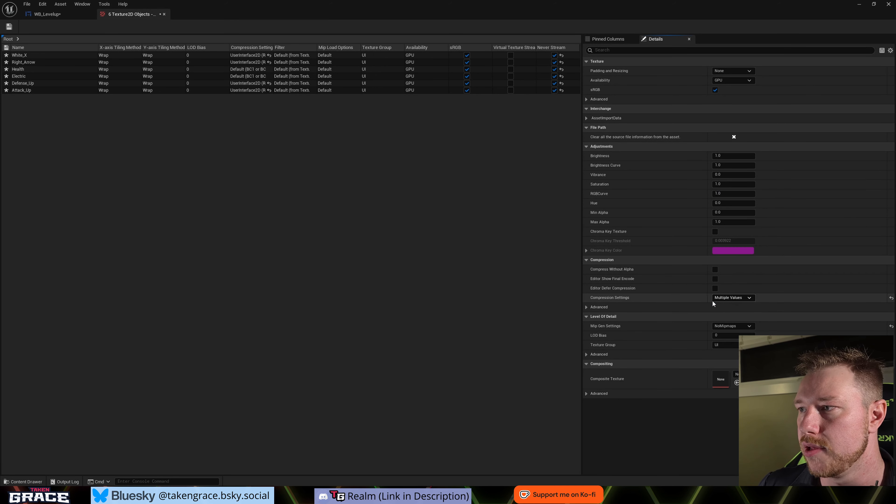
click(733, 298)
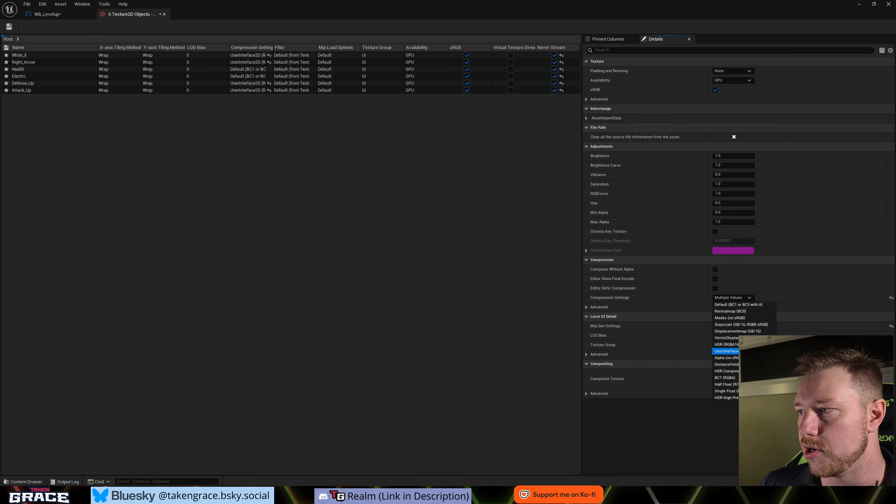
click(726, 351)
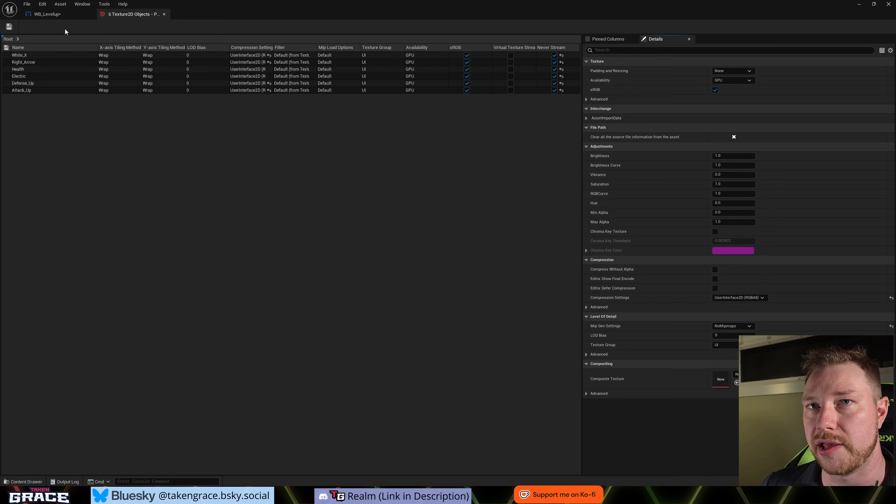
click(164, 15)
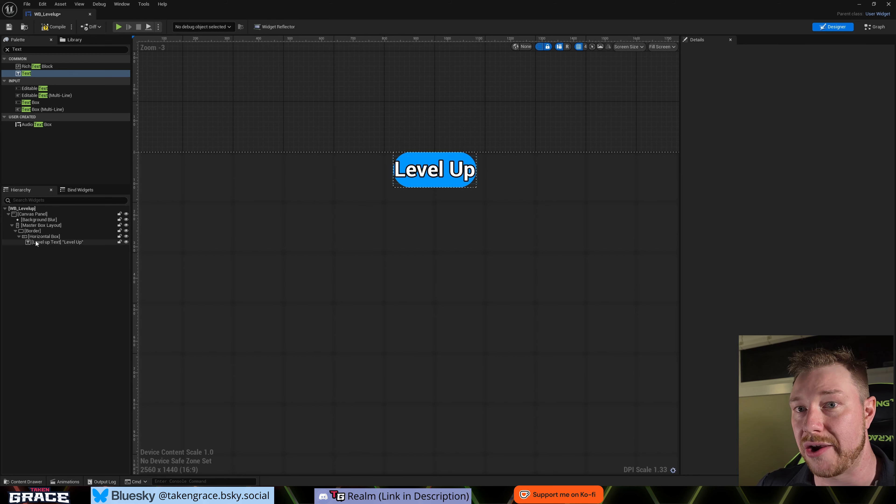
- Add an Image widget to the Horizontal Box in the Level Up header and rename it Arrow
click(26, 48)
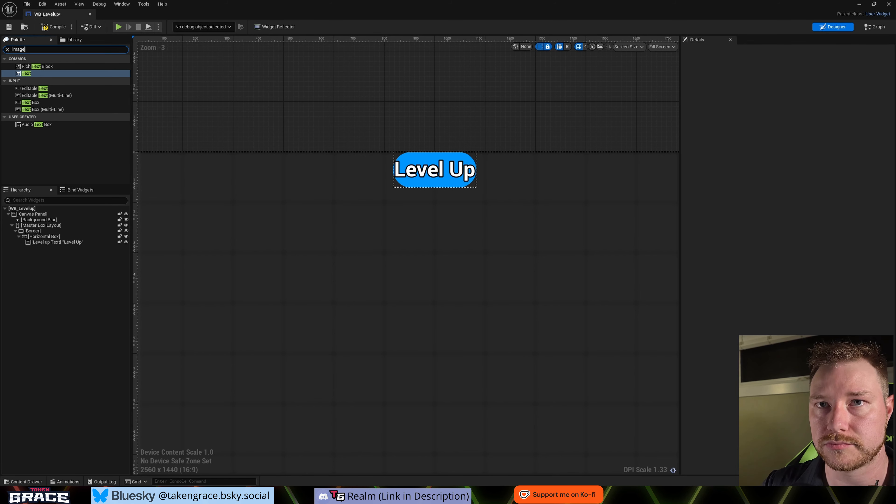
click(23, 67)
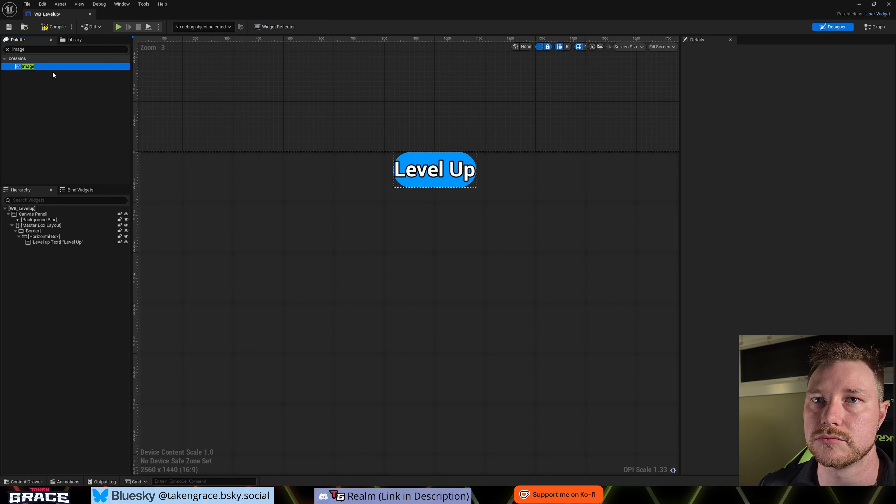
drag(52, 75, 47, 237)
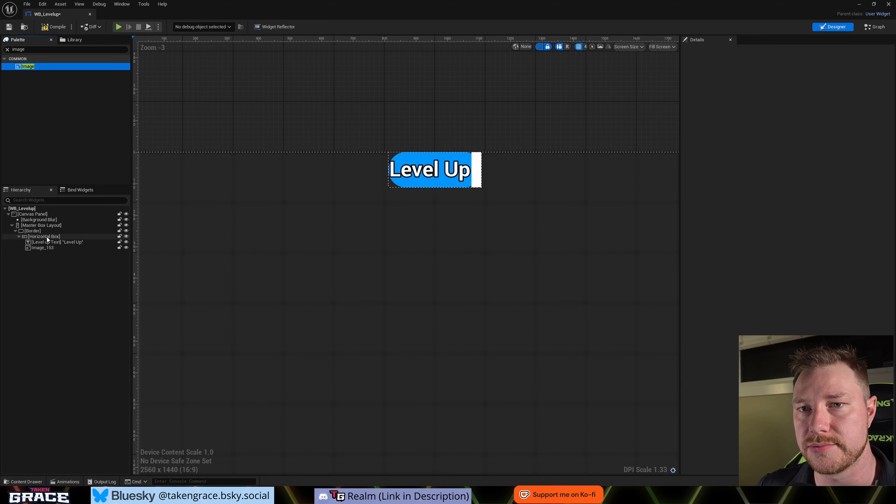
double_click(39, 249)
text(Arr)
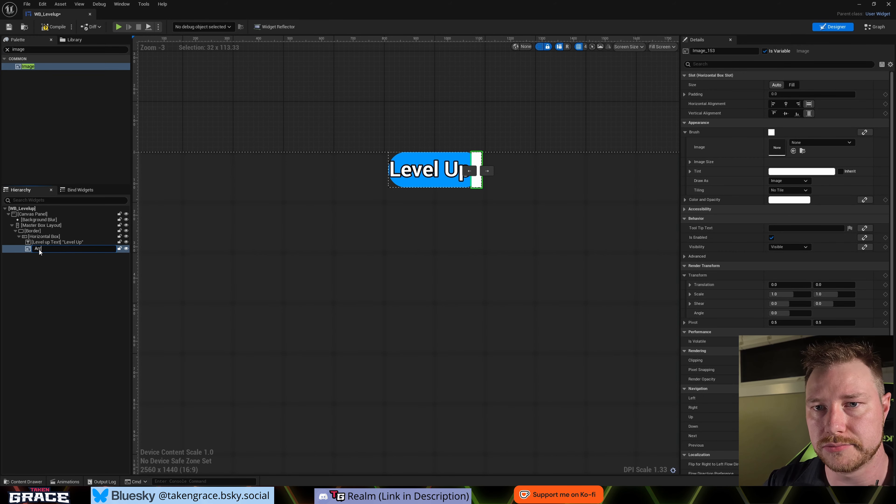
text(ow)
key(Return)
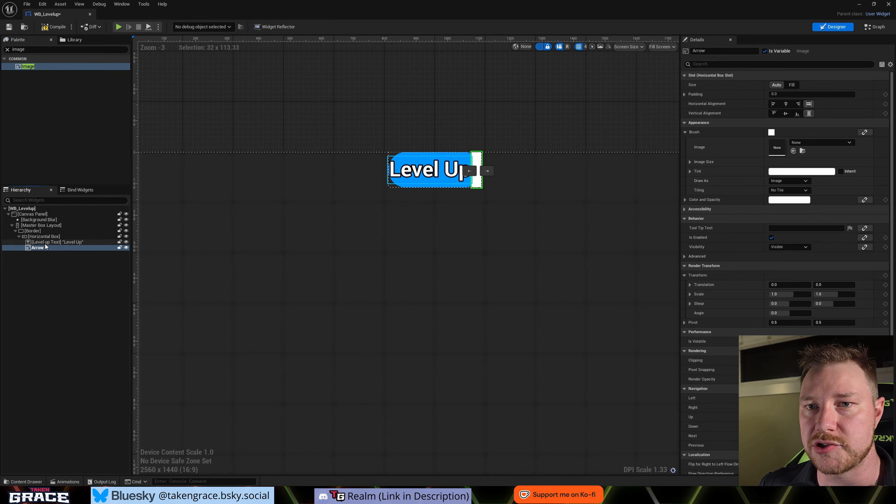
- Duplicate the Level Up text, place the copy after the Arrow image, and rename it Old Level
click(46, 242)
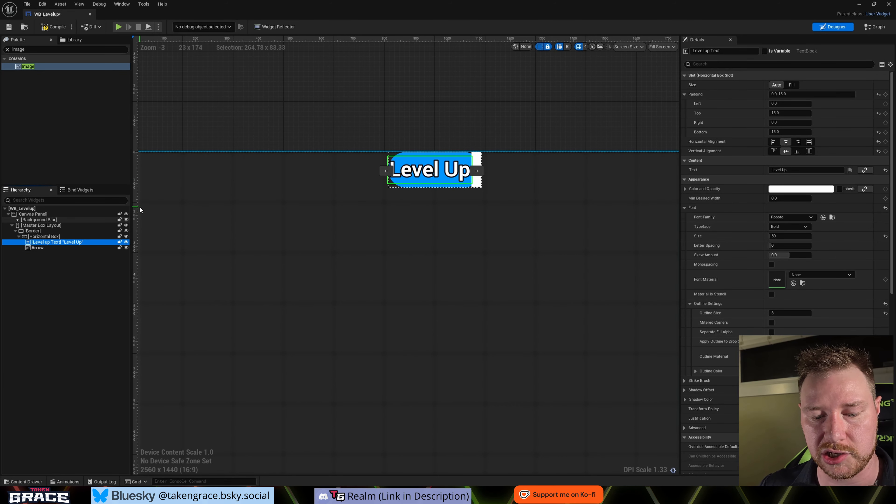
key(ctrl+d)
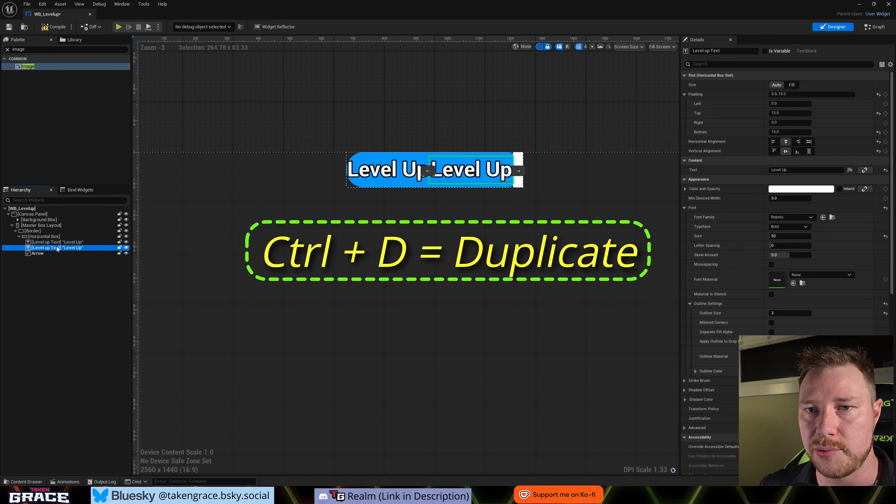
drag(57, 249, 43, 256)
click(44, 252)
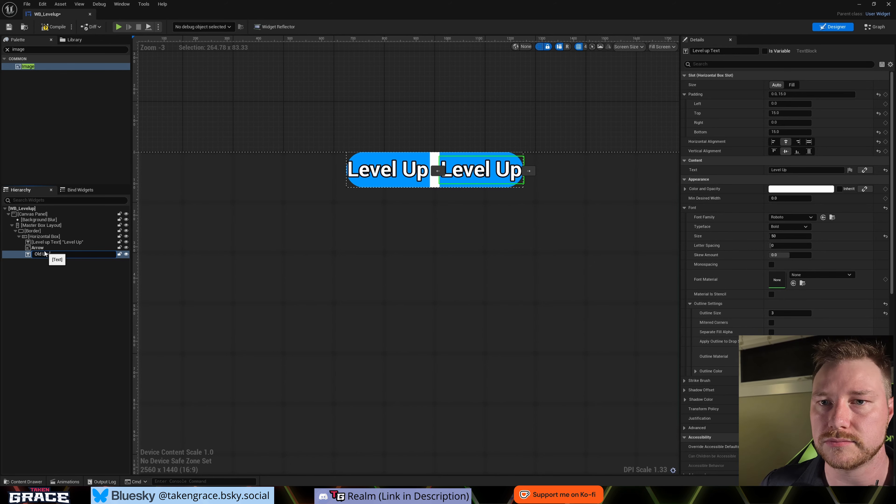
text(Old Level)
key(Return)
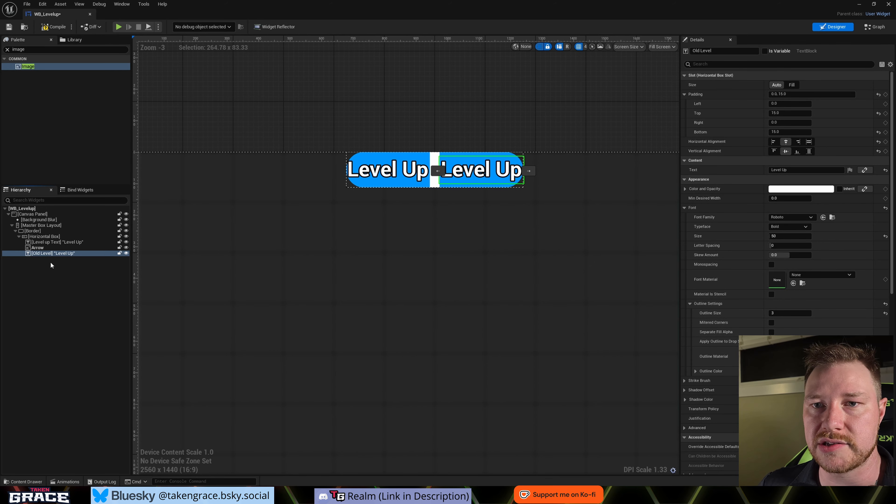
- Duplicate the Old Level text as New Level, and move Old Level ahead of the Arrow image in the Horizontal Box
key(ctrl+d)
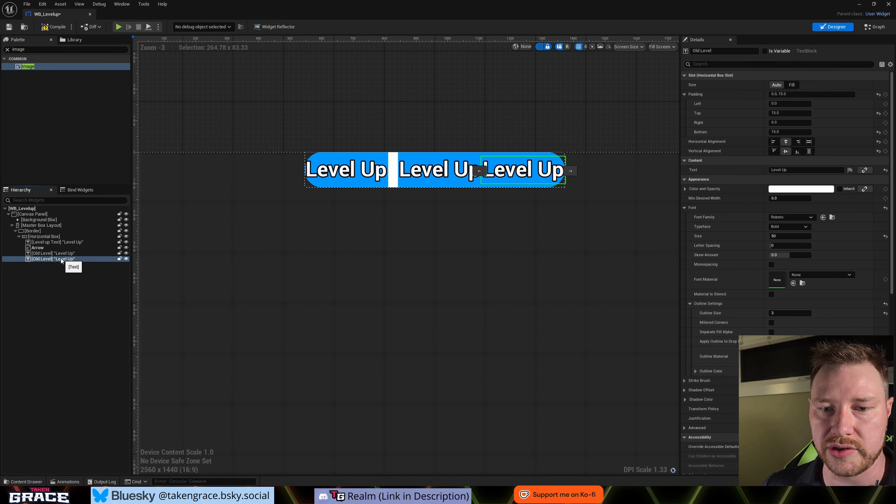
key(F2)
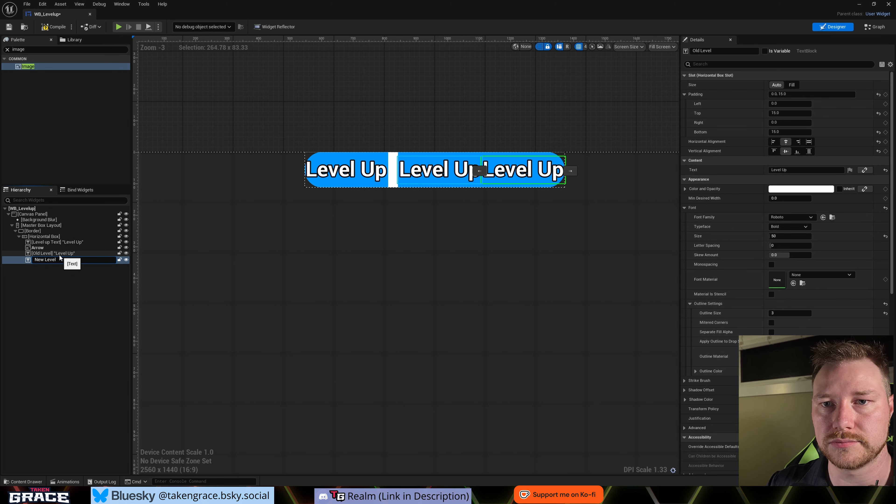
key(Return)
drag(58, 254, 49, 246)
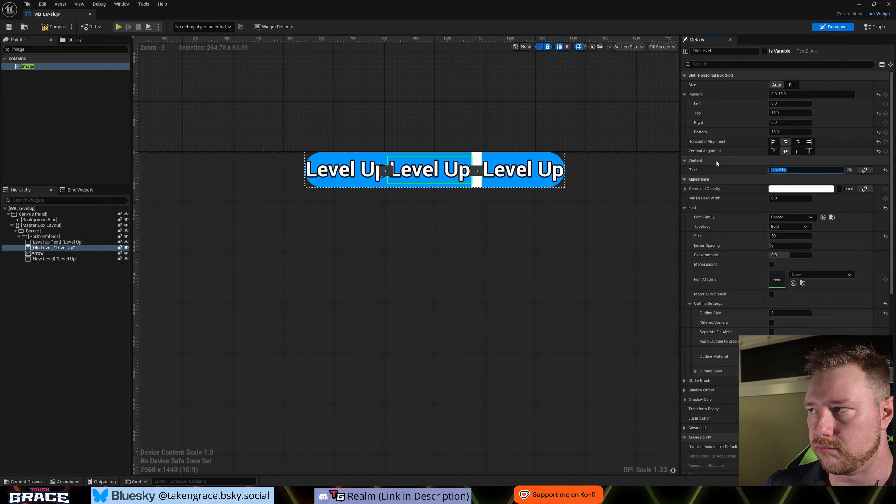
- Set the Old Level text content to 9 and the New Level text content to 10
text(9)
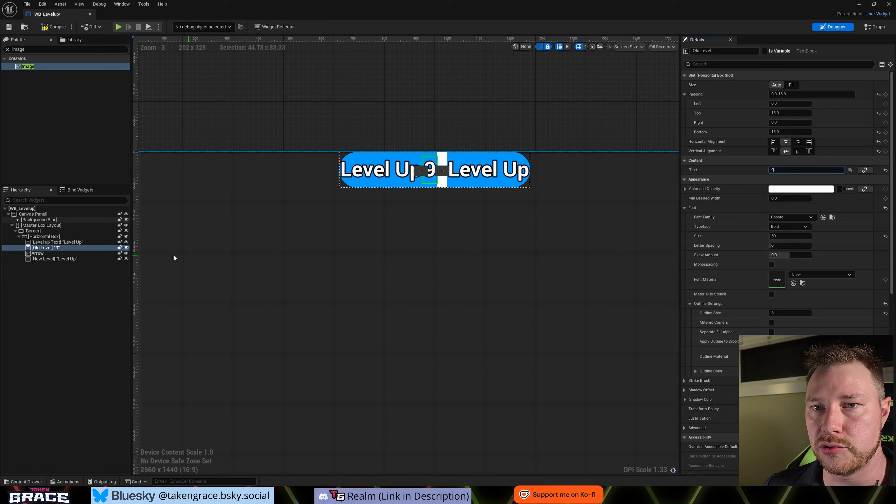
click(55, 258)
text(10)
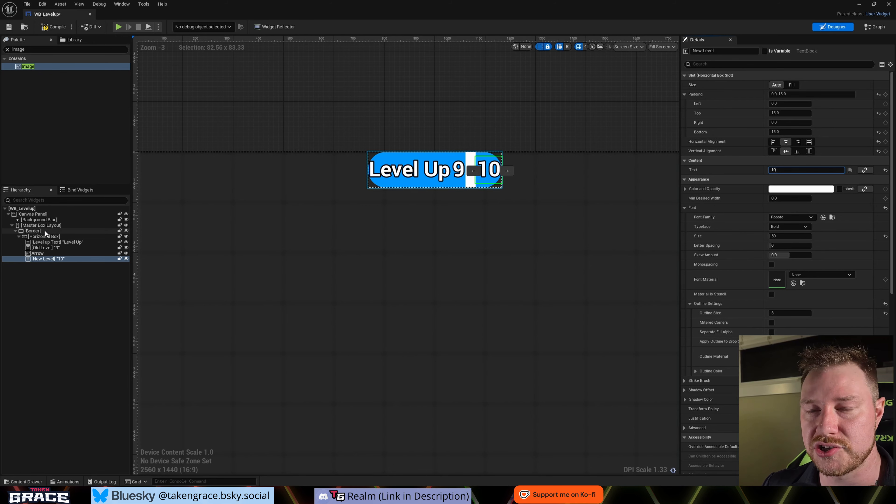
- Assign the Right_Arrow texture as the brush image of the Arrow widget
click(45, 254)
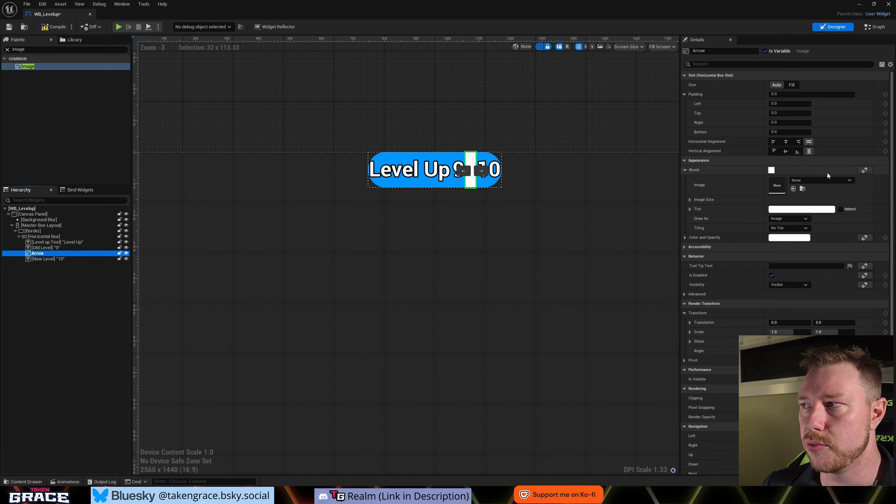
click(816, 181)
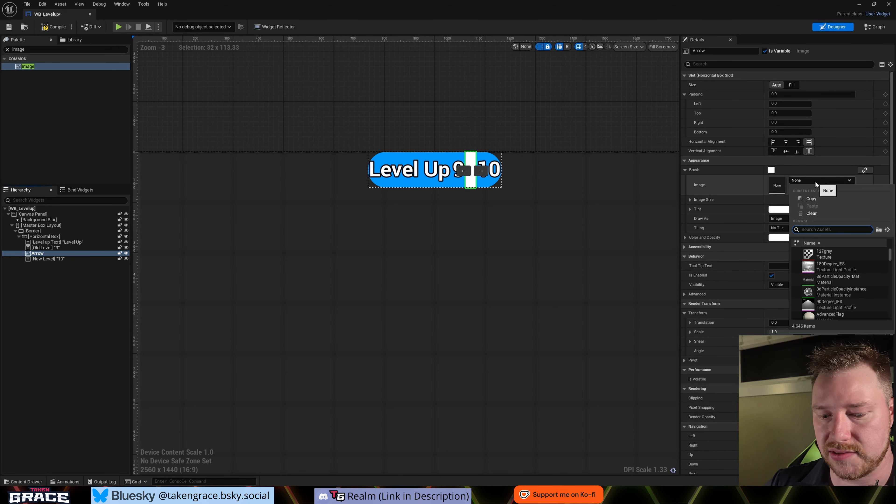
text(aro)
key(BackSpace)
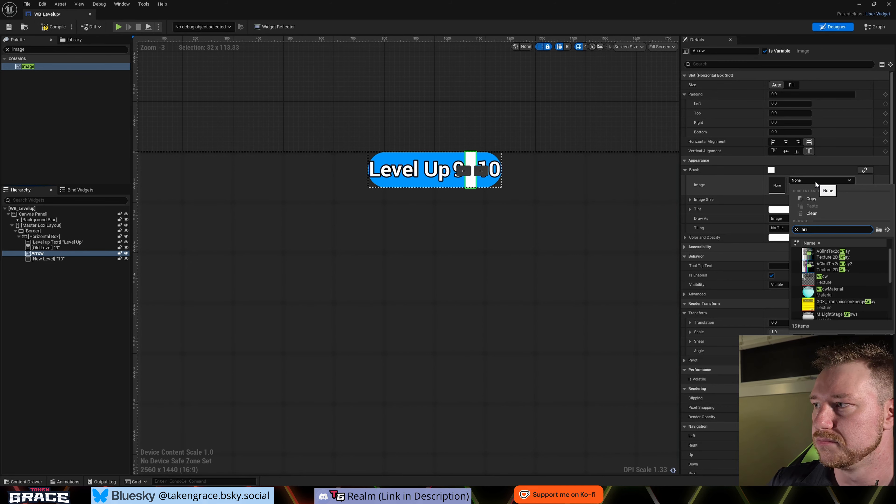
text(r)
scroll(832, 294, down, 5)
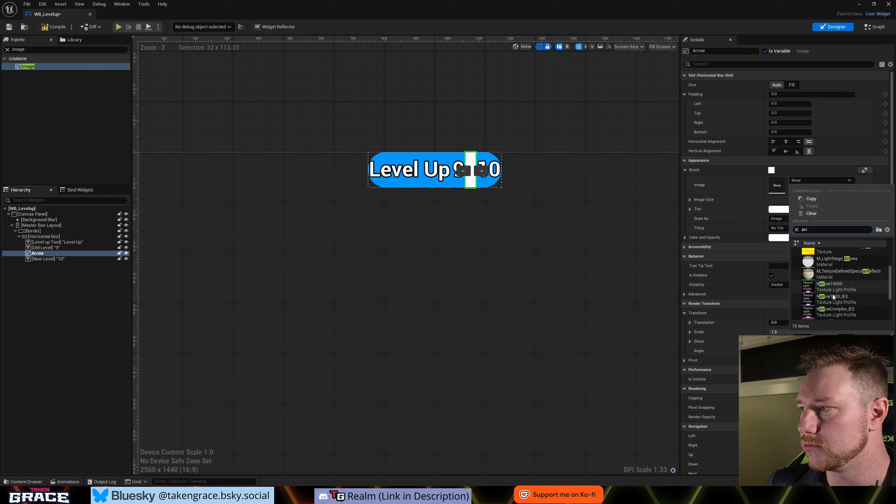
click(842, 263)
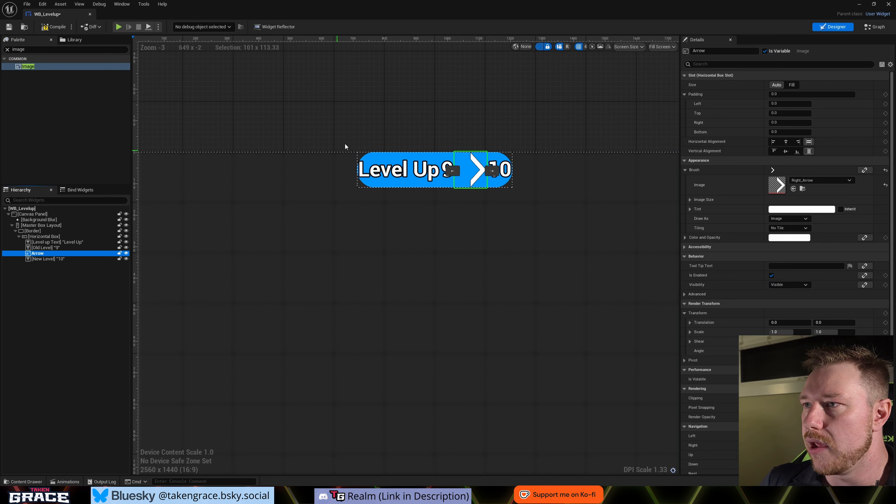
- Set the Arrow's image size to 50 by 50 and center it horizontally and vertically in its slot
click(690, 200)
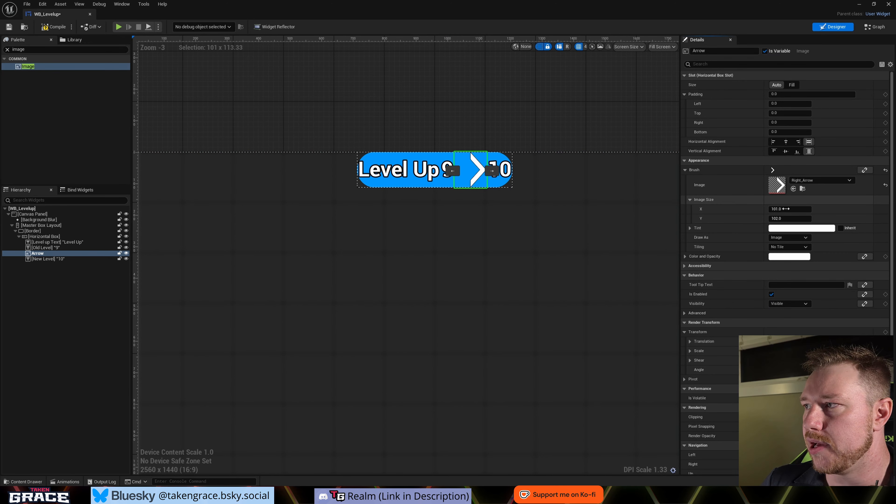
click(788, 209)
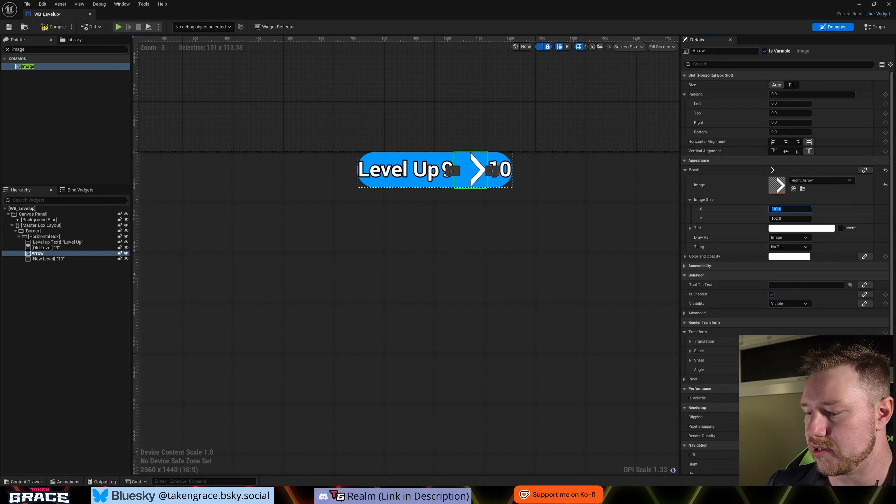
text(50)
key(Tab)
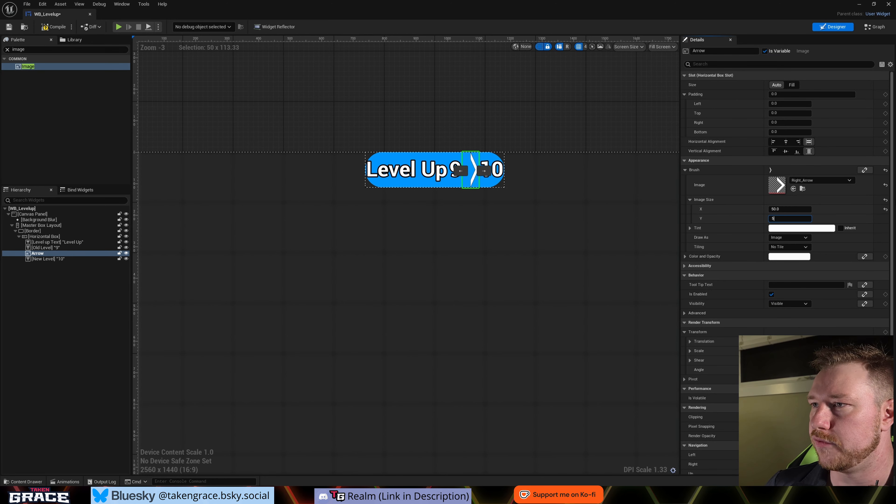
text(50)
key(Return)
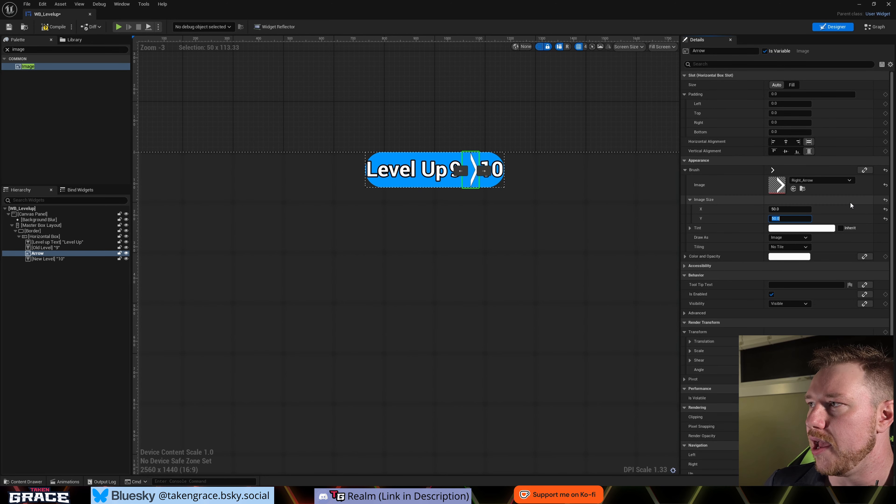
click(855, 215)
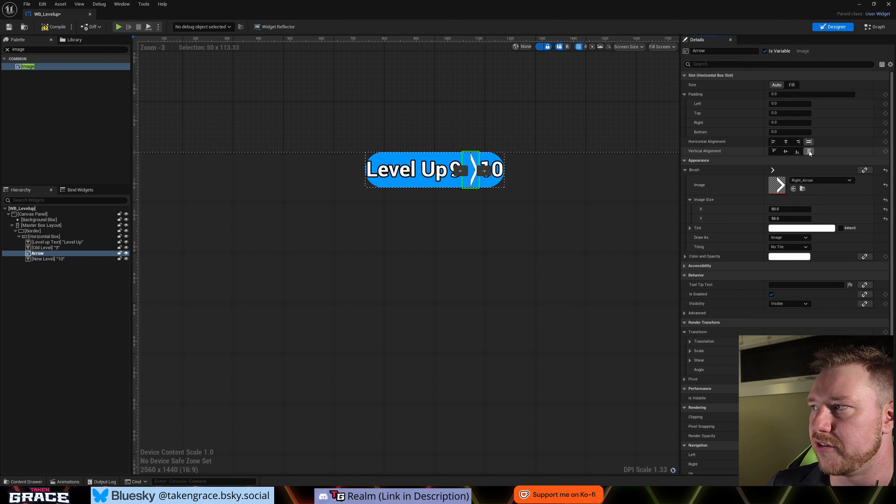
click(786, 142)
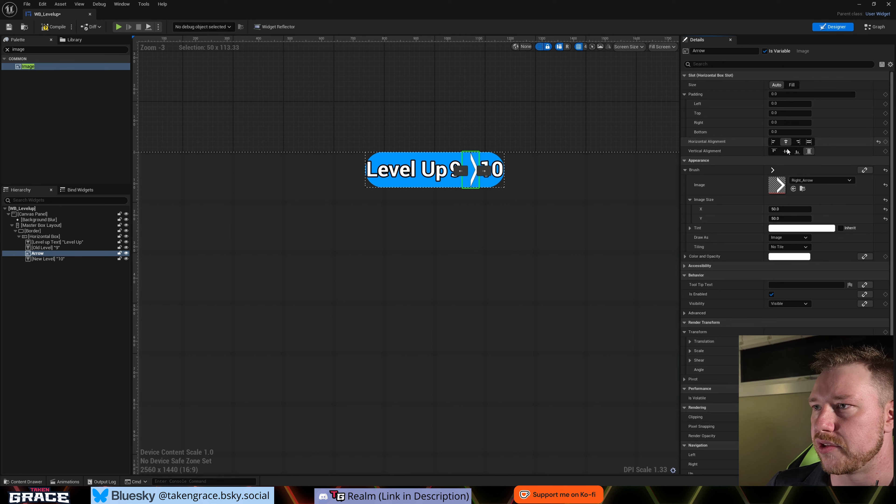
click(786, 151)
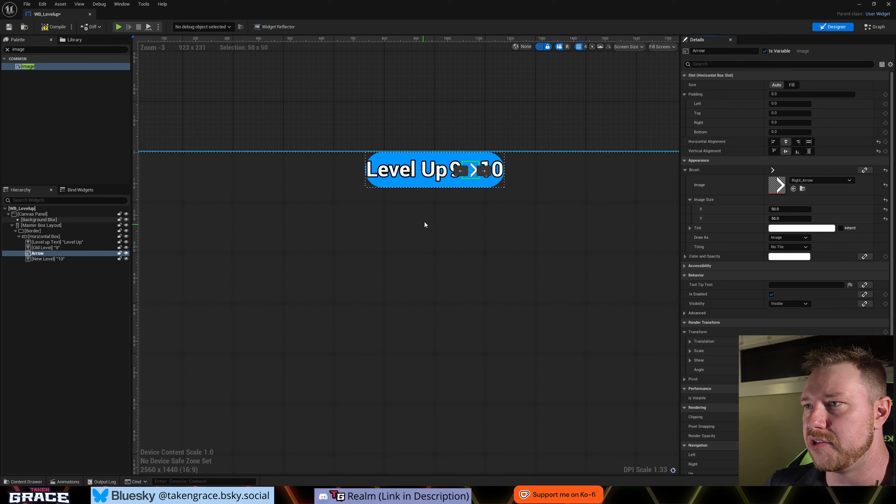
- Duplicate the Arrow image twice so three arrows sit between the old and new level numbers
click(45, 254)
key(ctrl+d)
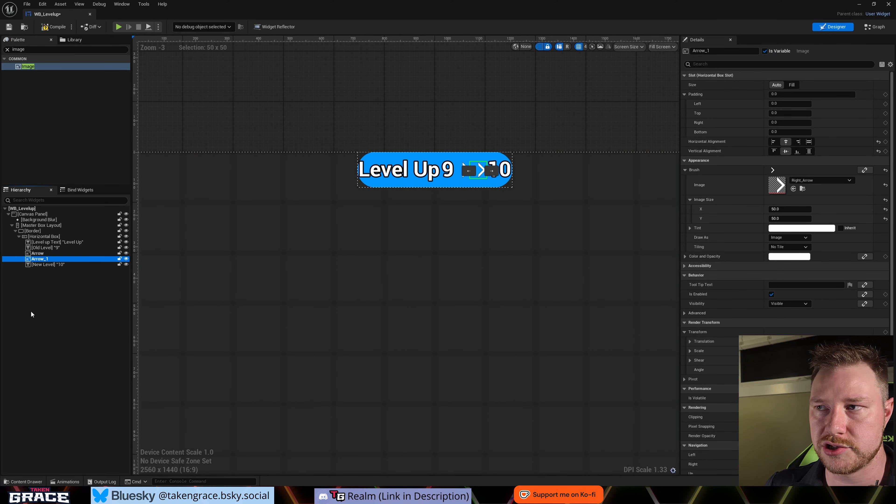
key(ctrl+d)
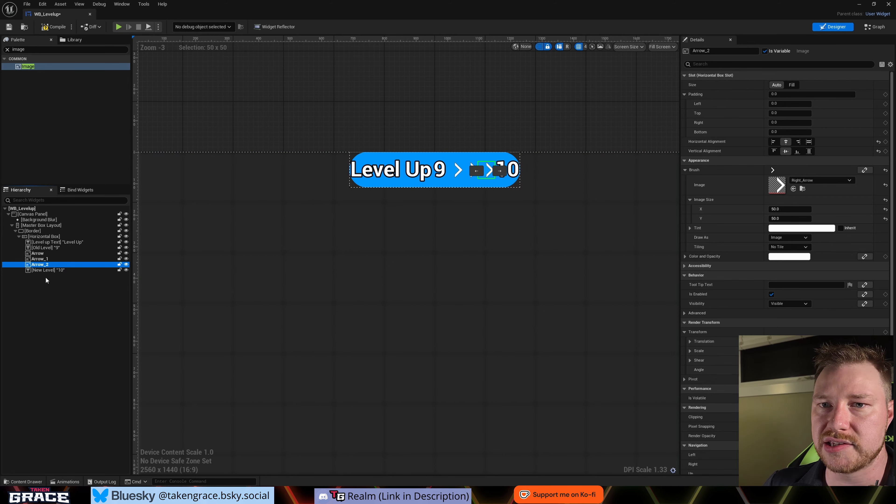
- Set the middle arrow's image size to 60 by 60
click(40, 259)
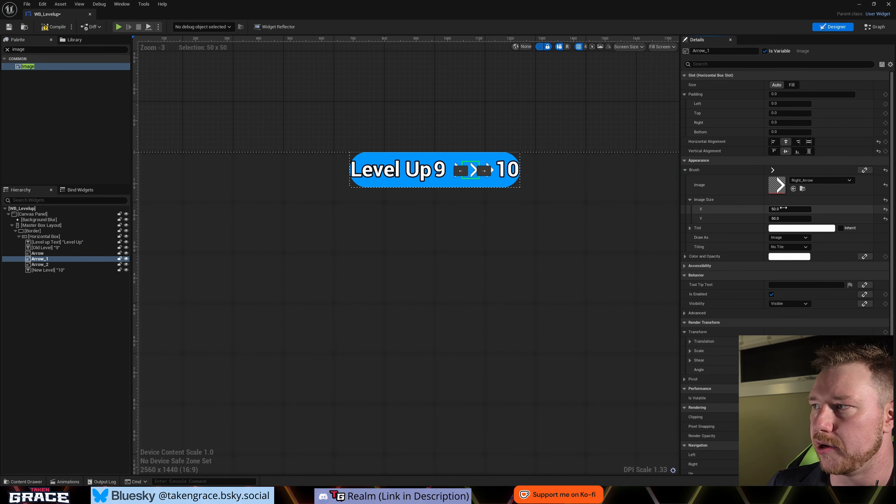
key(Tab)
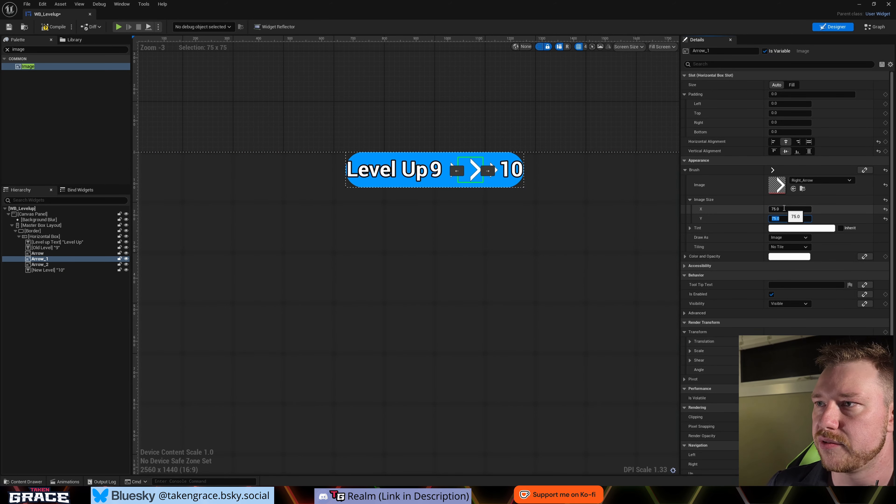
click(801, 212)
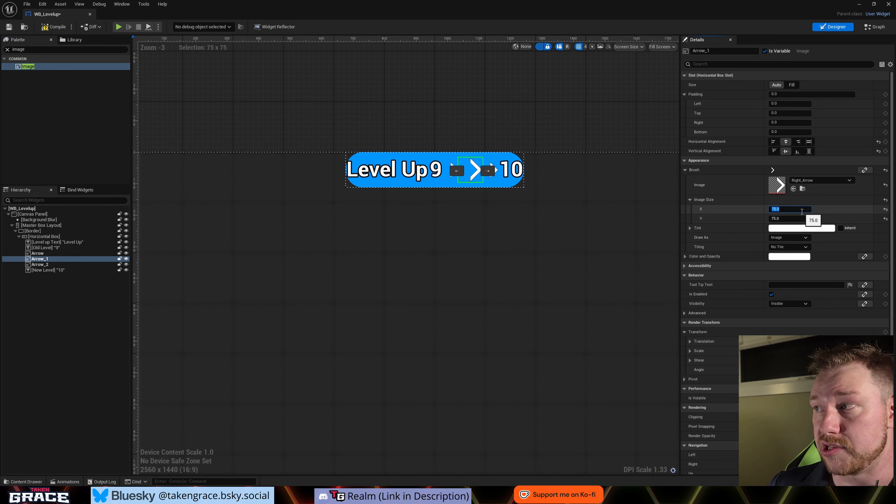
text(60)
key(Tab)
text(60)
key(Return)
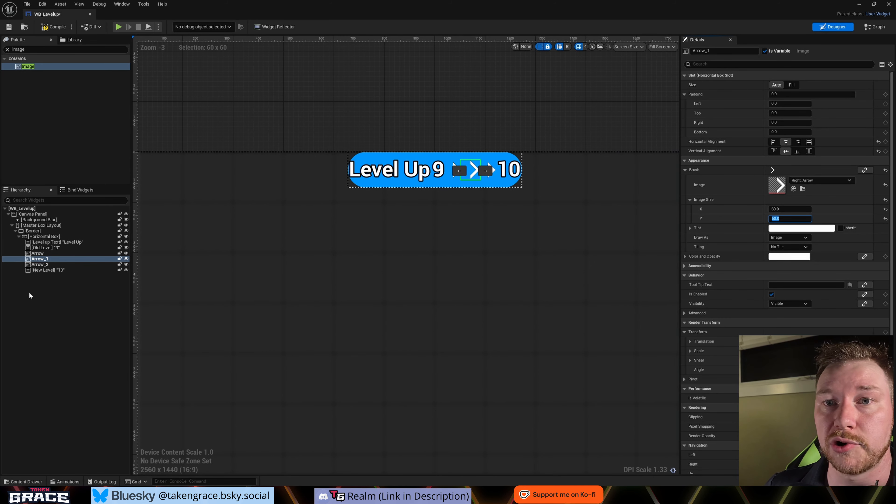
- Set the last arrow's image size to 75 by 75 and deselect it
click(40, 264)
click(799, 208)
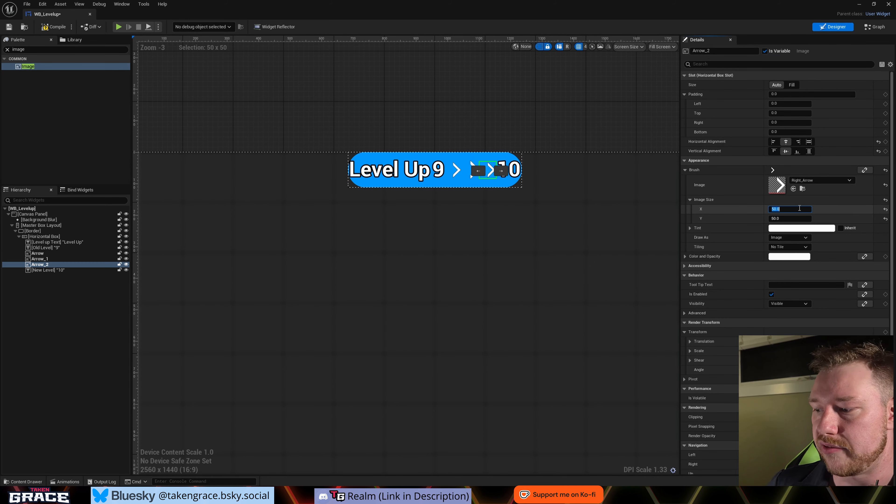
text(75)
key(Tab)
text(75)
key(Return)
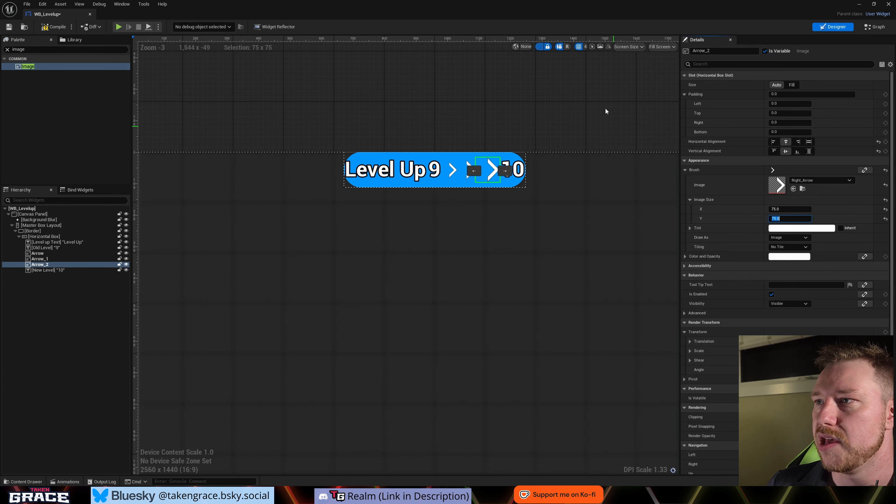
click(528, 239)
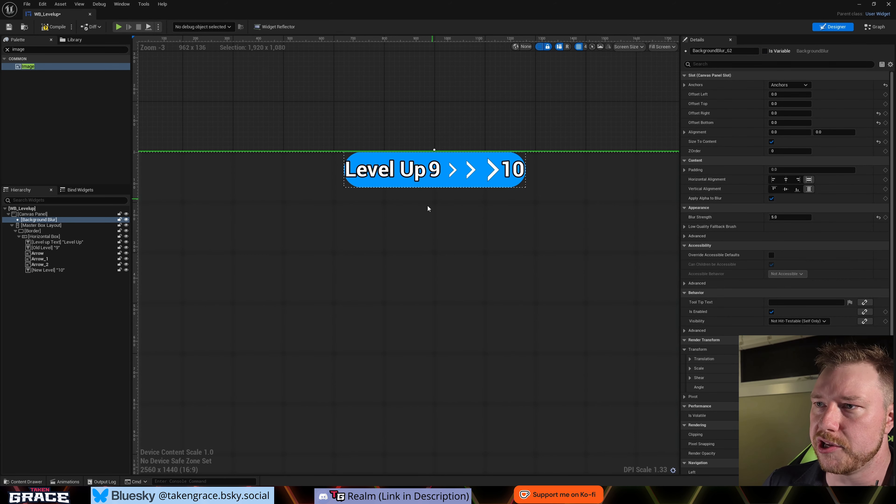
- Set the header Border's horizontal alignment to fill in its vertical box slot
scroll(483, 198, down, 2)
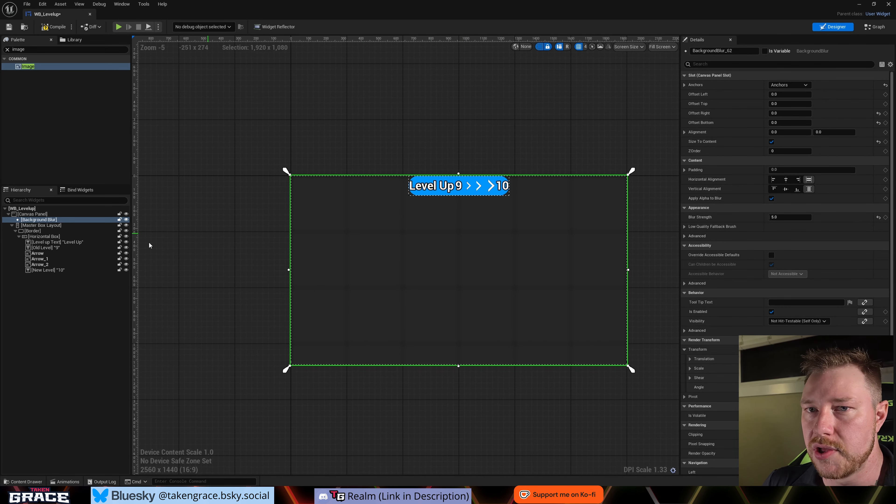
click(39, 231)
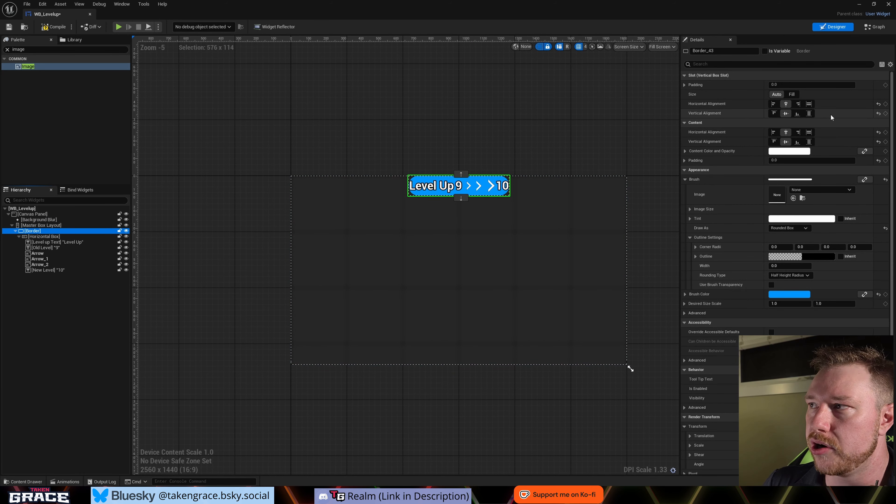
click(810, 104)
- Turn off Size To Content for the Master Box Layout
click(39, 226)
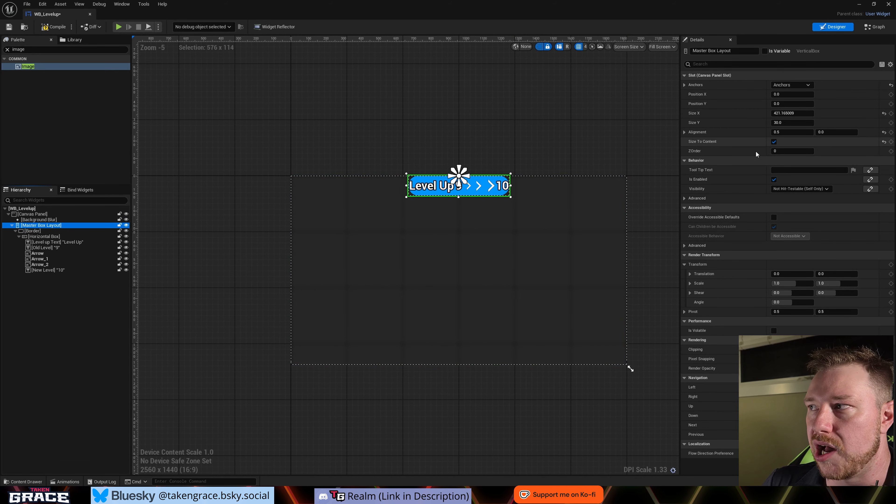
click(776, 141)
click(775, 142)
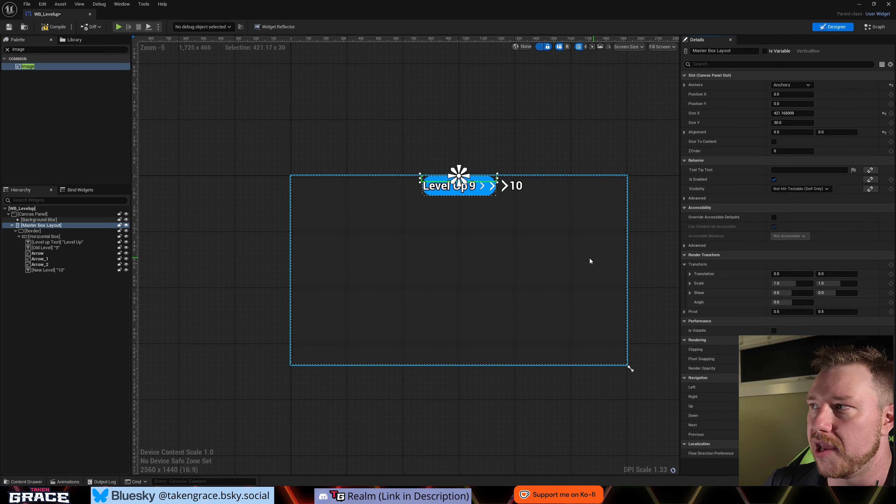
- Try a Size X of 2560 on the Master Box Layout and compare the header's width with the canvas edges
drag(790, 113, 875, 113)
click(793, 113)
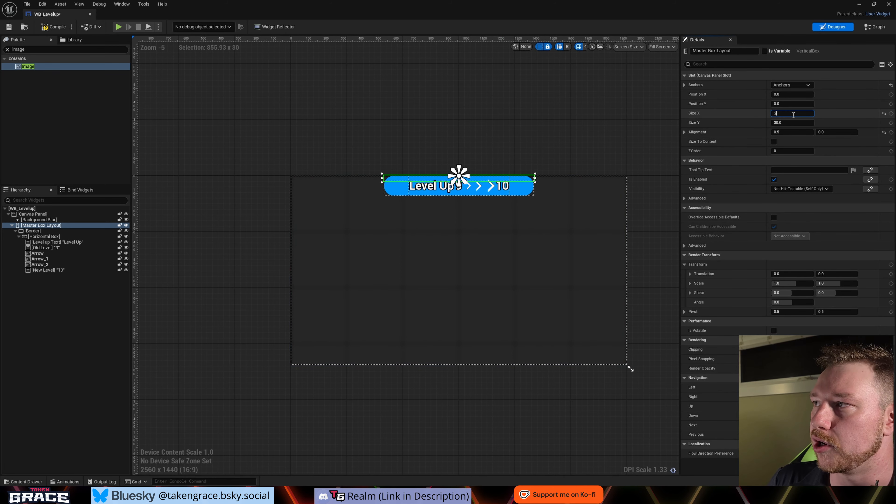
key(Return)
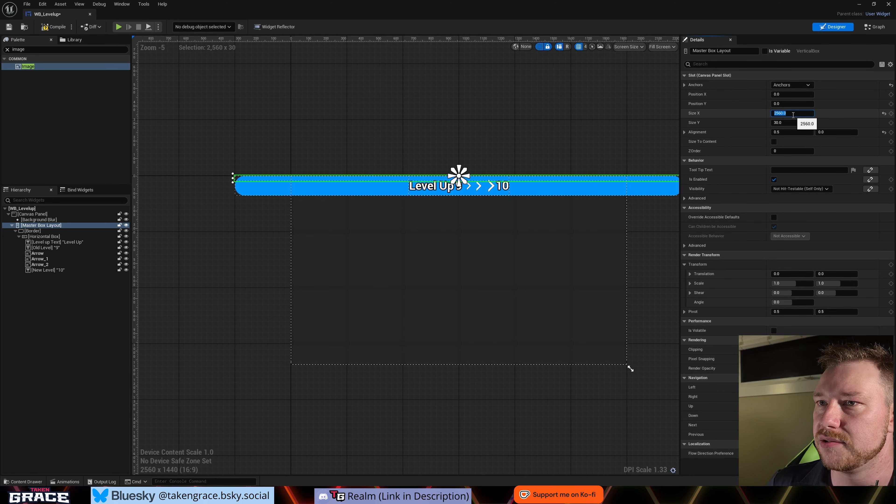
right_drag(625, 325, 549, 320)
scroll(554, 327, down, 1)
click(555, 353)
click(556, 353)
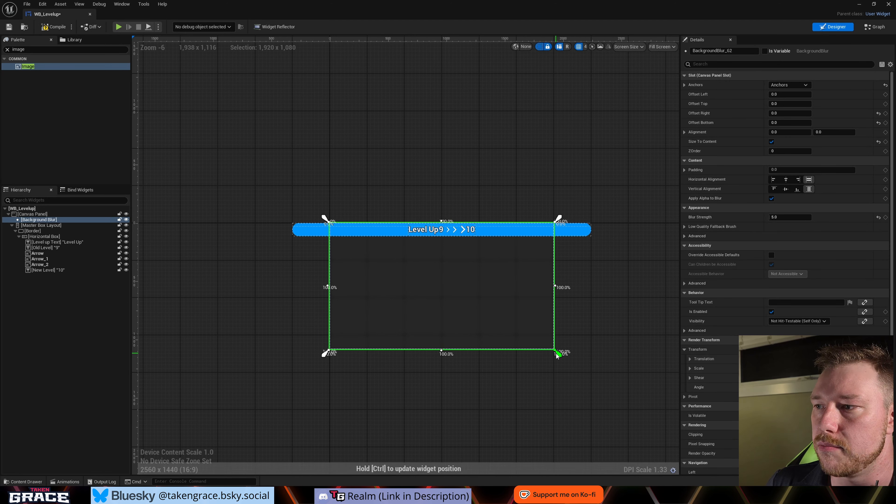
click(544, 376)
drag(558, 353, 556, 354)
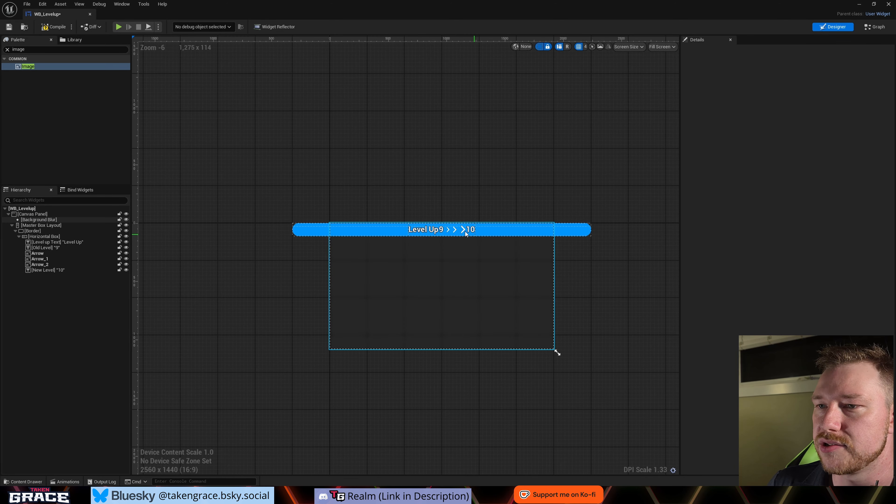
- Set the Master Box Layout's Size X to 1920 so the header matches the canvas width
click(41, 225)
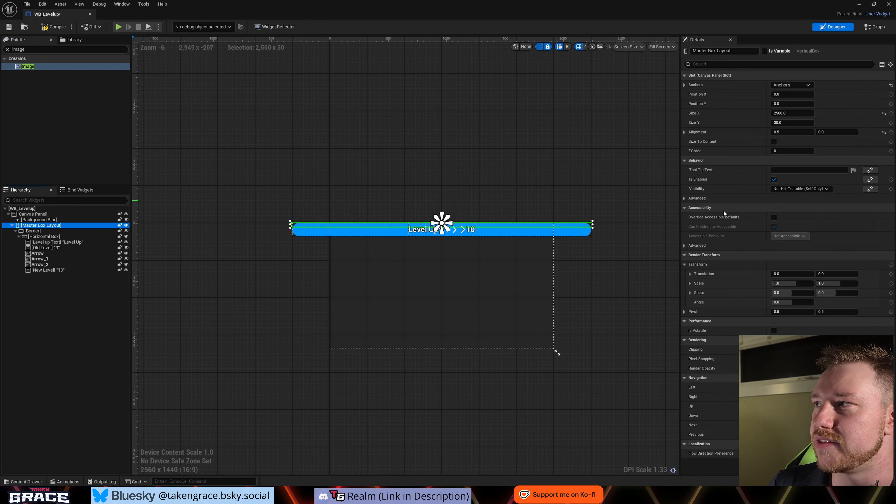
click(797, 114)
text(1920)
key(Return)
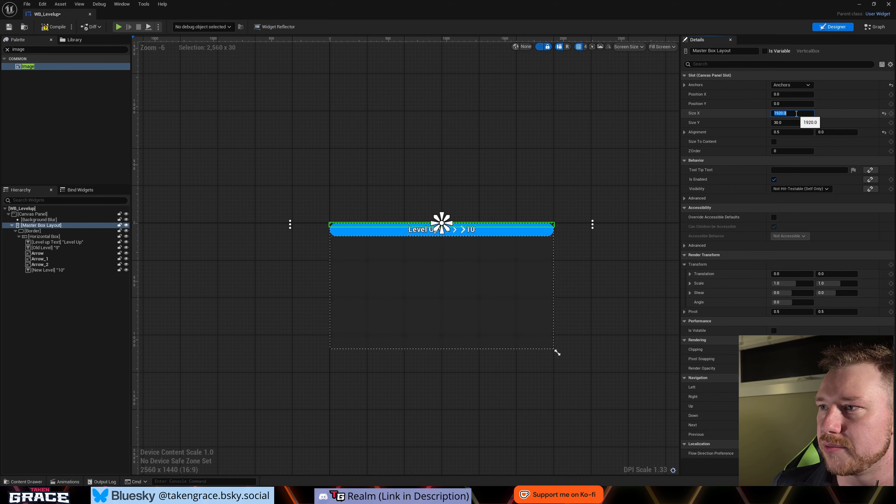
scroll(403, 262, up, 3)
scroll(403, 262, down, 1)
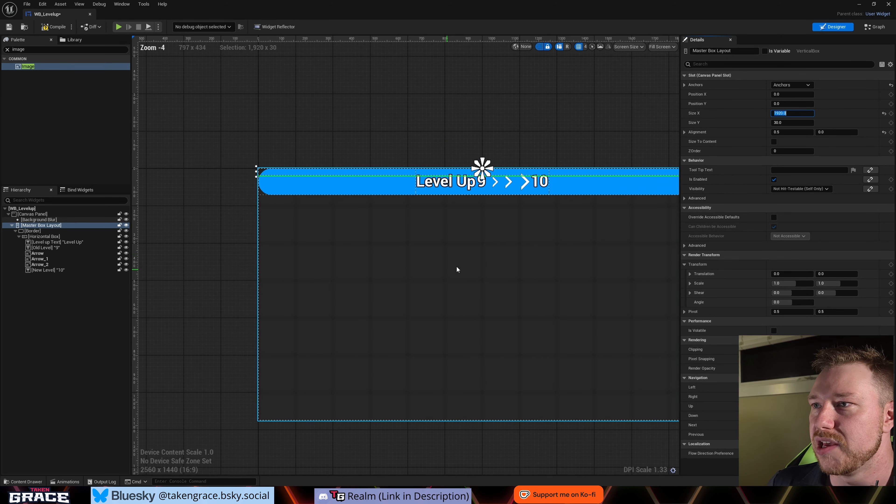
right_drag(470, 261, 450, 270)
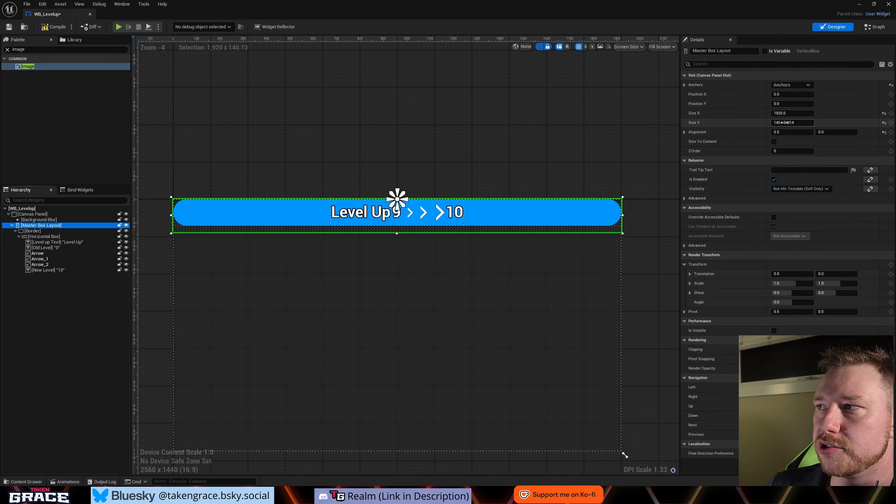
- Enlarge the Master Box Layout's height to about 240 and make the Border fill it, with vertical alignment and slot size set to fill
mouse_move(792, 122)
mouse_down()
mouse_move(775, 123)
mouse_move(811, 122)
mouse_move(779, 123)
mouse_move(790, 123)
mouse_up()
click(42, 231)
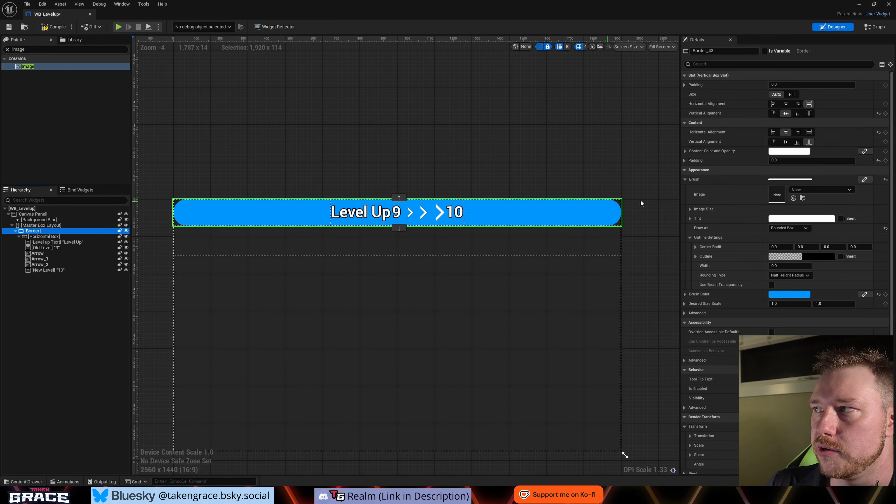
click(810, 113)
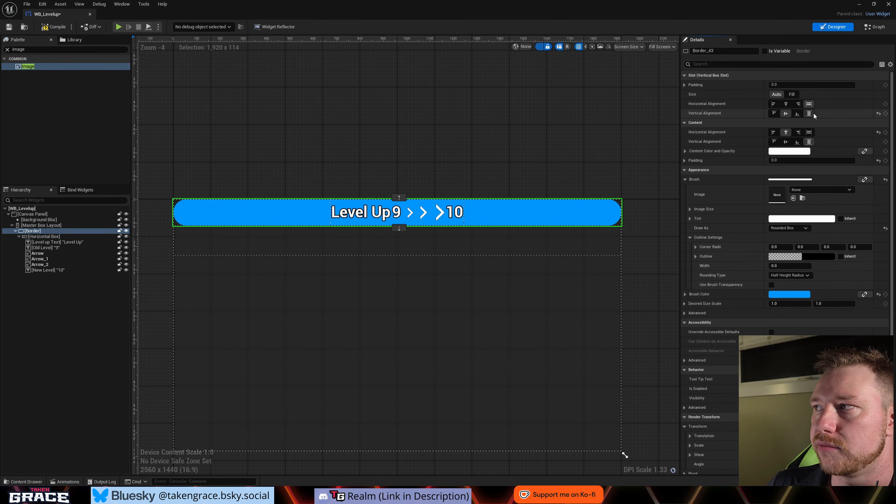
click(792, 94)
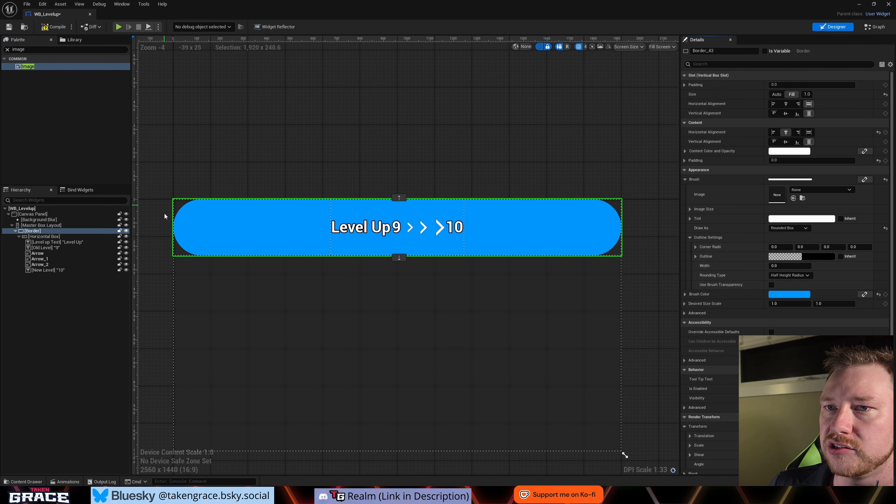
- Set the Master Box Layout's Size Y to 150
click(40, 225)
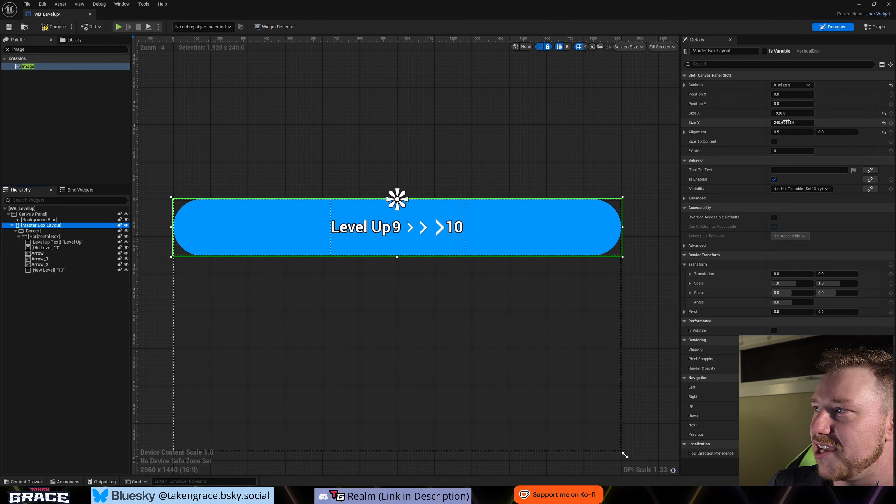
drag(795, 123, 769, 123)
text(150)
key(Return)
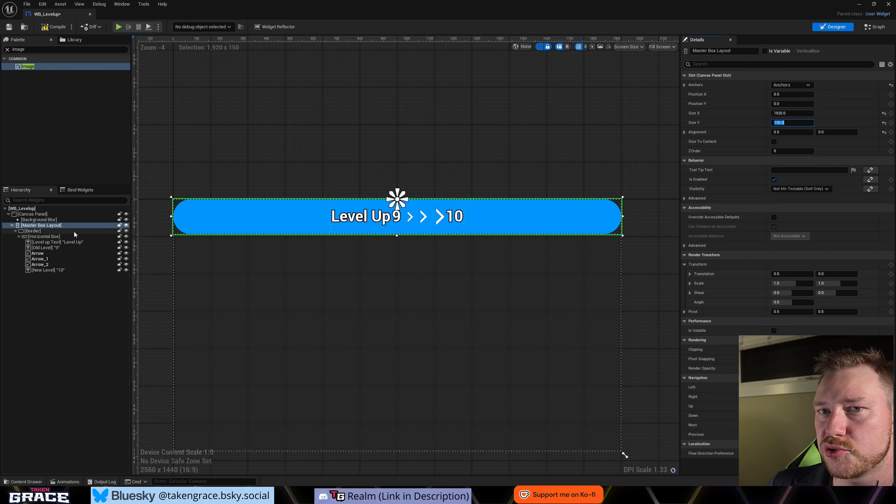
- Try an outline width of 10 on the header Border and reset it to 0
click(47, 232)
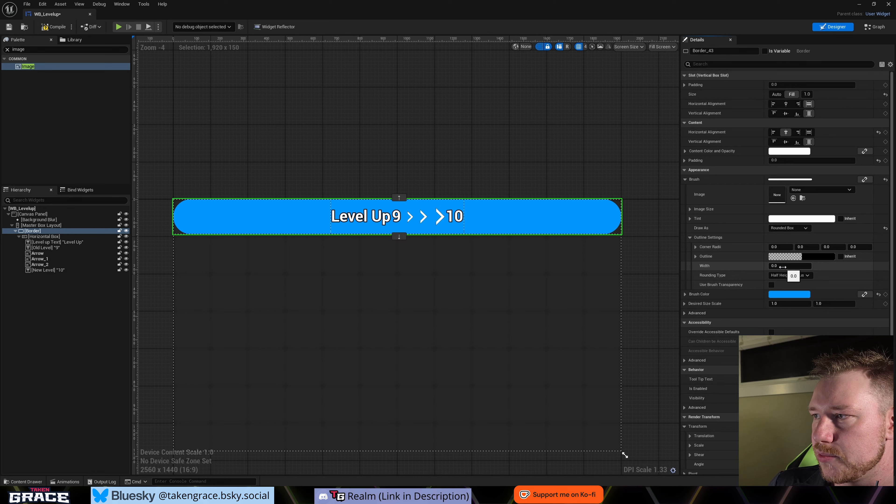
click(776, 267)
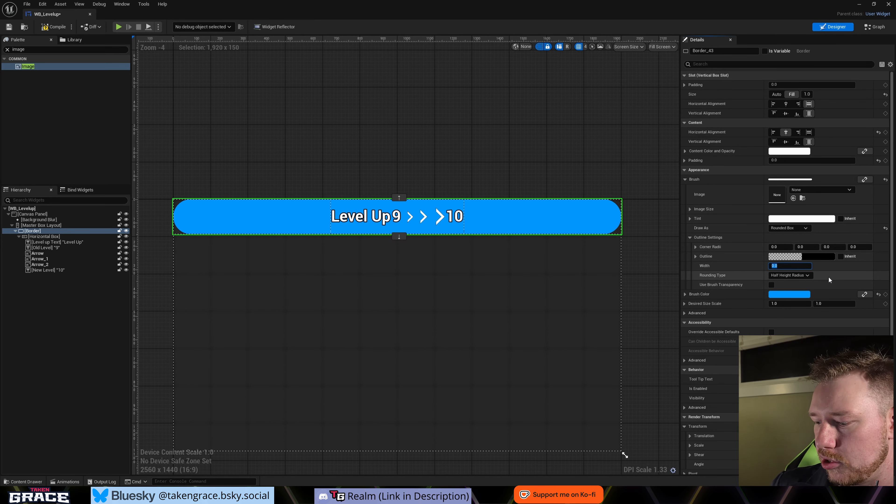
text(10)
key(Return)
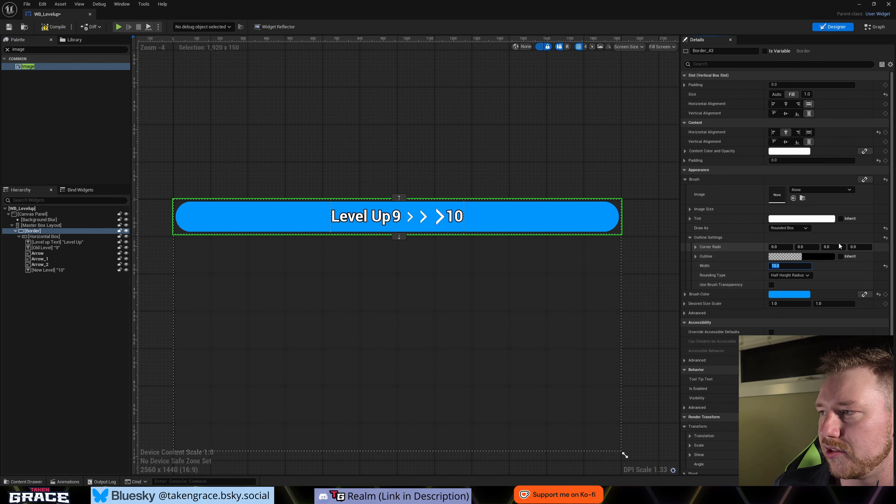
text(0)
key(Return)
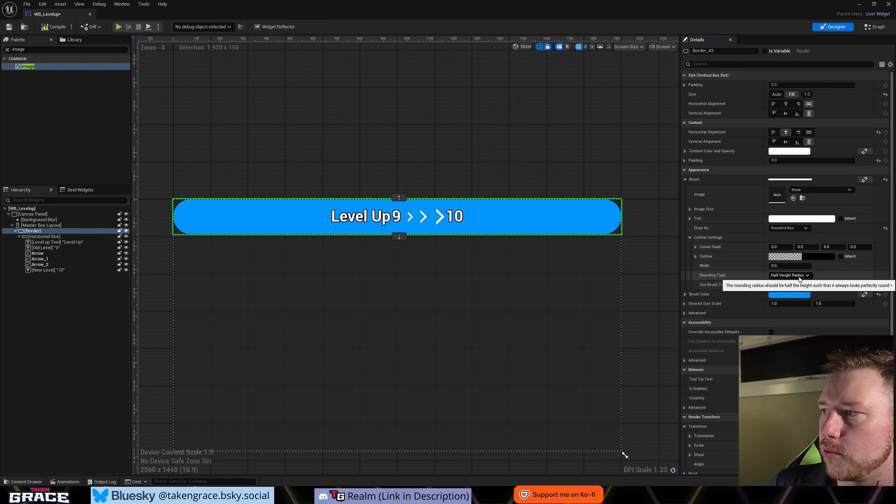
- Switch the Border's rounding type to Fixed Radius and set all four corner radii to 25
click(782, 248)
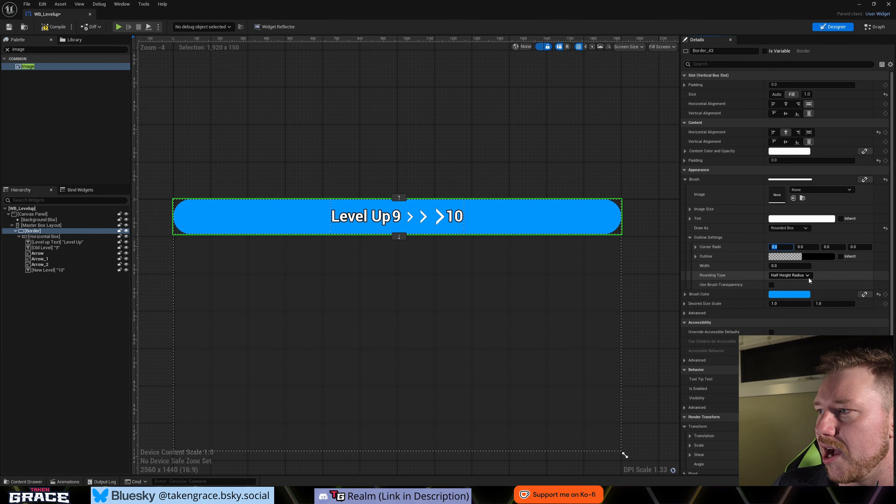
click(805, 276)
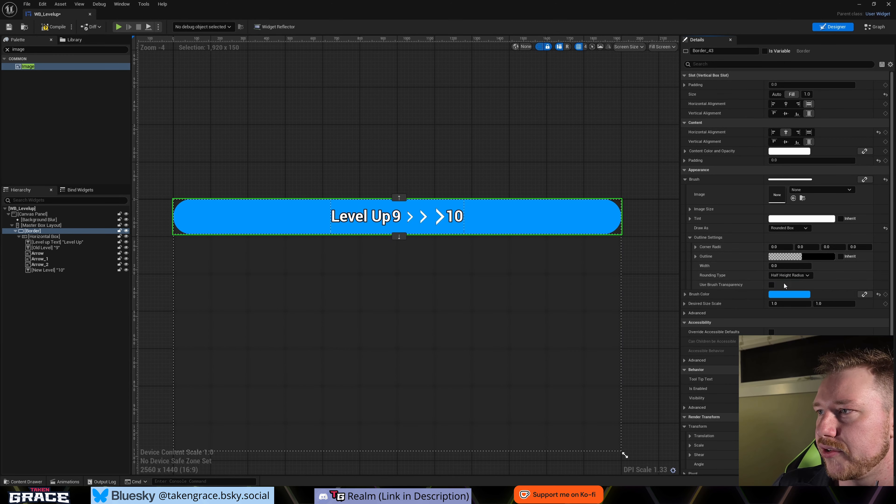
click(784, 283)
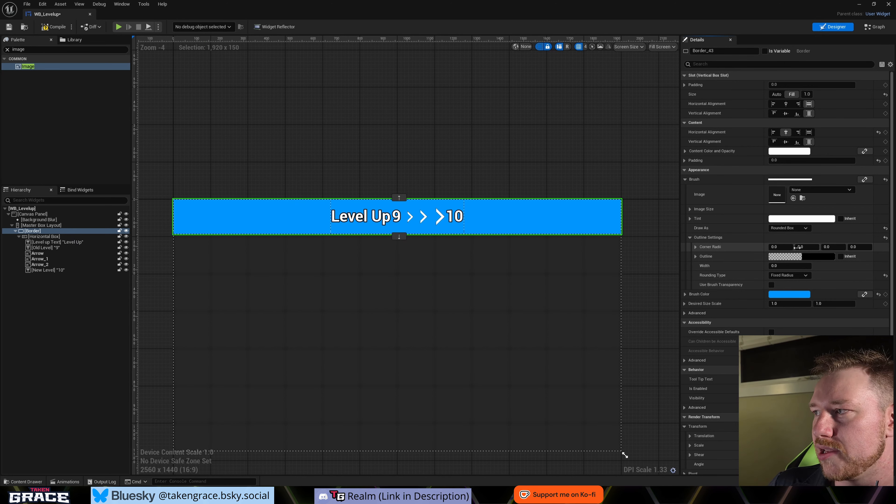
drag(781, 247, 802, 246)
click(781, 249)
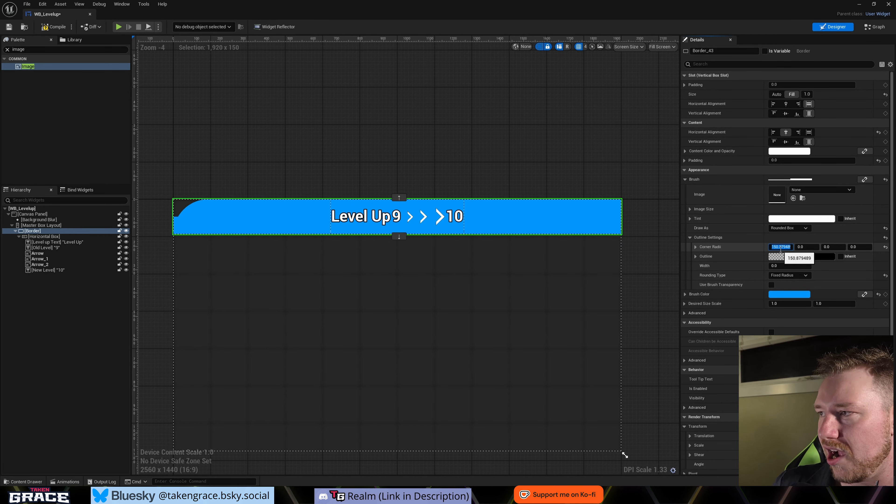
text(0)
key(Return)
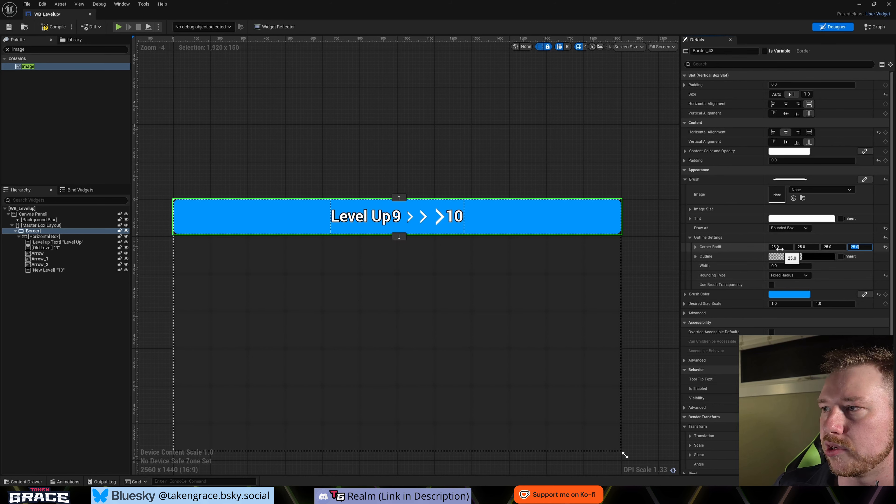
- Deselect all widgets and turn off the dashed outlines in the designer view
click(300, 353)
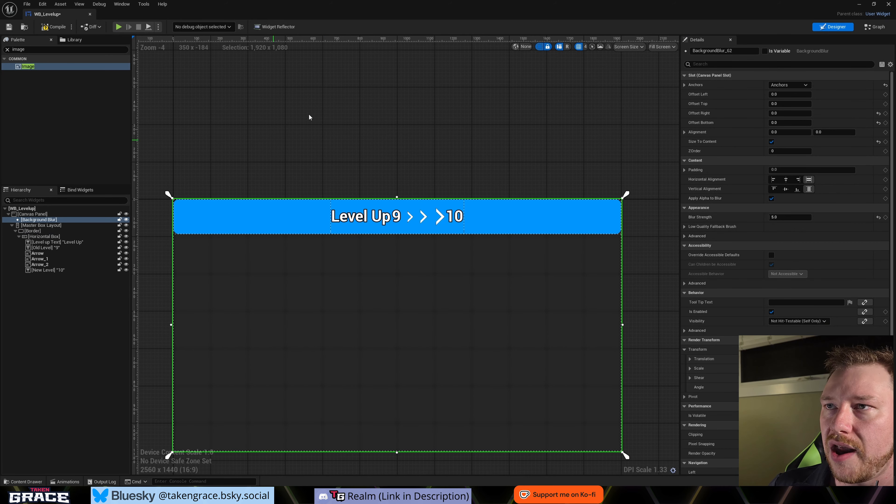
click(324, 148)
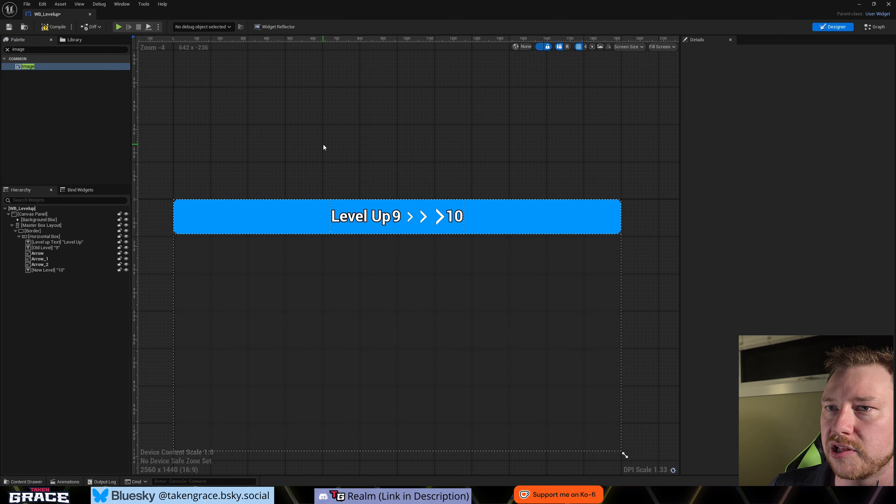
click(541, 48)
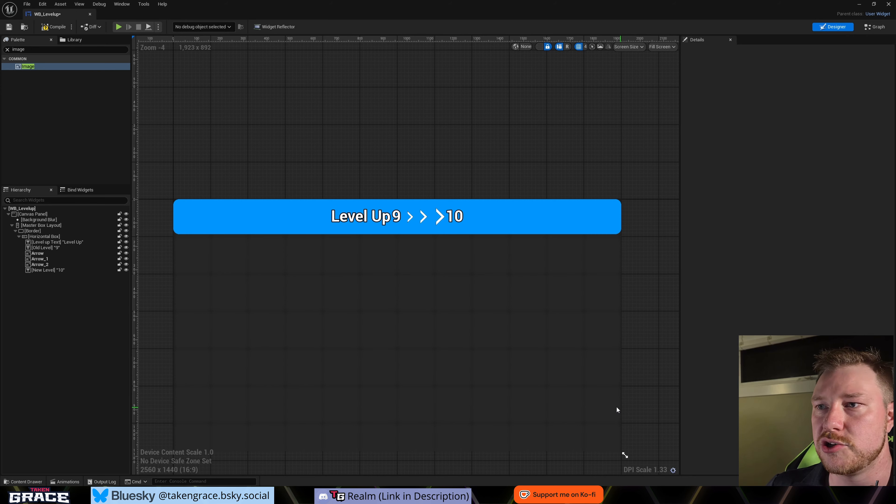
- Try shifting the Master Box Layout horizontally and reset its Position X to 0
scroll(659, 283, down, 1)
click(38, 226)
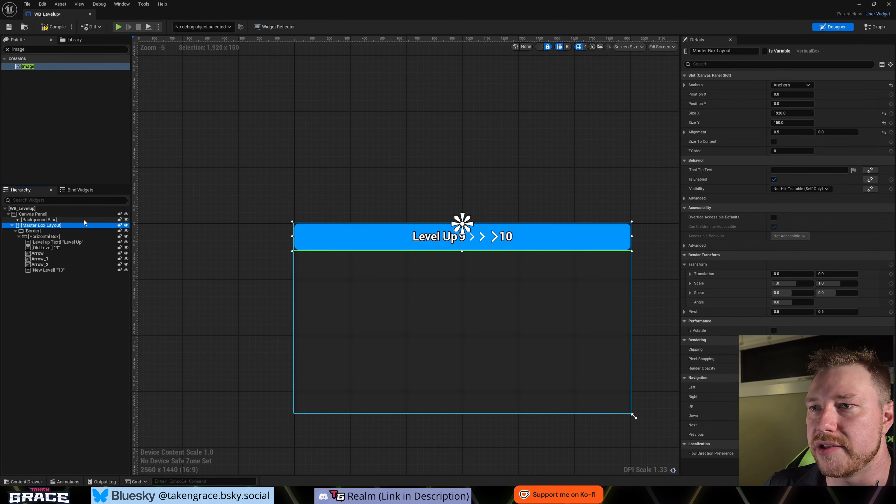
scroll(426, 253, down, 1)
scroll(459, 276, up, 2)
scroll(459, 276, down, 2)
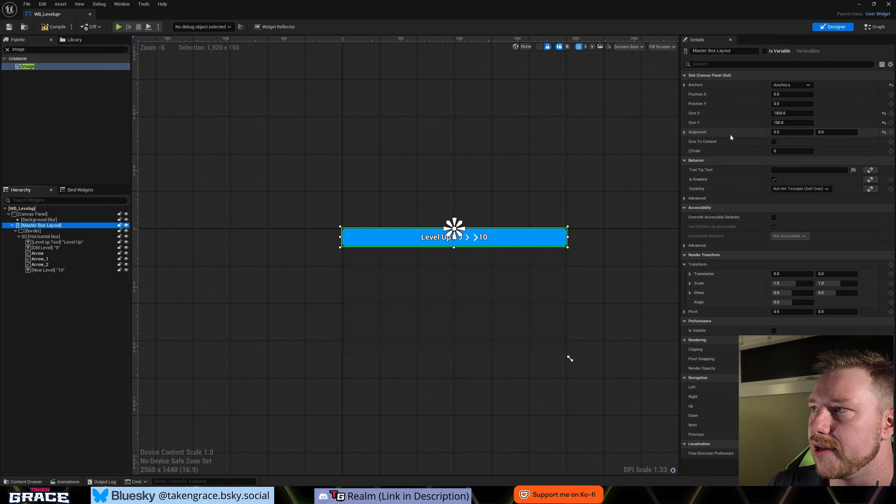
click(786, 94)
mouse_move(787, 94)
mouse_down()
mouse_move(752, 94)
mouse_move(791, 94)
mouse_up()
click(787, 96)
text(0)
key(Return)
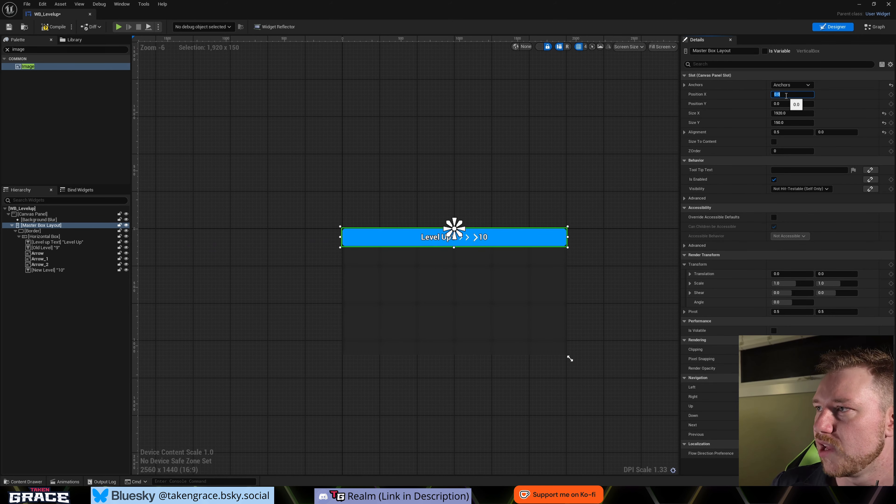
- Try a vertical alignment of 5 on the Master Box Layout and reset it to 0
click(684, 133)
click(683, 132)
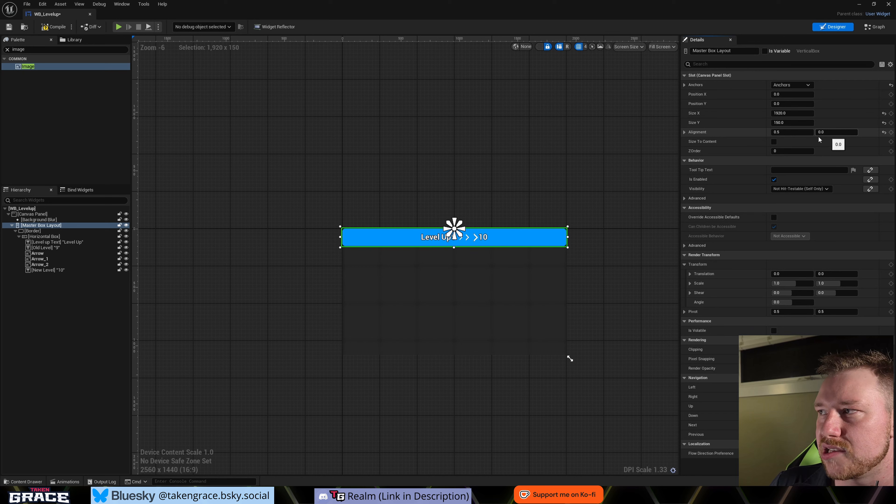
text(5)
key(Return)
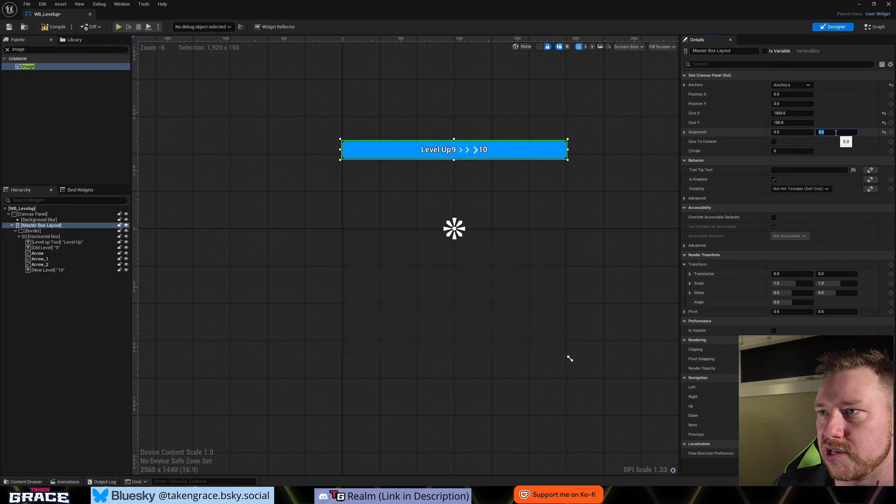
click(835, 144)
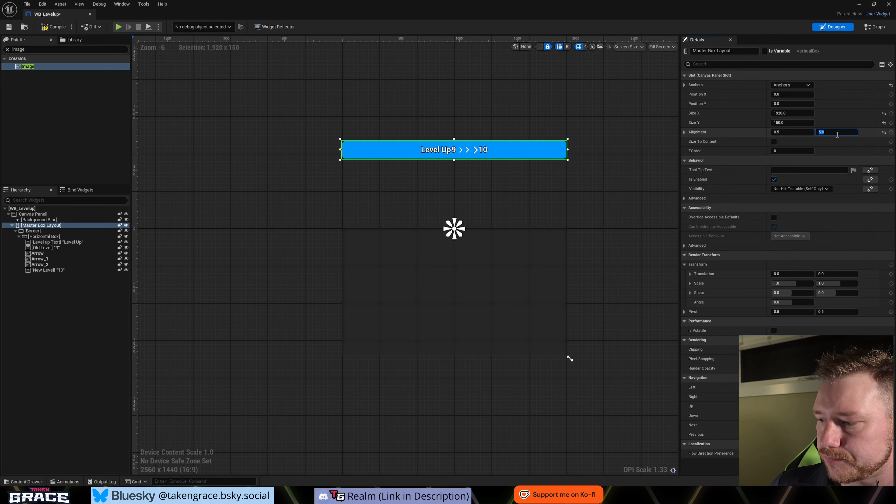
text(0)
key(Return)
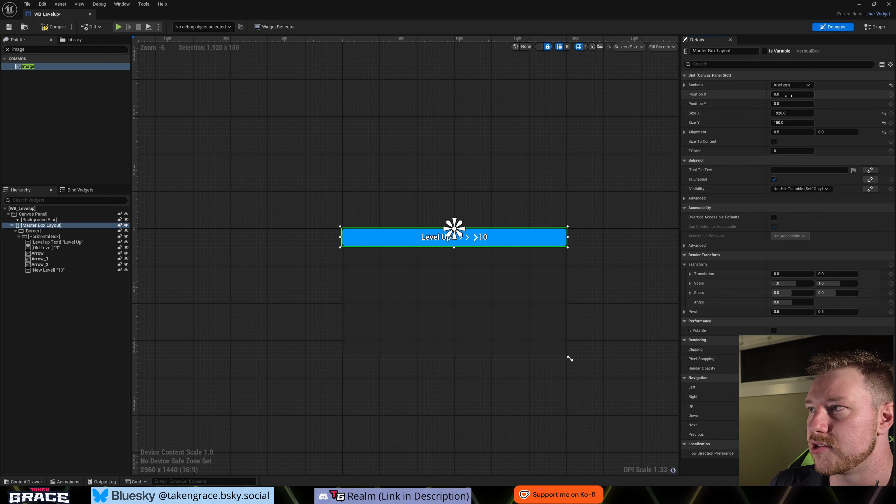
- Move the Master Box Layout down, trying a Position Y of 200 and settling on 150
drag(790, 103, 826, 103)
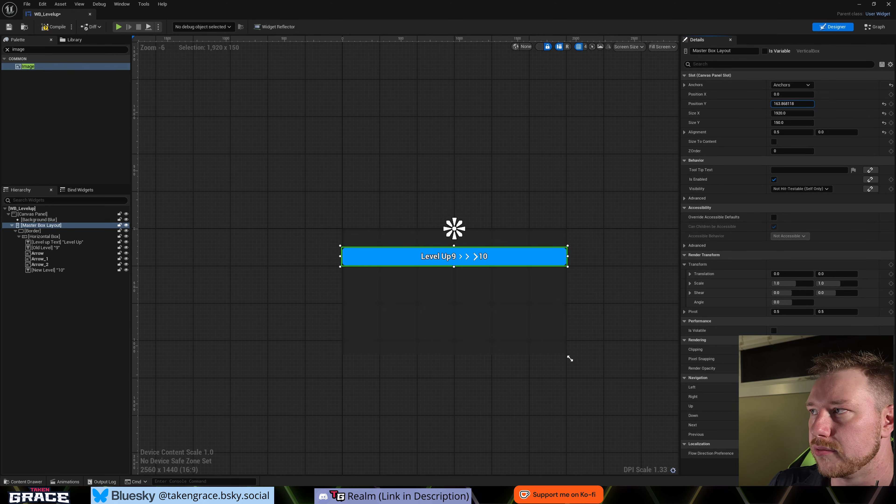
click(792, 102)
text(200)
key(Return)
scroll(527, 280, up, 1)
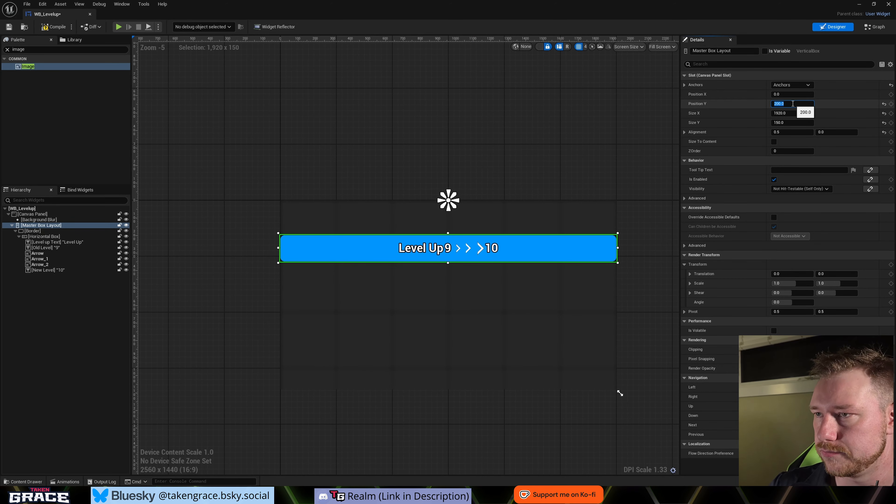
text(150)
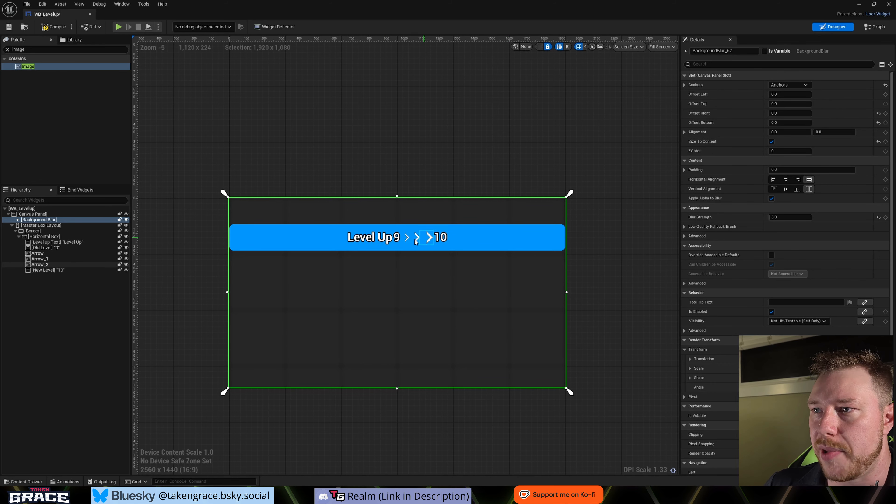
- Give the Level Up text a right padding of 20 and a font size of 75
scroll(419, 245, up, 3)
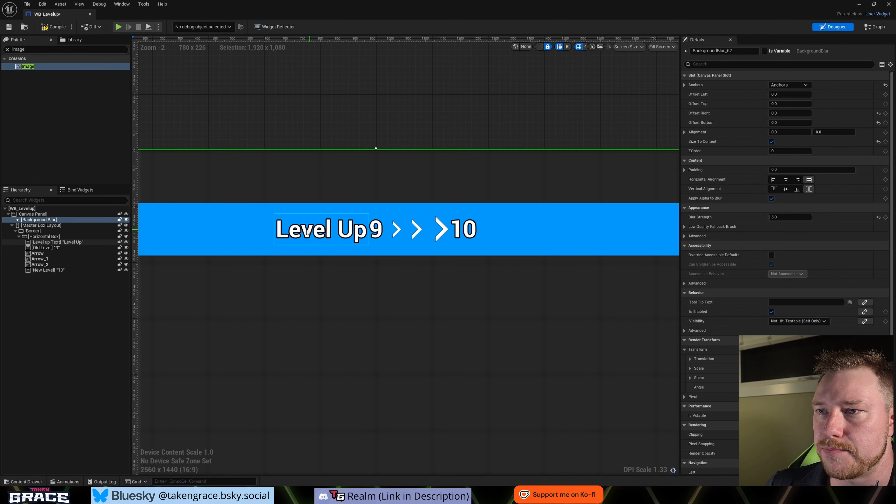
click(304, 236)
scroll(307, 237, down, 2)
scroll(308, 237, down, 1)
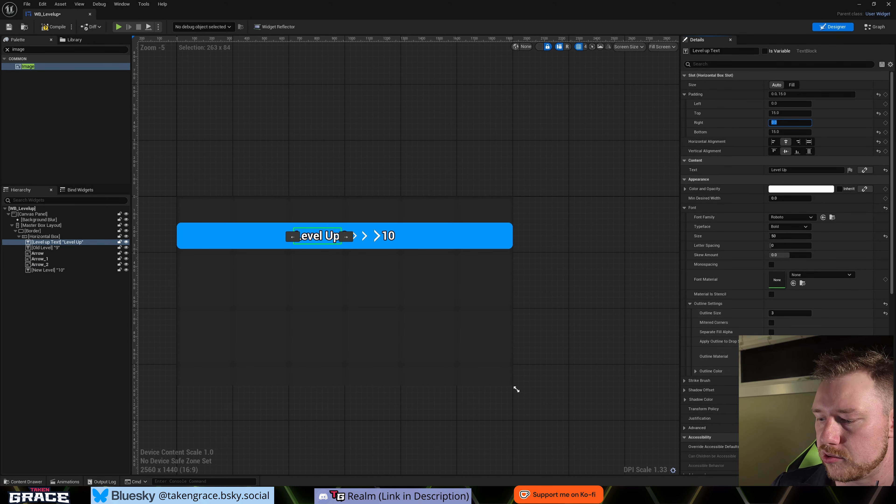
text(20)
key(Return)
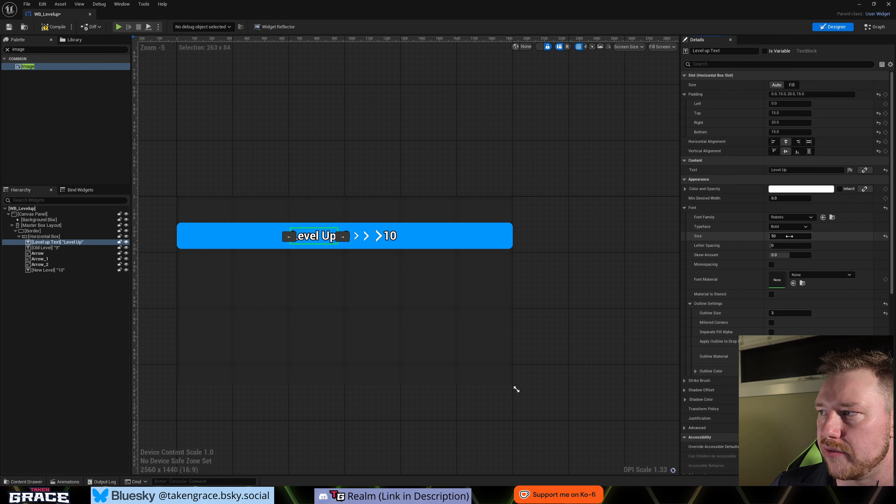
text(75)
key(Return)
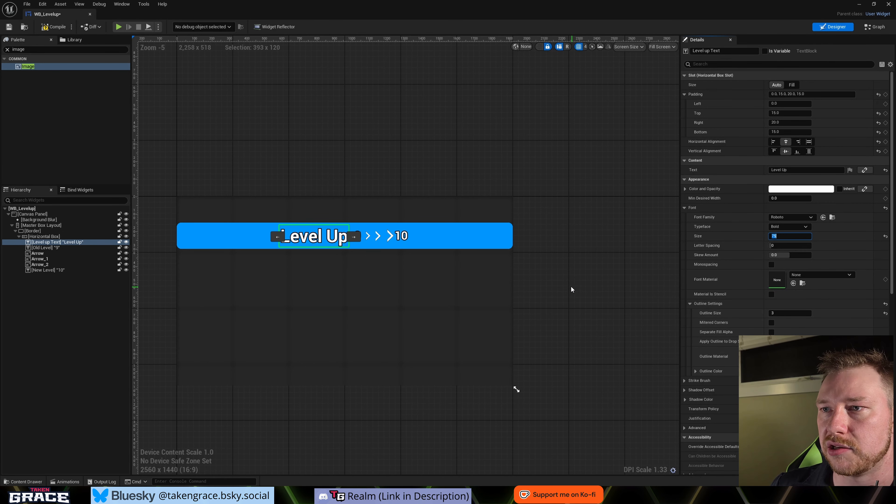
click(571, 287)
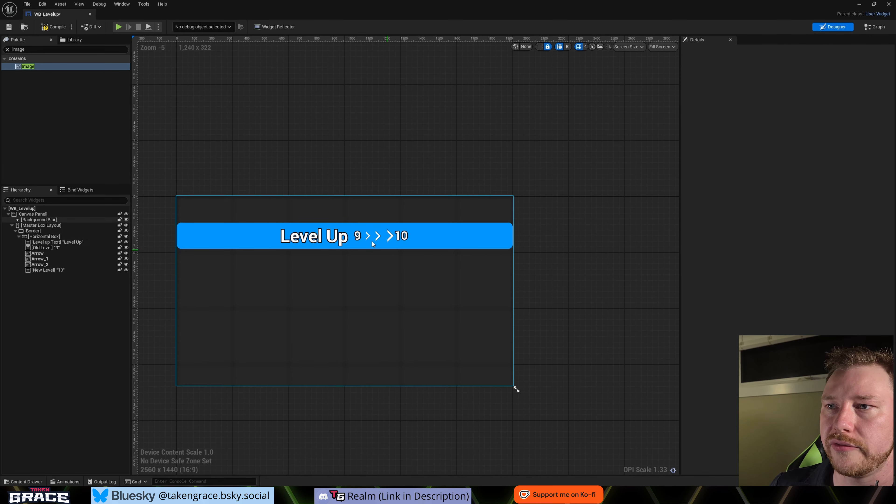
- Darken the colour of the Old Level text "9" from white to grey
click(357, 237)
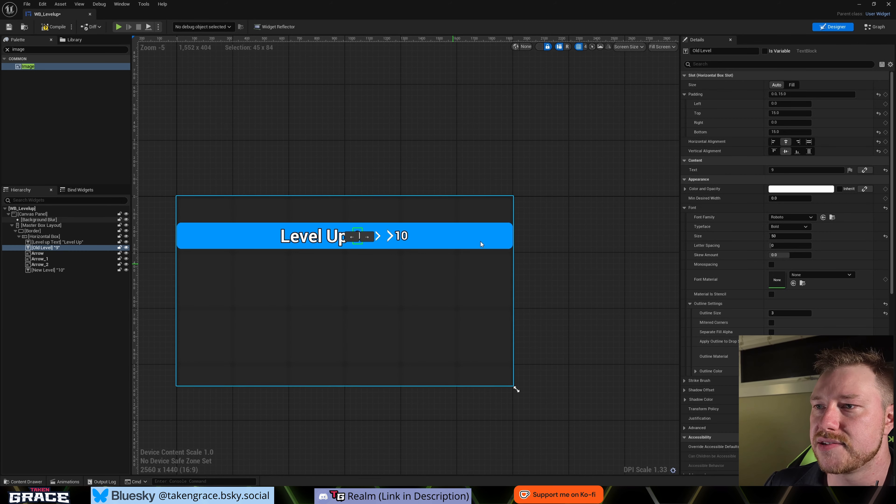
click(794, 189)
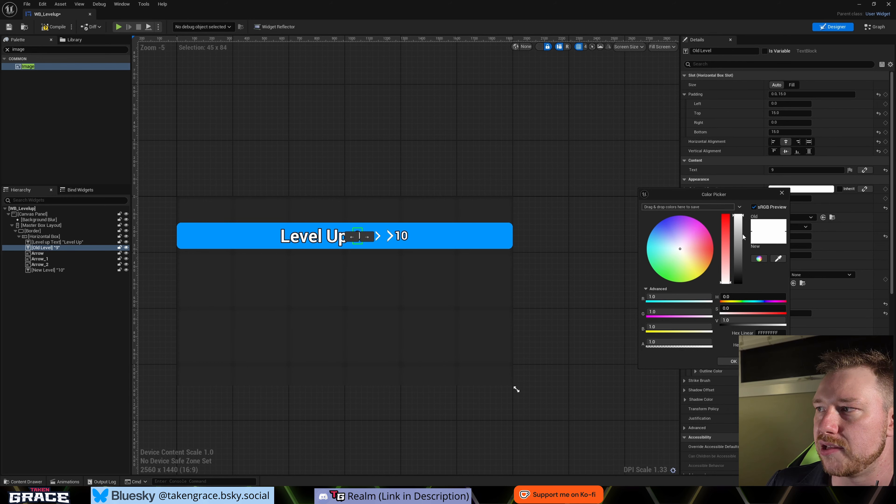
drag(743, 237, 738, 266)
click(733, 361)
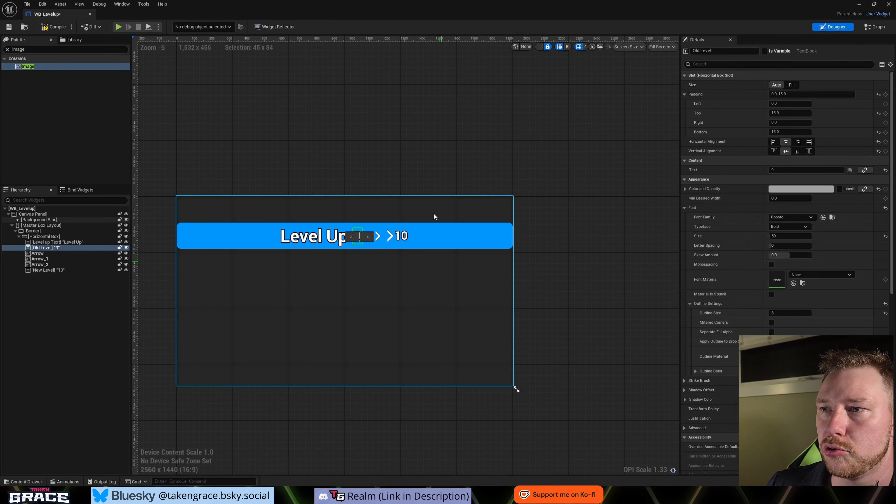
click(414, 275)
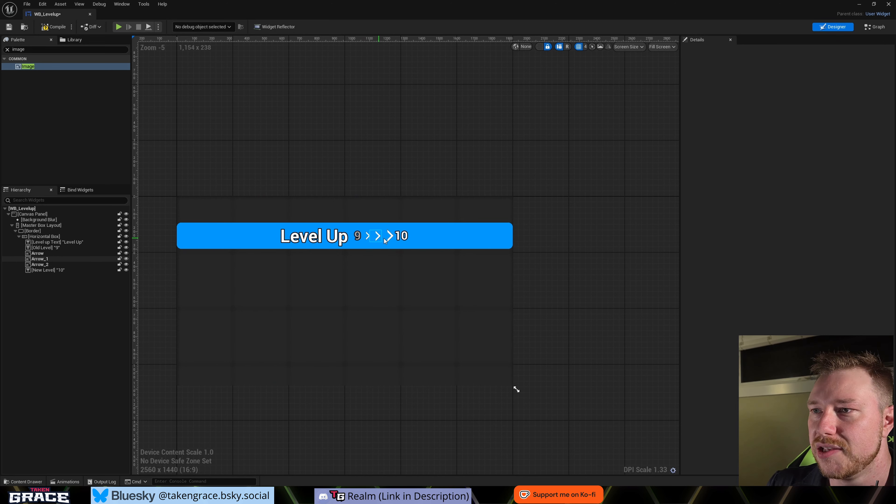
- Set the Old Level text's right padding to 20
click(356, 238)
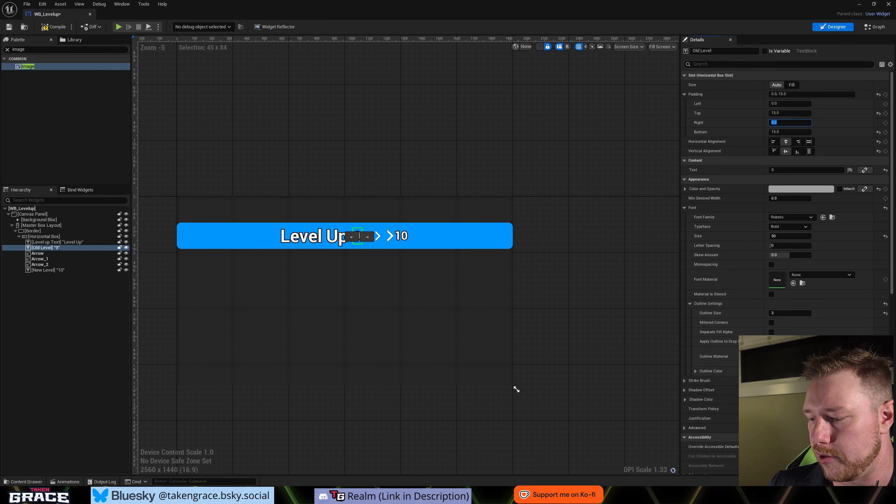
key(Return)
click(508, 179)
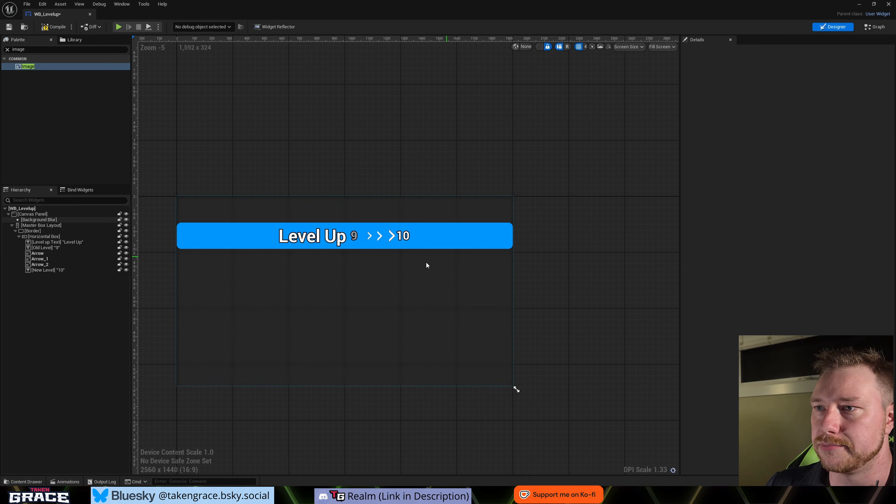
- Try a bottom padding of 5 on the Old Level text, settle on 0, and set its right padding to 10
click(352, 233)
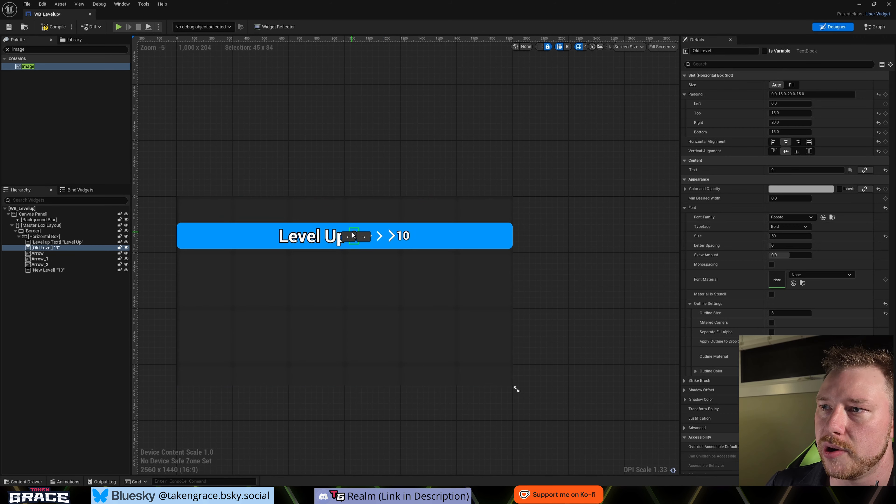
click(784, 131)
text(5)
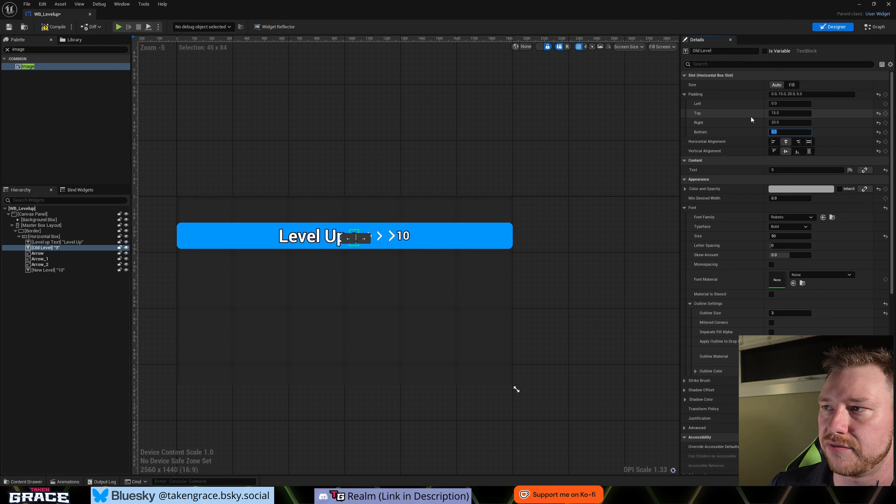
key(Return)
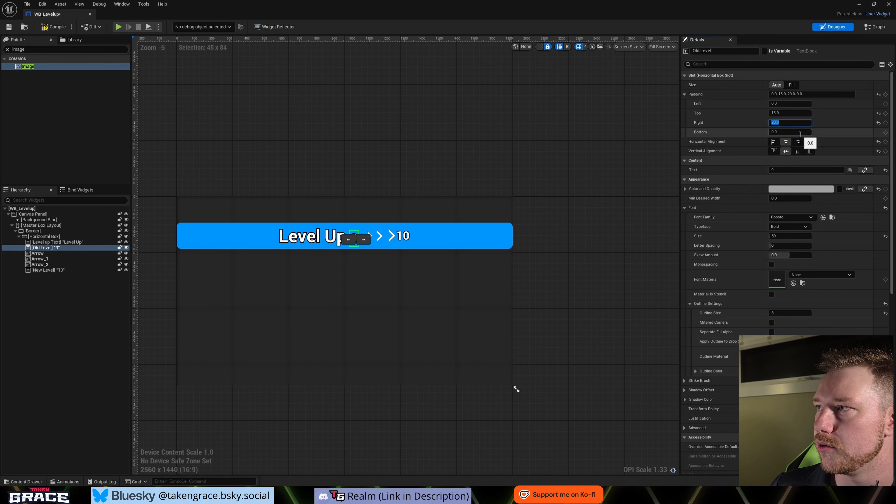
text(10)
key(Return)
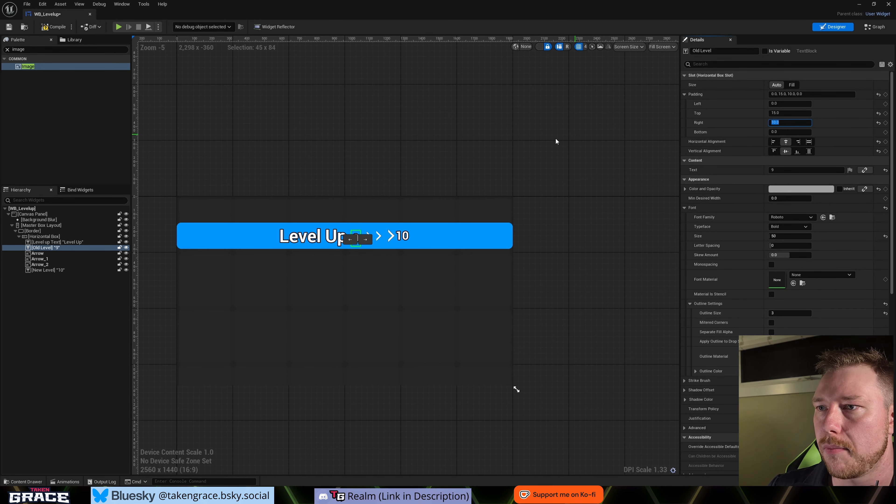
click(556, 137)
- Try a top padding of 10 on the Old Level text and settle on 0
click(362, 242)
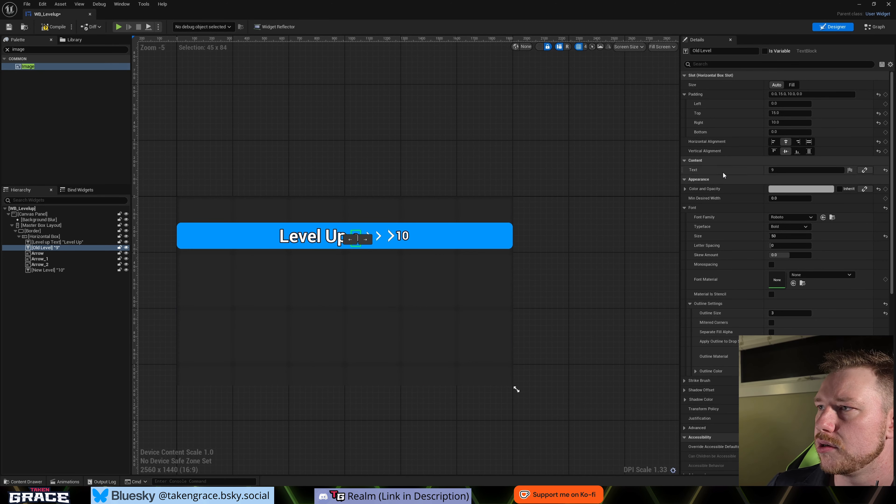
click(791, 113)
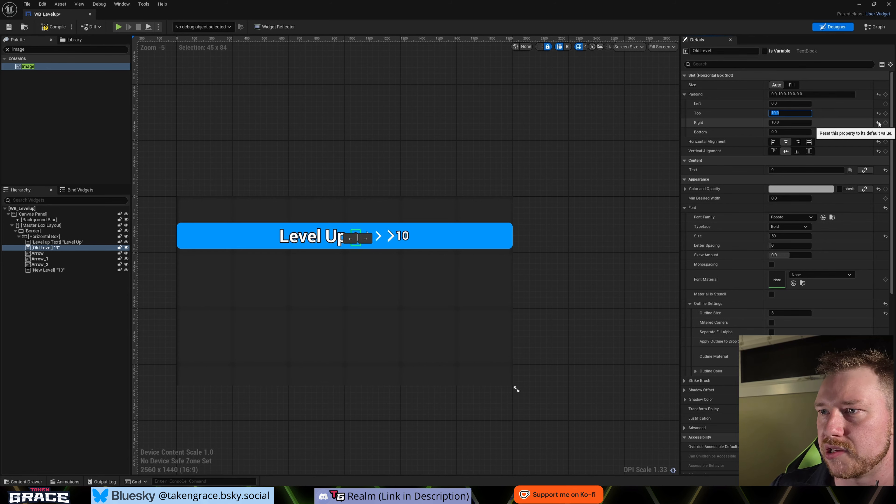
click(607, 152)
click(359, 240)
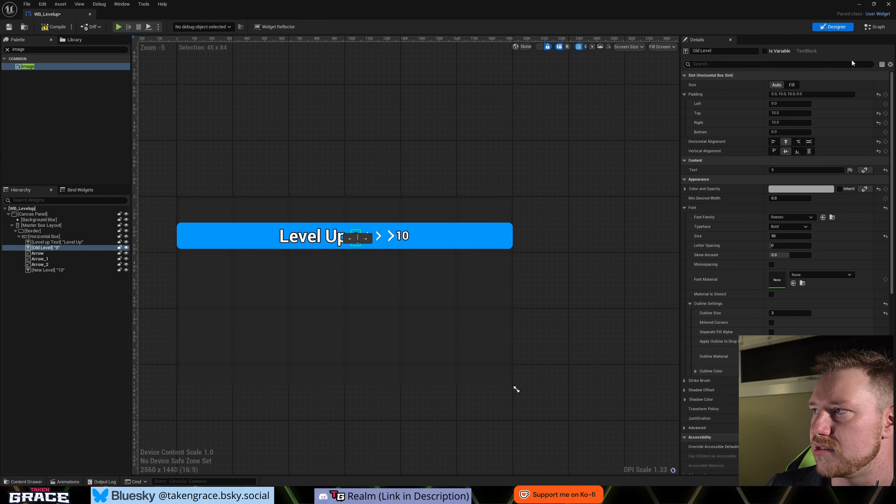
click(771, 113)
key(Return)
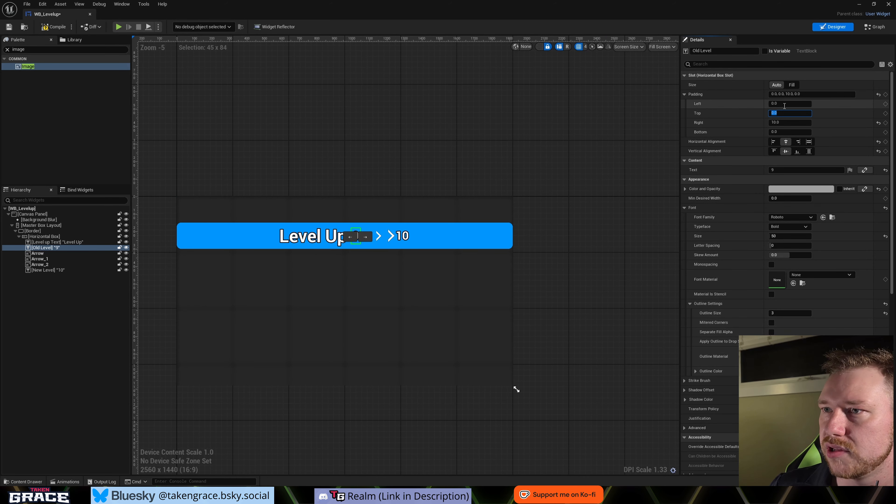
click(551, 173)
click(355, 240)
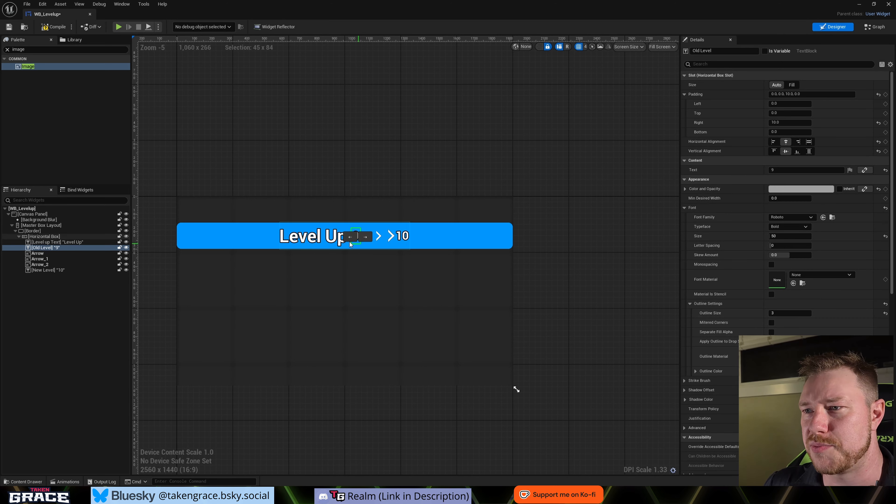
click(382, 188)
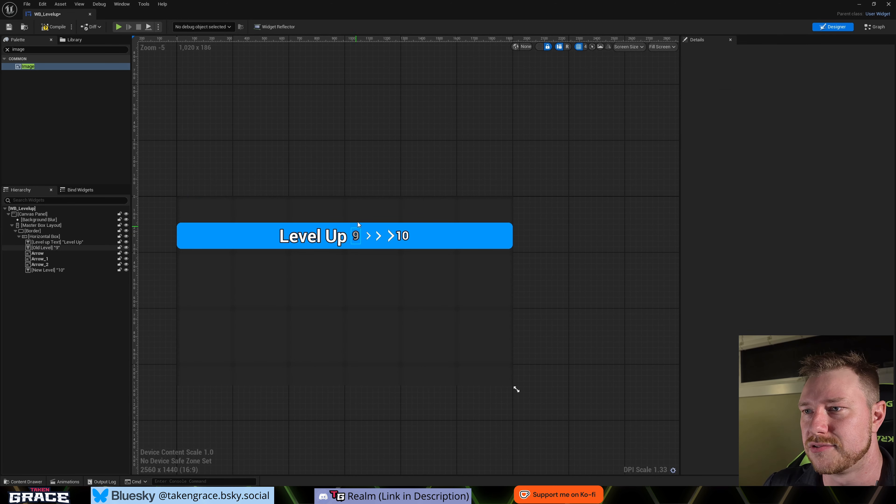
- Set the font size of the New Level text "10" to 75
click(402, 236)
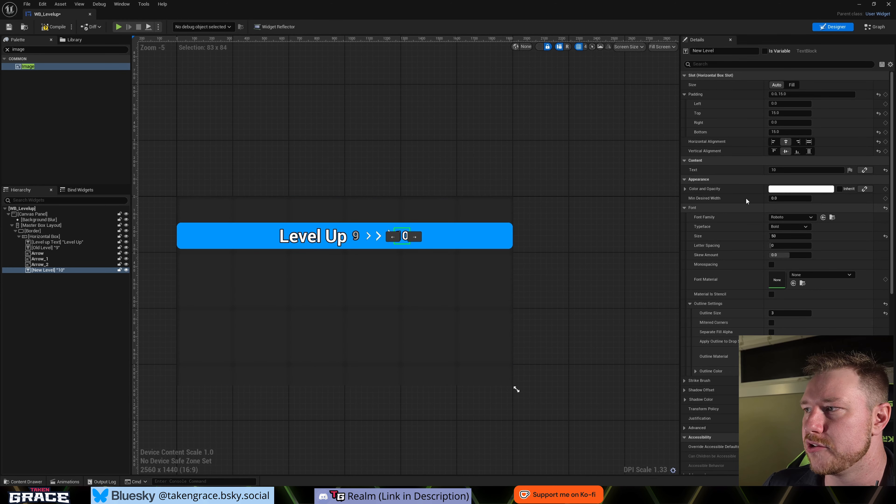
click(776, 236)
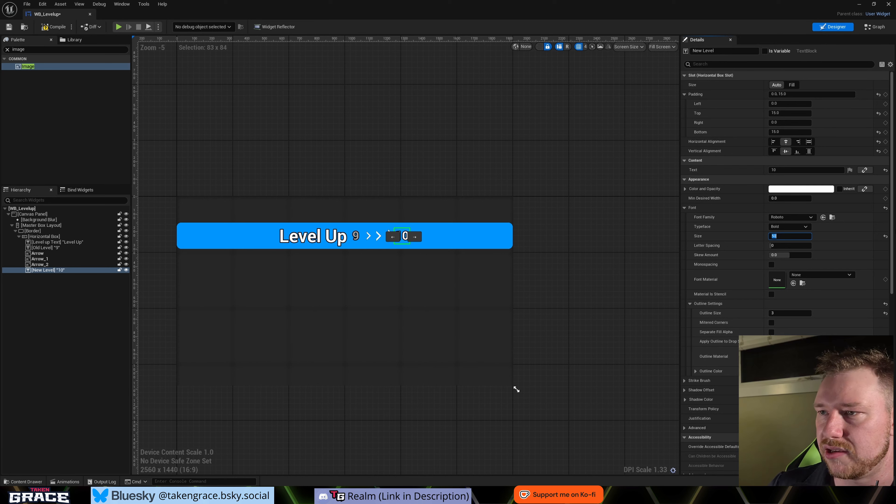
text(75)
key(Return)
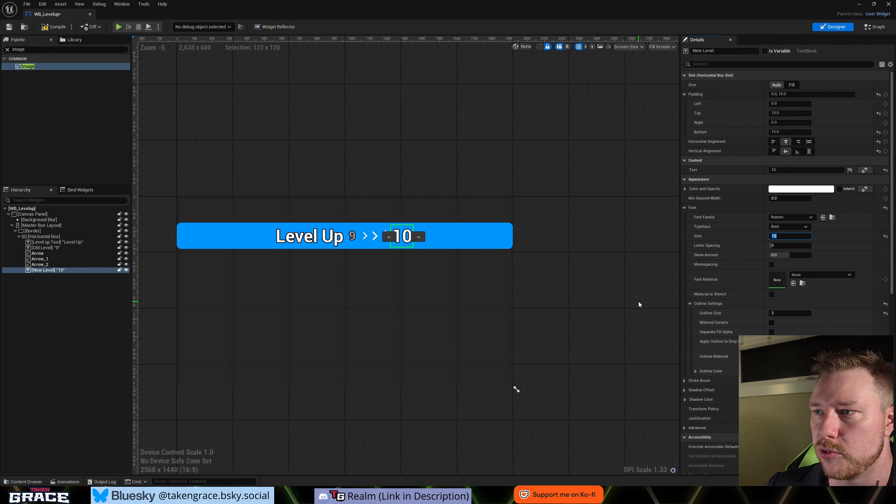
- Colour the New Level text light green and set its left padding to 15
click(799, 190)
click(669, 281)
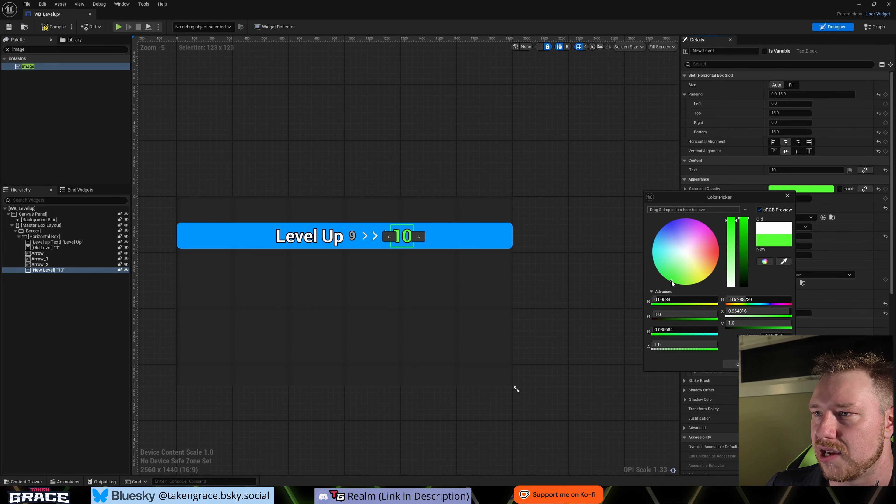
mouse_move(732, 226)
mouse_down()
mouse_move(734, 249)
mouse_move(734, 240)
mouse_up()
click(744, 365)
click(551, 329)
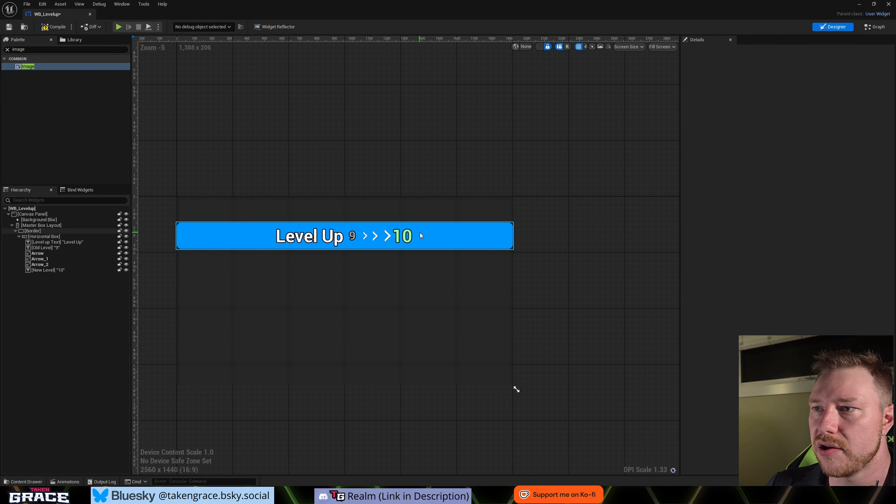
click(407, 236)
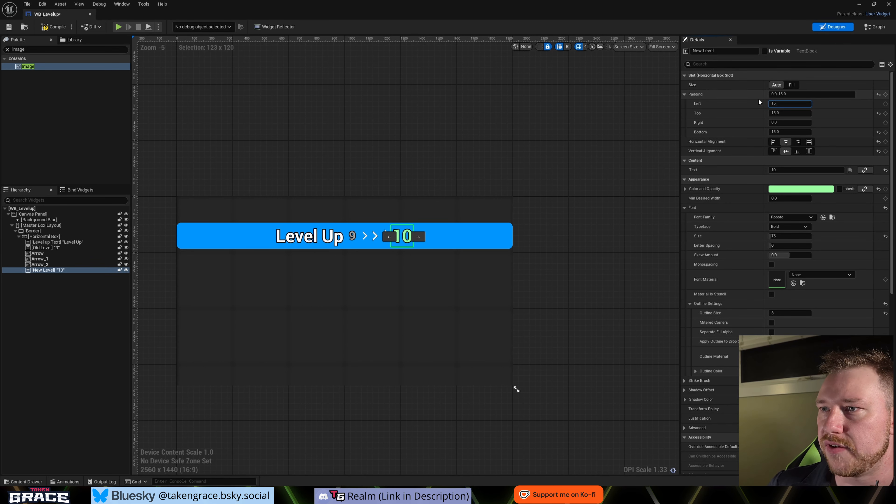
click(627, 267)
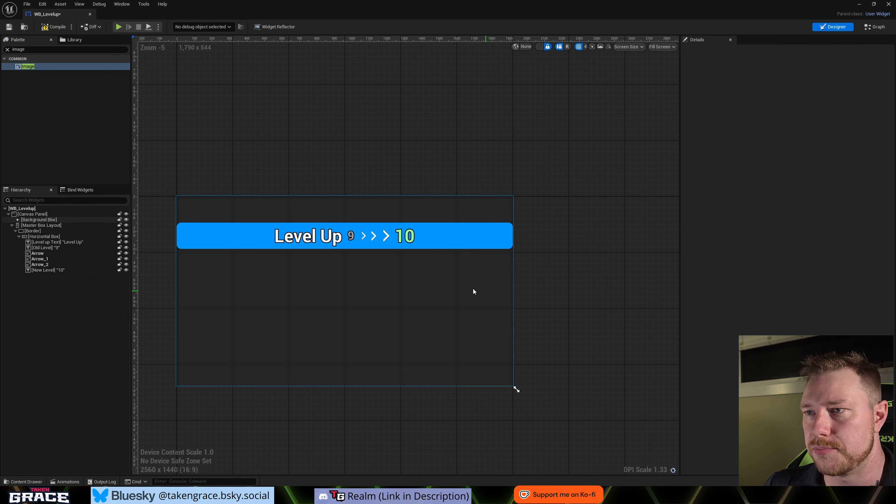
- Set the image size of the first arrow after the old level to 40 by 40
scroll(384, 261, up, 3)
right_drag(365, 251, 448, 276)
click(440, 232)
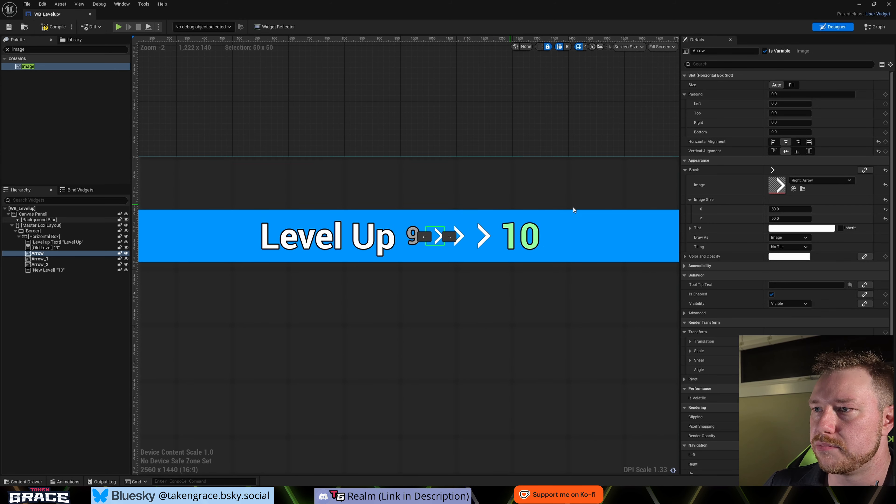
click(781, 210)
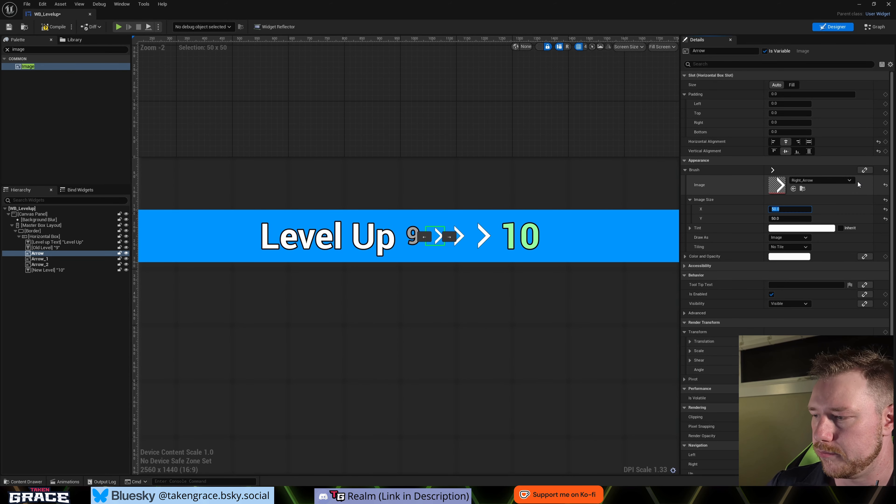
text(40)
key(Tab)
text(40)
key(Return)
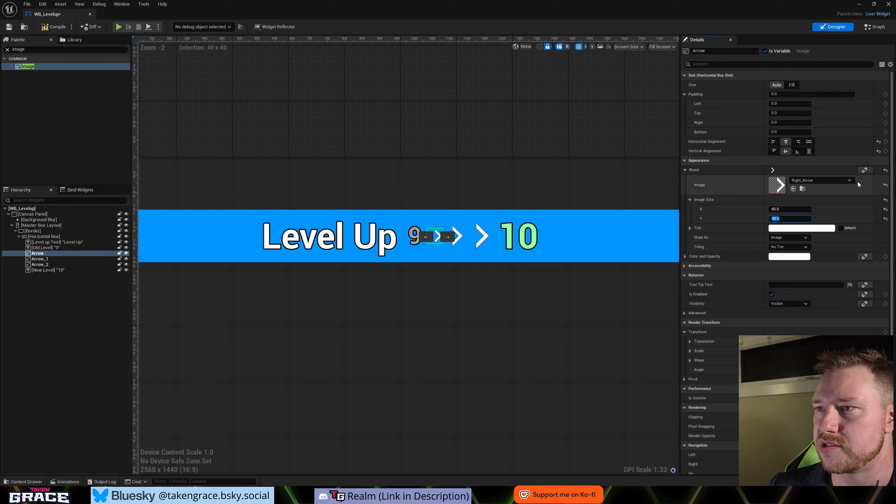
click(519, 112)
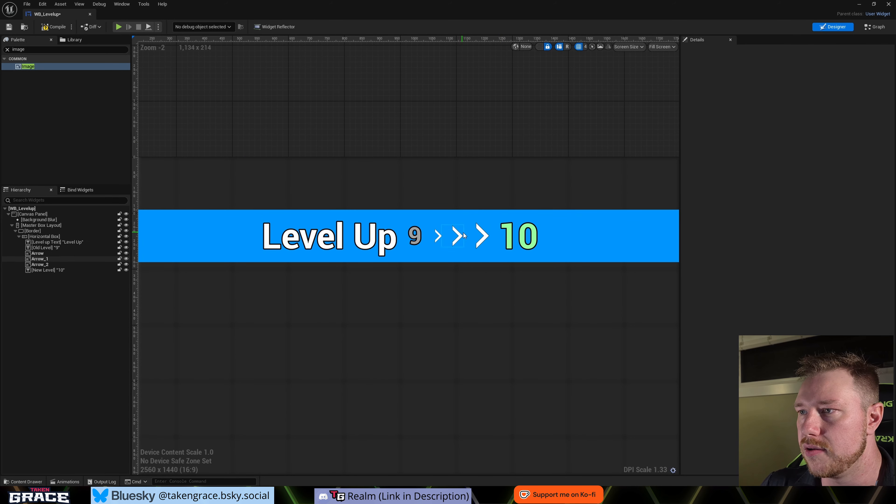
scroll(445, 243, down, 3)
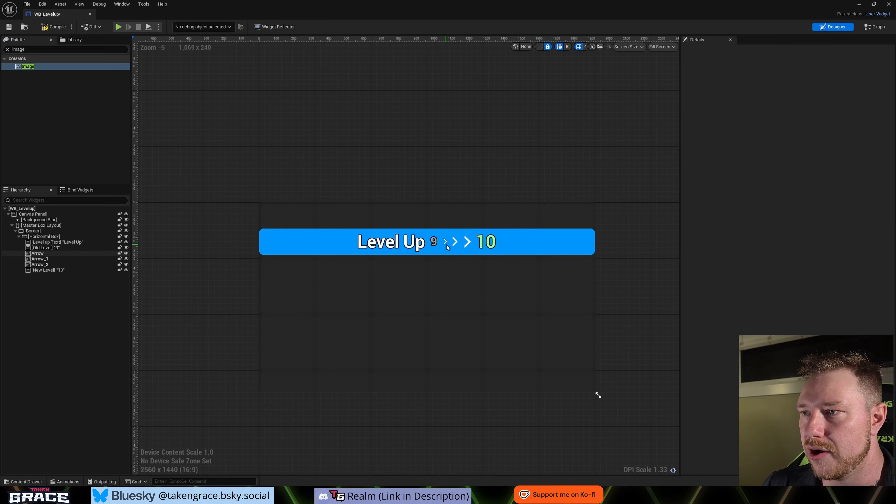
scroll(457, 251, up, 2)
scroll(456, 250, down, 2)
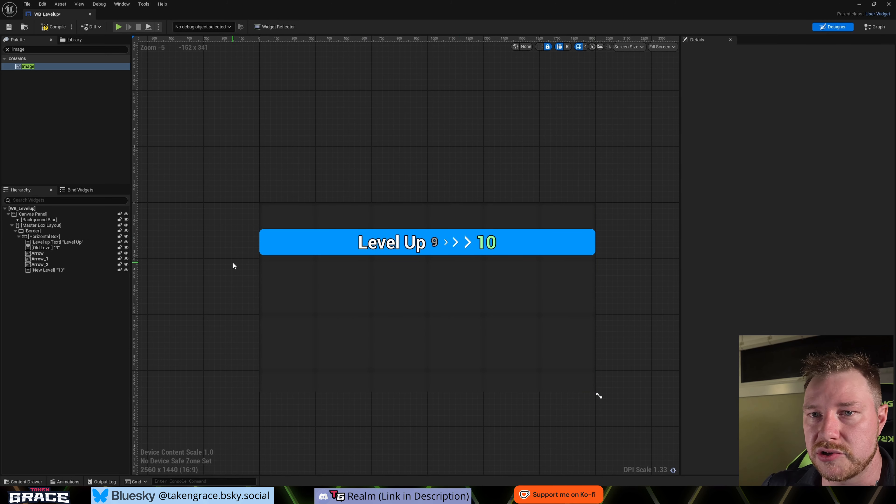
- Collapse the Horizontal Box inside the Border and rename it as Level Up Box
scroll(237, 261, up, 1)
right_drag(237, 261, 198, 249)
scroll(232, 264, down, 1)
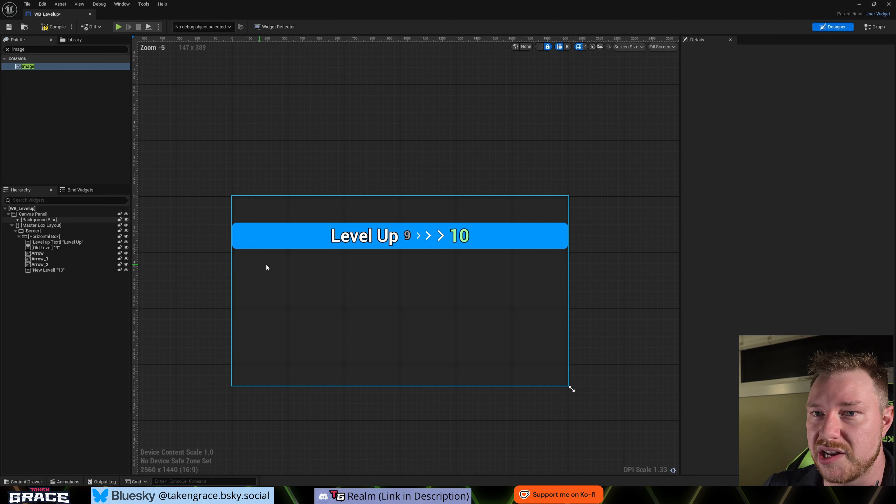
click(19, 237)
double_click(42, 238)
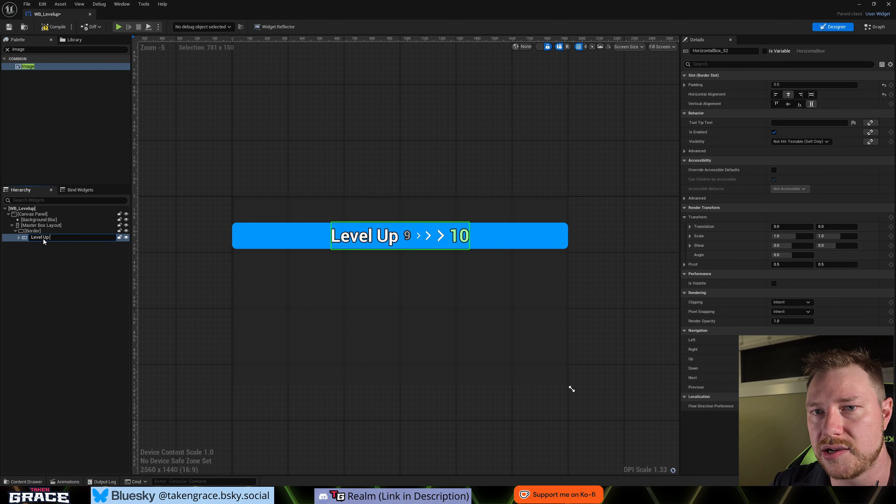
key(Return)
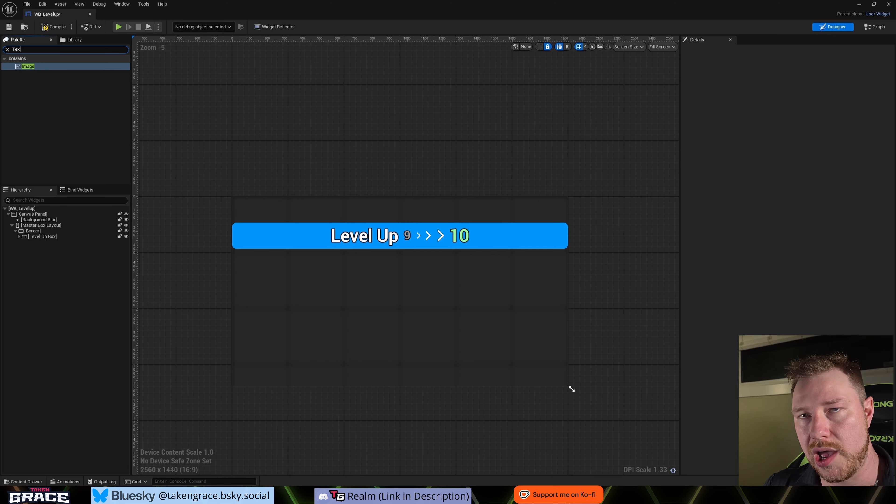
- Add a Text widget to the Master Box Layout below the Border and name it Level Up Message
text(t)
drag(26, 73, 40, 243)
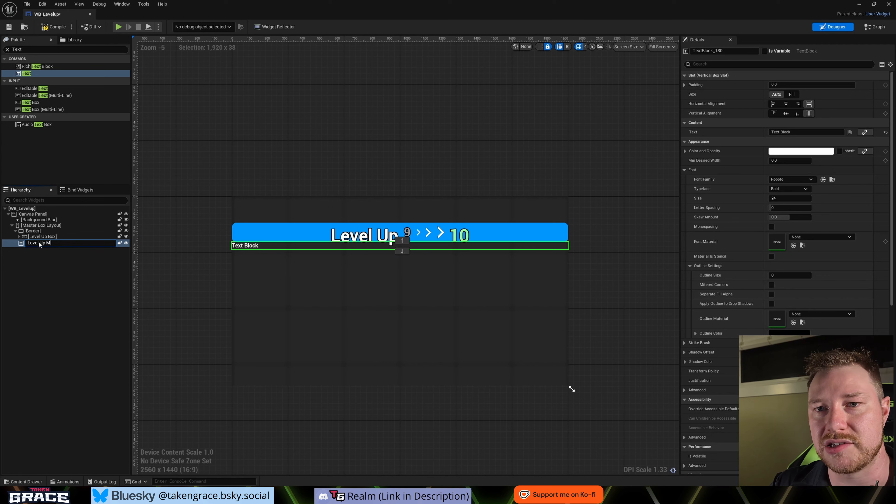
text(age)
key(Return)
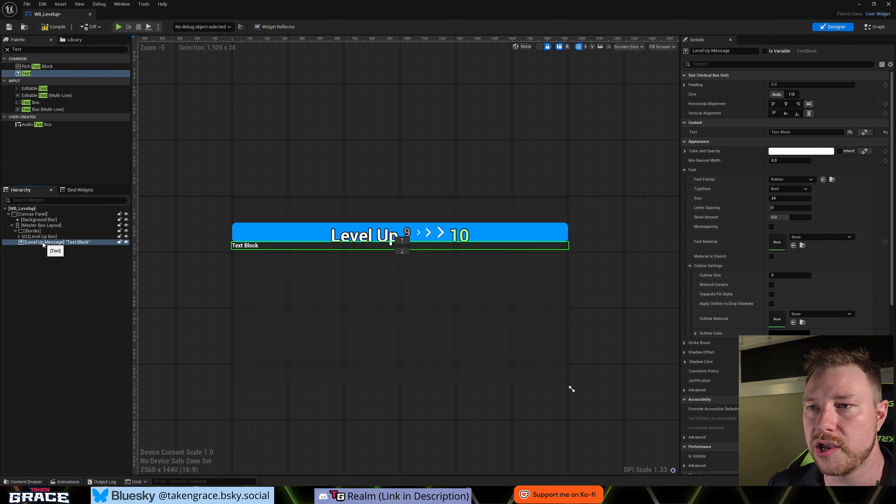
- Set the Level Up Message text to "You Leveled up and became more powerful" and centre it horizontally and vertically
scroll(256, 247, up, 2)
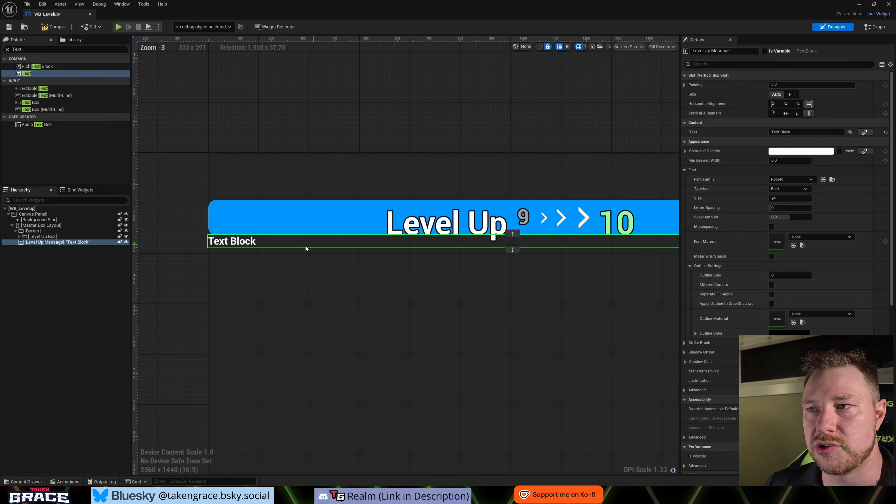
scroll(338, 246, down, 2)
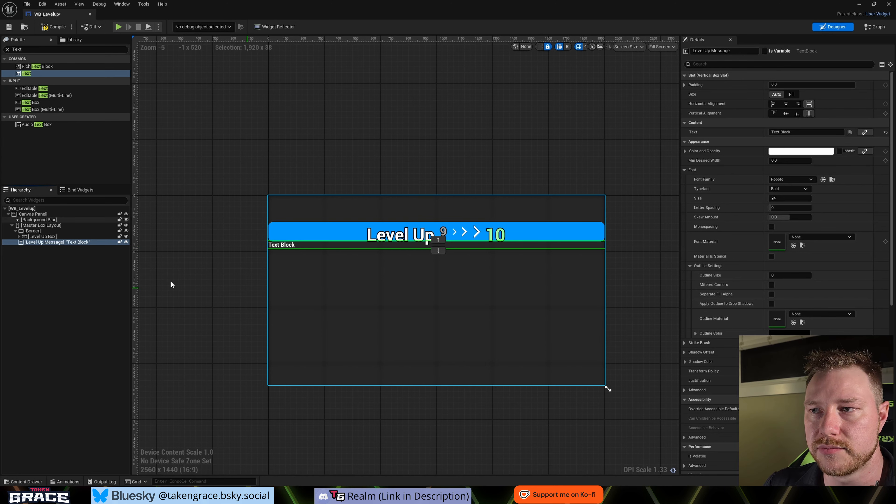
click(811, 131)
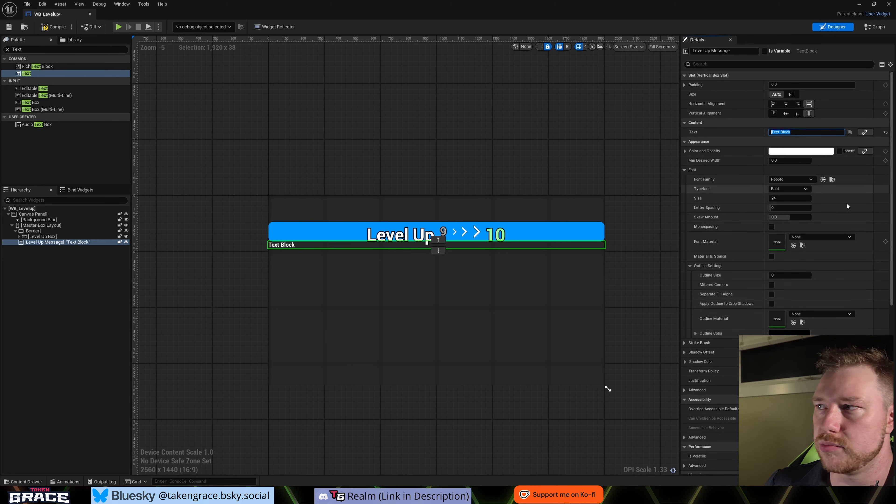
text(You)
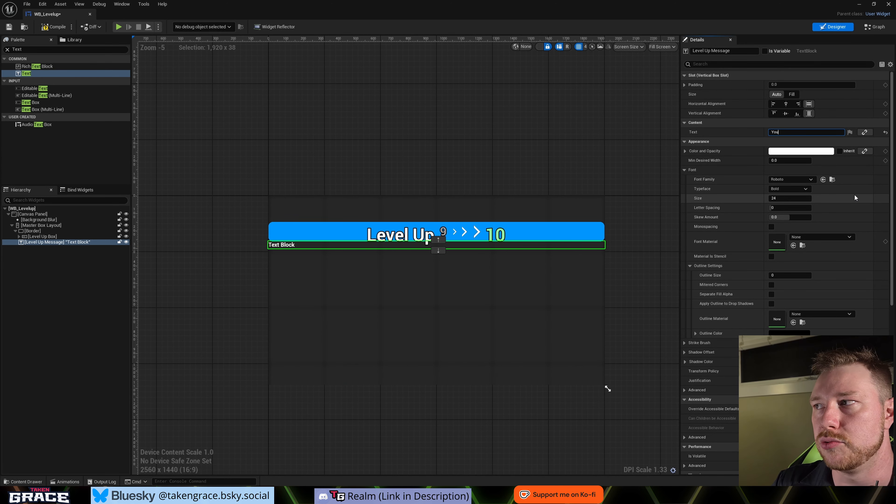
text( Leveled up and )
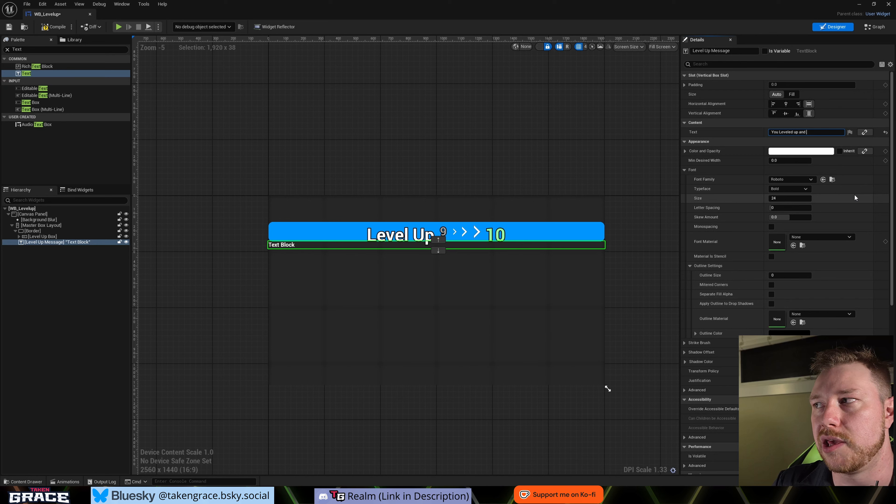
text(became more powerful)
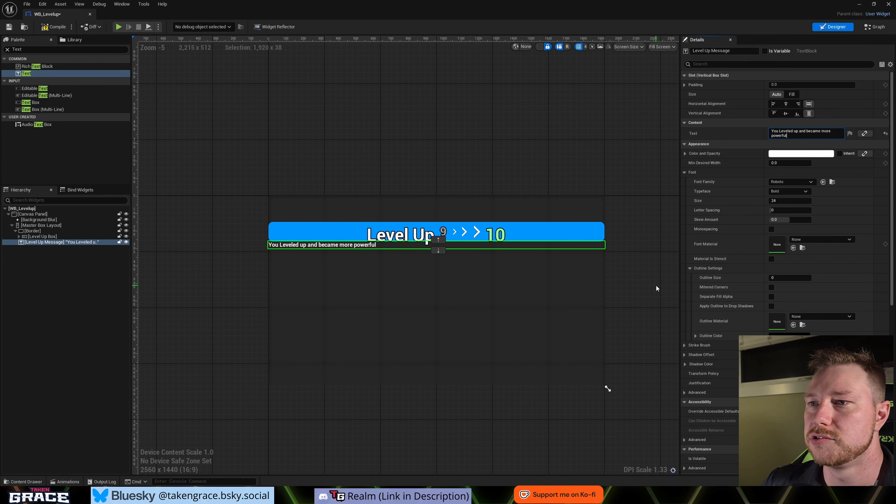
click(787, 104)
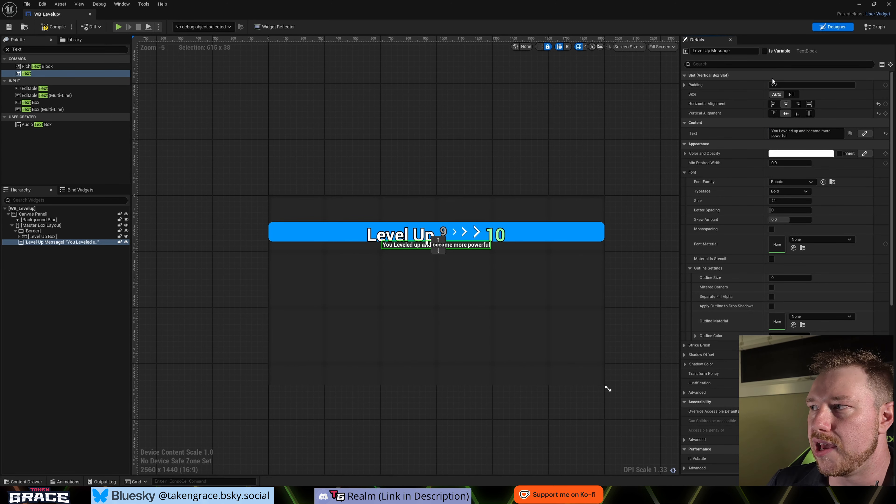
- Set the font size of the Level Up Message to 30
click(780, 201)
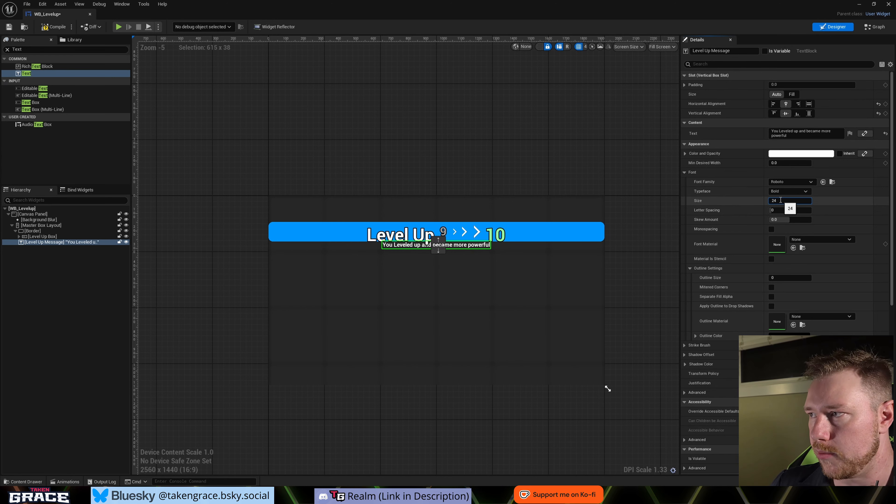
text(30)
key(Return)
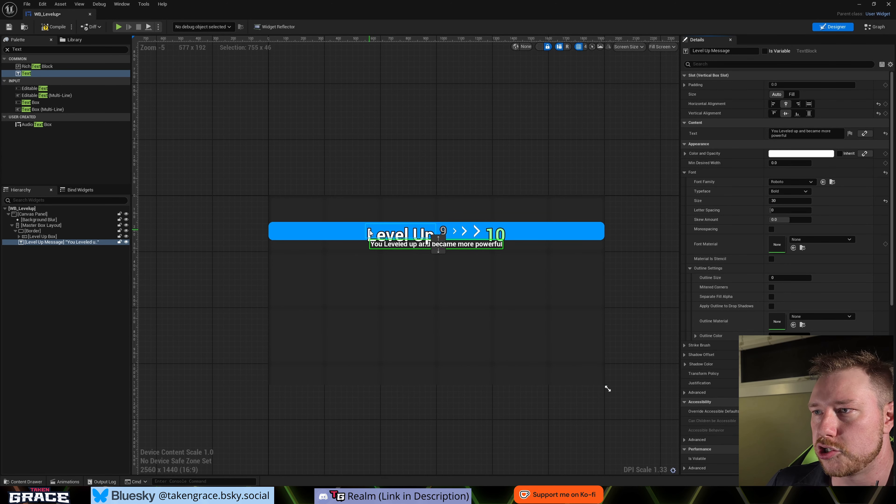
click(505, 281)
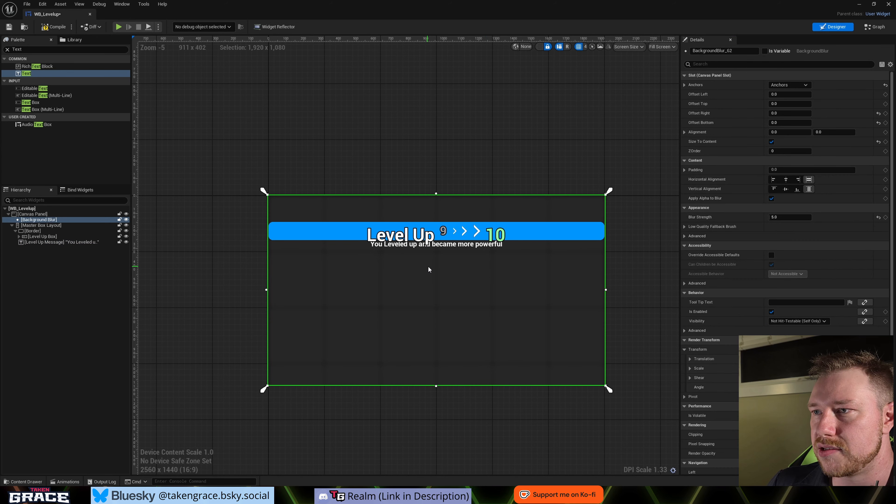
click(428, 240)
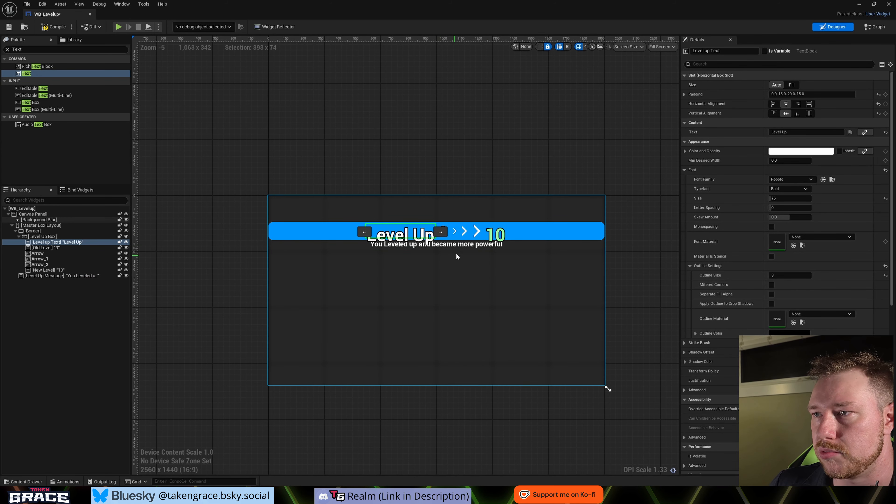
- Give the Level Up Message text an outline size of 3
click(447, 245)
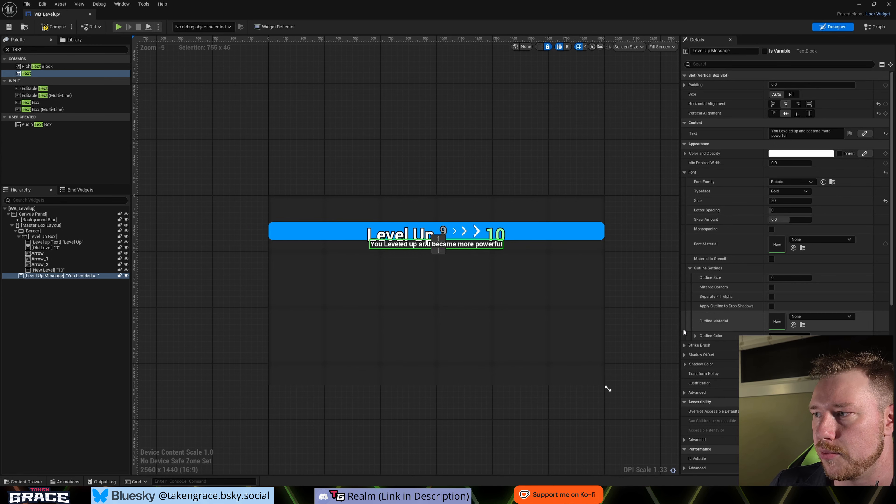
click(696, 336)
click(693, 336)
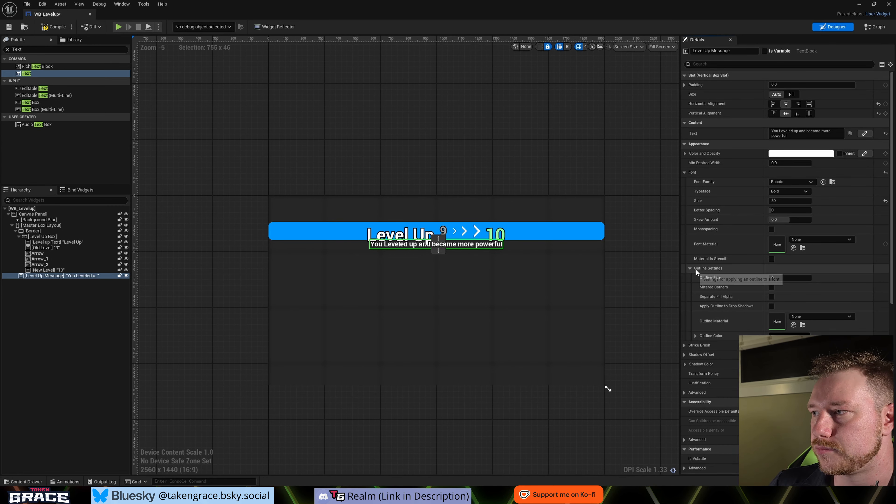
click(690, 269)
click(690, 270)
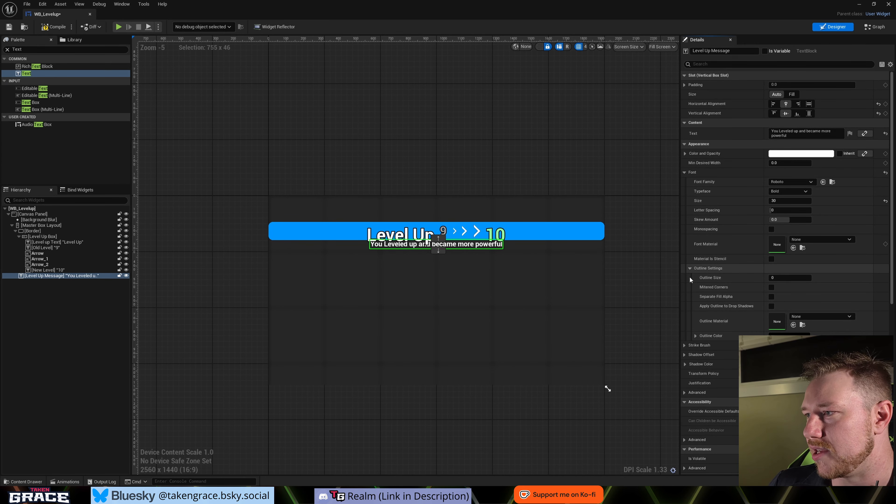
click(787, 277)
text(3)
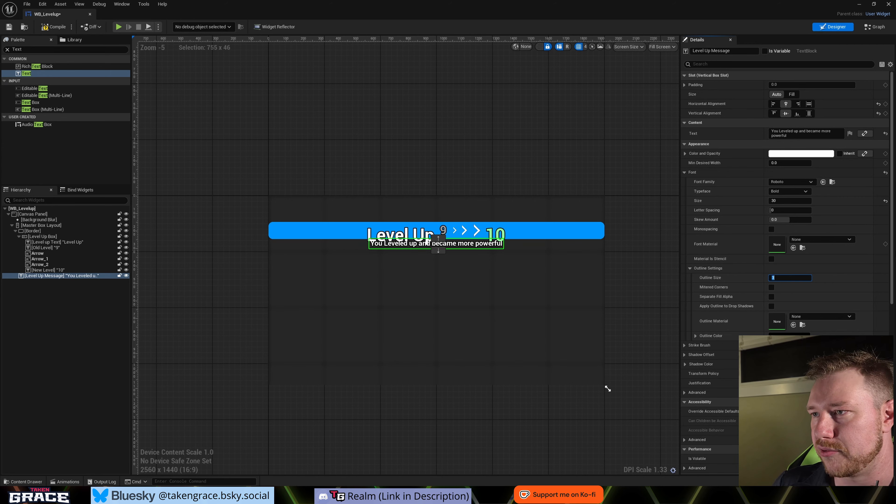
click(808, 297)
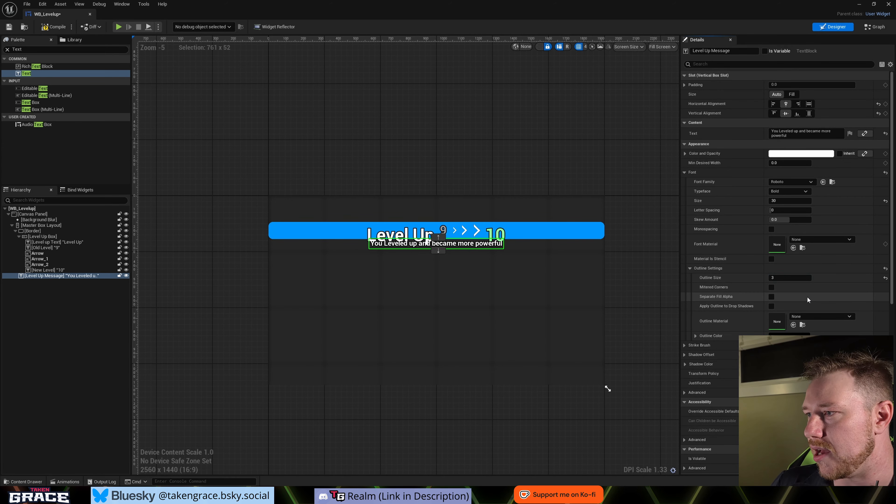
scroll(388, 251, up, 4)
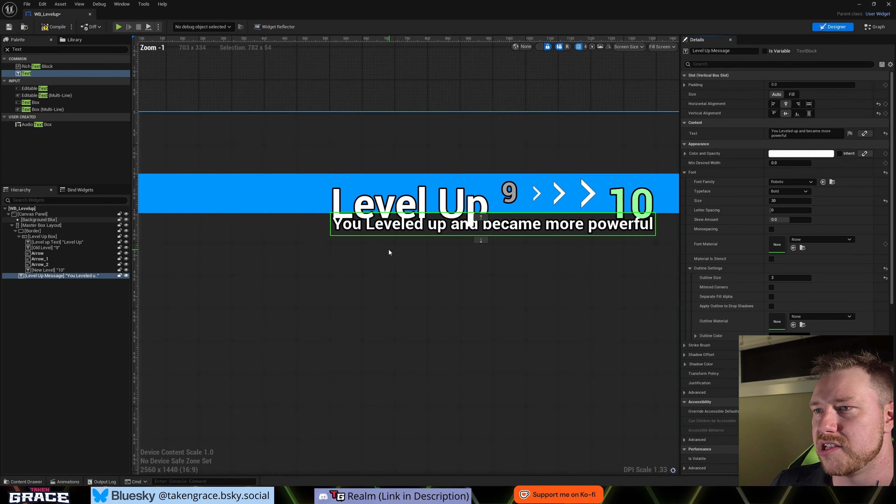
scroll(430, 223, down, 3)
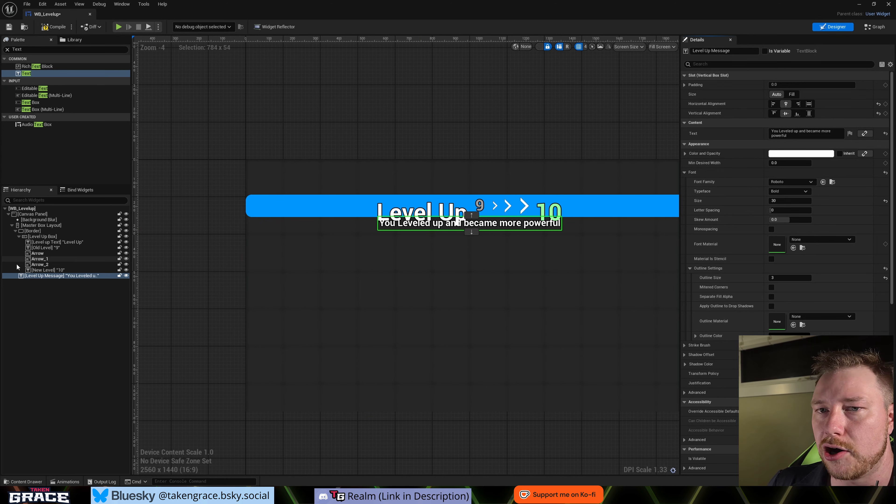
- Set the top padding of the Level Up Message to 20
click(685, 84)
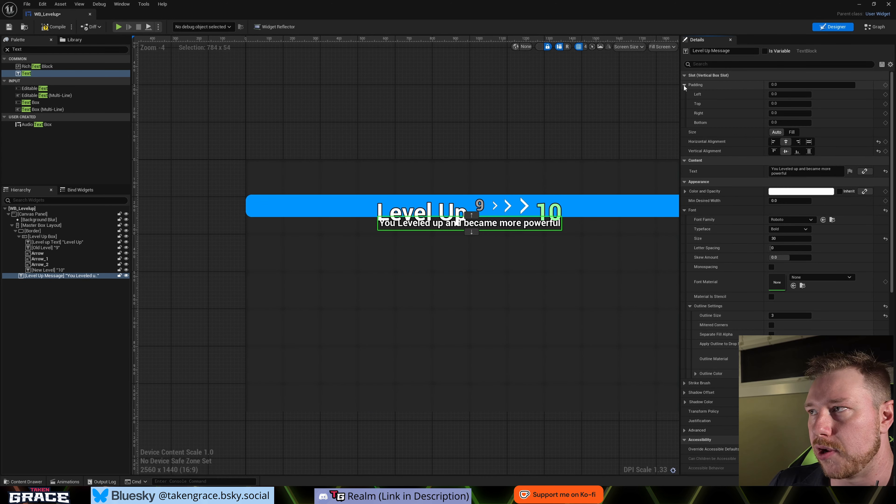
click(780, 103)
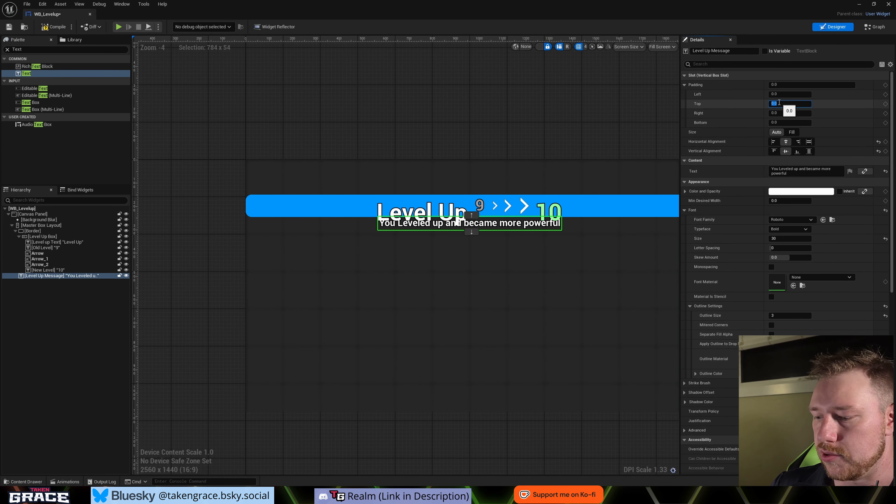
key(Return)
scroll(470, 270, down, 2)
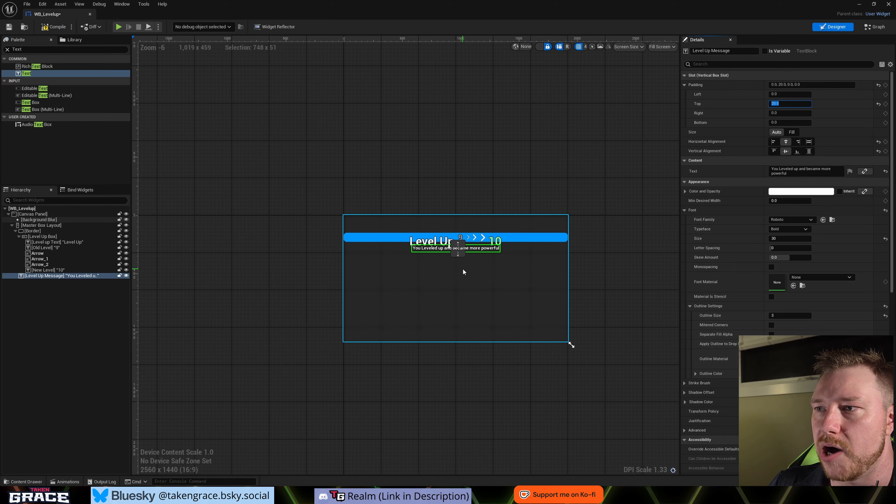
scroll(429, 277, up, 2)
- Set the top padding of the New Level text to 0
click(547, 172)
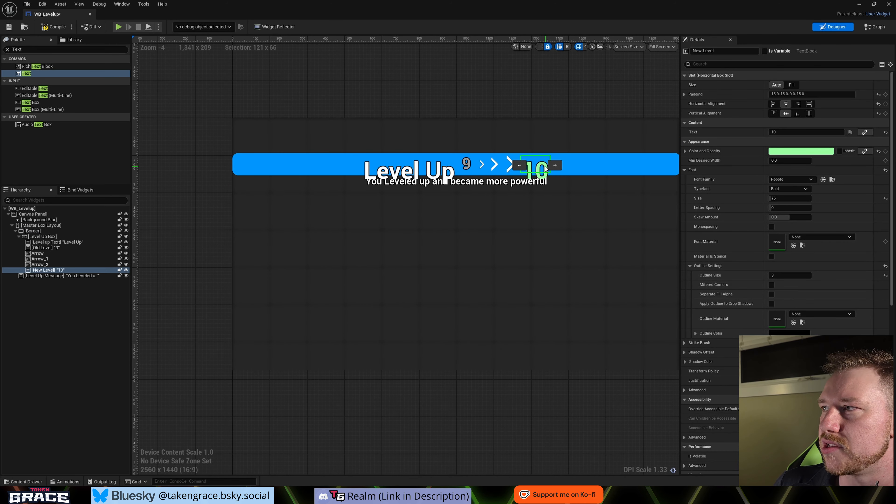
click(685, 93)
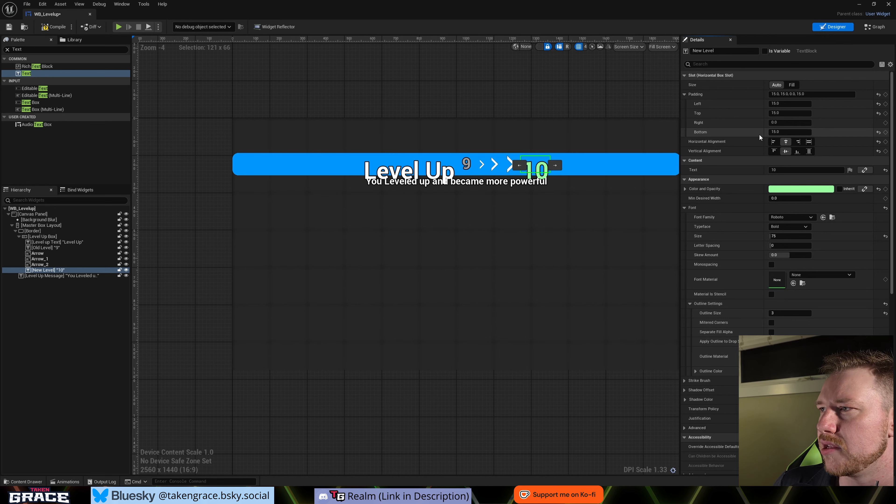
click(791, 114)
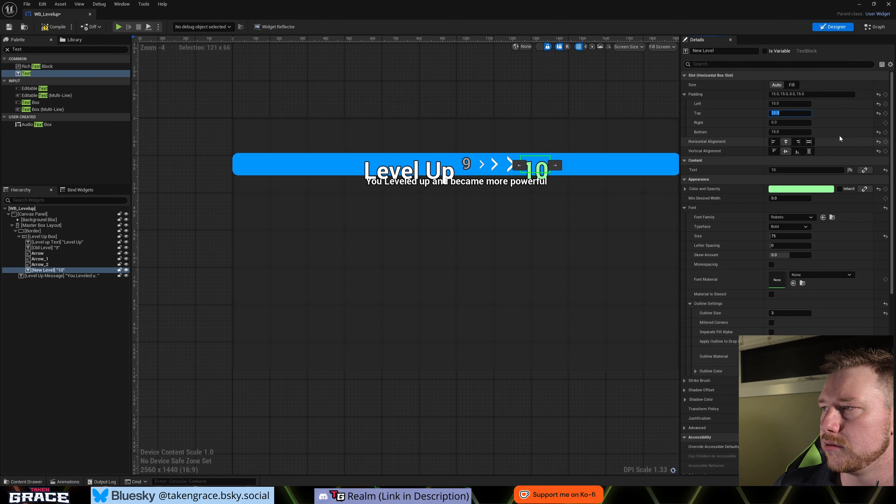
text(0)
key(Return)
- Set the top padding of the Level up Text to 0
click(414, 167)
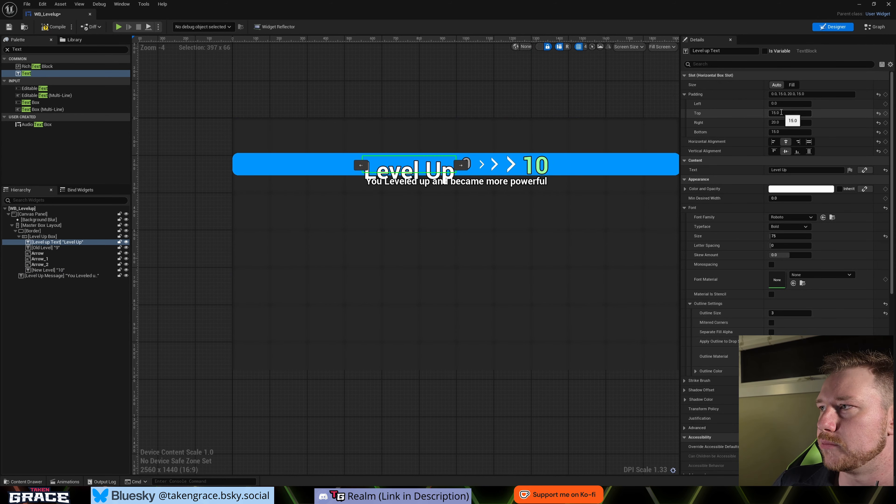
click(781, 113)
text(0)
key(Return)
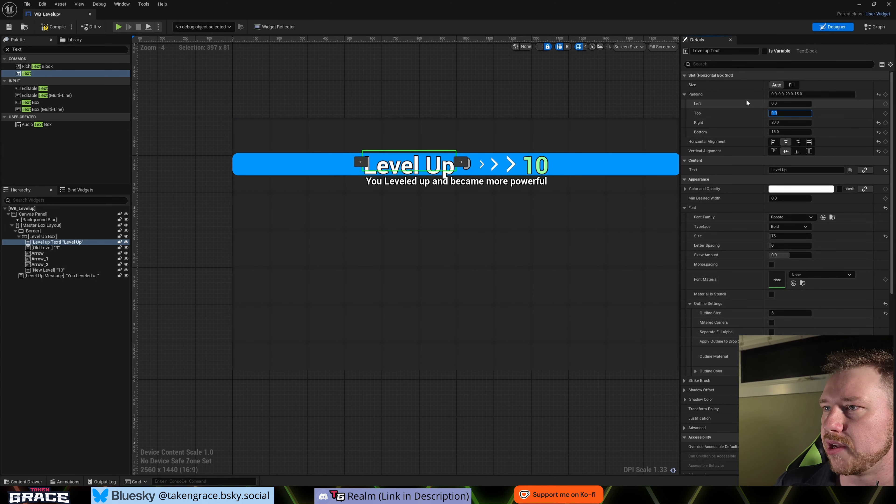
click(53, 237)
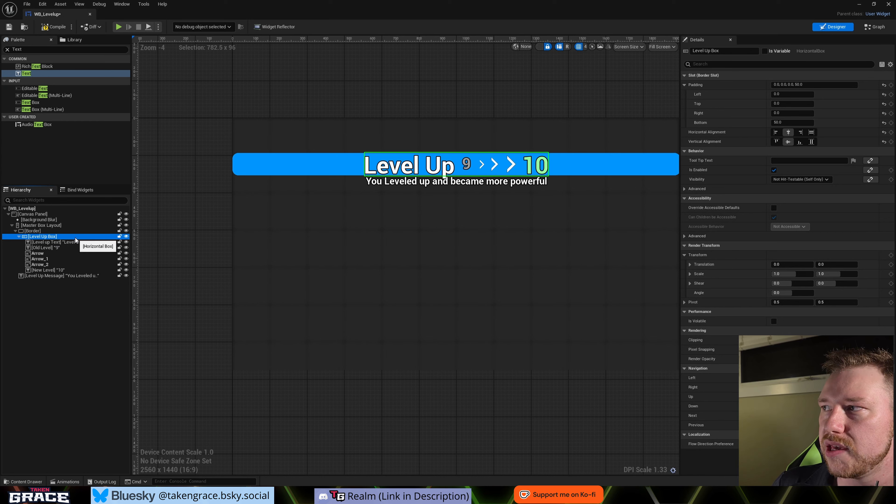
click(45, 231)
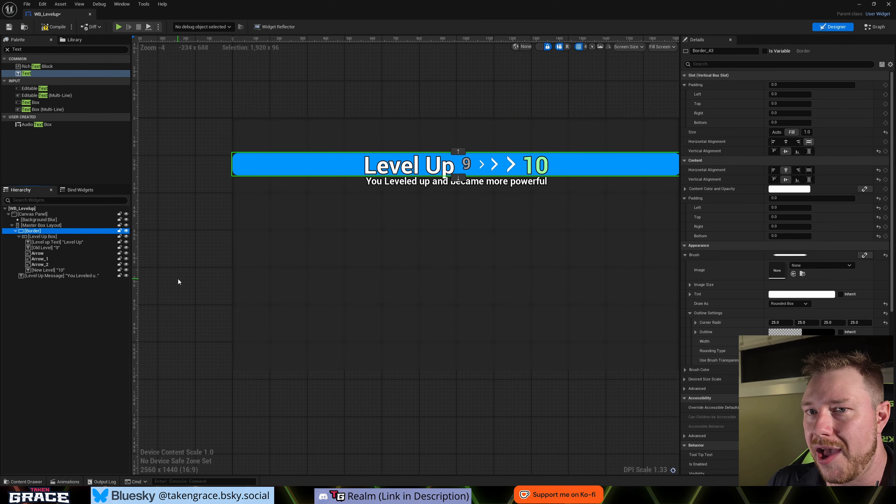
click(43, 237)
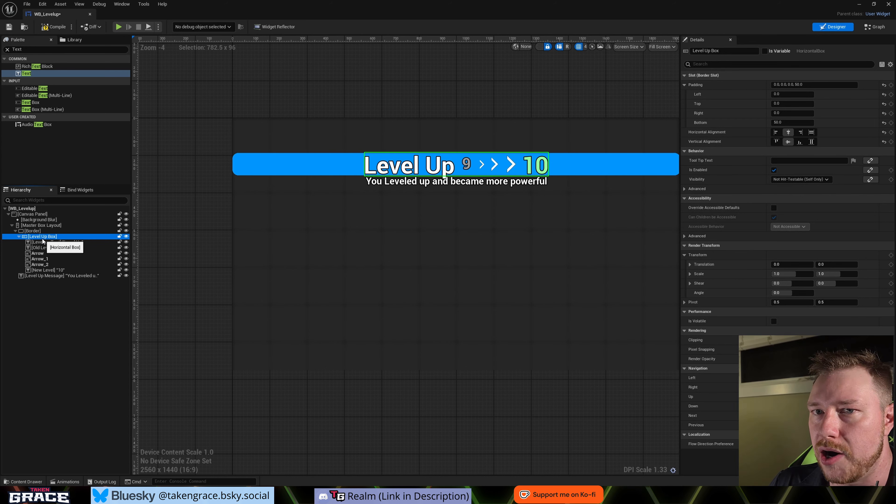
click(43, 242)
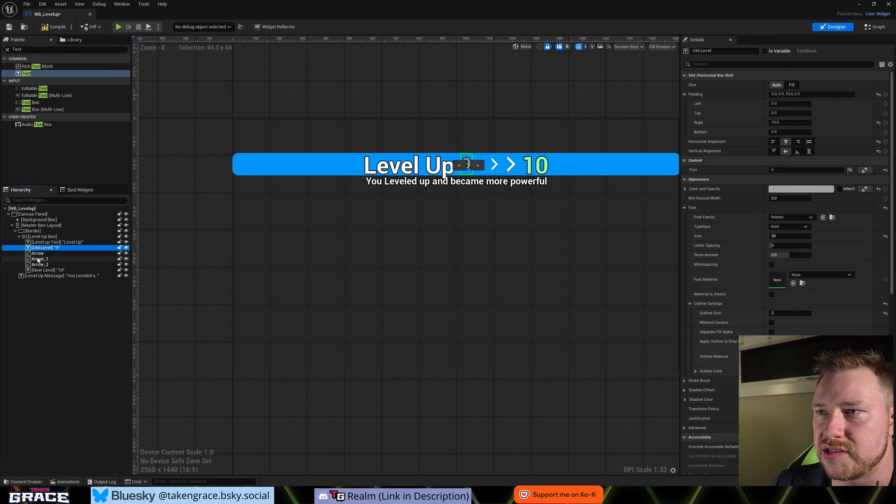
click(536, 170)
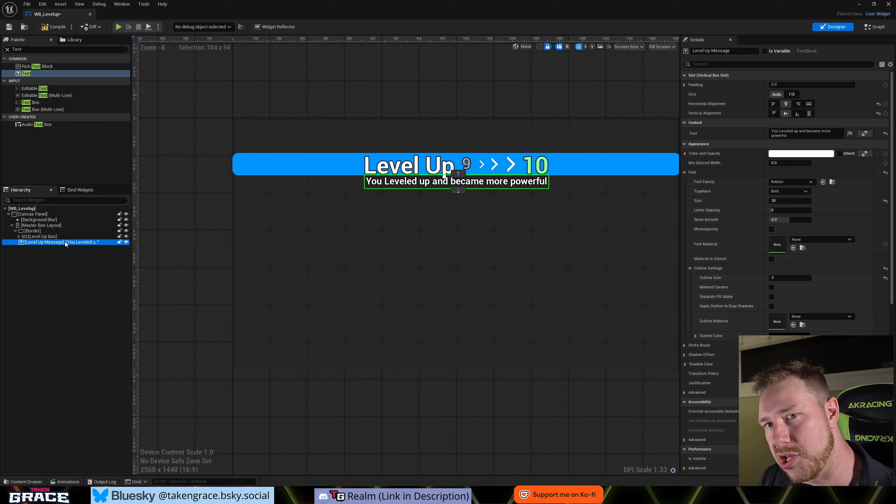
- Place the Level Up Message directly inside the Master Box Layout and collapse the Level Up Box and Border in the hierarchy
drag(65, 242, 34, 226)
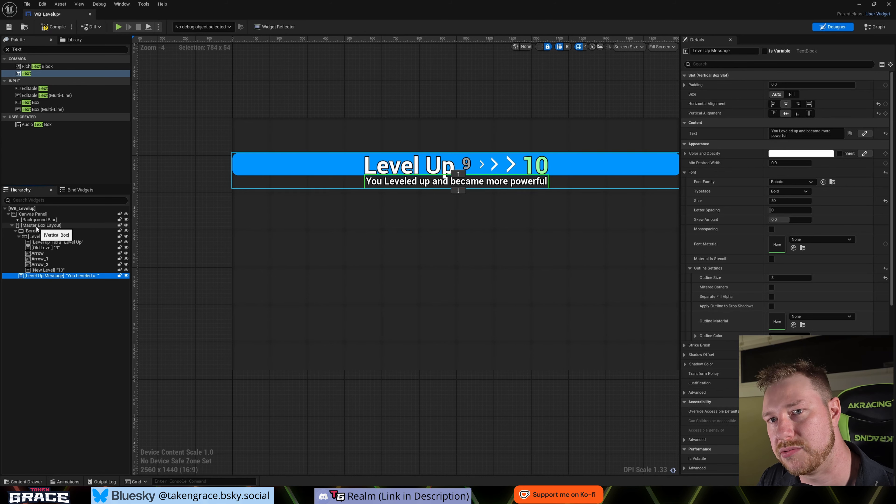
click(19, 236)
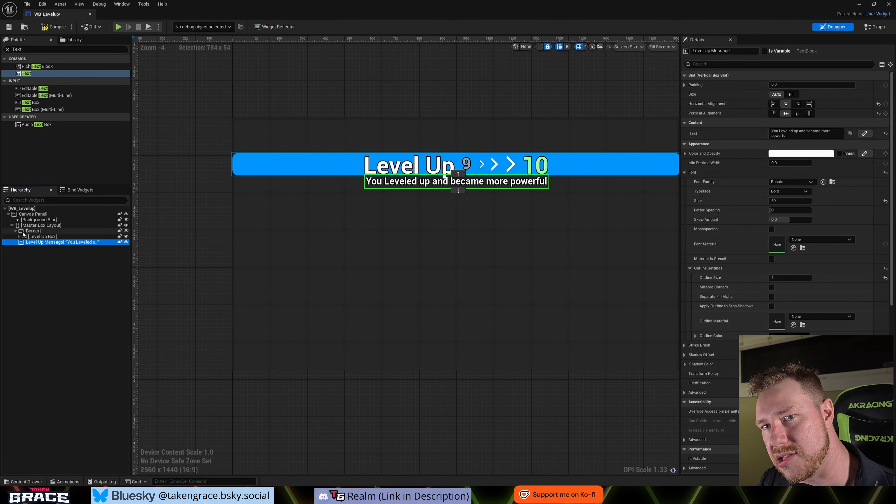
click(15, 230)
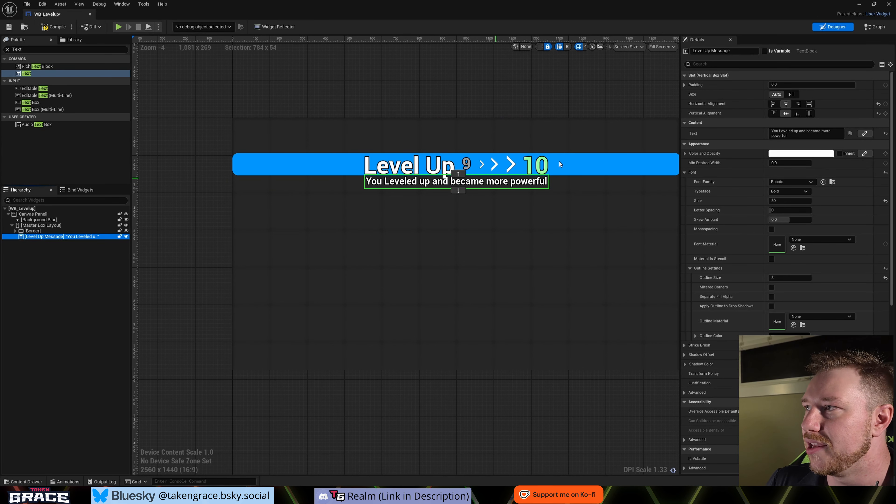
- Set the top padding of the Level Up Message to 50
click(687, 85)
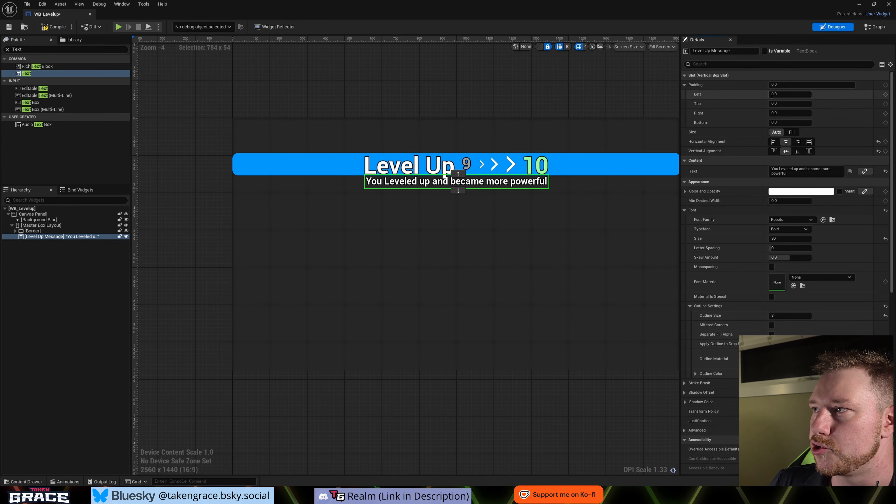
click(782, 104)
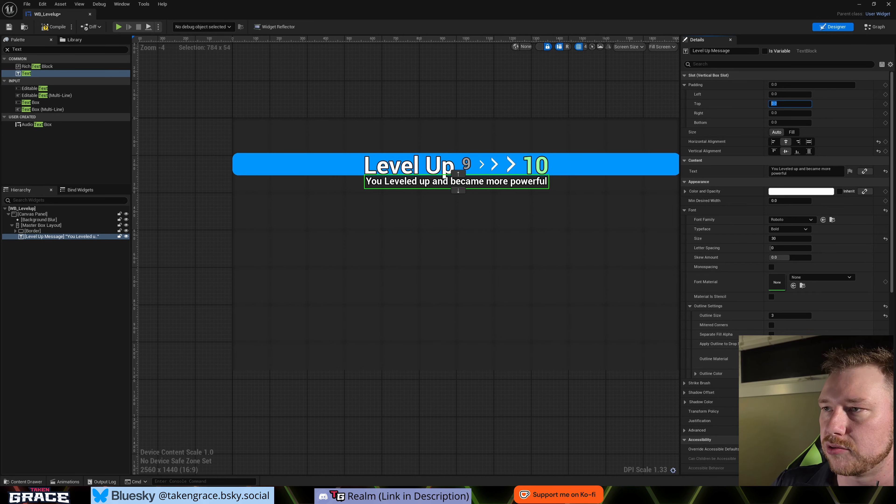
text(20)
key(Return)
text(50)
key(Return)
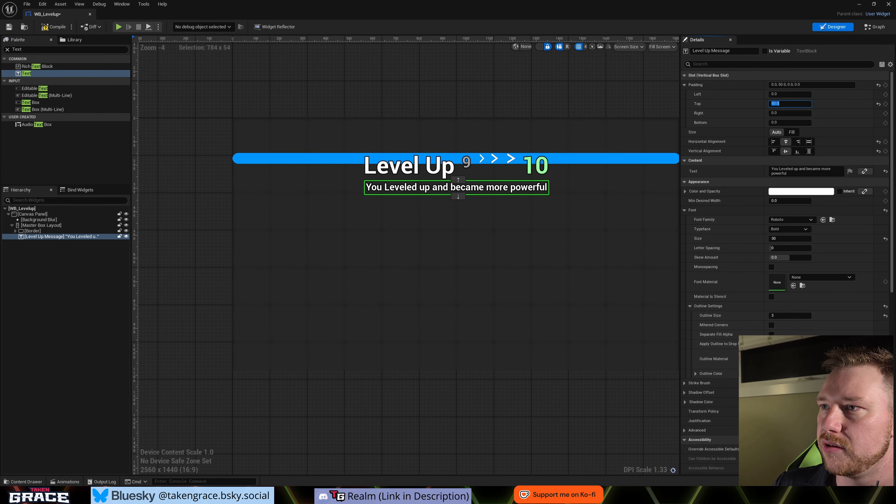
- Set the slot size of the Border in the Master Box Layout to Auto
click(41, 232)
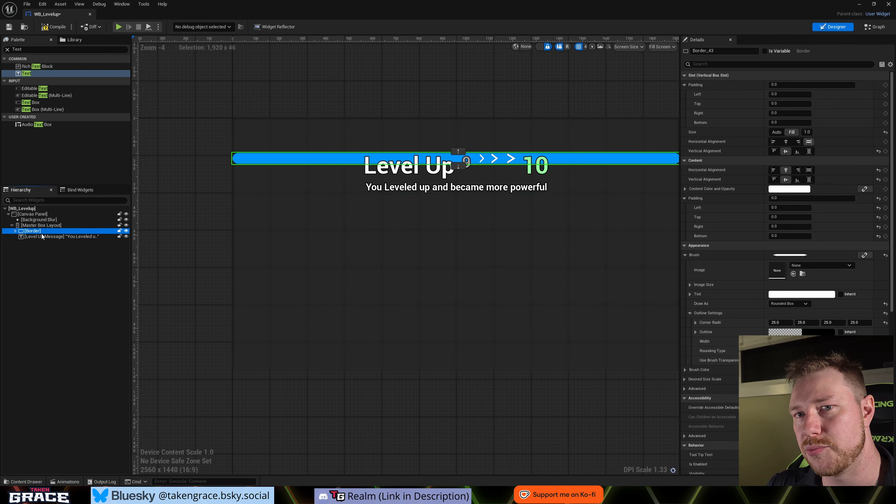
scroll(354, 324, down, 1)
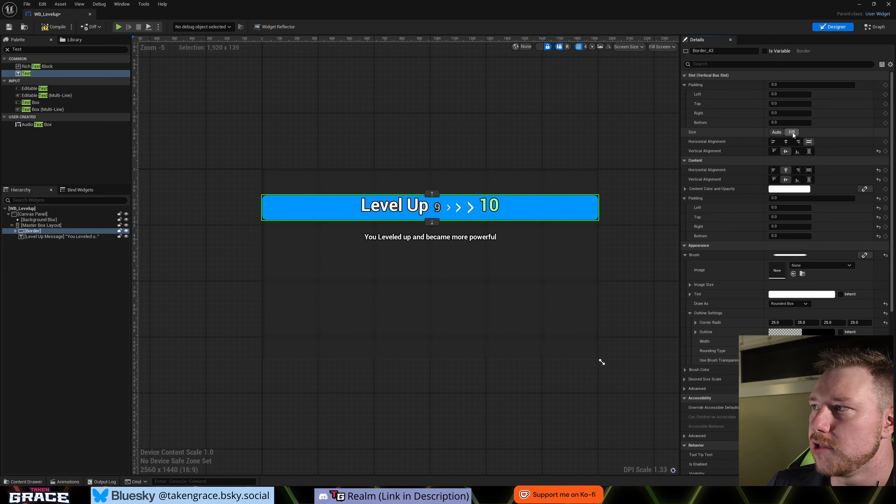
click(778, 133)
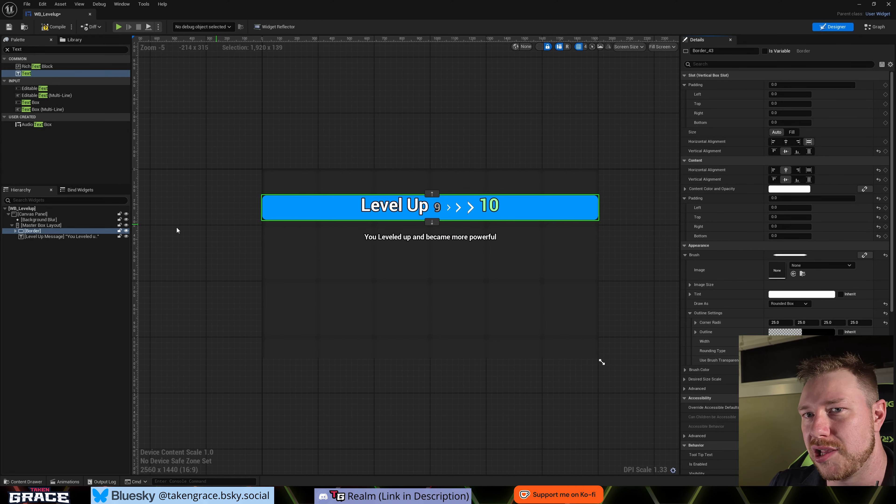
- Set the bottom padding of both the Level up Text and the New Level text to 0
click(43, 225)
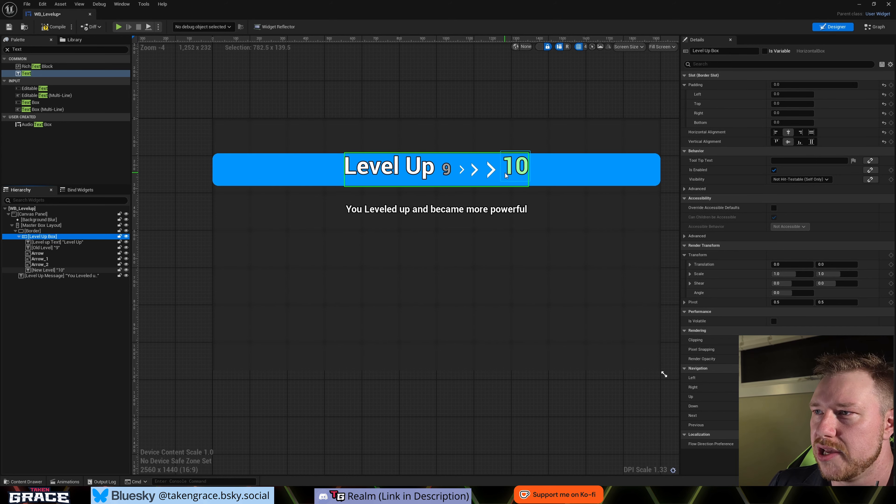
click(509, 170)
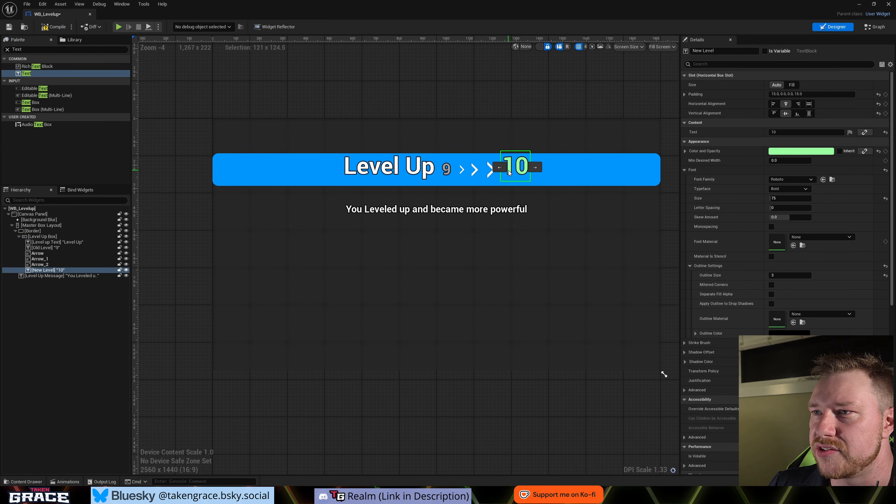
ctrl+click(414, 171)
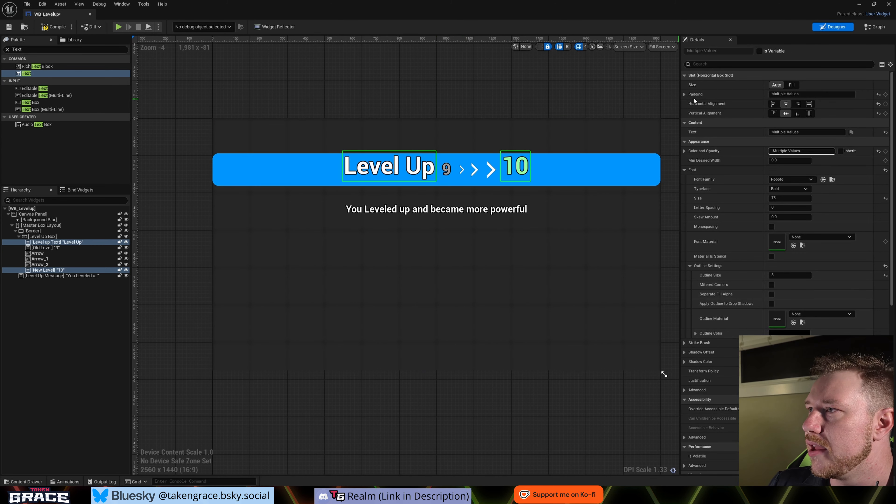
click(685, 94)
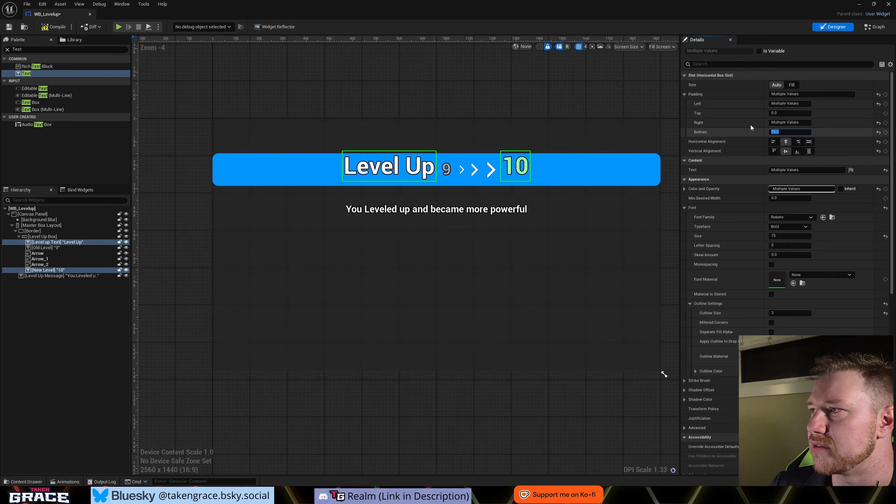
text(0)
key(Return)
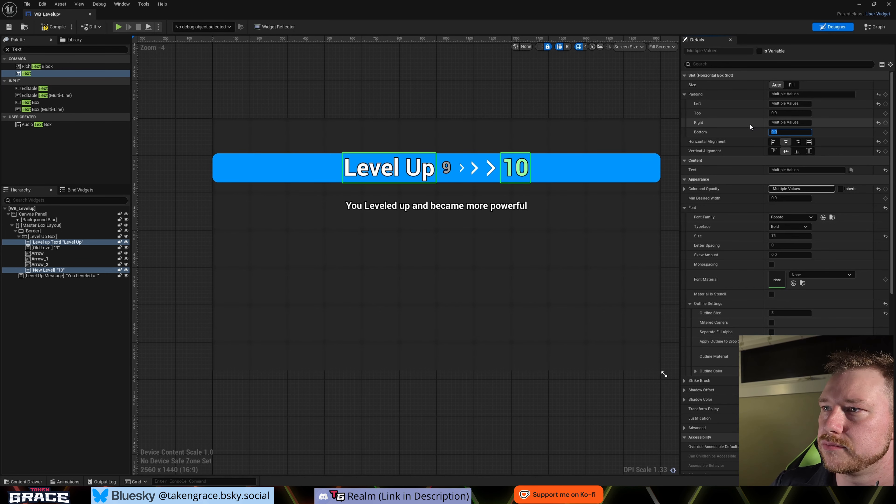
click(482, 88)
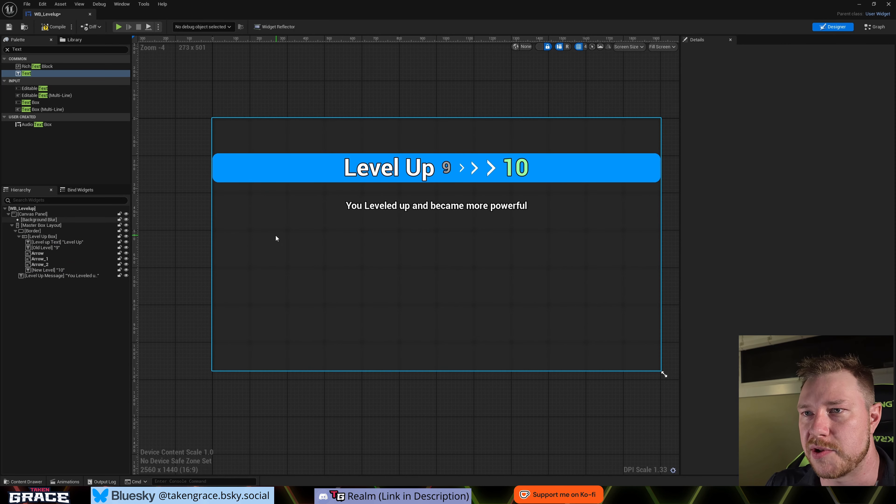
click(404, 204)
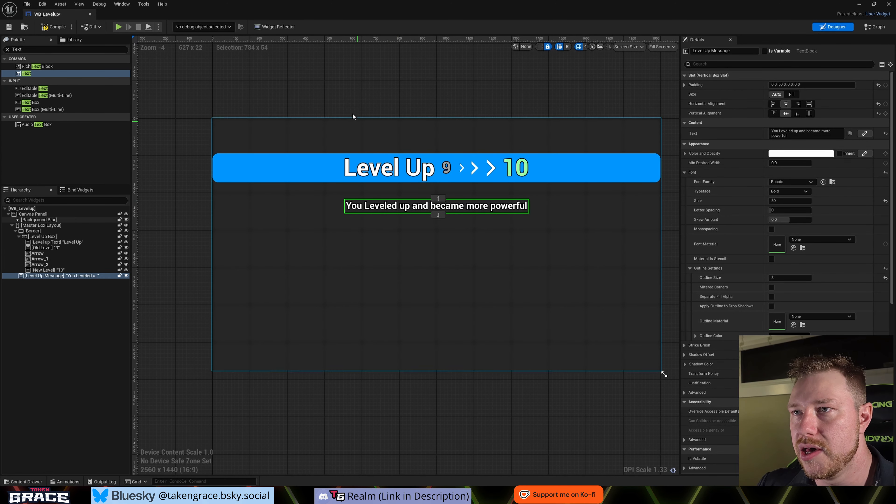
click(350, 100)
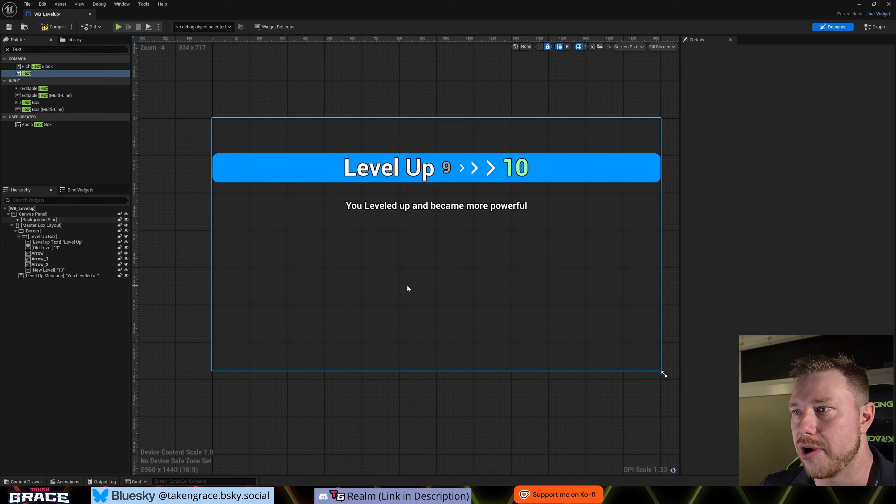
click(442, 109)
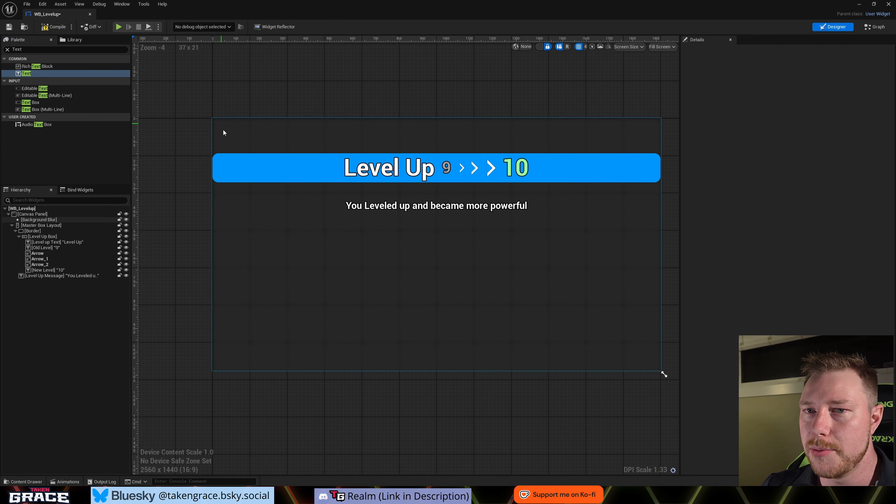
- Collapse the Border's hierarchy and add a Button widget to the Master Box Layout below the Level Up Message
click(19, 236)
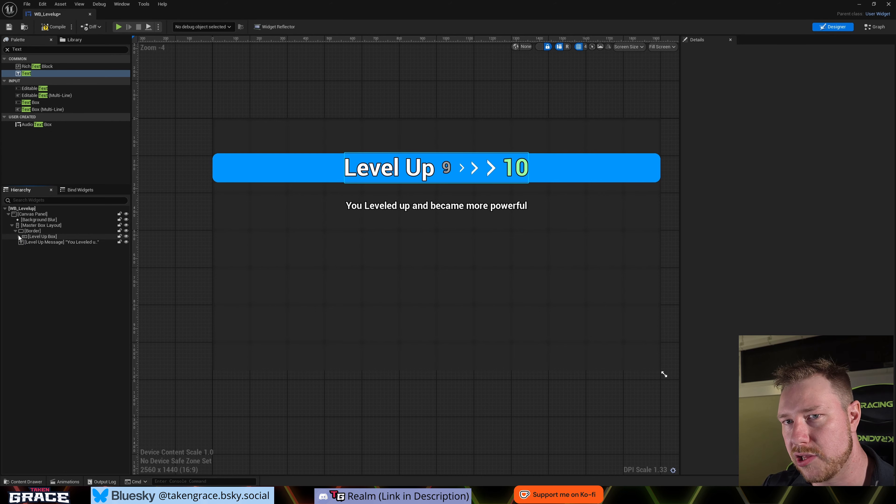
click(15, 230)
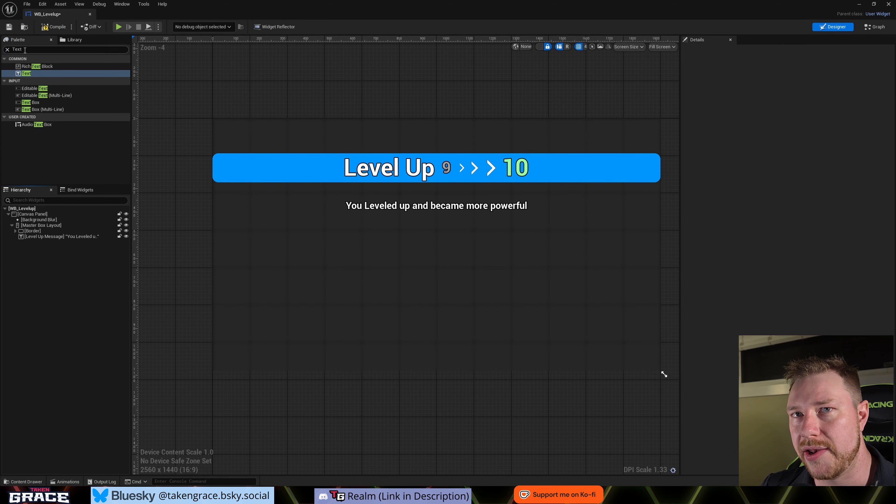
text(button)
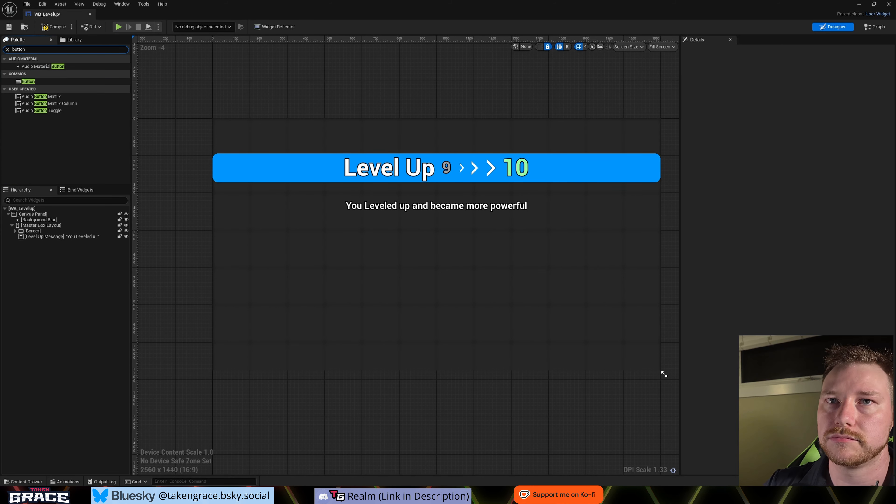
click(35, 82)
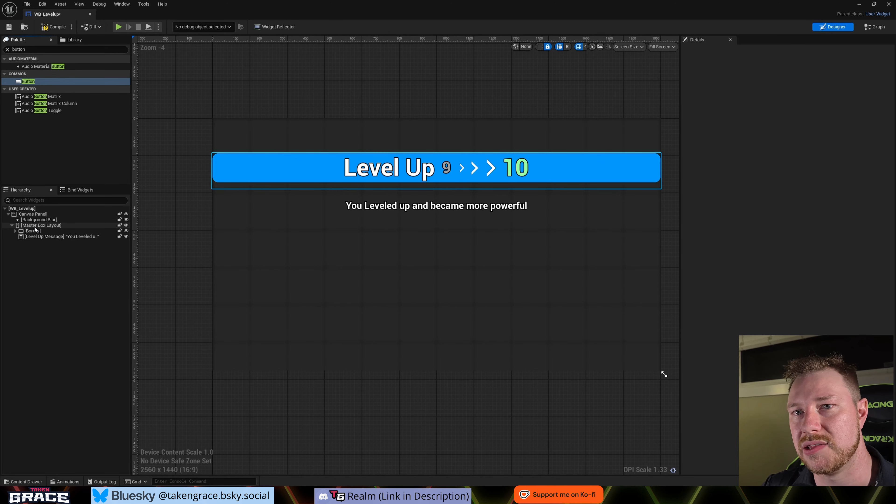
drag(35, 226, 35, 225)
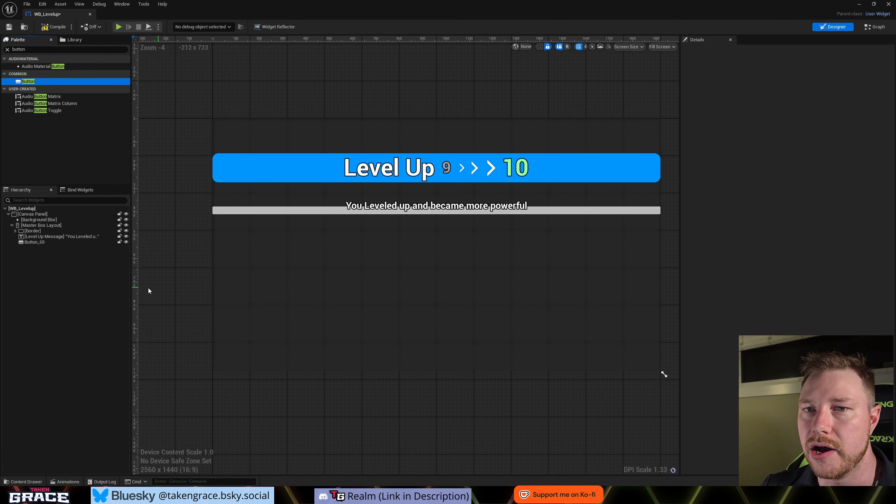
- Rename the new button below the Level Up Message as Attack Up Button
click(38, 242)
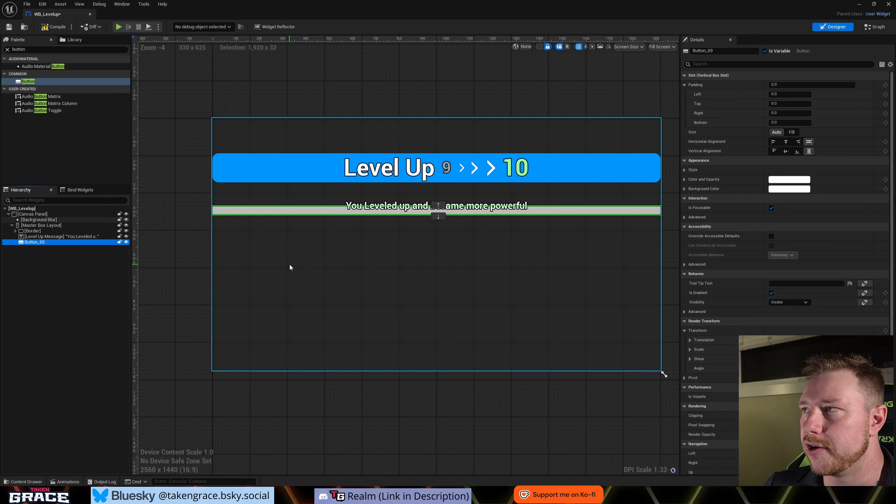
key(F2)
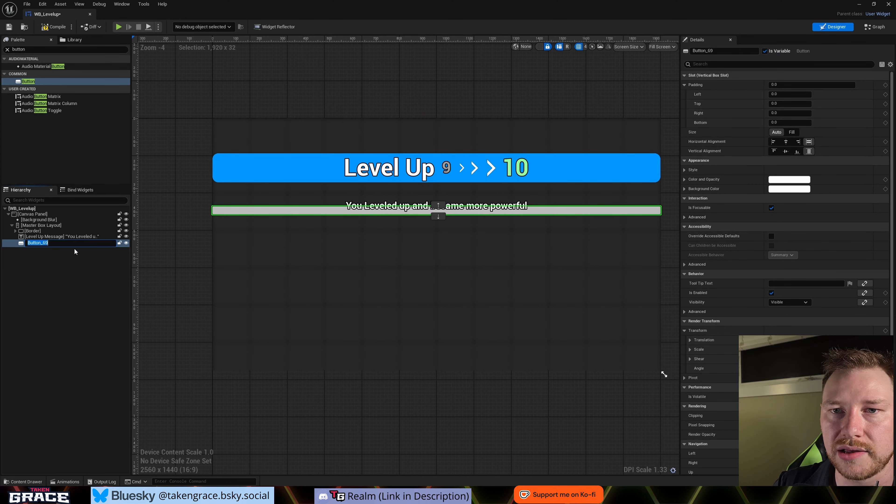
text(Attack)
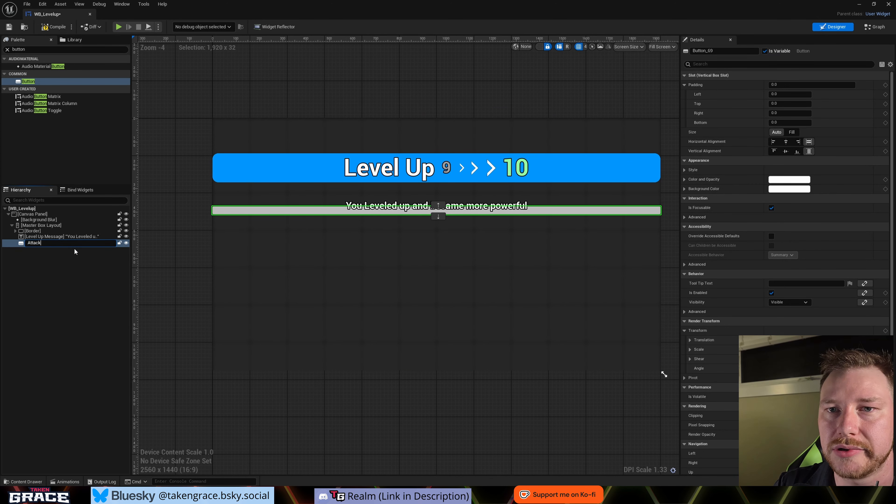
text( Up Button)
key(Return)
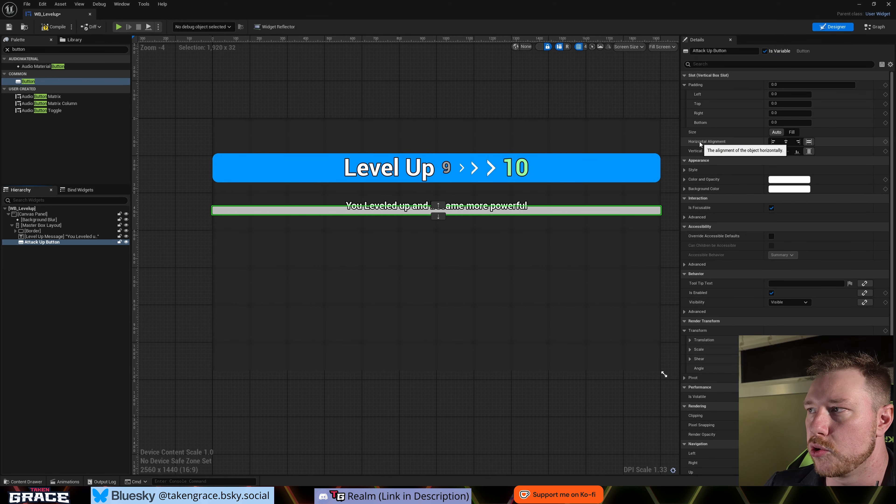
- Center the Attack Up Button horizontally and vertically in its slot and set its top padding to 50
click(786, 141)
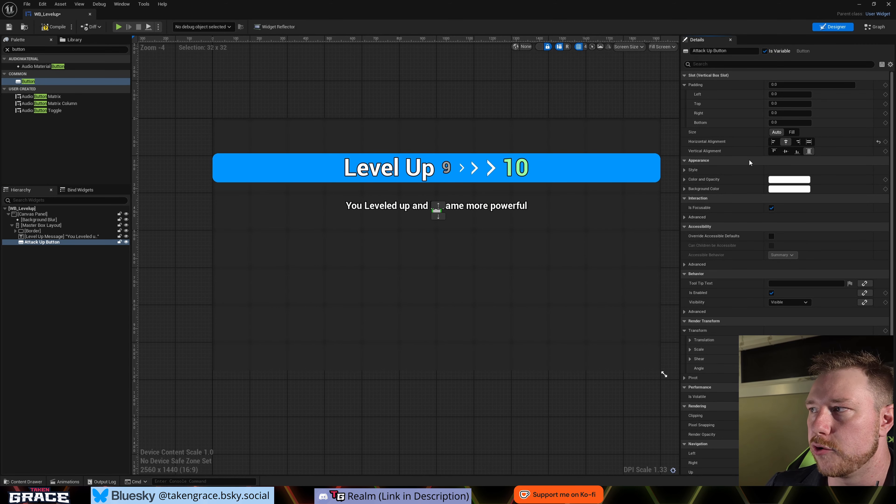
click(786, 151)
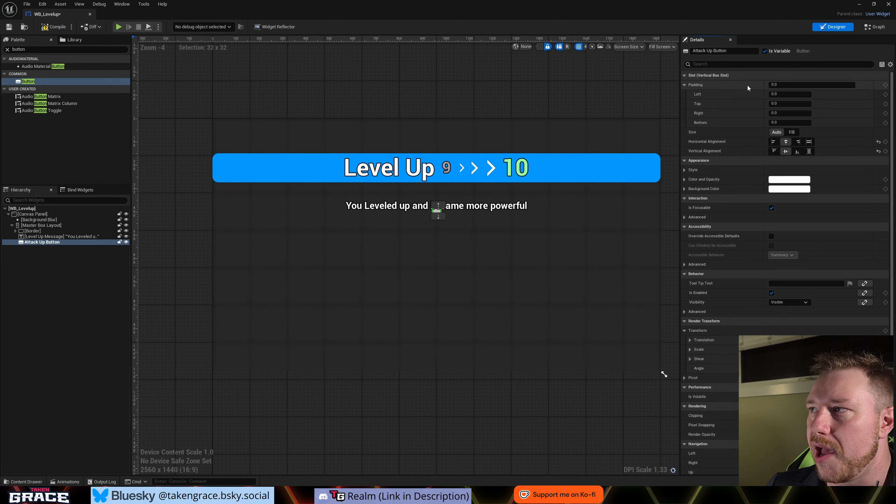
click(782, 103)
text(50)
key(Return)
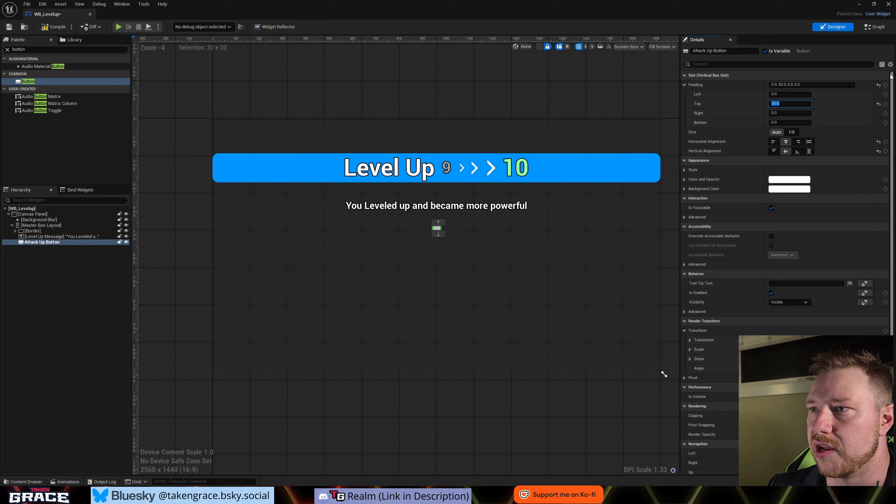
click(839, 116)
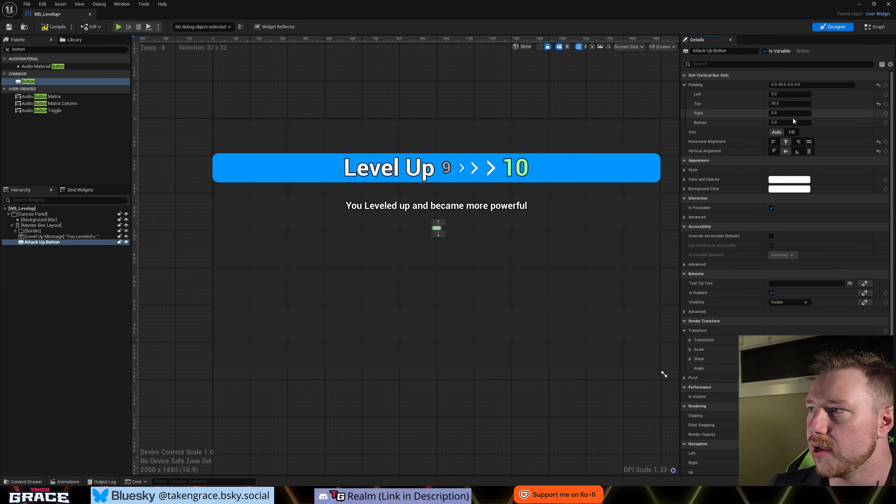
- Expand the Style settings of the Attack Up Button
click(685, 170)
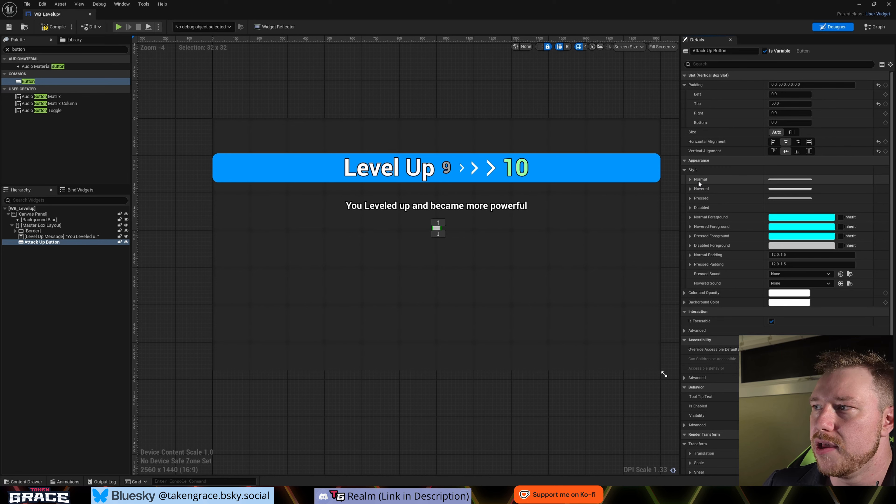
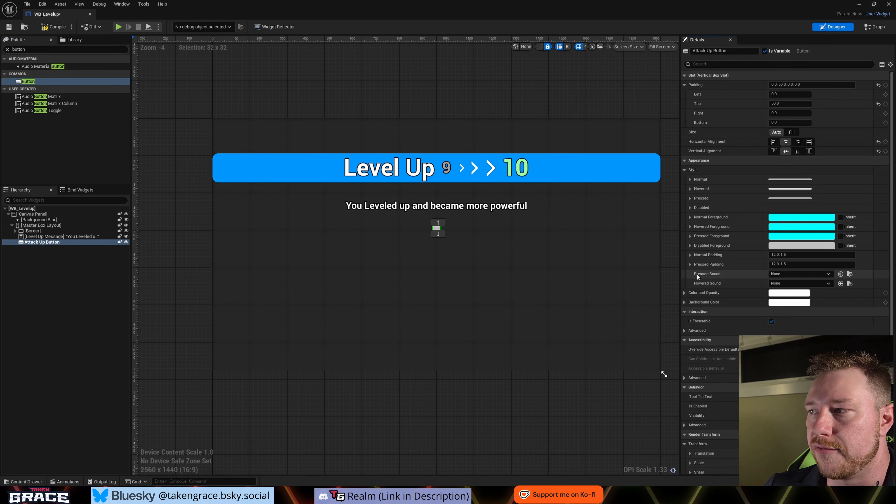
- Set the Attack Up Button's Pressed Sound to Click_on_Button_Cue
click(791, 275)
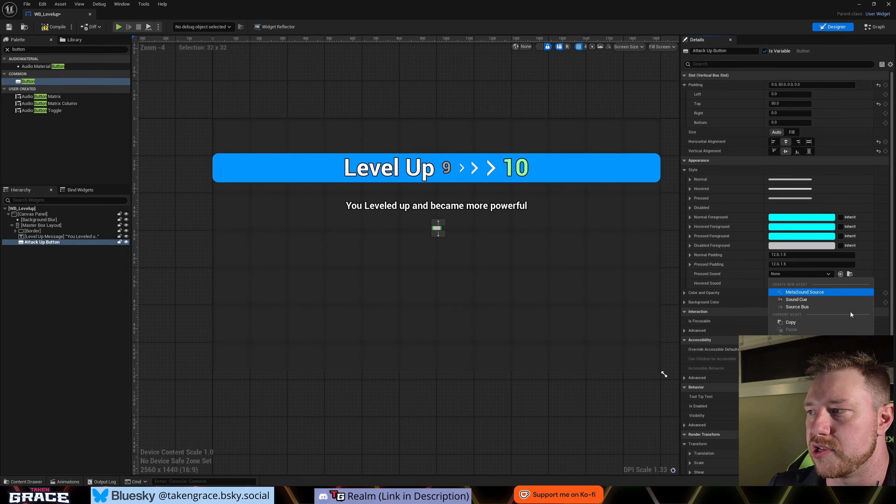
text(cli)
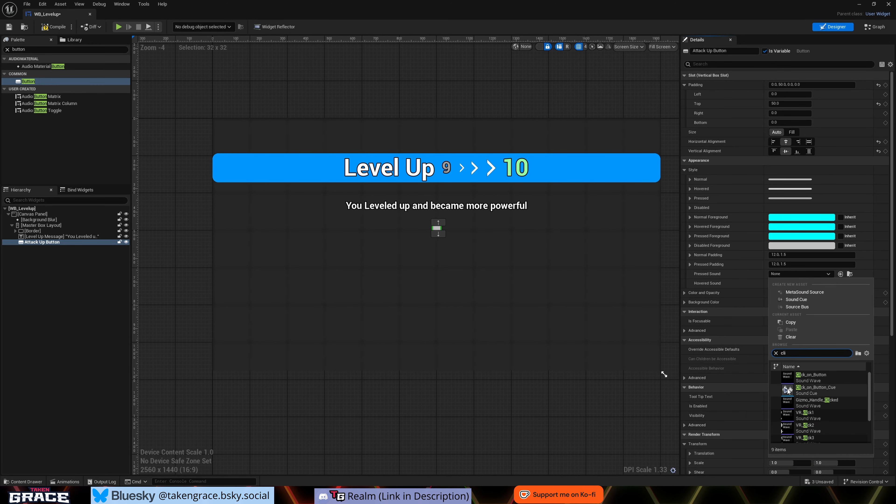
click(826, 391)
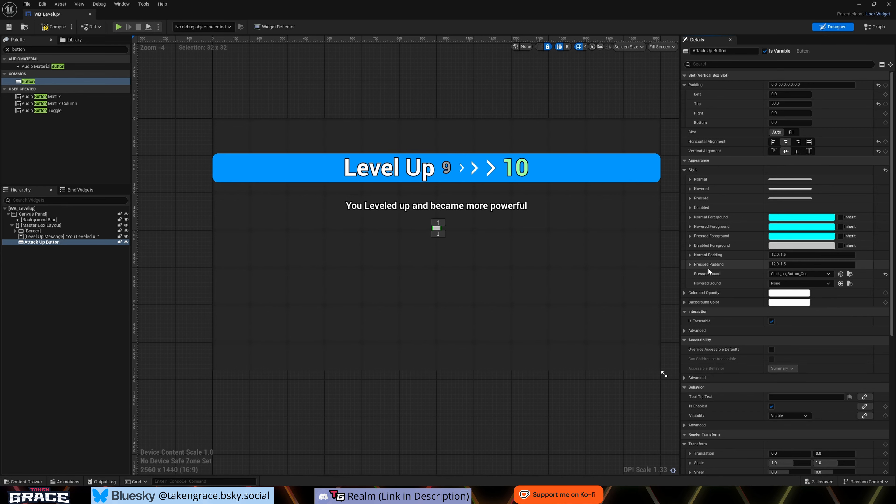
- Set the Attack Up Button's Hovered Sound to Camera_Shutter
click(803, 281)
text(cli)
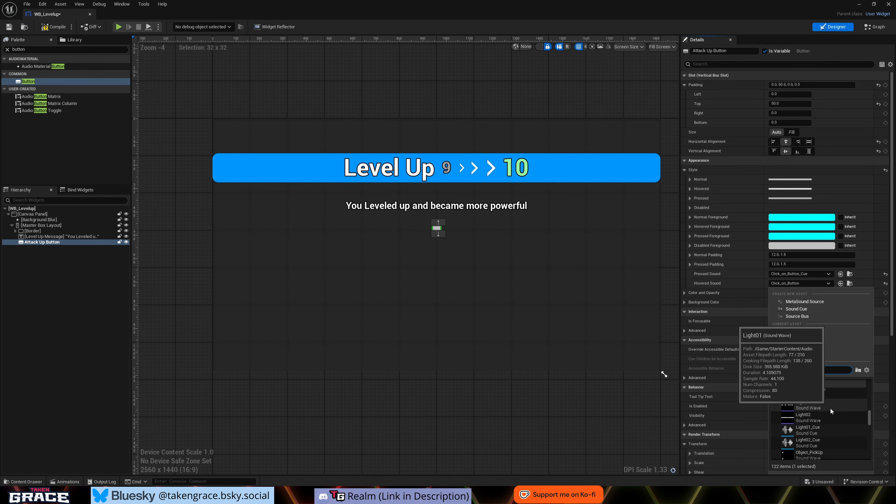
scroll(830, 408, up, 10)
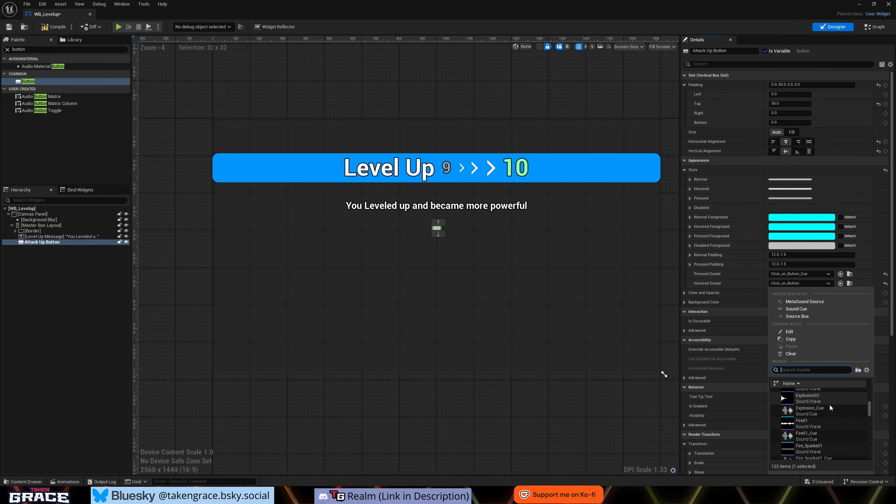
scroll(823, 412, up, 5)
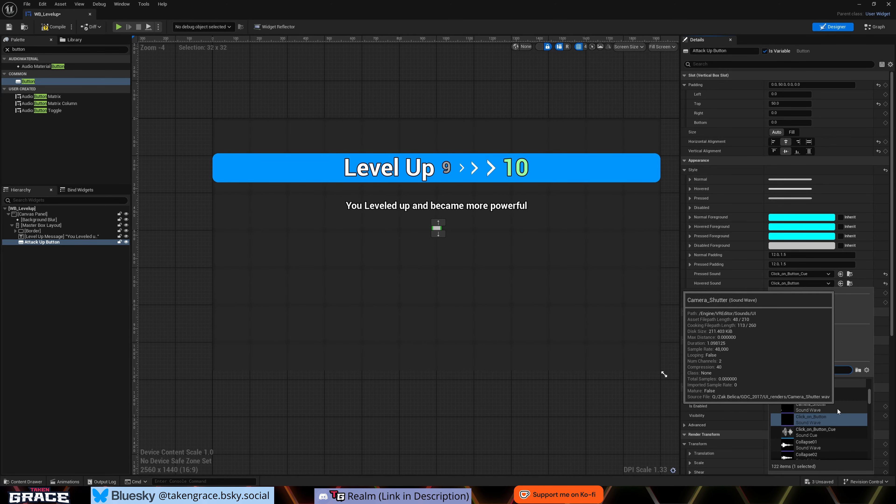
click(822, 408)
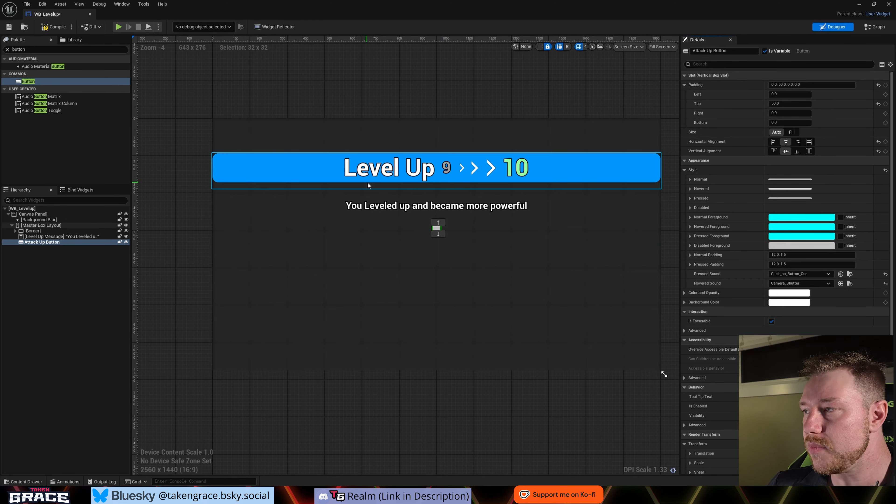
- Expand the Attack Up Button's Normal style and choose Rounded Box as its Draw As mode
click(690, 180)
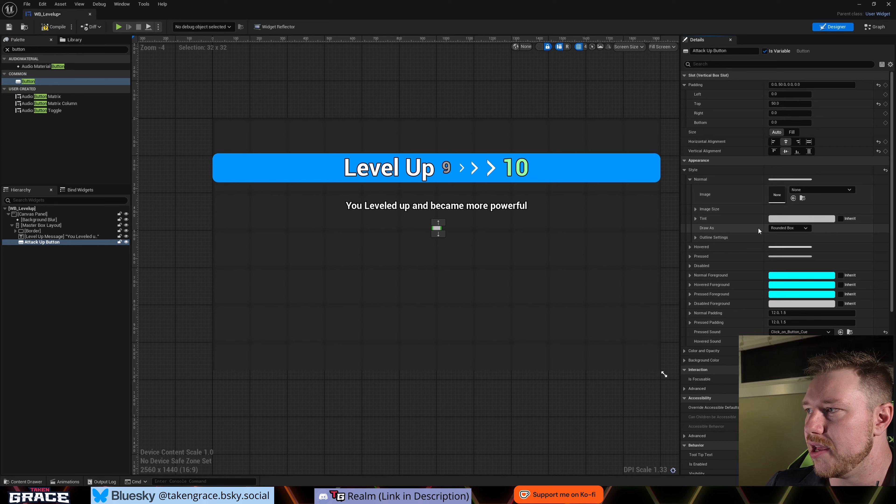
click(788, 228)
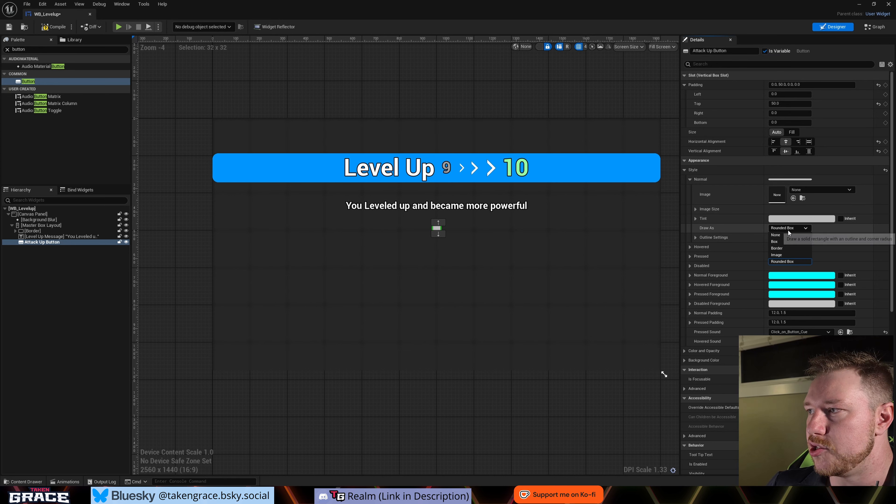
click(775, 261)
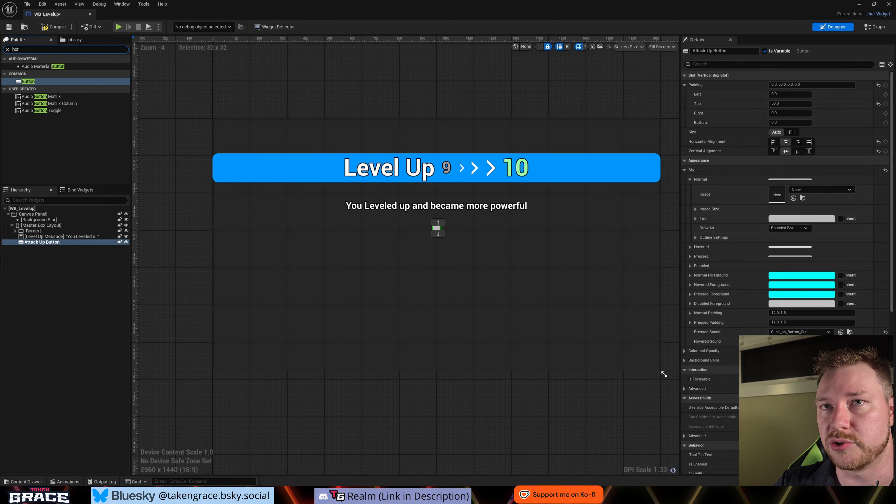
- Add a Horizontal Box inside the Attack Up Button and select it
drag(35, 66, 157, 165)
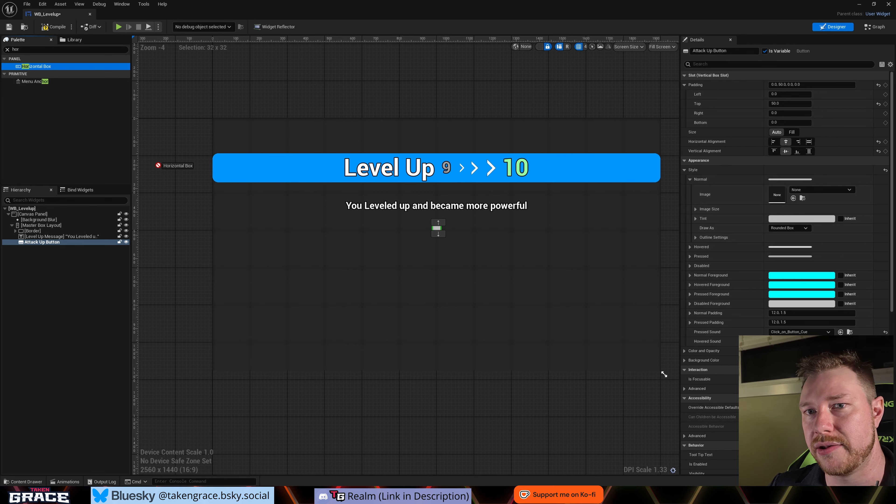
drag(46, 244, 47, 244)
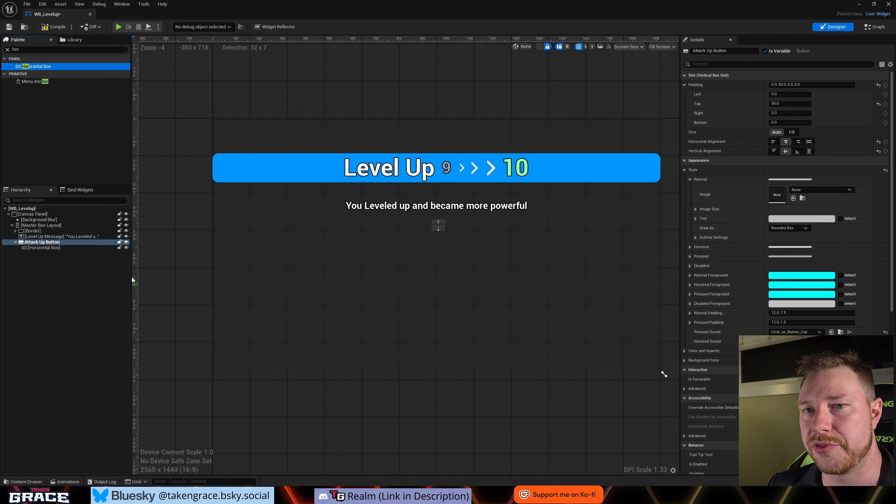
click(49, 247)
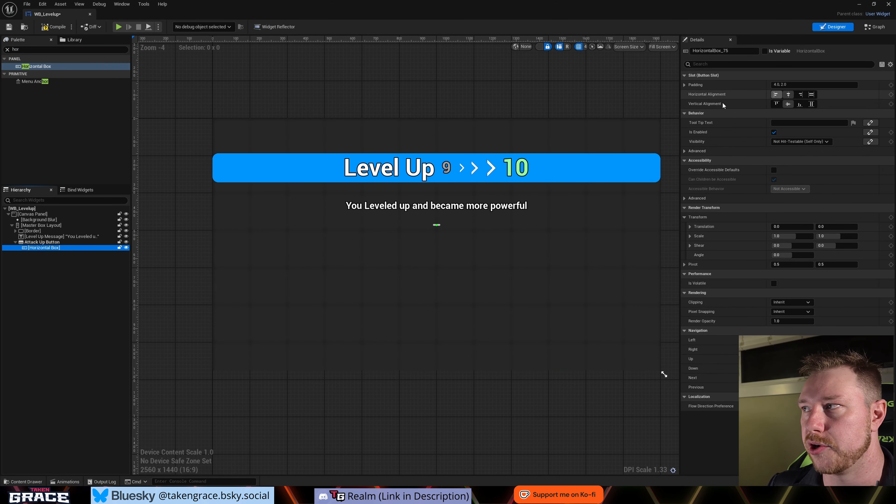
- Make the Horizontal Box fill its slot horizontally and vertically and set its padding to 5
click(811, 95)
click(811, 103)
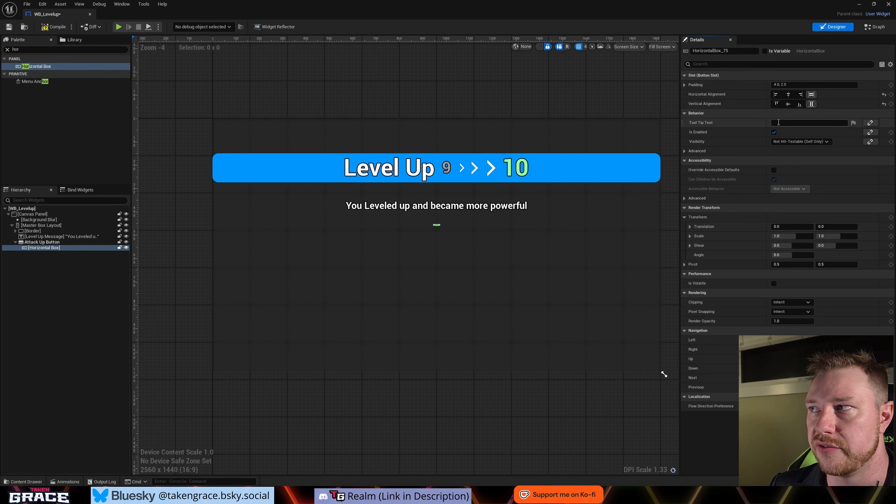
click(783, 85)
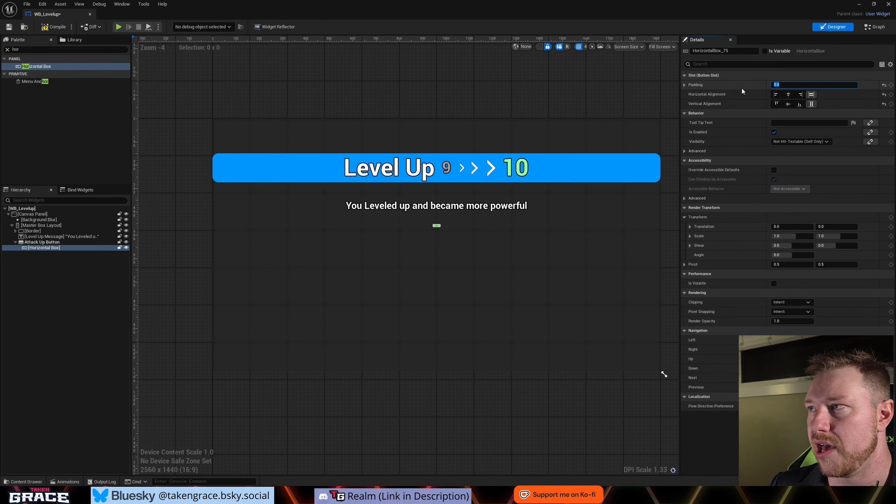
click(689, 85)
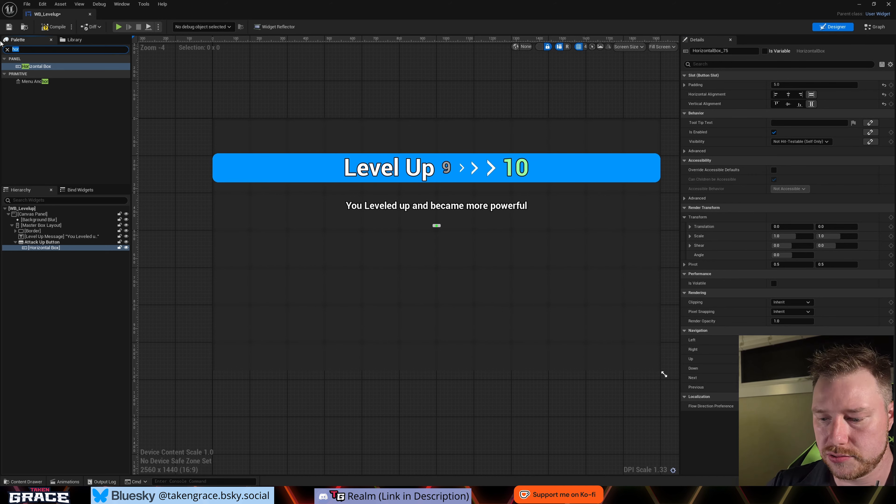
- Add an Image widget and a Text widget to the Horizontal Box inside the Attack Up Button
text(Image)
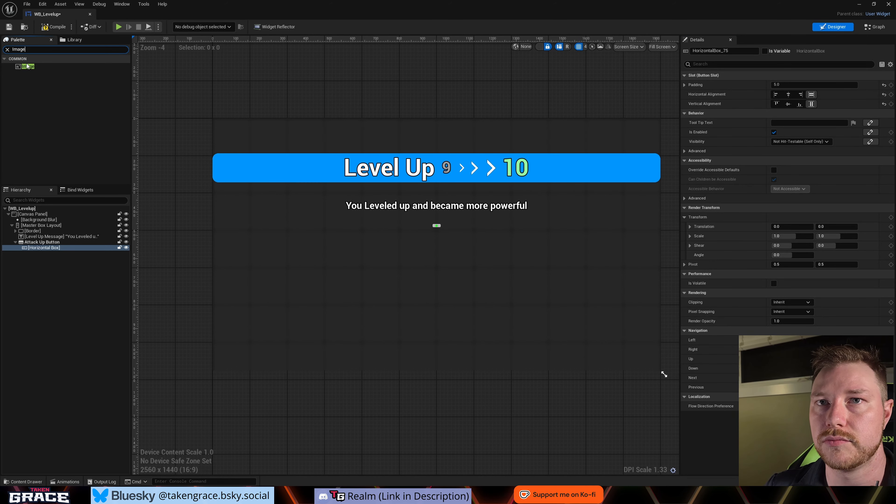
click(27, 67)
drag(44, 249, 44, 250)
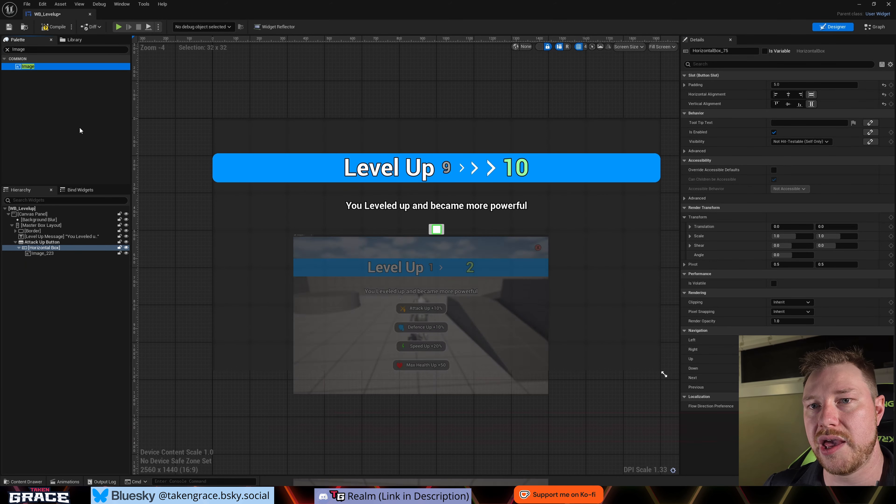
click(28, 49)
text(Text)
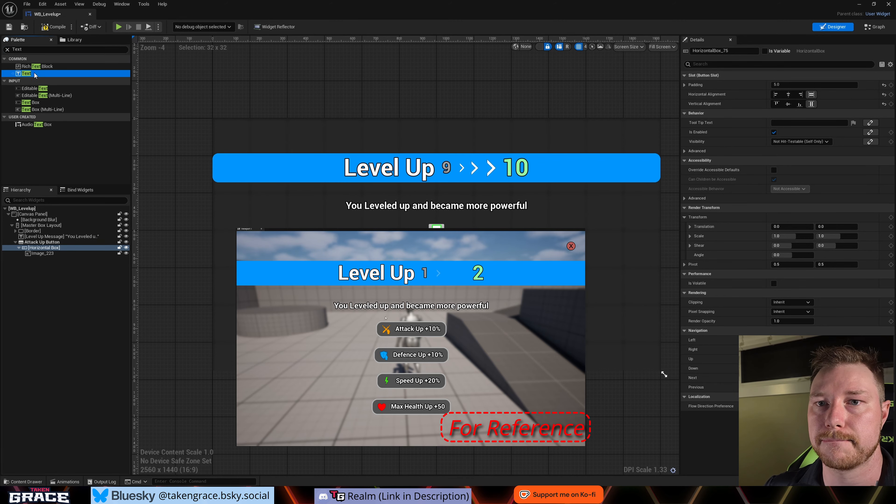
drag(34, 73, 44, 255)
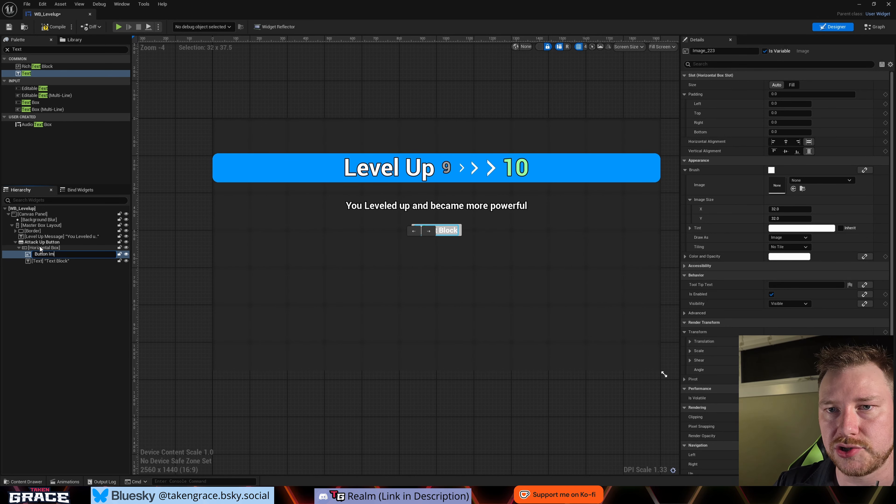
- Rename the Horizontal Box's image as Button Image and its text widget as Button Text
click(47, 260)
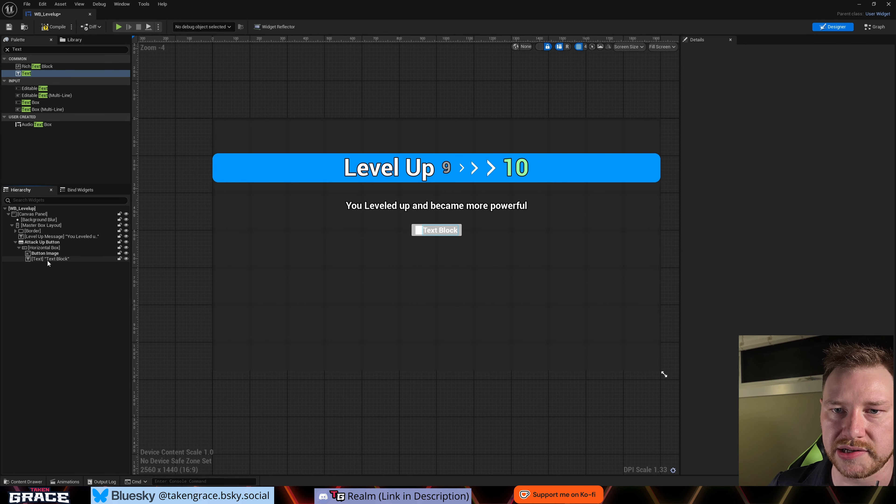
click(48, 261)
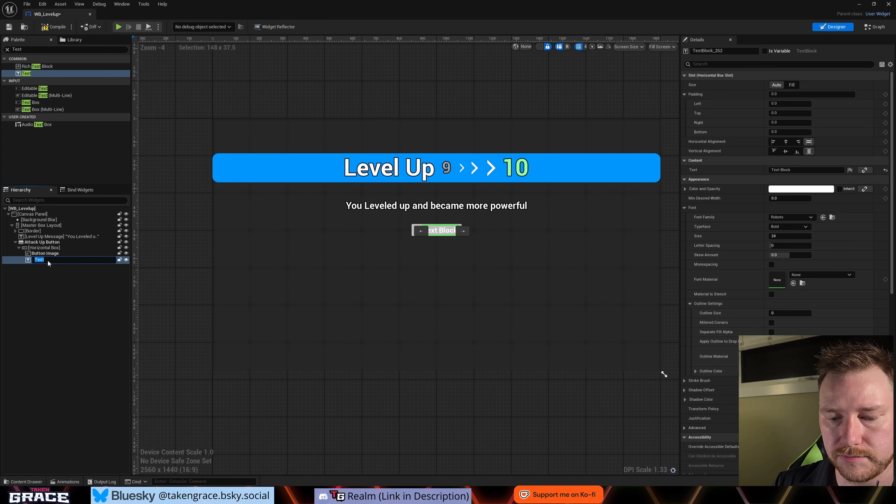
text(Button Text)
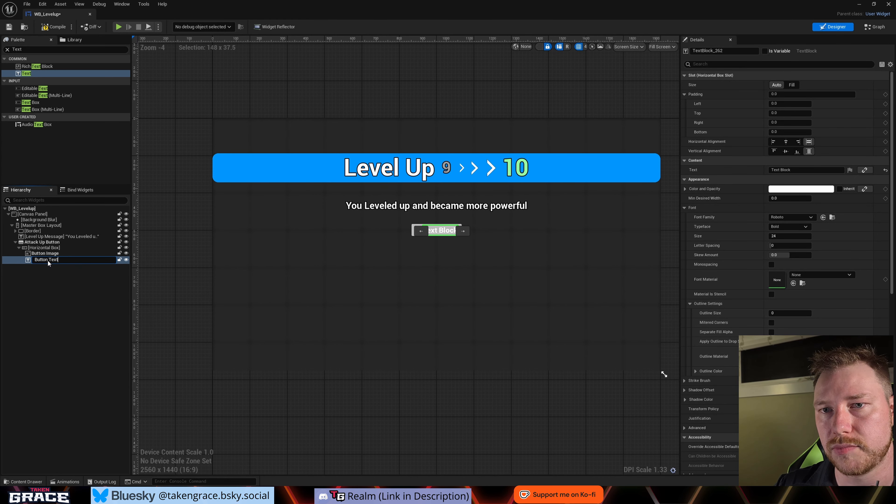
key(Return)
click(64, 291)
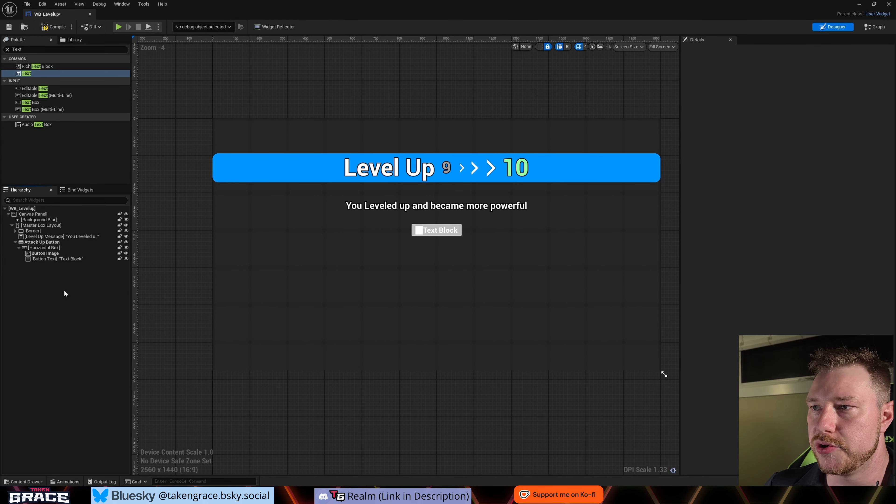
- Darken the outline color in the Attack Up Button's Normal style to a mid grey
scroll(464, 214, up, 4)
scroll(459, 219, down, 2)
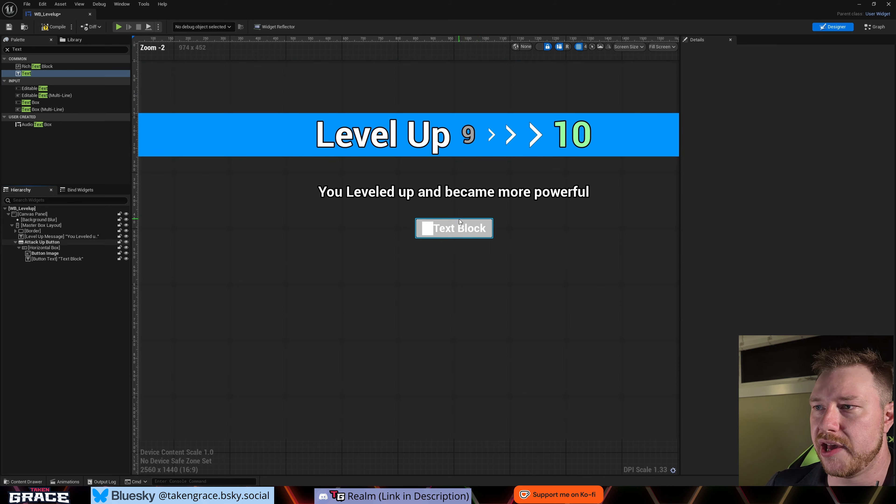
click(50, 247)
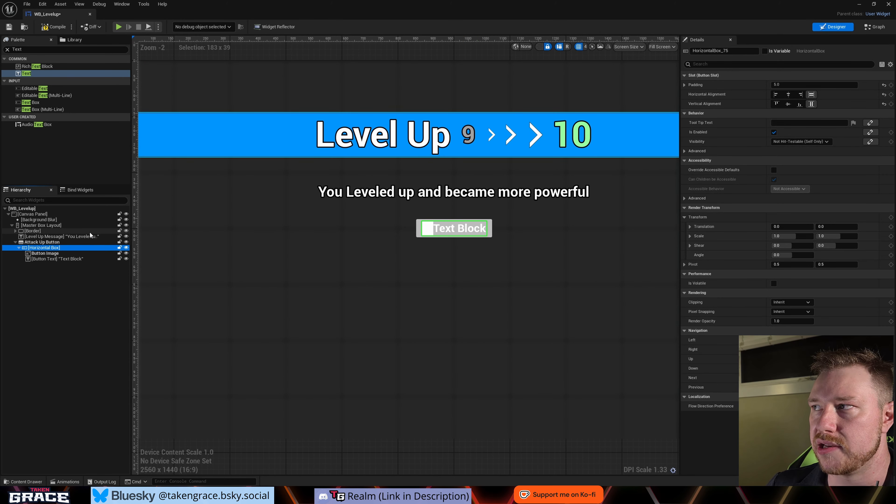
click(58, 242)
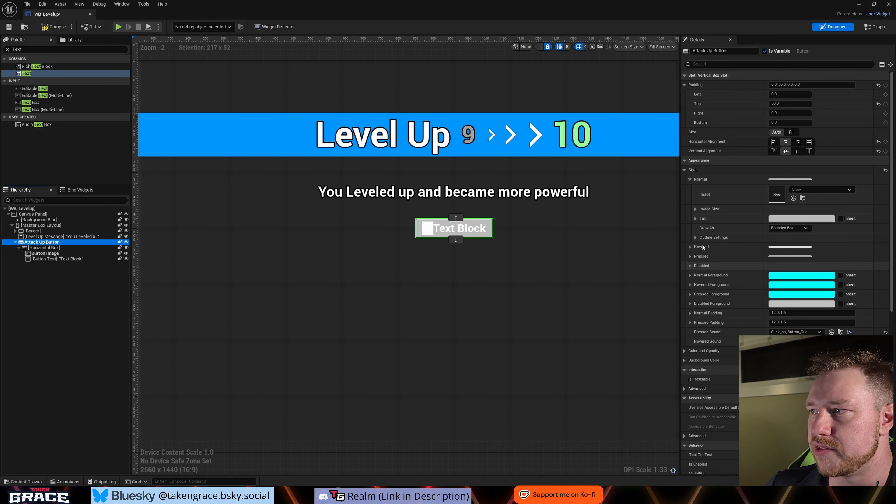
click(694, 237)
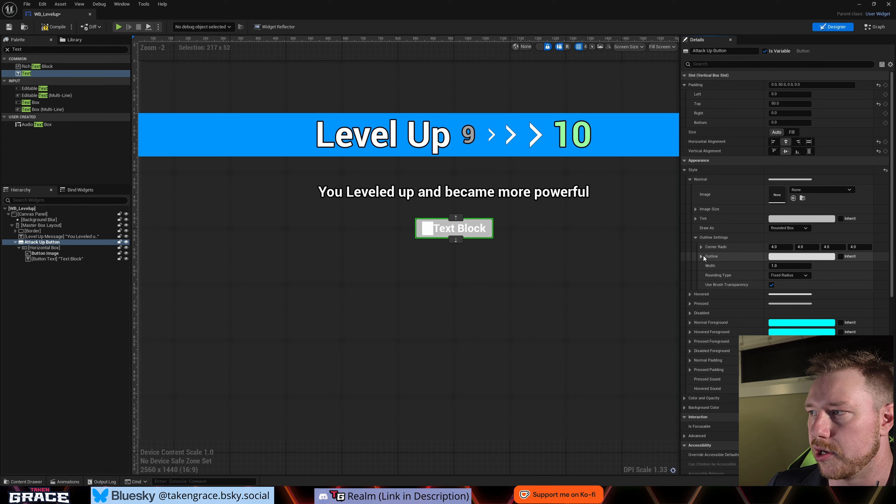
click(805, 257)
mouse_move(749, 313)
mouse_down()
mouse_move(750, 347)
mouse_move(756, 322)
mouse_up()
click(745, 431)
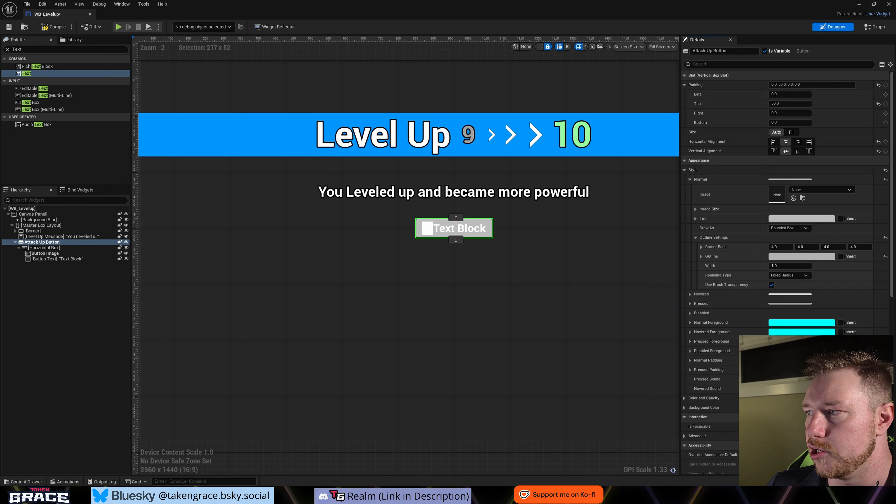
- Set the outline width in the Attack Up Button's Normal style to 5
click(781, 266)
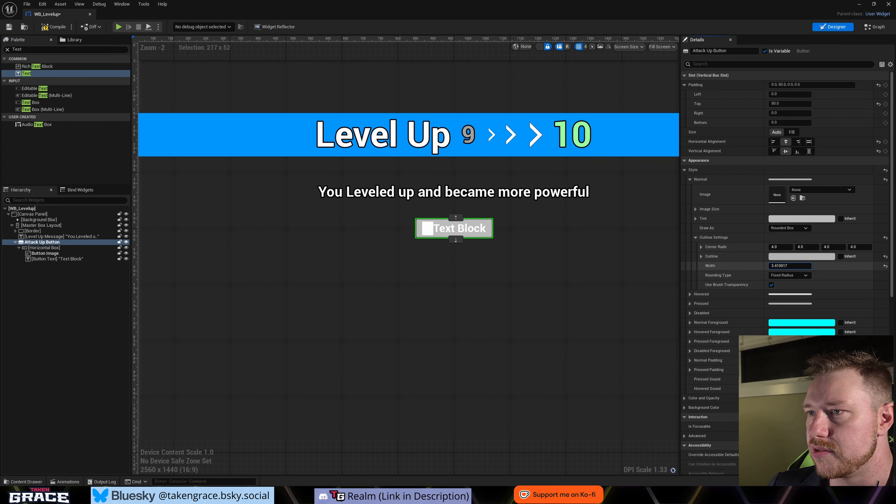
drag(781, 266, 786, 266)
click(783, 266)
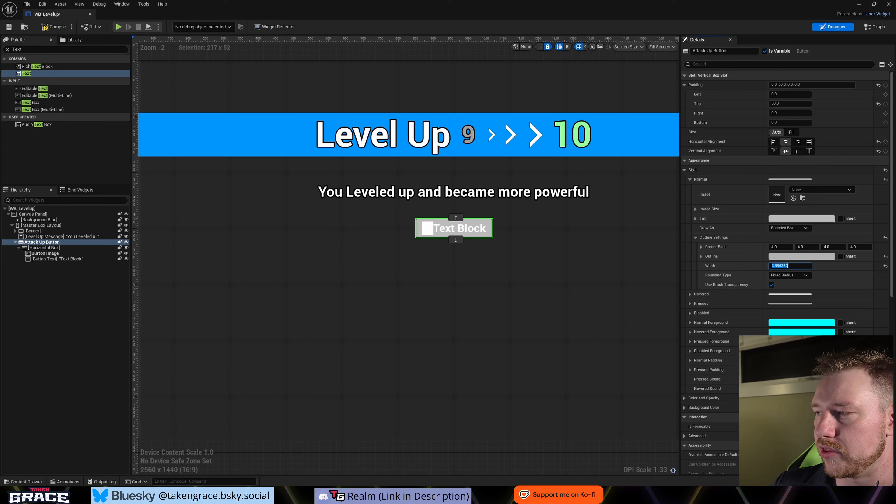
text(5)
key(Return)
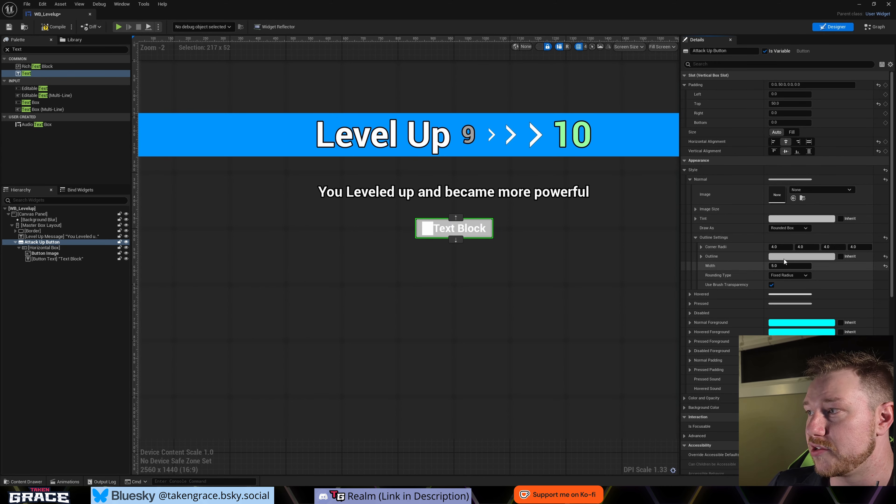
- Set all four corner radii in the Attack Up Button's Normal outline settings to 20
click(781, 247)
text(5)
key(Tab)
text(5)
key(Tab)
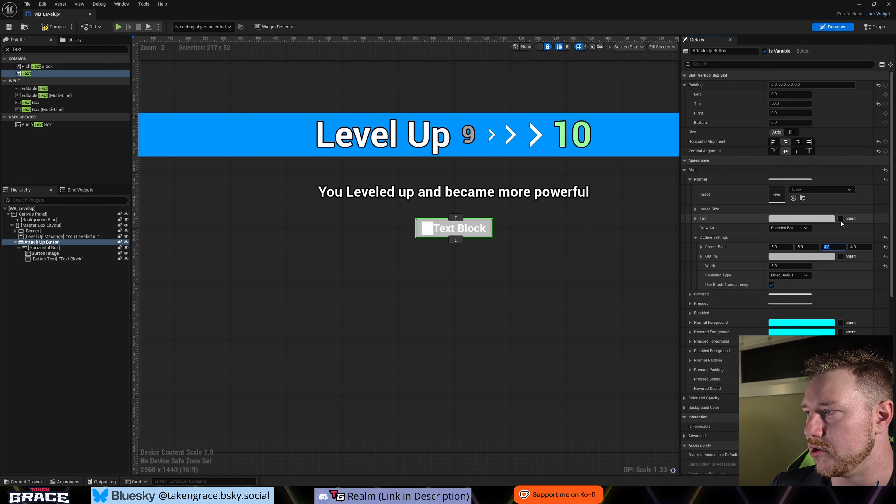
key(shift+Tab)
key(shift+Tab)
text(20)
key(Tab)
text(20)
key(Tab)
text(20)
key(Tab)
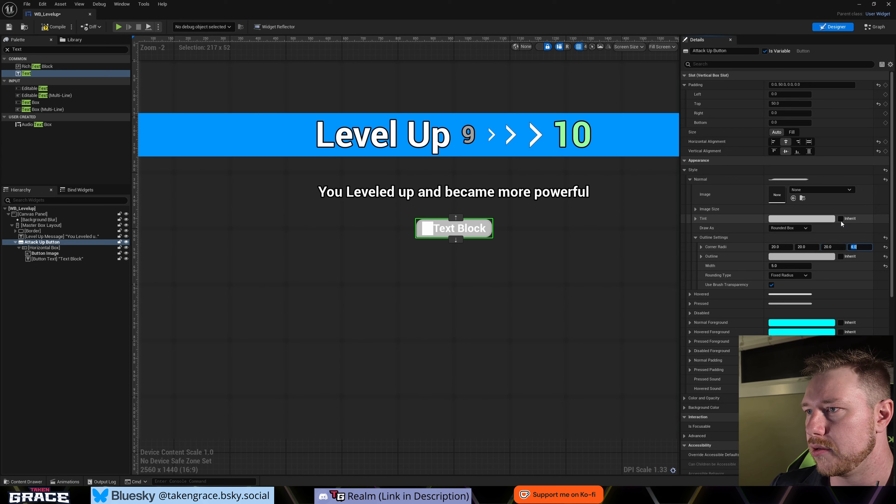
text(20)
key(Return)
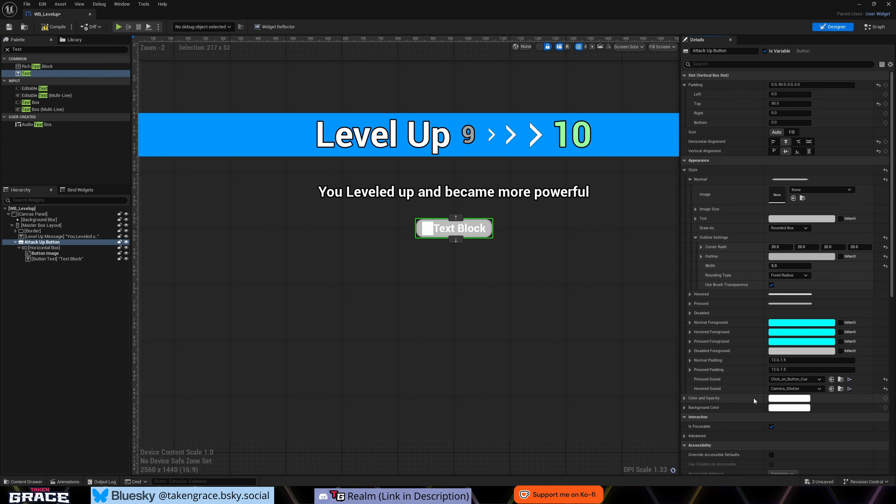
click(779, 399)
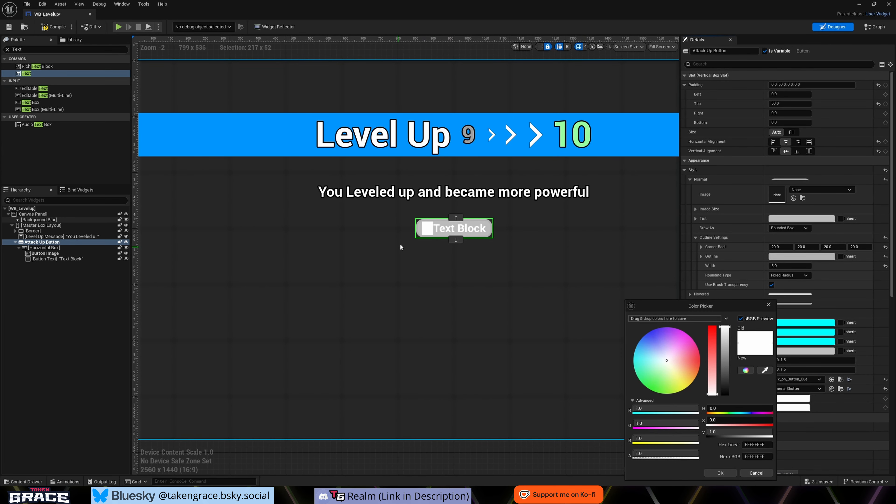
mouse_move(678, 364)
mouse_down()
mouse_move(685, 338)
mouse_move(665, 325)
mouse_move(626, 350)
mouse_move(628, 393)
mouse_move(682, 393)
mouse_up()
click(769, 474)
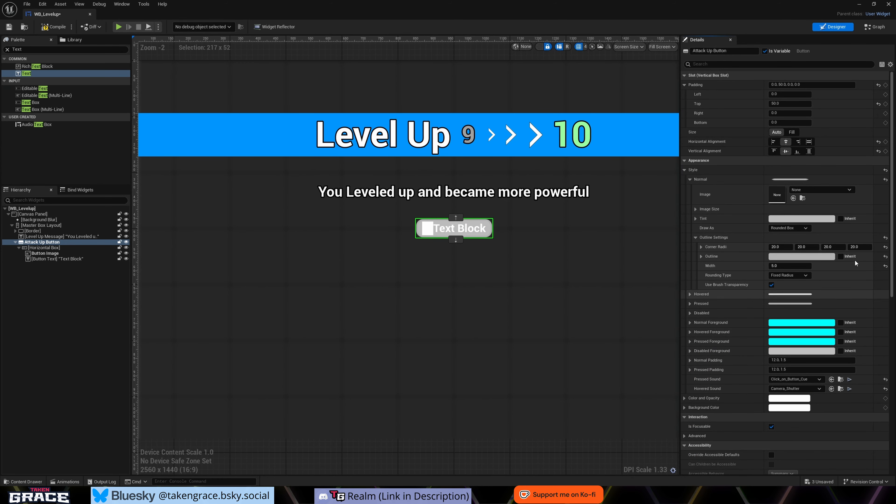
- Darken the tint in the Attack Up Button's Normal style to a dark grey with a value of about 0.083
click(801, 219)
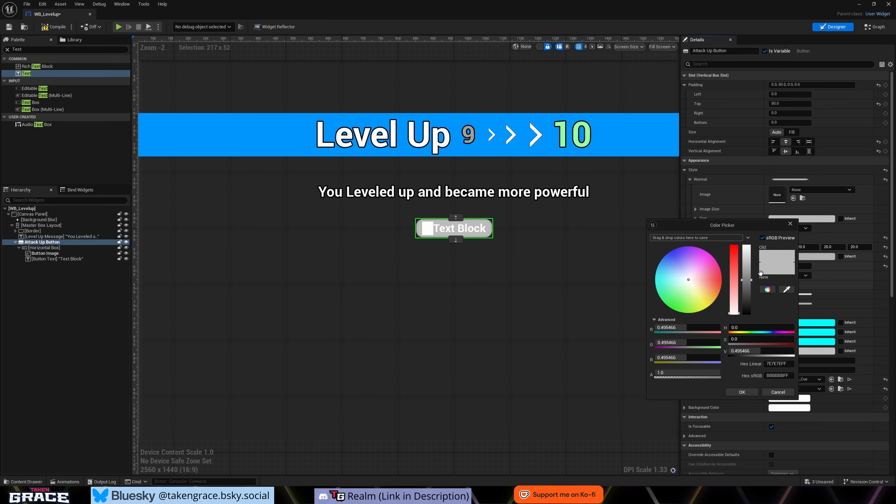
drag(750, 286, 743, 307)
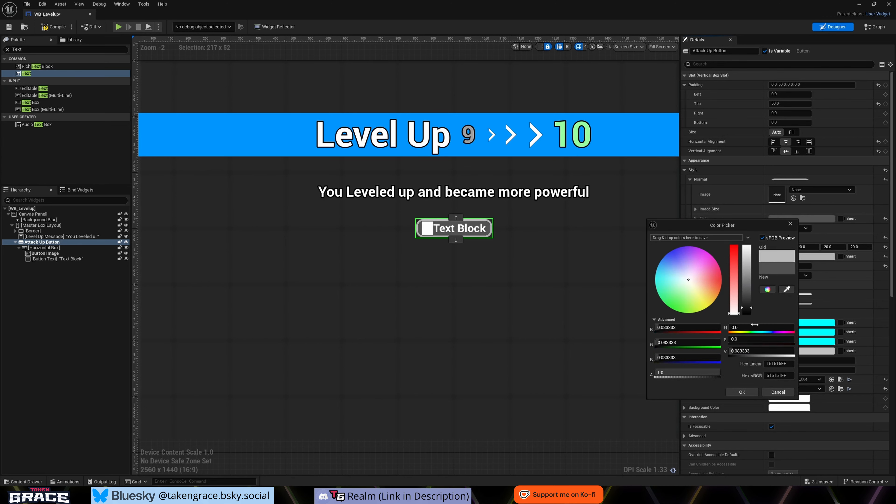
click(766, 393)
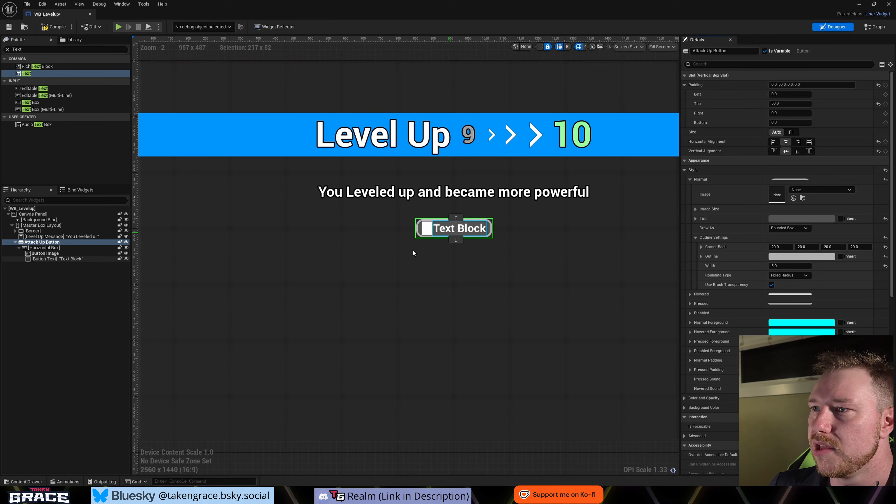
- Try Normal Padding values of 50 and 0 on the Attack Up Button and settle on 10
scroll(433, 222, up, 4)
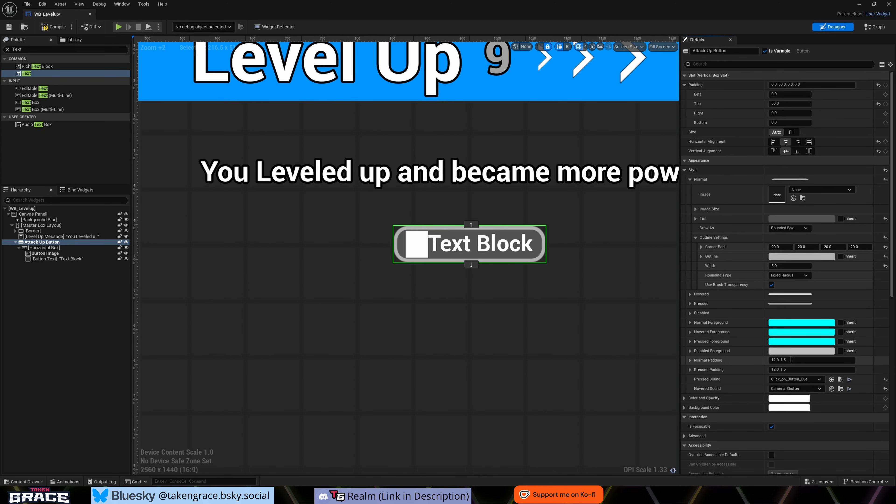
click(789, 361)
text(50)
key(Return)
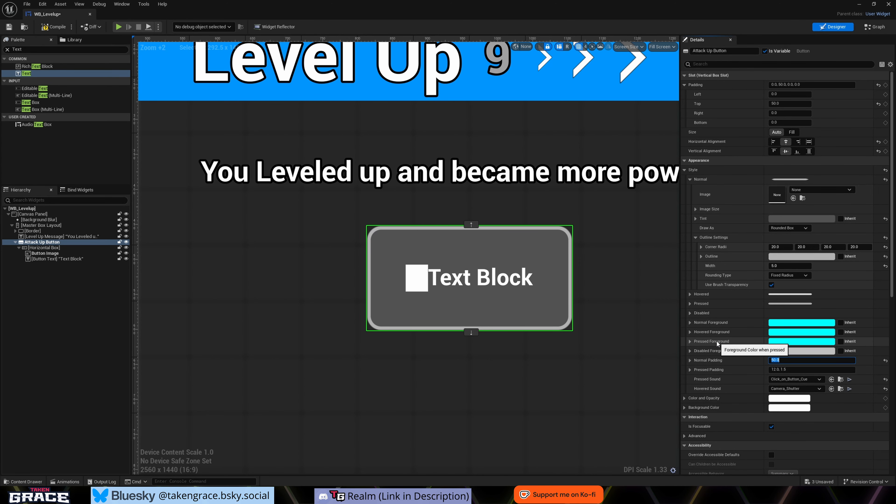
text(0)
key(Return)
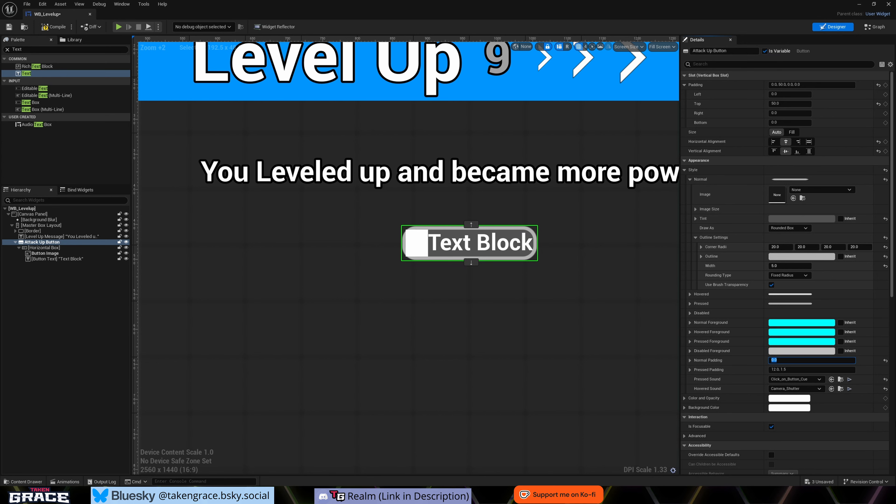
text(10)
key(Return)
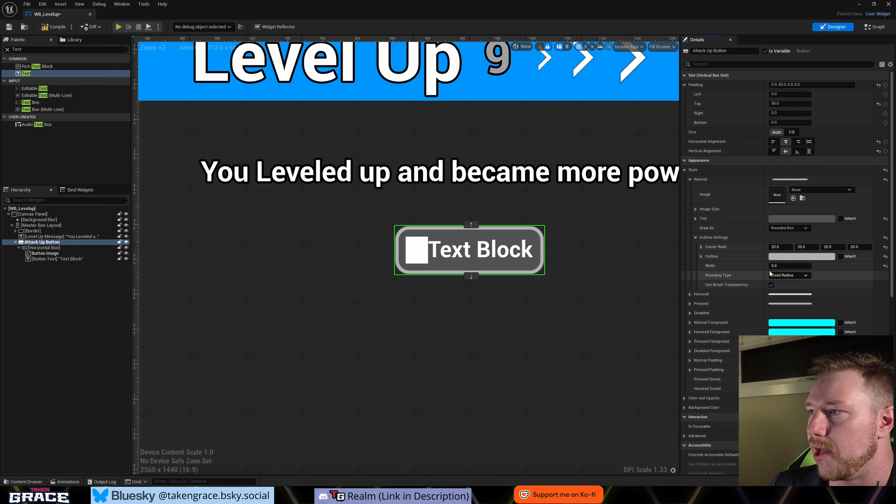
- Set all four corner radii in the Attack Up Button's Normal outline settings to 30
click(779, 247)
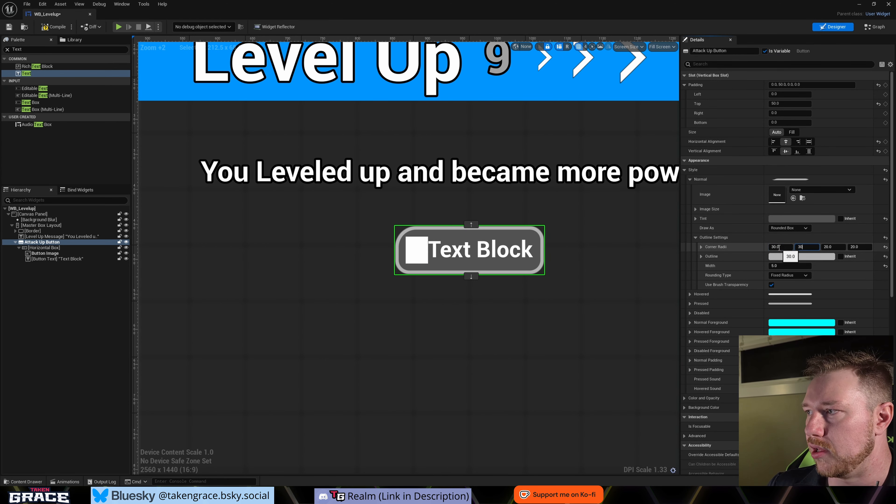
scroll(483, 262, down, 2)
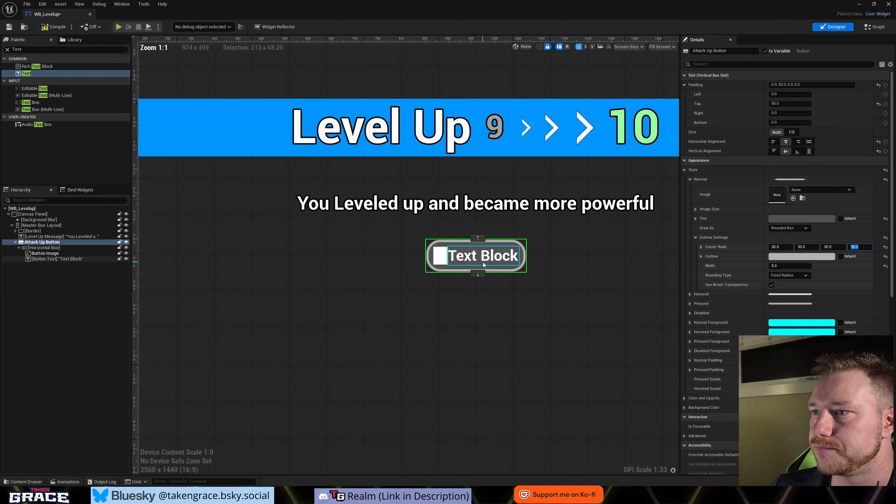
scroll(502, 299, up, 1)
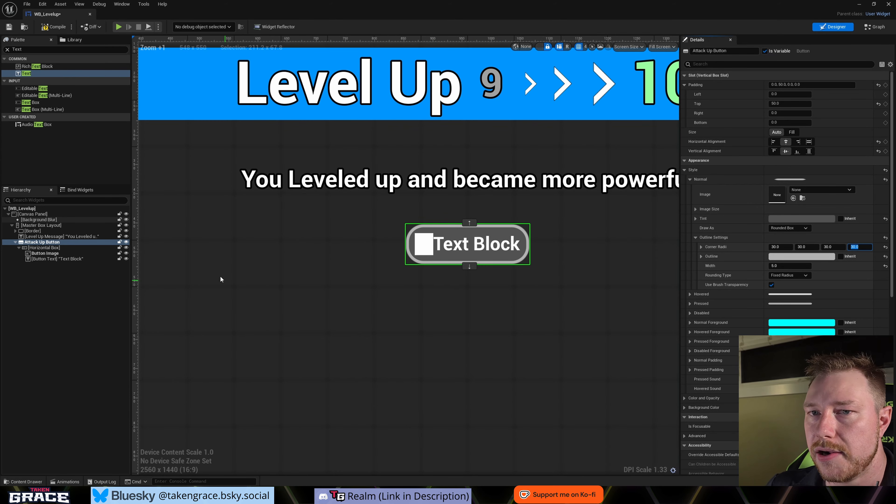
- Set the left and right padding of the Button Image to 10
click(45, 253)
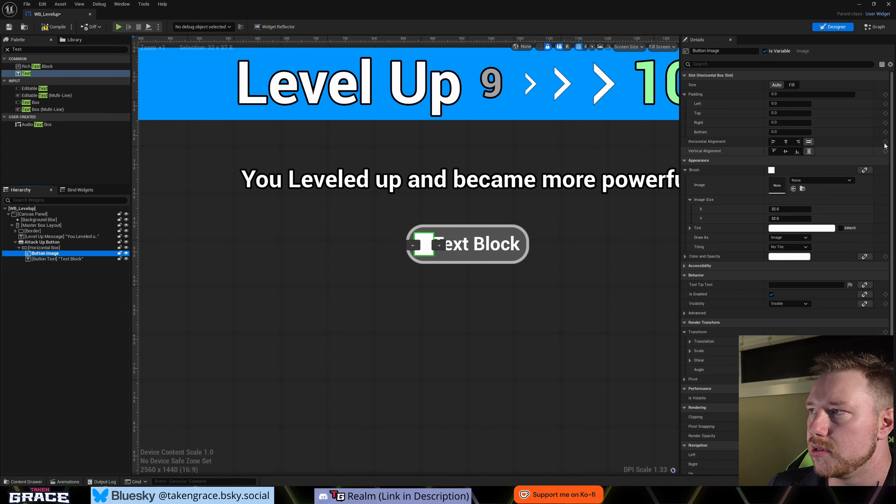
click(786, 103)
text(1)
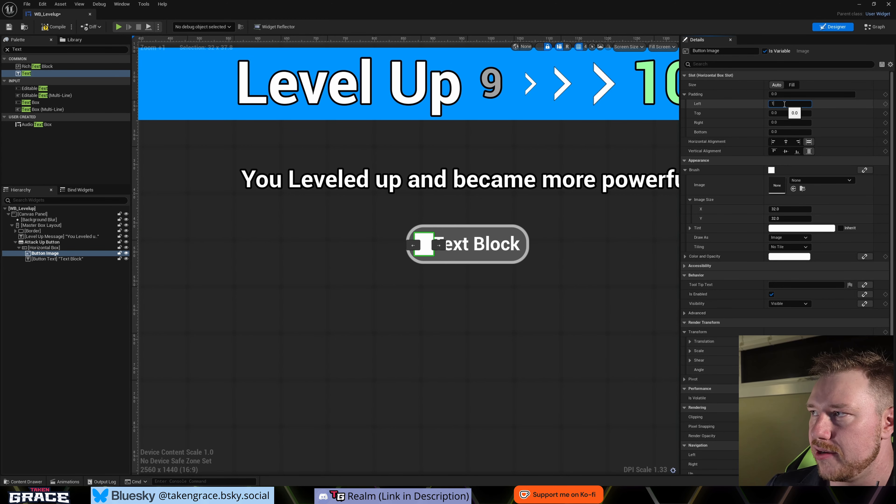
text(0)
key(Tab)
key(Tab)
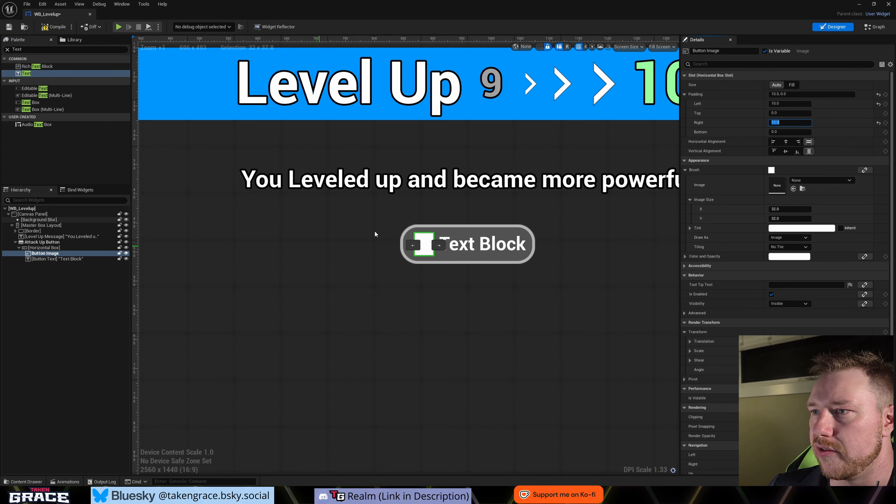
- Set the left and right padding of the Button Text to 10
click(483, 251)
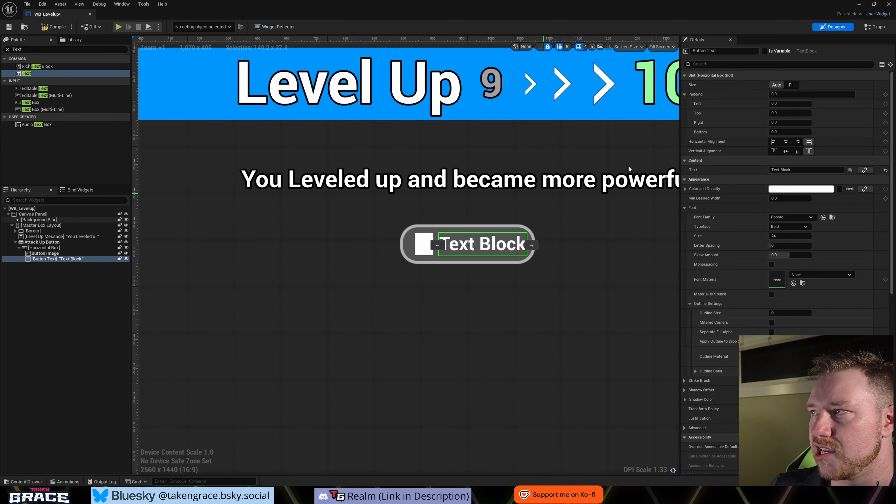
click(790, 104)
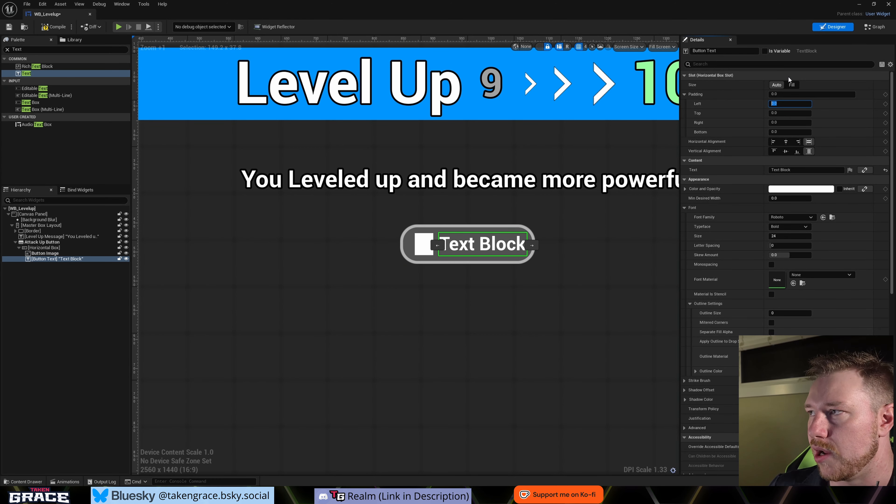
text(10)
key(Tab)
key(Tab)
text(10)
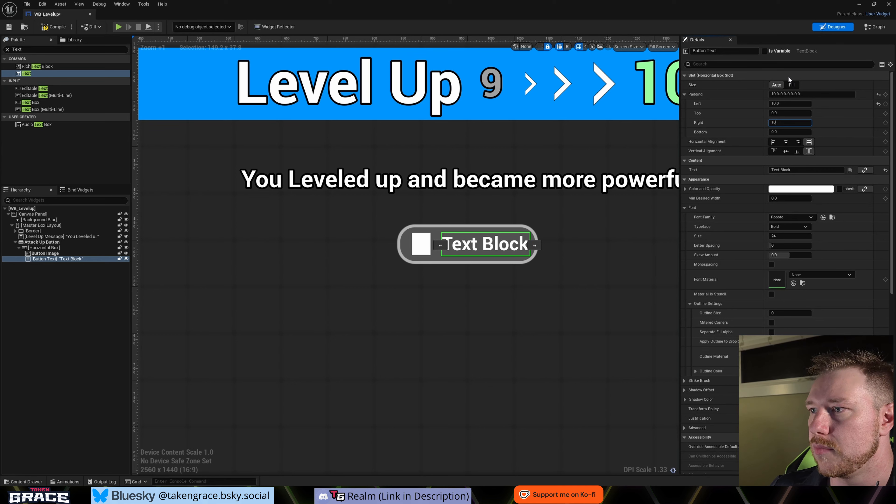
key(Return)
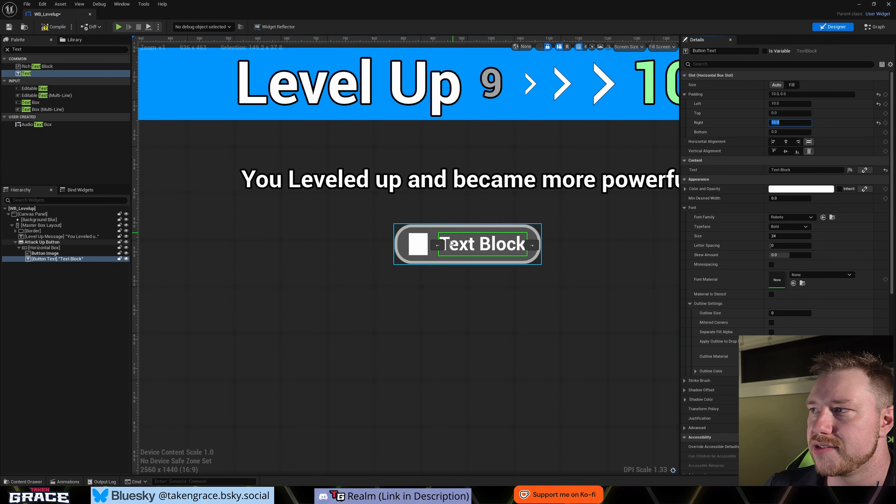
- Change the Button Text's content to "Attack Up +10%" and set its font outline size to 3
click(791, 170)
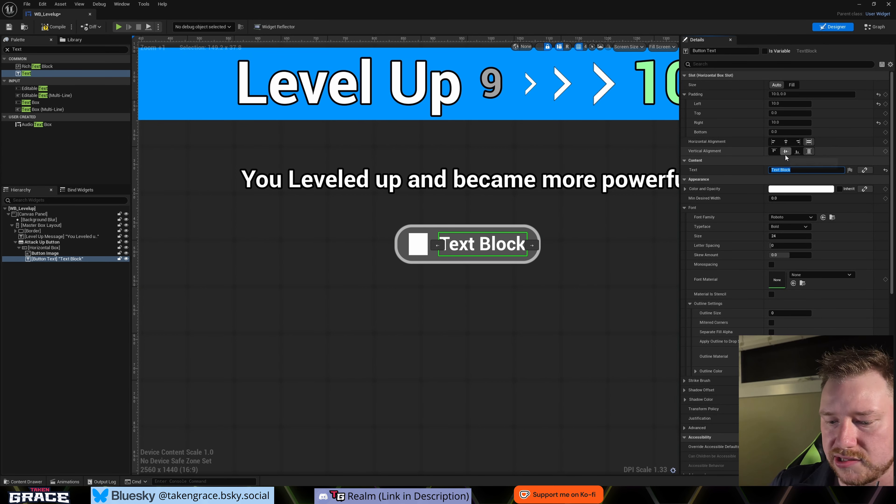
text(Attack Up +10%)
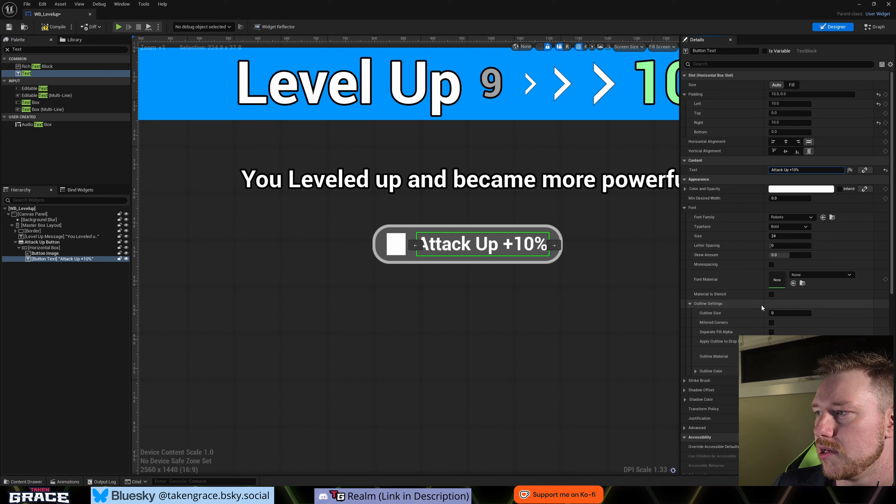
click(793, 311)
key(Return)
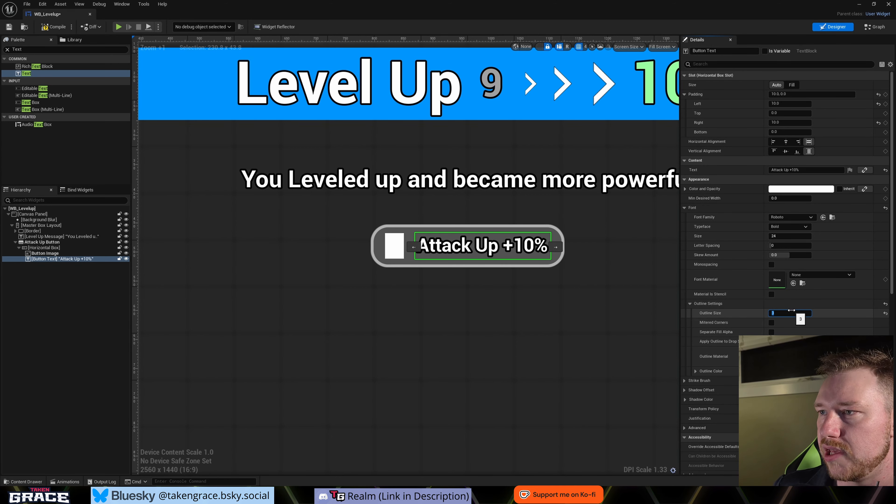
- Assign the Attack_Up texture as the Button Image's brush image
click(382, 243)
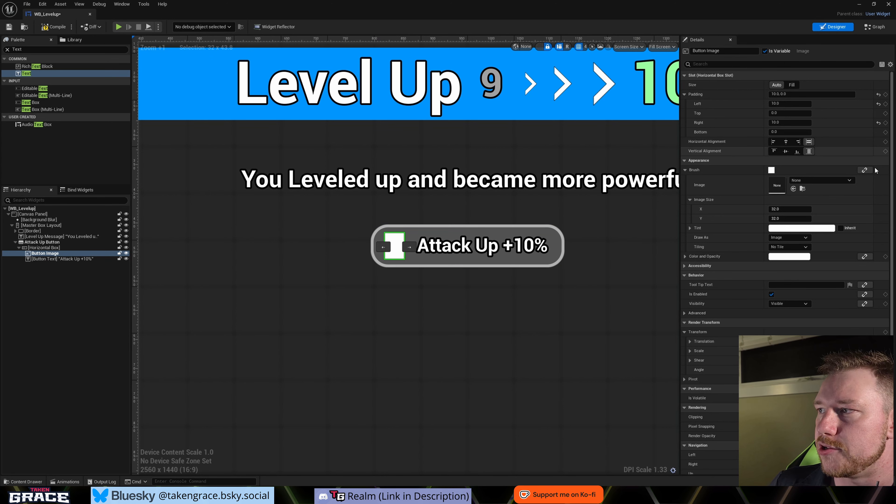
click(806, 179)
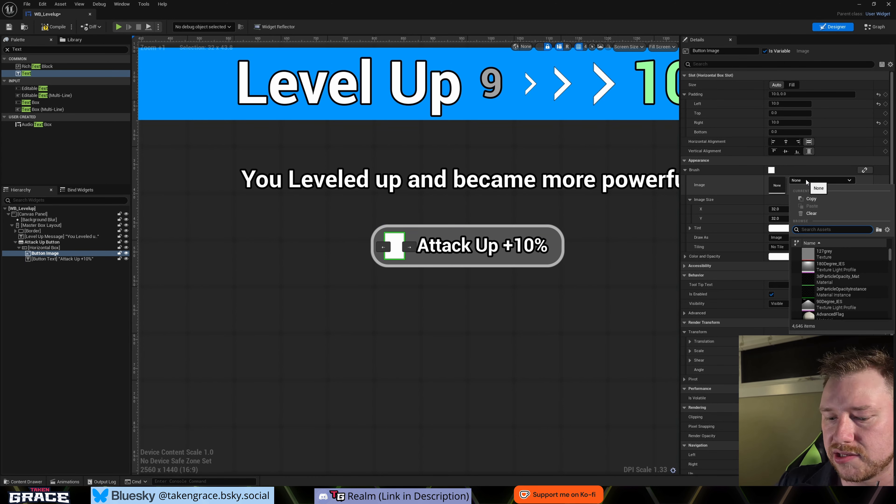
text(att)
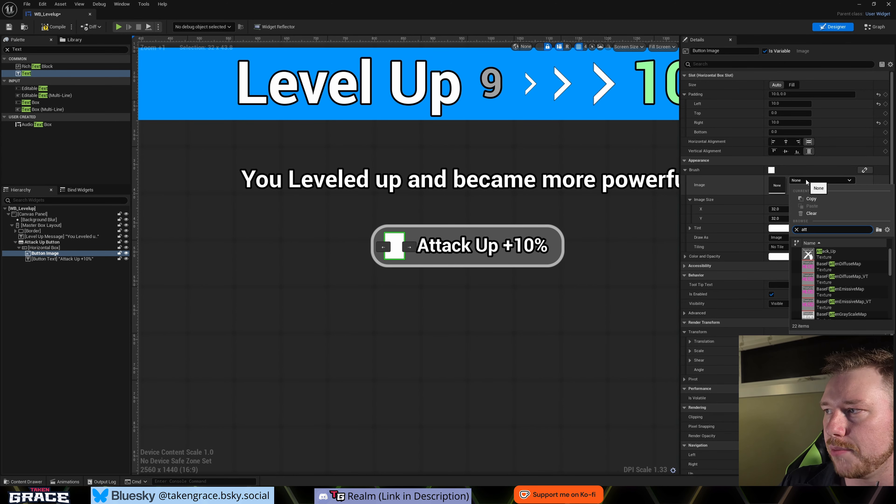
click(826, 254)
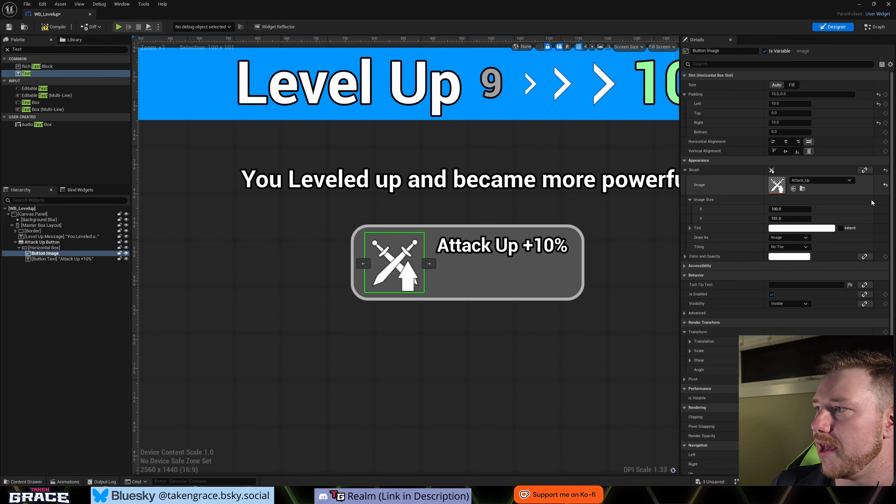
- Set the Button Image's size to 50 by 50
click(779, 208)
text(50)
key(Tab)
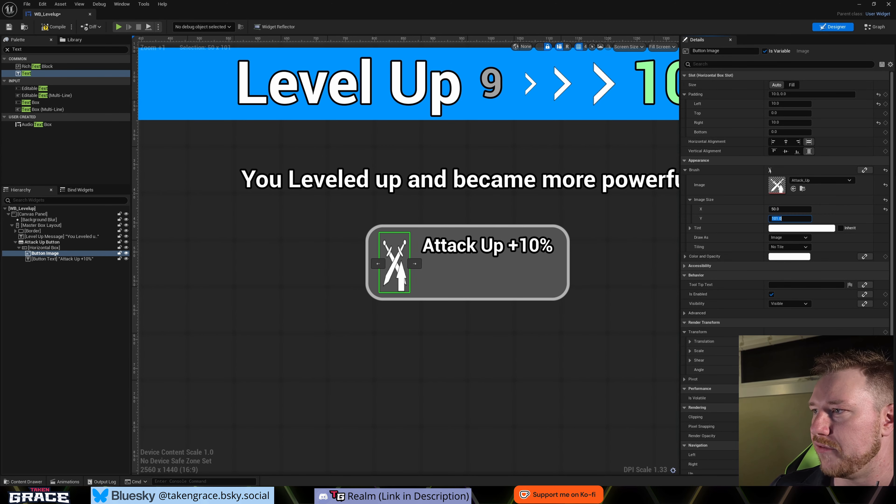
text(50)
key(Return)
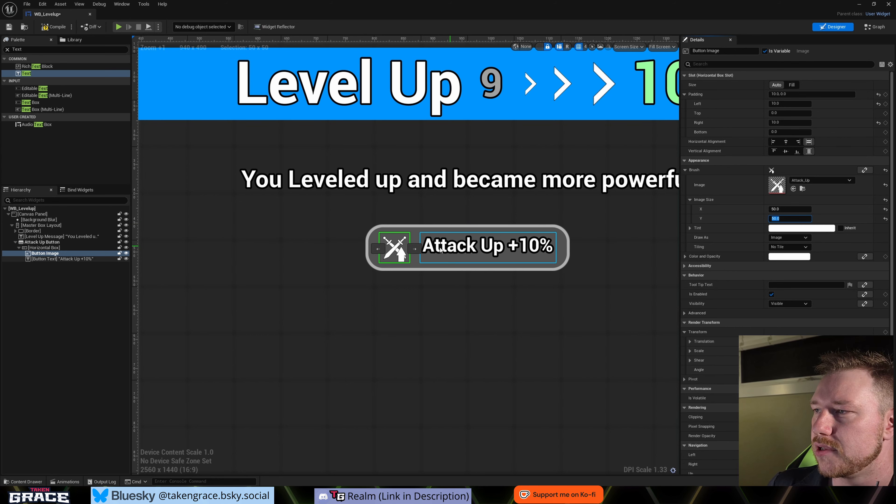
- Tint the Button Image orange, with red 1.0, green about 0.34 and blue 0
click(783, 229)
click(700, 306)
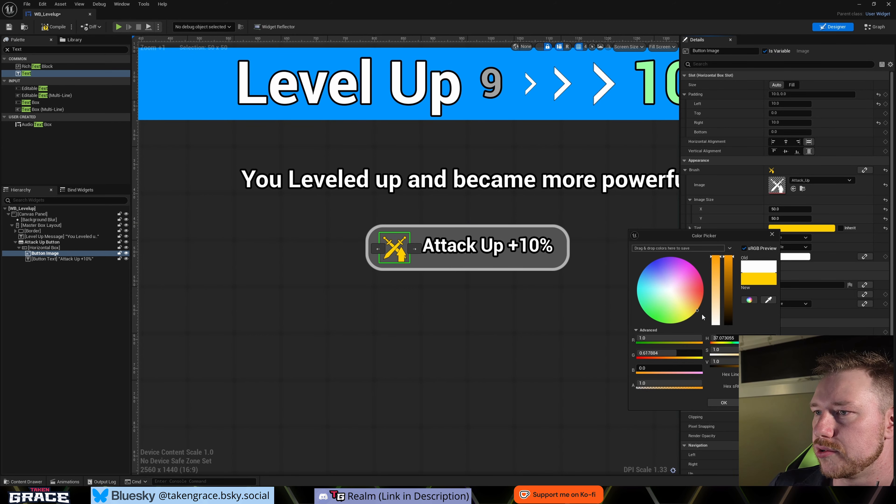
drag(725, 318, 728, 315)
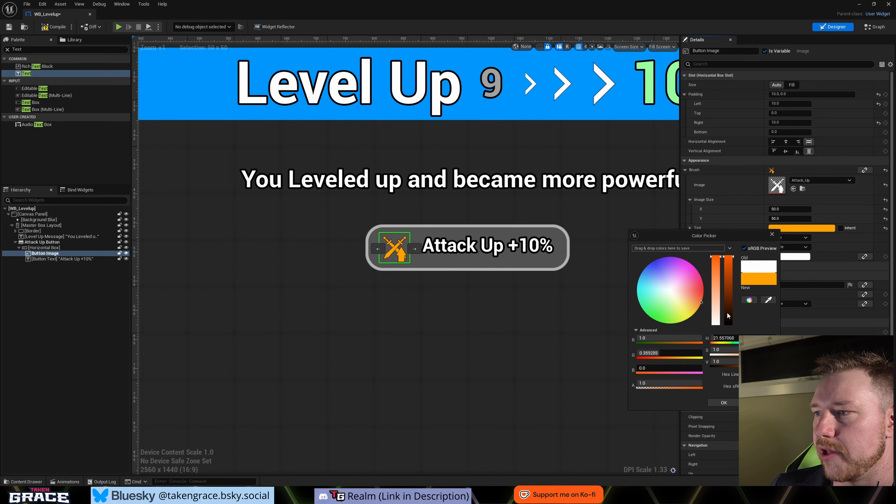
click(723, 403)
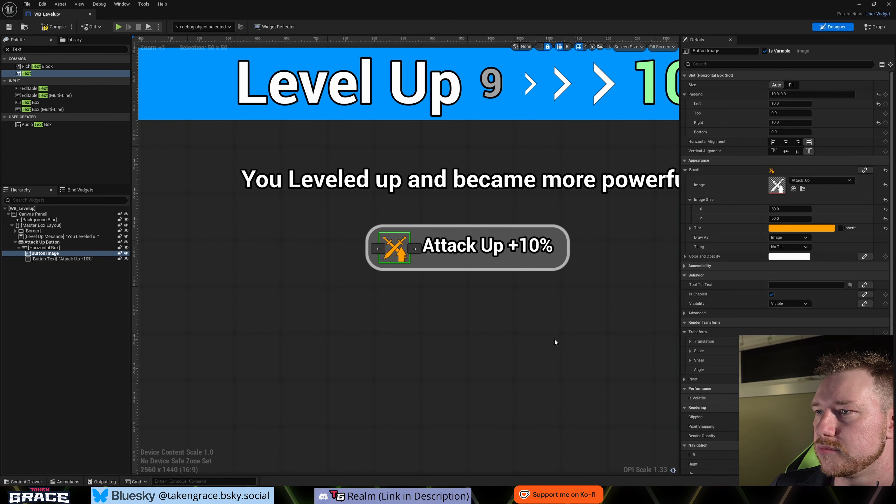
- Center the Button Text vertically within the Horizontal Box
click(460, 262)
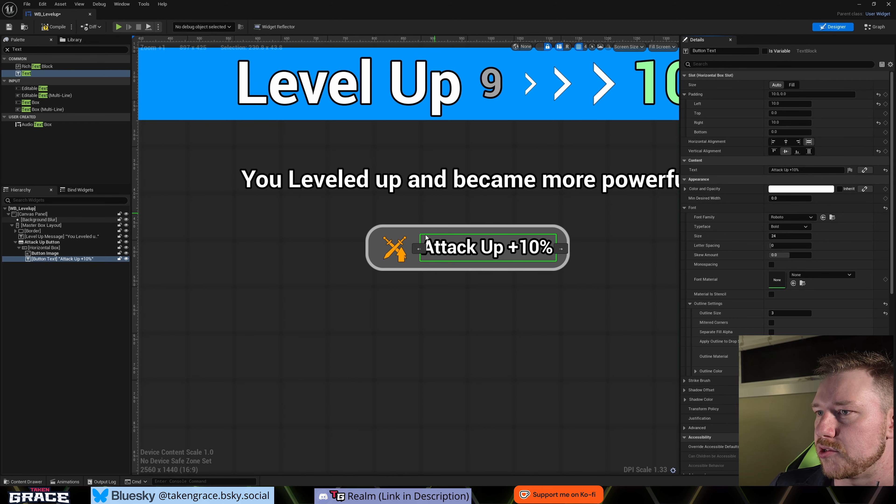
click(413, 296)
scroll(601, 304, down, 4)
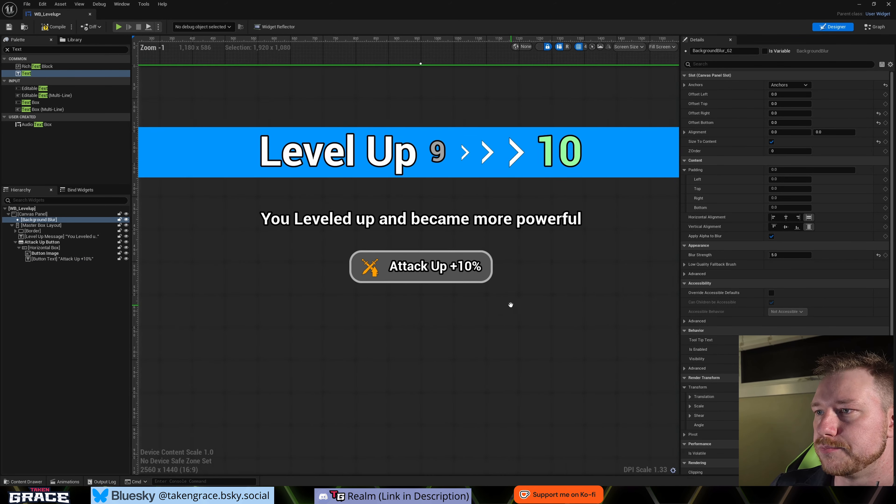
- Copy the Attack Up Button's Normal style onto its Hovered and Pressed styles
click(516, 273)
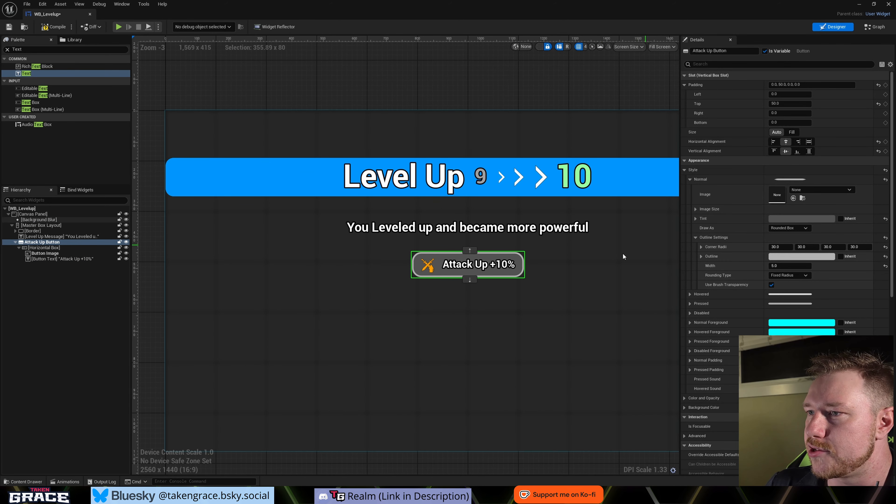
click(691, 179)
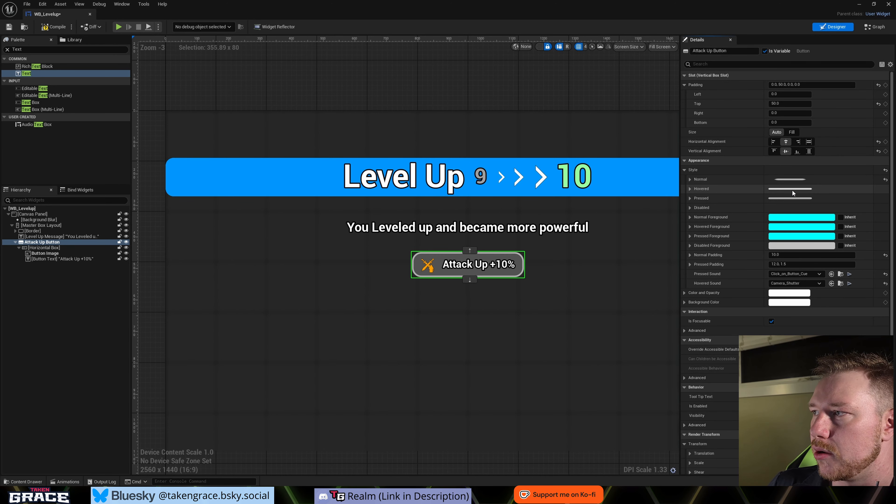
right_click(793, 191)
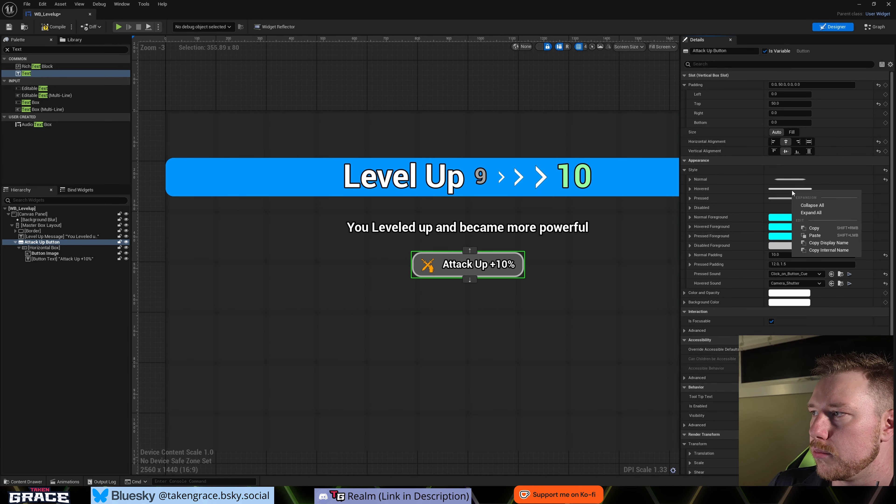
click(823, 235)
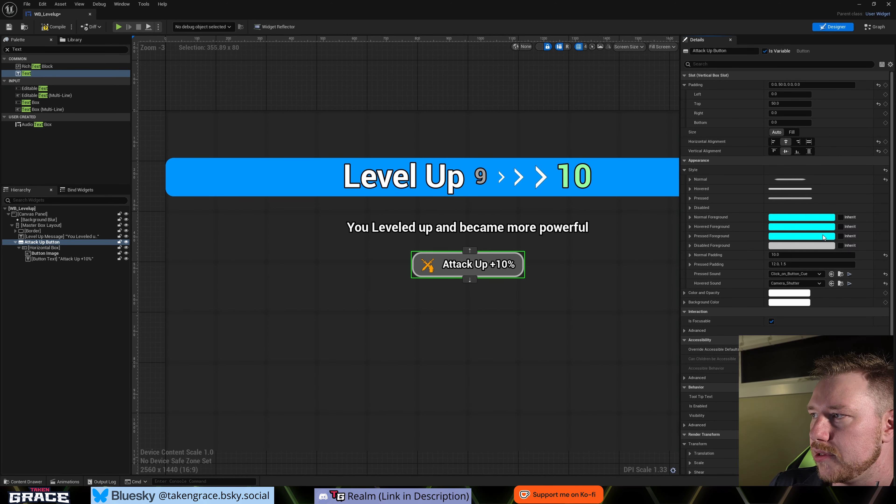
shift+click(796, 198)
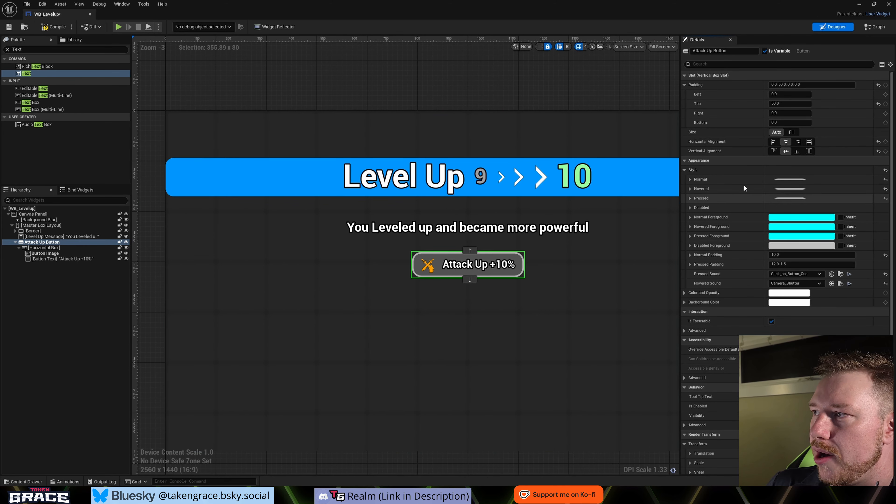
- Lighten the Attack Up Button's Hovered tint to a lighter grey
click(690, 189)
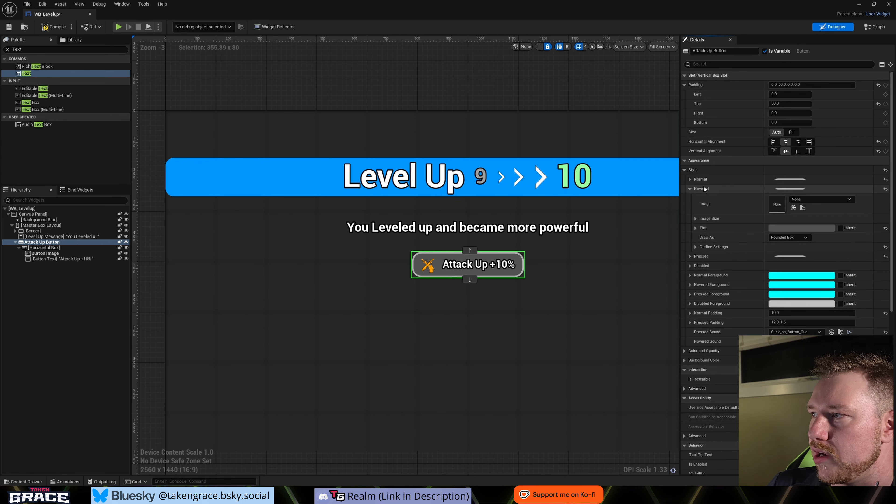
click(798, 228)
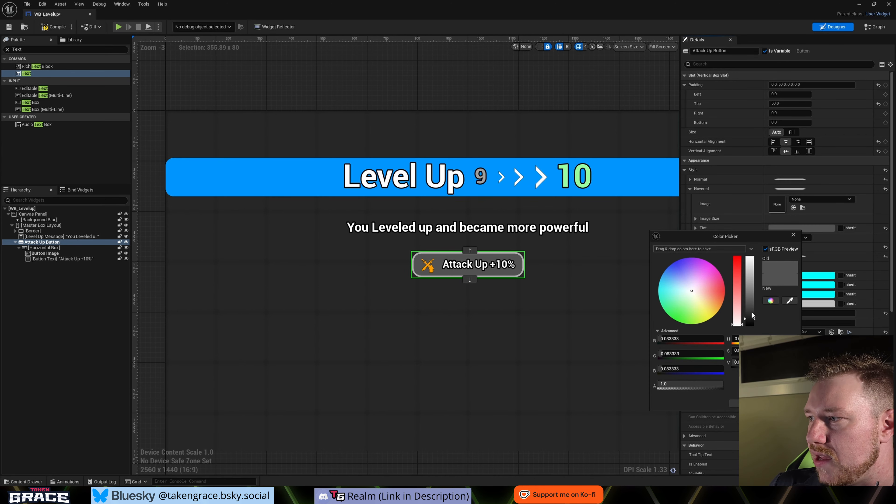
mouse_move(752, 312)
mouse_down()
mouse_move(753, 292)
mouse_move(754, 301)
mouse_up()
click(794, 235)
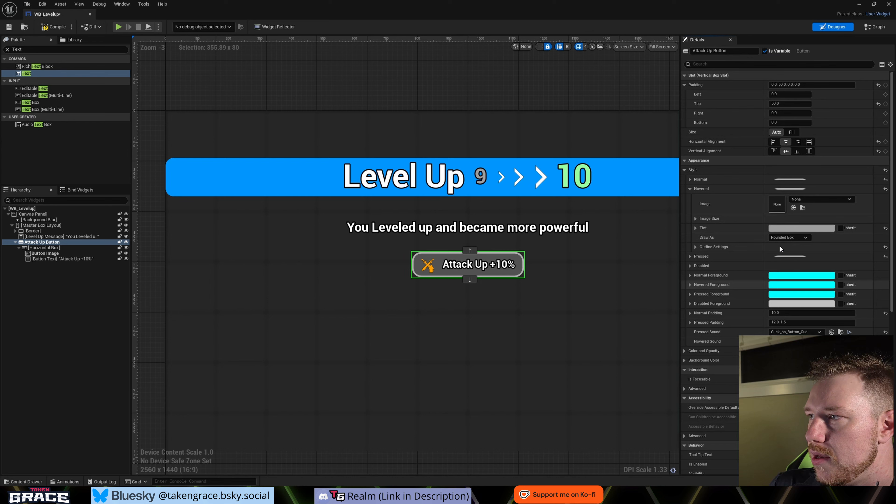
click(691, 189)
- Tint the Attack Up Button's Pressed style light blue, with red about 0.41, green about 0.92 and blue 1.0
click(690, 198)
click(790, 237)
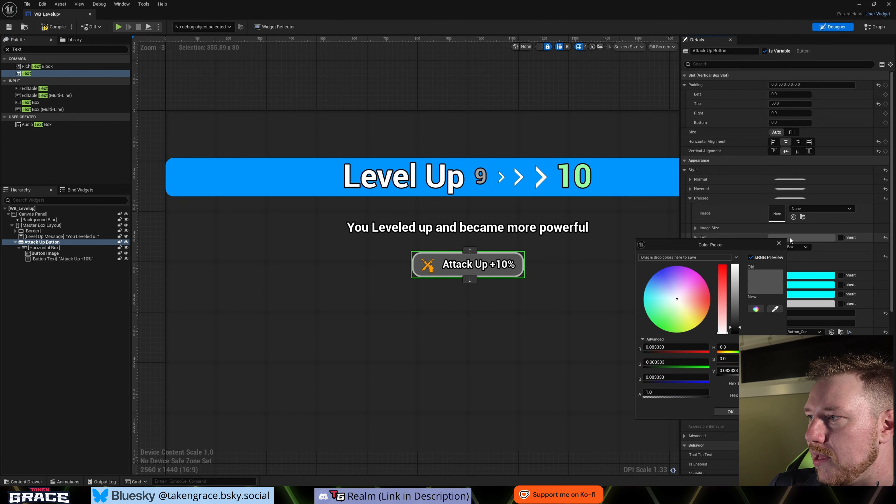
click(659, 300)
drag(736, 308, 736, 263)
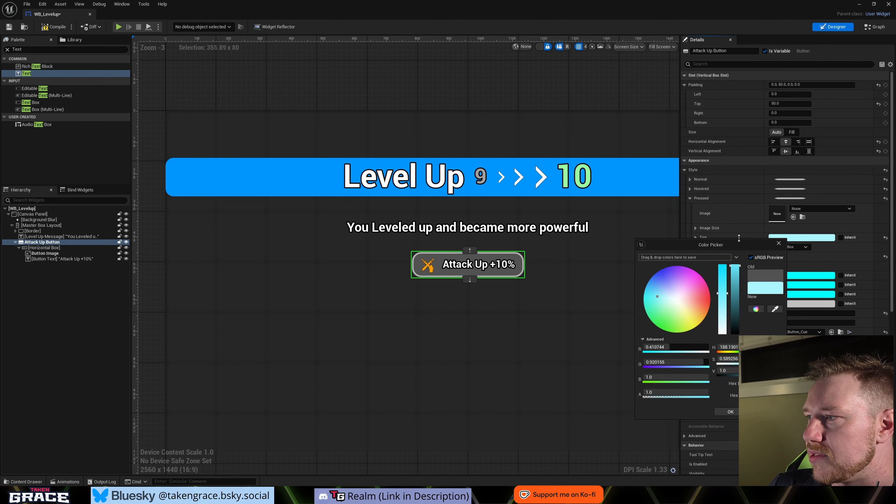
click(740, 412)
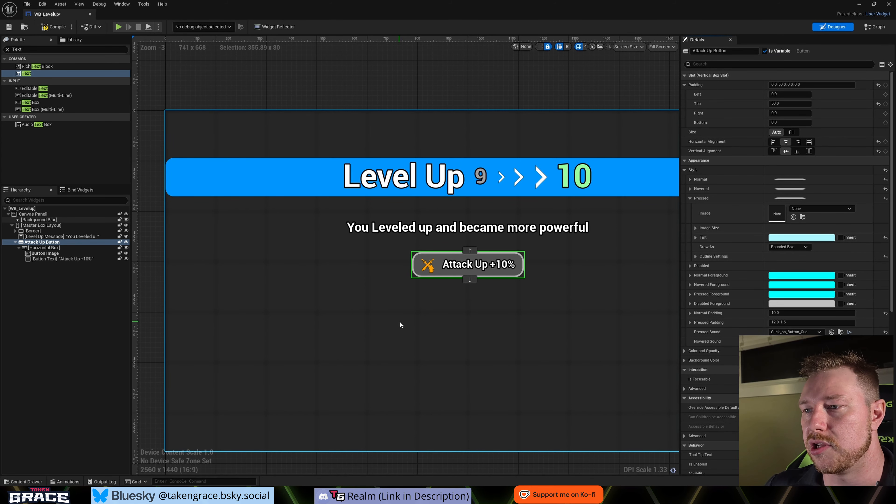
- Preview the WB_Levelup widget from the UI Widgets folder and apply the offered fix for unsupported referenced widgets
key(ctrl+space)
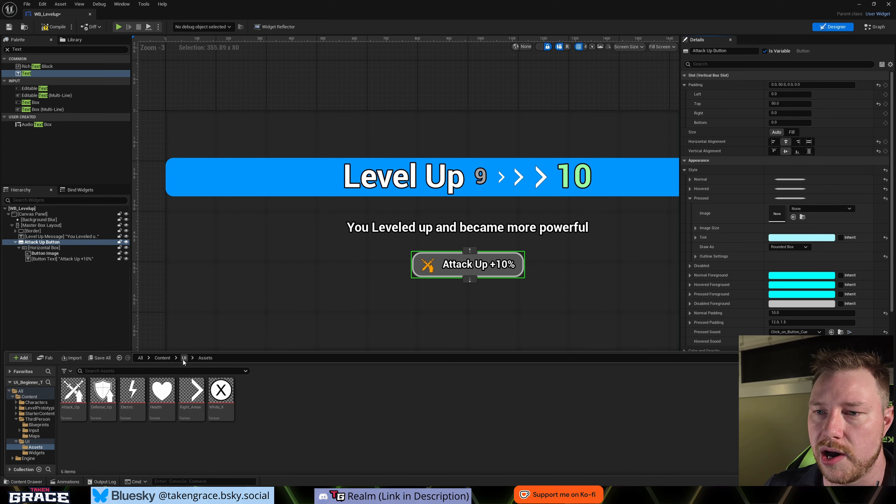
click(183, 359)
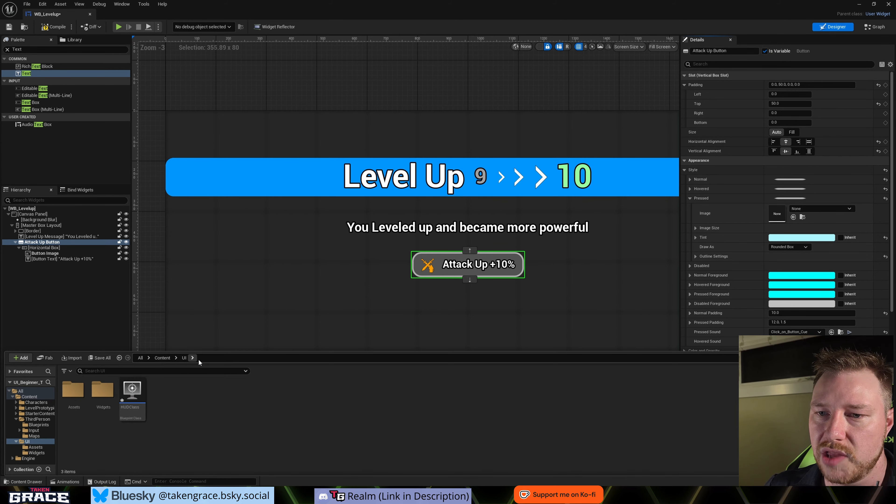
double_click(102, 390)
right_click(80, 389)
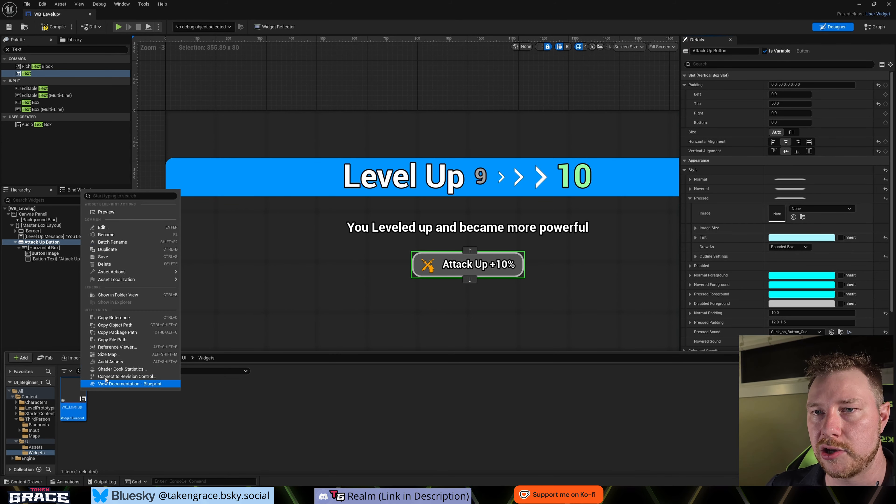
click(107, 209)
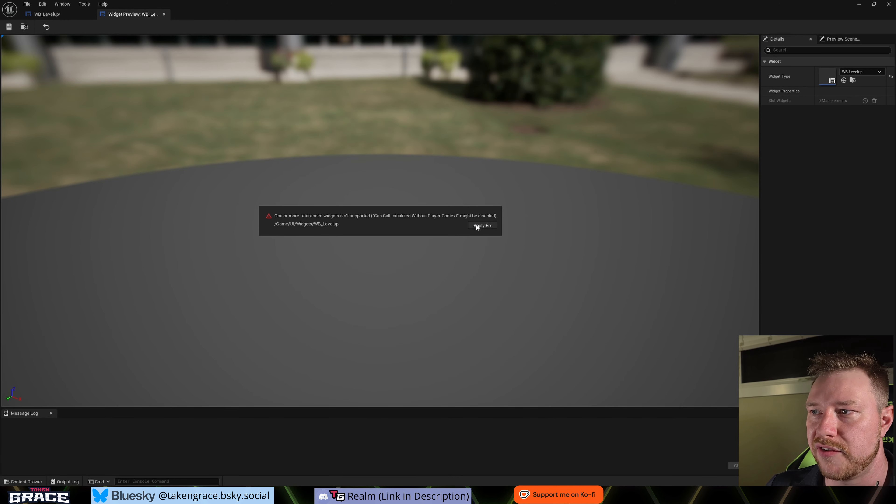
click(476, 225)
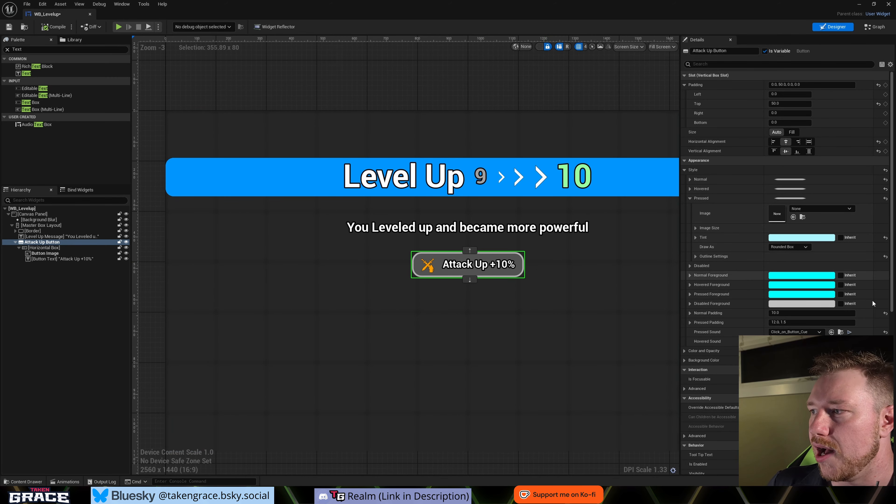
- Set the Attack Up Button's Pressed Padding to 10
click(794, 322)
text(10)
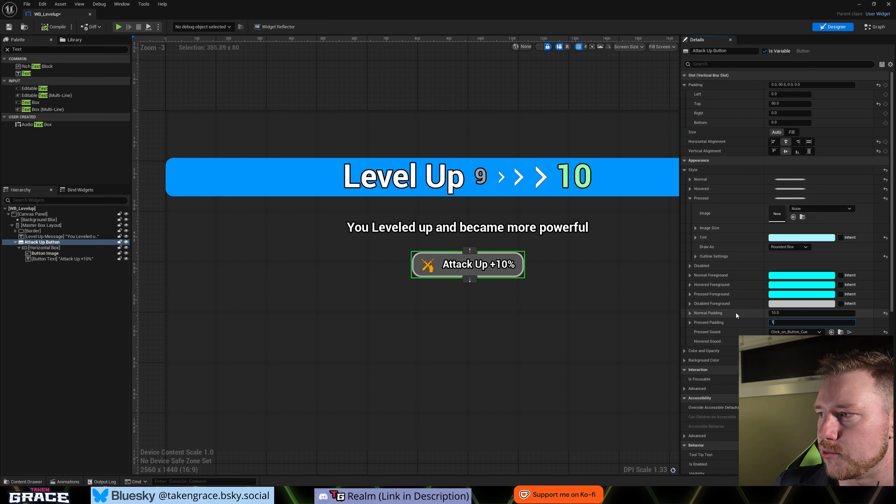
key(Return)
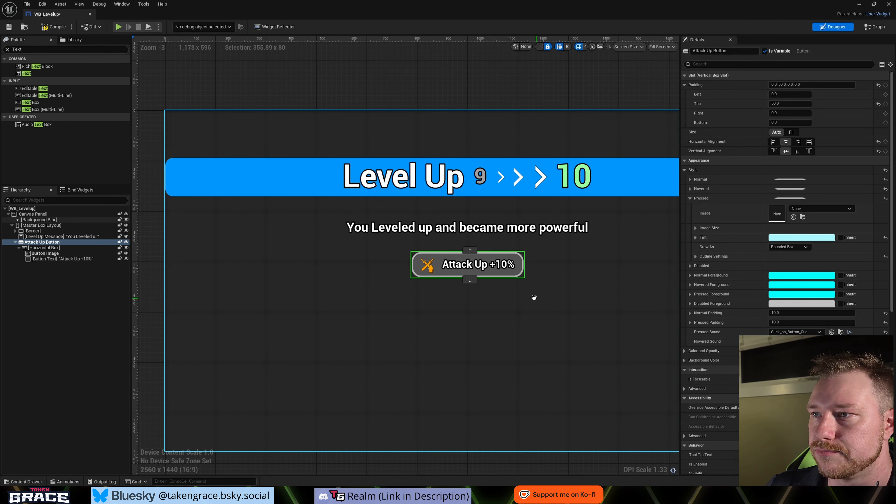
- Duplicate the Attack Up Button three times within the Master Box Layout
scroll(470, 298, down, 1)
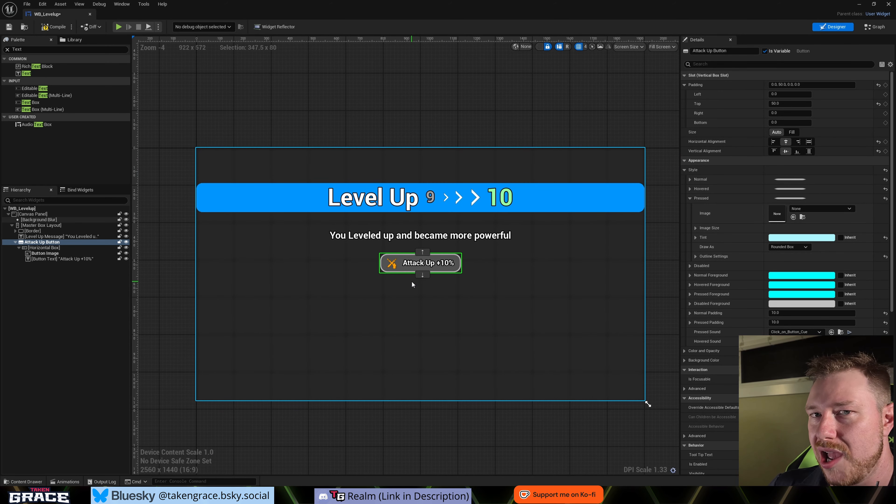
click(415, 312)
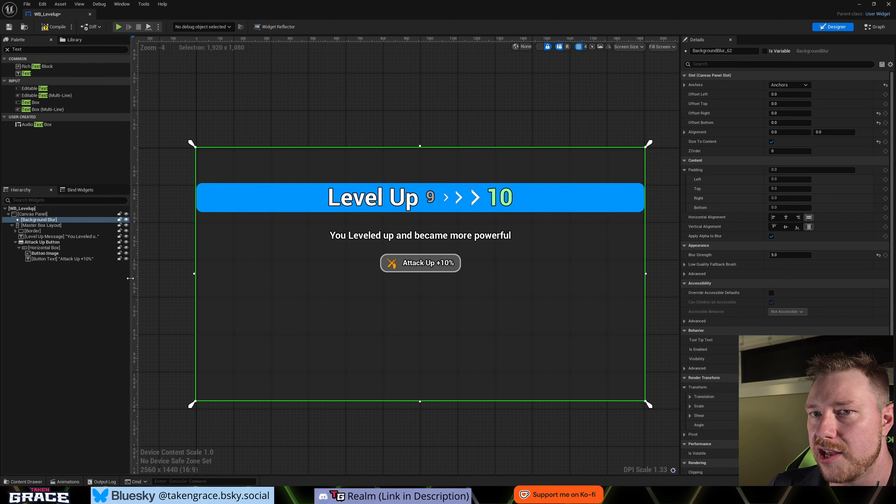
click(15, 243)
click(35, 243)
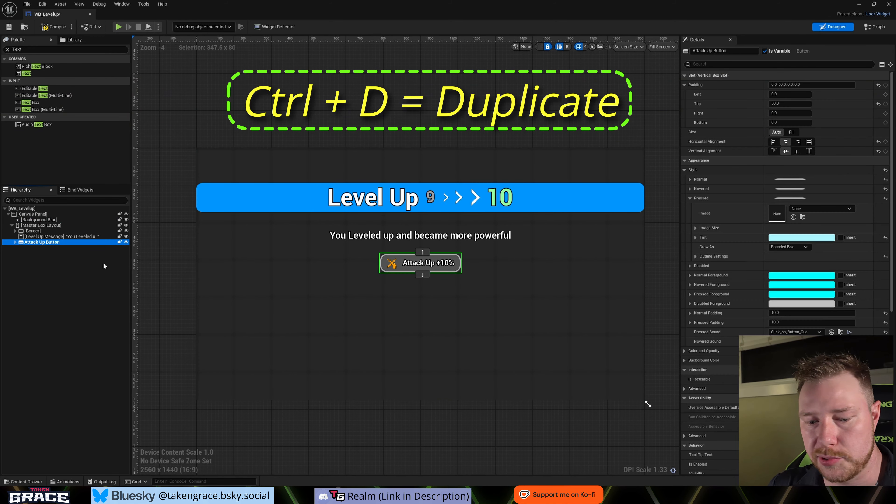
key(ctrl+d)
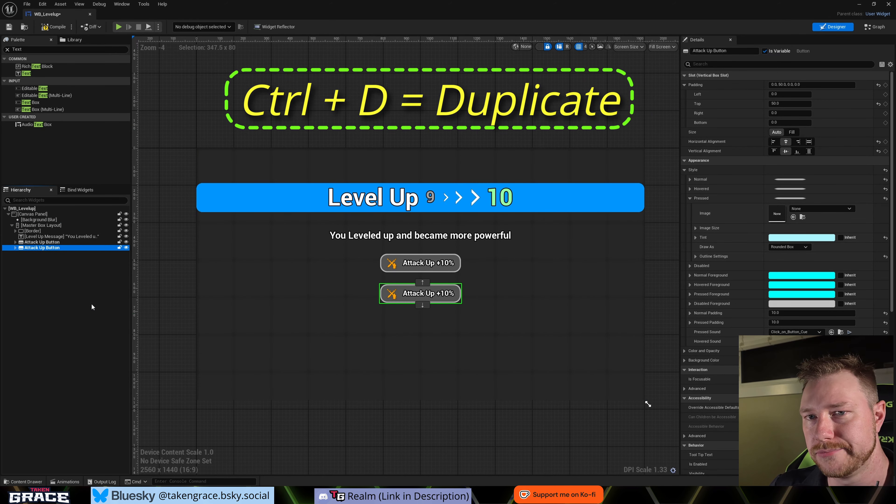
key(ctrl+d)
key(ctrl+d)
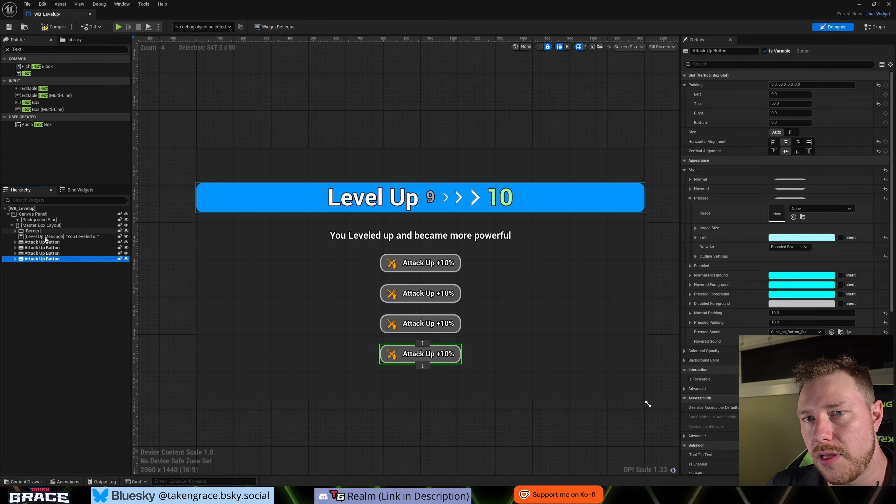
- Rename the second button in the hierarchy as "Defence Up Button"
click(35, 248)
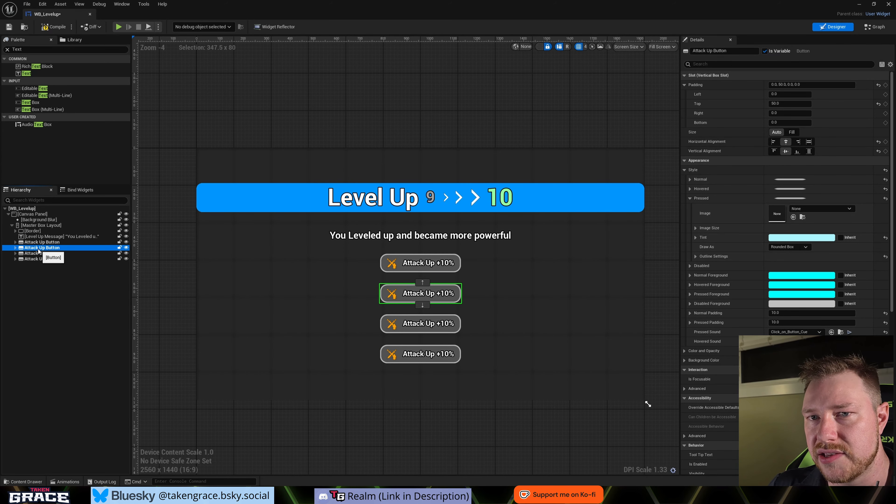
key(F2)
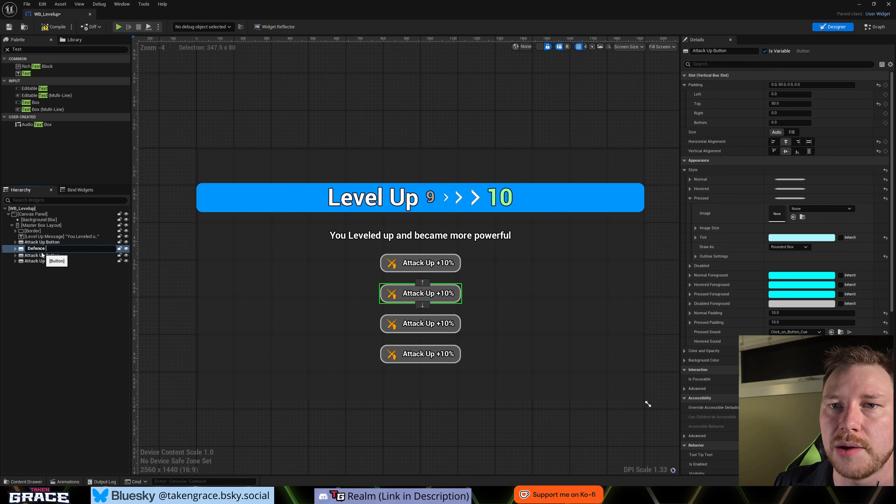
text(Defence Up Button)
key(Return)
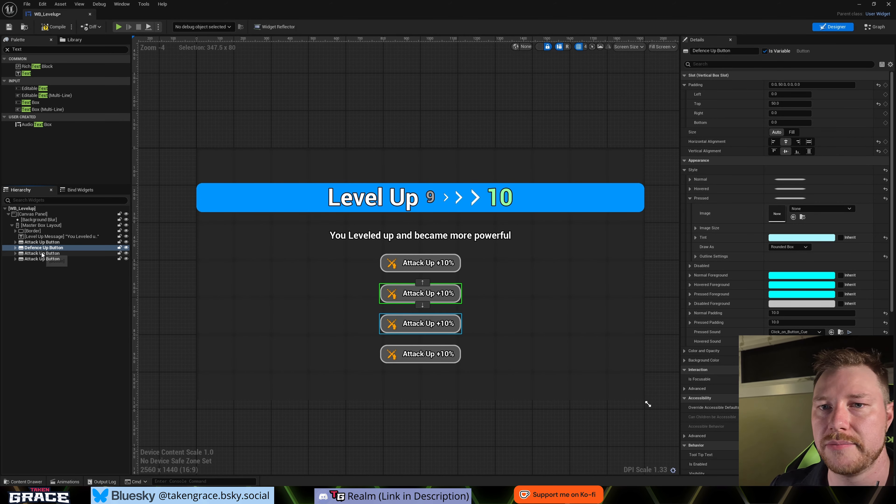
- Rename the third button in the hierarchy as "Speed Up Button"
click(41, 255)
key(F2)
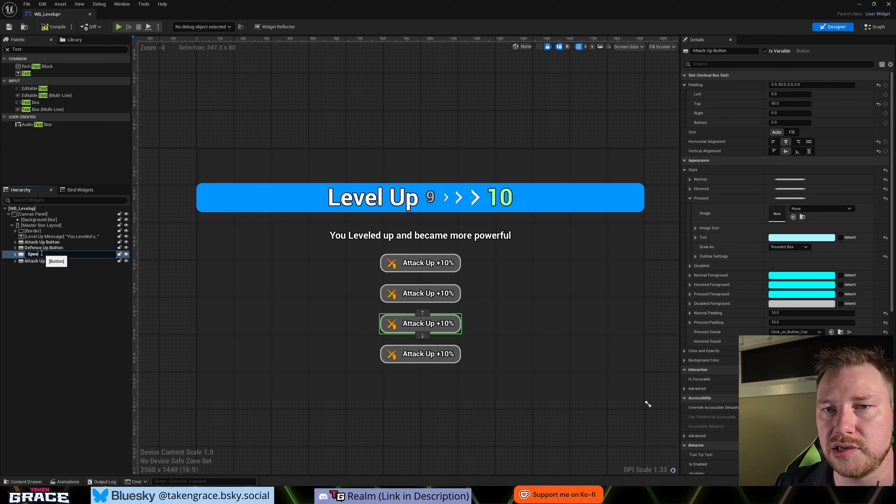
text(Speed Up)
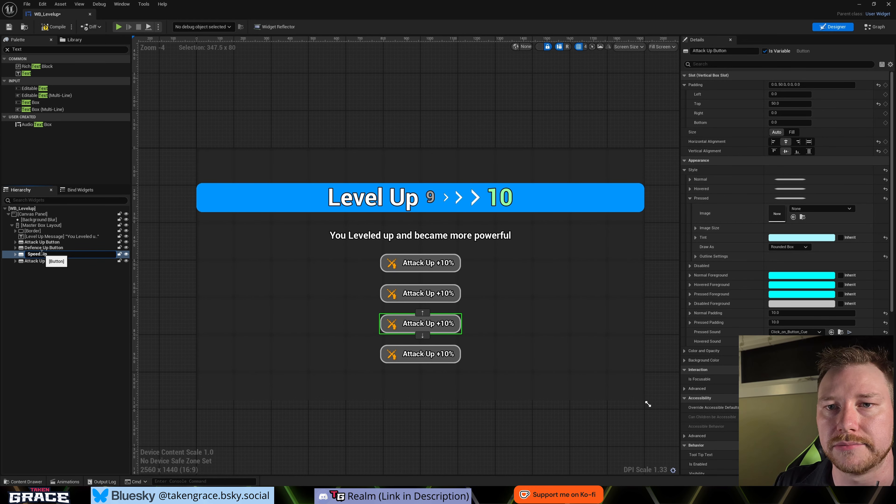
text( Button)
key(Return)
- Rename the fourth button in the hierarchy as "Health Up Button"
click(42, 261)
key(F2)
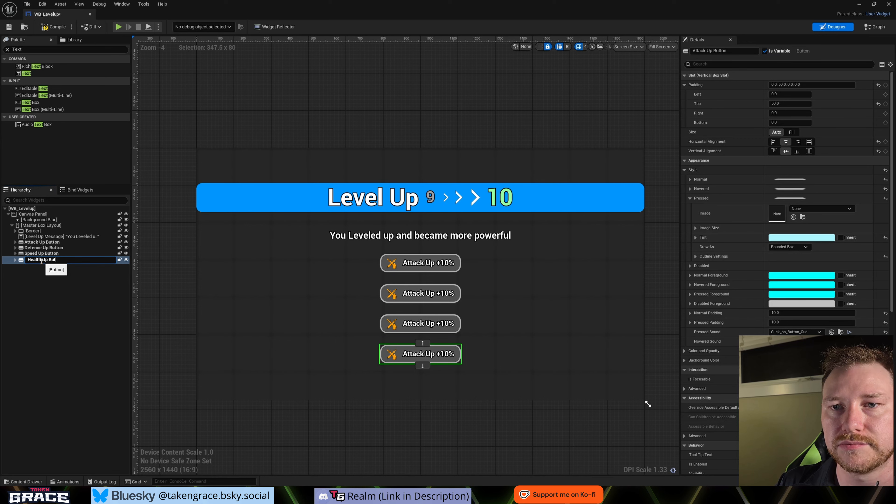
text(Health Up Button)
key(Return)
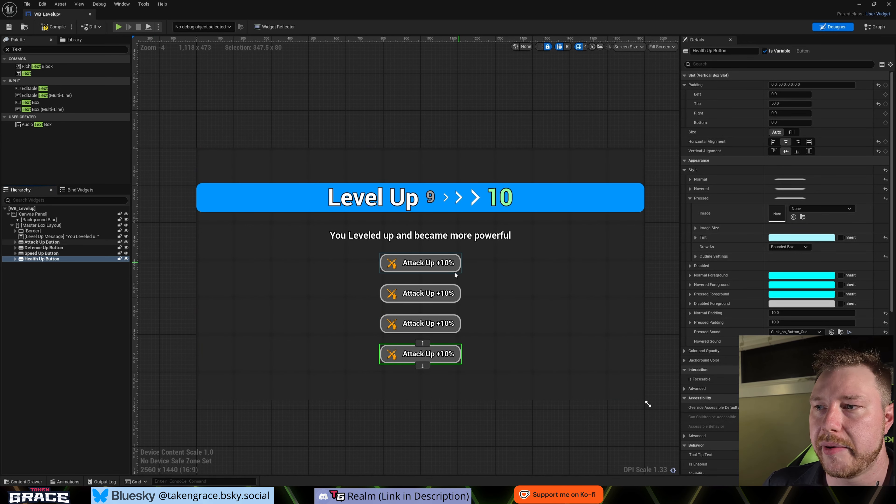
- Assign the Defense_Up texture as the brush image of the Defence Up Button's Button Image
click(392, 295)
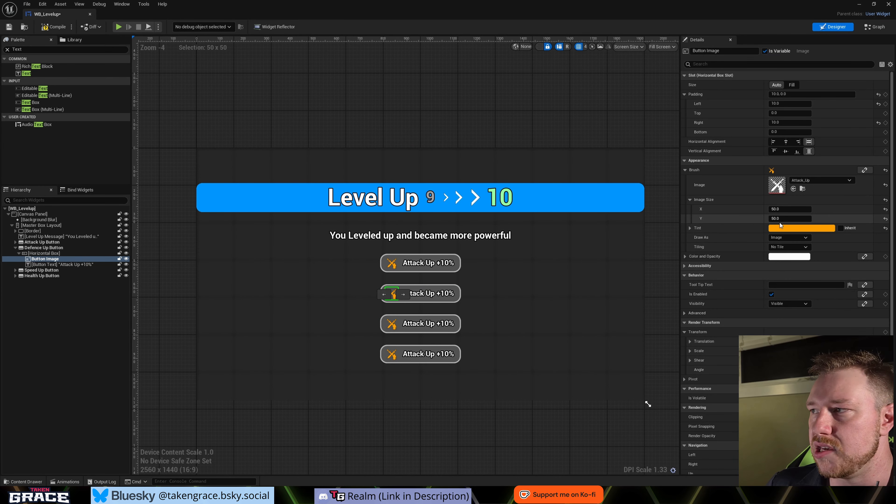
click(811, 180)
text(def)
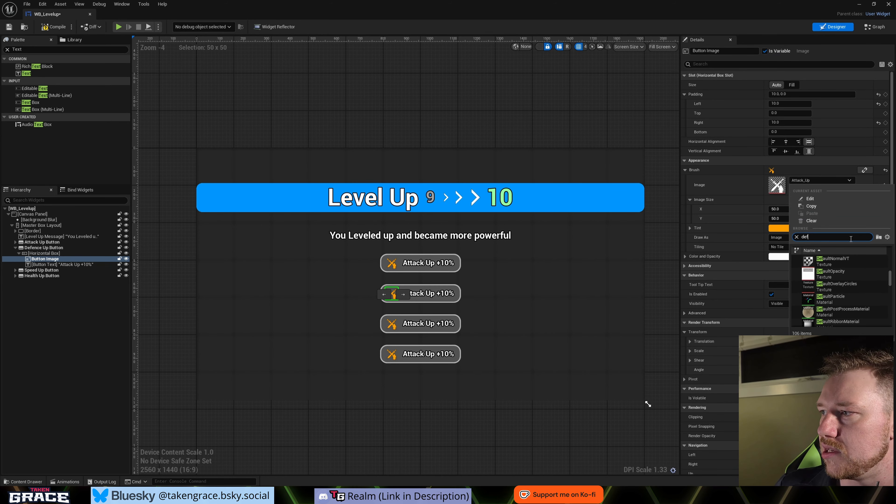
scroll(847, 280, down, 6)
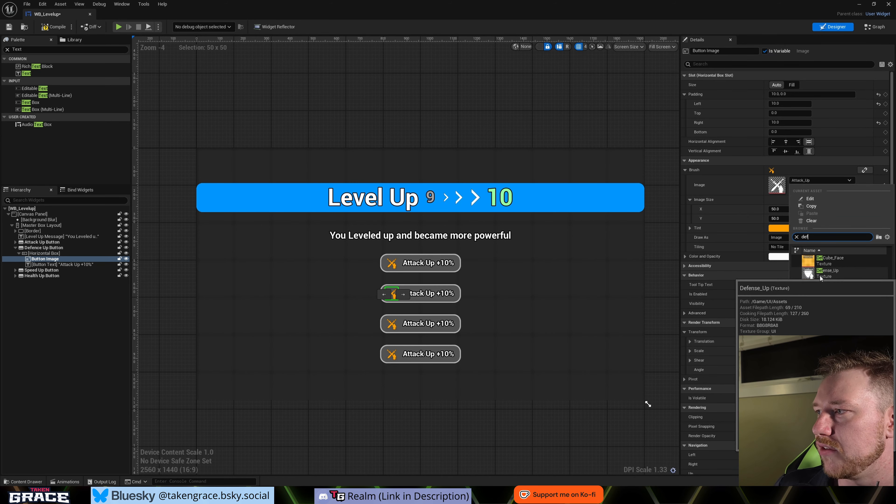
click(820, 276)
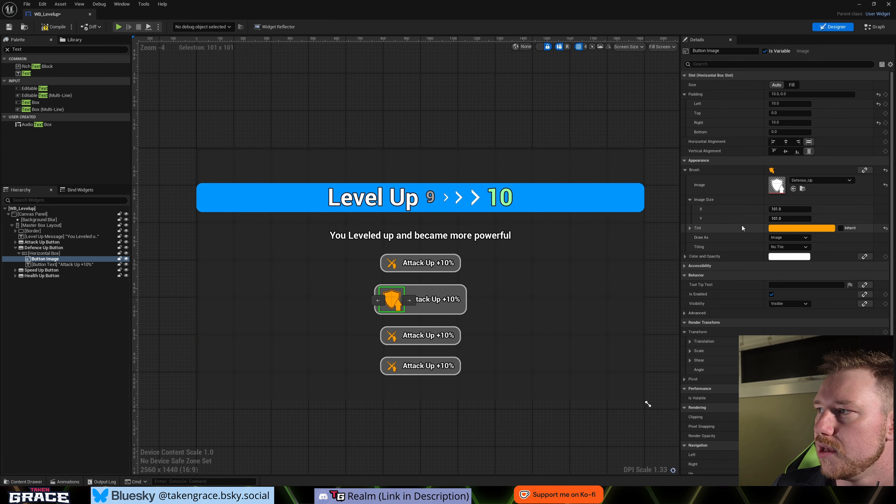
- Set the Defence Up Button's image size to 50 by 50
text(50)
key(Tab)
text(50)
key(Return)
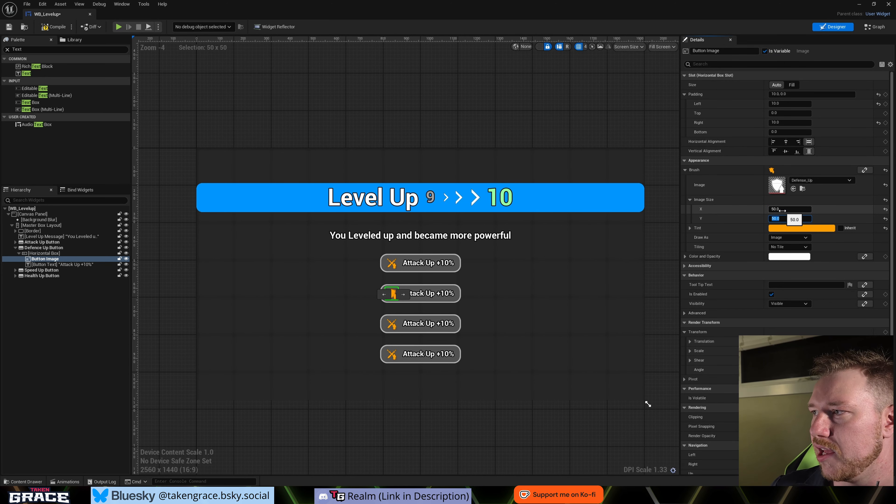
- Tint the Defence Up Button's Button Image blue, with R 0, G about 0.37 and B 1
click(781, 229)
drag(661, 306, 629, 264)
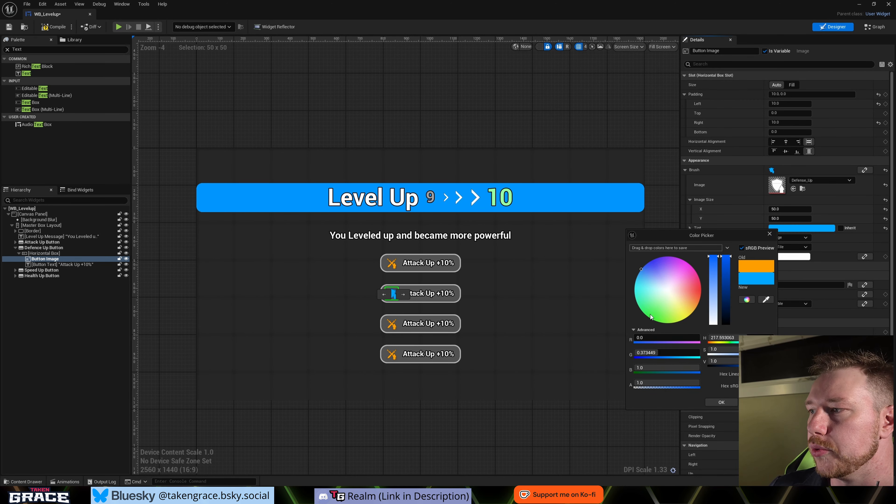
click(719, 401)
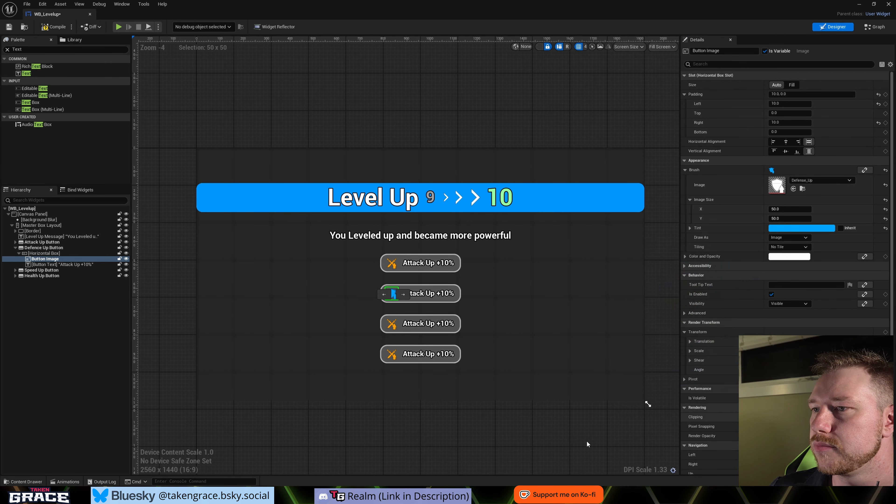
- Change the Defence Up Button's text to "Defence Up +10%"
click(427, 294)
double_click(780, 170)
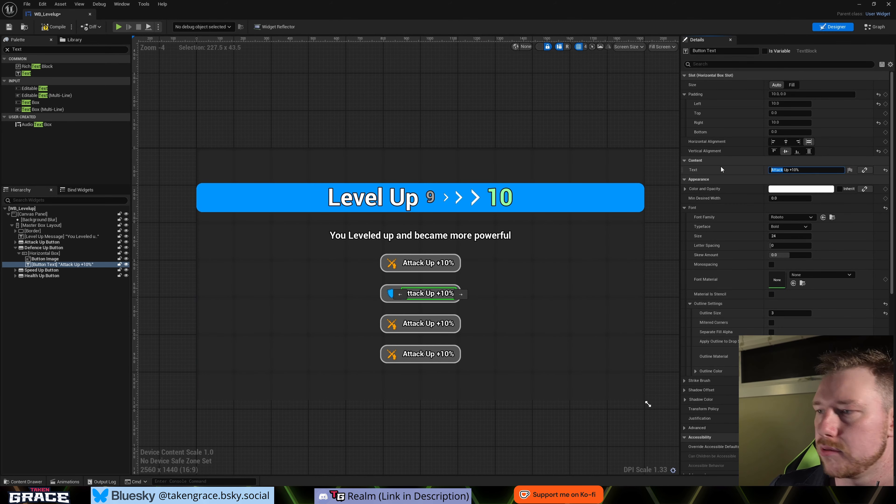
text(Defence)
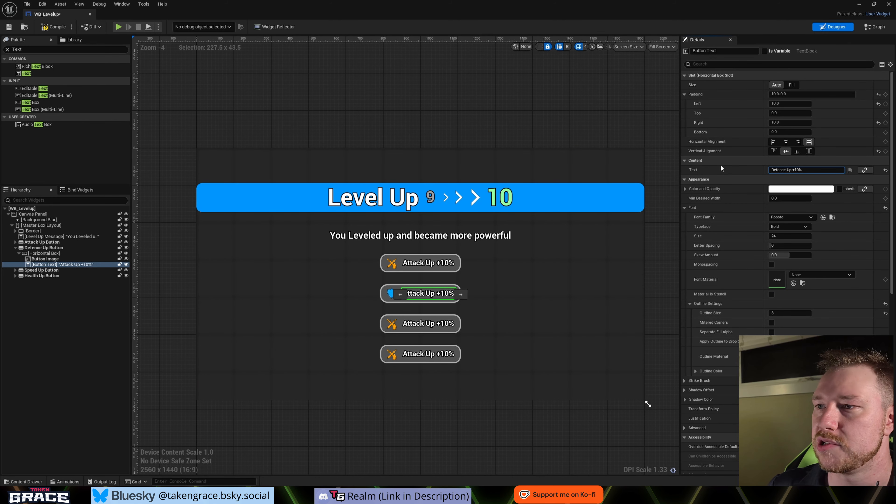
click(520, 332)
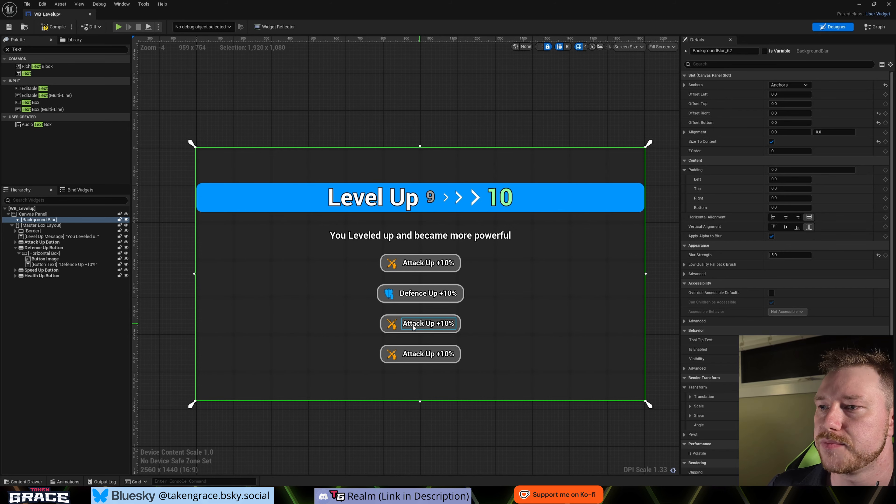
- Assign the Electric texture as the brush image of the Speed Up Button's Button Image
click(393, 324)
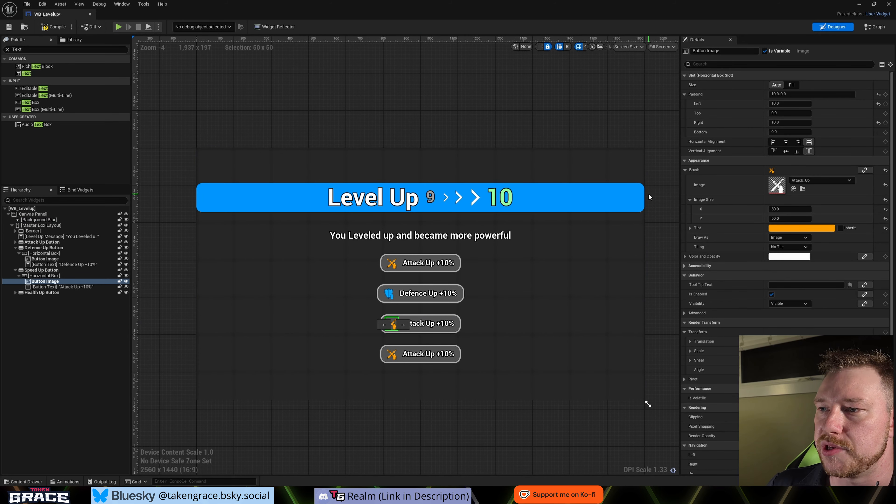
click(808, 181)
text(elec)
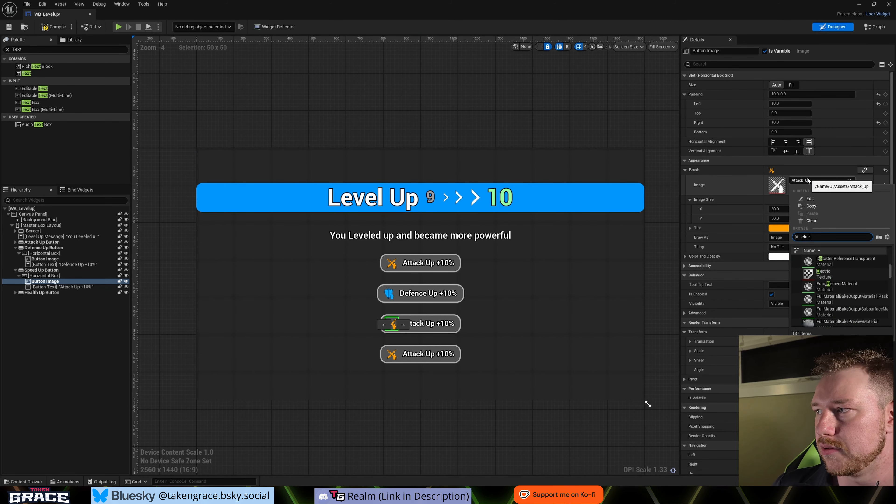
click(847, 274)
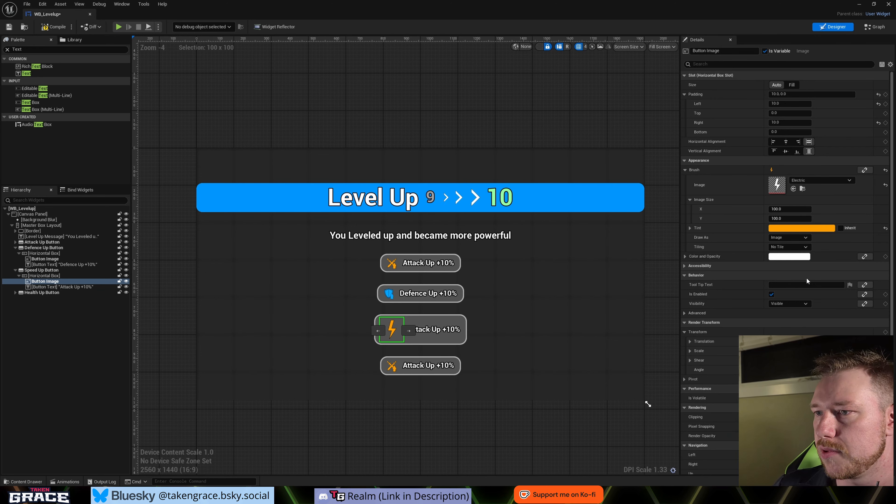
- Set the Speed Up Button's image size to 50 by 50
click(795, 209)
text(50)
key(Tab)
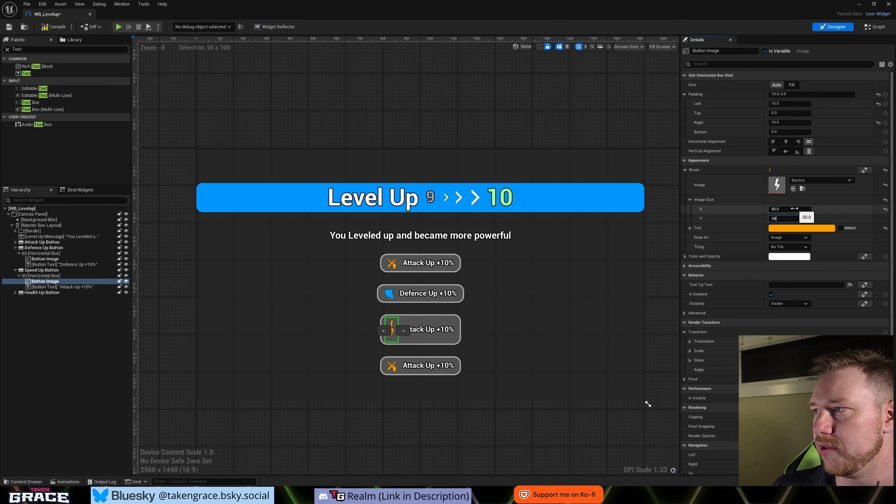
text(50)
key(Return)
- Tint the Speed Up Button's Button Image bright green, with R about 0.01, G 1 and B 0
click(819, 230)
click(692, 321)
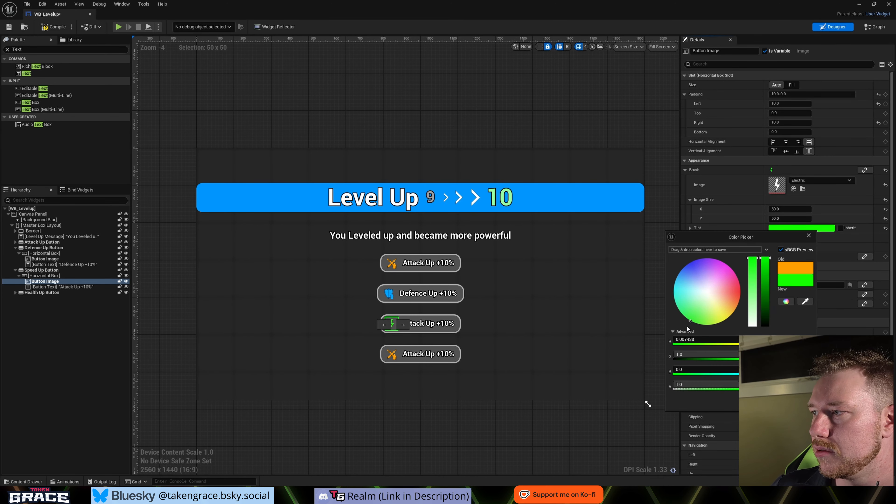
click(773, 402)
- Change the Speed Up Button's text to "Speed Up +20%"
click(430, 323)
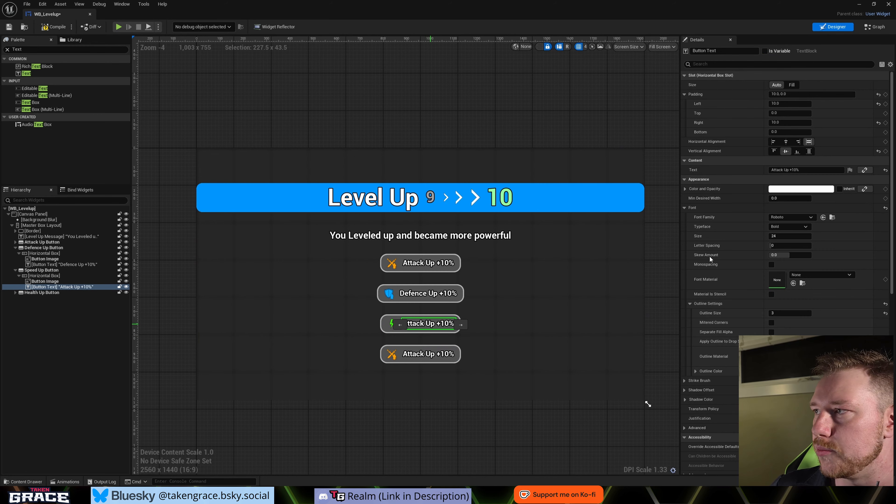
double_click(778, 170)
text(Spee)
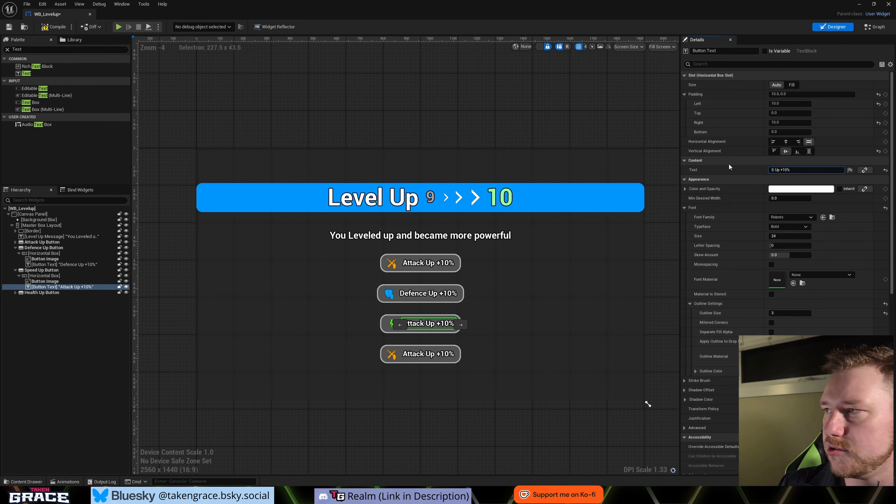
text(d)
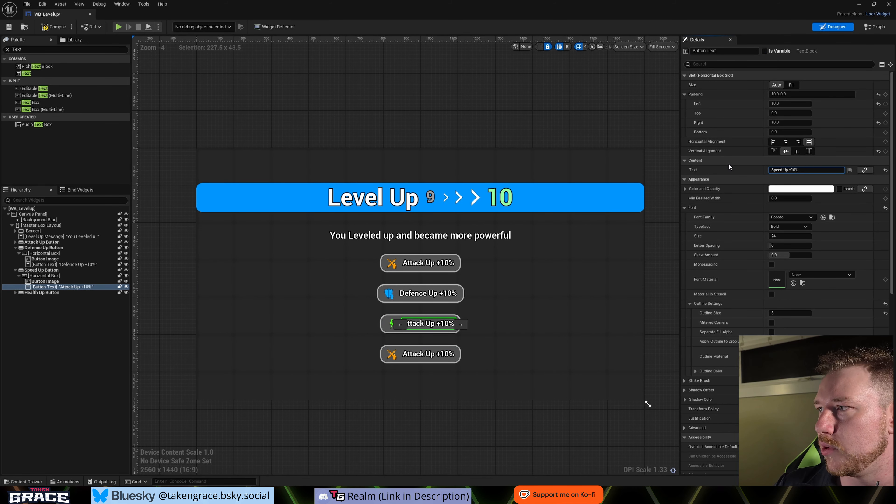
key(BackSpace)
text(20)
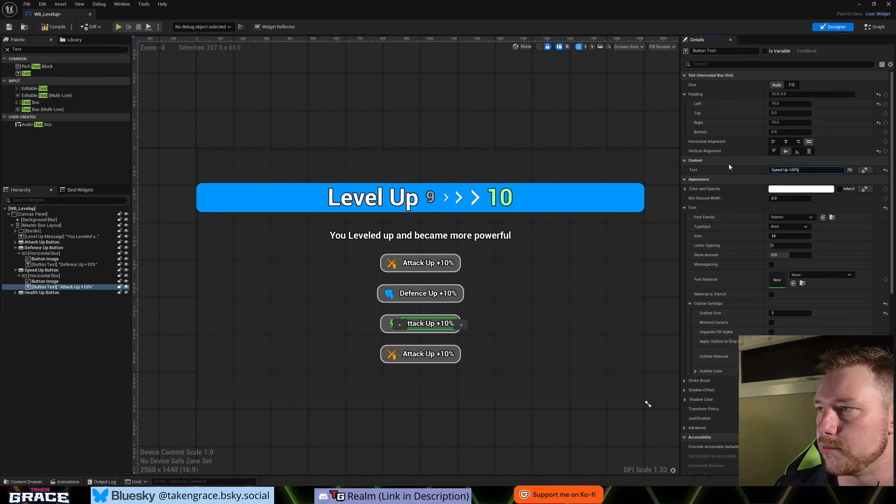
click(447, 357)
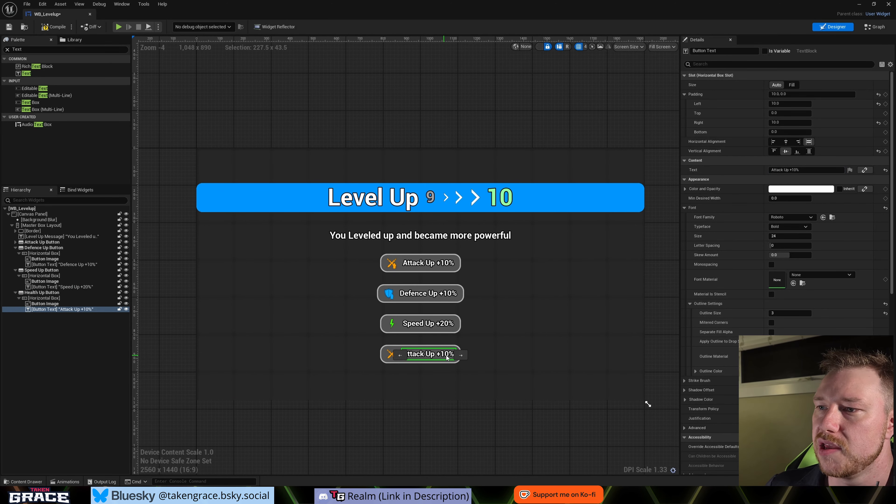
- Assign the Health heart texture as the brush image of the Health Up Button's Button Image
click(391, 357)
click(809, 180)
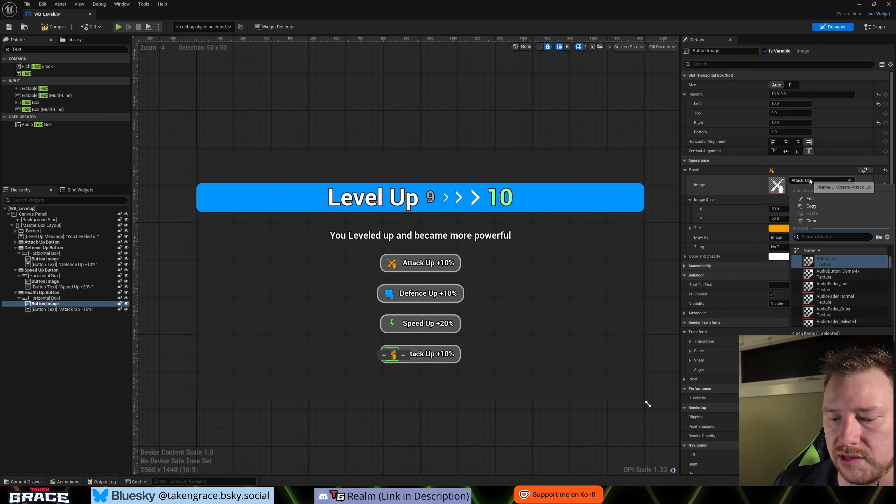
text(hea)
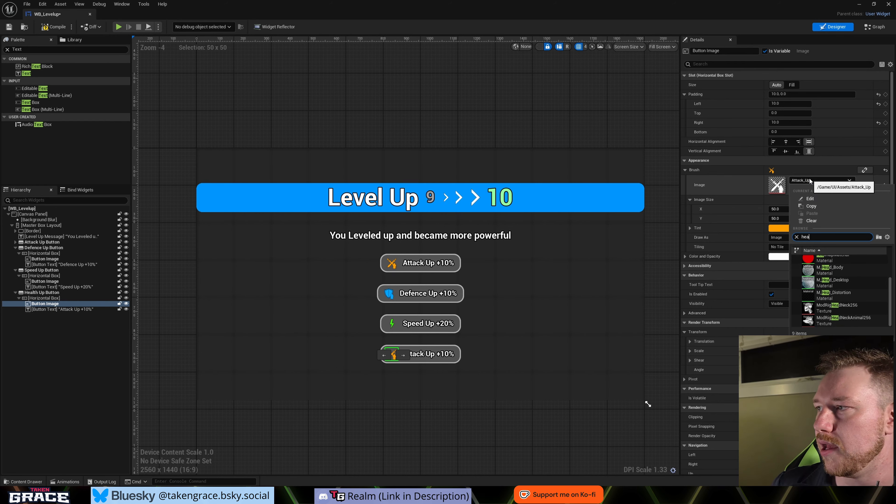
scroll(848, 279, down, 1)
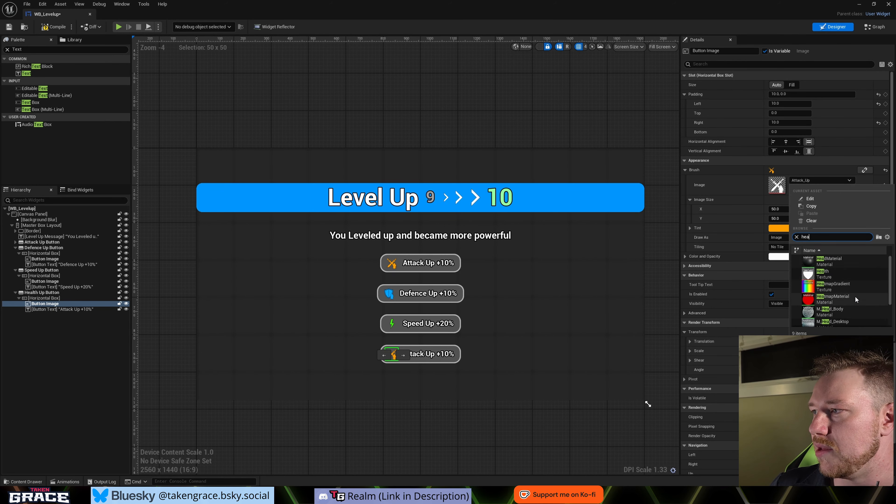
scroll(855, 296, down, 1)
scroll(855, 295, up, 3)
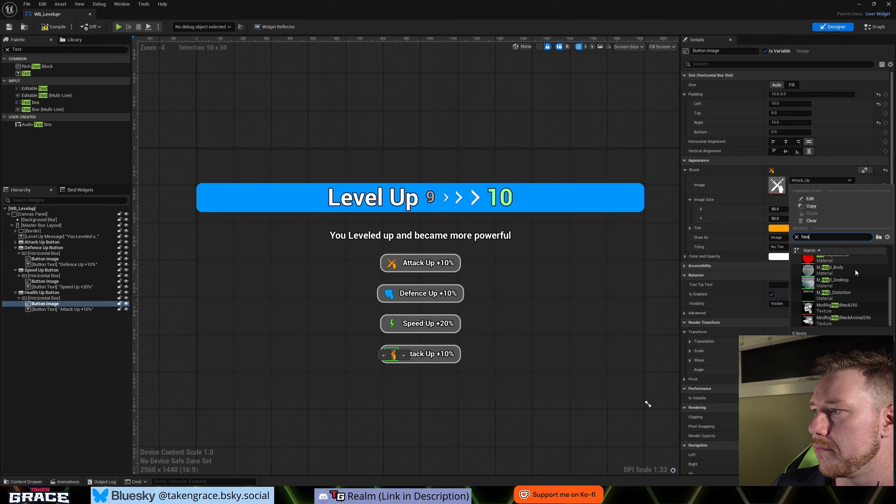
click(856, 269)
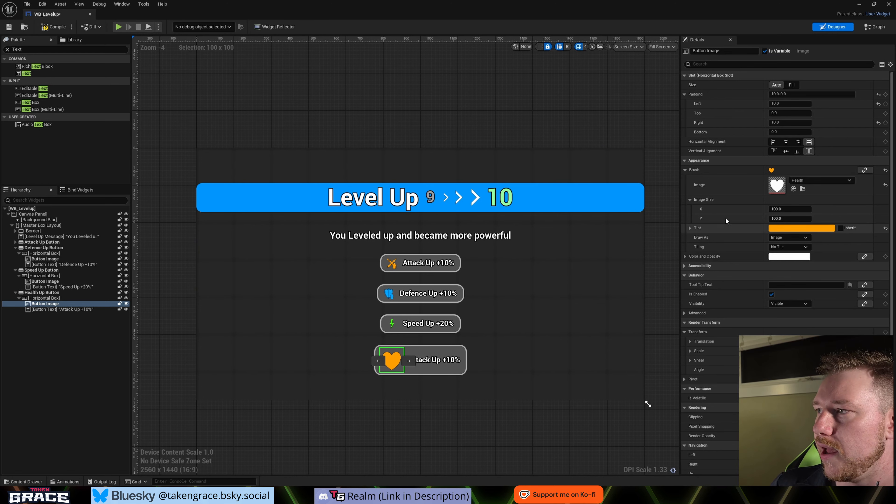
- Set the Health Up Button's image size to 50 by 50
click(781, 209)
key(Tab)
text(50)
key(Return)
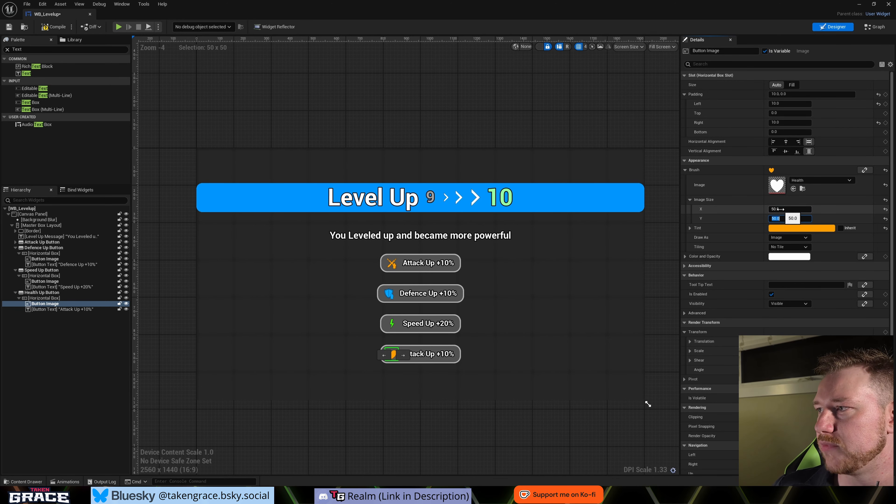
- Tint the Health Up Button's Button Image pure red, with R 1, G 0 and B 0
click(785, 229)
drag(697, 282, 724, 298)
drag(679, 352, 667, 352)
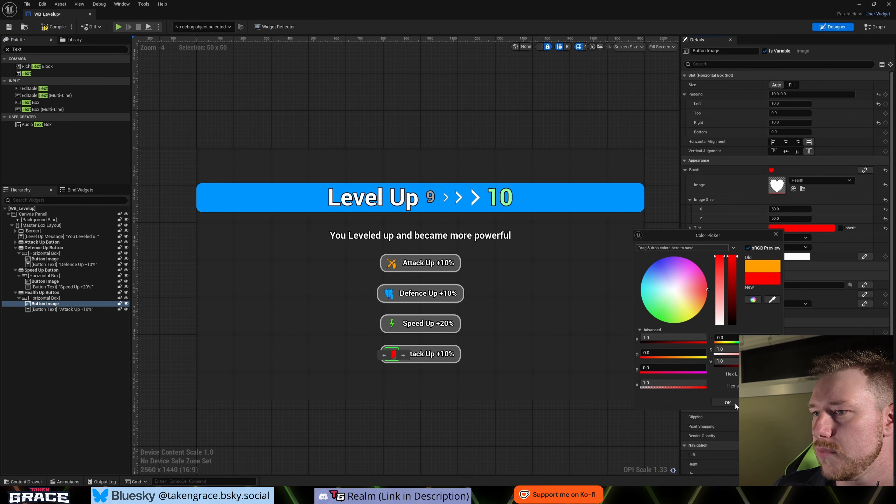
click(728, 403)
click(417, 394)
- Change the Health Up Button's text to "Max Health Up +50"
click(431, 357)
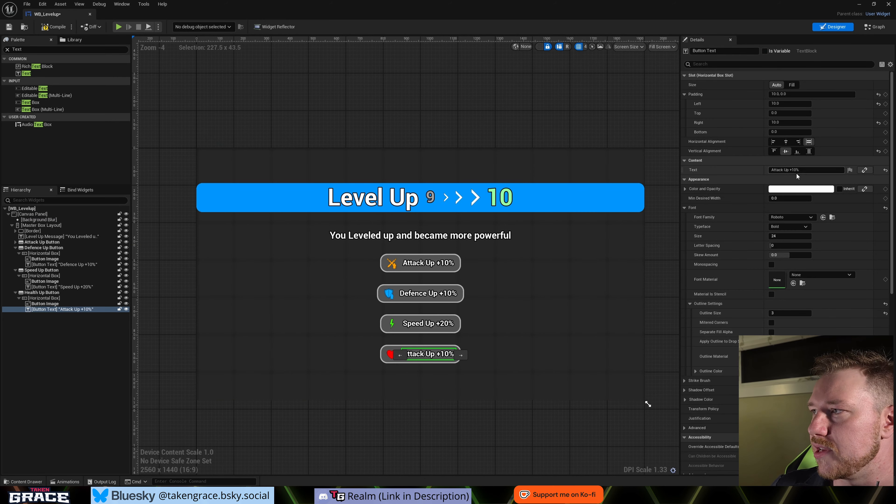
double_click(778, 170)
text(Max)
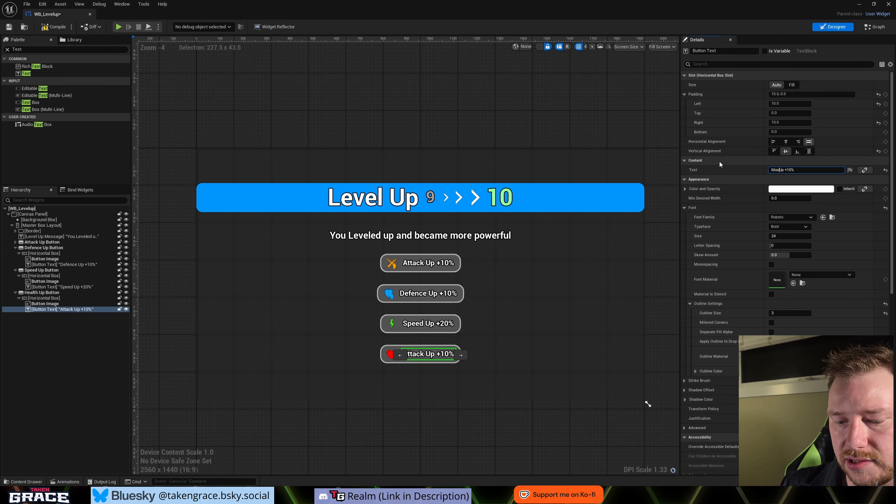
text( Health Up +)
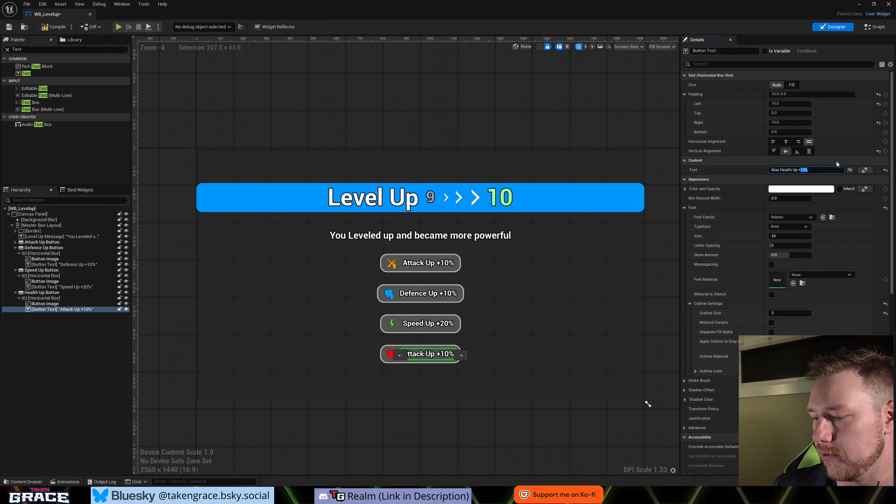
text(50)
key(Return)
click(403, 404)
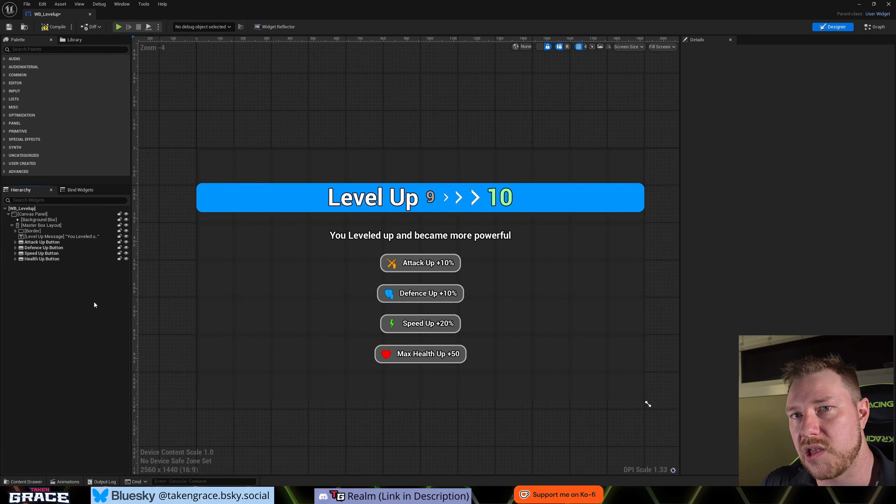
- Find the Button widget in the palette and add one directly under the Canvas Panel
click(36, 49)
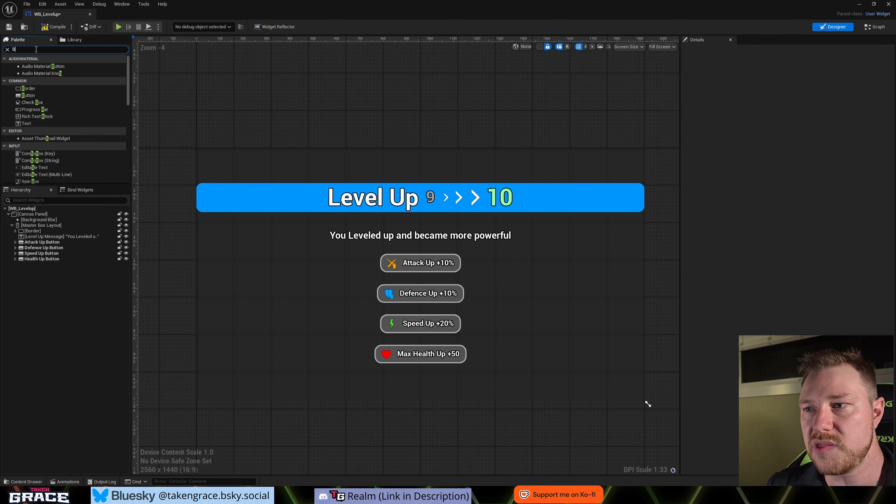
text(Butto)
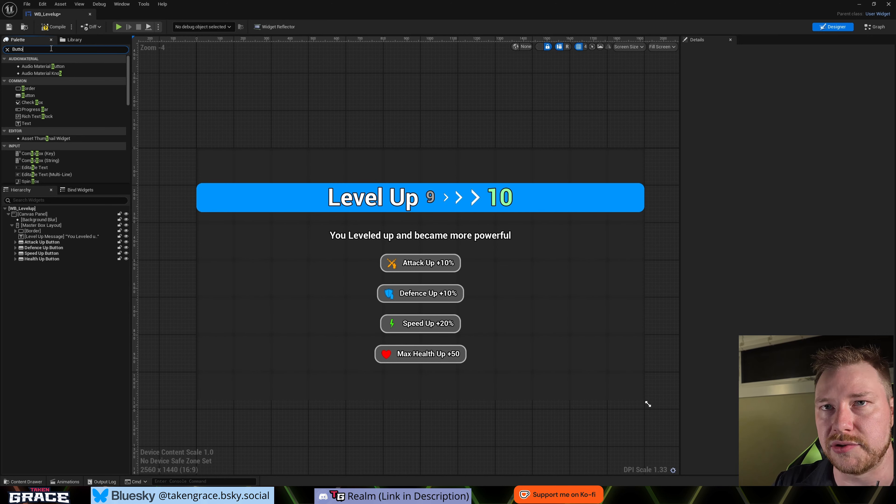
text(n)
click(35, 82)
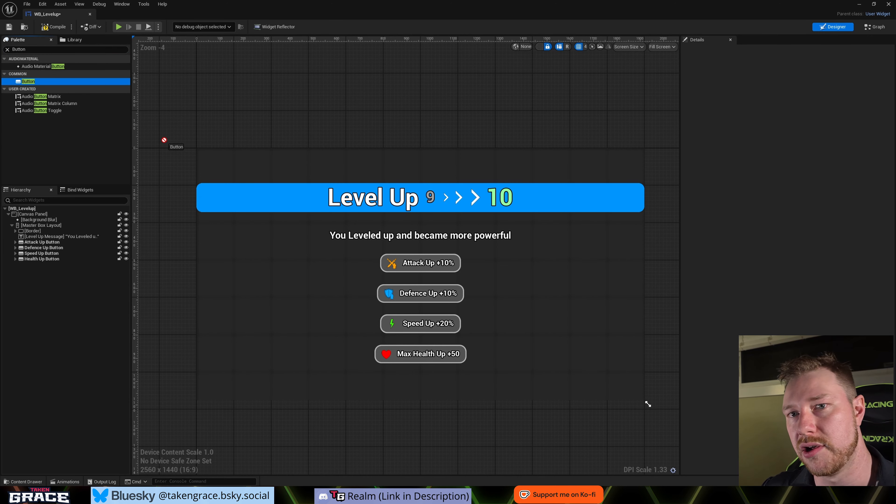
drag(40, 215, 40, 215)
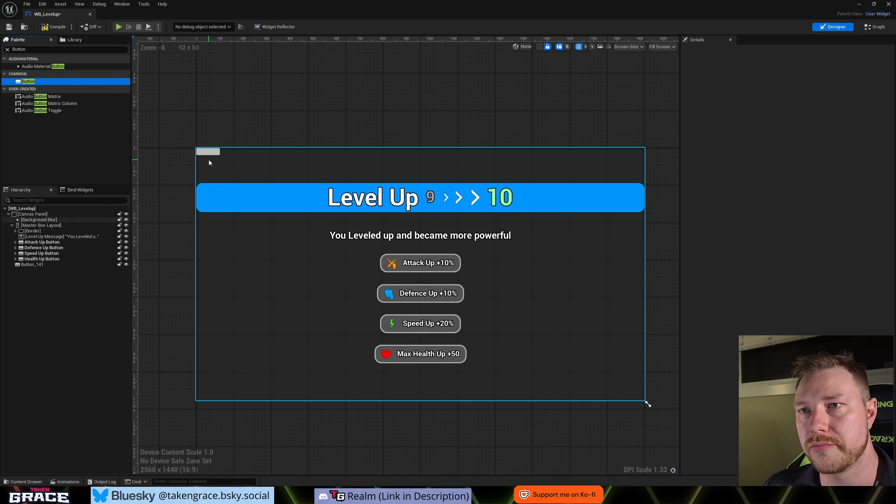
- Anchor the new canvas button to the canvas's top-right corner with alignment 1.0, 0.0 and enable Size To Content
click(209, 152)
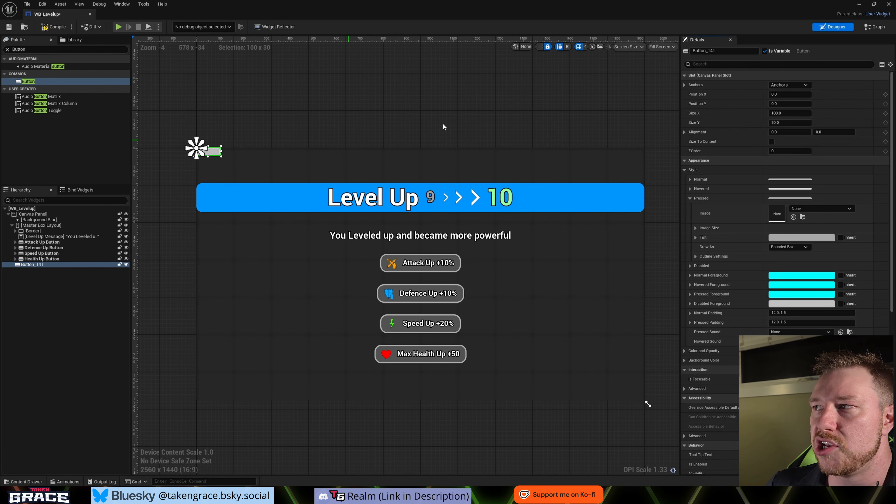
click(787, 85)
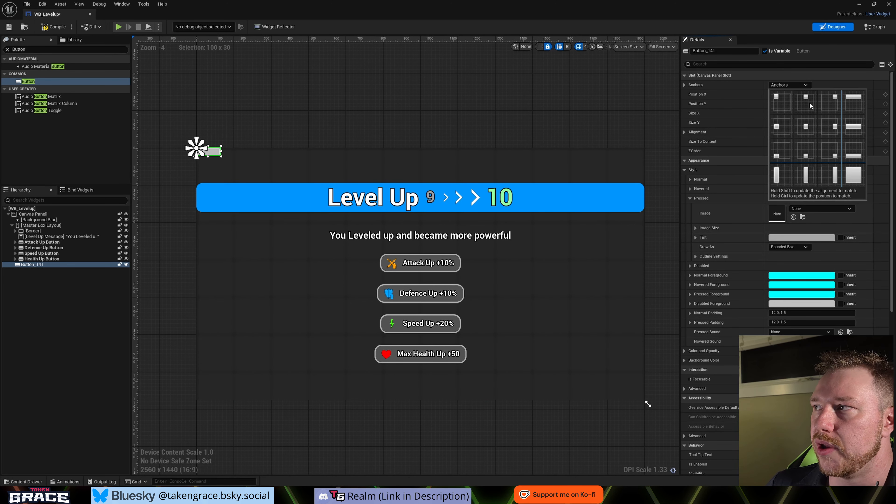
ctrl+shift+click(834, 106)
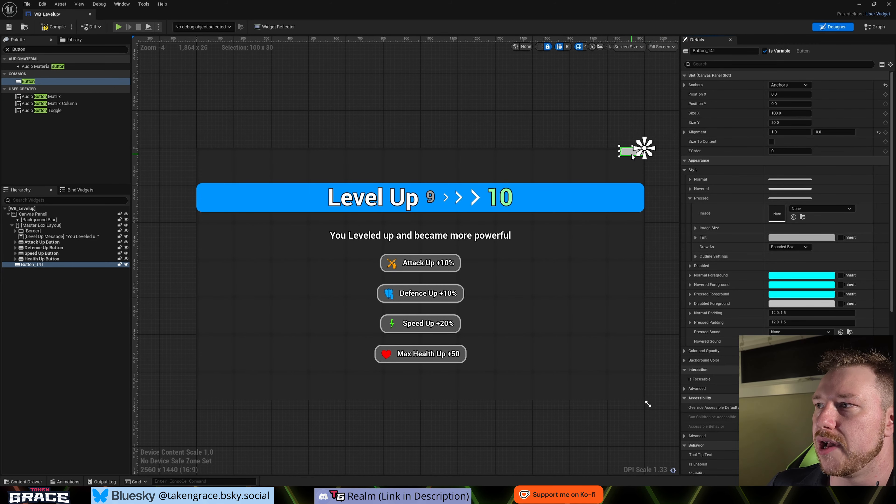
scroll(630, 152, up, 4)
right_drag(631, 154, 609, 184)
scroll(582, 196, down, 3)
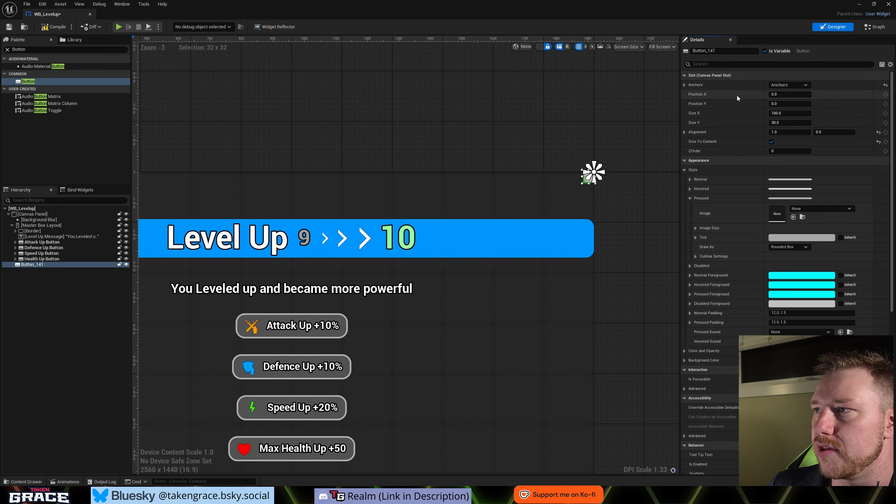
scroll(602, 180, down, 2)
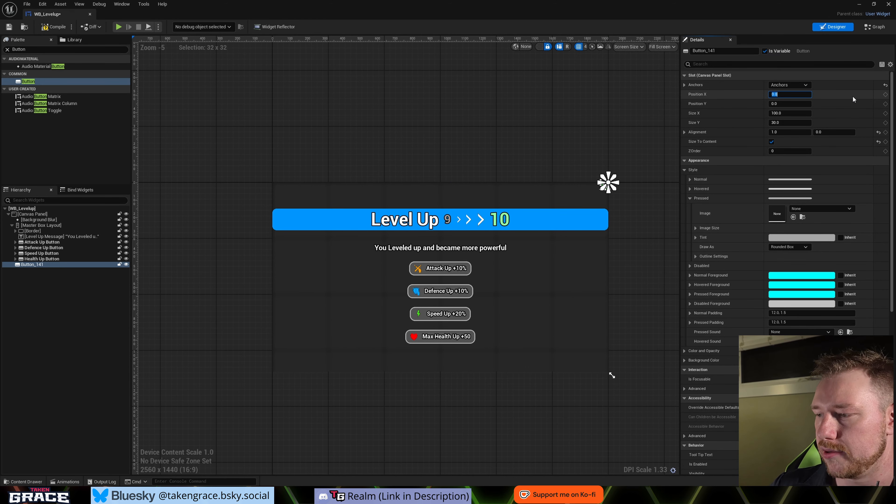
- Offset the new corner button from its anchor to Position X -50 and Position Y 50
text(-50)
key(Tab)
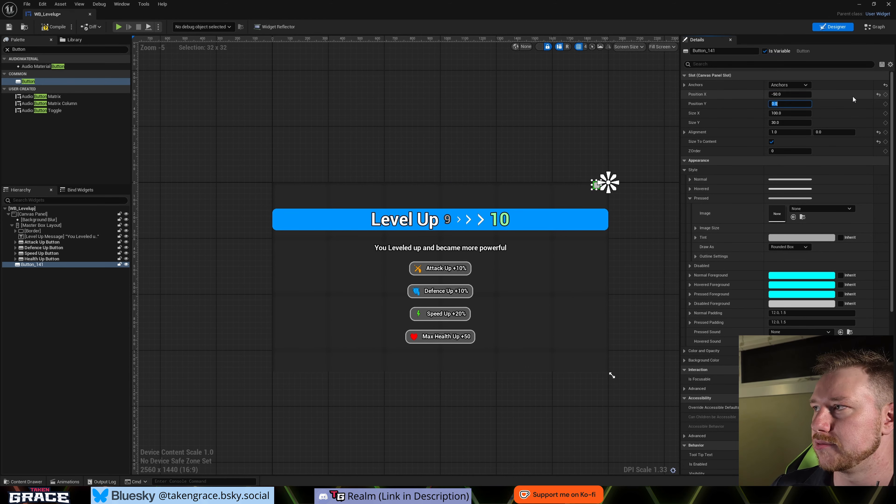
text(-50)
key(Return)
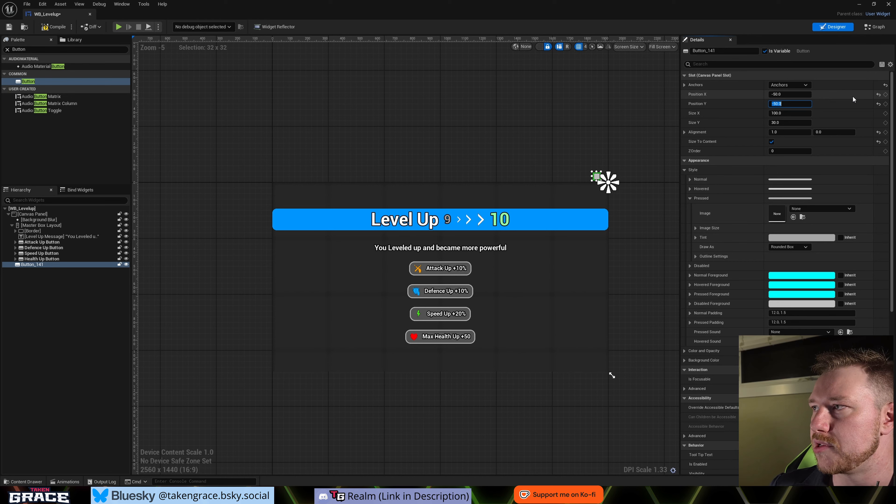
text(50)
key(Return)
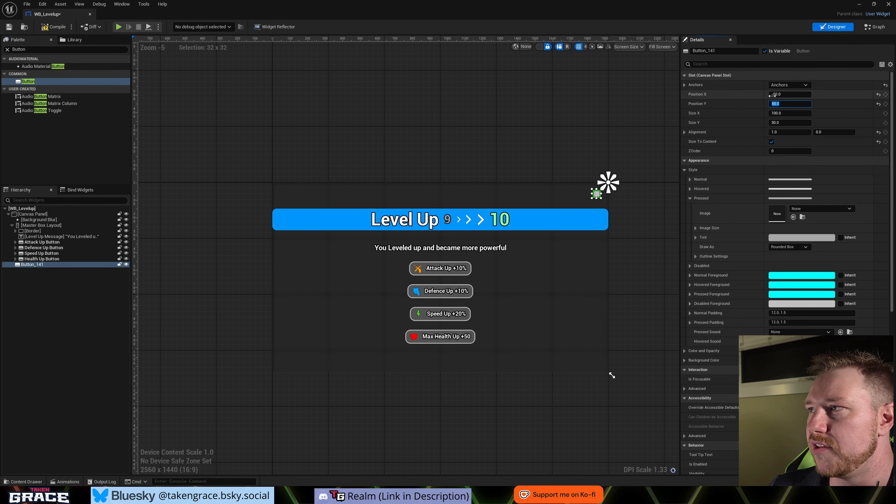
scroll(611, 204, up, 2)
scroll(611, 204, down, 1)
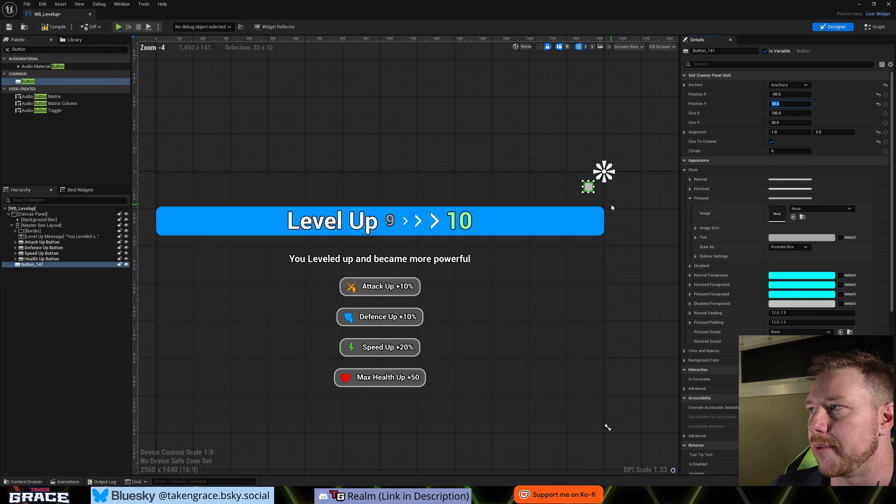
- Draw the corner button's Normal style as an Image using the White_X texture
click(619, 288)
click(607, 199)
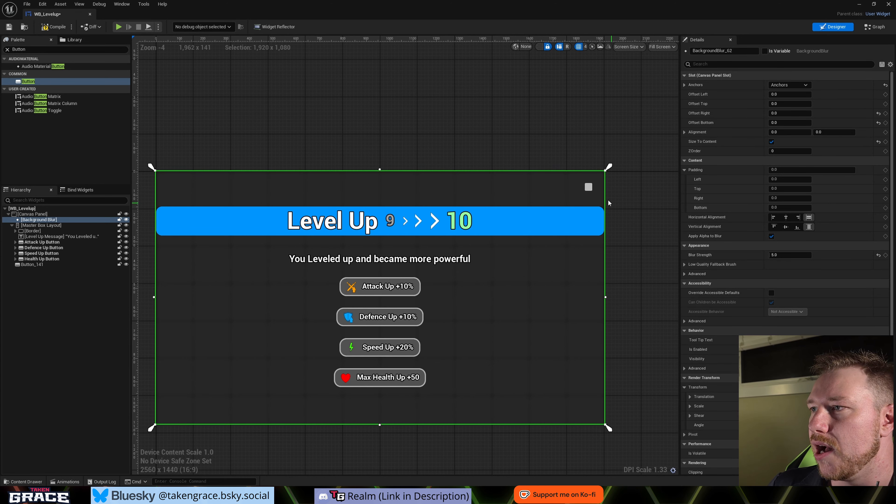
click(589, 187)
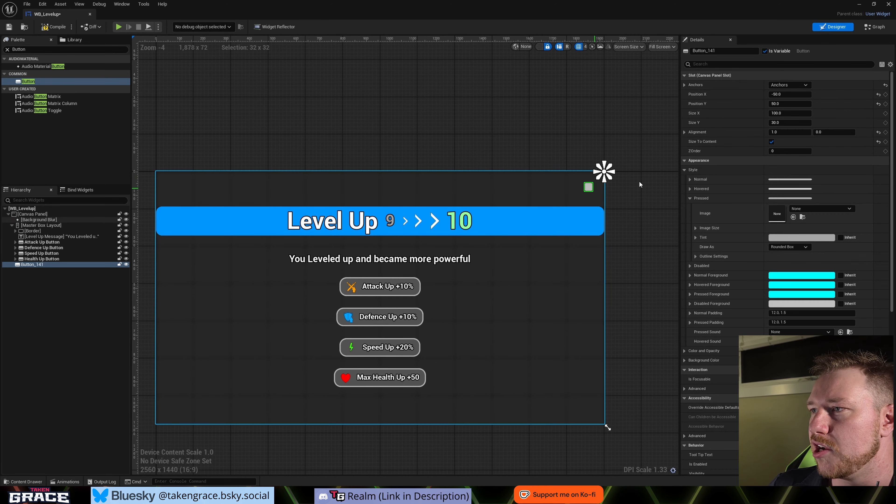
click(690, 179)
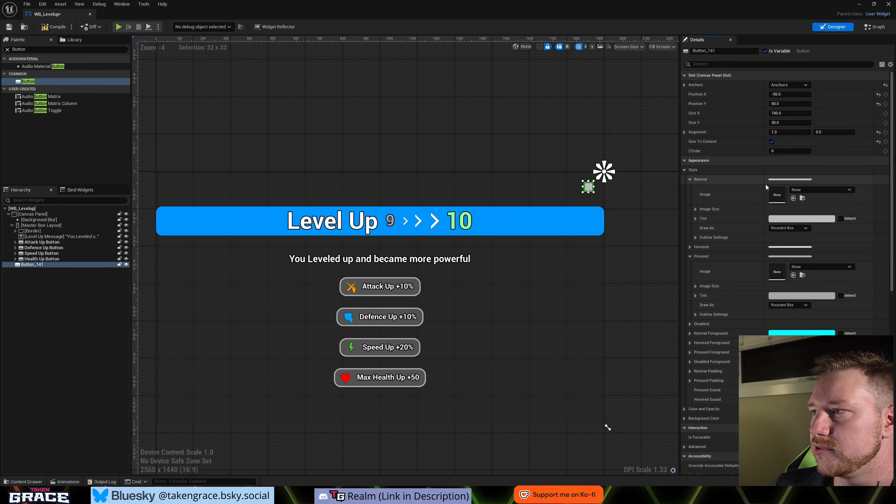
click(780, 229)
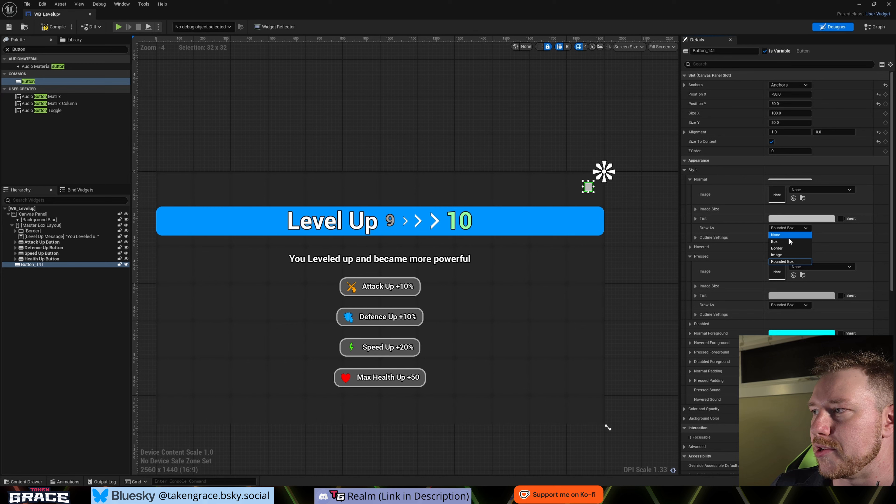
click(779, 255)
click(821, 190)
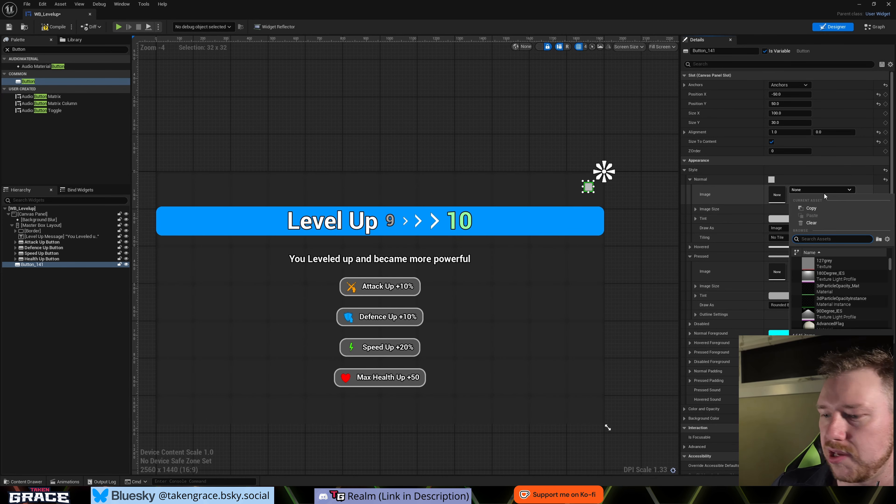
text(white_)
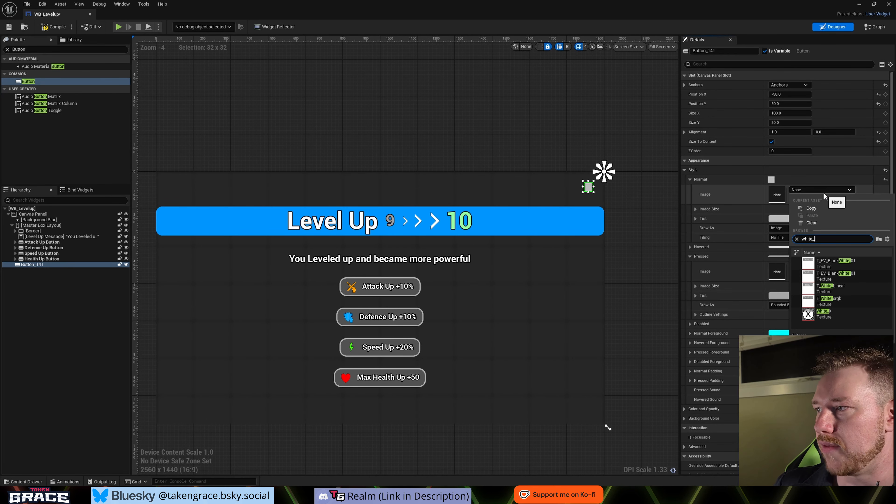
click(829, 318)
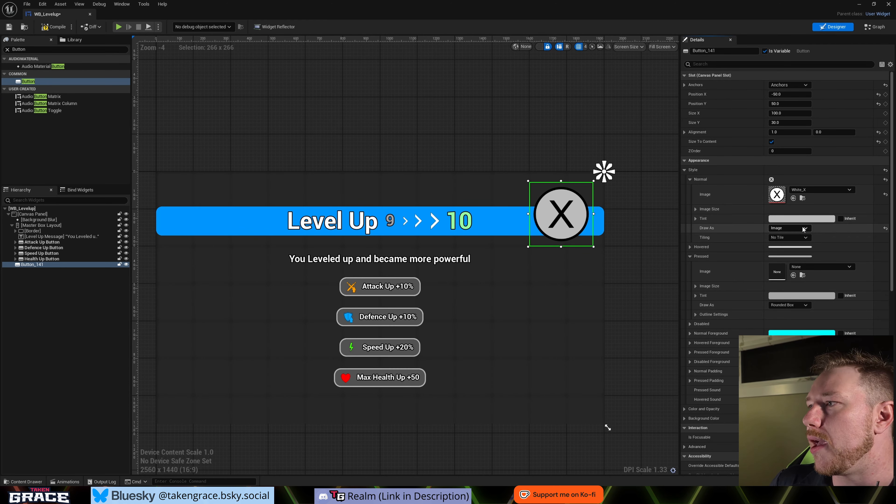
- Set the corner button's Normal image size to 50 by 50
click(696, 209)
click(791, 218)
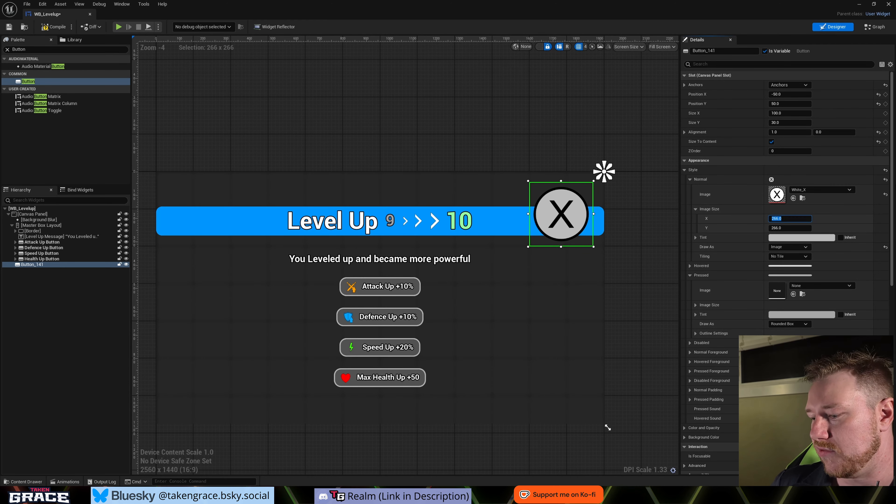
text(50)
key(Tab)
text(50)
key(Return)
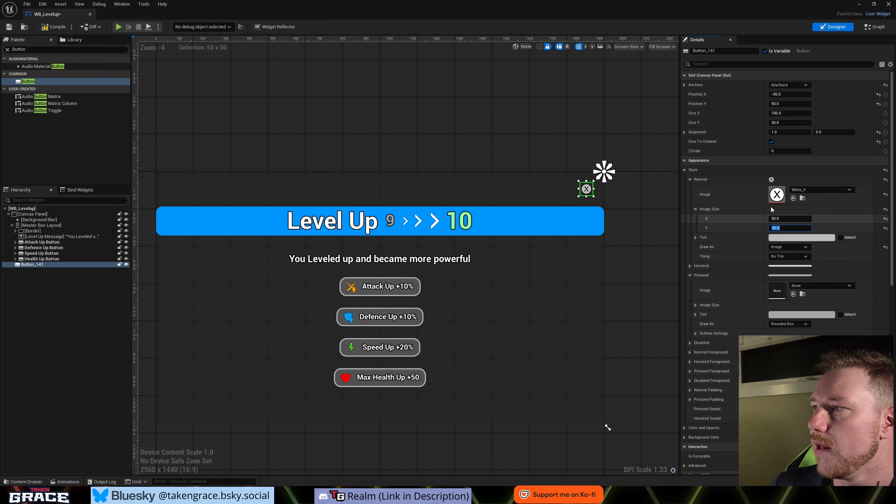
- Tint the corner button's Normal image a muted red, about R 0.50, G 0.10 and B 0.09
click(806, 240)
mouse_move(694, 300)
mouse_down()
mouse_move(755, 306)
mouse_move(740, 280)
mouse_up()
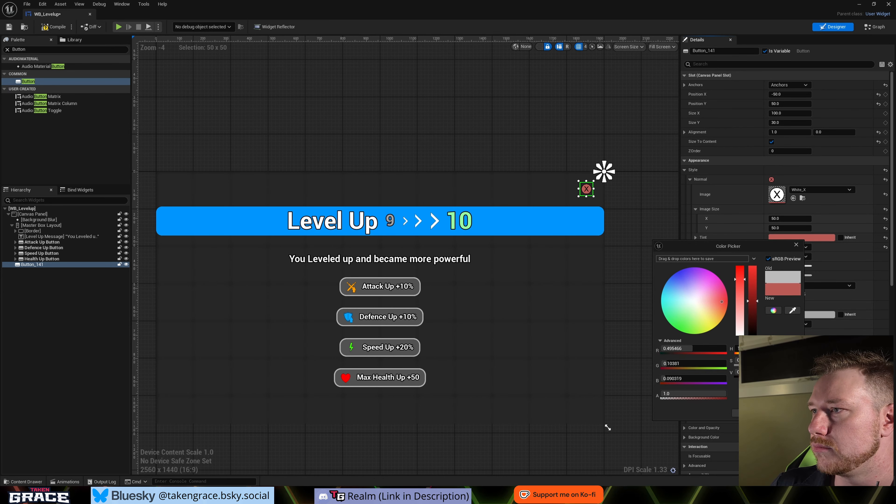
click(747, 414)
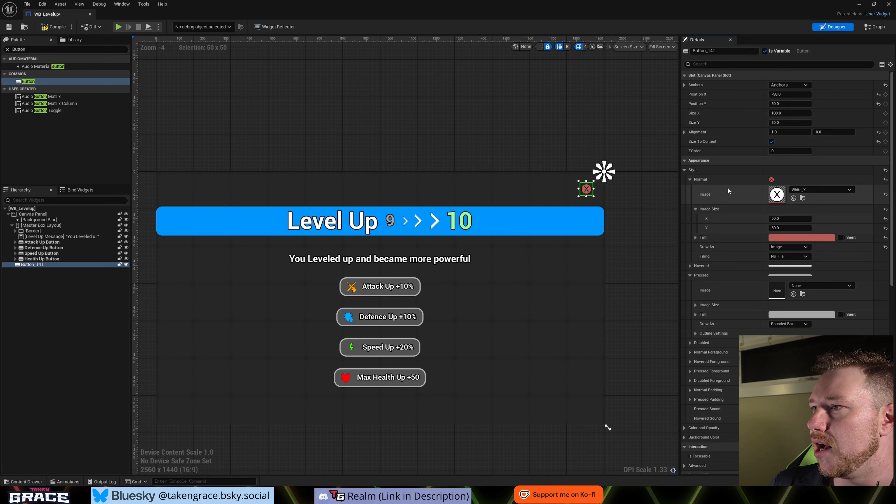
click(689, 180)
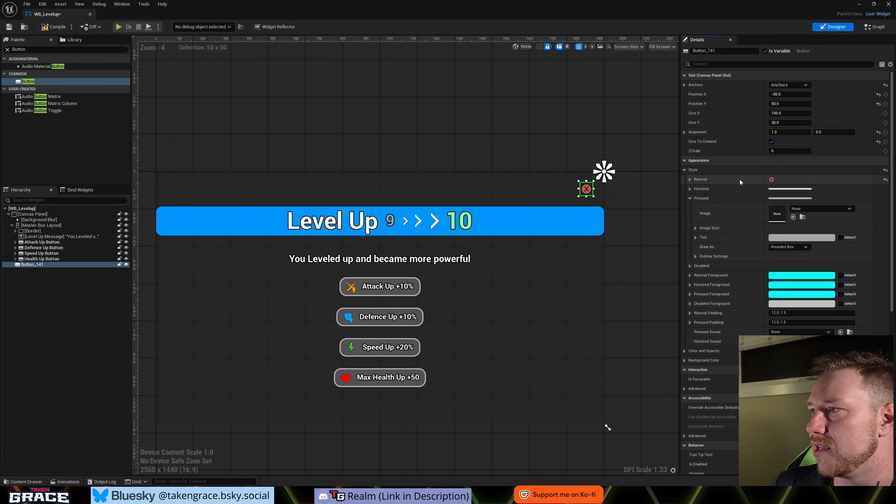
- Copy the corner button's Normal style to its Hovered and Pressed styles
right_click(771, 181)
click(792, 221)
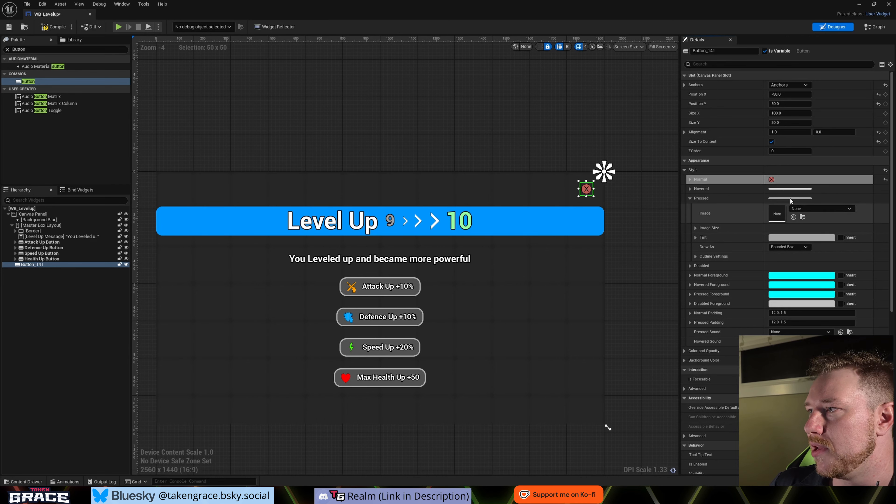
shift+click(786, 190)
shift+click(785, 200)
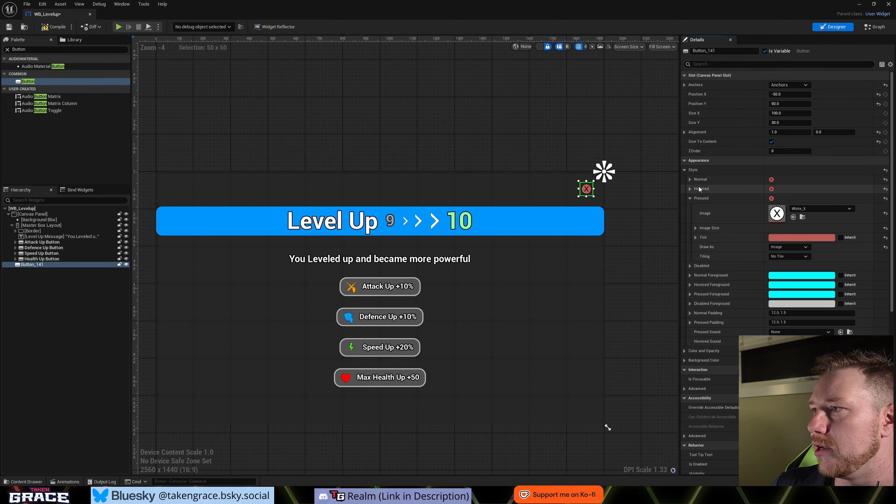
- Tint the corner button's Hovered image a deeper, more saturated red
click(691, 189)
click(799, 228)
drag(736, 259, 734, 255)
key(Return)
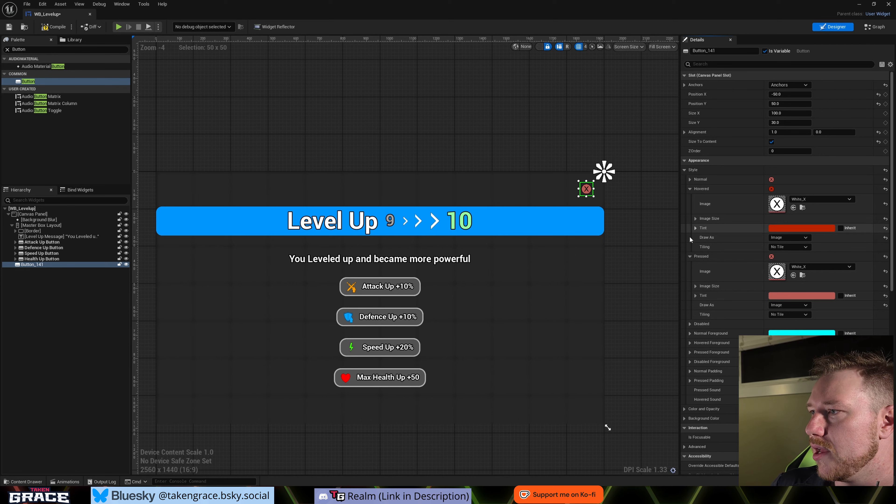
click(690, 256)
click(691, 189)
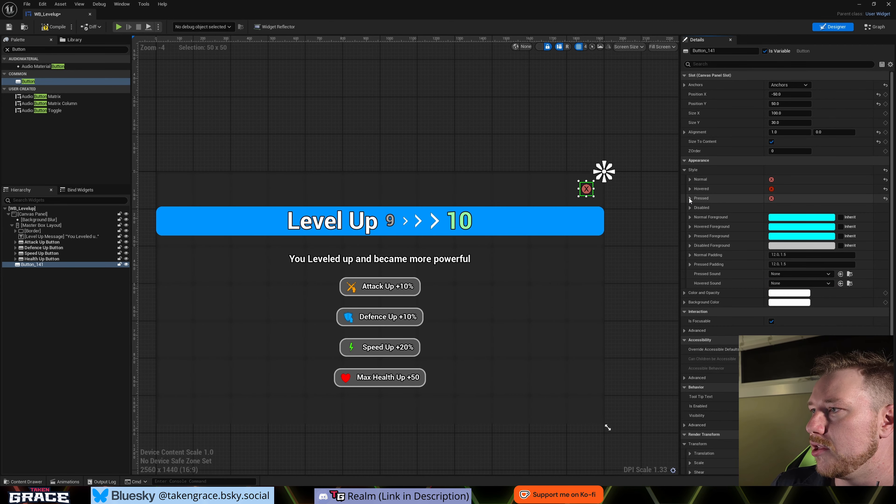
- Set the corner button's Pressed image size to 45 by 45
click(690, 198)
click(695, 228)
click(789, 237)
text(45)
key(Tab)
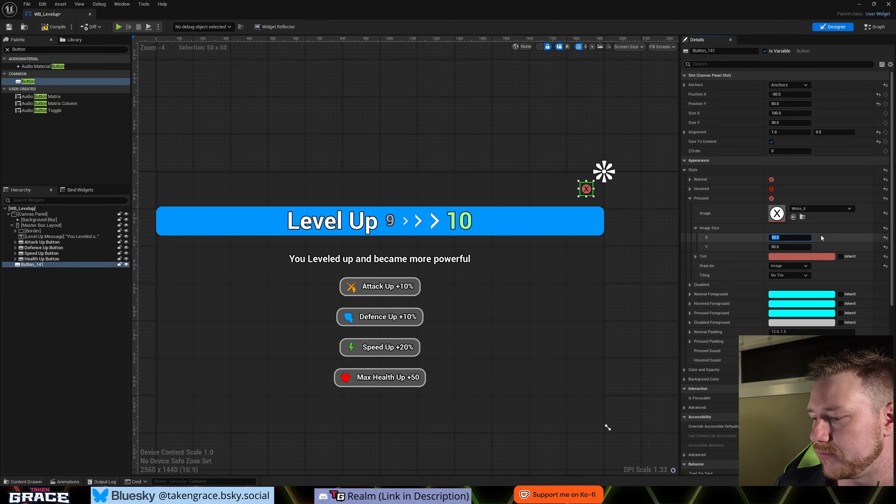
text(45)
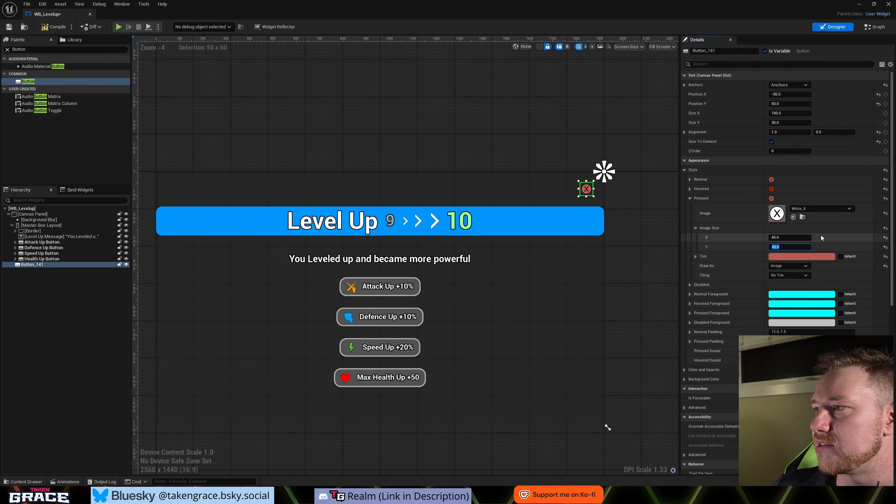
- Tint the corner button's Pressed image a pale greyish pink
click(788, 256)
drag(720, 299, 721, 334)
click(729, 433)
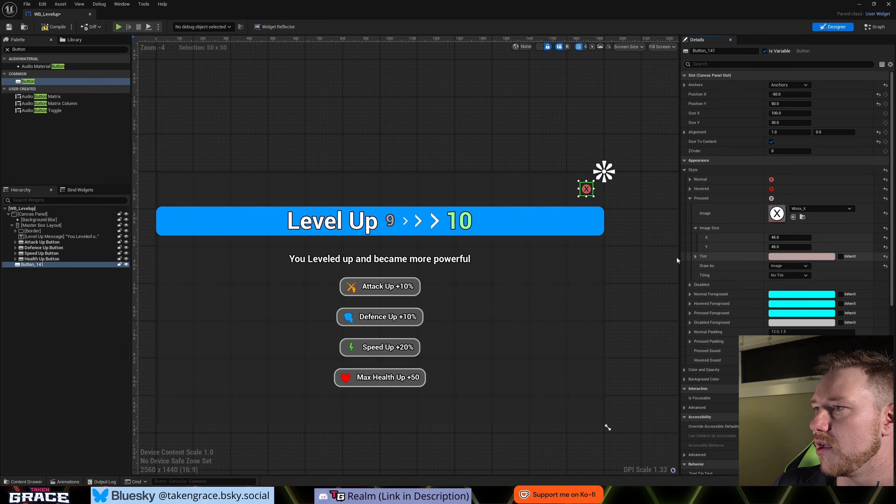
click(692, 199)
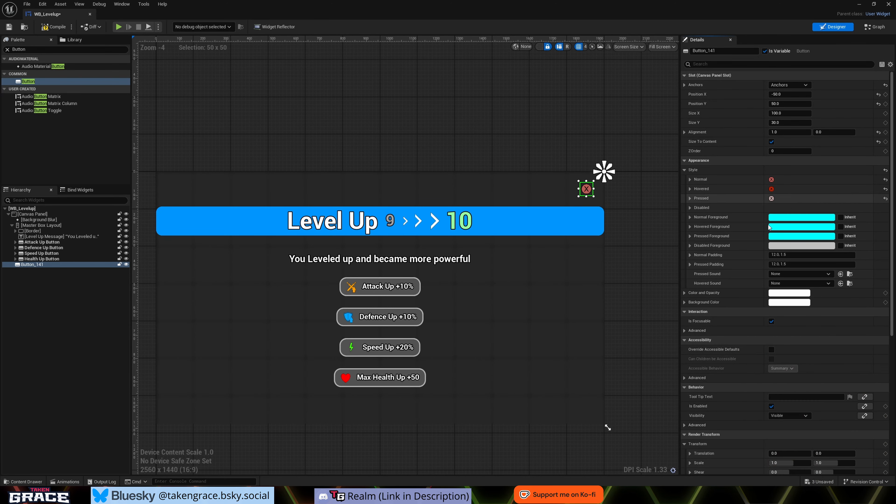
- Assign Click_on_Button_Cue as the corner button's Pressed Sound and Collapse_Cue as its Hovered Sound, and compile the widget
click(797, 274)
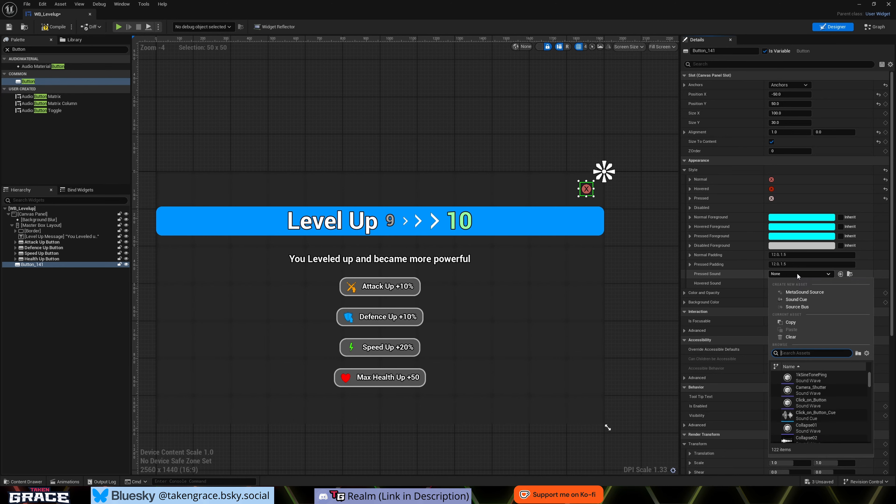
click(818, 412)
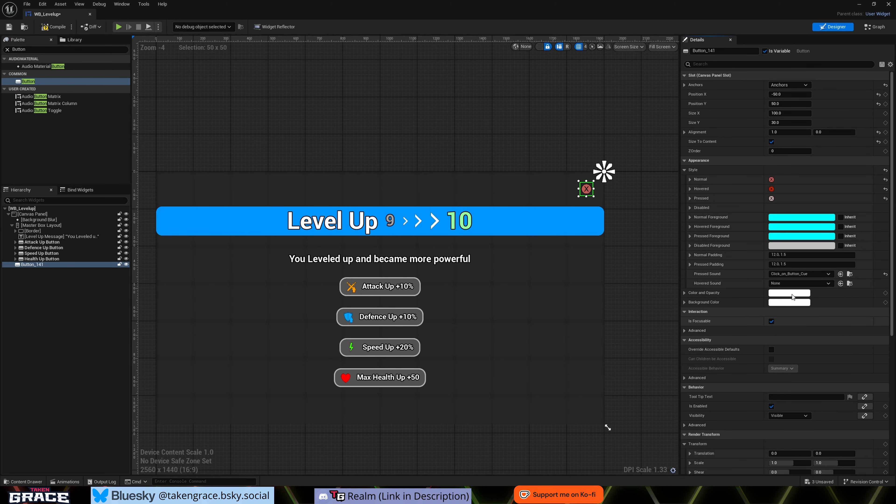
click(799, 283)
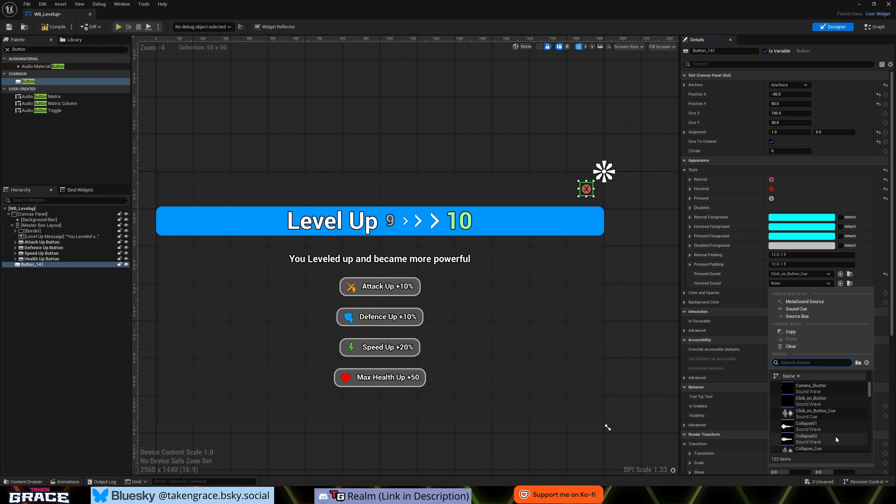
scroll(815, 444, down, 1)
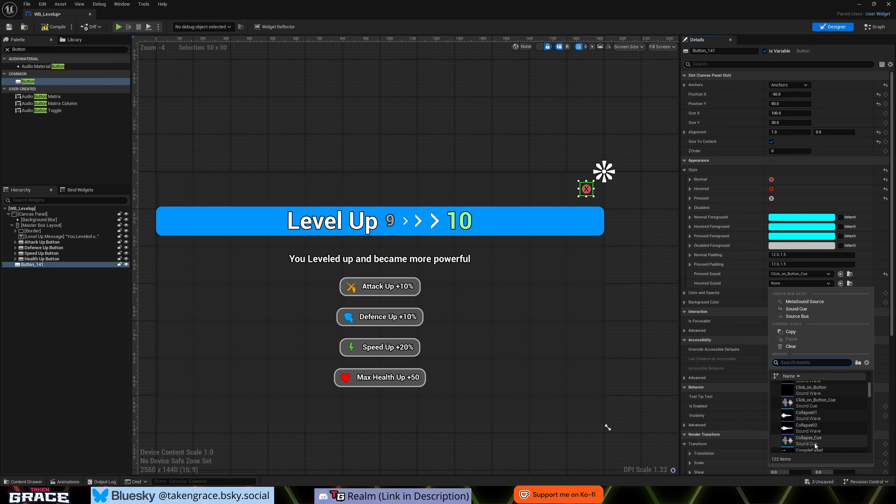
click(815, 443)
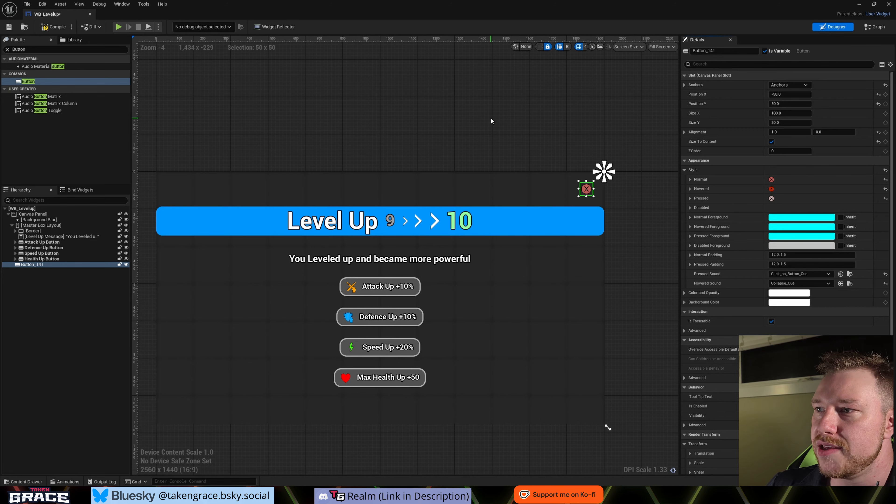
click(48, 29)
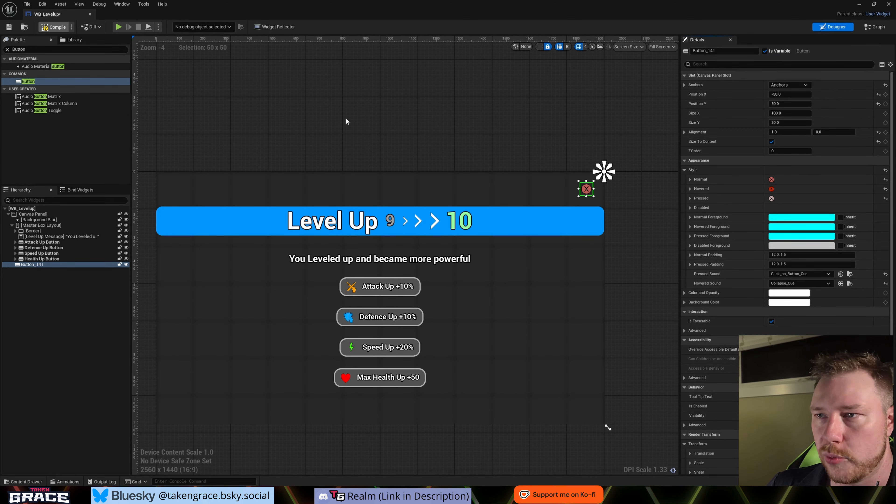
scroll(414, 164, down, 1)
right_drag(367, 155, 432, 177)
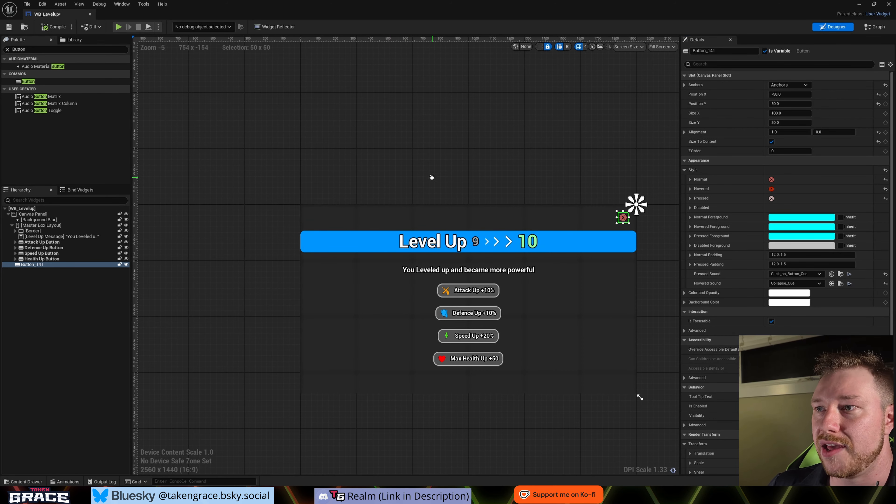
right_drag(328, 125, 307, 127)
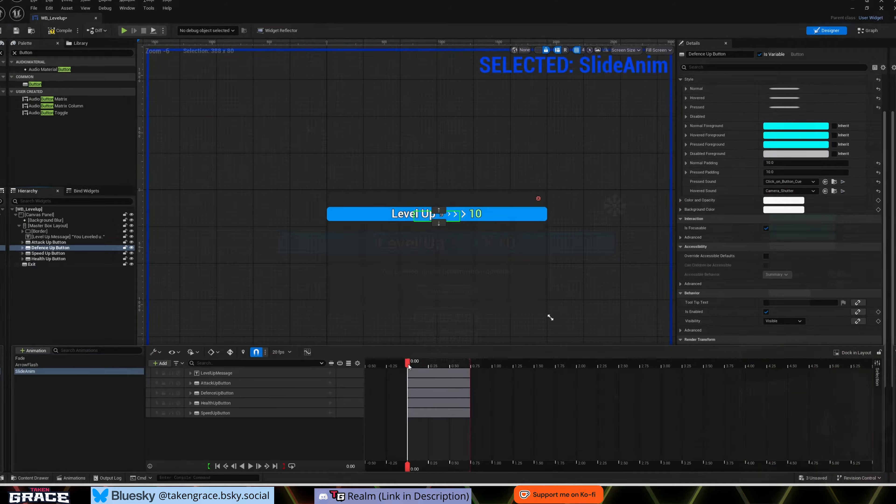
drag(408, 365, 456, 378)
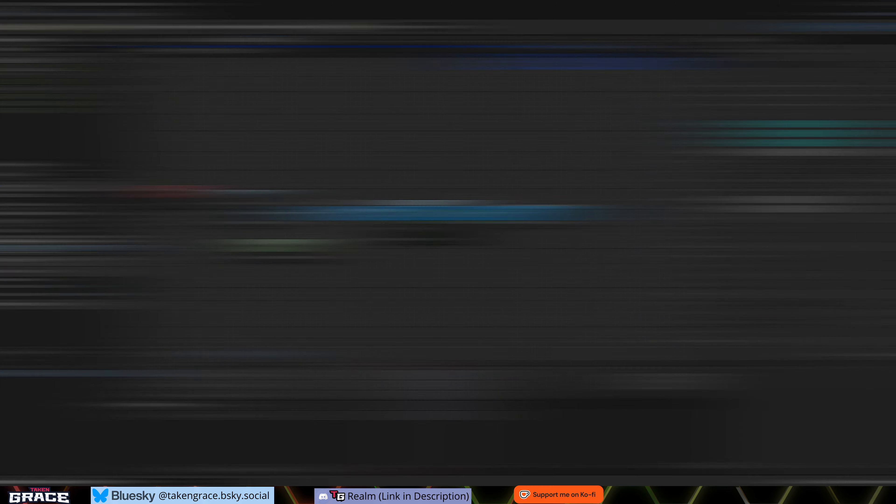
- In HUDClass's Event Graph, feed the Is In Viewport Return Value into a Branch and place it above the main execution line
drag(306, 257, 356, 177)
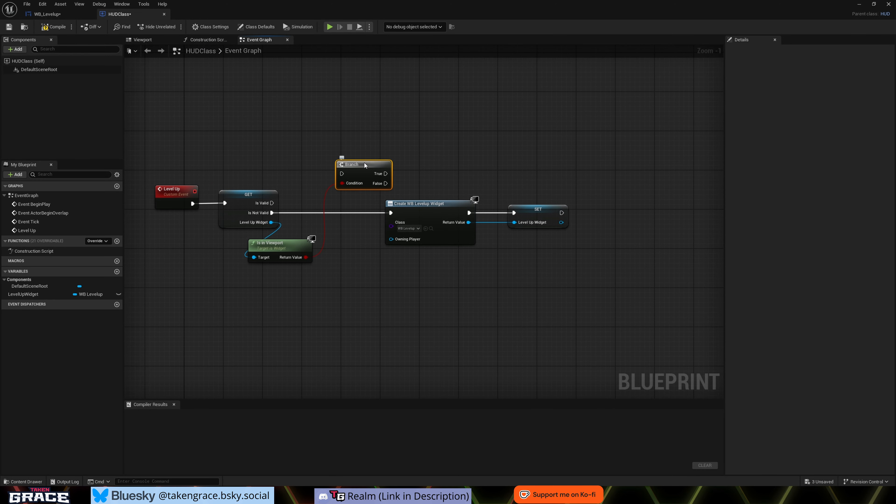
drag(365, 163, 344, 163)
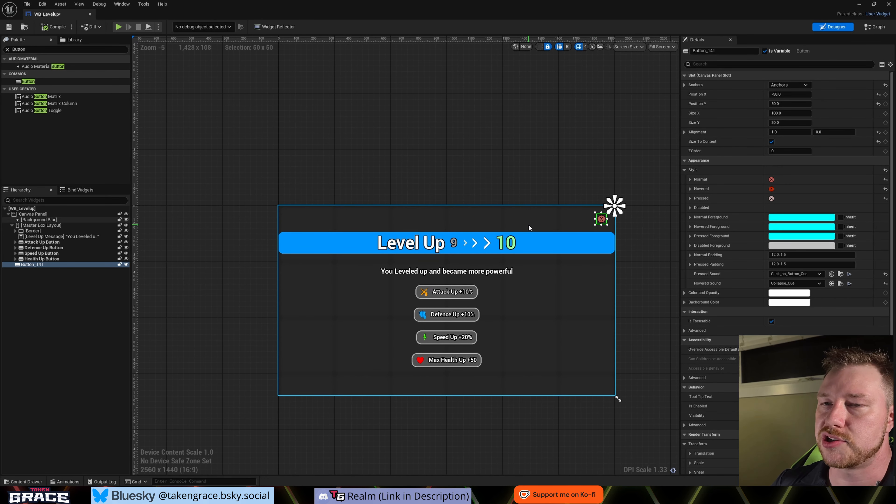
- Rename the red X corner button to Exit in the widget hierarchy
click(46, 329)
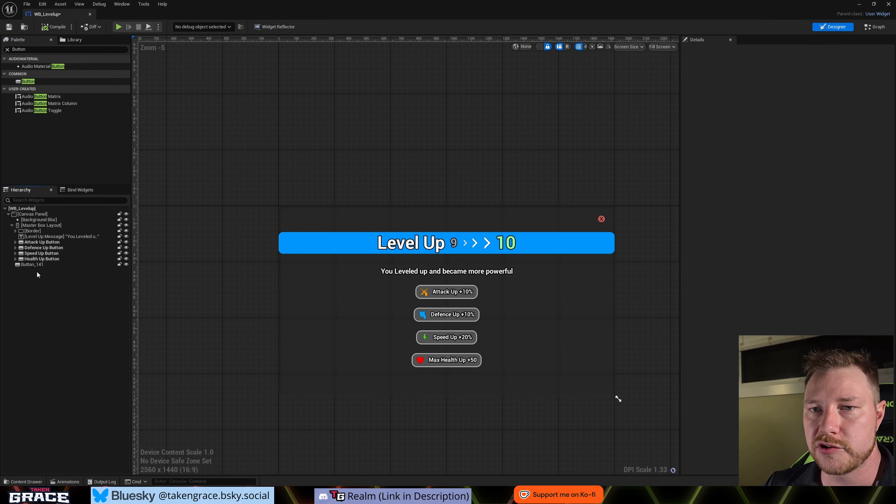
click(33, 265)
click(33, 265)
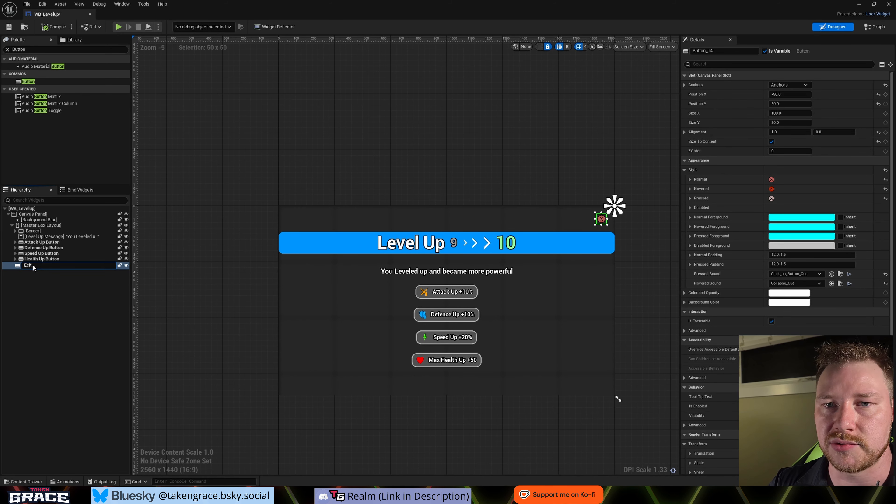
text(Exit)
key(Return)
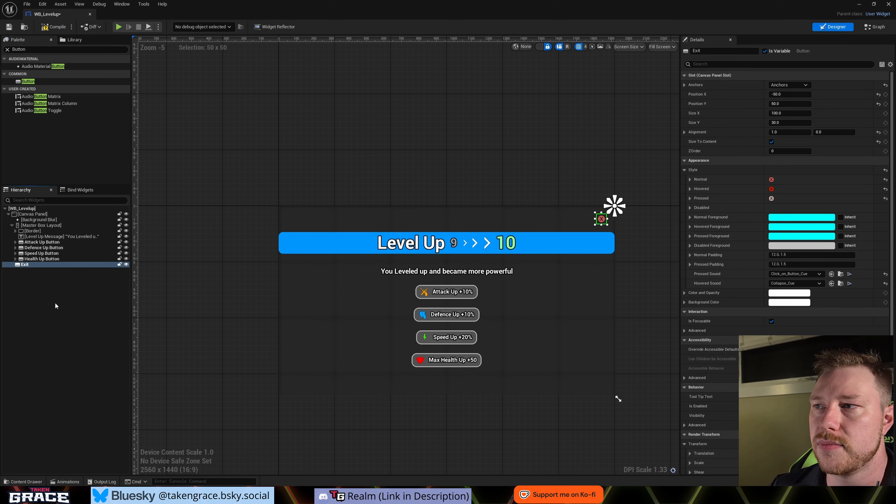
click(96, 344)
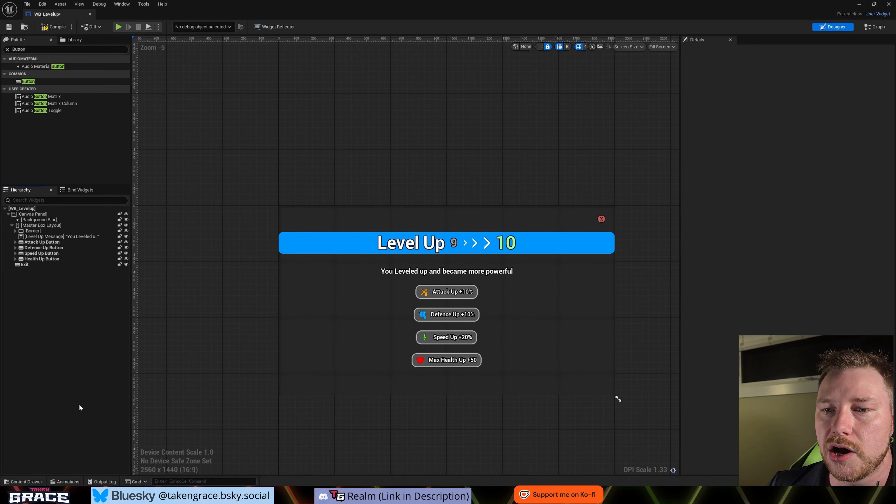
- Create a widget animation named Fade and select it for editing
click(62, 482)
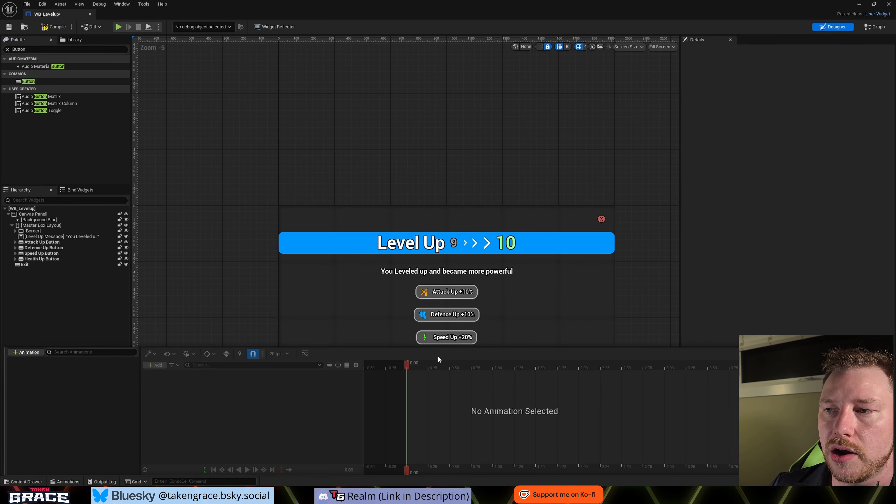
click(25, 352)
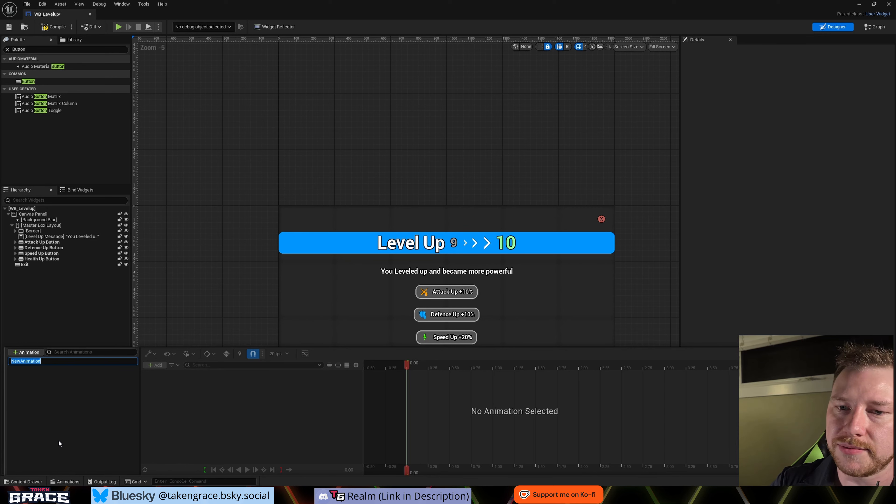
text(Fade)
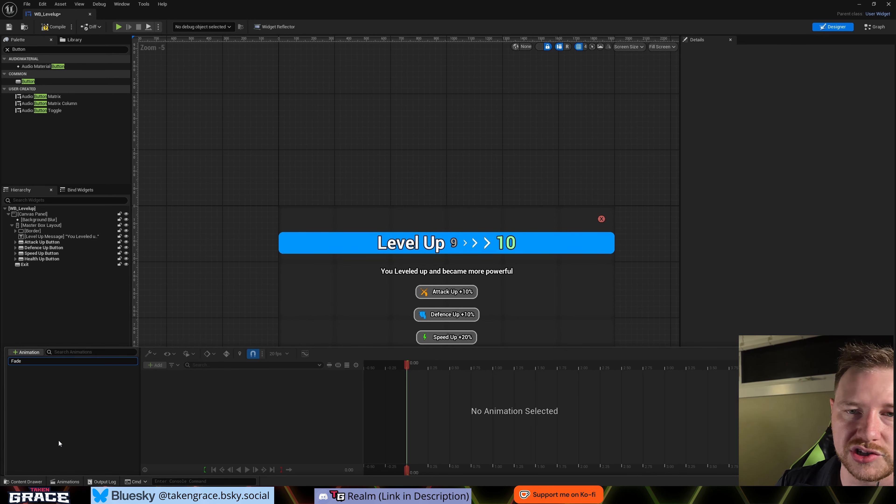
key(Return)
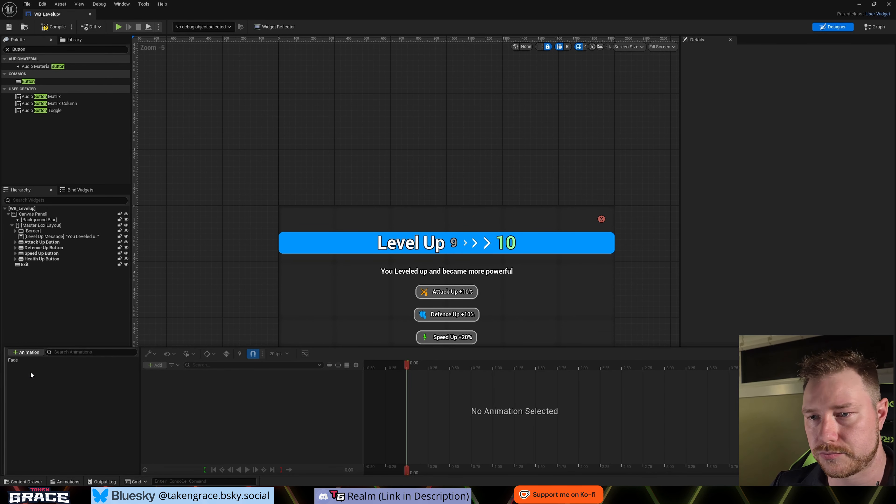
click(13, 363)
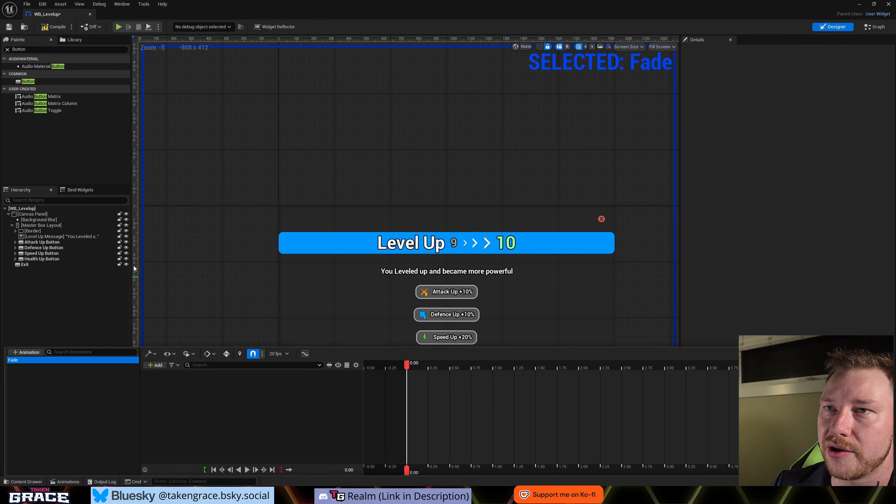
- Add the whole widget, [[This]], as a track in the Fade animation
click(345, 168)
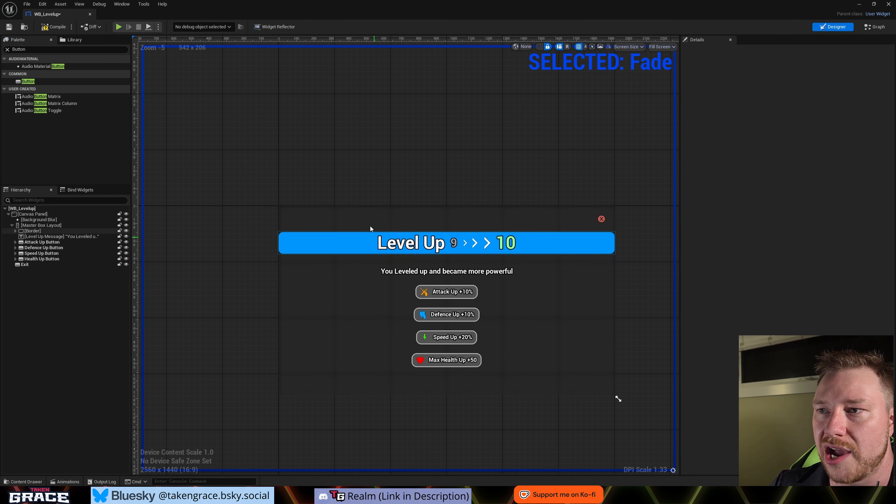
click(65, 482)
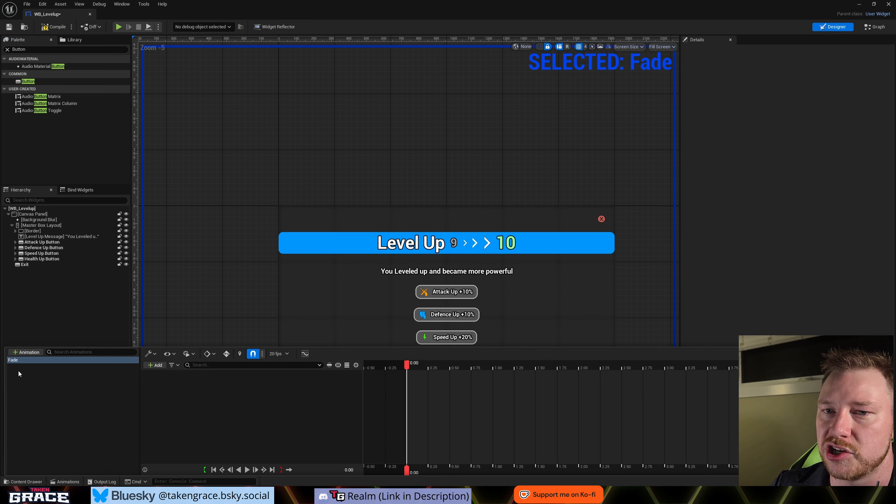
click(26, 384)
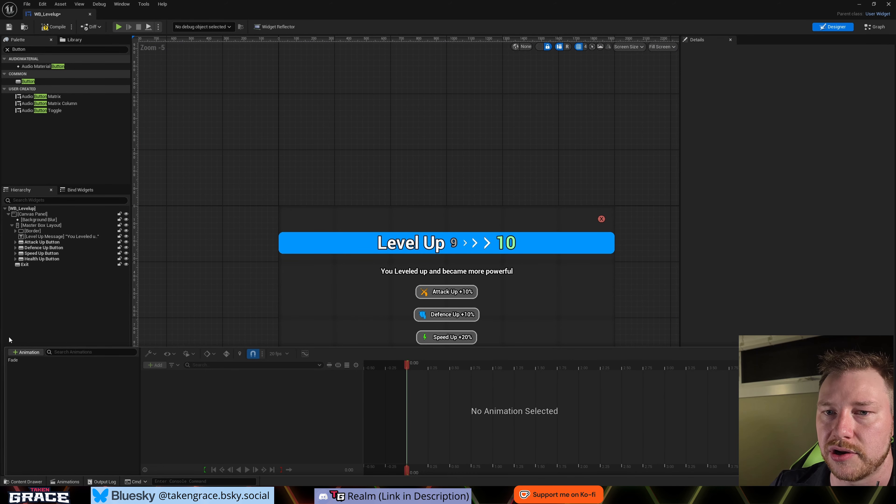
click(21, 360)
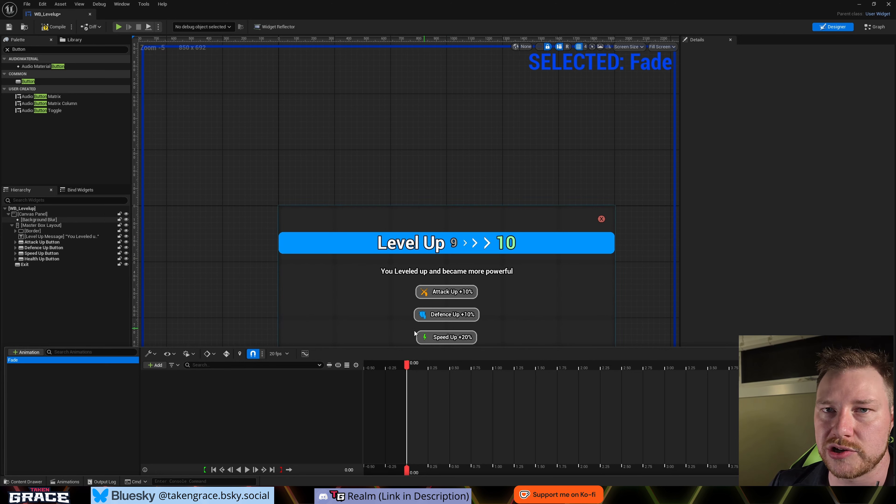
click(156, 365)
mouse_move(184, 385)
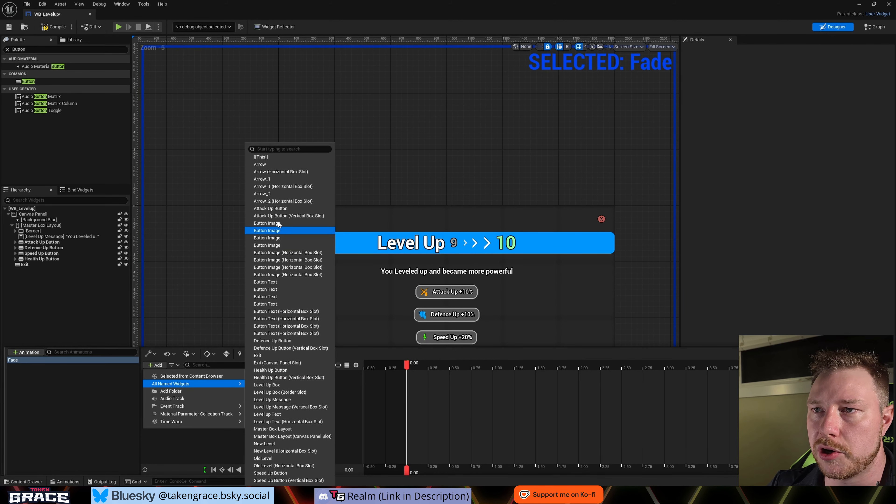
click(271, 158)
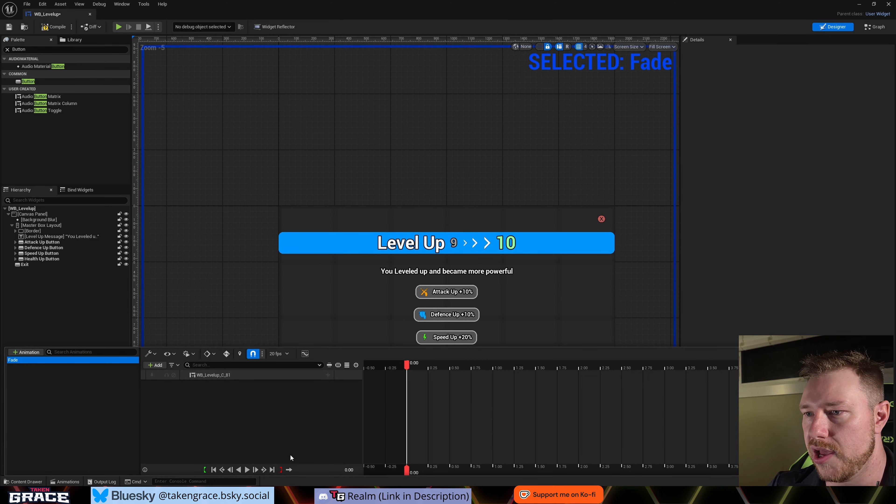
- Add Render Opacity and Transform property tracks to the WB_Levelup track
click(328, 376)
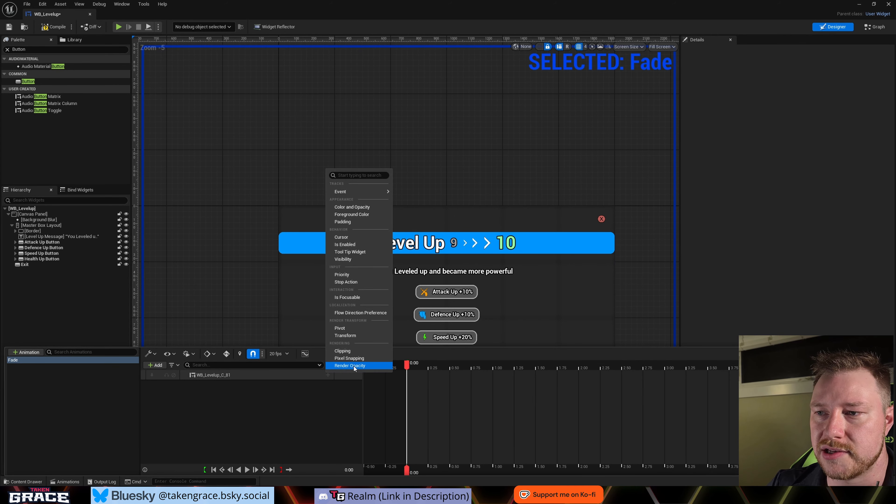
click(353, 367)
click(328, 375)
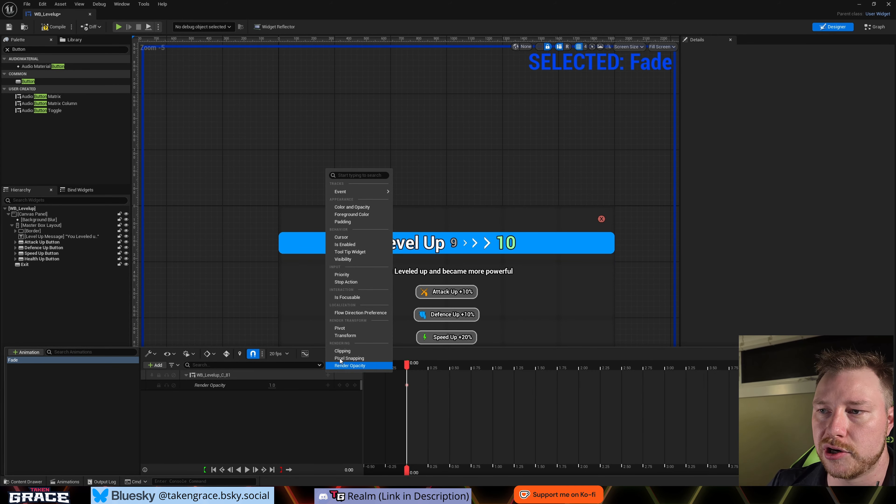
click(352, 336)
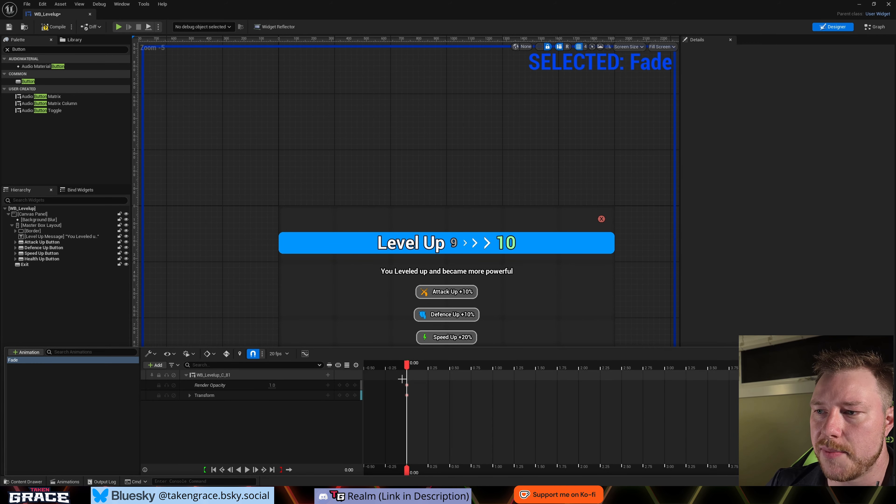
drag(402, 379, 413, 408)
click(421, 413)
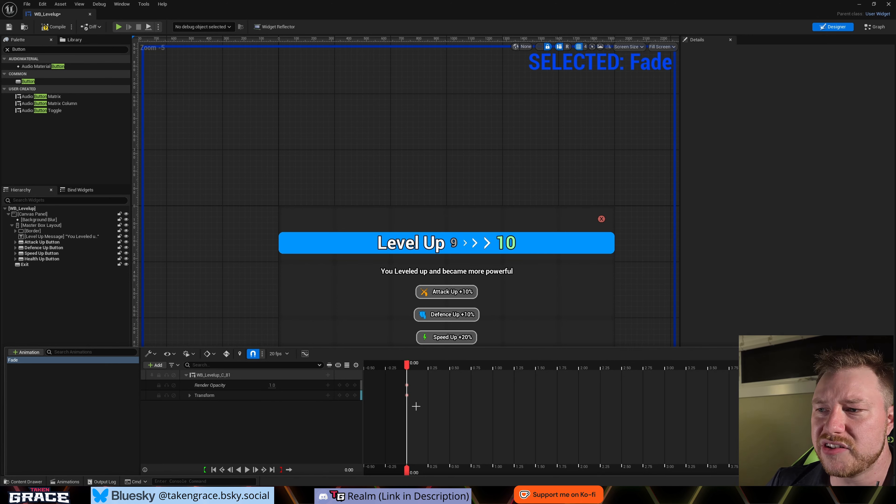
- Key both Render Opacity and Transform at 0.25 seconds on the Fade timeline
drag(410, 369, 428, 367)
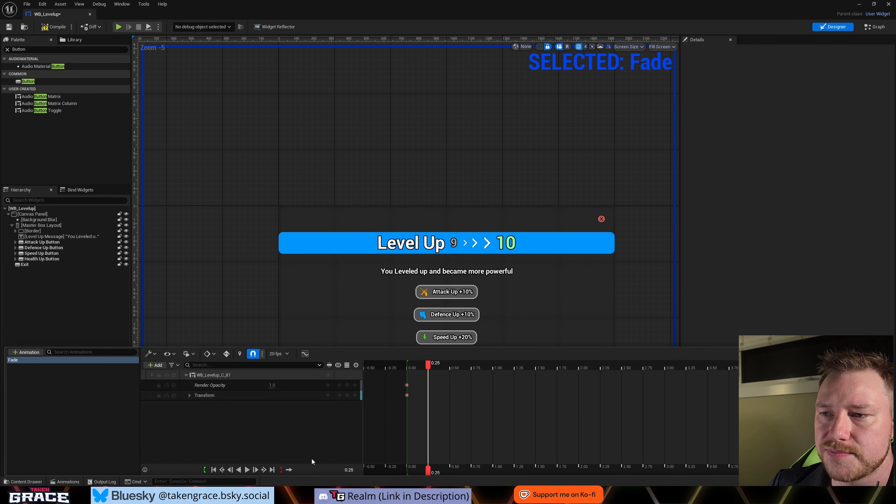
click(349, 389)
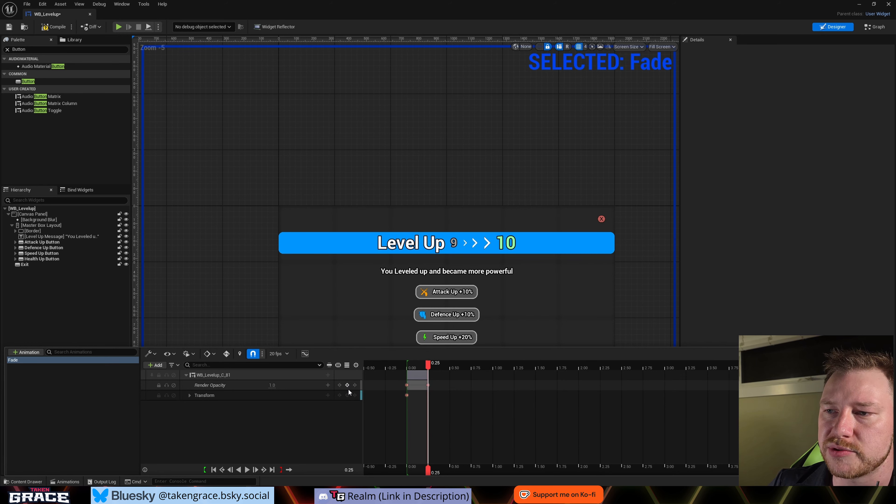
click(348, 395)
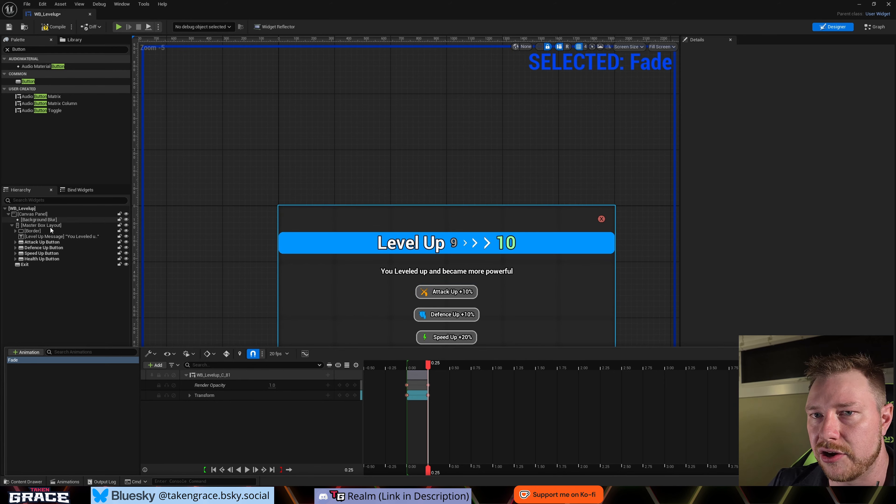
- Examine which properties of the header's Border can be keyed, and scrub the Fade timeline between 0.00 and 0.25
click(45, 232)
click(43, 232)
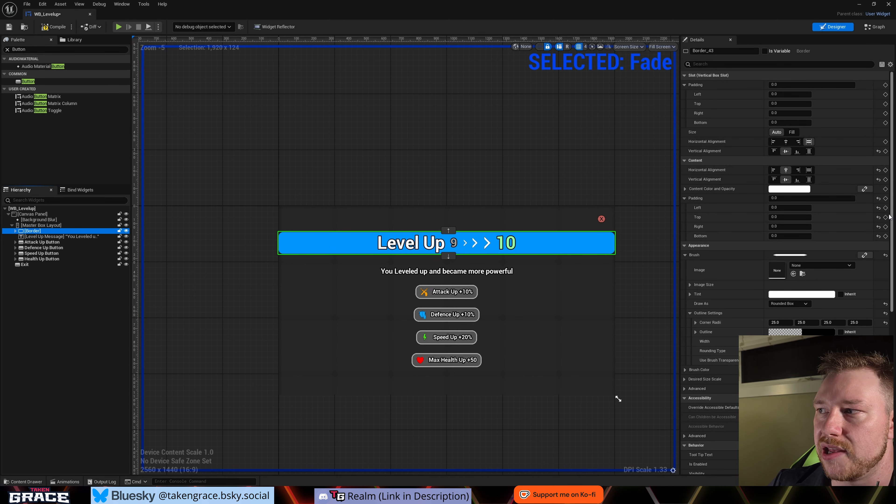
click(685, 198)
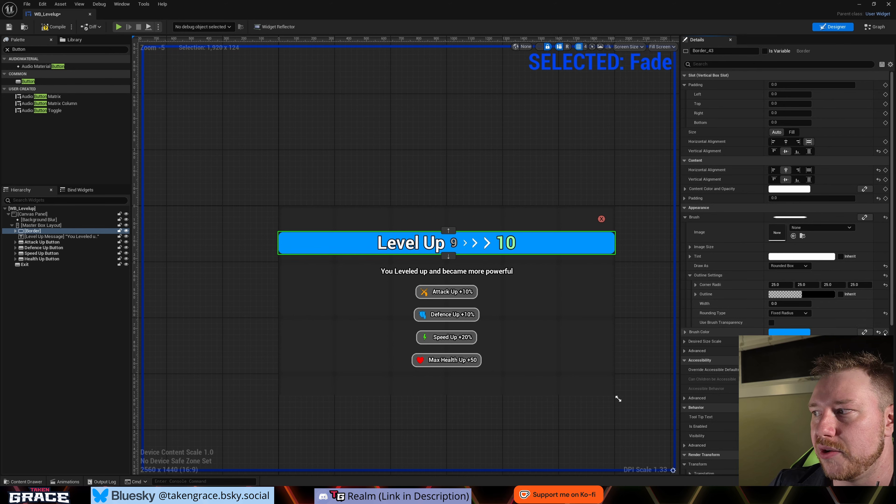
scroll(776, 247, down, 1)
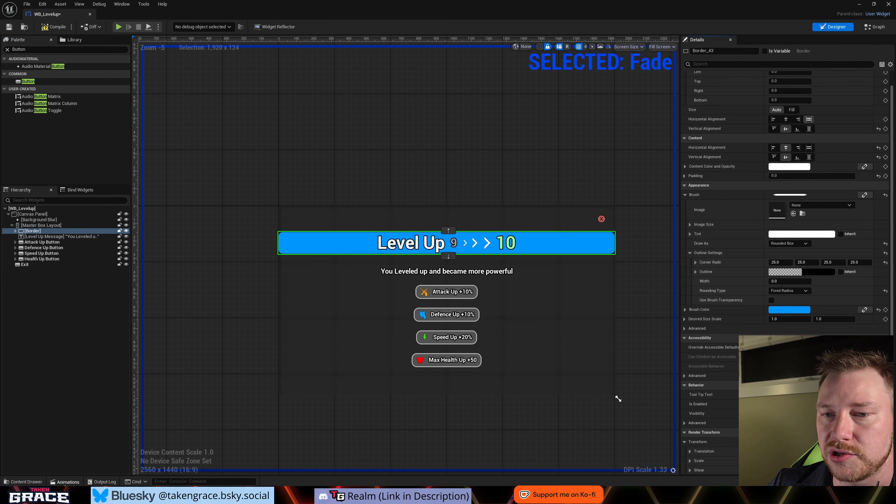
key(ctrl+shift+space)
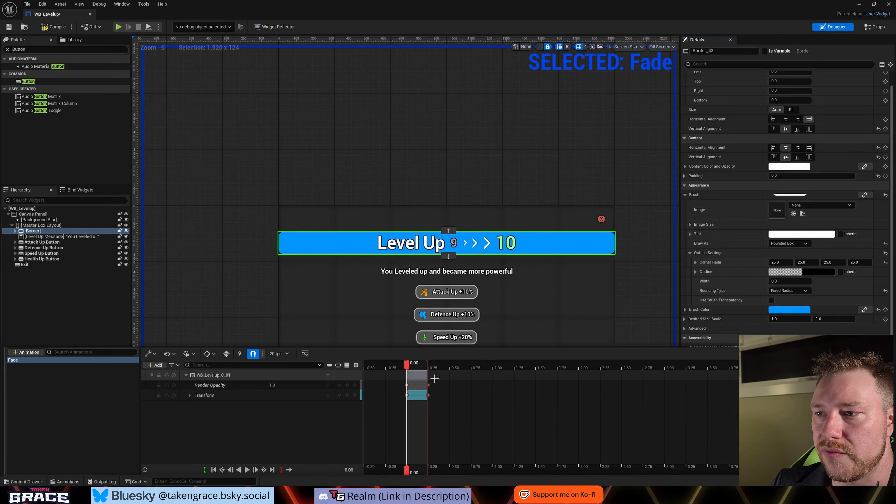
drag(409, 368, 429, 370)
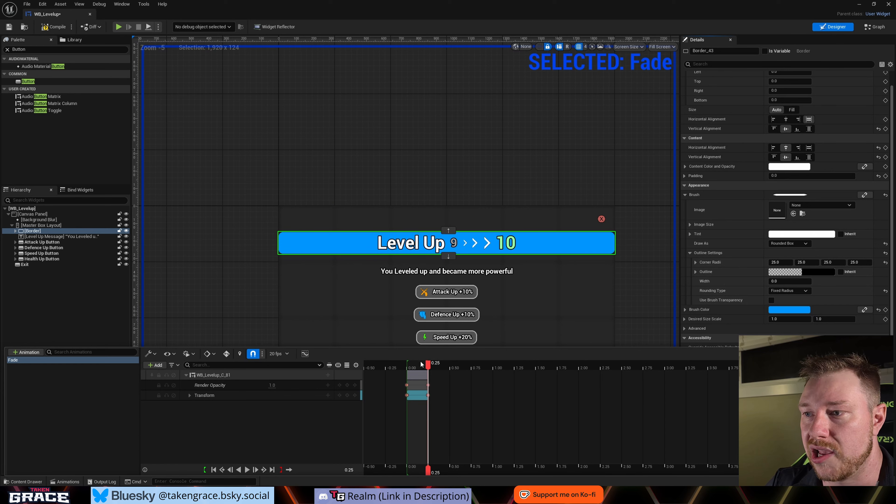
drag(428, 369, 410, 369)
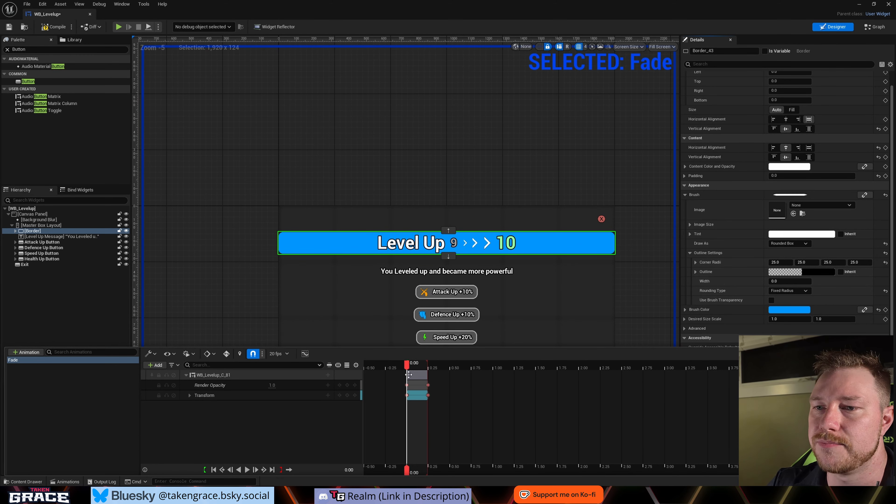
- At time 0.00 in the Fade animation, set the Transform's Scale X and Y and the Render Opacity to 0
click(190, 395)
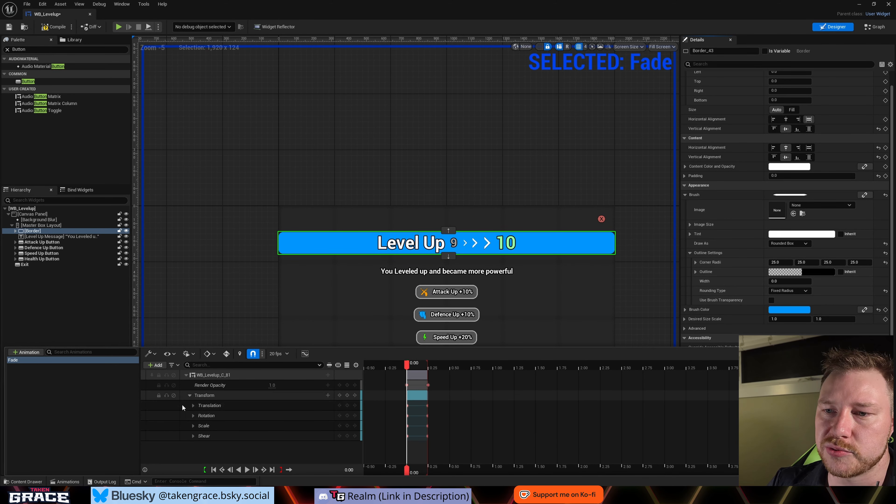
click(194, 427)
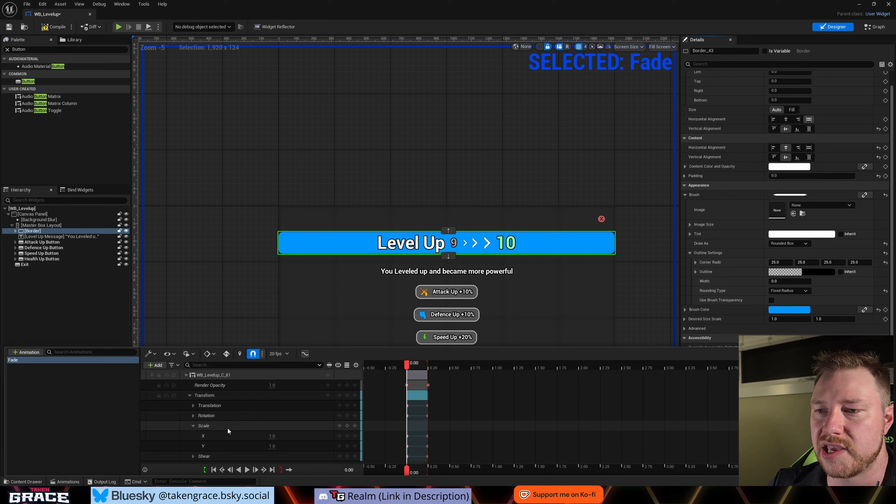
click(271, 437)
text(0)
key(Return)
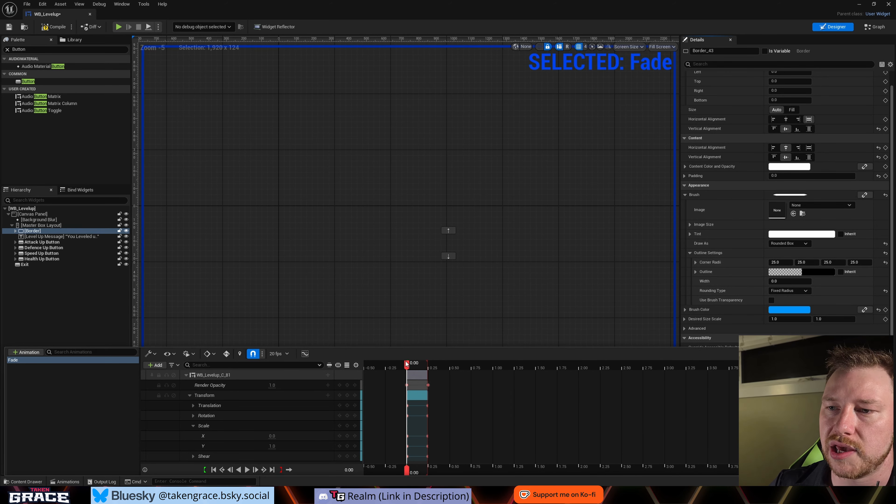
click(274, 446)
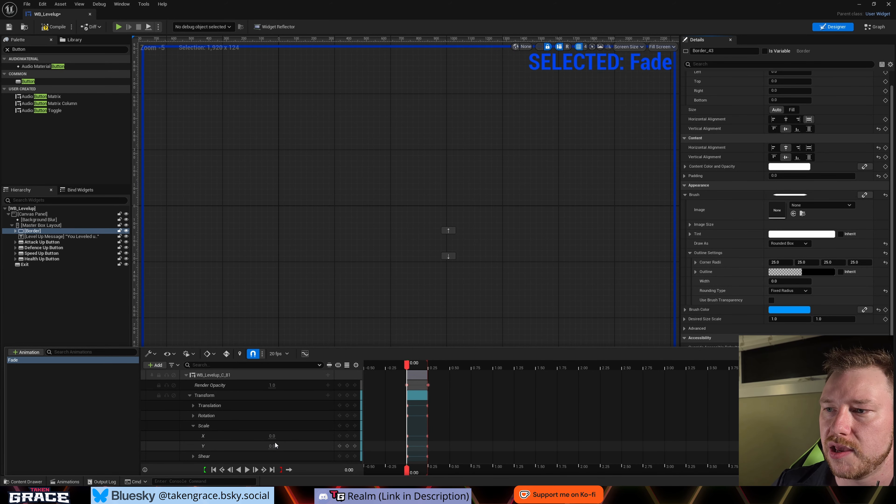
click(272, 385)
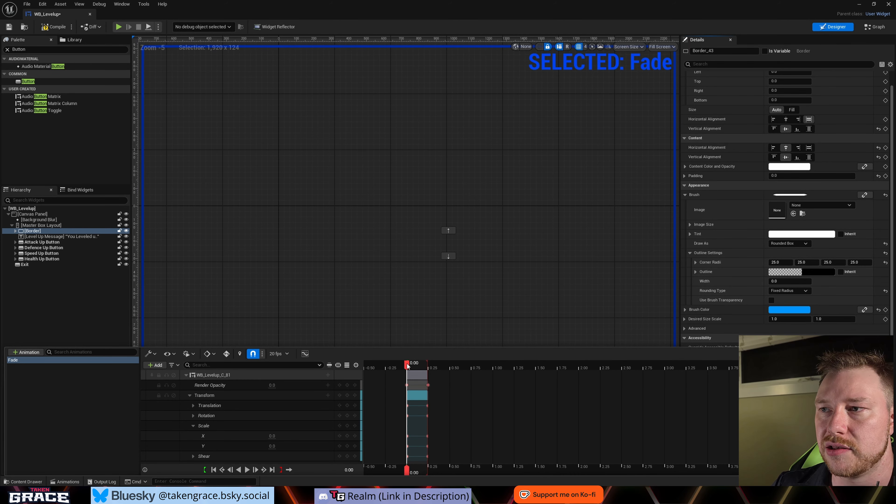
- Preview the Fade animation by scrubbing and playing it from 0.00 to 0.25 seconds
drag(407, 364, 424, 372)
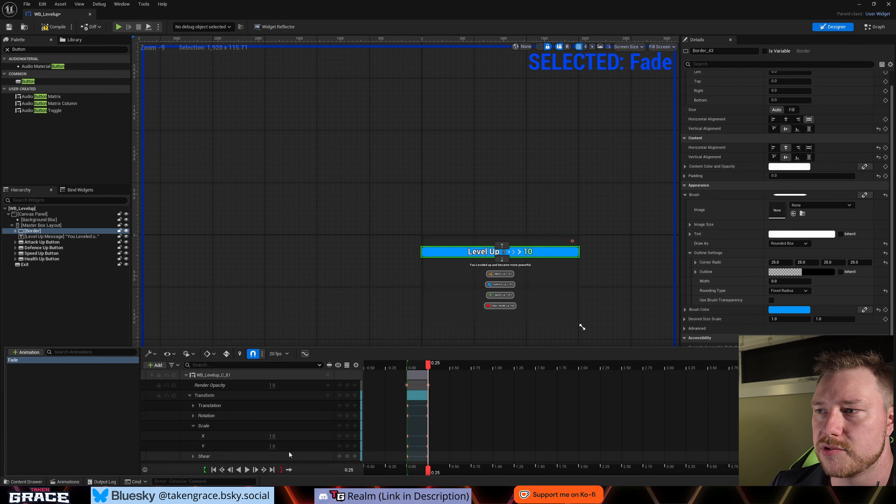
key(space)
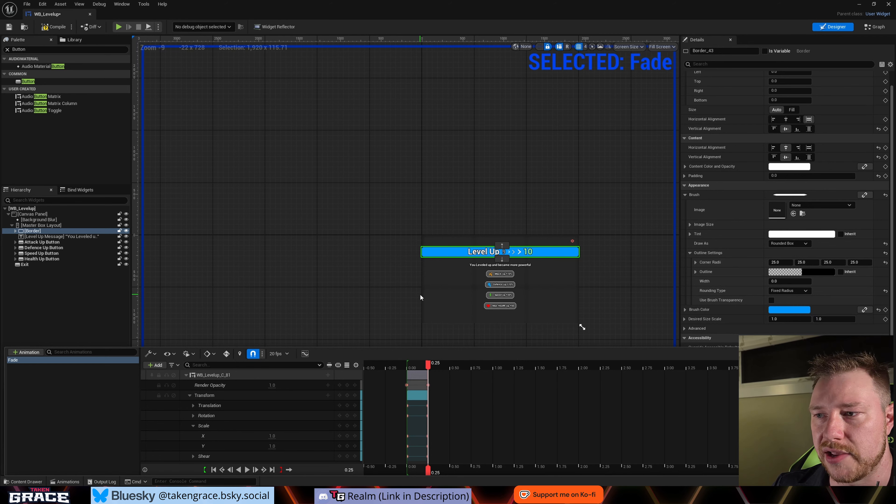
right_drag(371, 280, 292, 255)
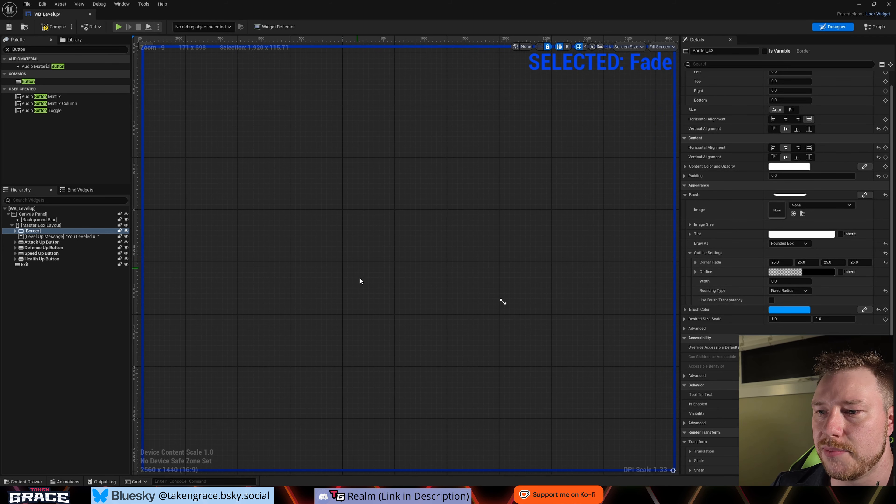
- Create a new widget animation named ArrowFlash
scroll(360, 281, up, 3)
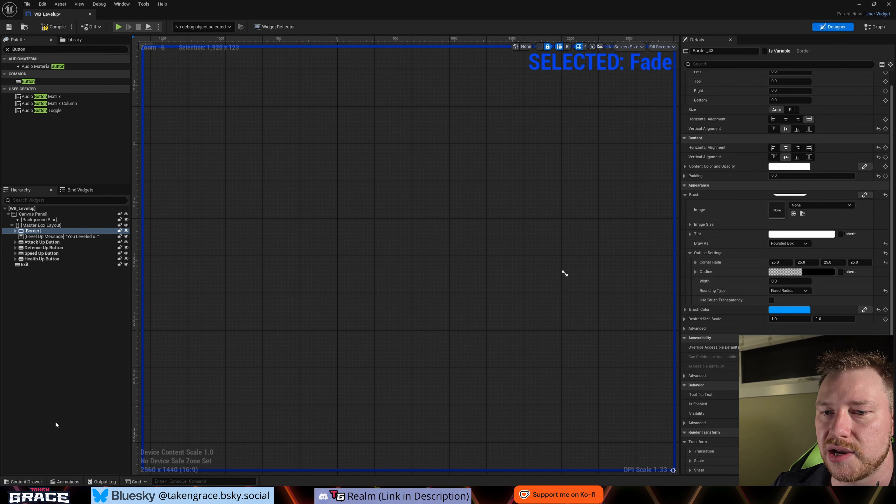
click(65, 481)
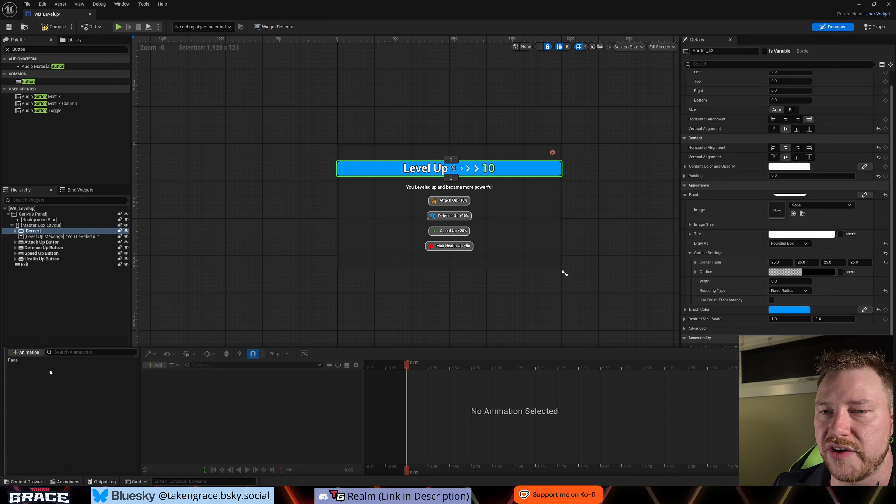
click(26, 352)
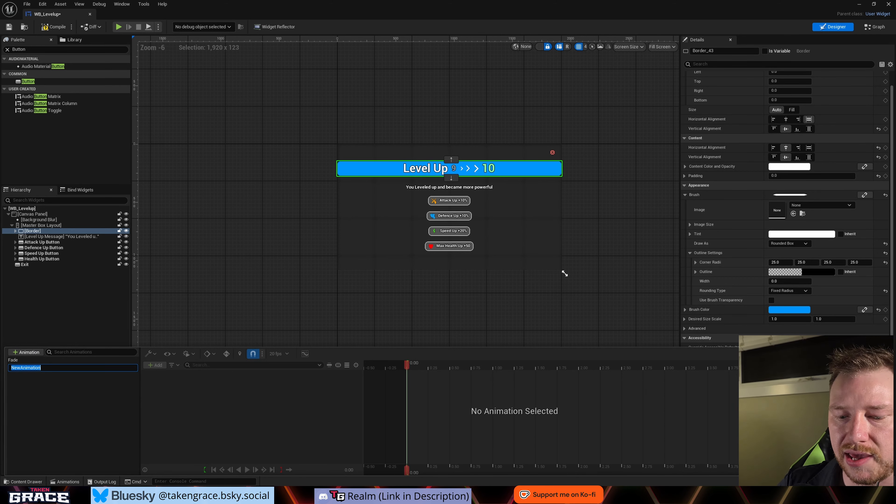
text(Arrow)
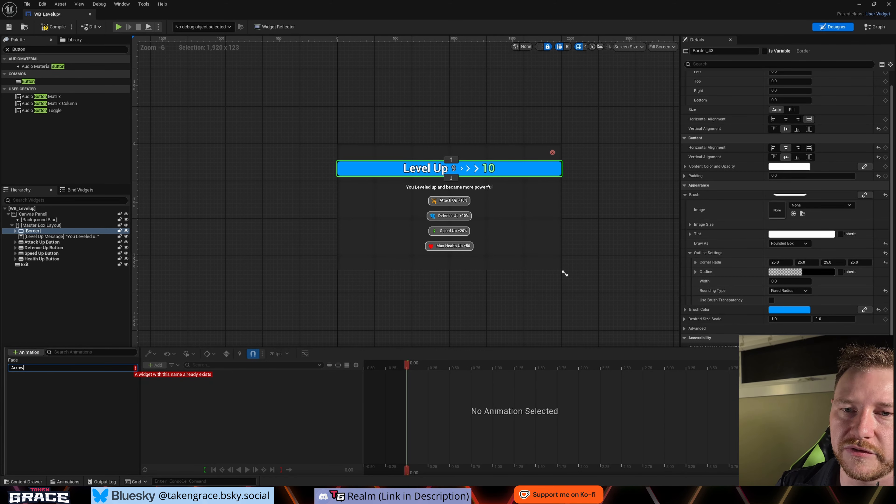
text(Flash)
key(Return)
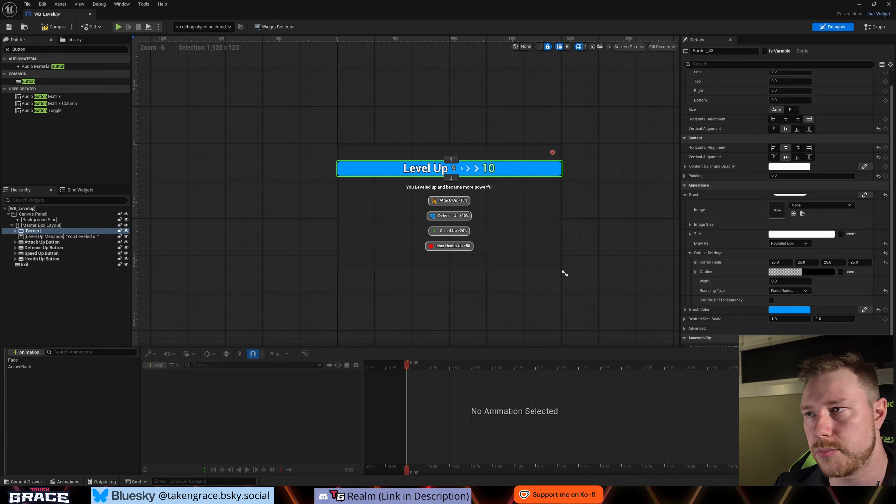
- Select Arrow, Arrow_1 and Arrow_2 together inside the header Border's Level Up Box
scroll(476, 168, up, 3)
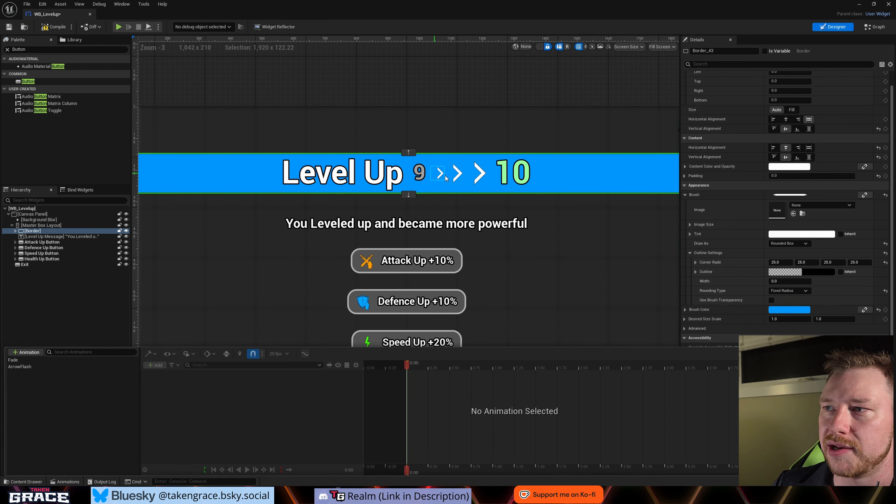
scroll(484, 184, down, 1)
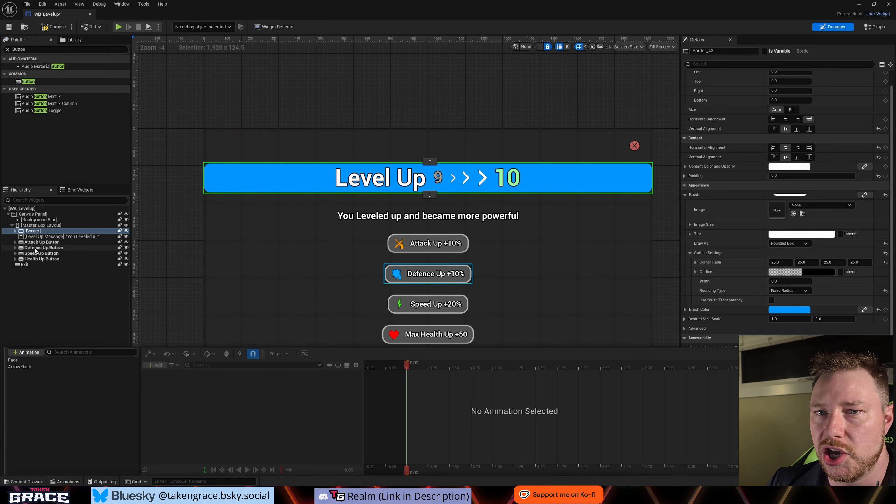
click(15, 238)
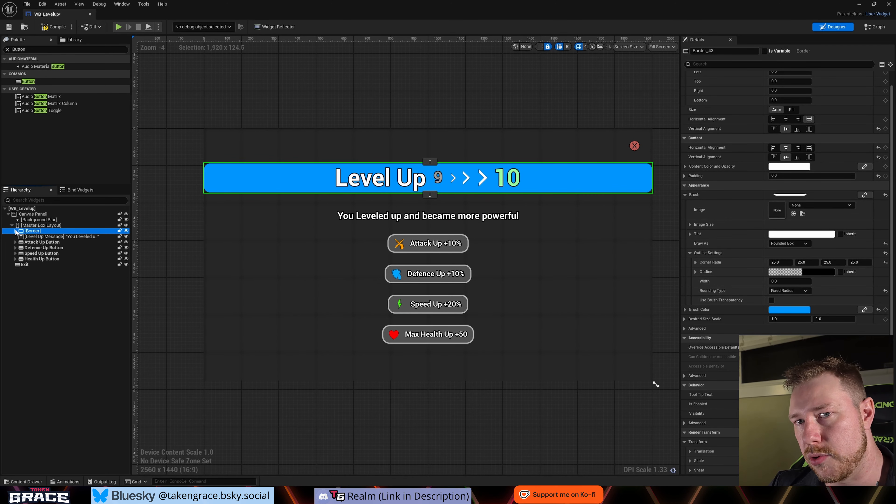
click(16, 231)
click(19, 236)
click(38, 253)
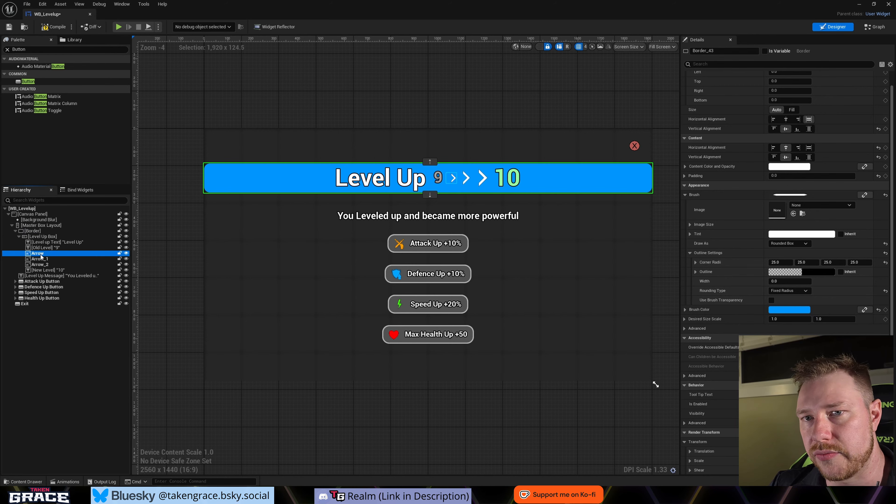
shift+click(38, 264)
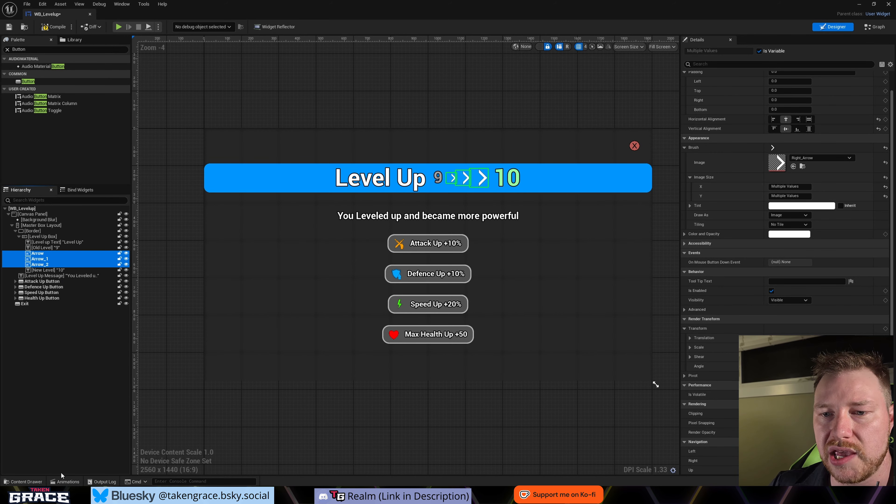
- Add tracks for Arrow, Arrow_1 and Arrow_2 to the ArrowFlash animation
click(63, 482)
click(91, 367)
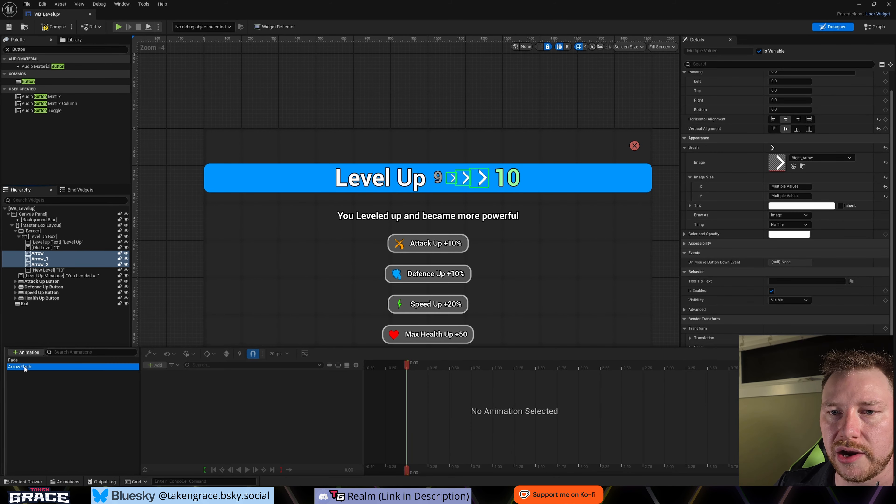
click(156, 366)
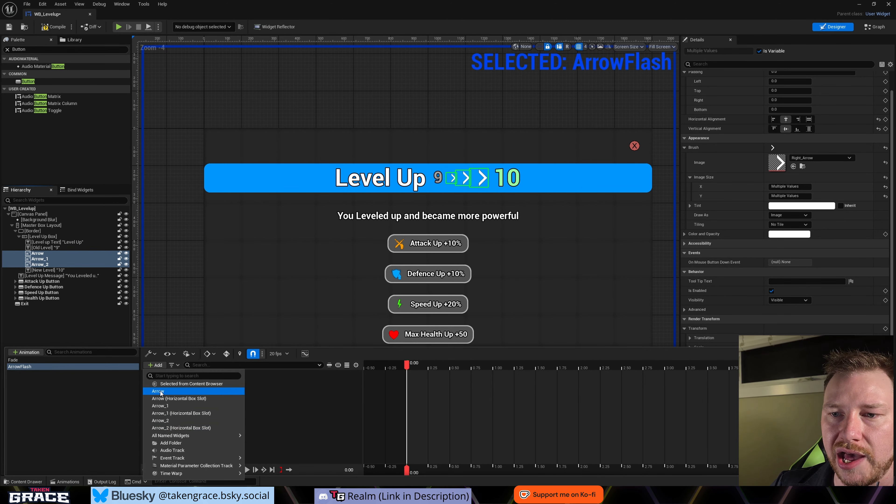
click(163, 394)
click(154, 367)
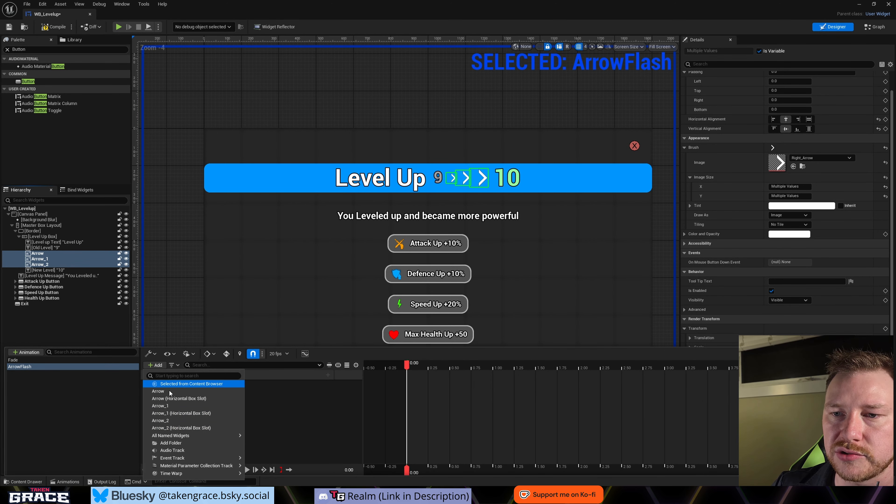
click(162, 400)
click(154, 367)
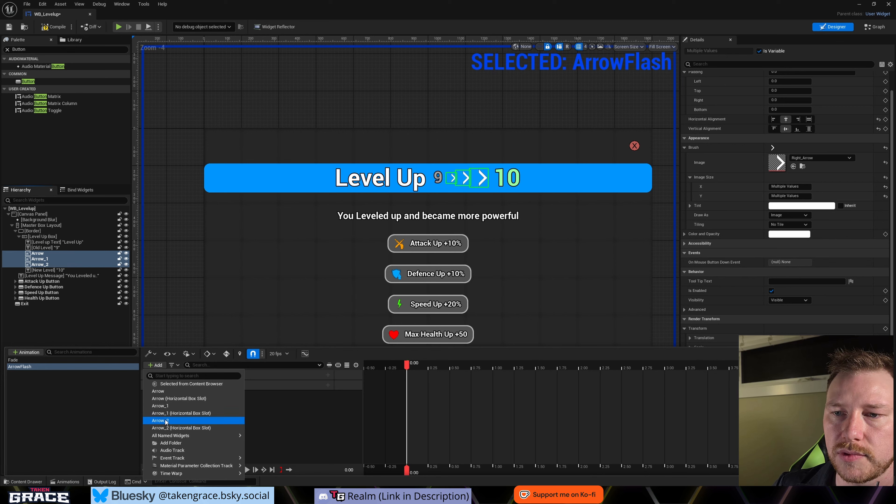
click(166, 418)
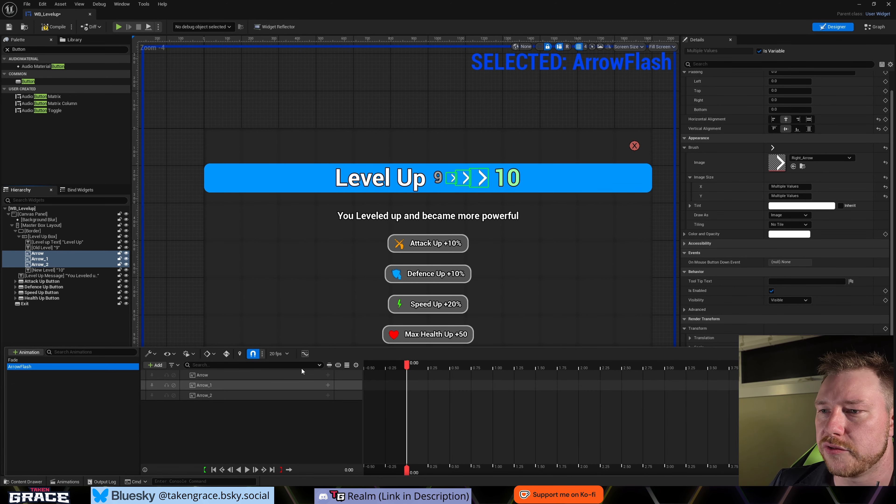
- Add a Render Opacity track to Arrow, Arrow_1 and Arrow_2 at once
click(292, 376)
shift+click(271, 398)
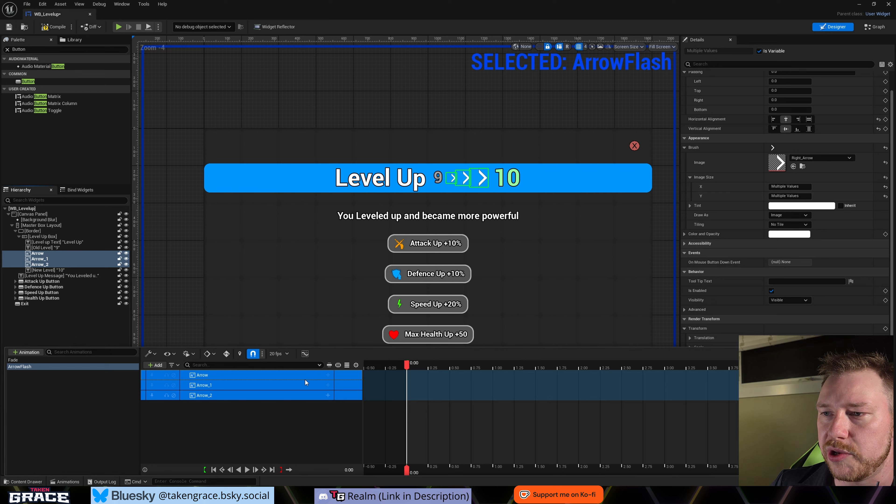
click(329, 375)
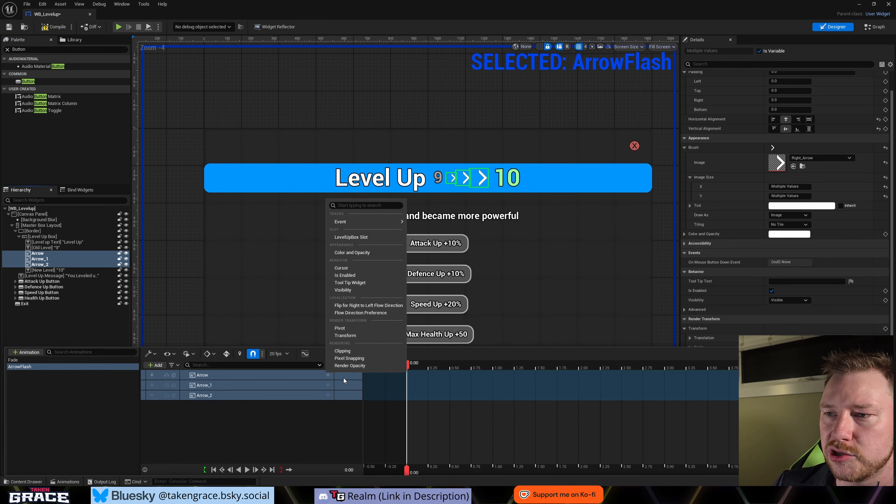
click(344, 369)
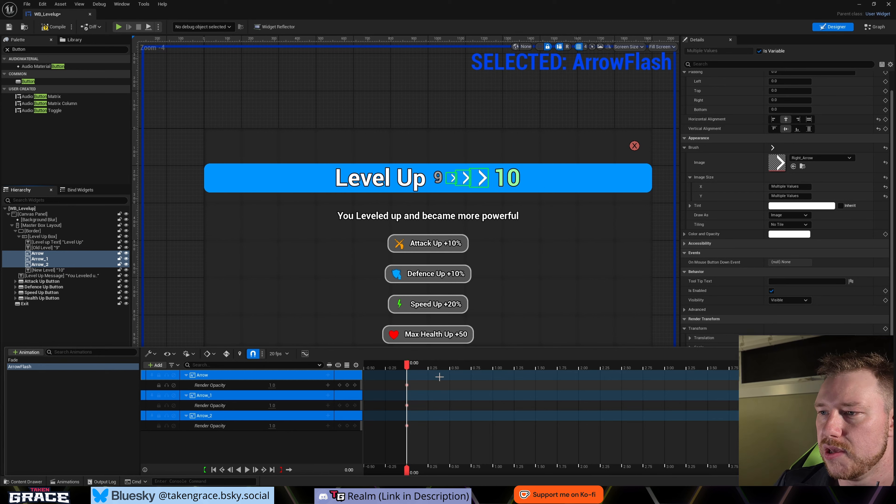
- At time 0.00 in ArrowFlash, set the Render Opacity of all three arrows to 0
click(413, 367)
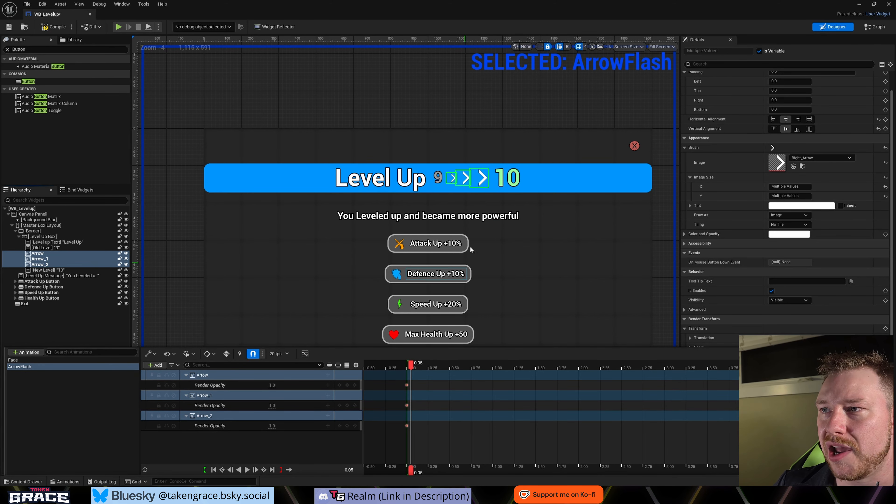
scroll(453, 179, up, 2)
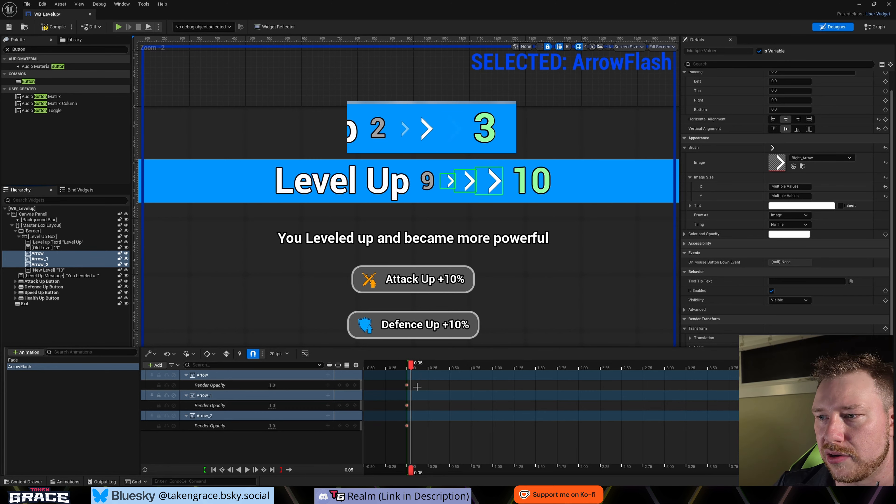
drag(411, 364, 471, 365)
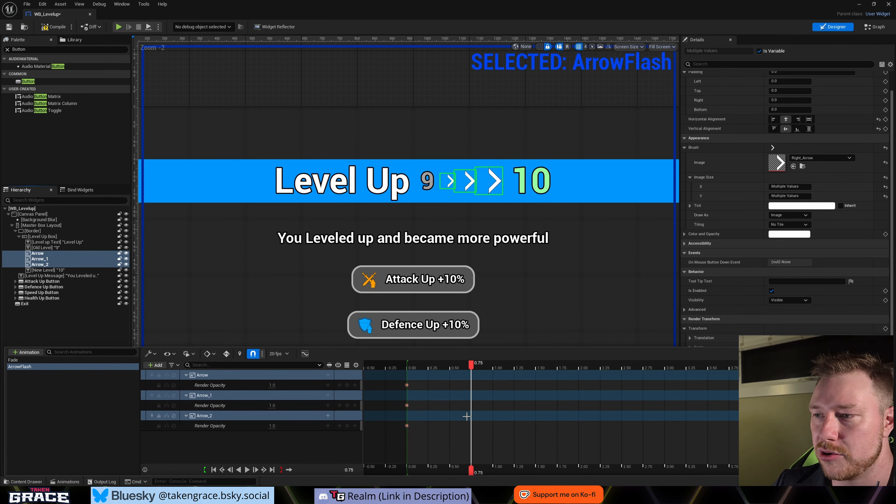
drag(471, 366, 407, 374)
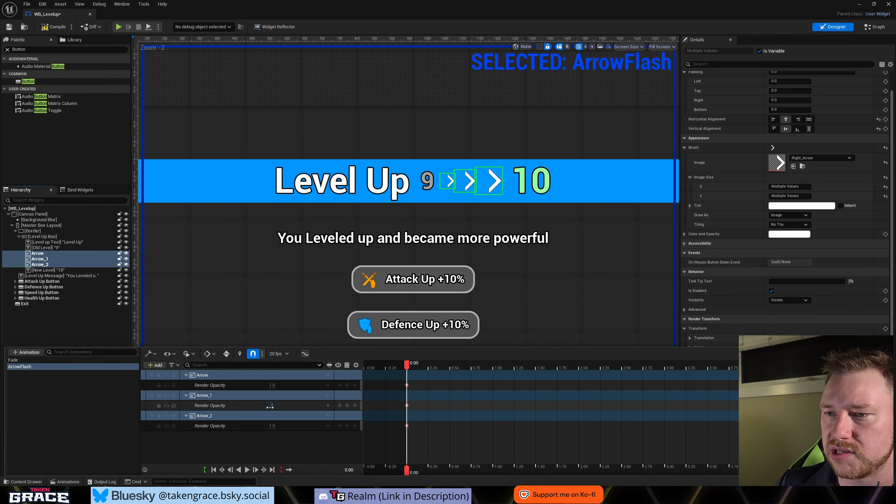
key(Return)
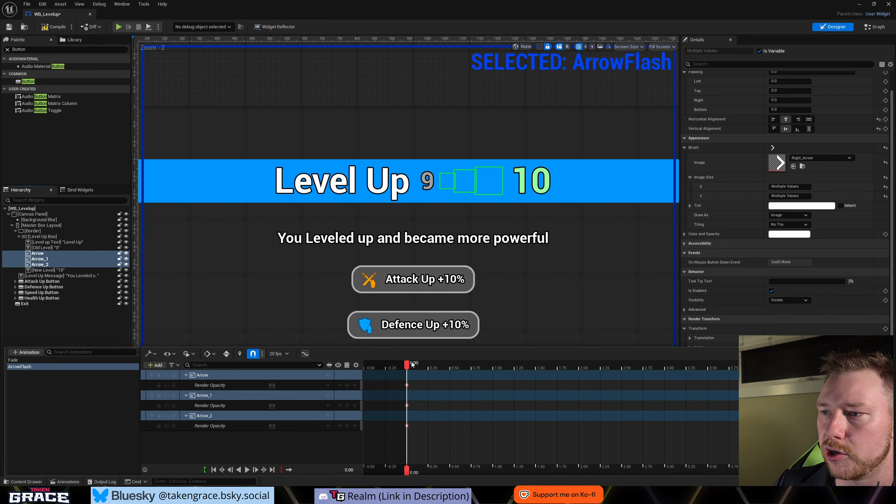
- At 0.25 seconds in ArrowFlash, set Arrow's Render Opacity to 1
drag(410, 361, 429, 365)
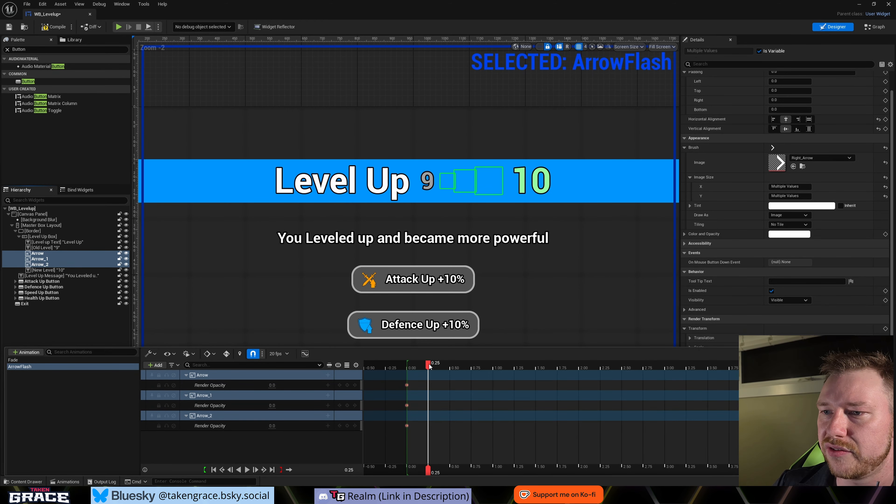
click(273, 385)
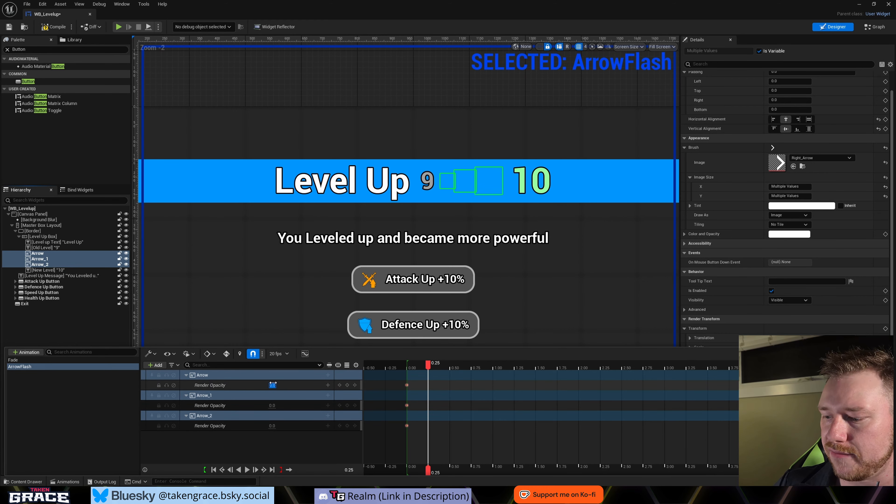
text(1)
key(Return)
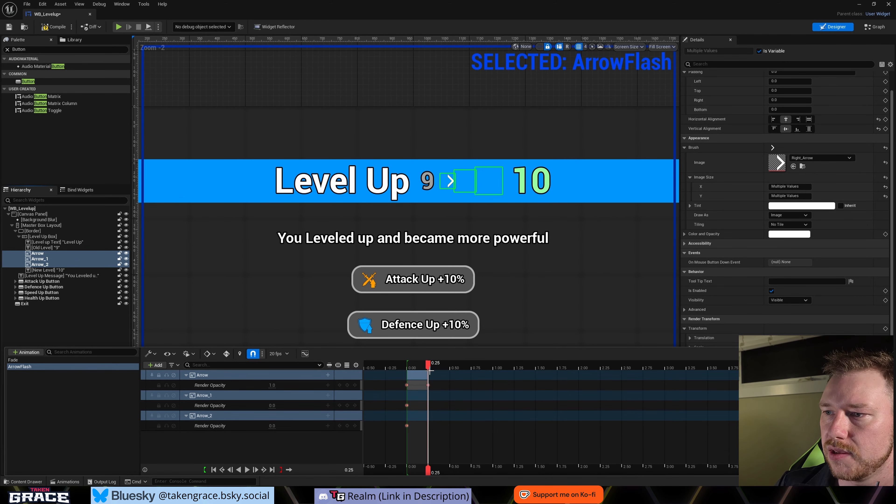
- Key Arrow_1's Render Opacity at 0 at 0.25 seconds and set it to 1 at 0.50 seconds
click(347, 405)
drag(427, 365, 449, 368)
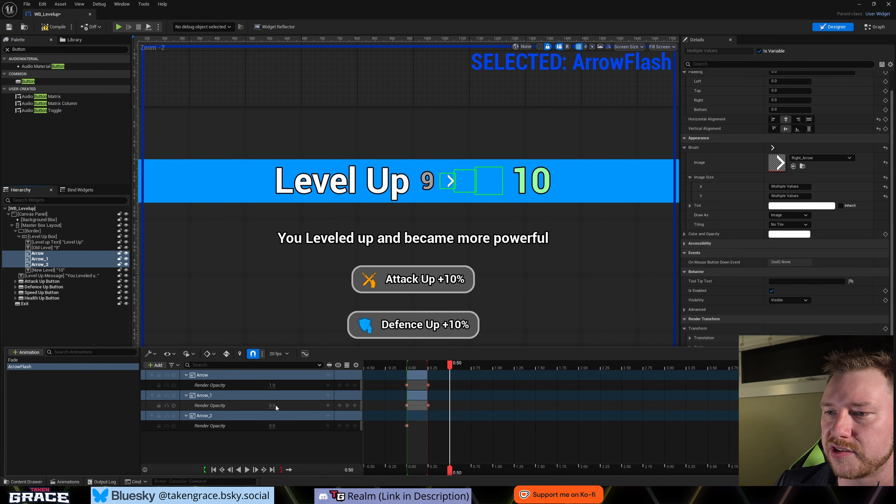
text(1)
key(Return)
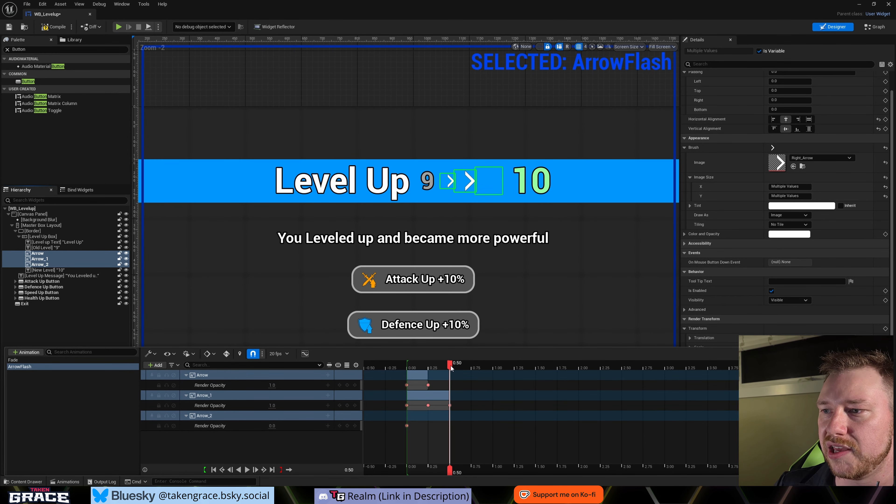
- Key Arrow_2's Render Opacity at 0 at 0.50 seconds and set it to 1 at 0.75 seconds
mouse_move(451, 366)
mouse_down()
mouse_move(473, 370)
mouse_move(450, 364)
mouse_up()
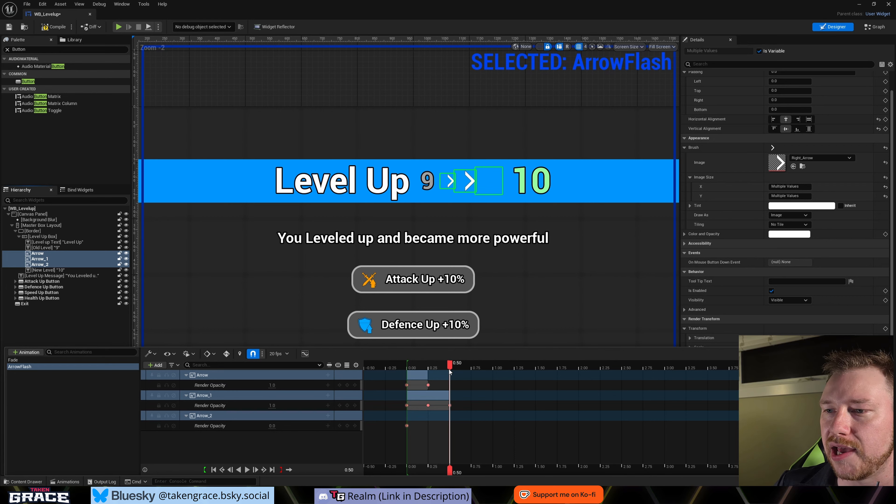
click(347, 426)
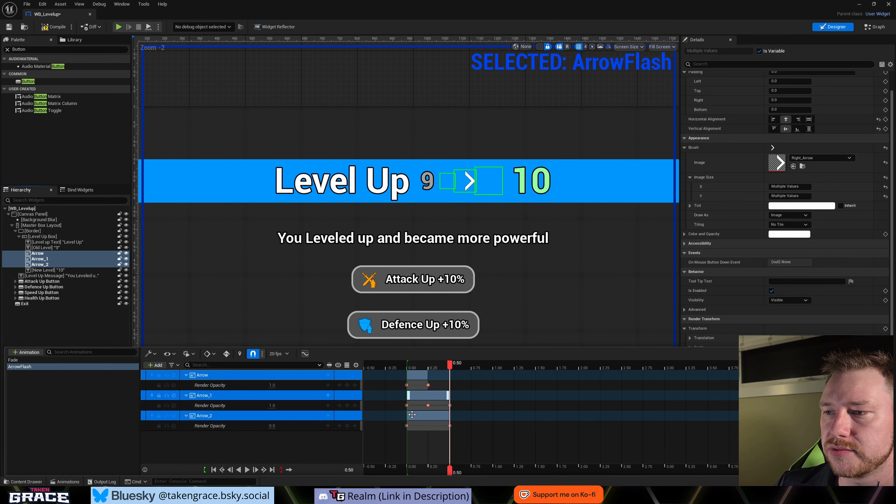
drag(450, 365, 471, 366)
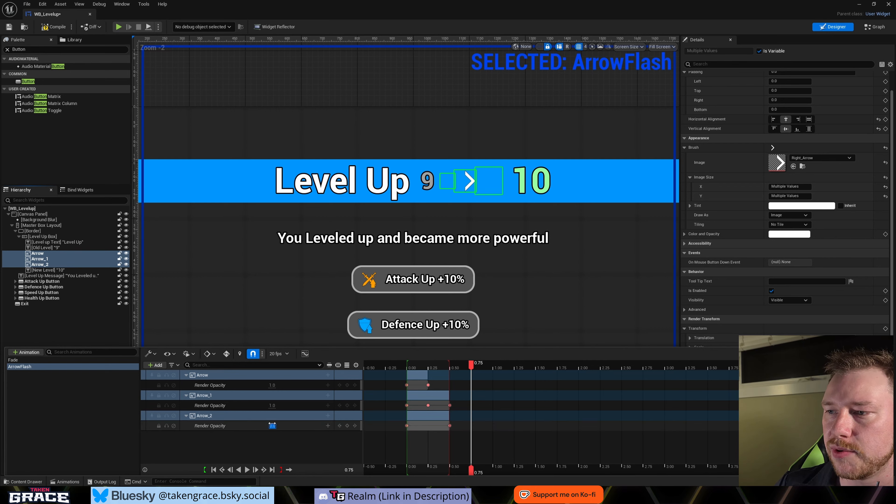
drag(272, 425, 296, 426)
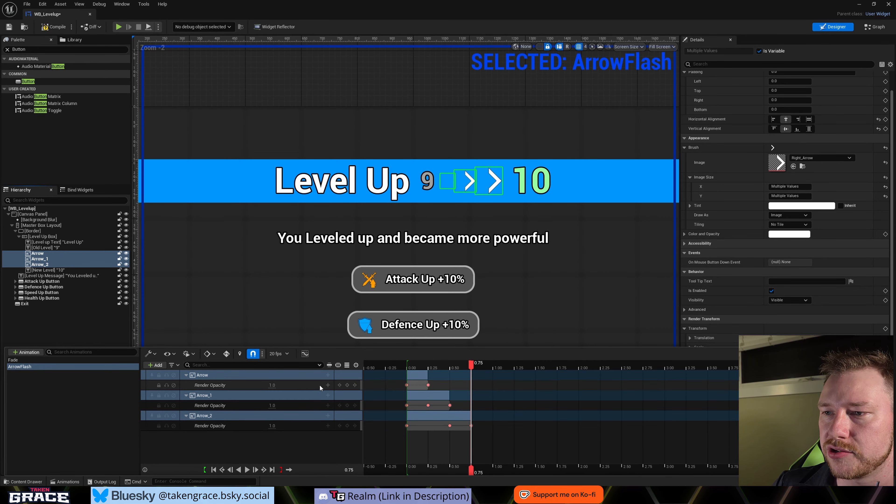
- Key Render Opacity 0 for Arrow at 0.75, Arrow_1 at 1.00 and Arrow_2 at 1.25 seconds
click(347, 386)
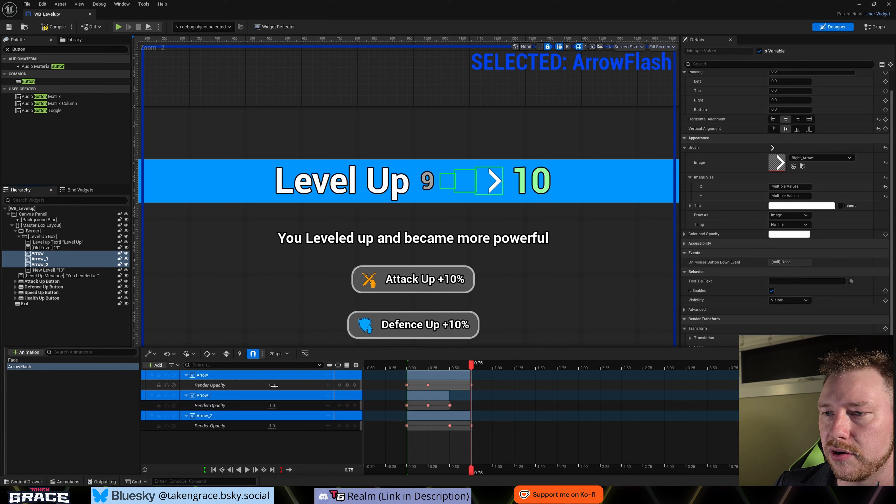
drag(468, 369, 514, 371)
click(347, 405)
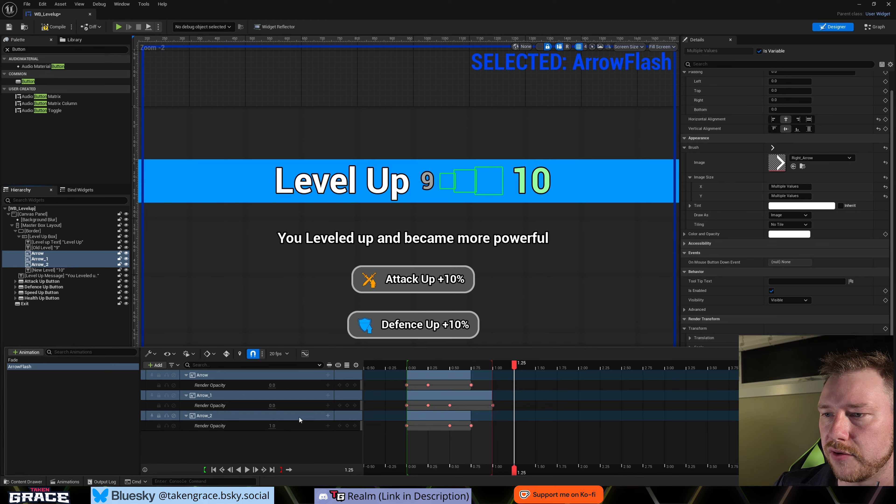
click(348, 426)
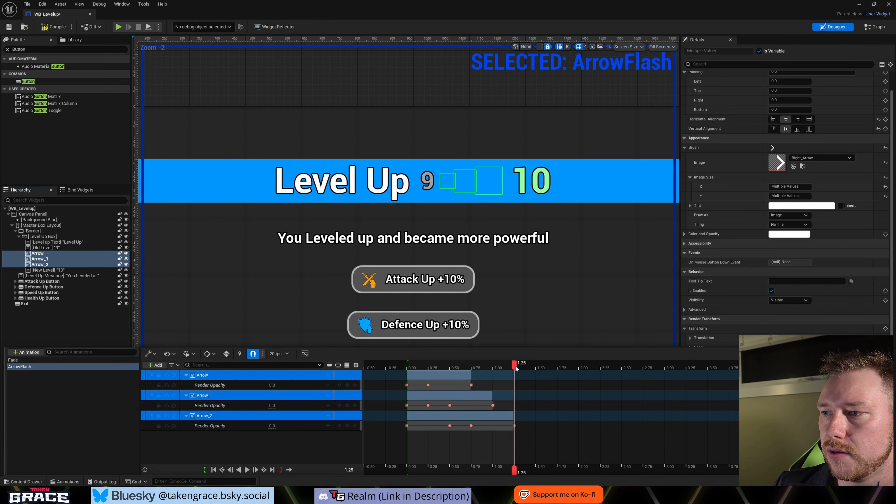
- Play ArrowFlash with looping enabled to preview the arrow sequence, and deselect the animation
drag(510, 365, 412, 370)
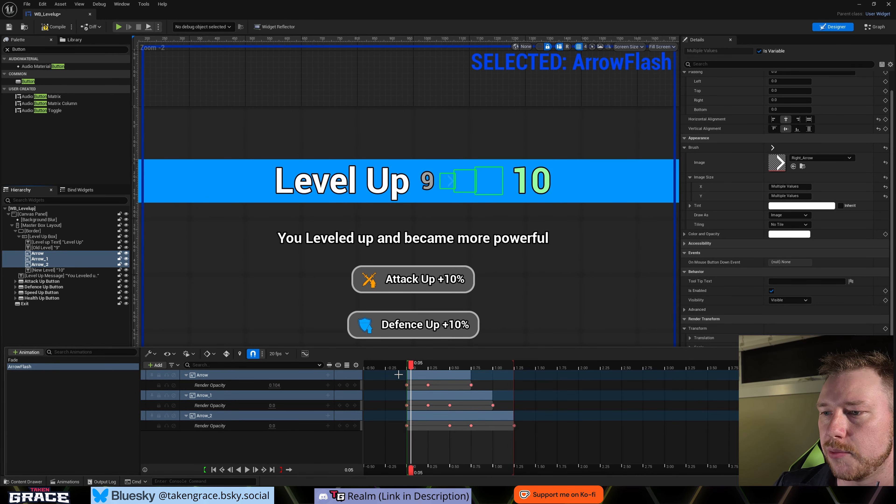
click(290, 472)
key(space)
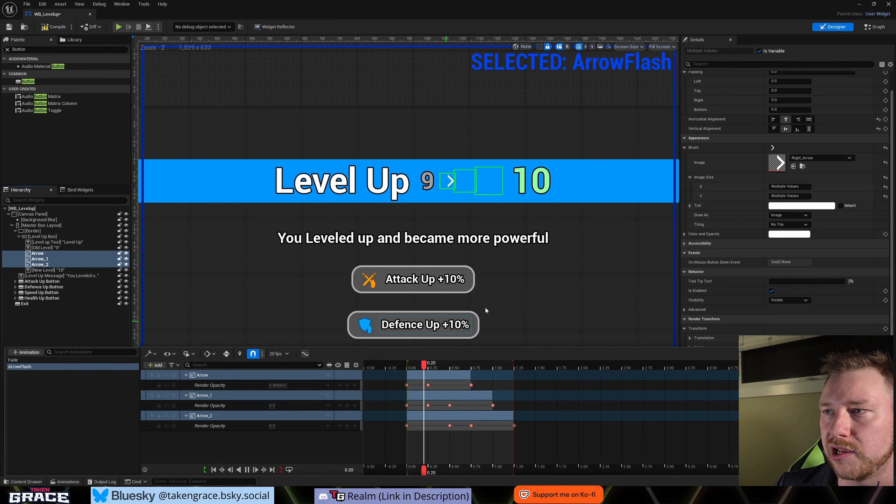
click(485, 308)
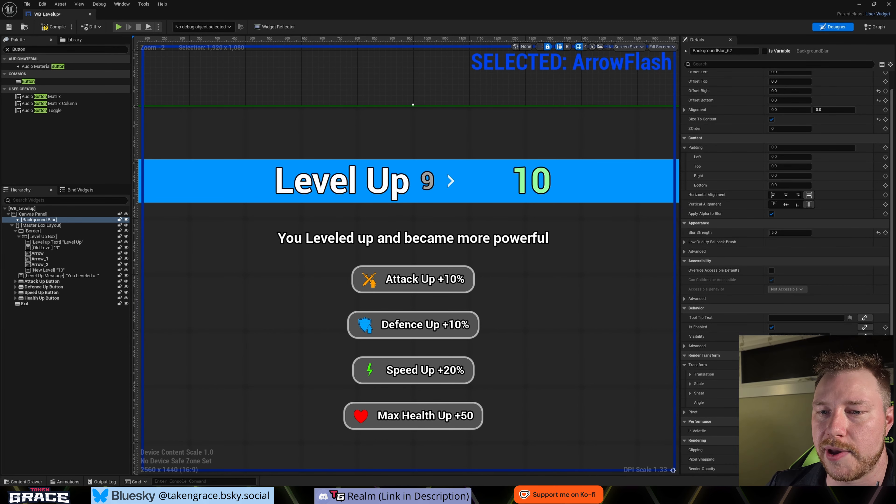
click(66, 482)
click(34, 396)
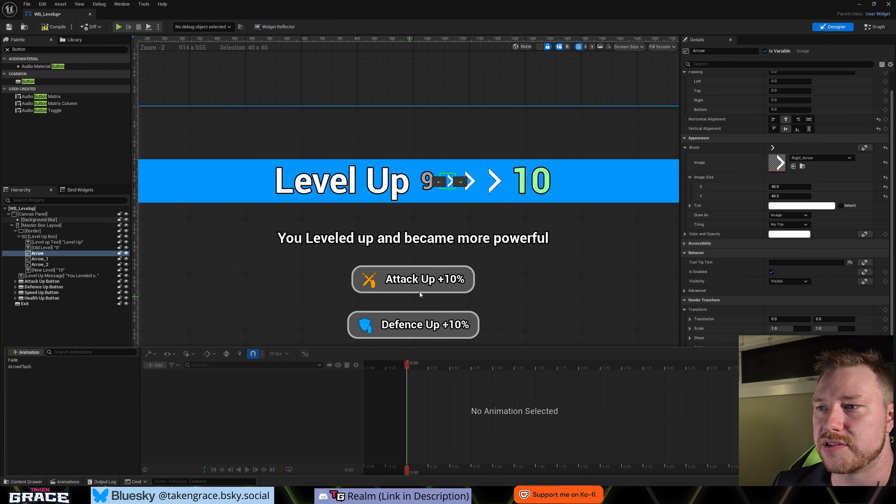
- Create a new widget animation named SlideAnim
scroll(426, 296, down, 2)
right_drag(498, 298, 509, 243)
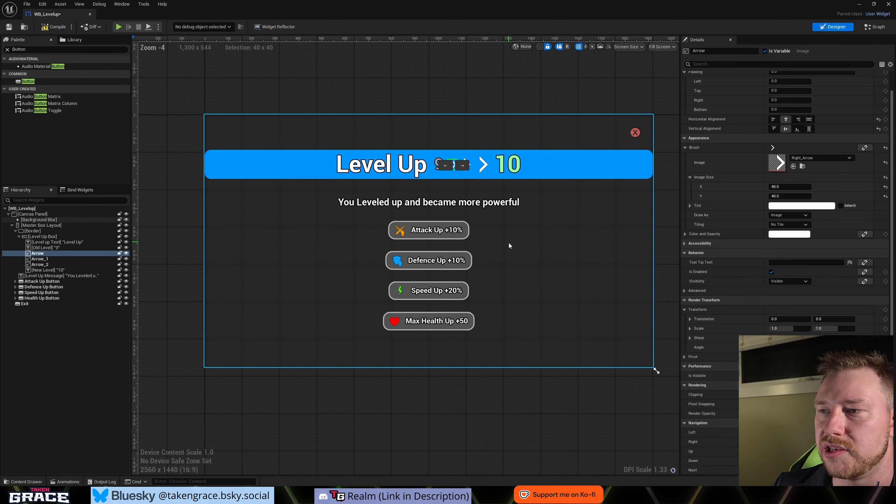
click(65, 482)
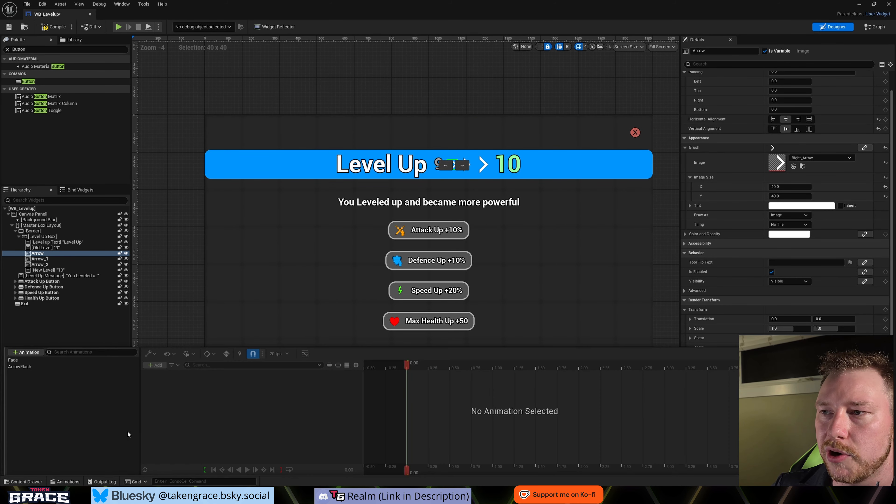
scroll(431, 264, down, 2)
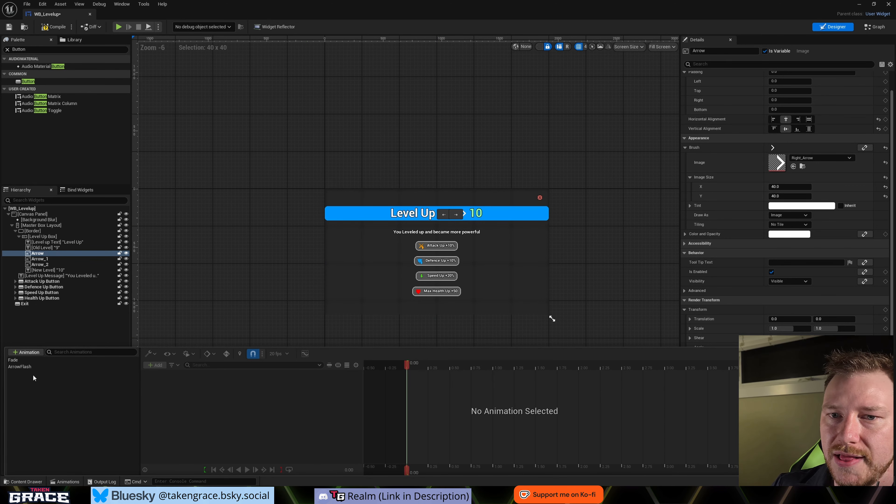
click(27, 353)
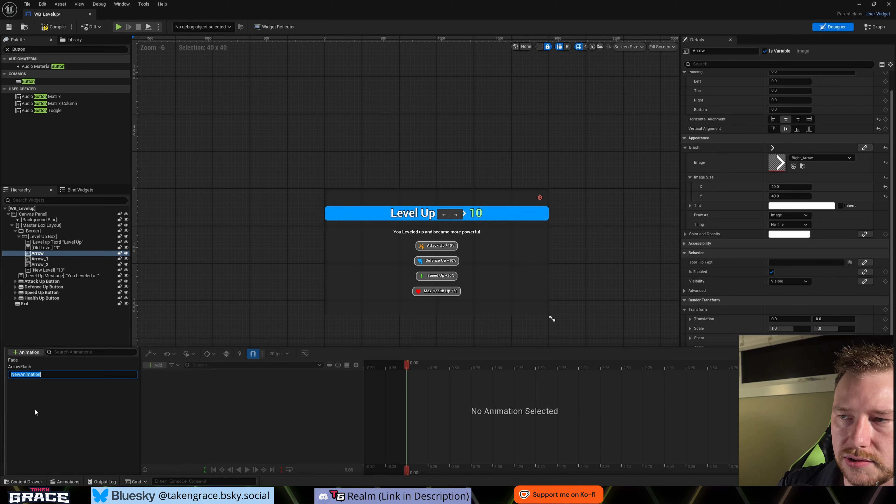
text(SlideA)
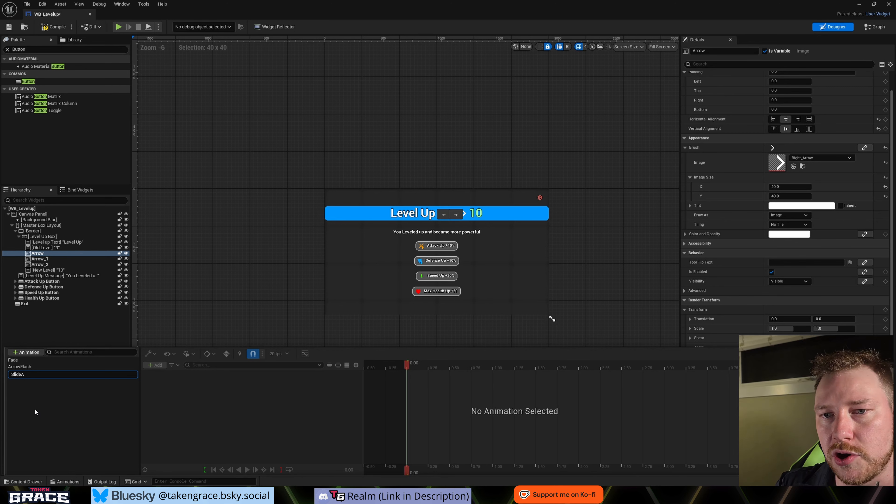
- Collapse the Border group in the hierarchy and select Level Up Message with the Attack, Defence, Speed and Health Up Buttons
click(46, 236)
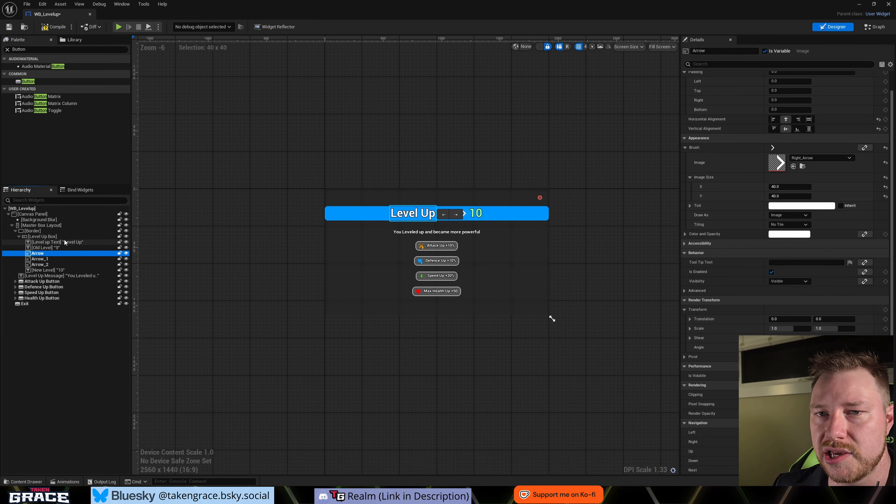
click(15, 231)
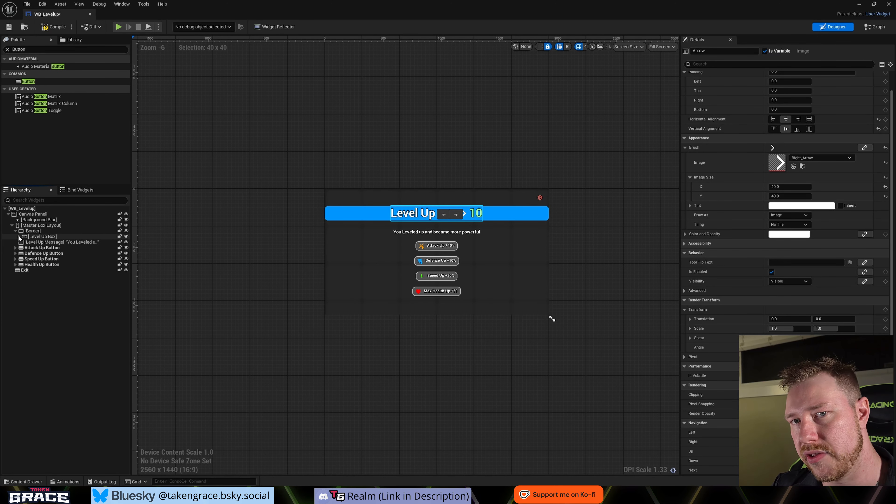
click(45, 236)
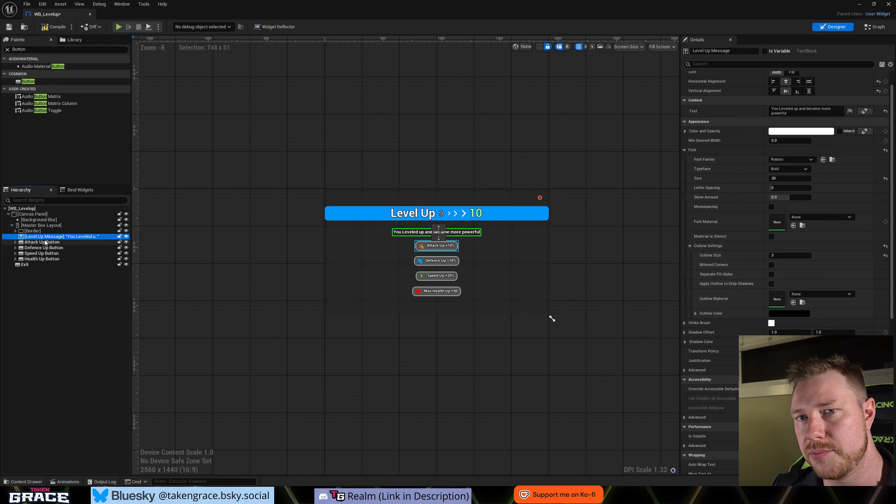
shift+click(44, 248)
shift+click(42, 254)
shift+click(40, 259)
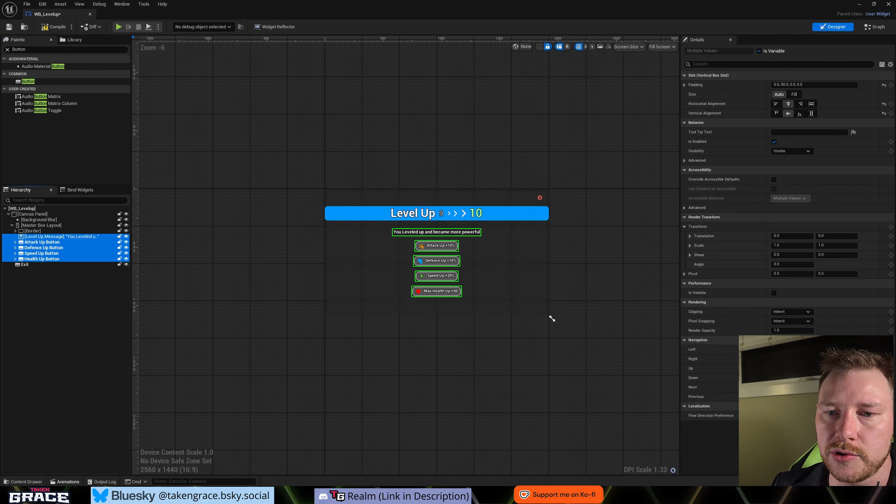
- Add tracks for Level Up Message and Attack Up Button to the SlideAnim animation
click(65, 481)
click(19, 373)
click(157, 365)
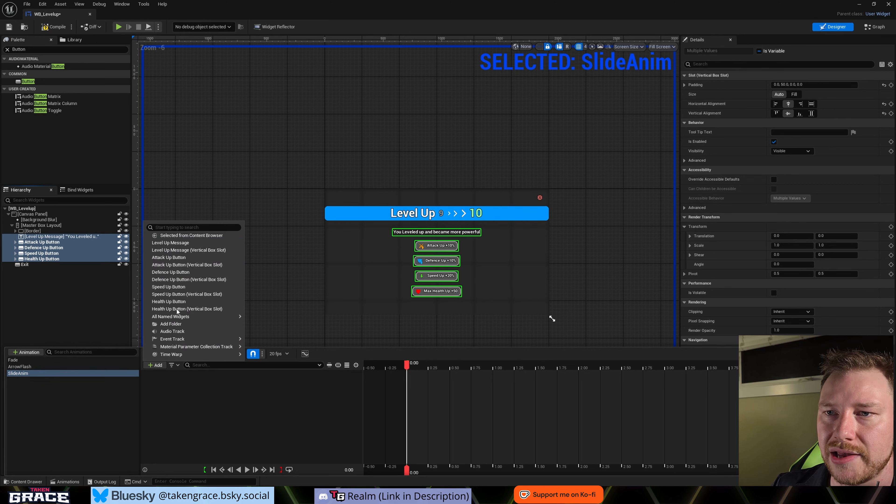
click(190, 244)
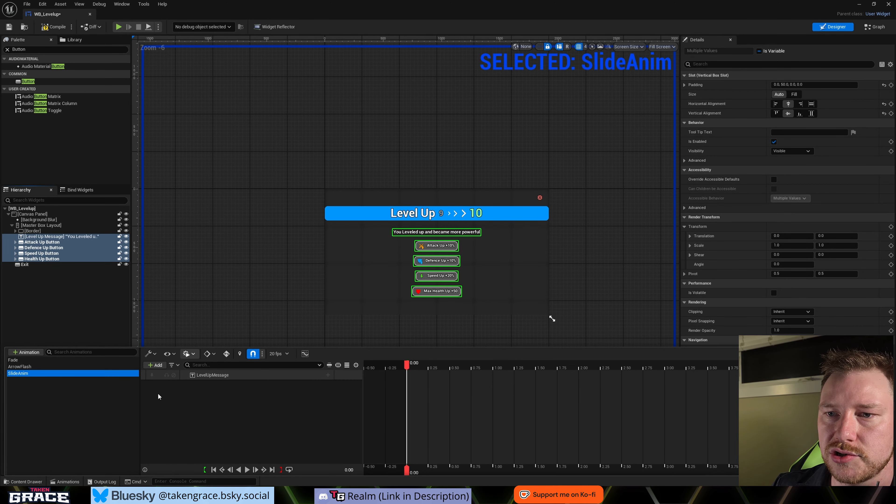
click(156, 365)
click(189, 260)
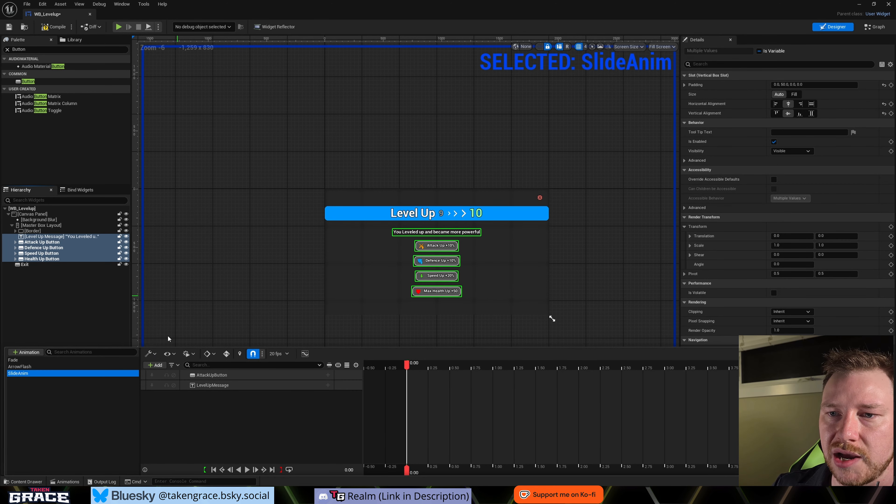
- Add Defence Up, Speed Up and Health Up Button tracks to SlideAnim and move the LevelUpMessage track above AttackUpButton
click(154, 365)
click(173, 272)
click(155, 365)
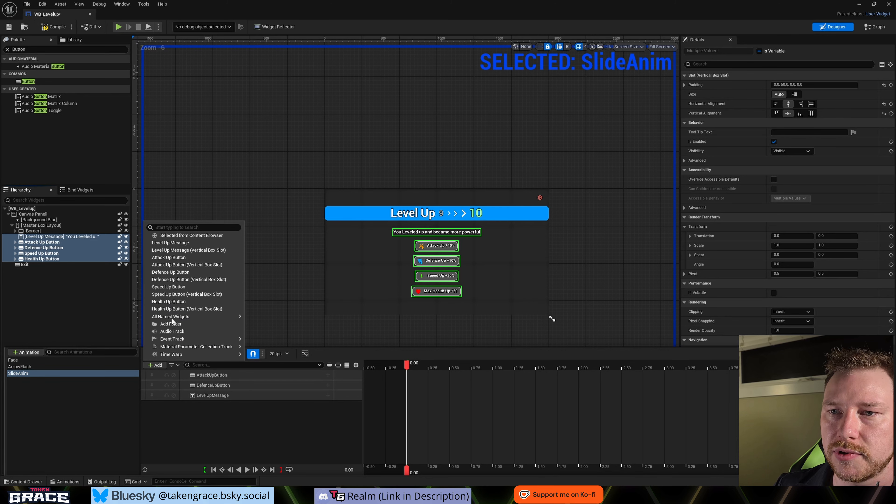
click(177, 287)
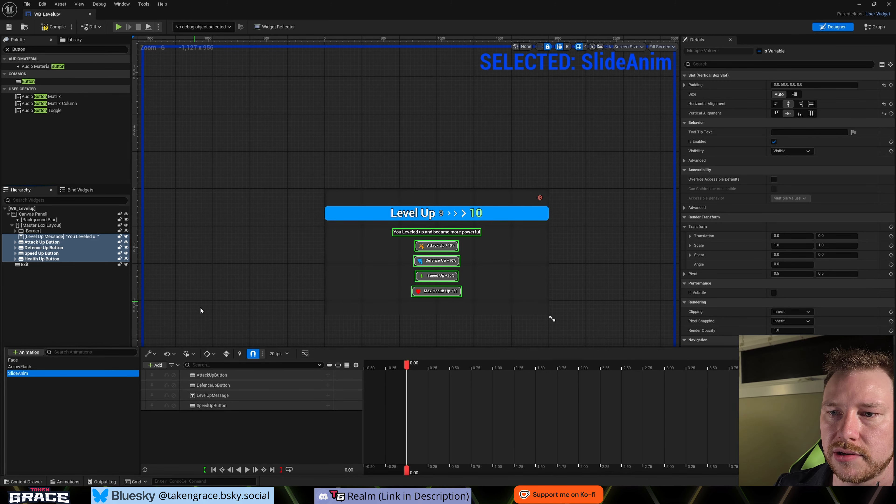
click(156, 366)
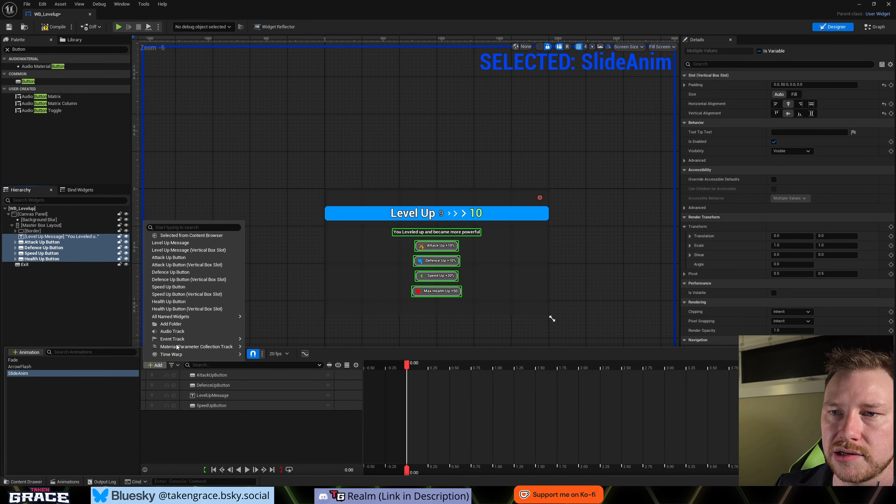
click(188, 302)
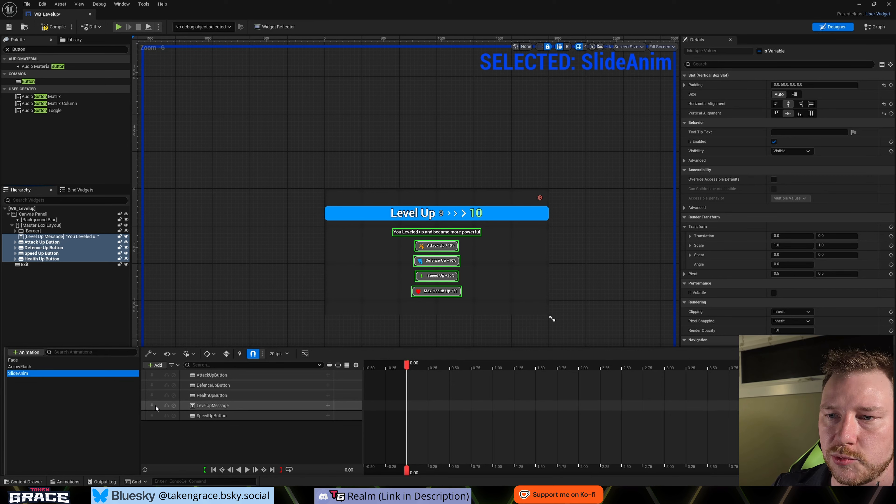
drag(223, 407, 219, 376)
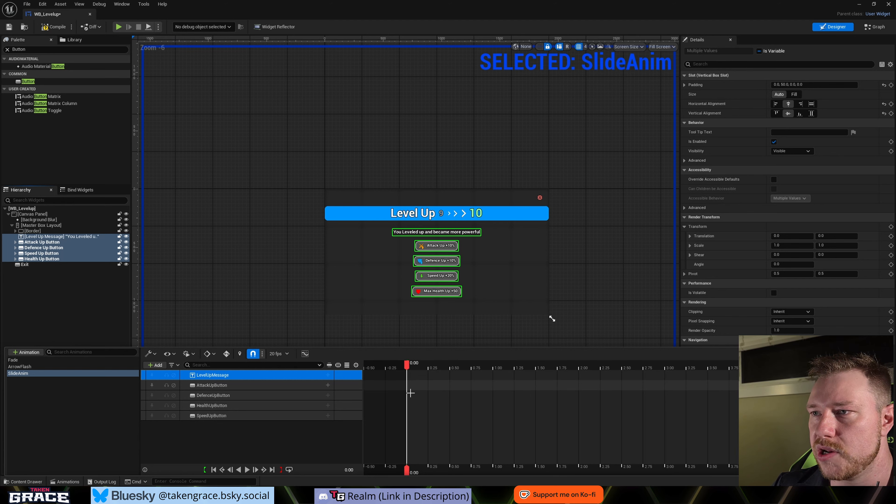
- Add Render Opacity and Transform tracks at 0.00 seconds to all five widgets in SlideAnim
shift+click(259, 416)
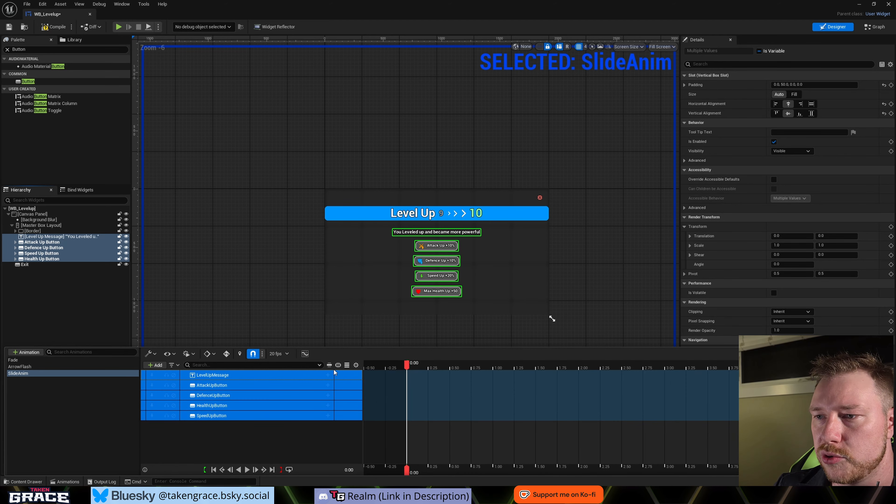
click(328, 375)
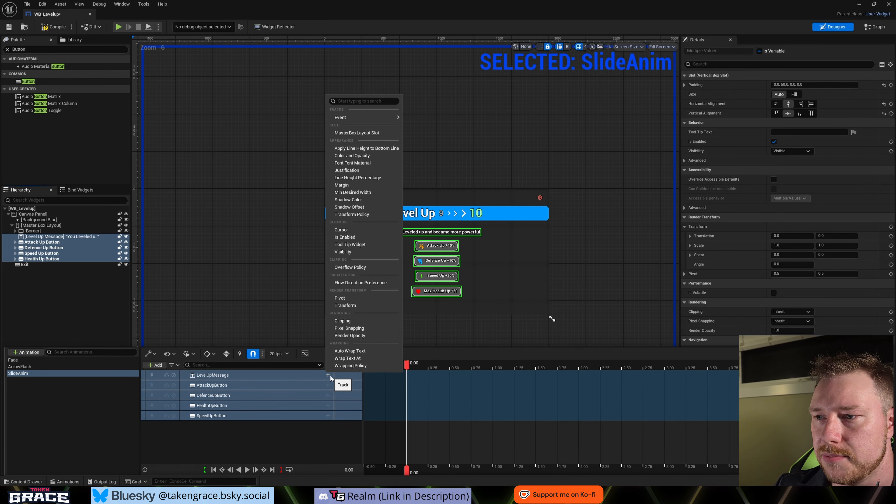
click(350, 335)
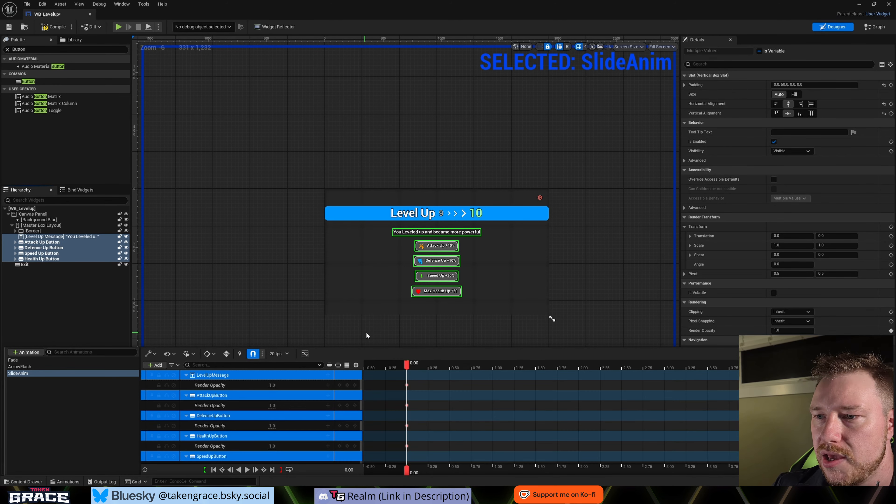
click(328, 375)
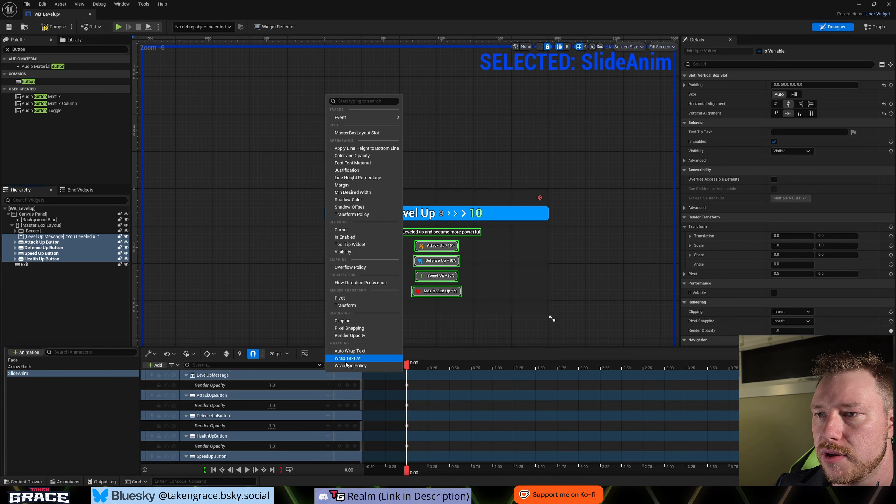
click(363, 307)
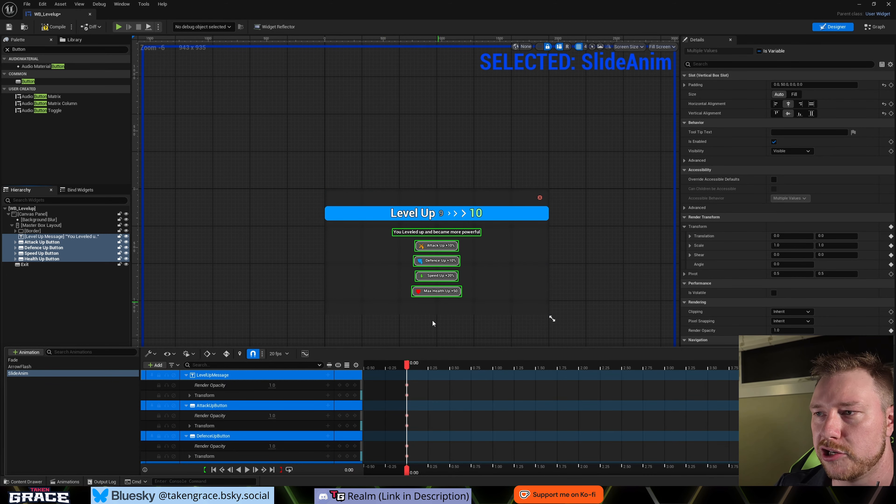
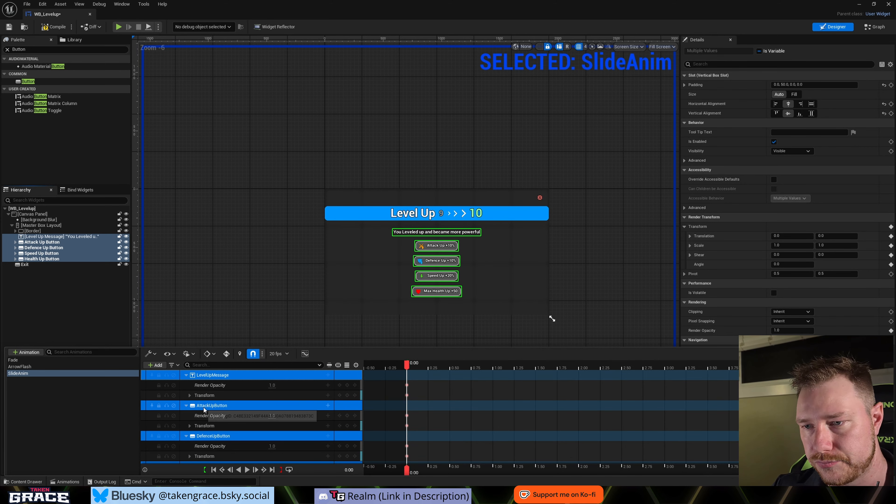
- Key the opacity and transform tracks of all five SlideAnim widgets at 0.75 seconds and return the playhead to 0.00
drag(408, 368, 471, 370)
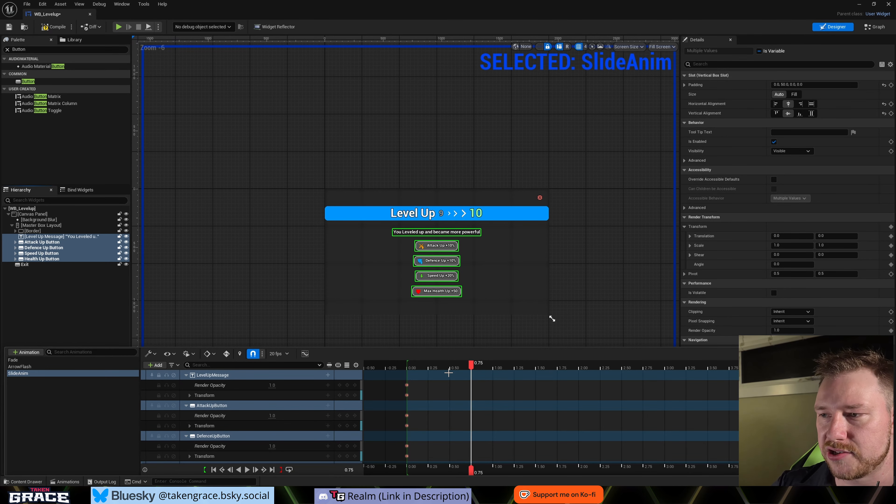
key(Return)
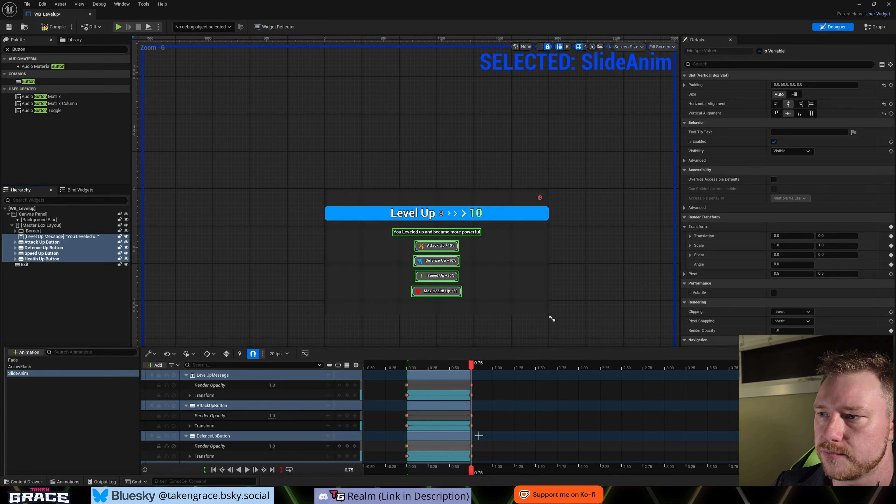
drag(472, 367, 408, 380)
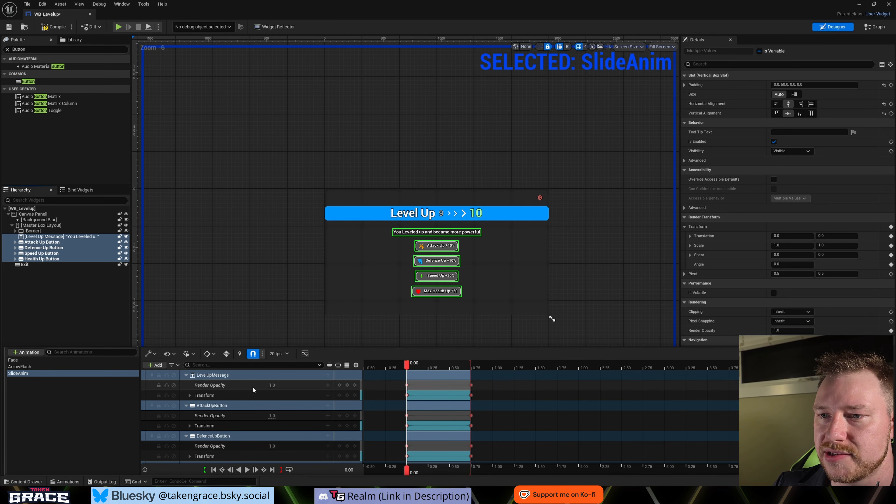
- At 0.00 seconds, set LevelUpMessage's Y translation to about -134.7 and its Render Opacity to 0
click(189, 395)
click(193, 406)
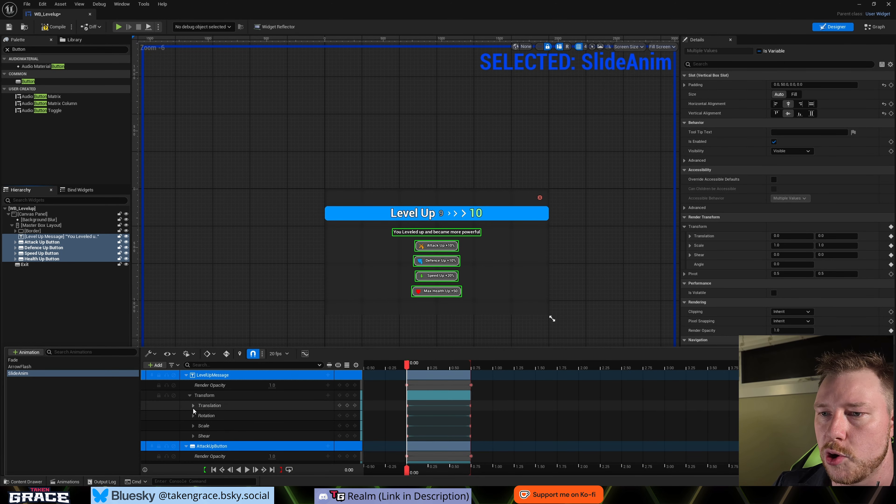
drag(275, 426, 261, 426)
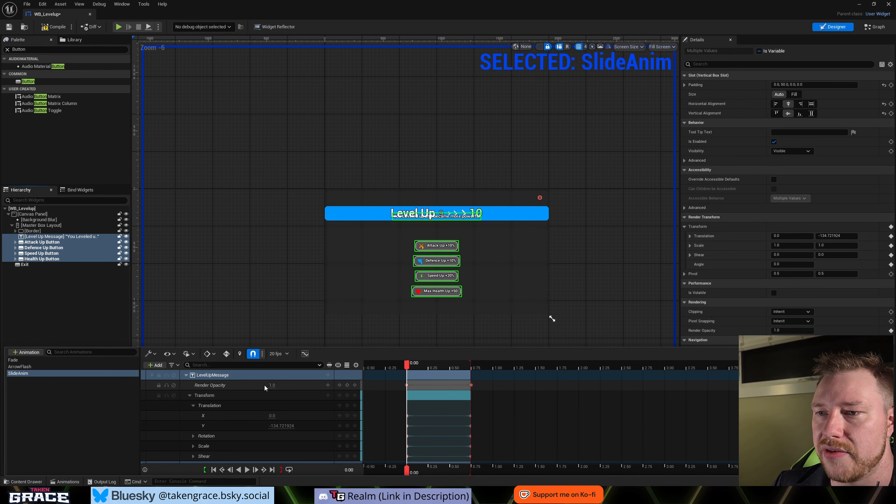
click(271, 385)
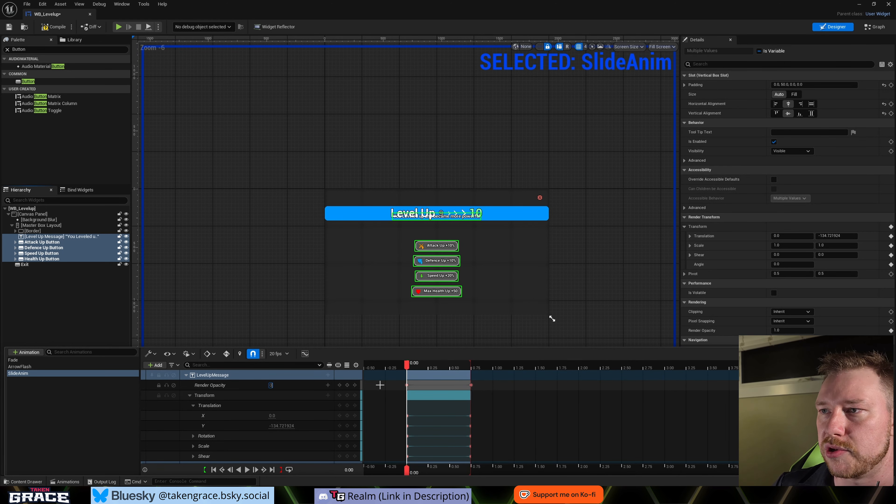
key(Return)
click(186, 375)
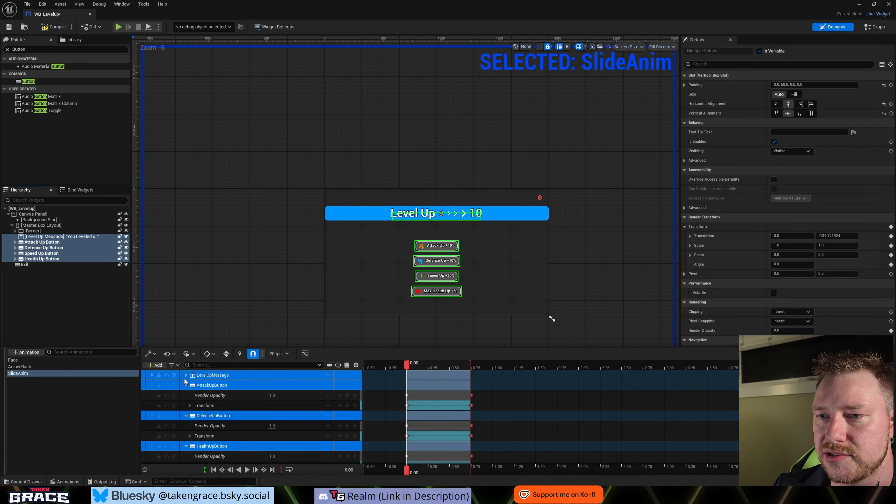
- At 0.00 seconds, raise AttackUpButton behind the header with a Y translation of about -259.5 and set its Render Opacity to 0
click(189, 406)
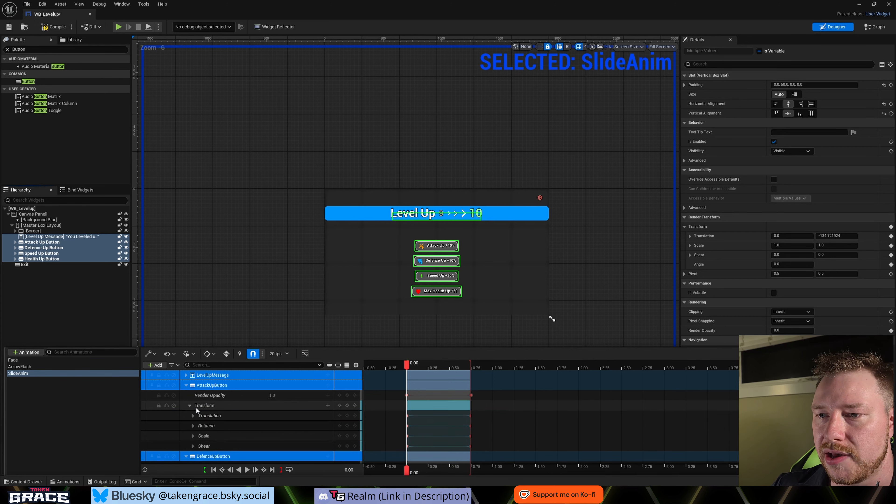
click(193, 416)
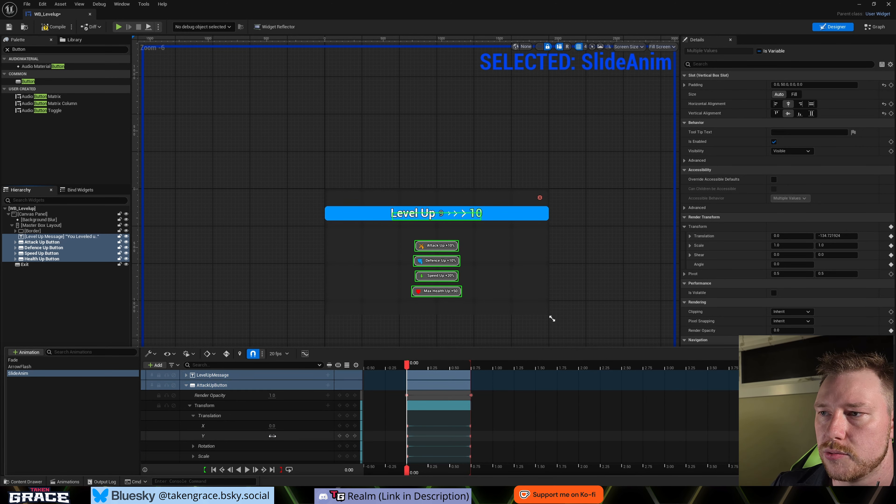
drag(274, 436, 269, 402)
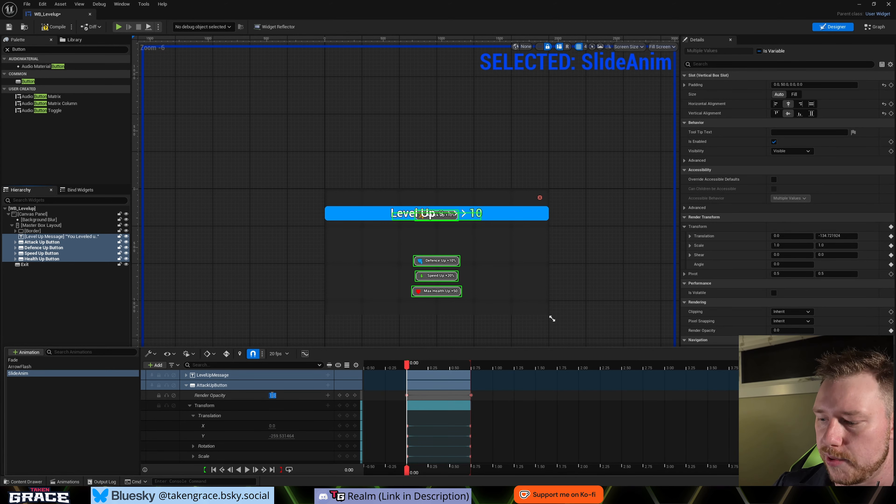
text(0)
key(Return)
click(185, 386)
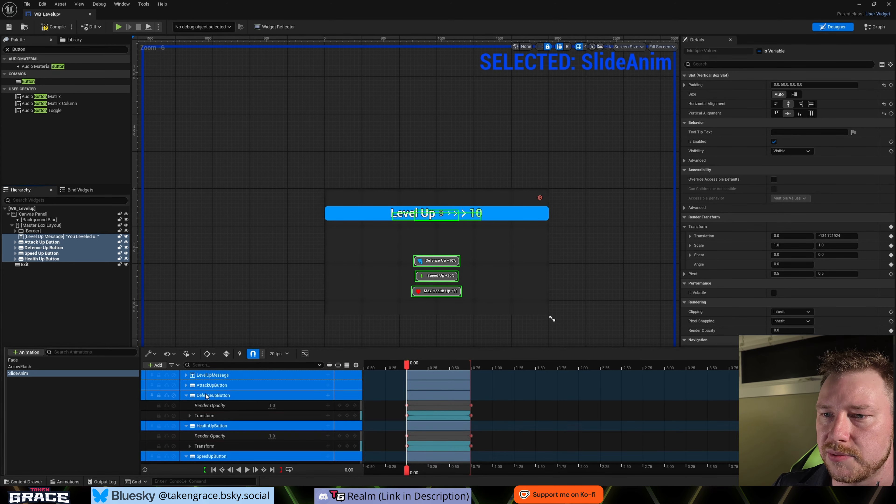
- At 0.00 seconds, raise the Defence, Health (Y about -651) and Speed (Y about -516) buttons behind the header with Render Opacity 0, and collapse their tracks
click(190, 416)
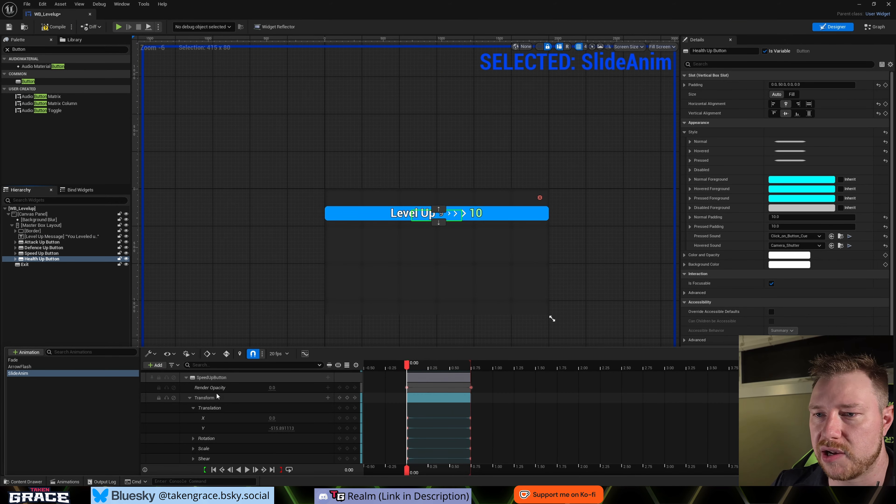
click(190, 398)
scroll(218, 434, up, 4)
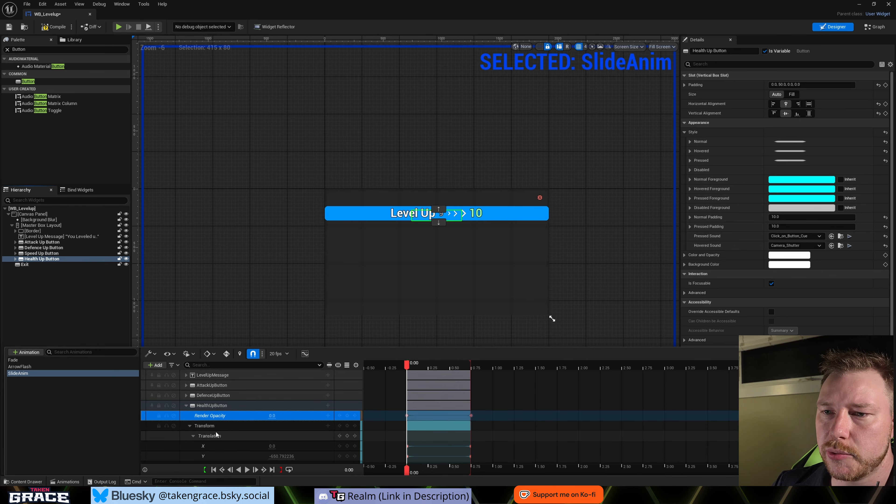
click(185, 405)
click(185, 417)
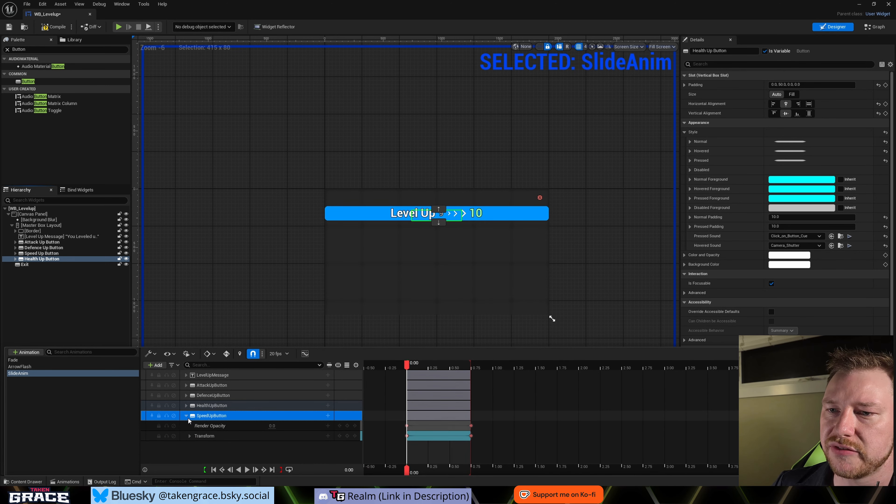
click(186, 416)
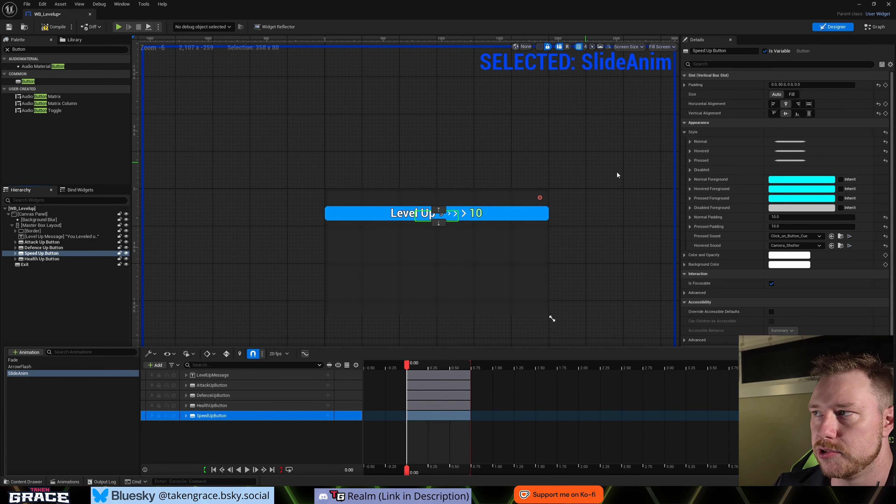
- Select Defence Up Button in the hierarchy and examine its behaviour and rendering properties
scroll(785, 186, down, 2)
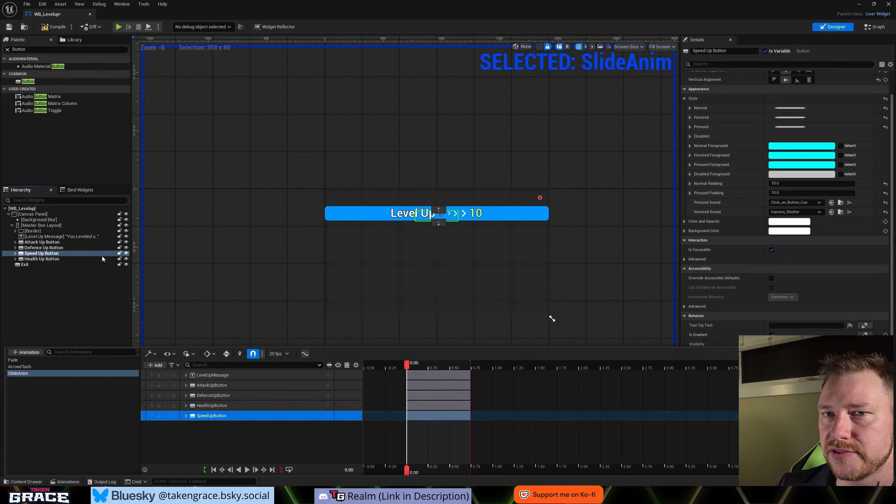
click(43, 248)
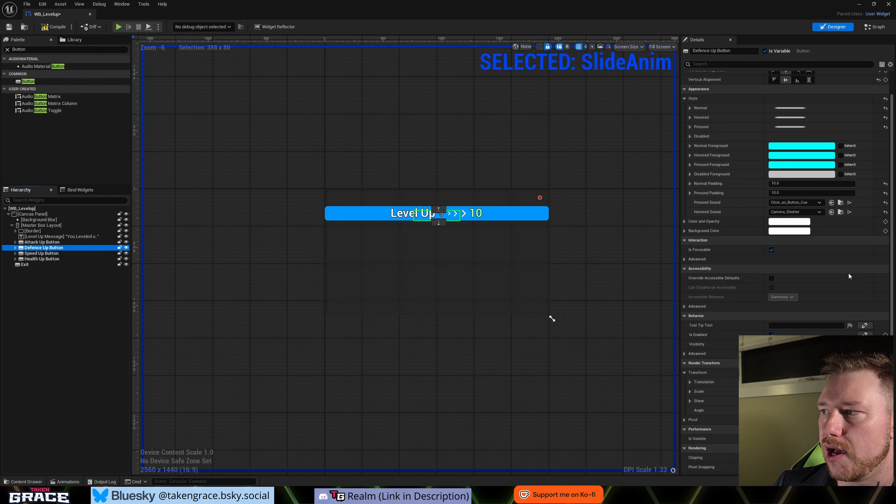
scroll(849, 273, up, 2)
scroll(848, 272, down, 3)
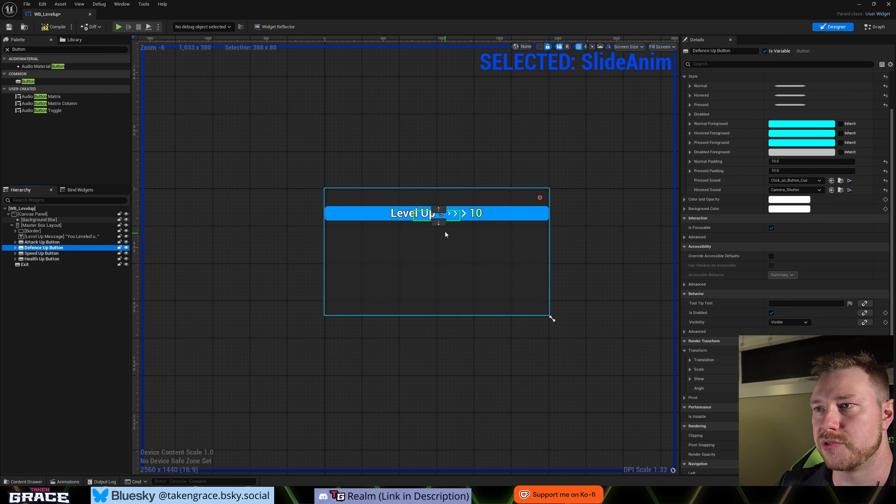
- Reopen the animation timeline and preview SlideAnim by playing it from 0.00 seconds and scrubbing through it
click(69, 482)
drag(411, 367, 407, 385)
key(space)
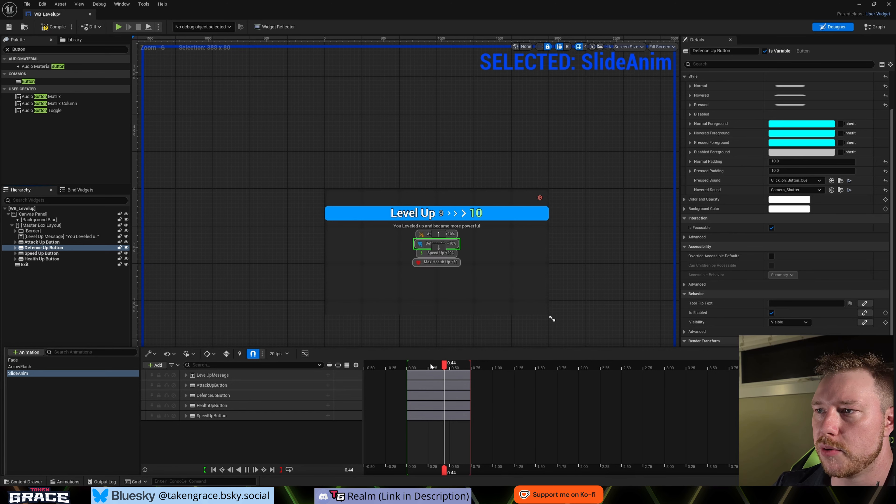
key(space)
drag(462, 370, 436, 374)
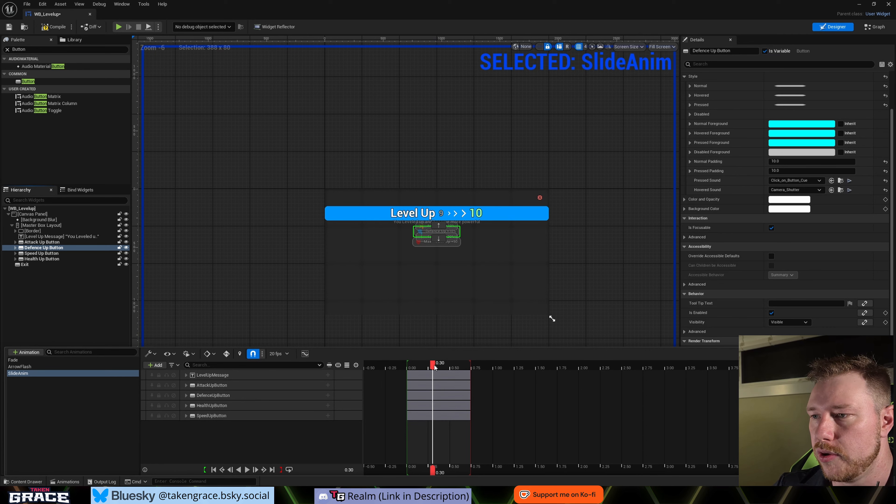
- Add a Visibility track at 0.70 seconds to the Attack, Defence, Health and Speed Up Buttons in SlideAnim
drag(426, 370, 469, 384)
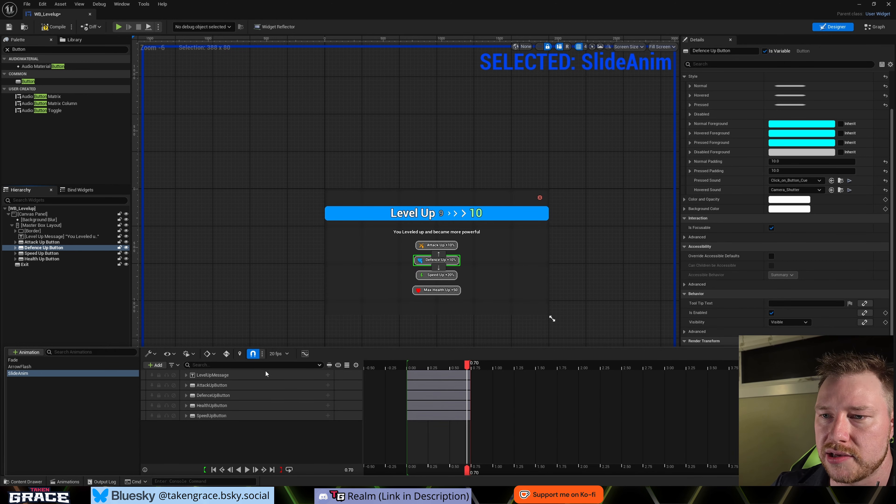
click(261, 385)
shift+click(265, 416)
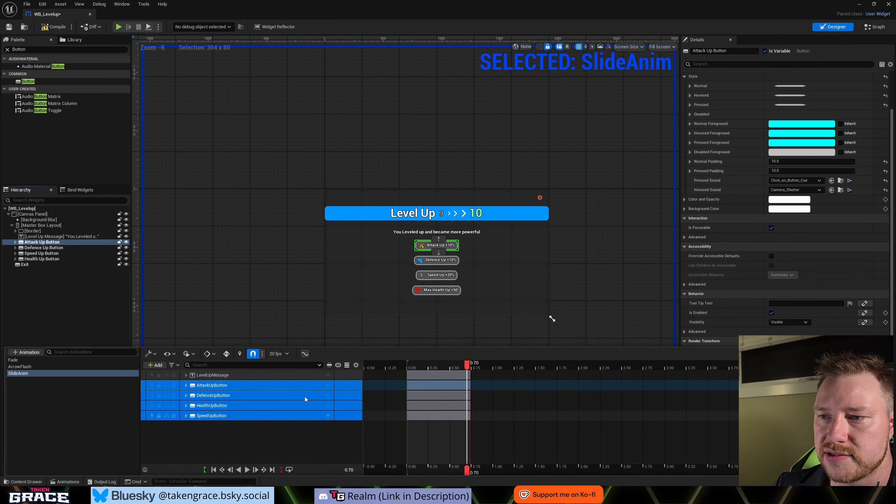
click(327, 386)
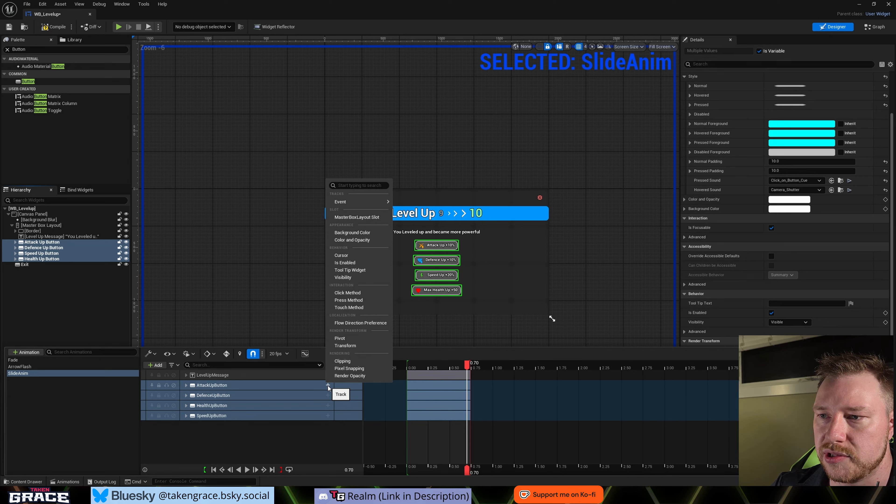
click(349, 277)
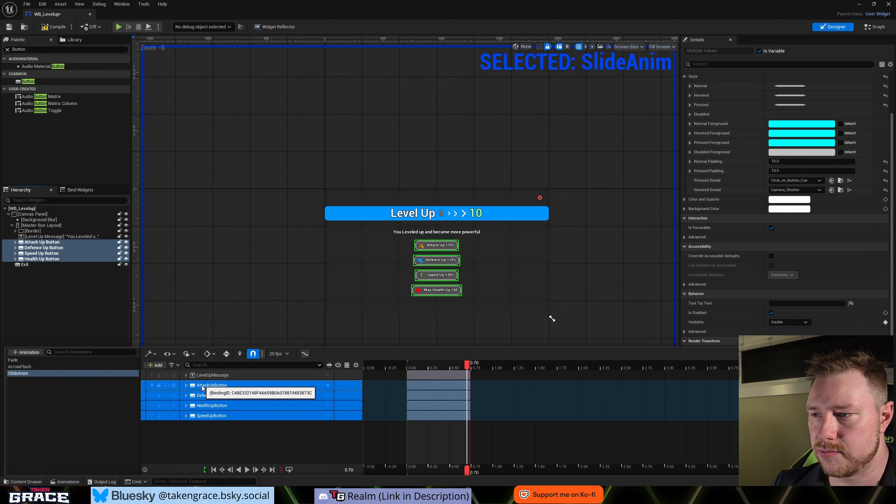
- Set AttackUpButton's Visibility key at 0.70 seconds to Not Hit-Testable (Self & All Children)
click(187, 386)
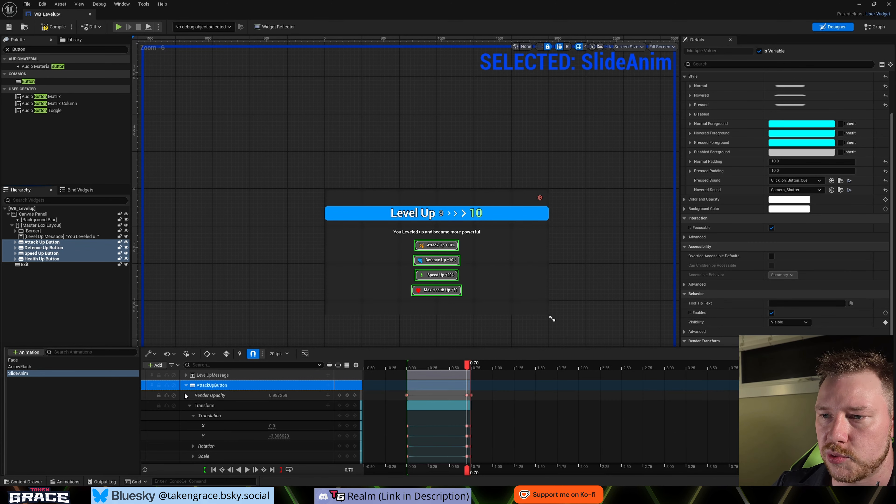
scroll(233, 429, down, 4)
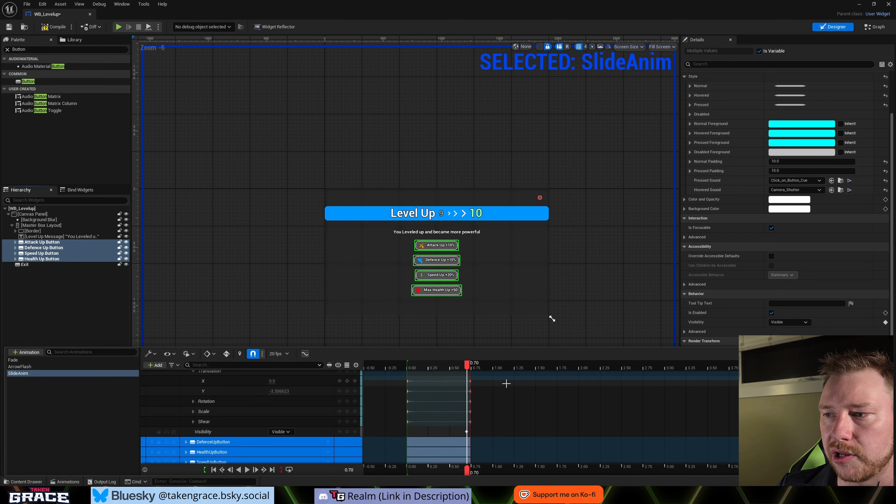
drag(388, 371, 472, 431)
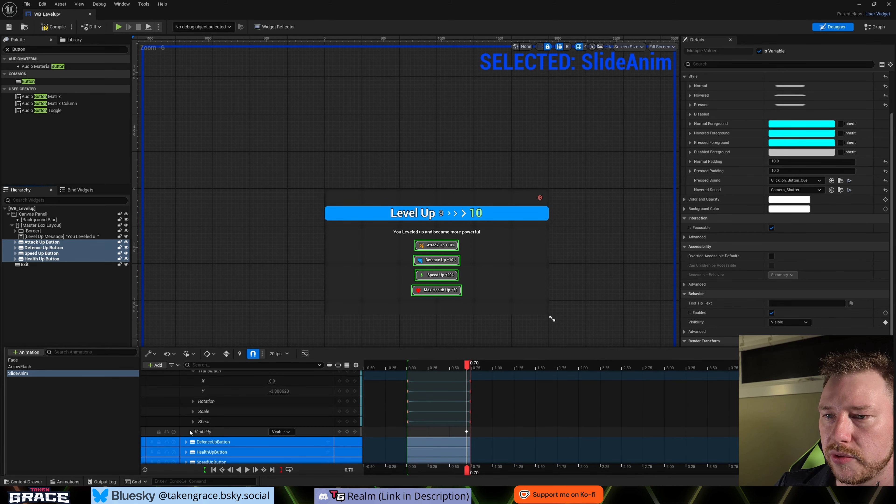
click(283, 433)
click(280, 432)
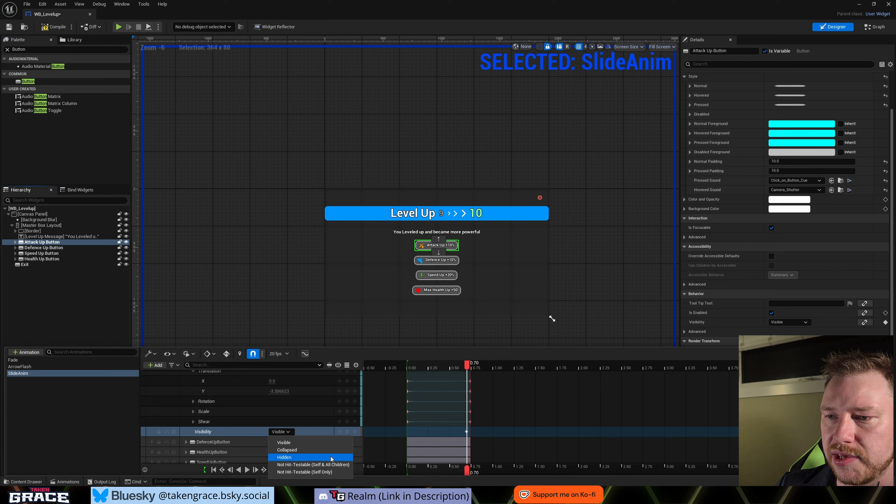
click(322, 467)
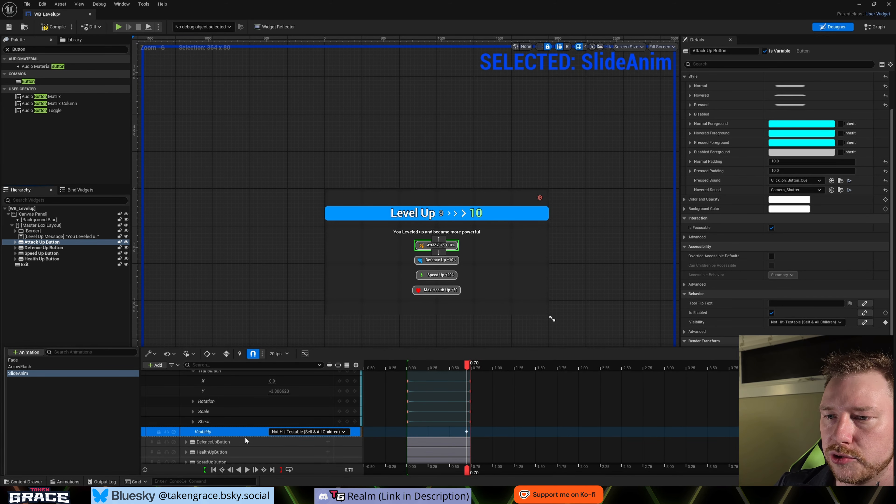
- Key AttackUpButton's Visibility as Visible at 0.75 seconds
drag(469, 367, 472, 369)
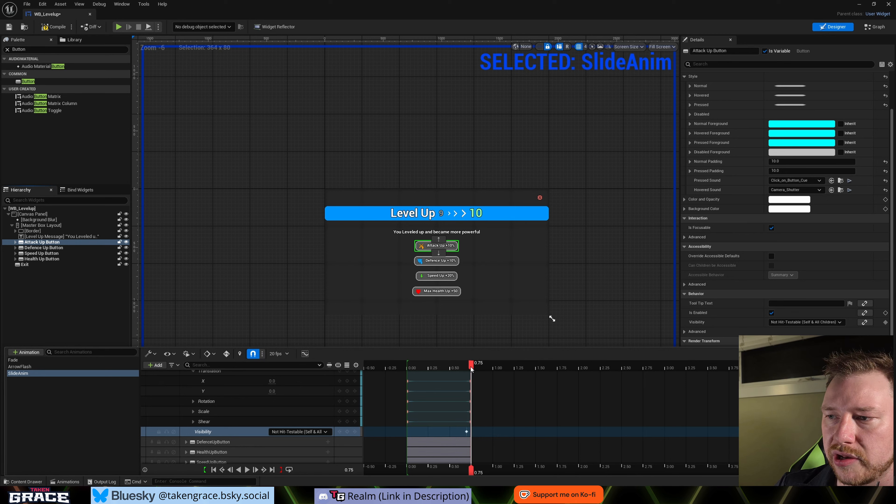
click(299, 432)
click(281, 442)
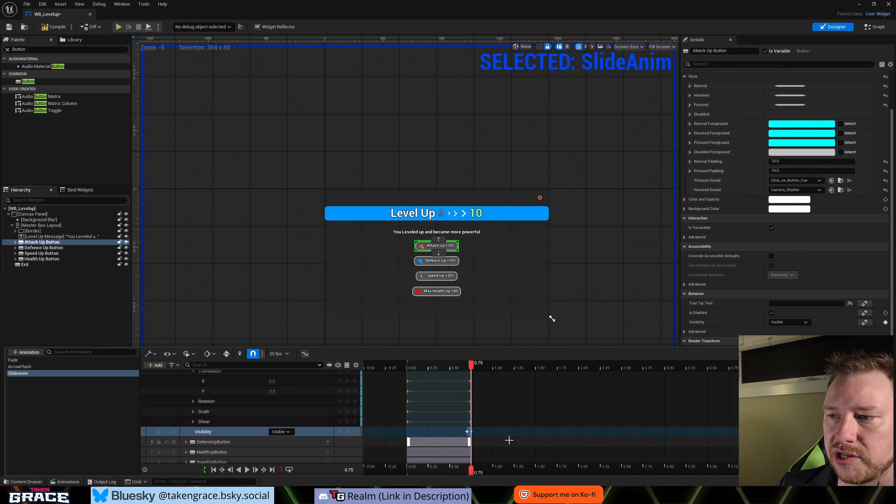
mouse_move(471, 368)
mouse_down()
mouse_move(402, 369)
mouse_move(472, 384)
mouse_up()
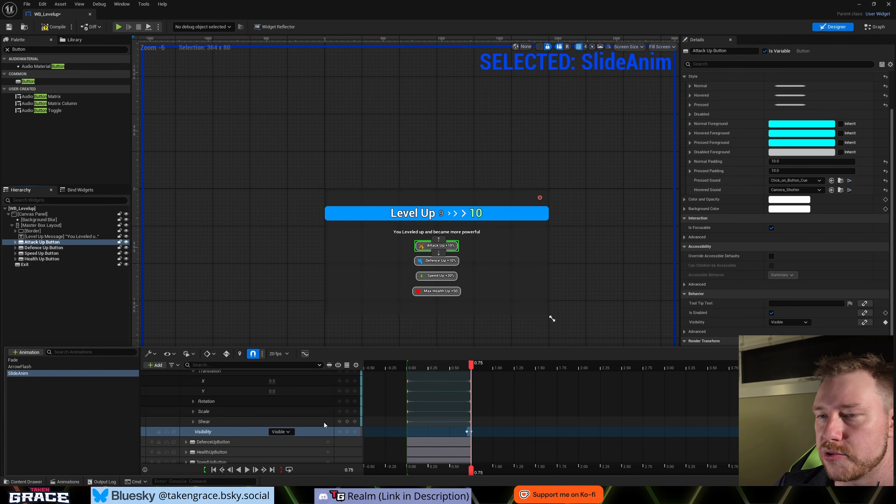
- Repeat the Visibility keys on the remaining stat buttons, with SpeedUpButton Visible at 0.75 seconds, and collapse all widget tracks
scroll(193, 433, up, 3)
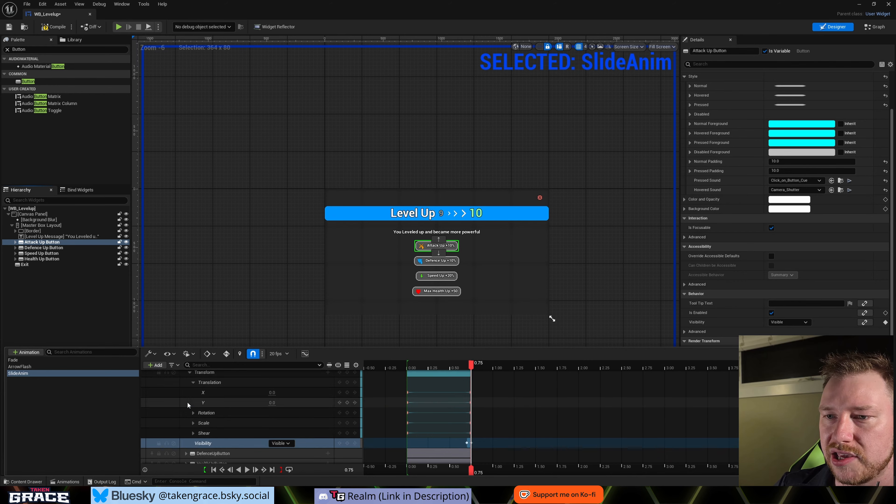
click(186, 385)
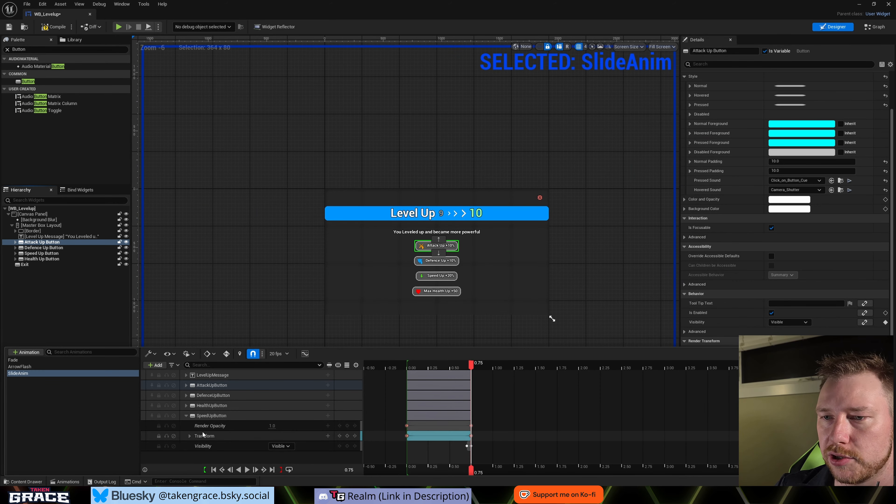
click(186, 416)
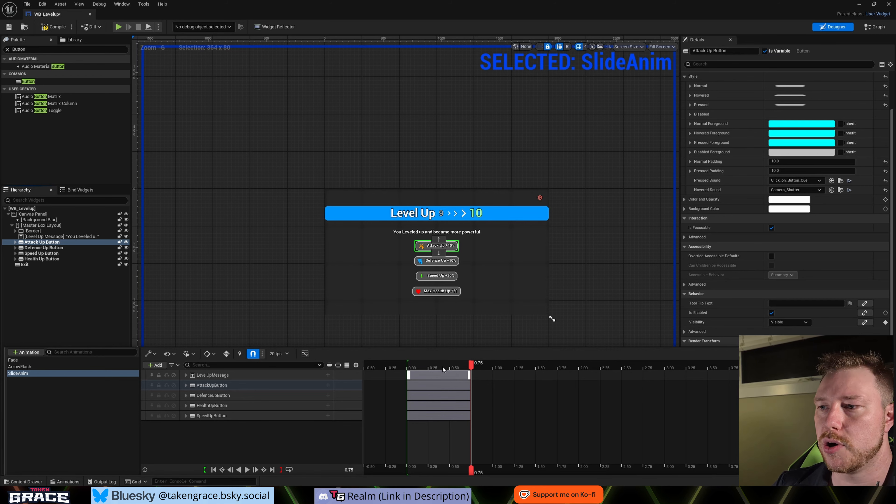
- Play back SlideAnim from 0.00 seconds to preview the stat buttons sliding into place
drag(444, 370, 410, 374)
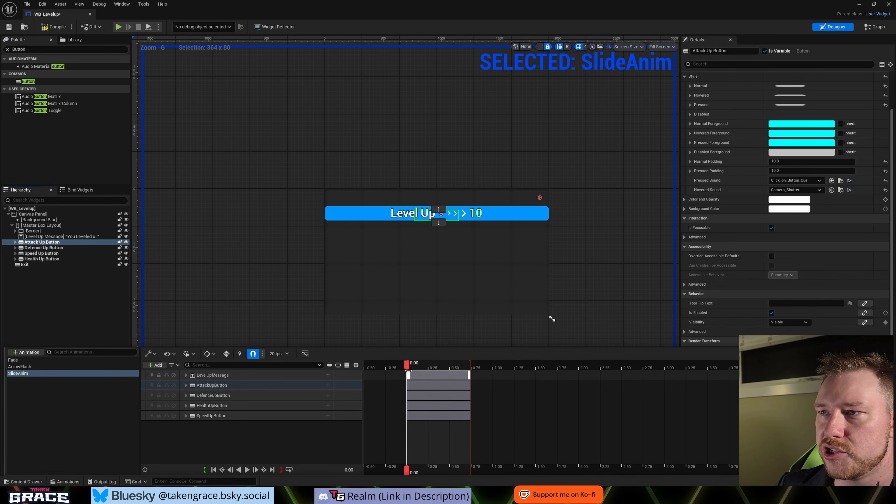
key(space)
scroll(318, 267, down, 1)
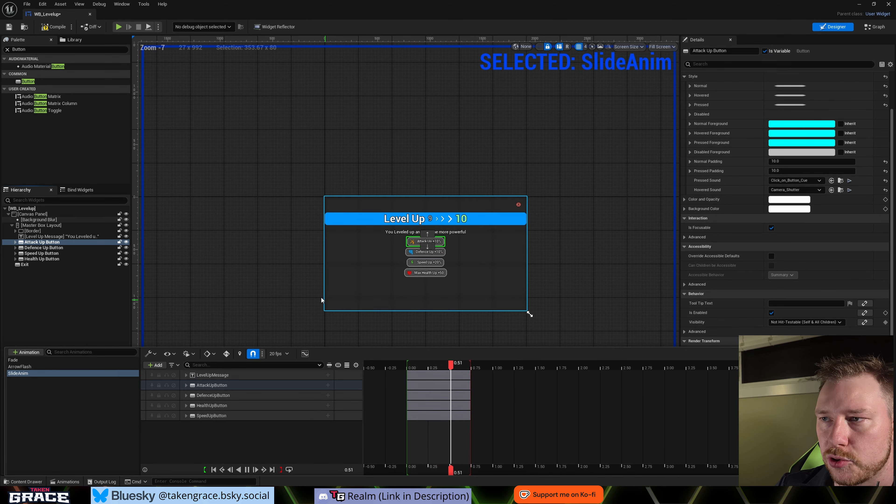
key(space)
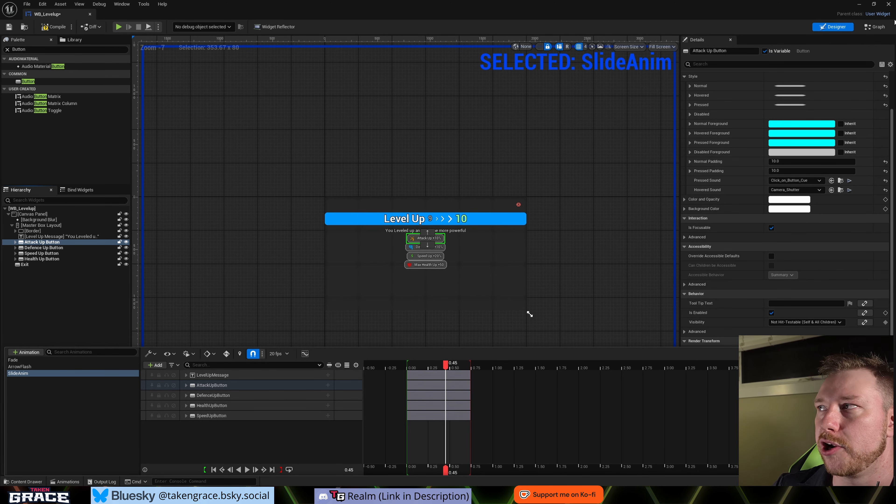
- Review the widget's variable list in the graph and check the Defence Up Button's Is Variable setting in the designer
click(876, 30)
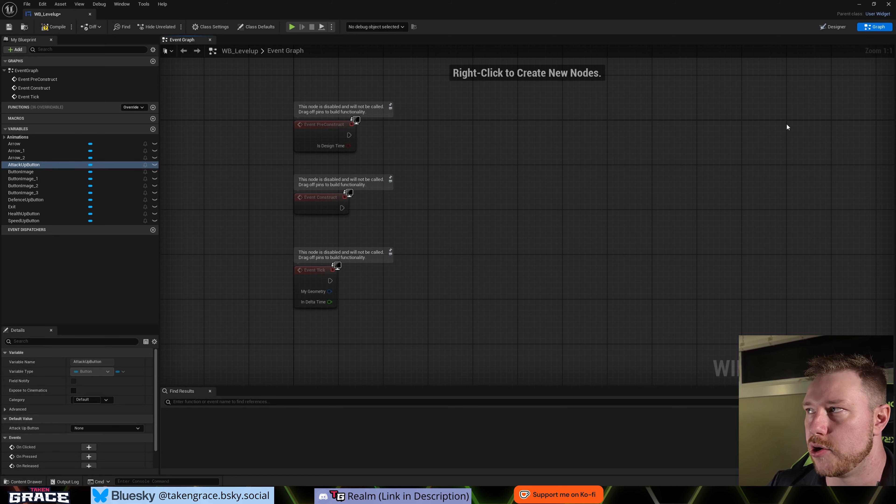
click(833, 28)
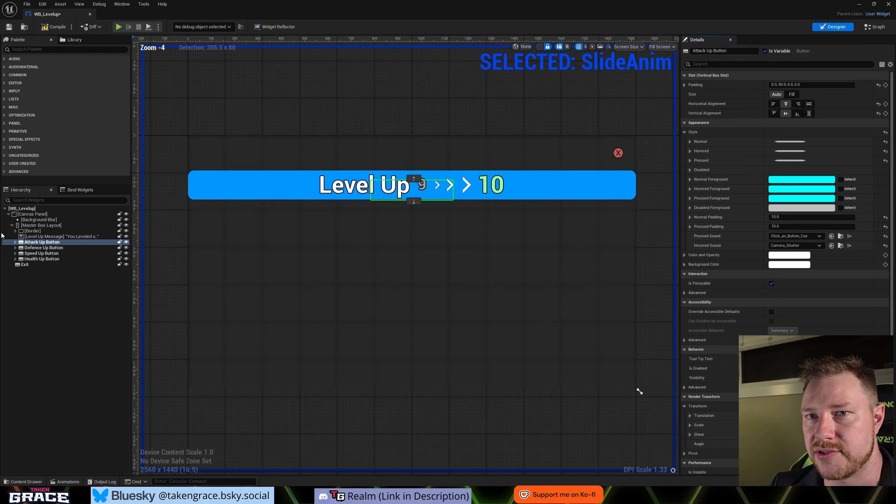
click(72, 304)
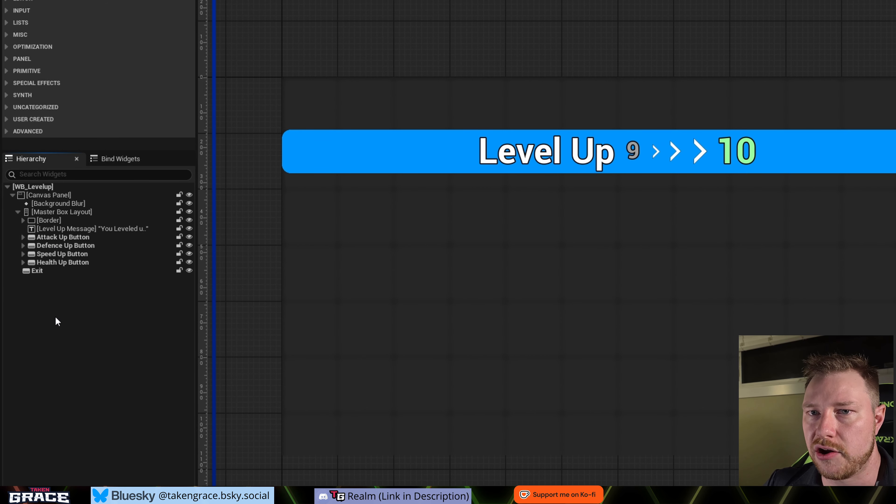
click(63, 246)
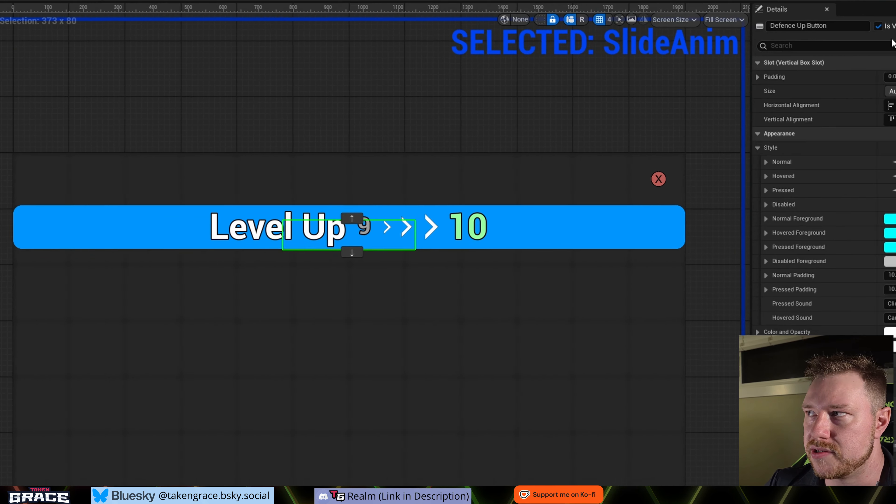
click(72, 328)
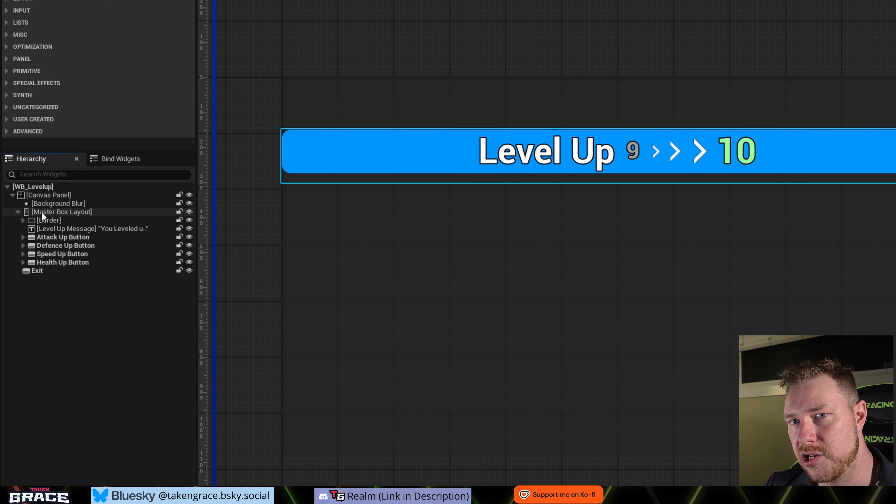
- Turn off Is Variable for Arrow, Arrow_1 and Arrow_2 inside the Level Up Box
click(23, 219)
click(29, 228)
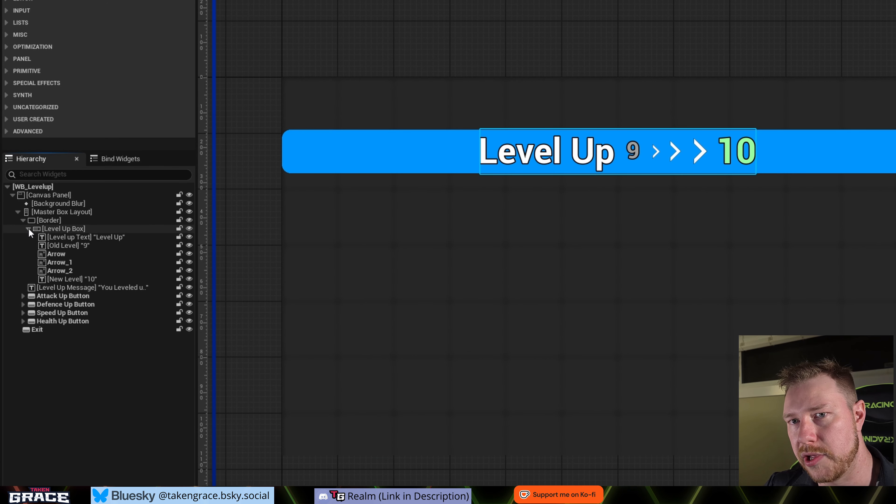
click(57, 255)
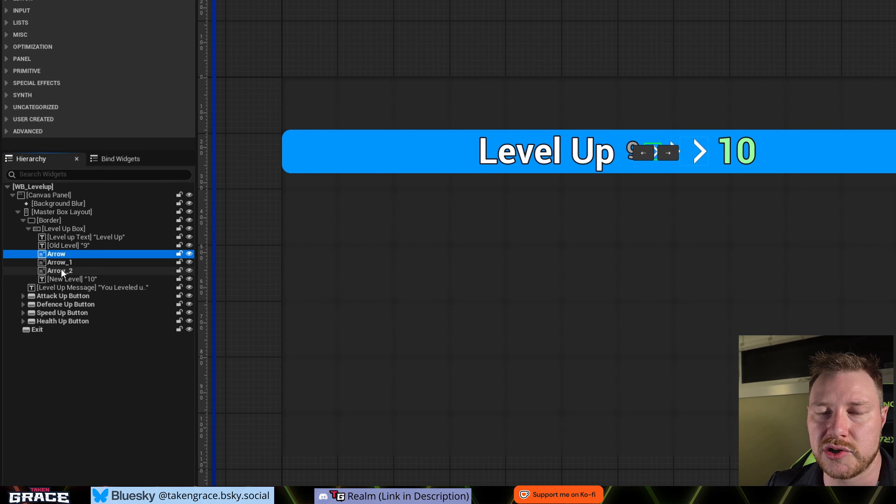
shift+click(61, 272)
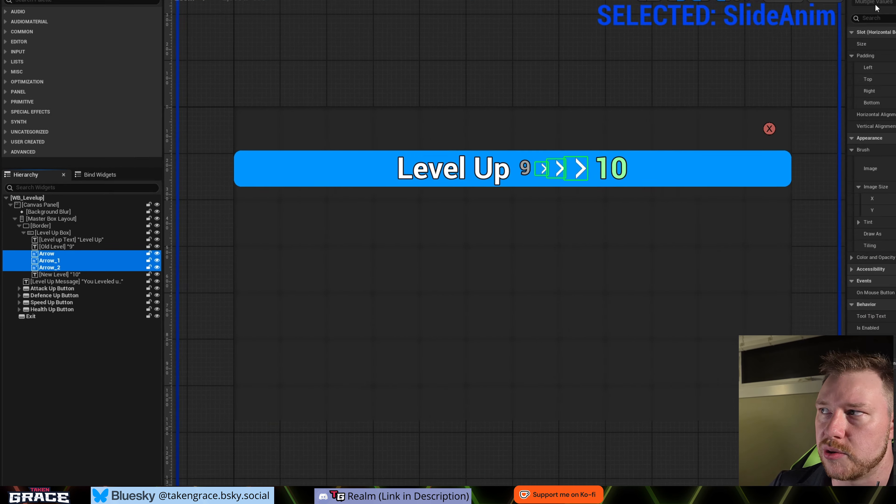
click(758, 52)
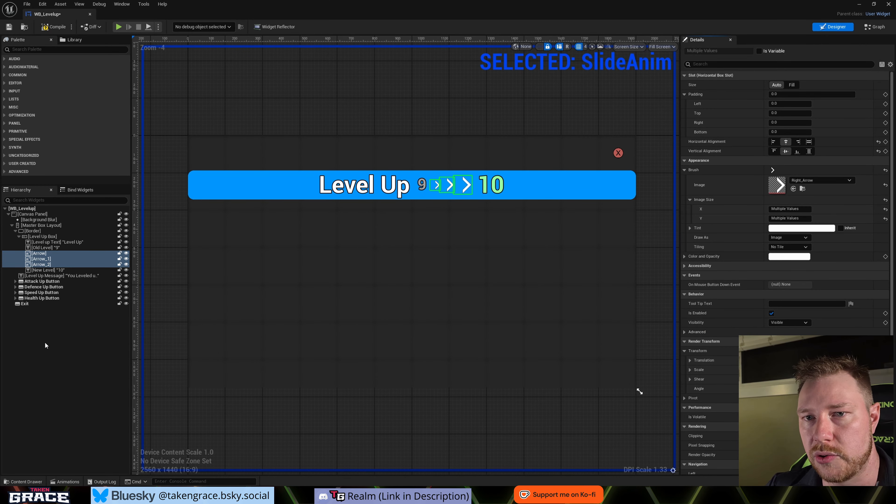
click(45, 343)
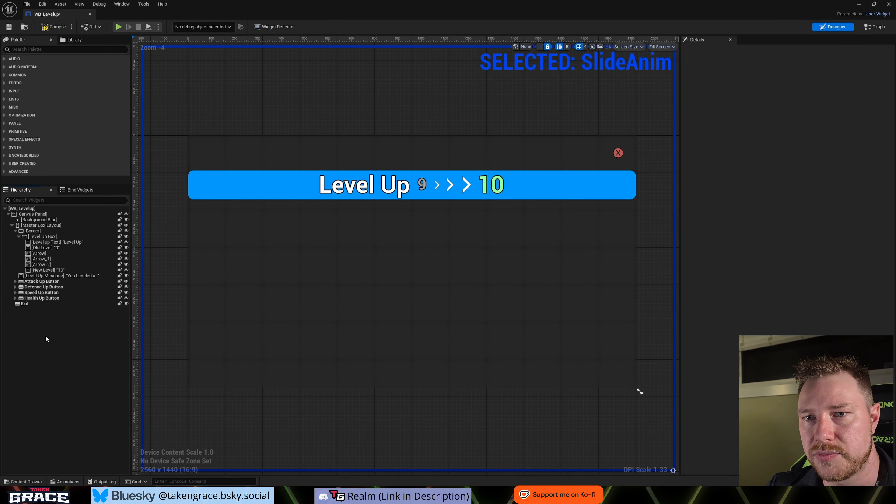
- Turn on Is Variable for the Old Level and New Level texts
click(51, 247)
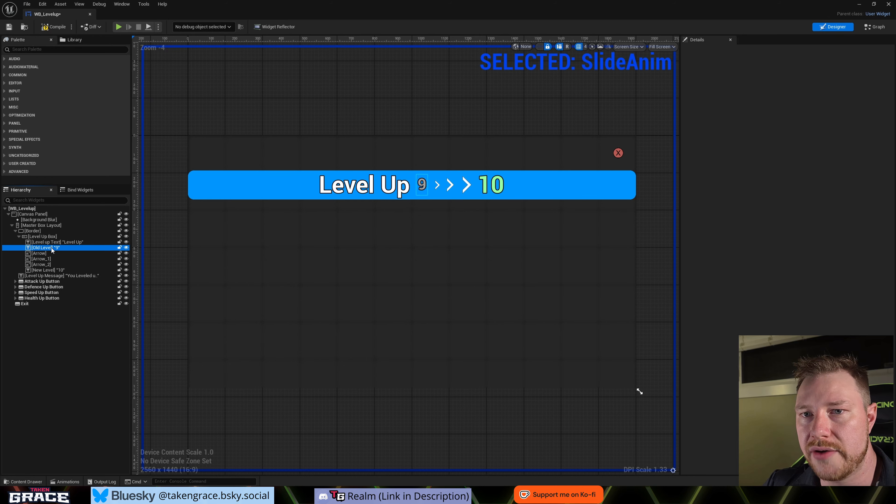
ctrl+click(53, 270)
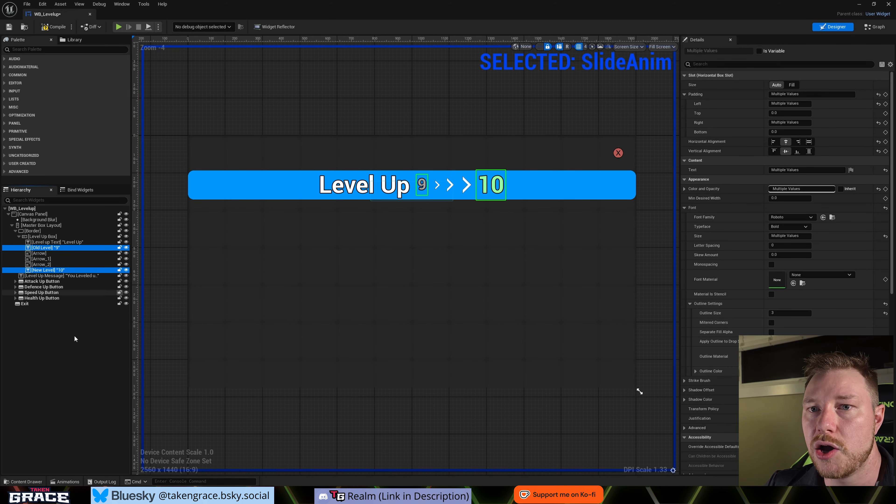
click(759, 50)
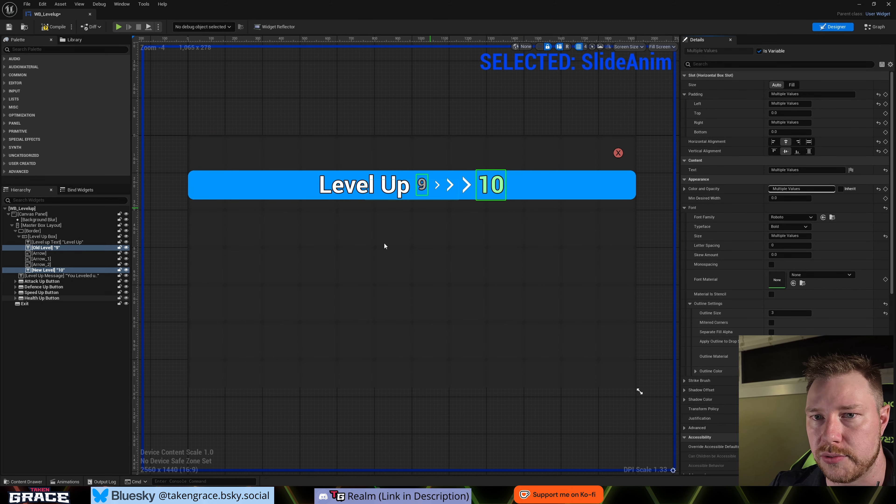
click(30, 335)
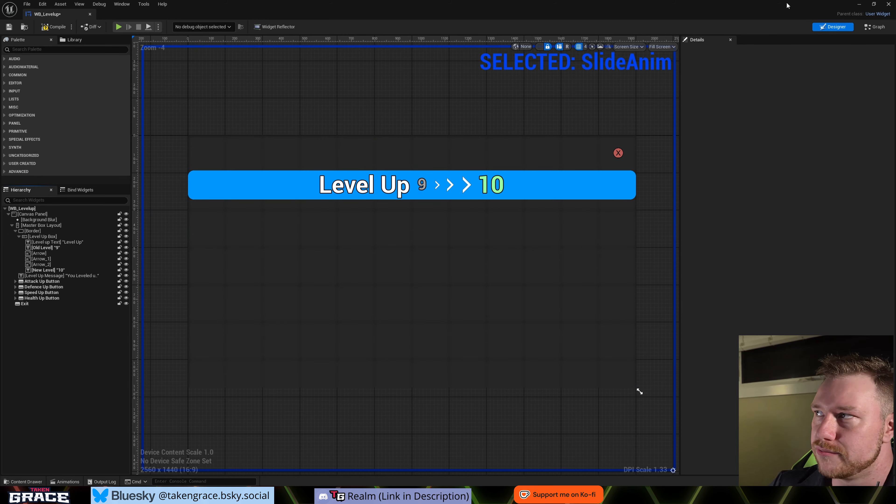
- Open WB_Levelup's Event Graph and examine the Event PreConstruct and Event Construct nodes
click(872, 27)
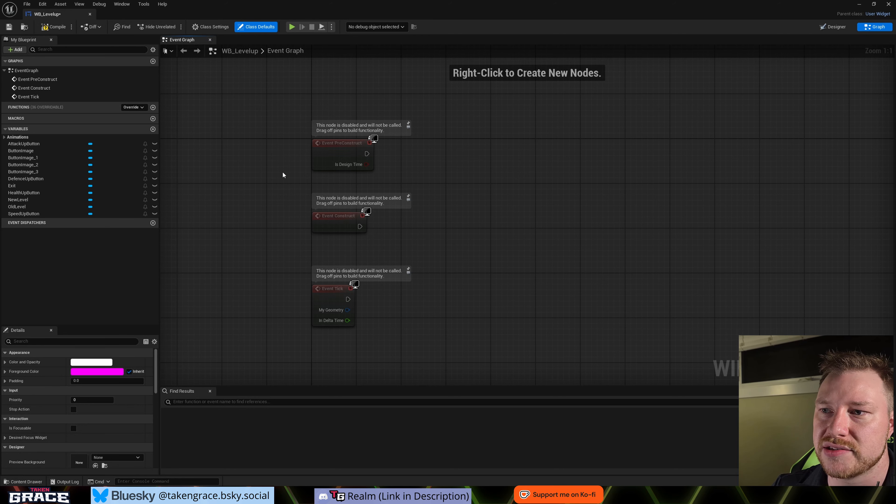
right_drag(462, 264, 478, 293)
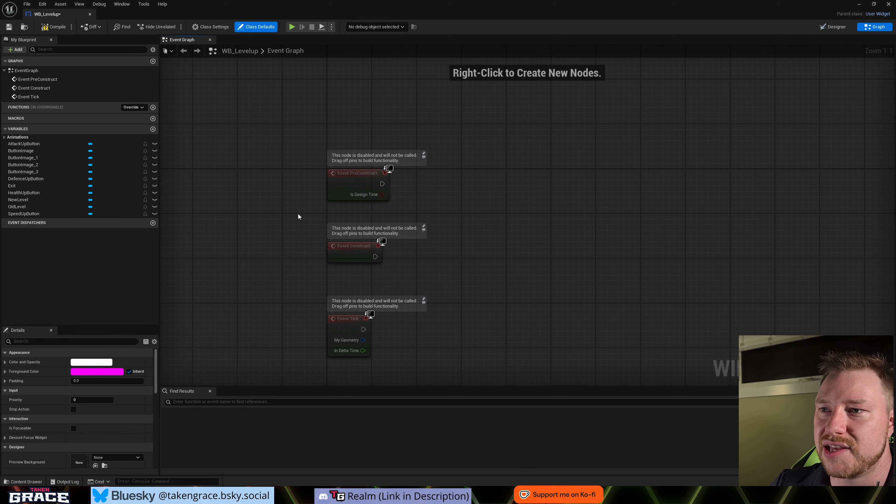
drag(298, 217, 437, 281)
drag(279, 126, 441, 197)
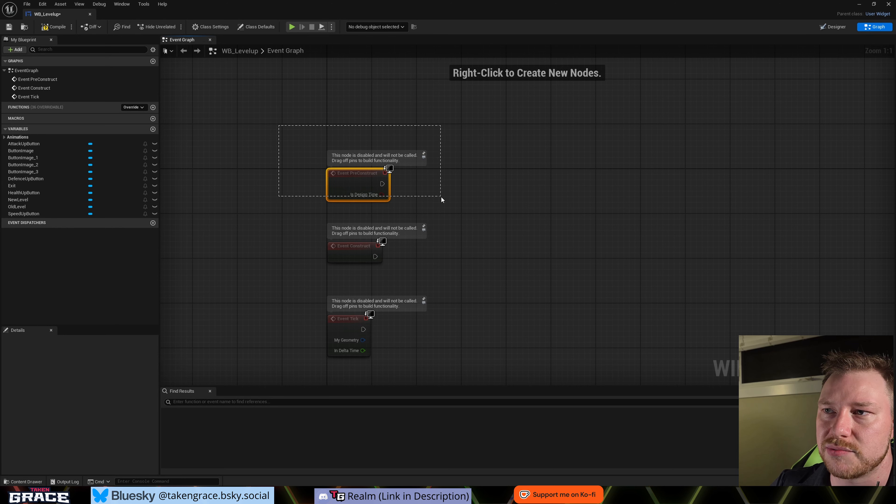
click(498, 241)
mouse_move(353, 182)
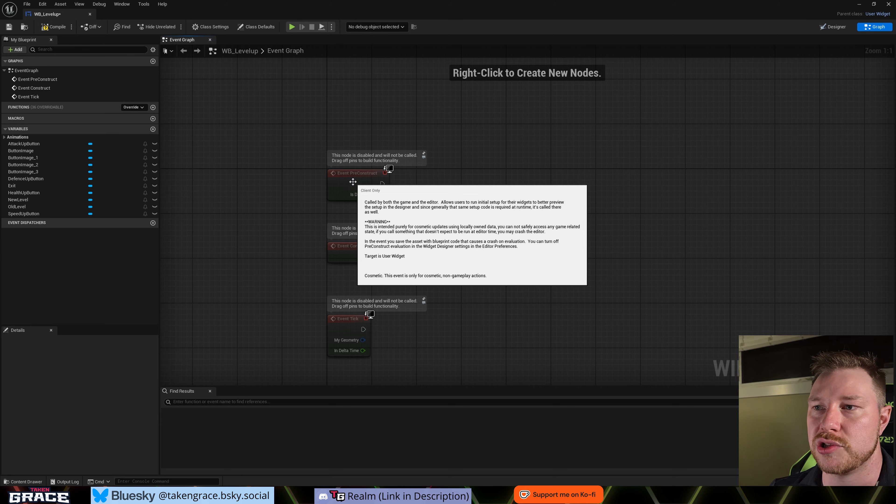
right_drag(480, 225, 414, 228)
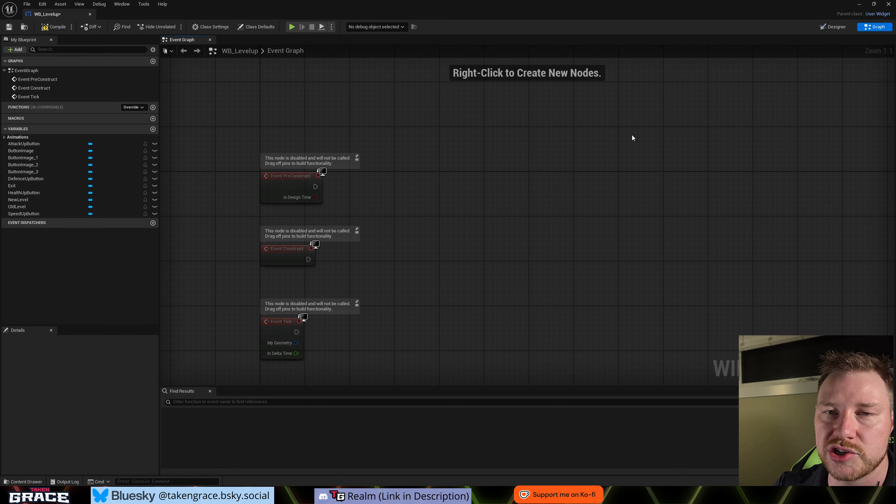
right_drag(403, 220, 423, 204)
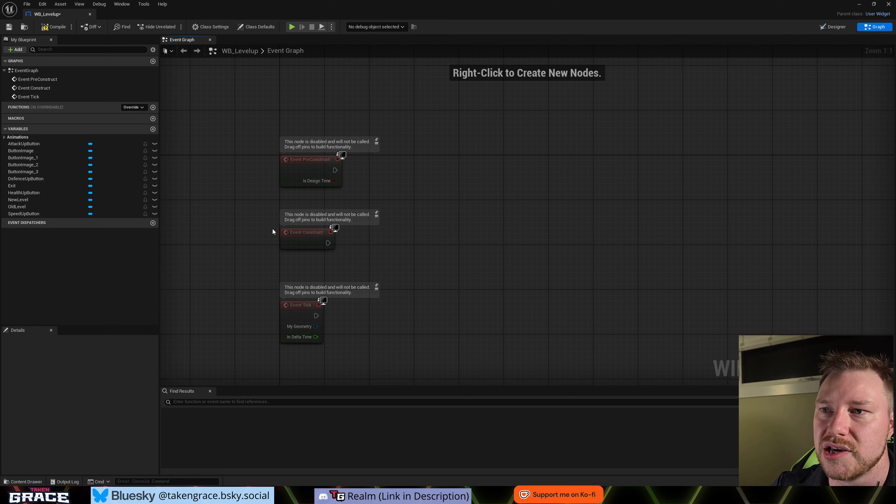
drag(287, 226, 407, 281)
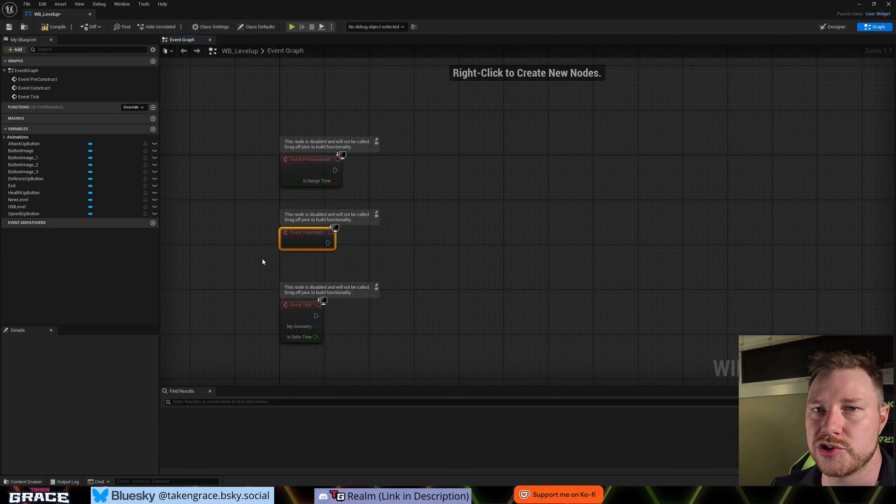
- Add an Event Destruct node to the Event Graph, aligned below Event Tick
right_drag(301, 314, 354, 219)
right_click(348, 290)
text(Event)
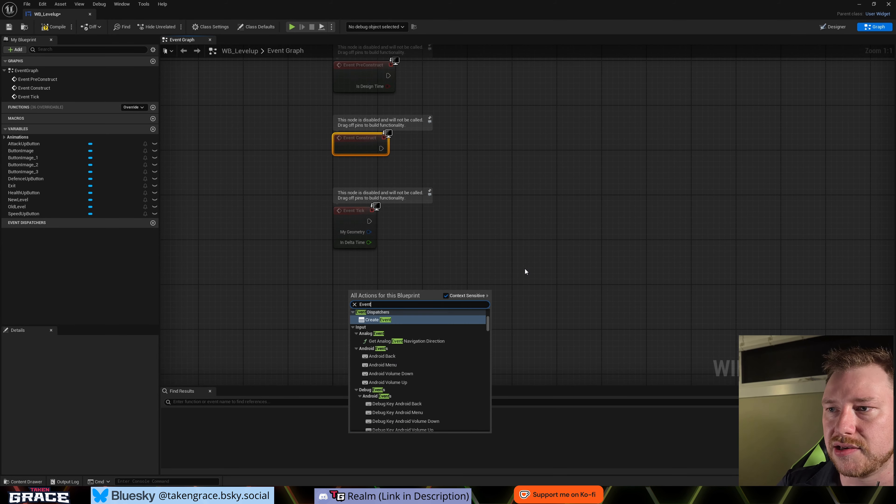
text( Destruct)
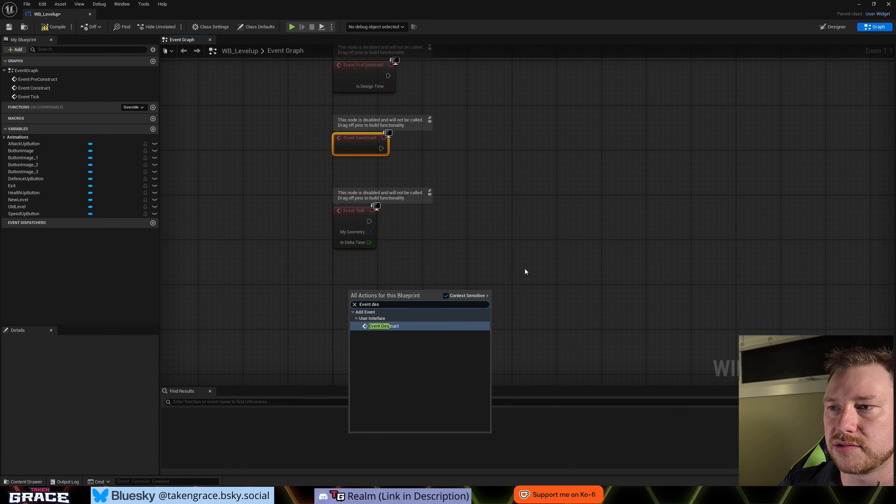
key(Return)
right_drag(441, 215, 416, 224)
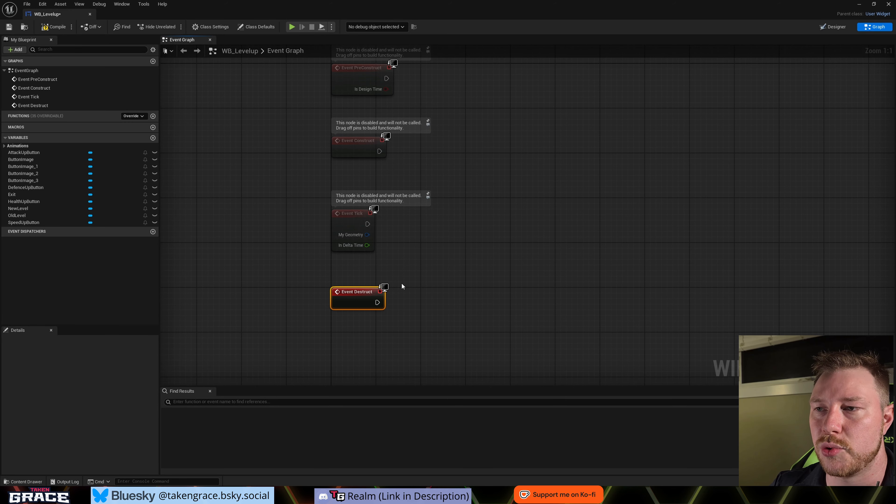
right_drag(398, 300, 404, 320)
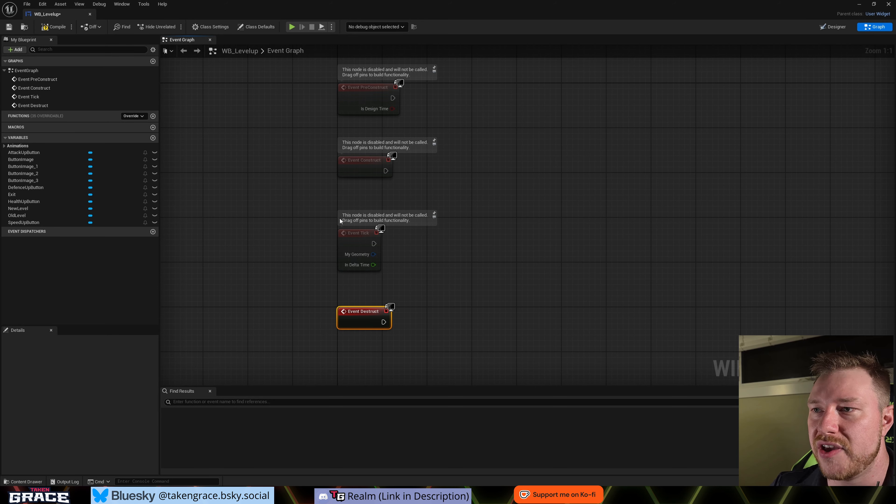
- Delete the Event Tick node and move Event Destruct up beneath Event Construct
click(354, 235)
key(Delete)
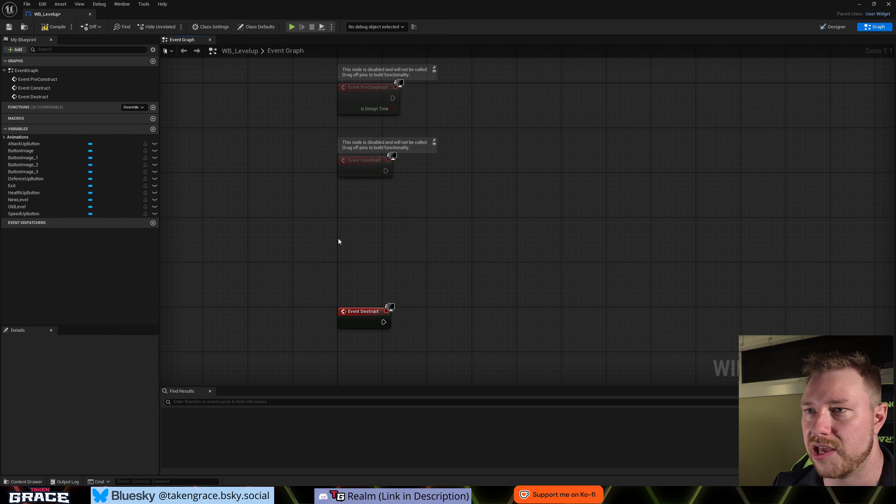
scroll(361, 239, down, 1)
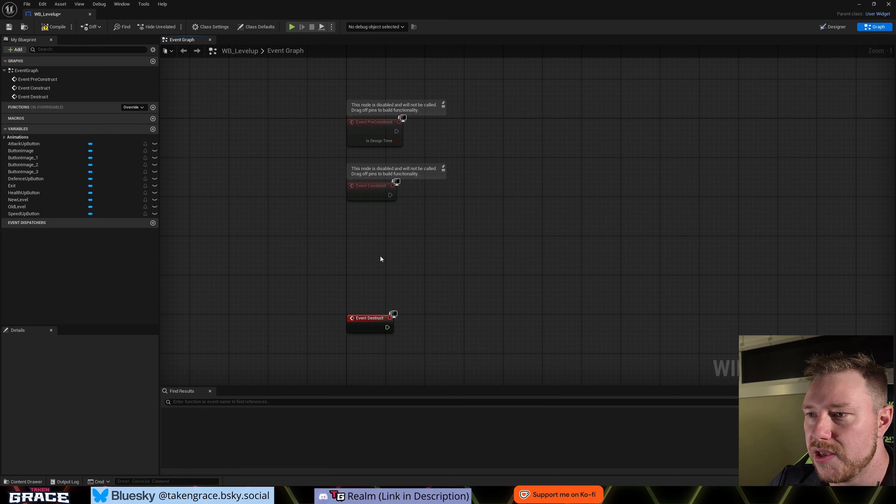
drag(374, 319, 369, 251)
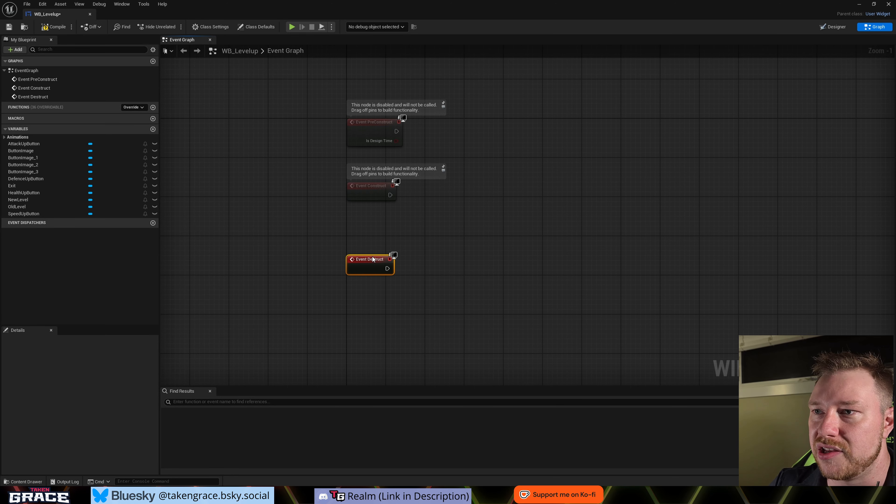
right_drag(399, 221, 350, 229)
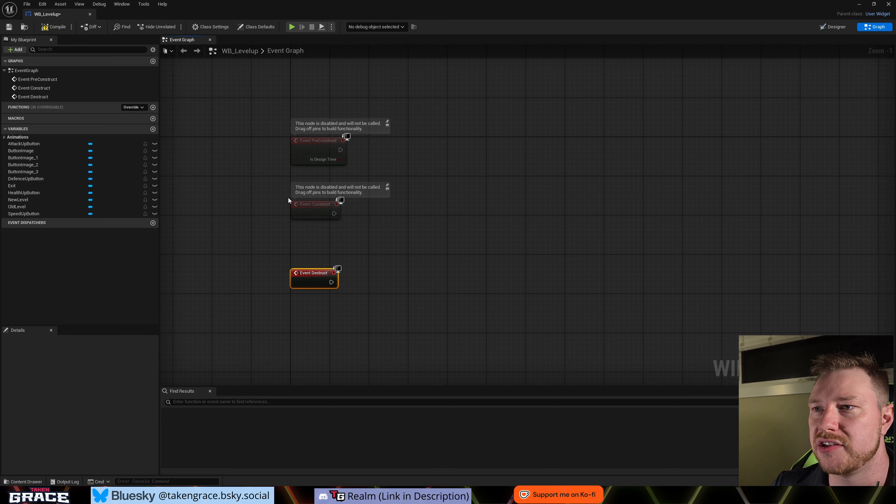
click(319, 238)
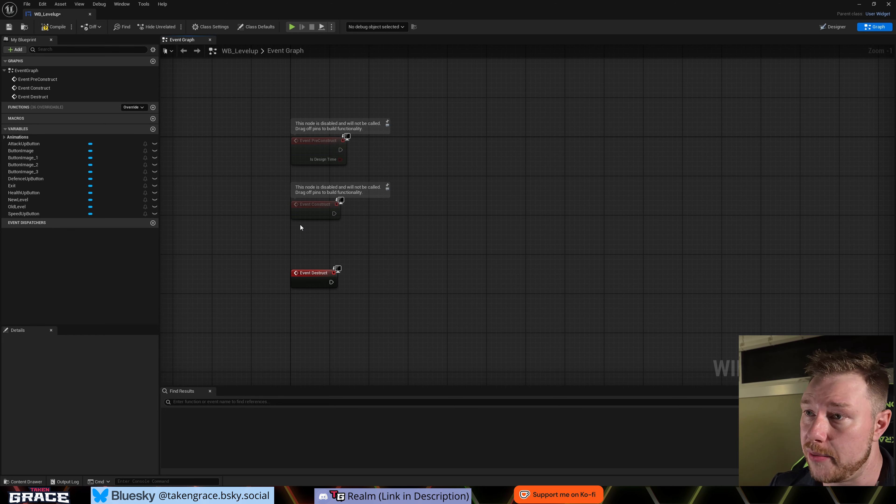
- Get the Fade animation variable in the Event Graph and connect it to a new Play Animation node
click(5, 137)
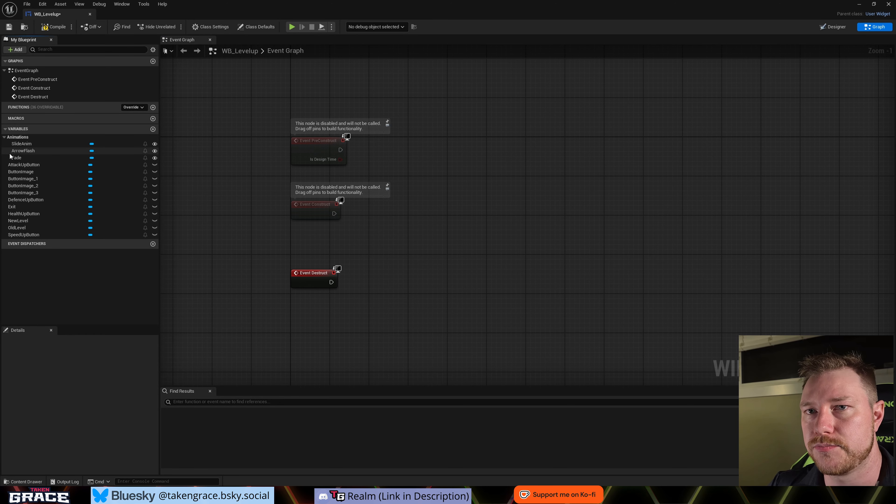
drag(51, 160, 375, 221)
click(323, 248)
text(play)
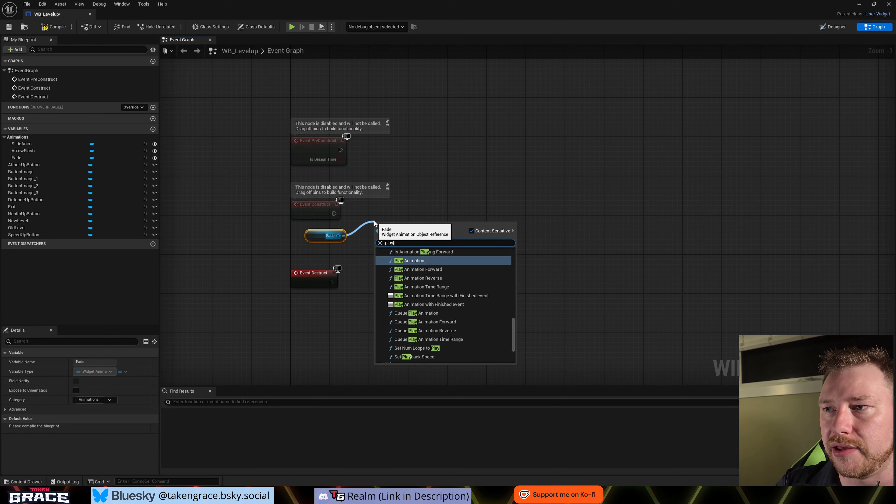
key(Return)
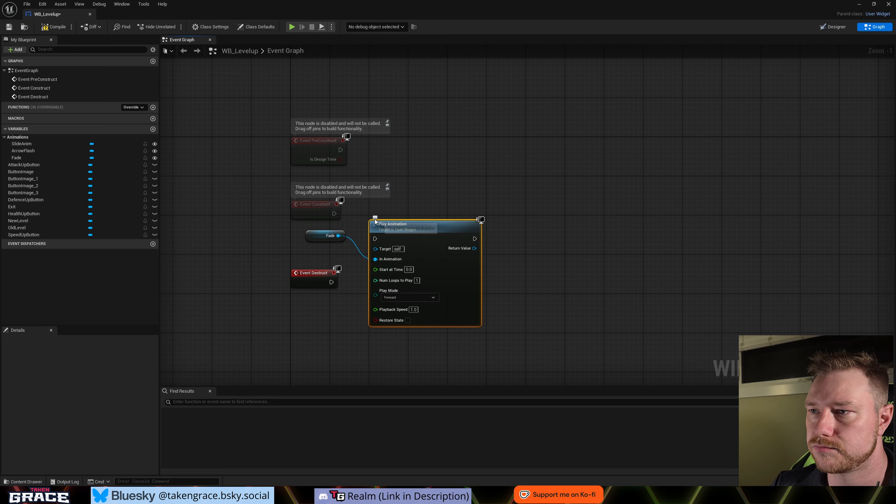
- Connect Event Construct to the Fade Play Animation node, aligning it to the event, and move Event Destruct further down the graph
drag(428, 227, 442, 203)
drag(334, 214, 390, 214)
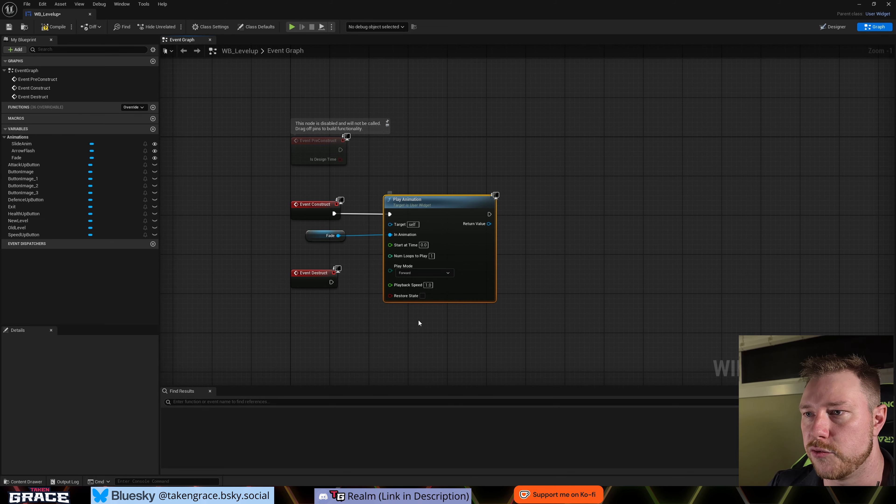
right_drag(352, 327, 364, 282)
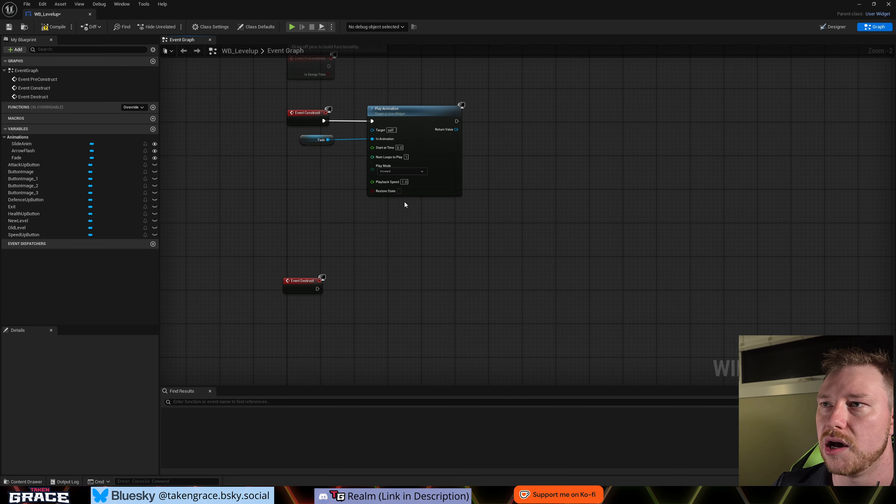
right_drag(497, 177, 434, 207)
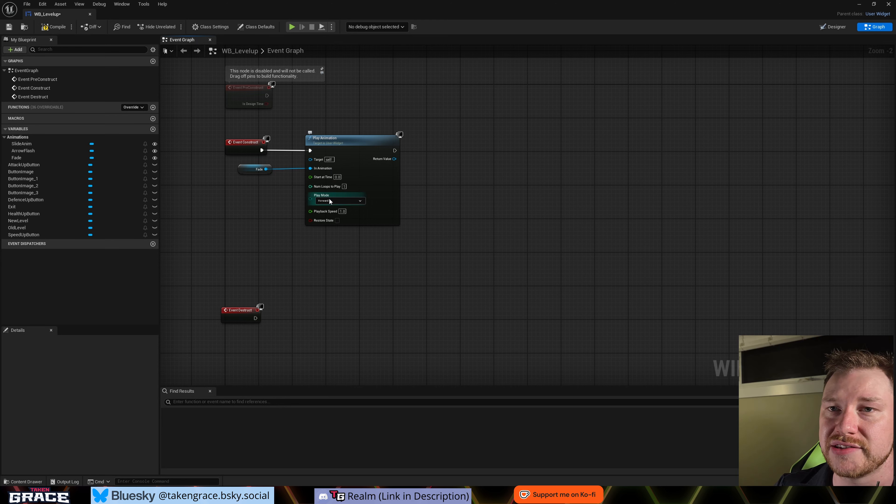
- Get the ArrowFlash animation variable, connect it to a new Play Animation node, and chain that node after Fade's Play Animation
drag(28, 153, 461, 172)
click(432, 207)
text(play animation)
key(Return)
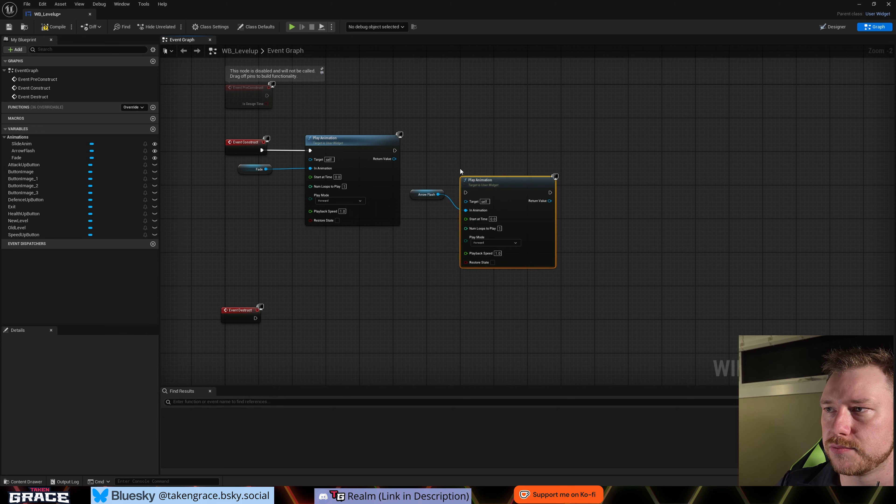
drag(394, 150, 486, 148)
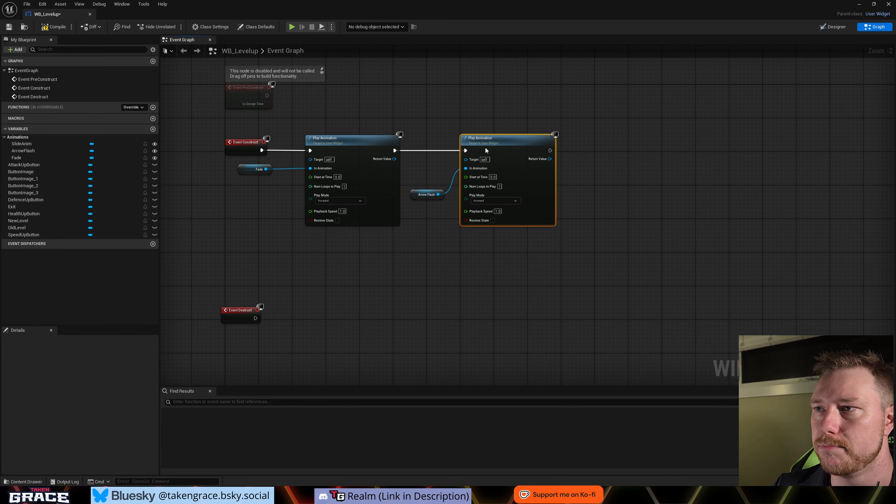
click(511, 122)
right_drag(308, 262, 299, 261)
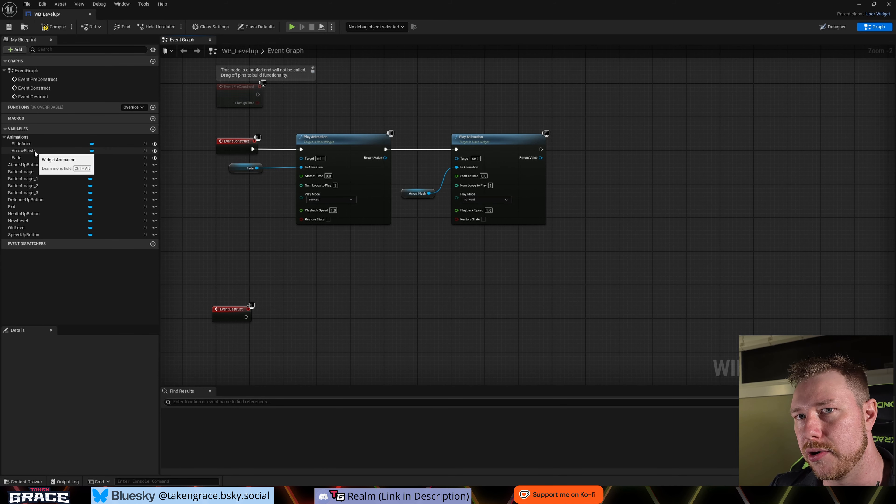
- Get the SlideAnim variable, connect it to a new Play Animation node, and chain that node after ArrowFlash's Play Animation
drag(33, 144, 606, 156)
click(255, 202)
text(play an)
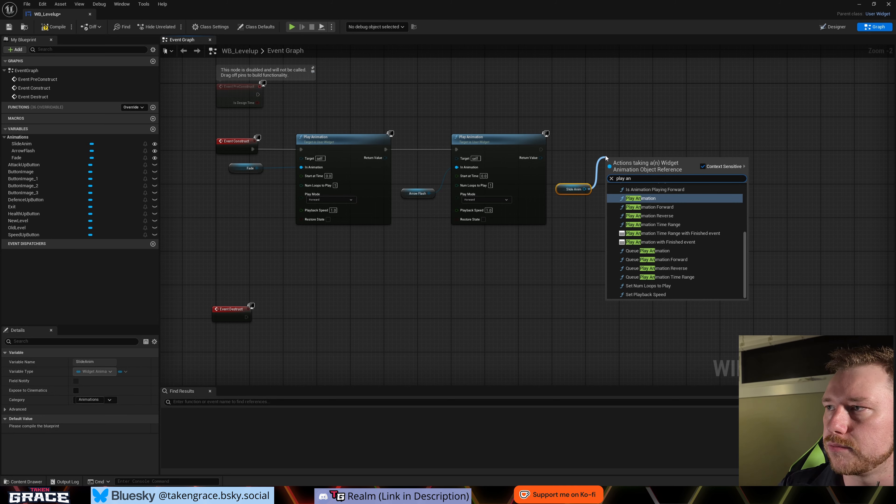
key(Return)
drag(541, 150, 626, 146)
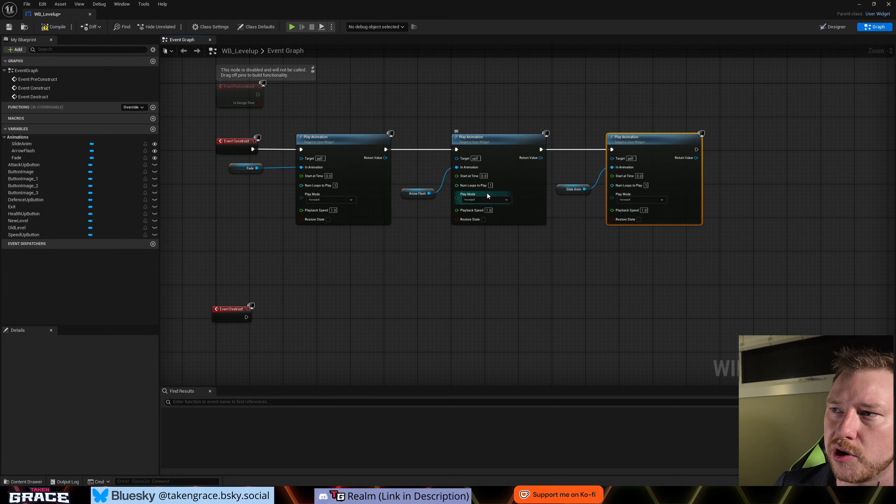
- Set Num Loops to Play to 0 on the ArrowFlash Play Animation node
click(490, 186)
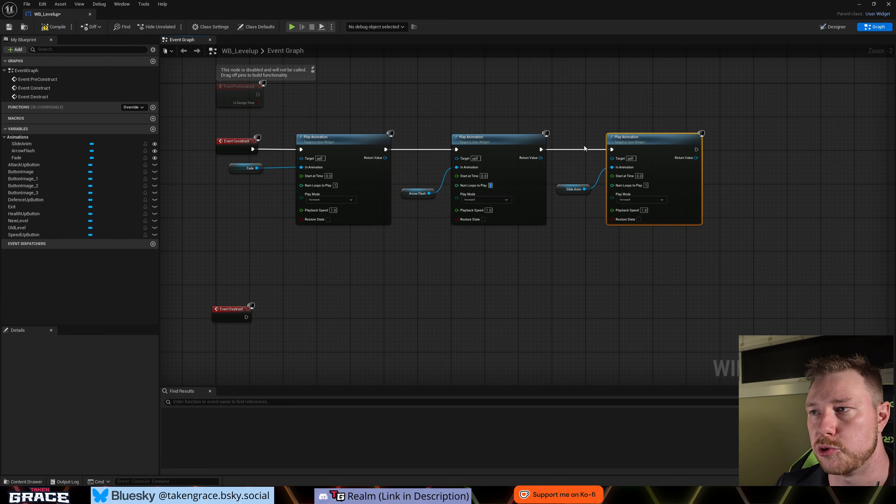
click(537, 279)
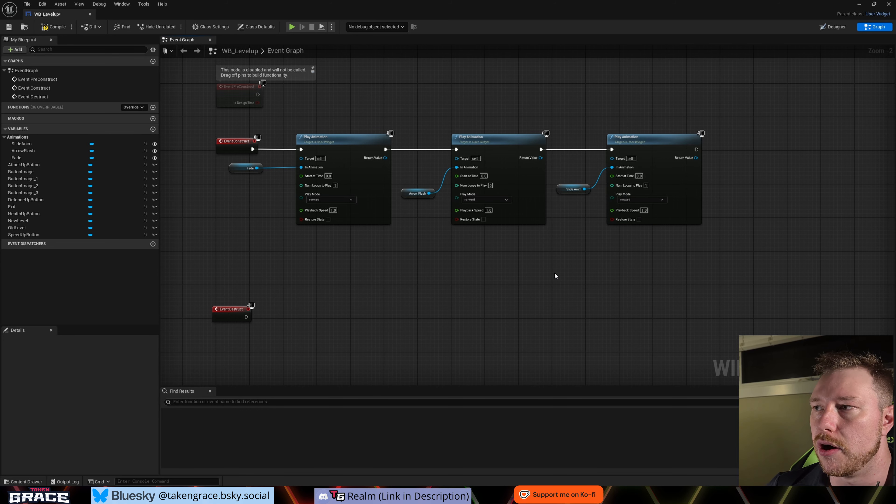
- Add a Get Player Controller node beyond the SlideAnim Play Animation node
mouse_move(430, 249)
right_down()
mouse_move(415, 250)
mouse_move(426, 280)
mouse_move(393, 282)
right_up()
right_drag(506, 290, 389, 285)
scroll(421, 275, down, 1)
right_drag(442, 274, 419, 309)
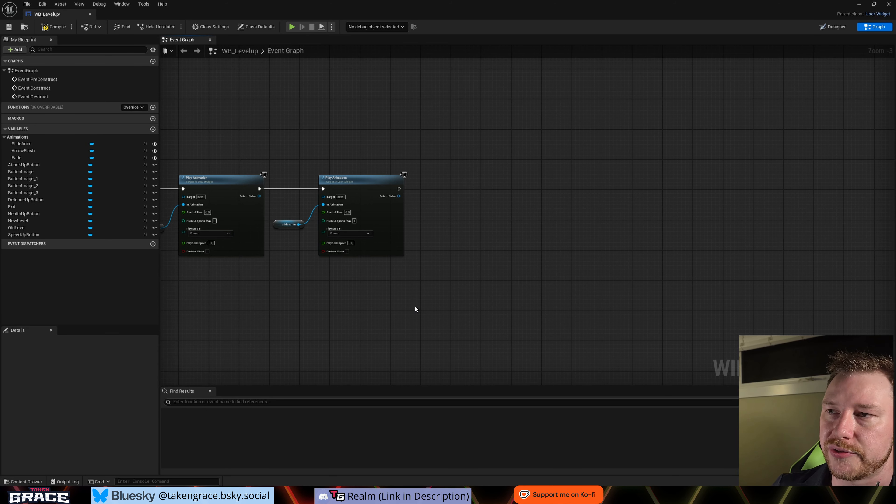
right_click(441, 229)
text(get player)
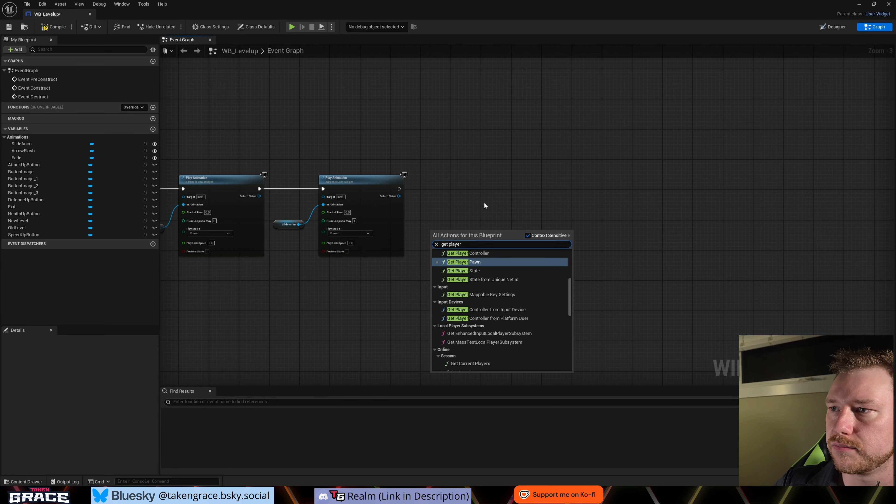
key(Up)
key(Return)
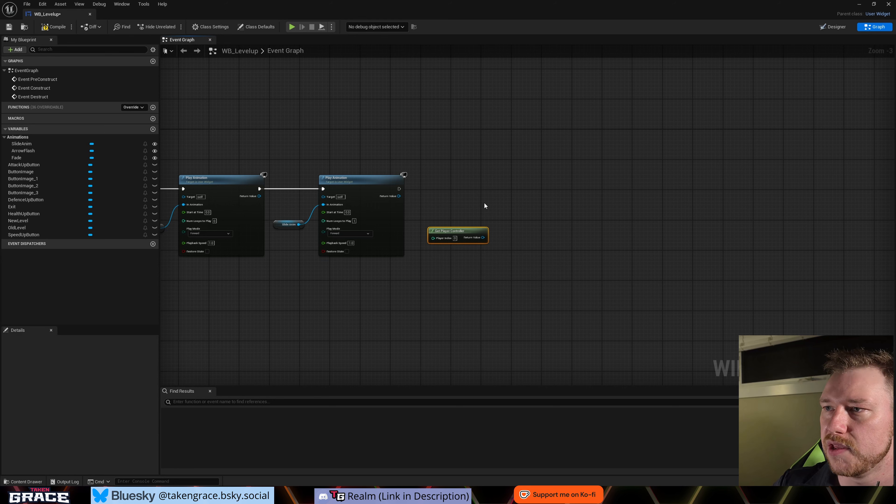
- Add a Set Show Mouse Cursor node from the player controller and chain it after the SlideAnim Play Animation node
drag(477, 233, 459, 206)
text(se)
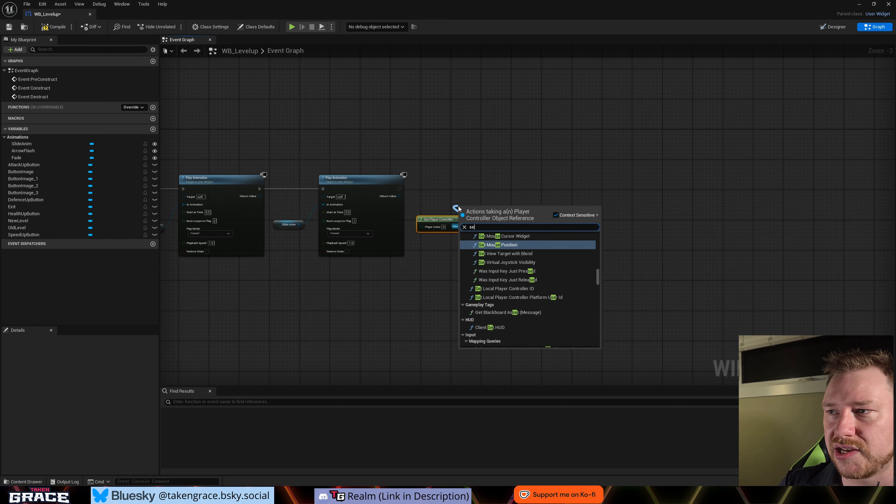
text(t show)
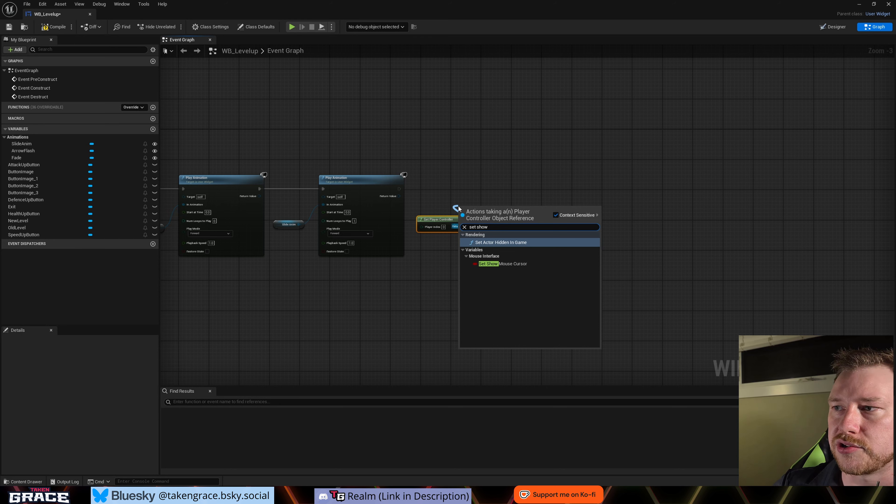
click(511, 264)
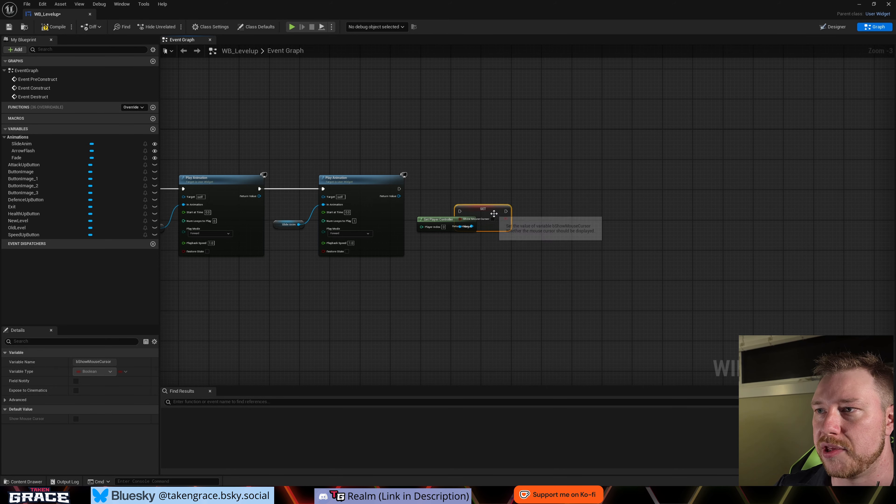
drag(494, 213, 460, 195)
drag(399, 189, 441, 189)
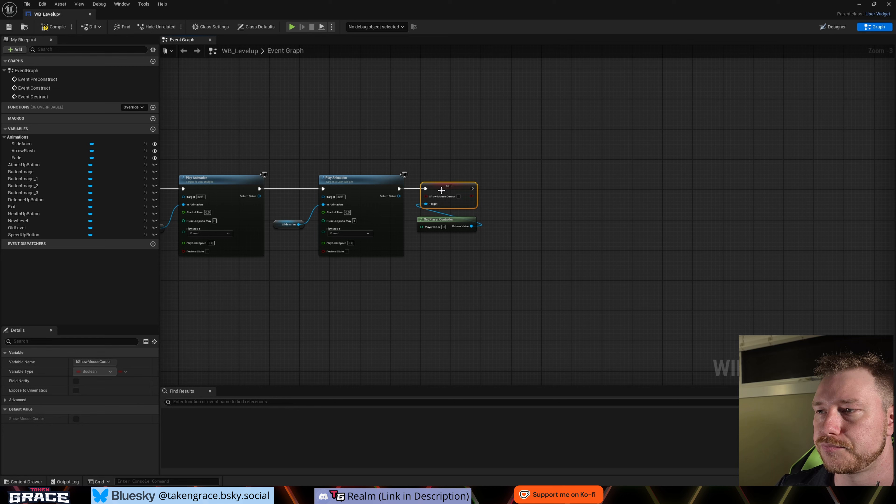
- Add a Set Input Mode UI Only node from the player controller and chain it after the Set Show Mouse Cursor node
click(432, 221)
scroll(515, 240, down, 2)
scroll(446, 215, up, 3)
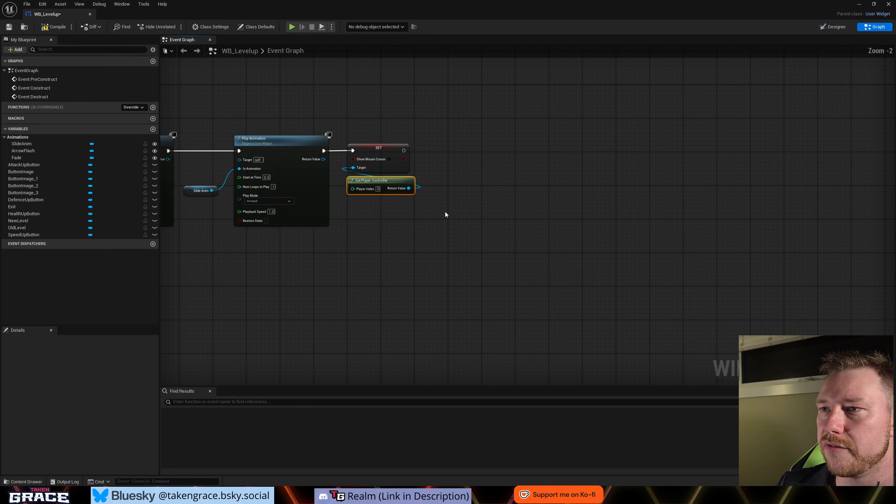
drag(392, 219, 412, 216)
text(s)
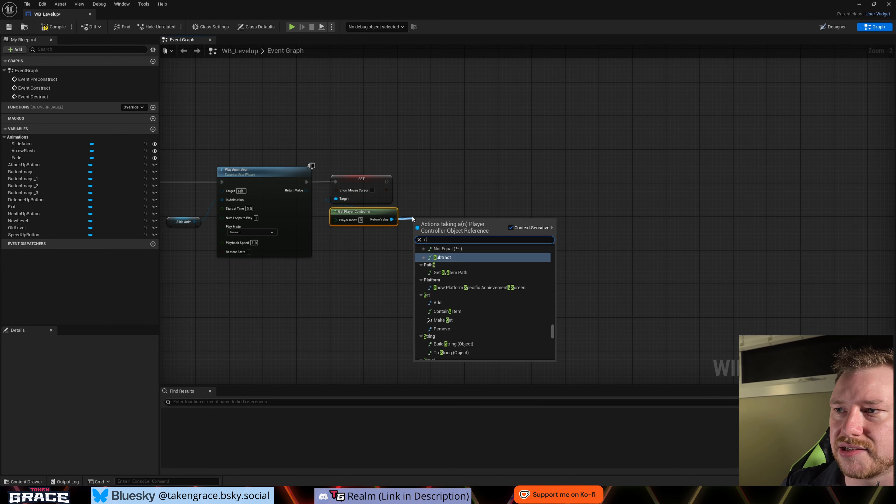
text(et)
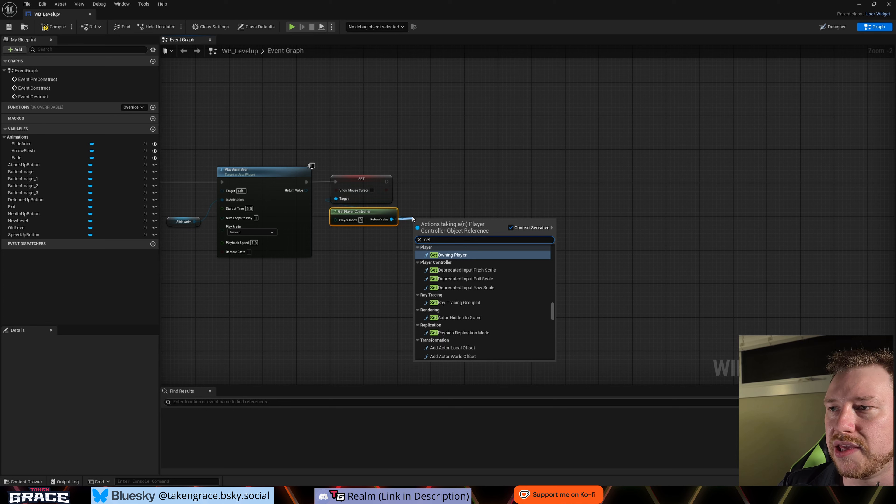
text( game mod)
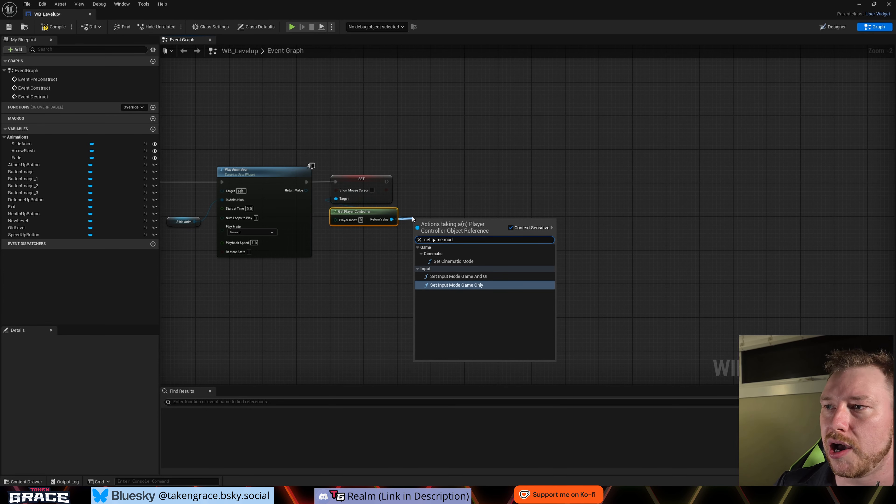
key(BackSpace)
key(BackSpace)
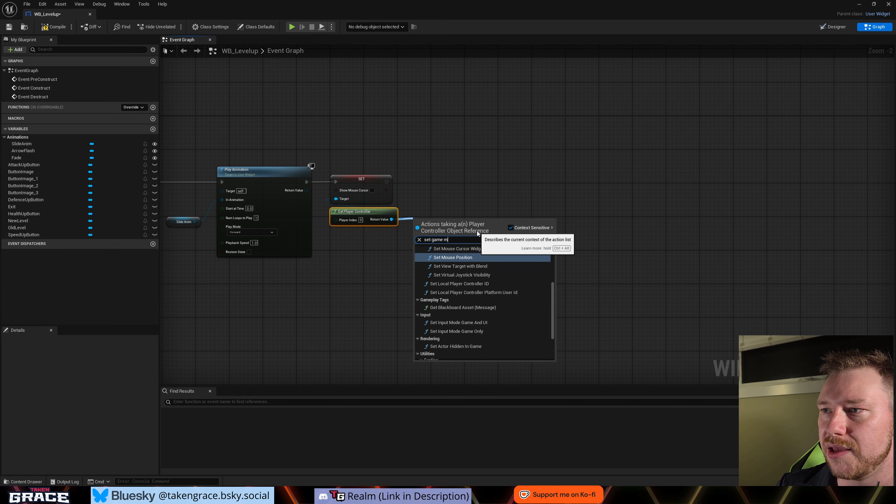
key(BackSpace)
key(BackSpace)
key(BackSpace)
key(BackSpace)
key(BackSpace)
key(BackSpace)
key(BackSpace)
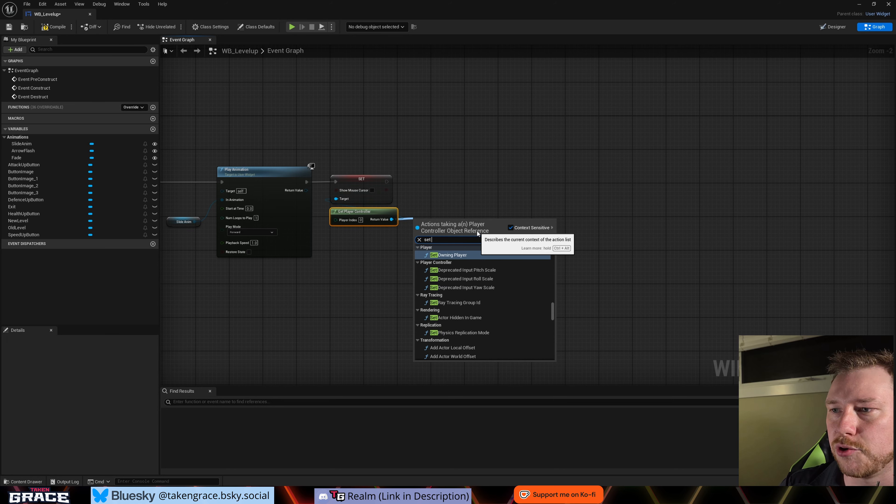
text(input)
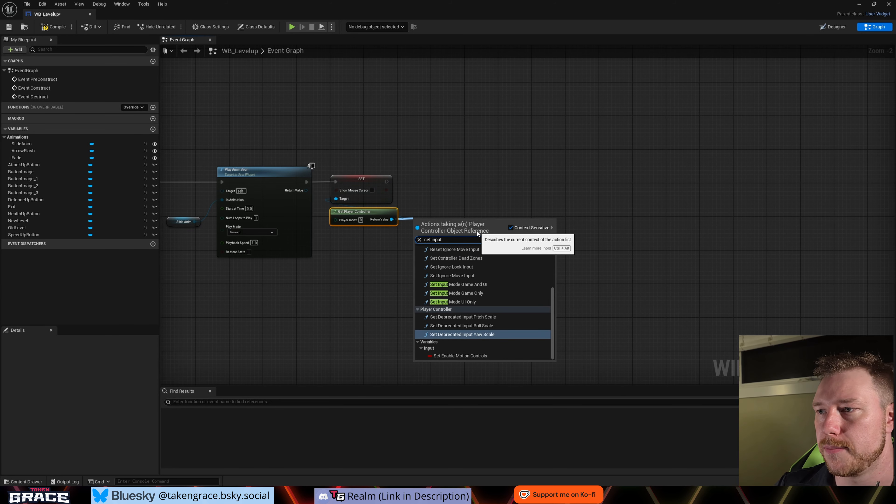
click(455, 302)
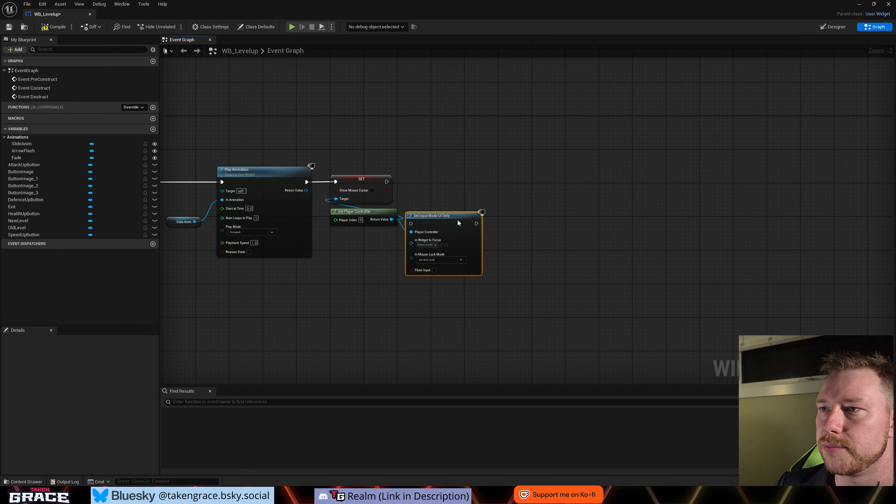
drag(458, 222, 462, 180)
drag(387, 182, 415, 183)
click(363, 272)
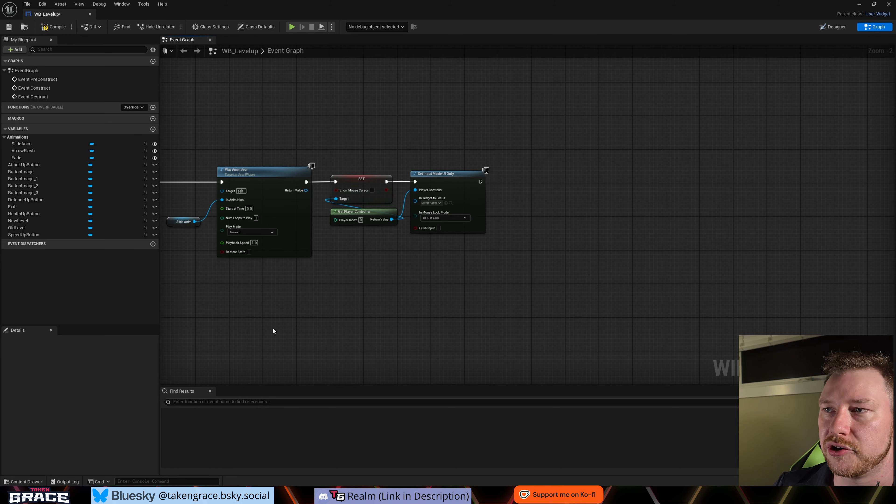
- Move the Set Input Mode UI Only node aside and connect a Self reference to its In Widget to Focus input
right_drag(372, 314, 419, 312)
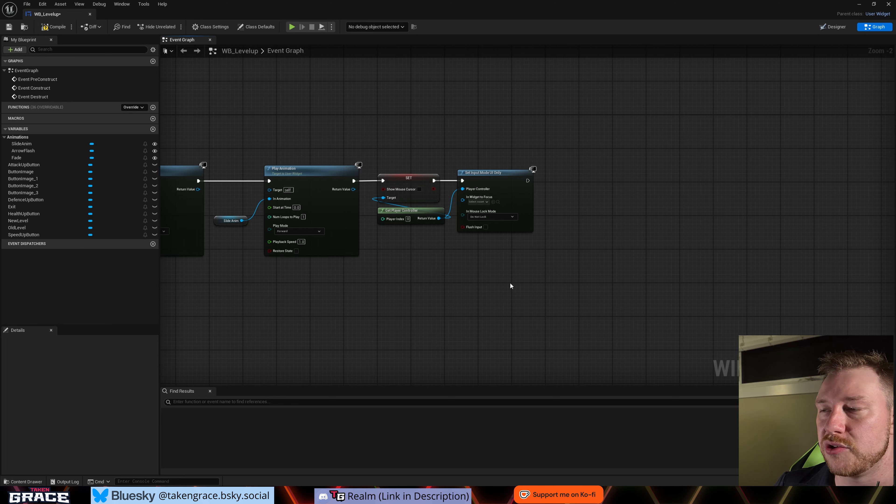
click(478, 202)
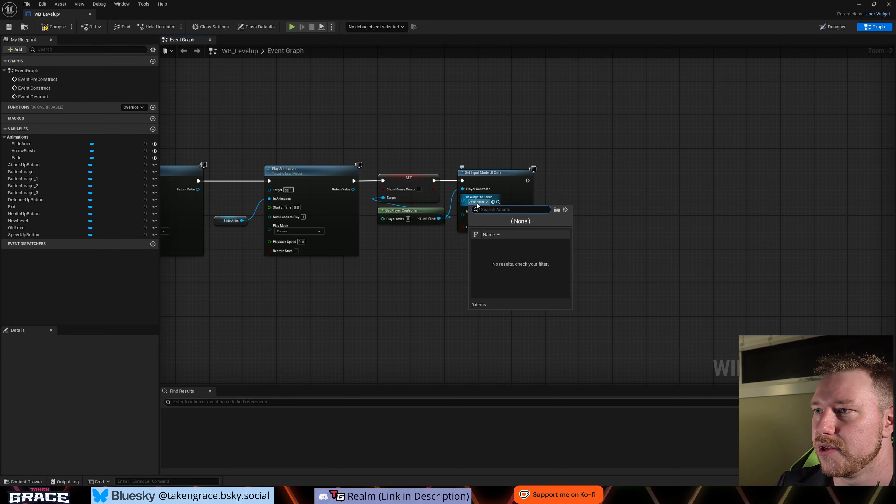
click(433, 279)
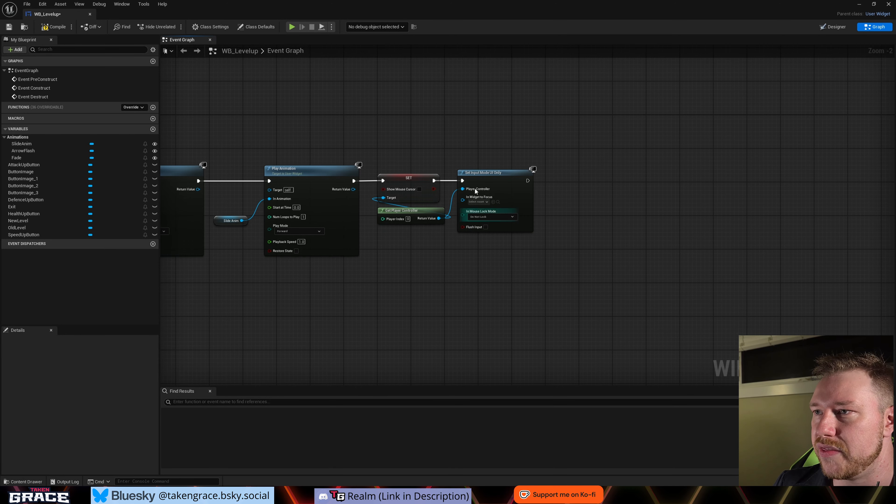
drag(482, 176, 471, 225)
text(self)
key(Return)
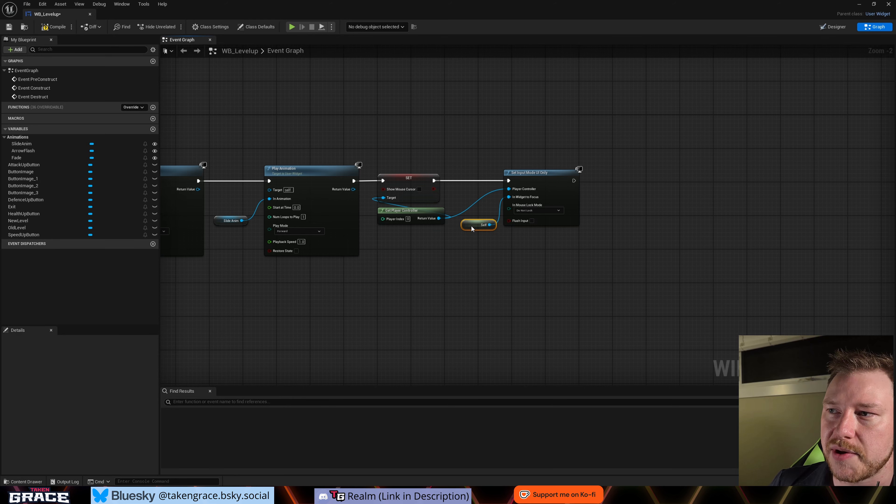
click(483, 256)
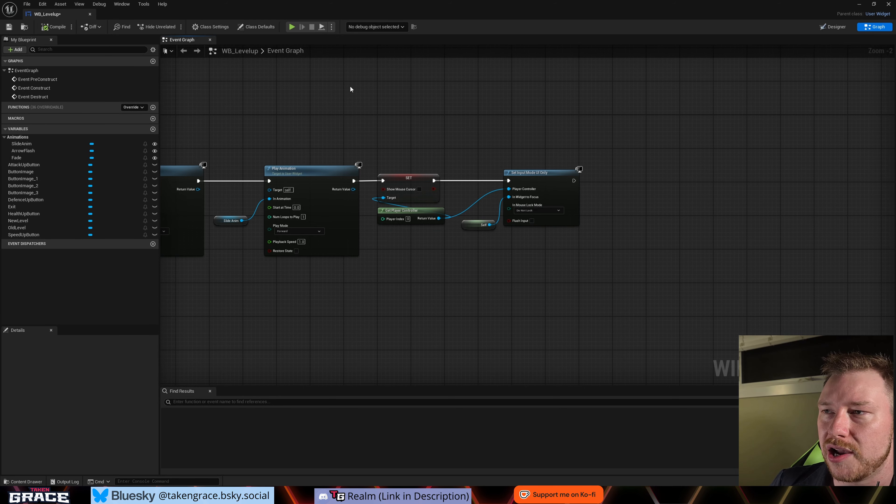
- Enable Is Focusable on the root WB_Levelup widget in the Designer, and return to the Event Graph
click(830, 28)
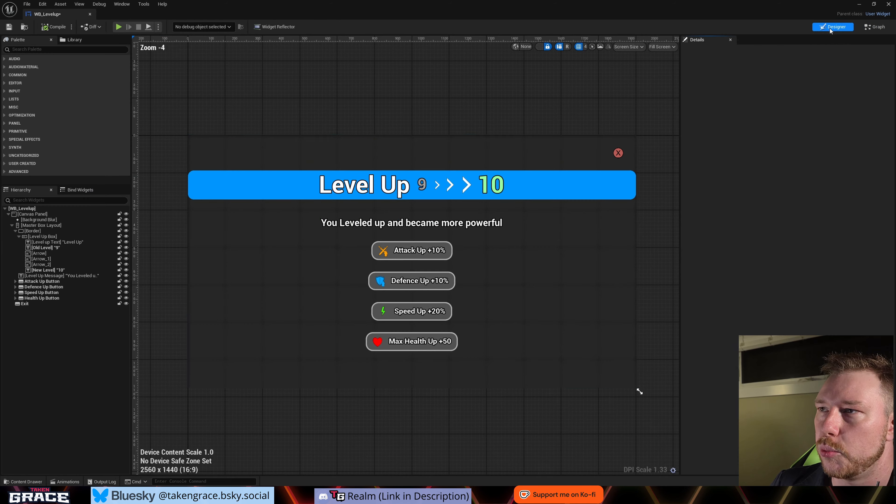
click(25, 208)
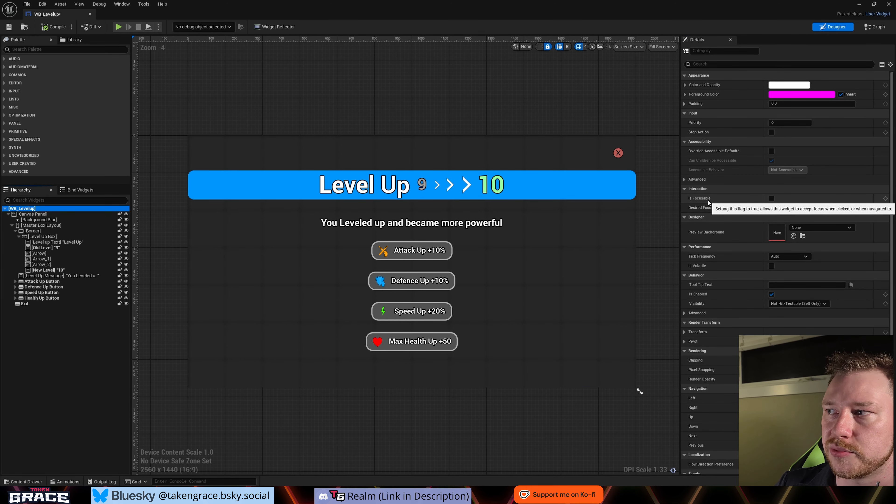
click(772, 199)
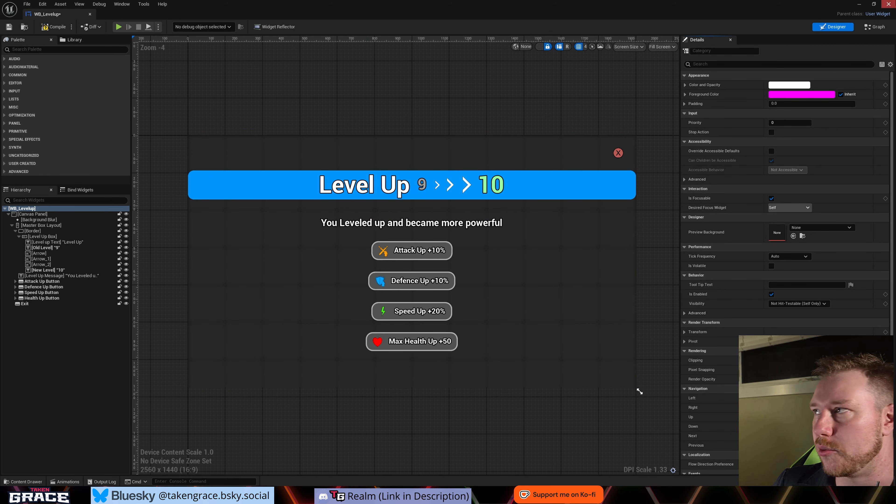
click(875, 26)
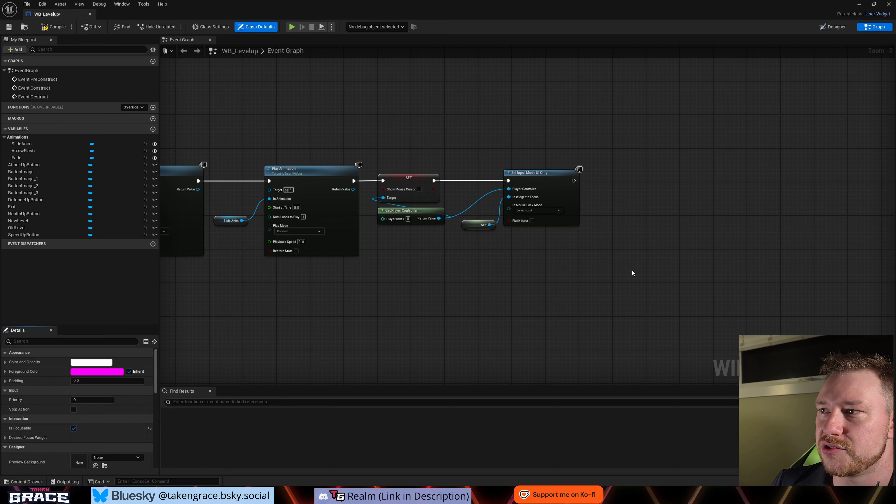
right_drag(631, 270, 601, 258)
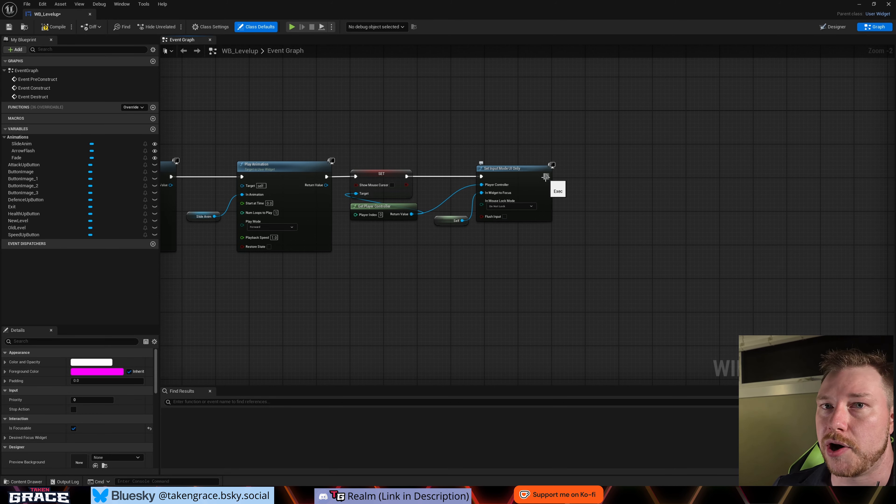
- Add a Set Game Paused node after the Set Input Mode UI Only node, with Paused enabled, and align it with the chain
drag(552, 176, 574, 175)
text(paused)
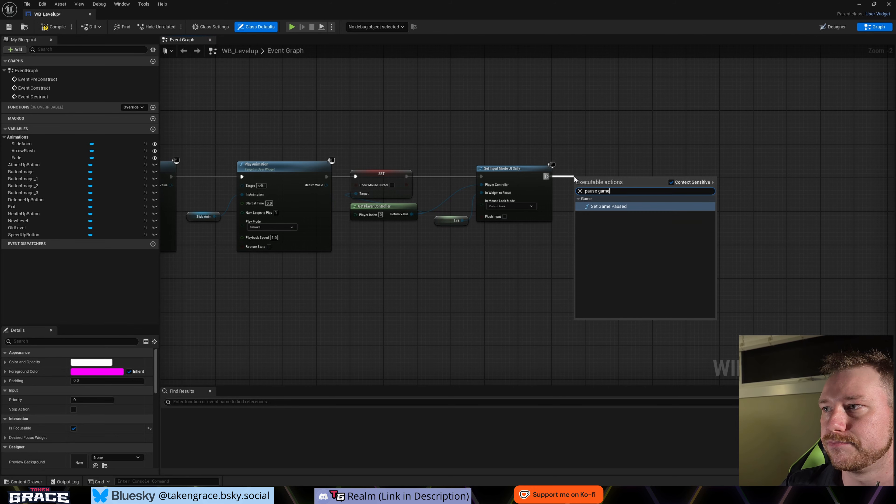
key(Return)
drag(606, 182, 615, 174)
click(690, 216)
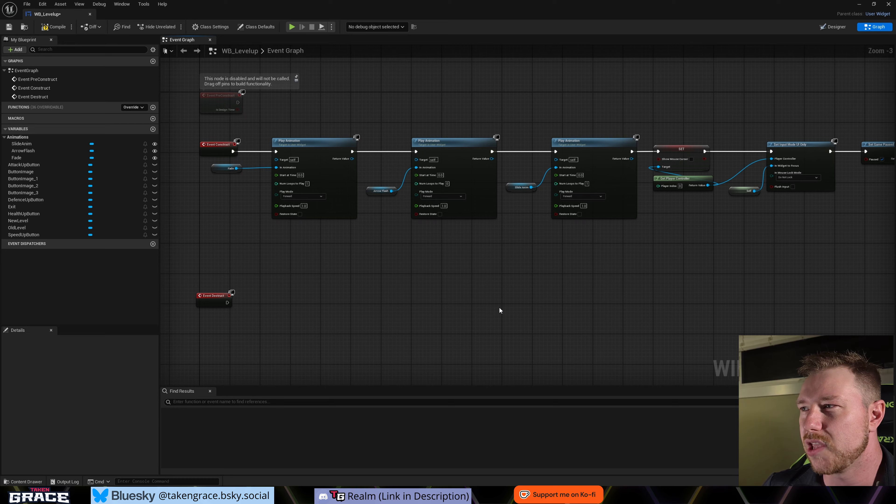
- Add an On Clicked event for AttackUpButton to the Event Graph
right_drag(560, 302, 557, 307)
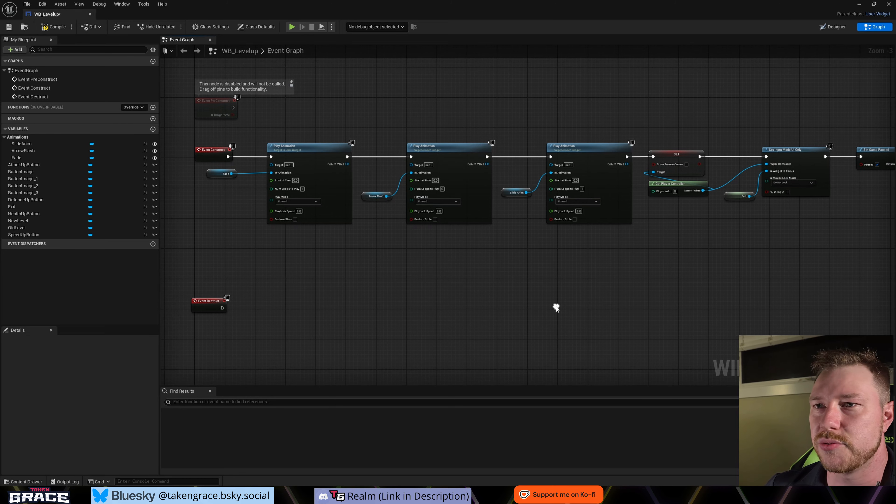
right_drag(432, 279, 458, 283)
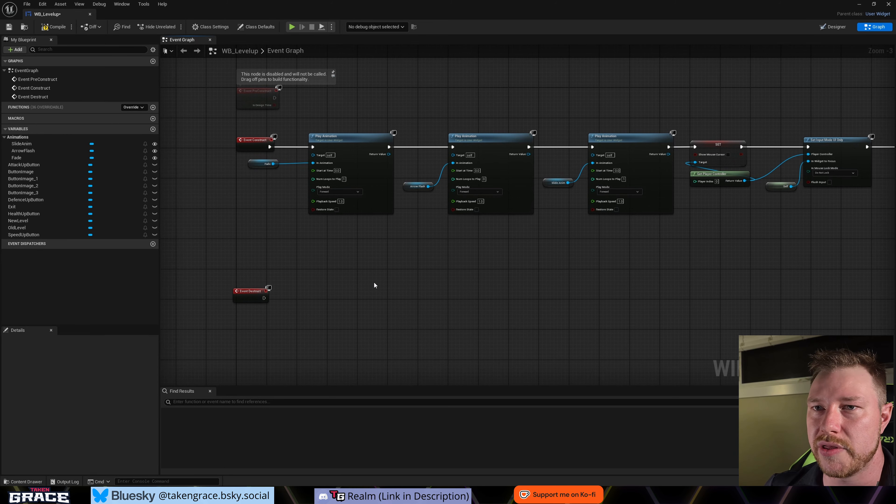
right_drag(371, 313, 451, 311)
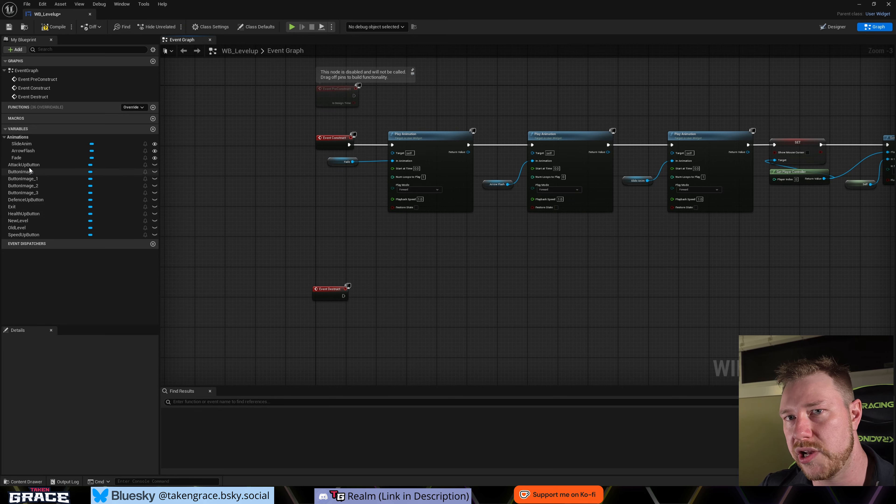
click(55, 164)
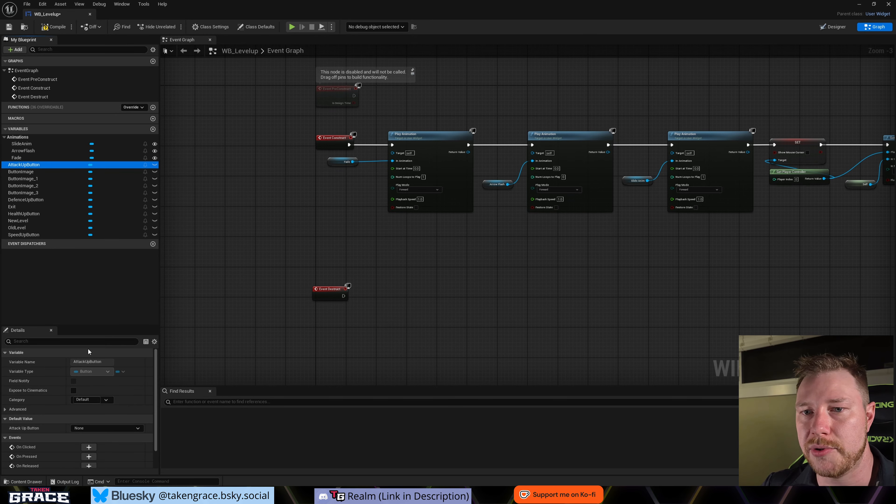
scroll(53, 381, down, 3)
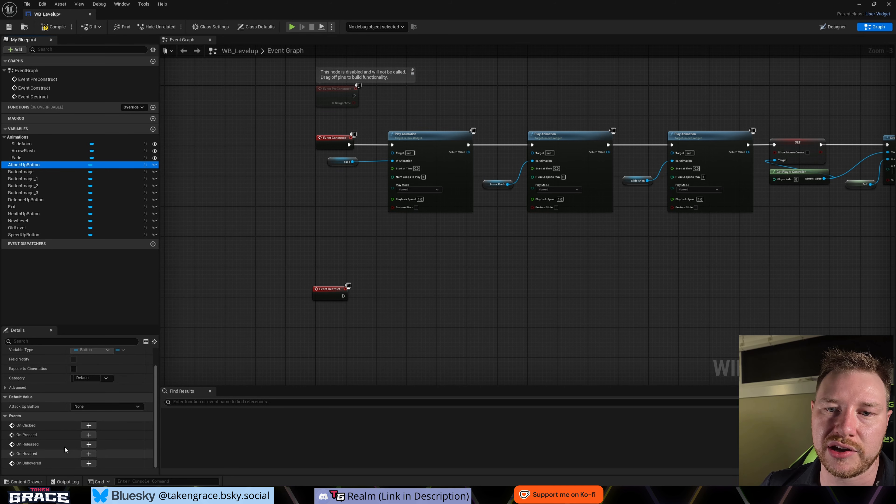
click(91, 425)
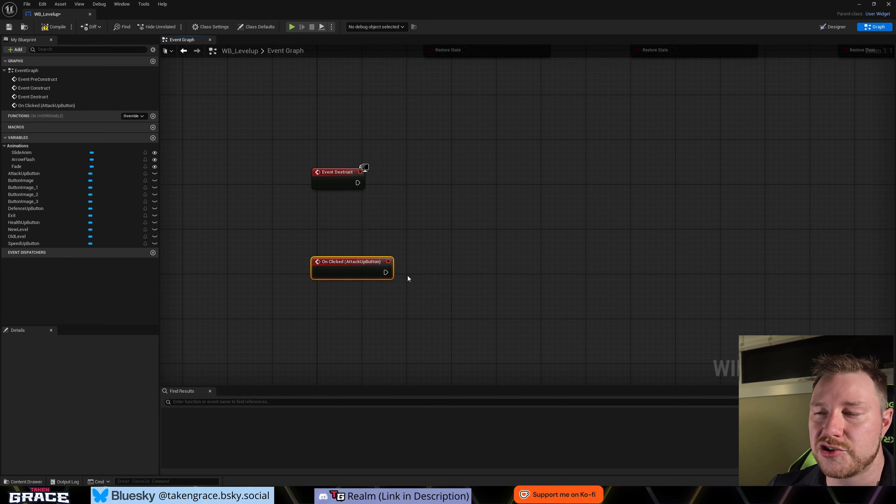
- Wrap the On Clicked (AttackUpButton) event in a comment reading "Add Logic to Attack Up Button" and widen it so the title fits one line
scroll(430, 296, down, 1)
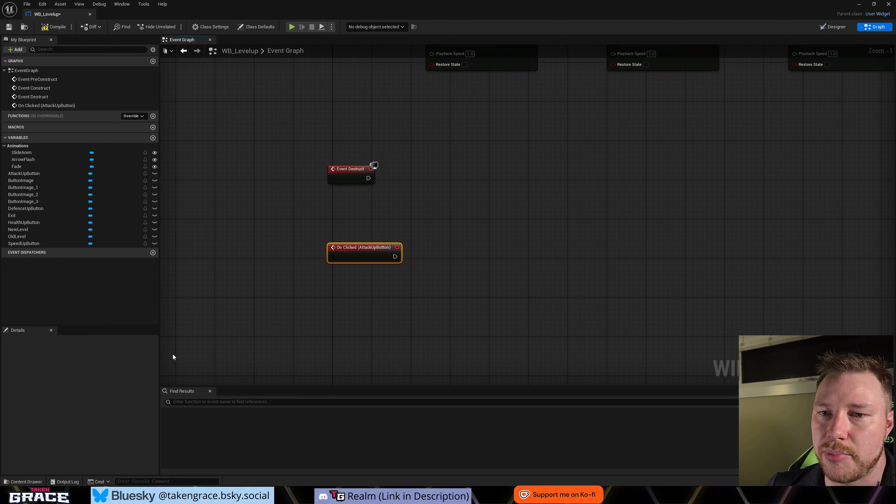
right_drag(304, 241, 249, 251)
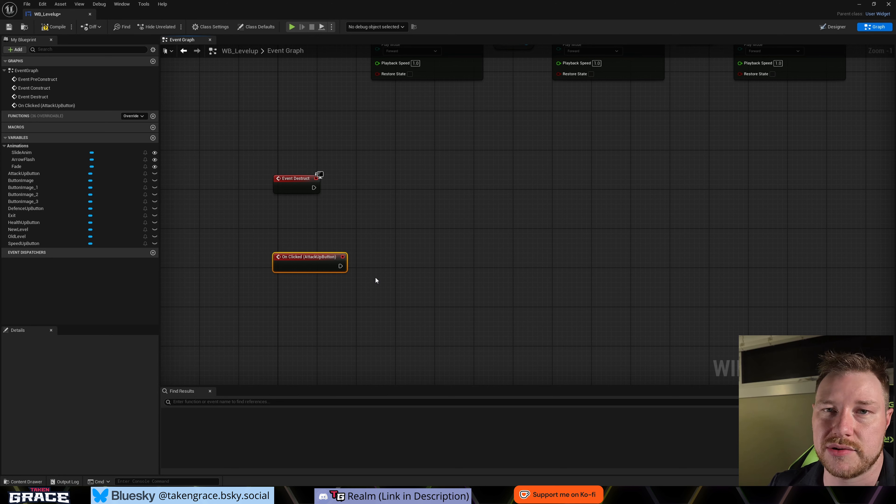
scroll(302, 277, down, 2)
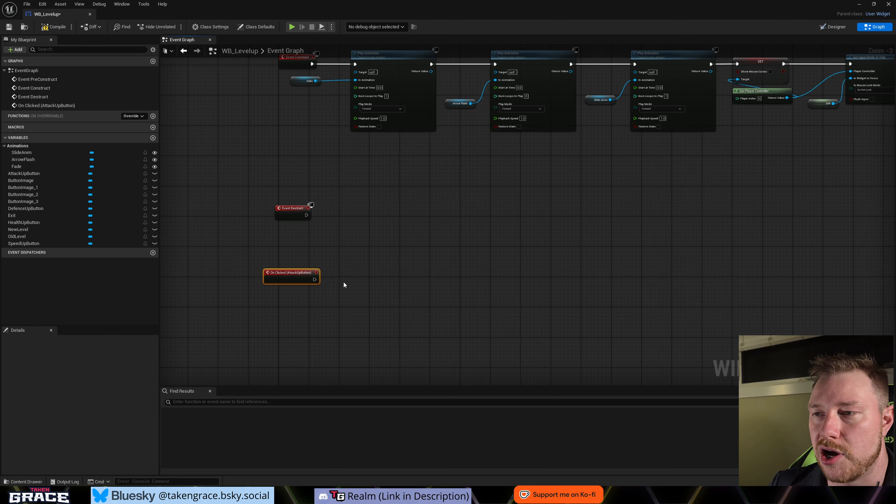
text(c)
text(AS)
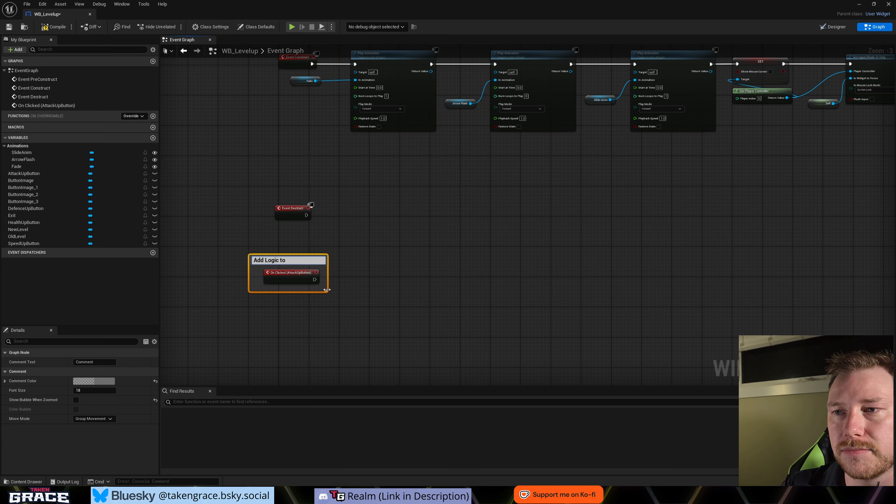
text(Button)
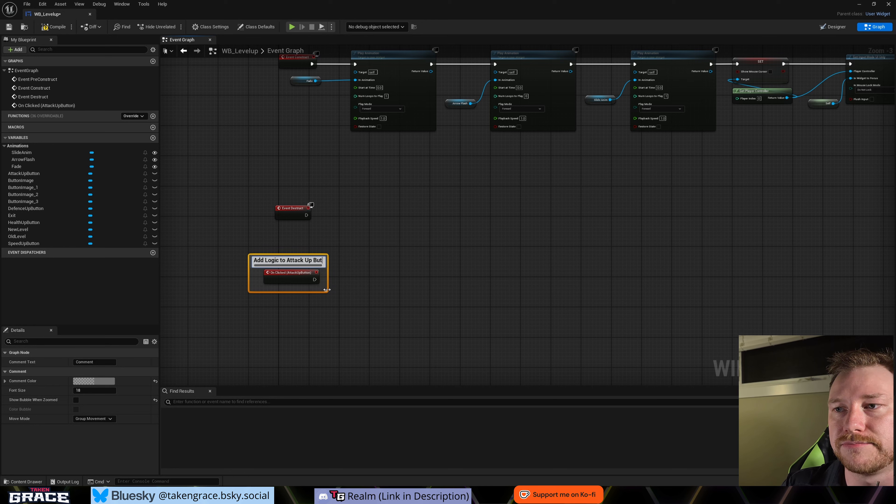
key(Return)
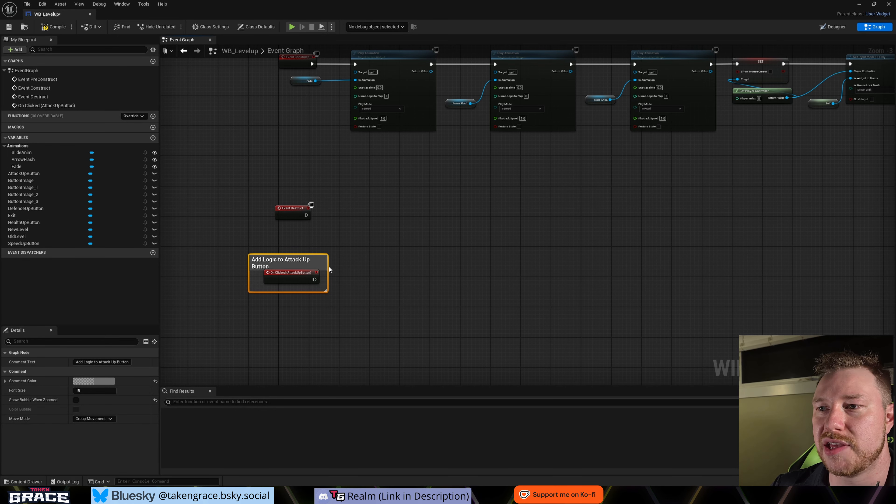
drag(328, 266, 389, 267)
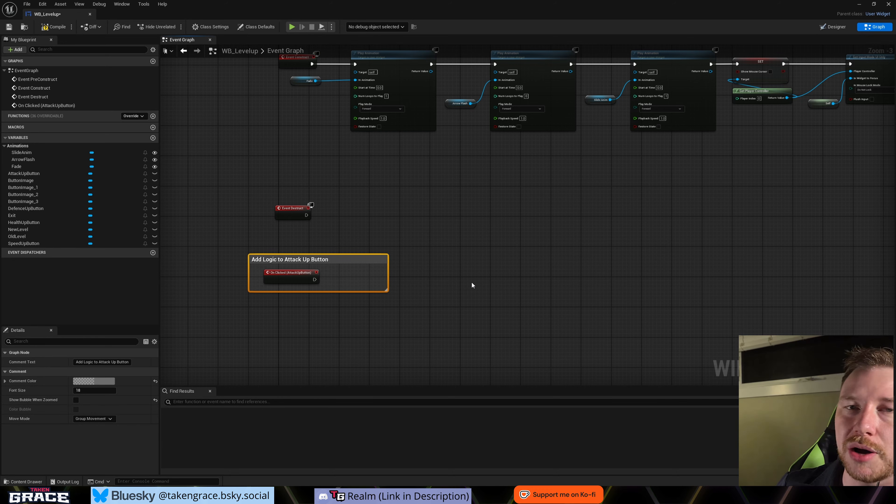
- Create a custom event named "Close Widget" and move it to open space beside the Attack Up Button comment
right_click(430, 220)
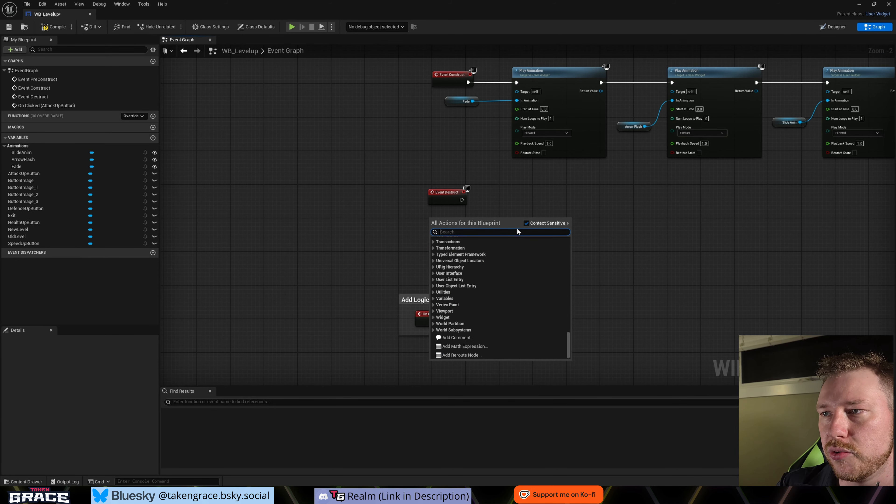
text(Custom)
key(Return)
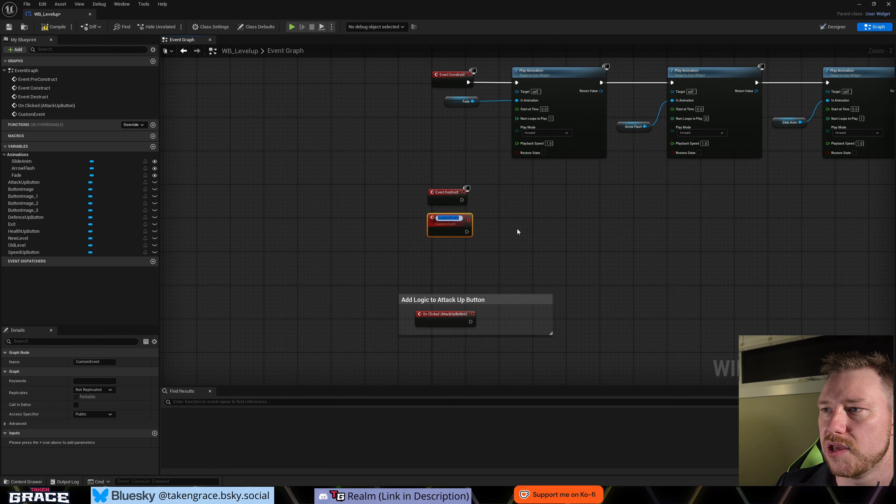
text(Close)
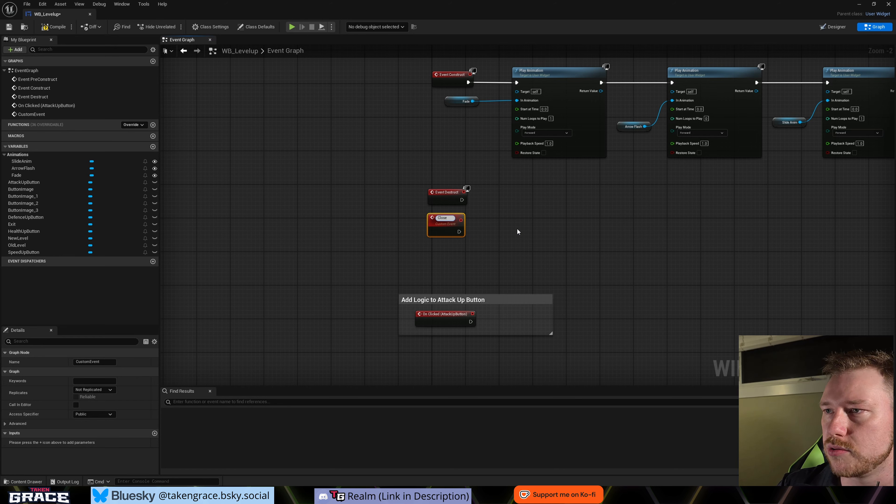
text( Widget)
key(Return)
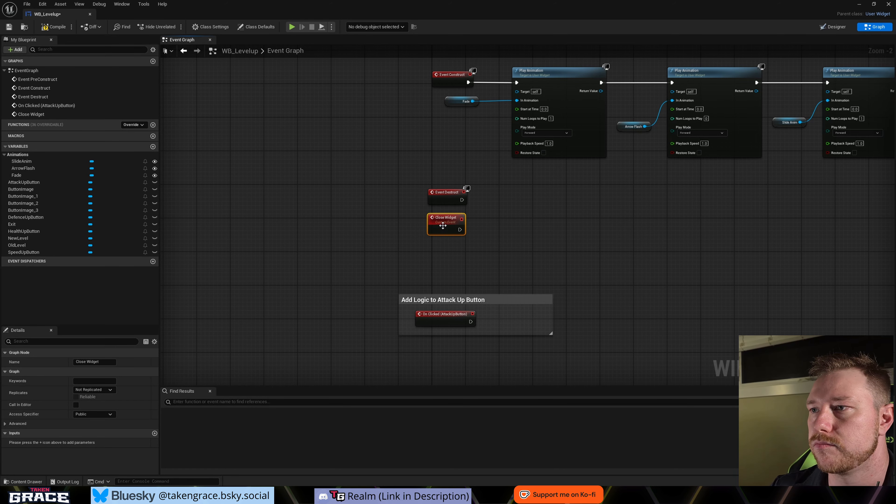
drag(442, 226, 472, 251)
right_drag(527, 274, 390, 246)
drag(334, 226, 464, 252)
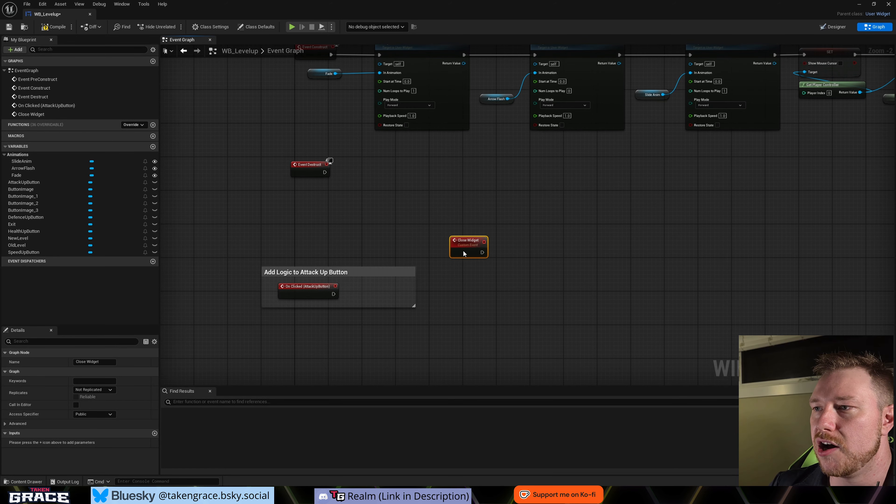
- Duplicate the construct chain's mouse cursor, player controller, input mode, Self and Set Game Paused nodes, and connect the copies to the Close Widget event
scroll(507, 248, down, 2)
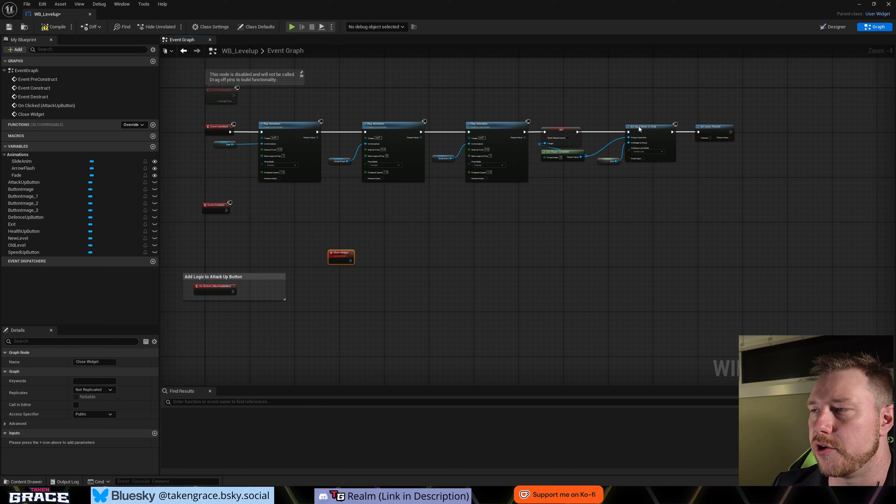
drag(540, 104, 738, 200)
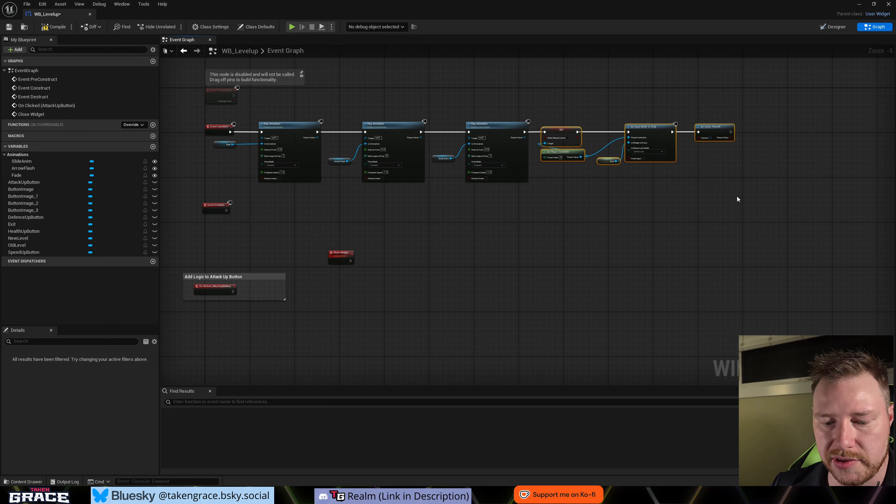
key(ctrl+c)
key(ctrl+v)
drag(412, 257, 460, 257)
scroll(442, 241, up, 2)
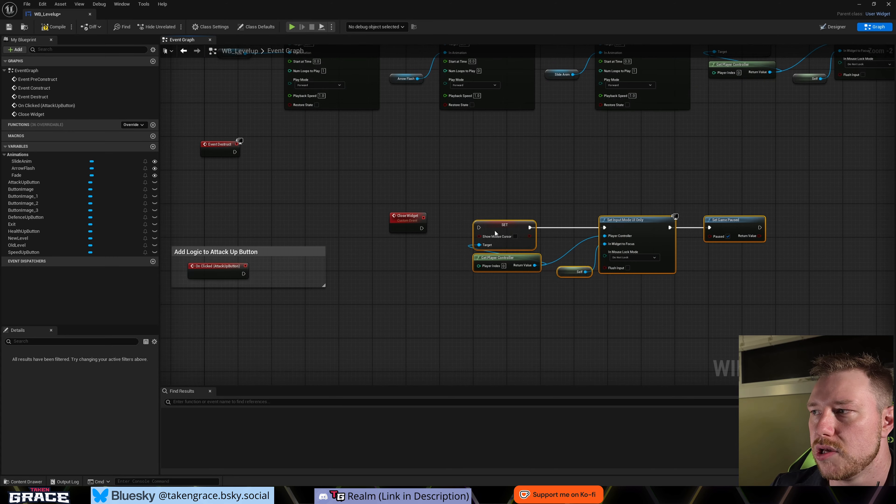
drag(422, 228, 463, 228)
- Enable Show Mouse Cursor on the original Set node in the Event Construct chain
right_drag(486, 241, 325, 356)
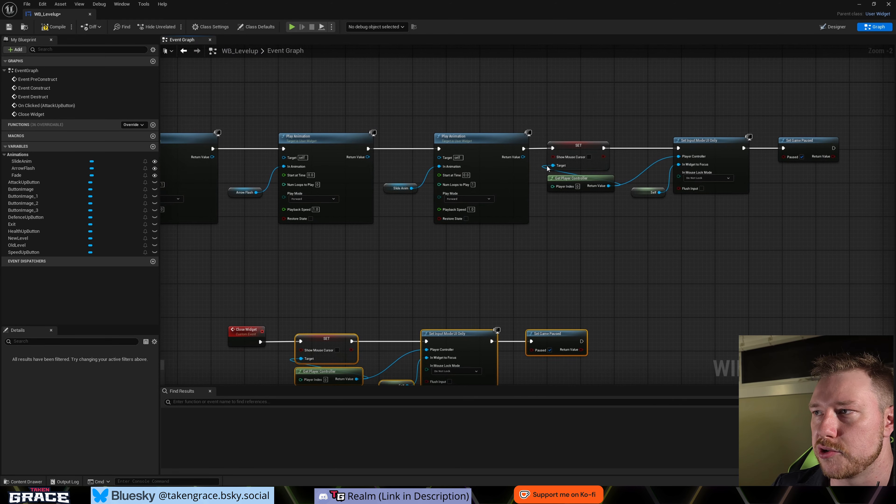
click(590, 157)
right_drag(539, 360, 603, 292)
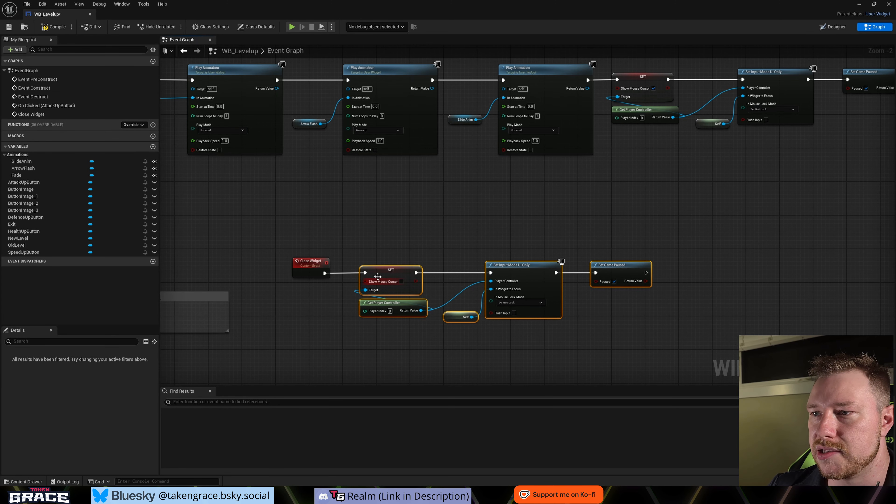
- Replace the copied Set Input Mode UI Only and Self nodes with a Set Input Mode Game Only node, wired to the player controller and the copied Set node
click(519, 294)
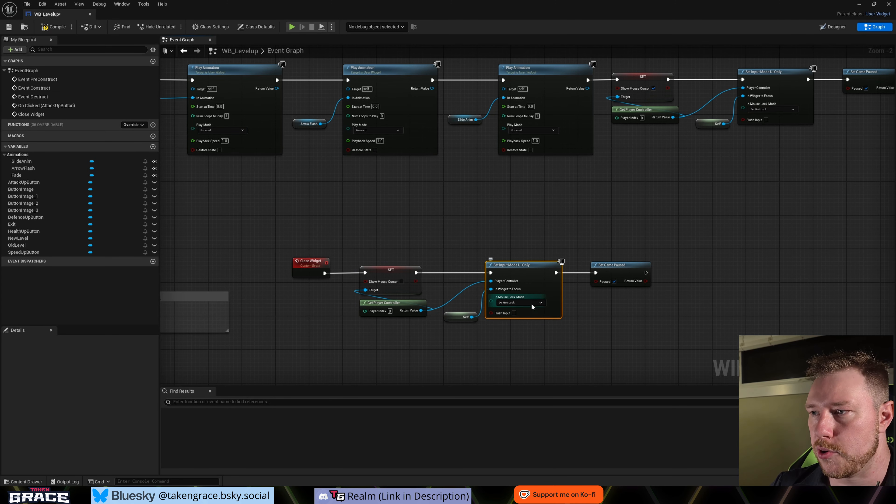
key(Delete)
drag(421, 310, 450, 277)
text(set in)
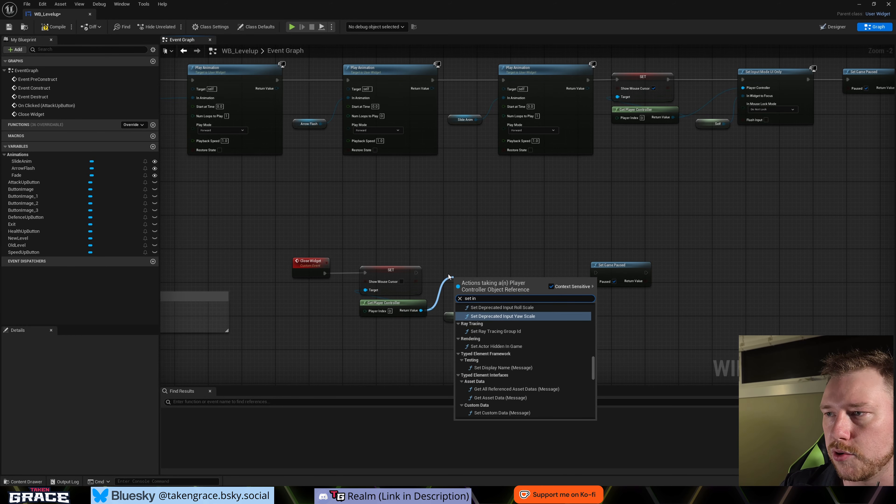
text(pu)
key(Up)
key(Up)
key(Up)
key(Up)
key(Return)
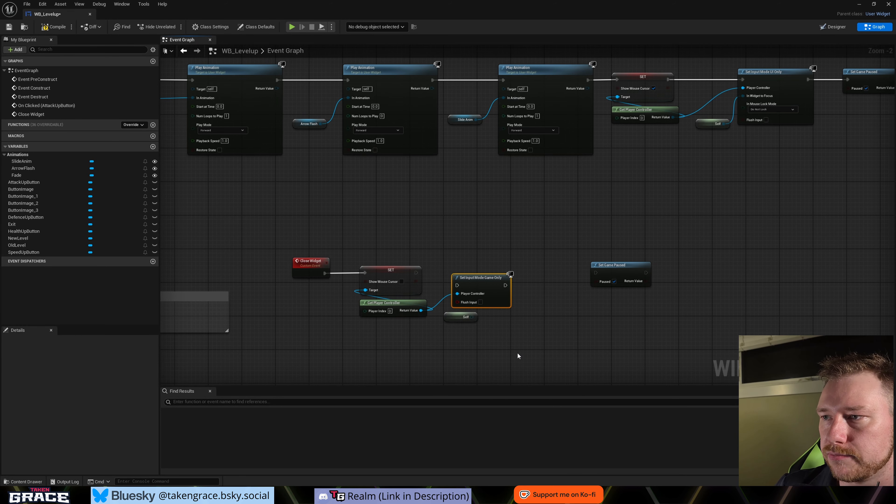
click(414, 274)
drag(416, 274, 466, 272)
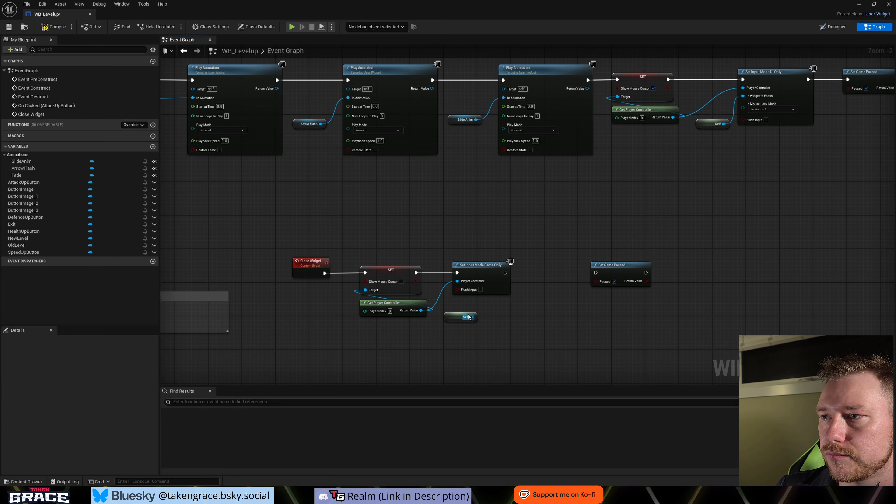
click(456, 316)
key(Delete)
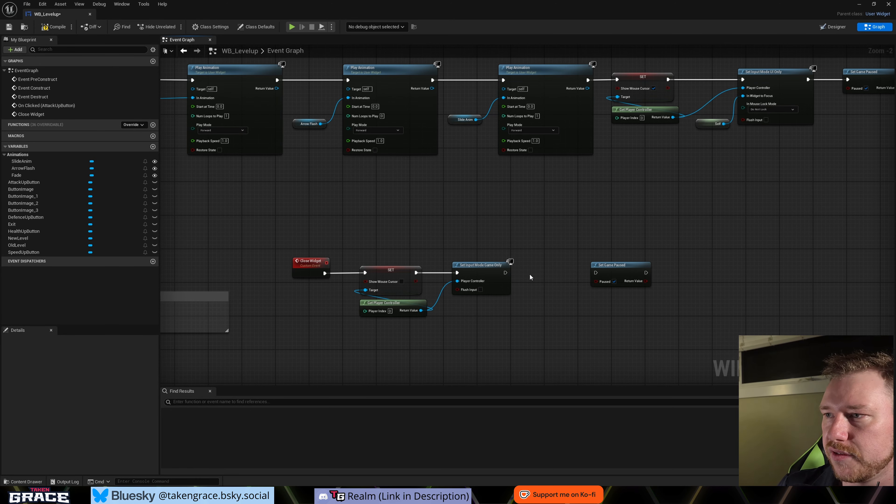
- Chain the copied Set Game Paused node after Set Input Mode Game Only and turn off its Paused option
drag(505, 273, 569, 272)
click(615, 282)
click(433, 362)
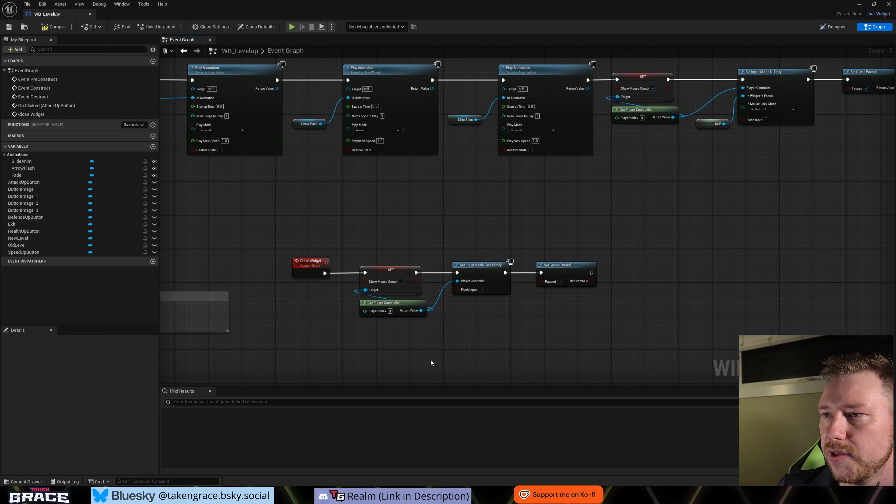
- Add a Remove from Parent node after the Close Widget chain's Set Game Paused node and align it with the row
right_drag(403, 365, 444, 354)
right_drag(382, 354, 366, 334)
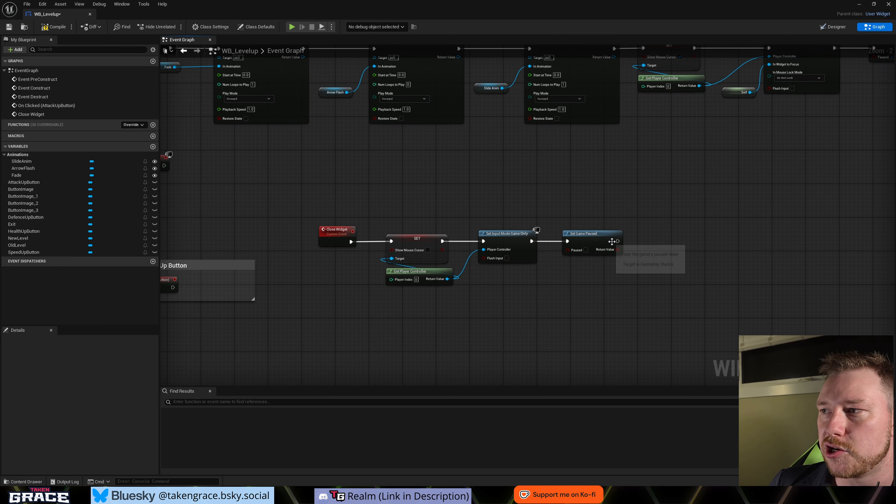
right_drag(620, 245, 541, 247)
drag(539, 243, 580, 247)
text(remove)
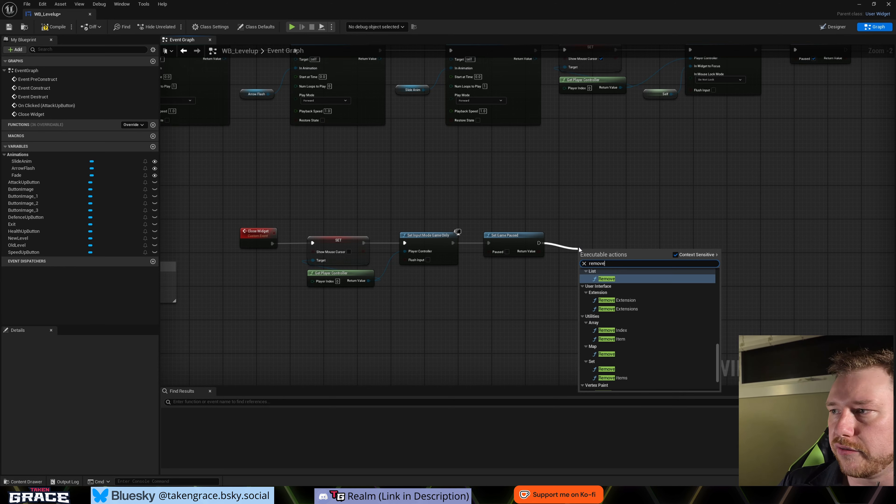
text( from)
key(Return)
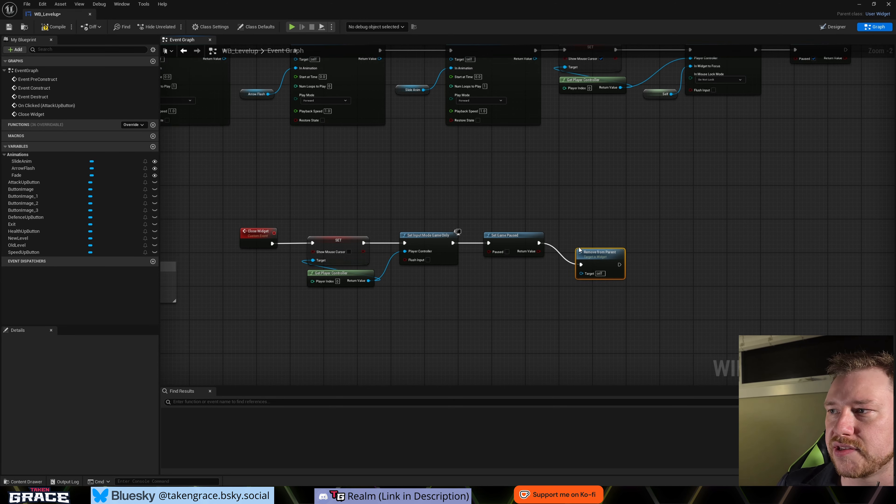
drag(600, 257, 601, 240)
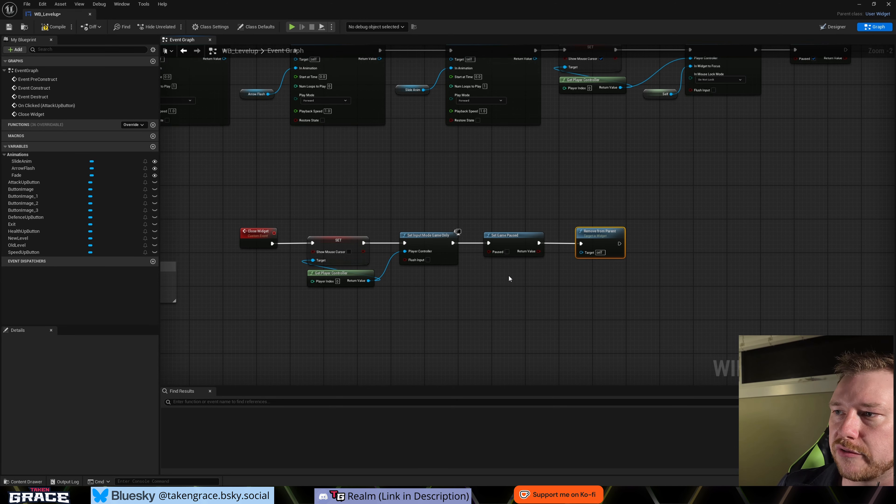
- Add a Fade reference driving a Play Animation with Finished event node and run that node from Event Destruct
scroll(509, 274, down, 1)
right_drag(476, 307, 503, 308)
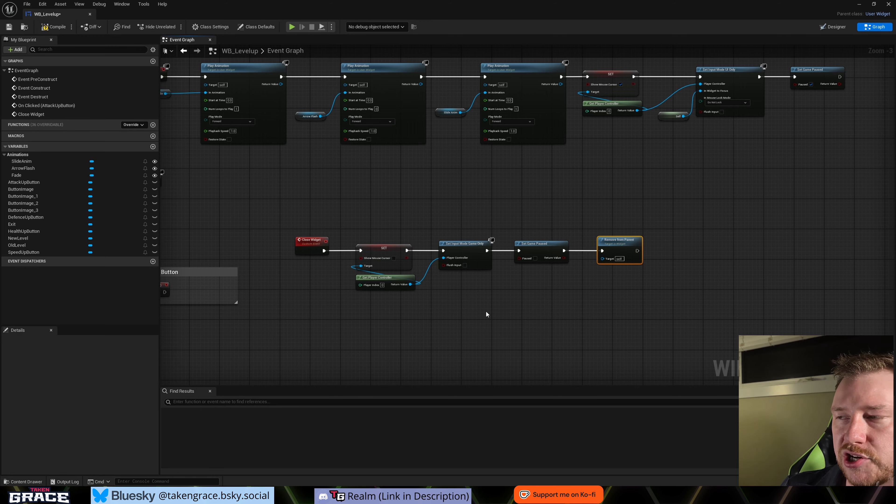
right_drag(413, 338, 478, 334)
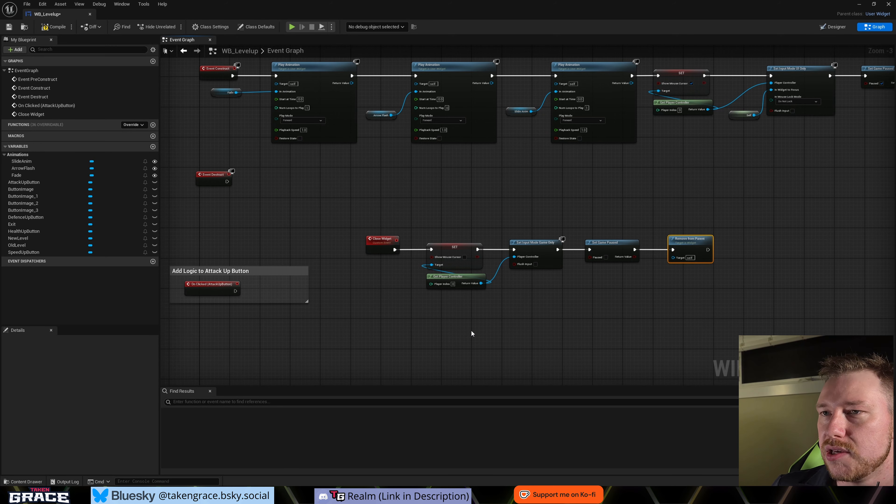
right_drag(418, 336, 506, 343)
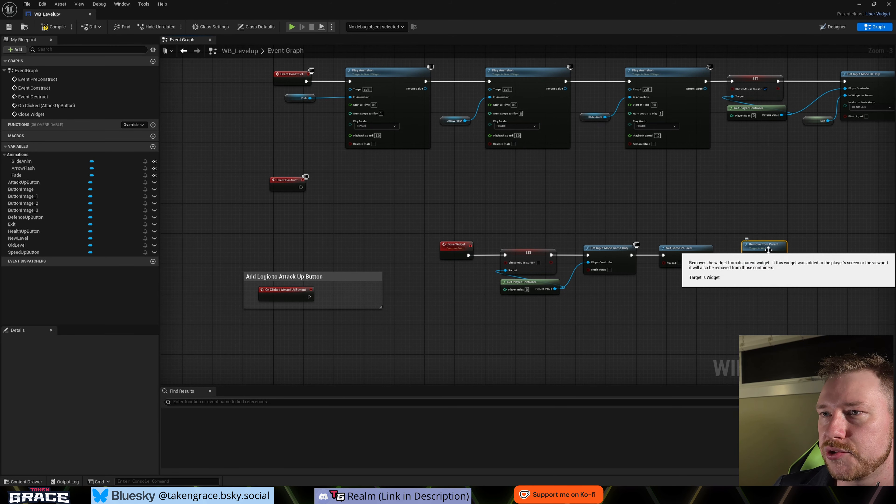
drag(271, 172, 281, 225)
scroll(296, 201, up, 2)
click(41, 162)
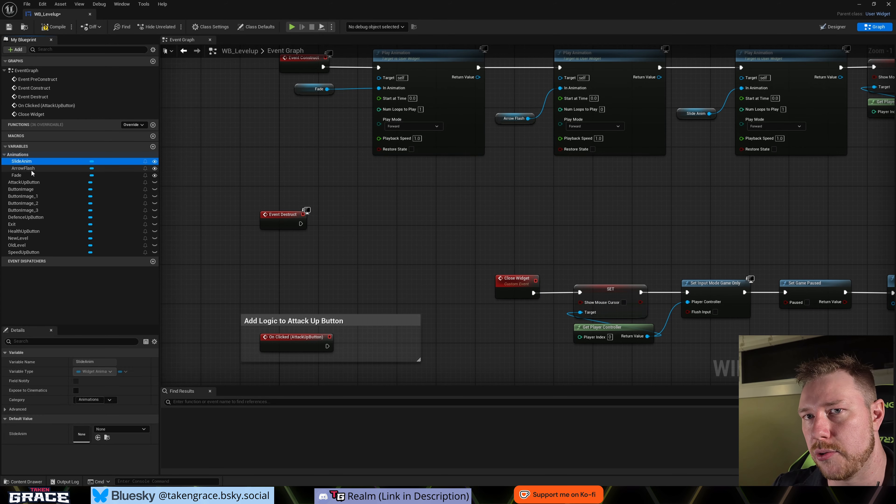
drag(17, 175, 335, 229)
text(play)
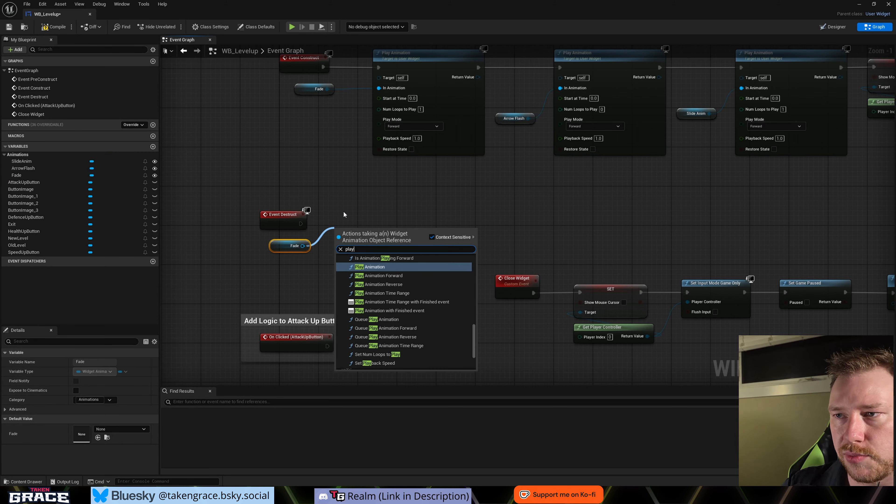
click(388, 311)
drag(284, 216, 284, 217)
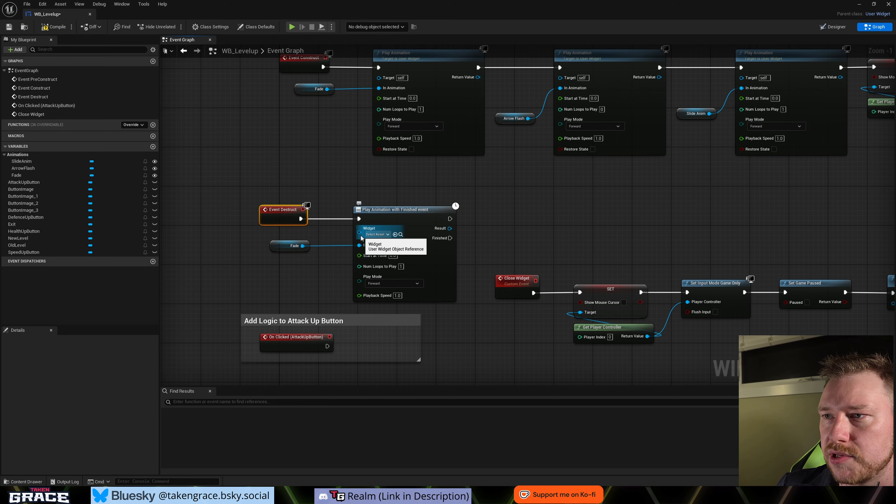
- Connect a Self reference to the Widget input of Play Animation with Finished event and stack the Self and Fade nodes neatly
drag(359, 233, 353, 235)
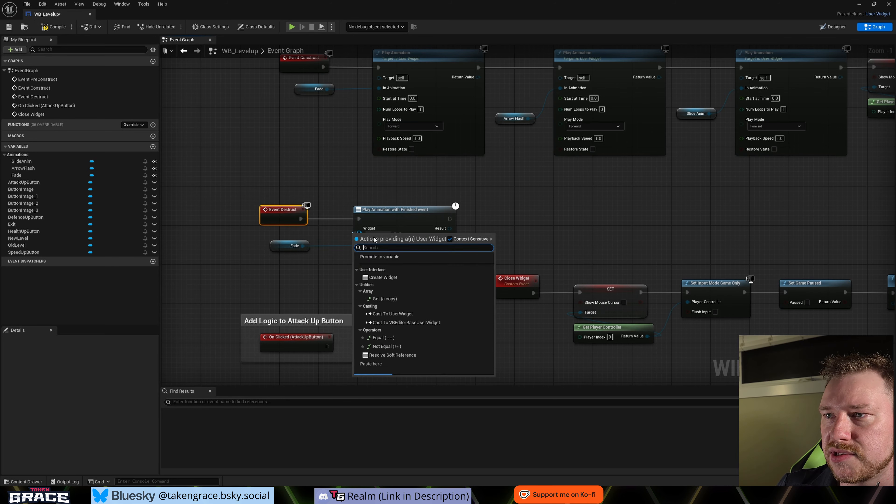
click(330, 245)
right_drag(339, 146, 340, 181)
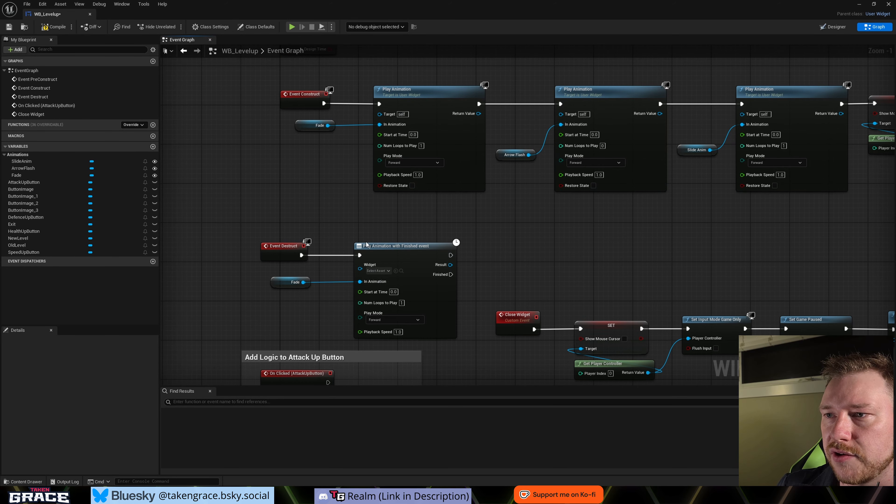
drag(359, 272, 267, 297)
text(self)
key(Return)
ctrl+click(284, 287)
click(291, 326)
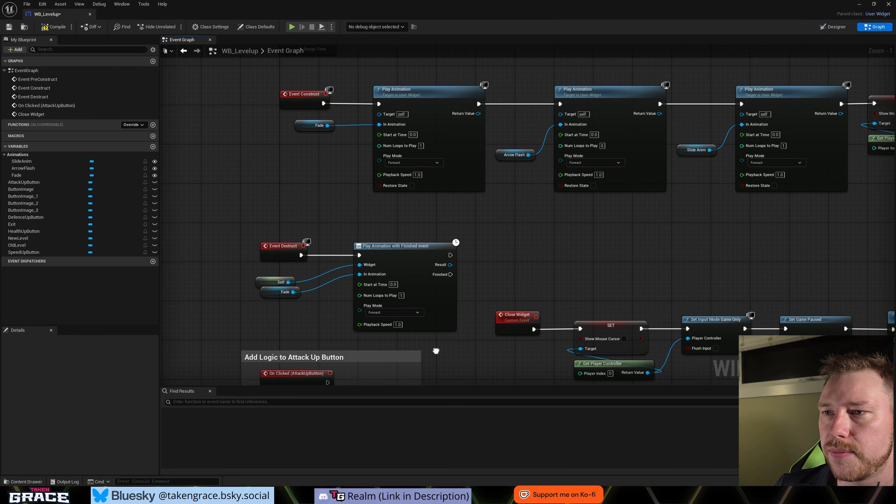
- Set the Play Mode of the Event Destruct chain's Play Animation with Finished event node to Reverse
right_drag(436, 352, 407, 349)
click(344, 307)
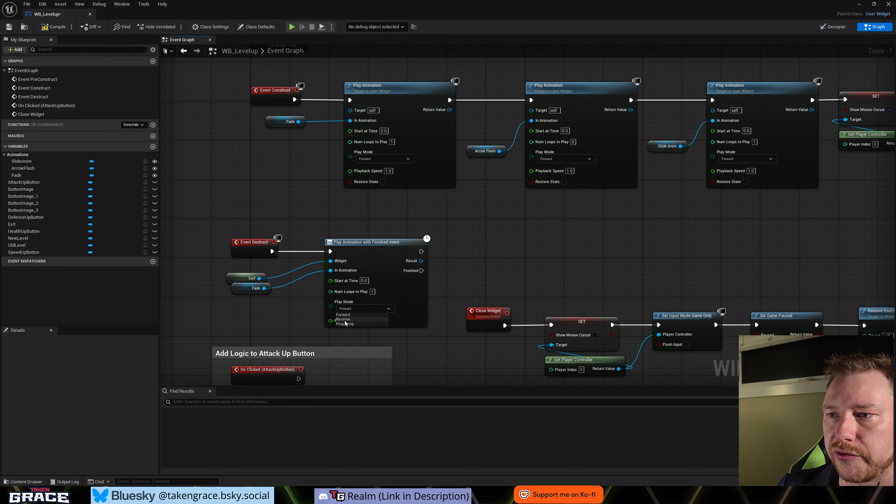
click(345, 320)
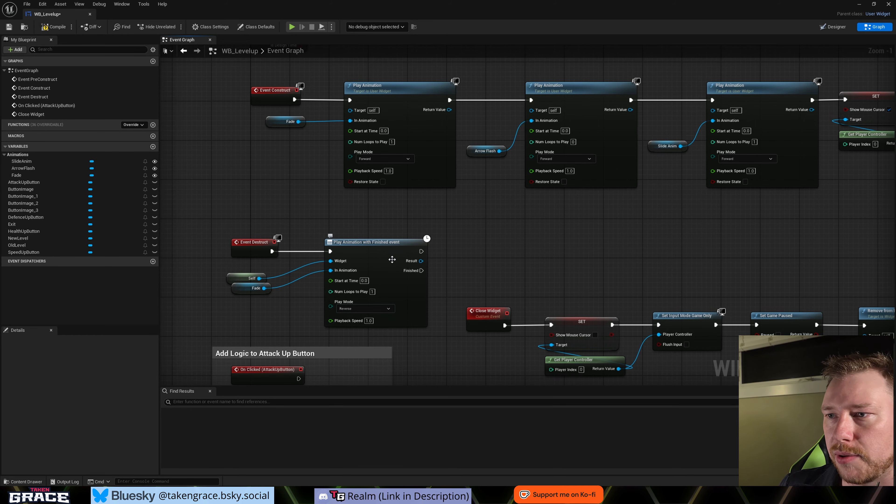
- Detach Remove from Parent from the Close Widget chain and wire it to the Finished output of the Event Destruct animation node
scroll(406, 253, down, 1)
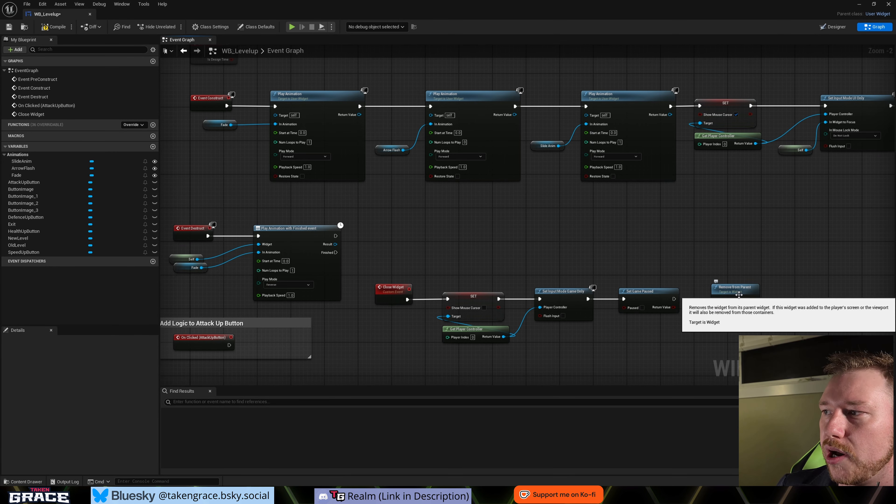
alt+click(674, 300)
drag(722, 303, 382, 259)
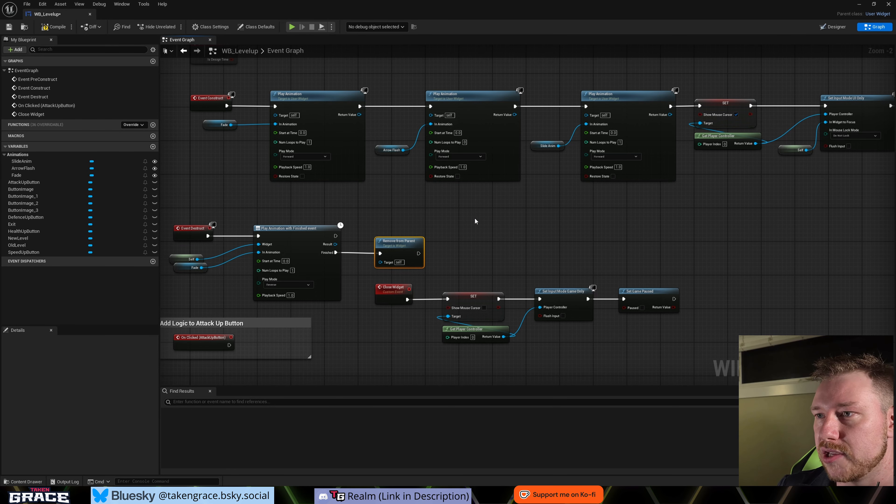
- Override the OnKeyDown function and space its entry node and Return Node widely apart
right_drag(641, 355, 611, 340)
right_drag(369, 343, 495, 338)
scroll(489, 364, down, 1)
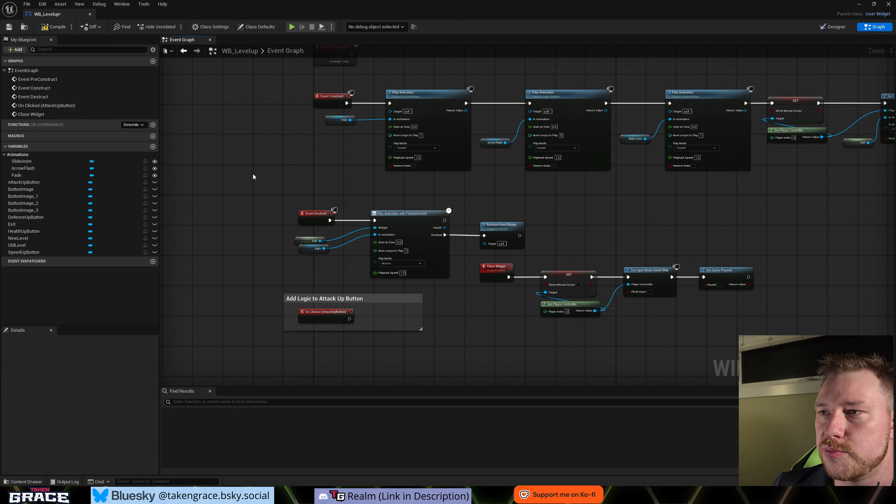
right_drag(253, 174, 297, 247)
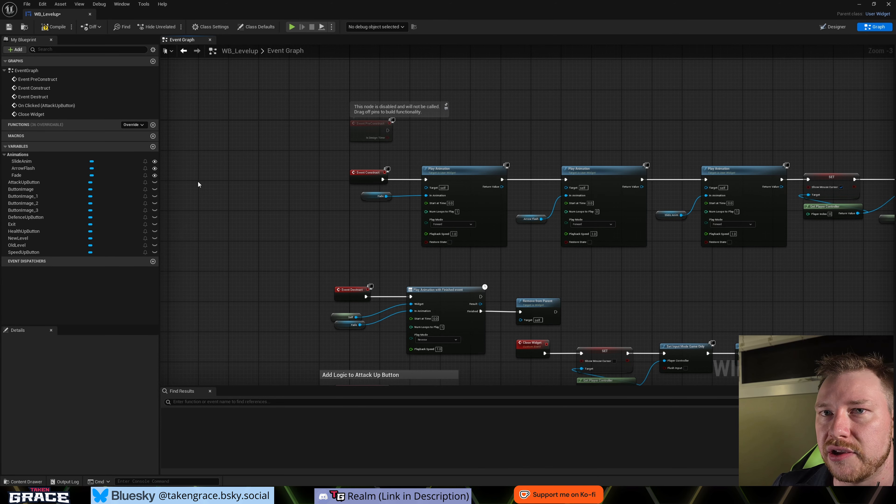
click(143, 126)
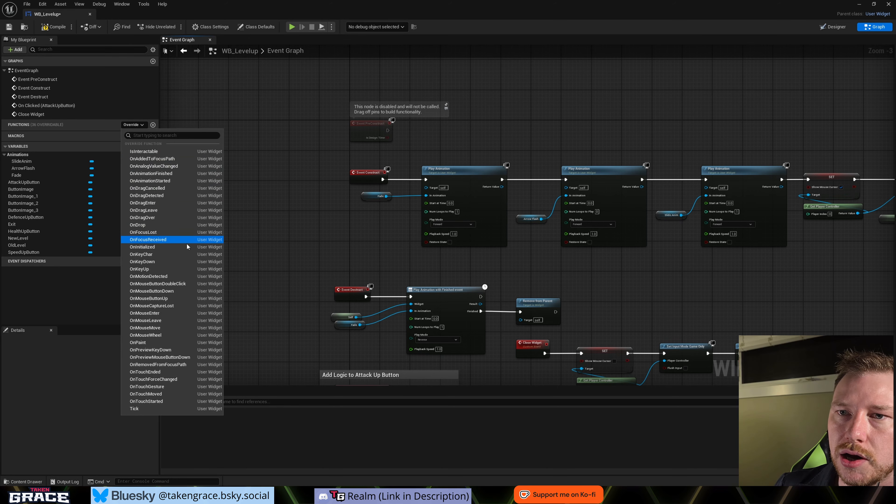
click(136, 263)
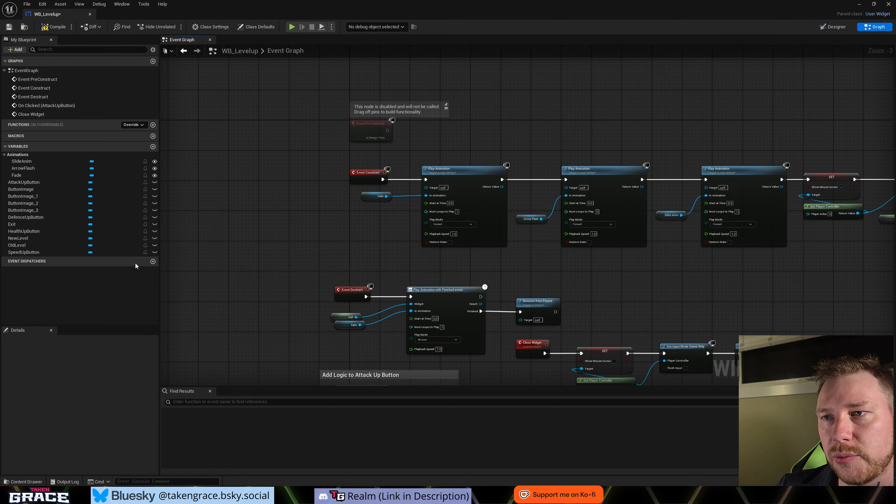
drag(473, 213, 236, 214)
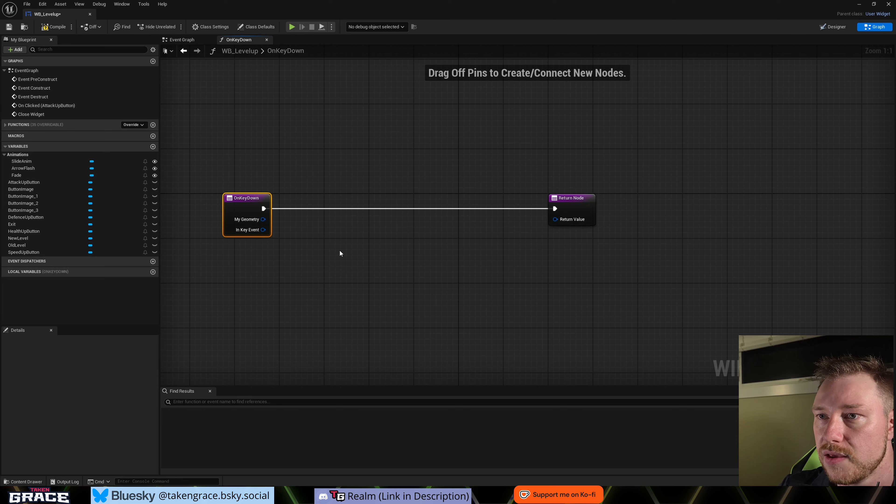
drag(588, 215, 682, 205)
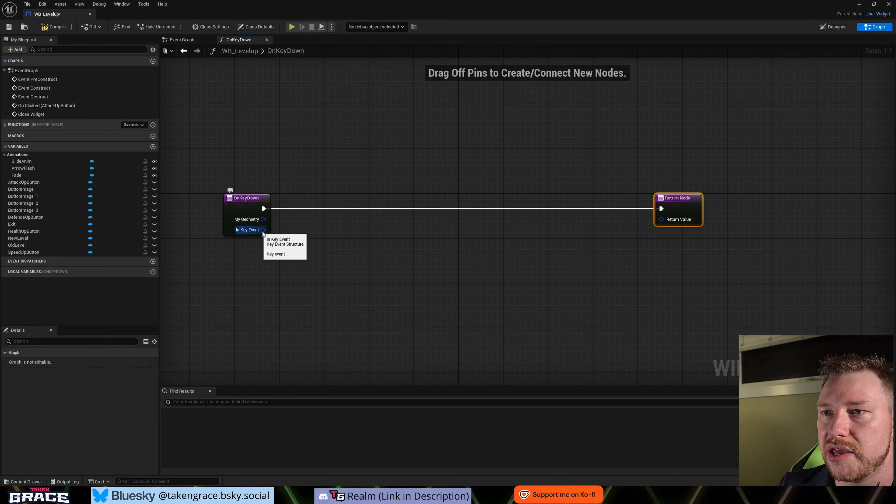
- Add a Get Key node from OnKeyDown's In Key Event and feed its return value into an Equal (==) node
drag(252, 233, 301, 249)
text(get)
key(Return)
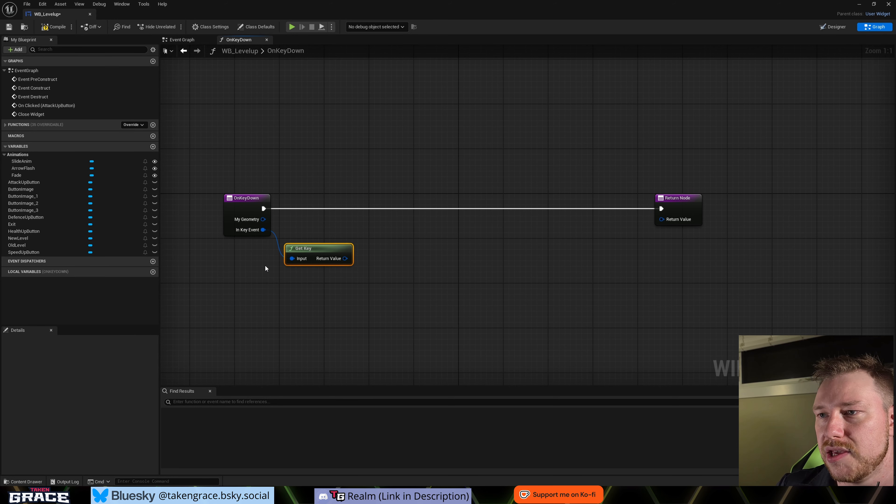
drag(346, 258, 385, 272)
text(==)
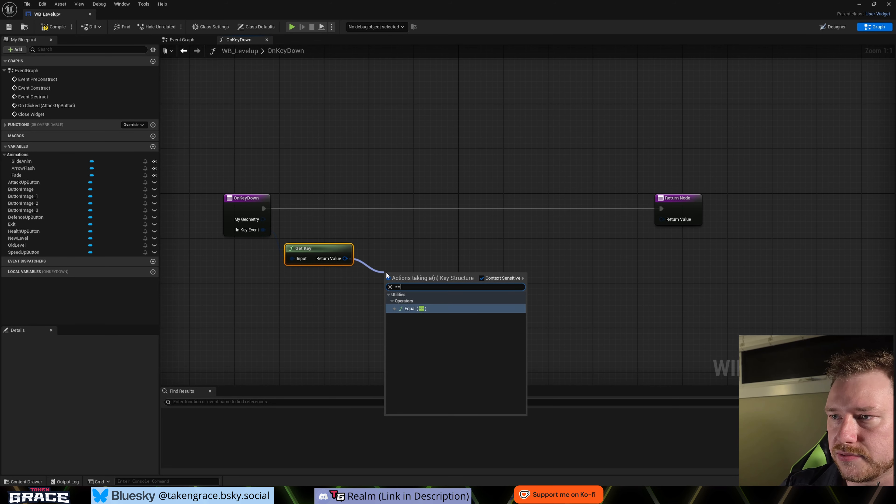
key(Return)
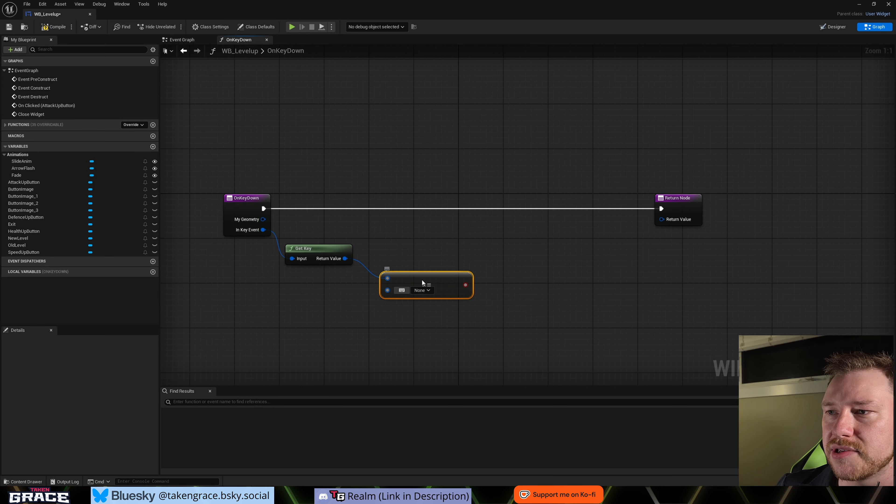
drag(422, 279, 433, 262)
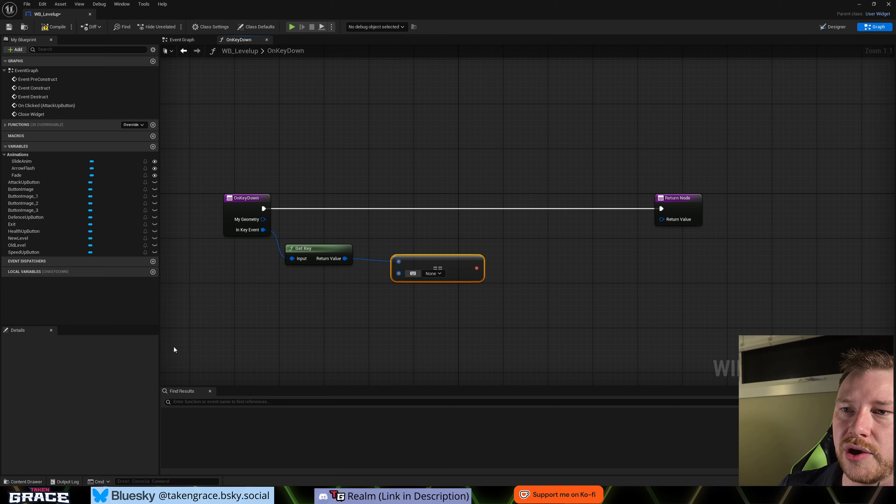
- Add an Enhanced Input Local Player Subsystem node below OnKeyDown with a Get Player Controller node as its input
right_drag(235, 307, 326, 290)
right_click(326, 290)
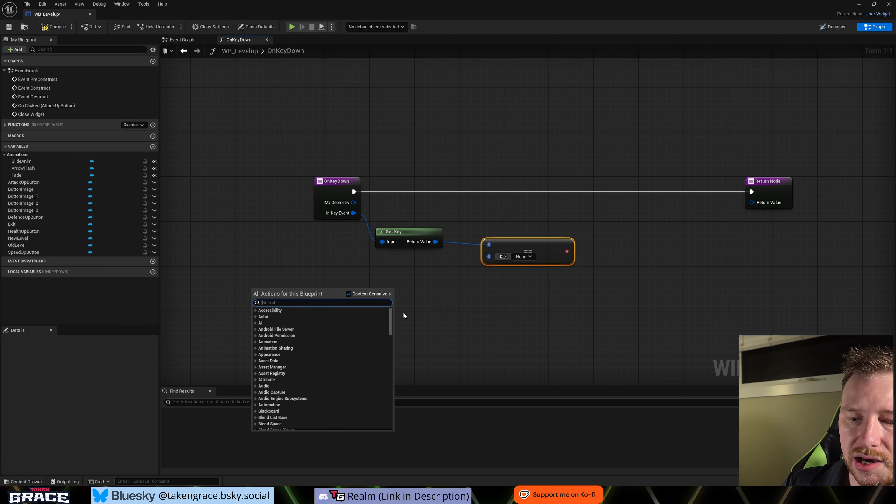
text(enhan)
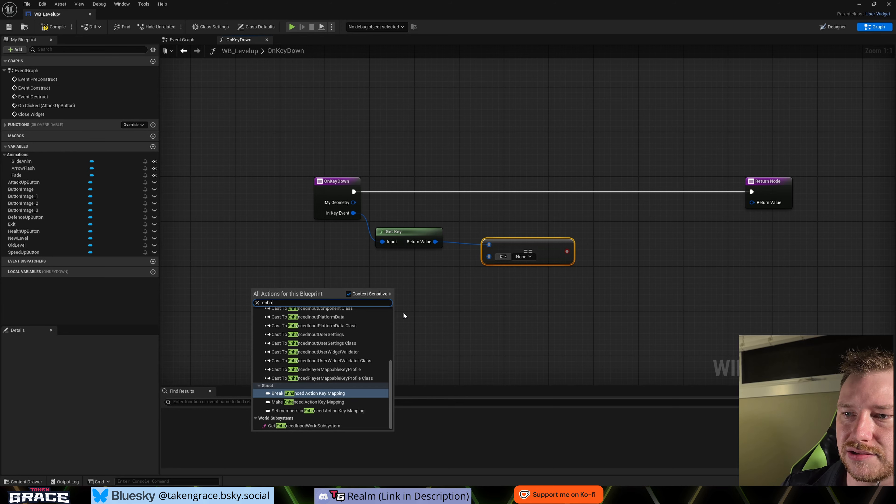
key(BackSpace)
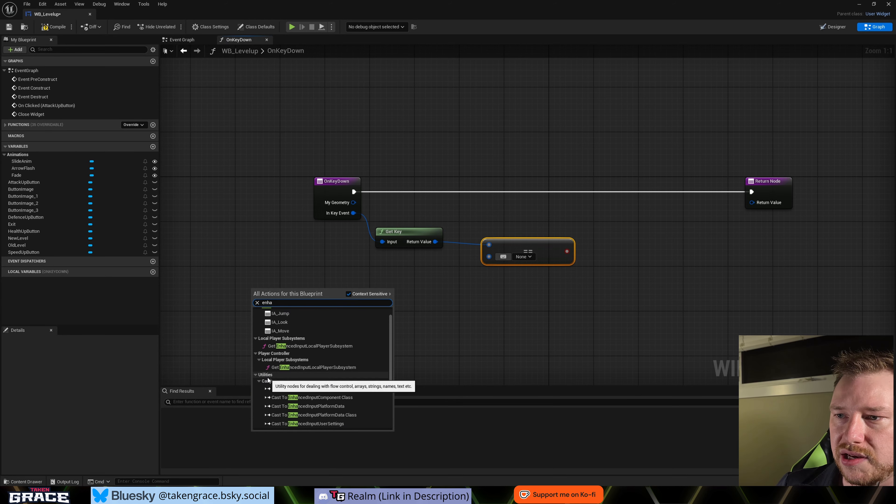
click(331, 368)
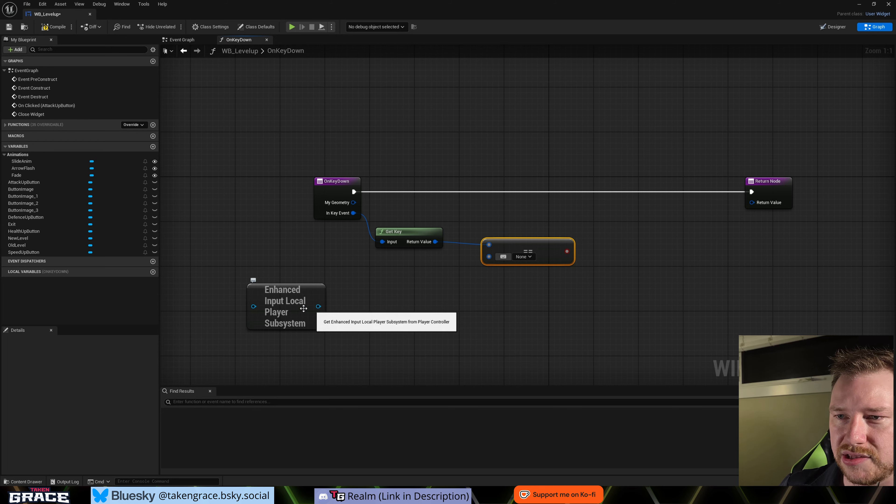
drag(254, 306, 207, 323)
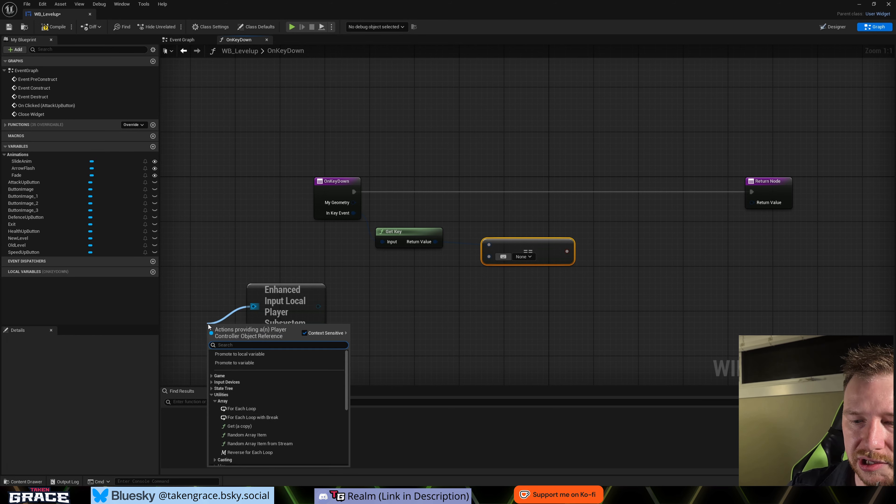
text(get player)
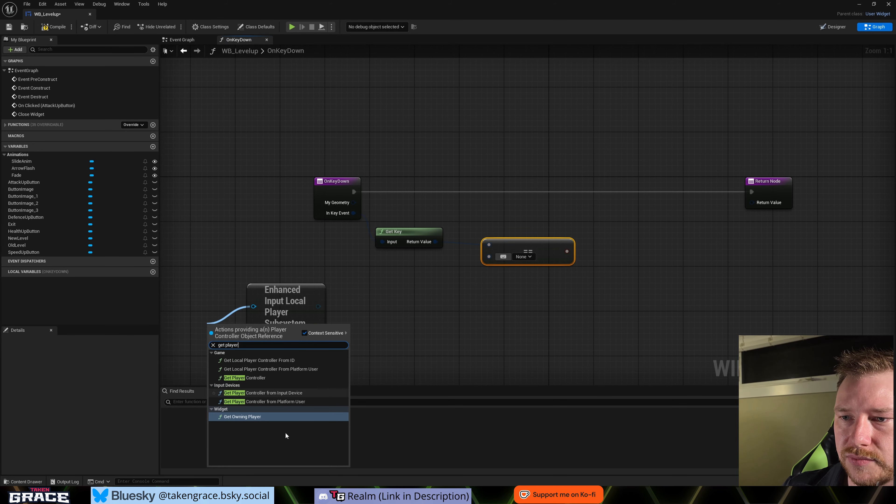
click(244, 378)
drag(239, 328, 176, 312)
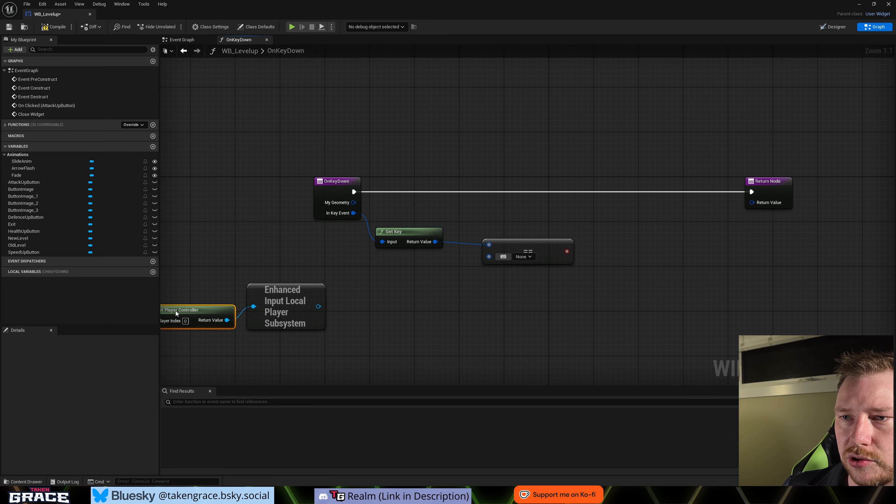
- Add a Query Keys Mapped to Action node targeting the Enhanced Input Local Player Subsystem and place it below Get Key
scroll(325, 334, down, 2)
scroll(345, 333, up, 2)
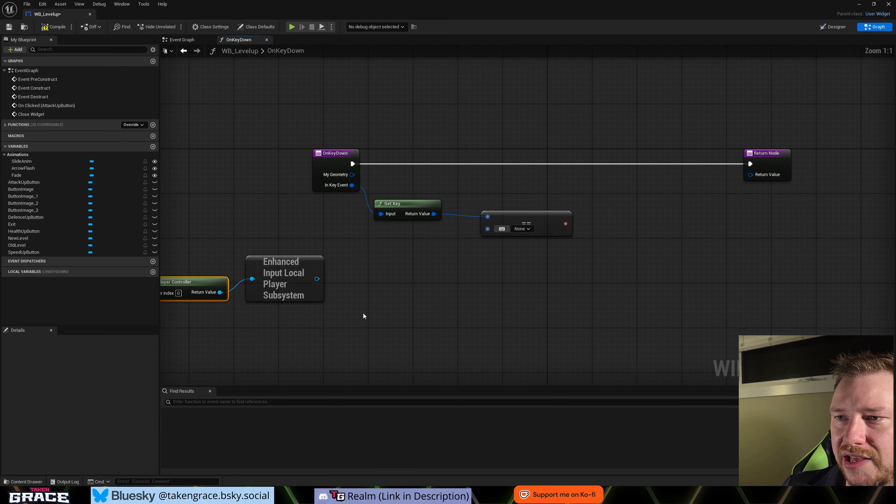
drag(317, 279, 373, 286)
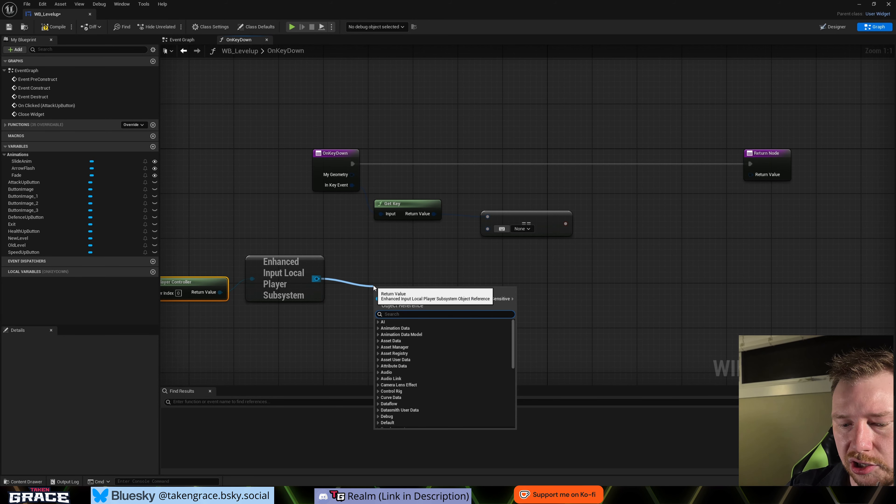
text(query)
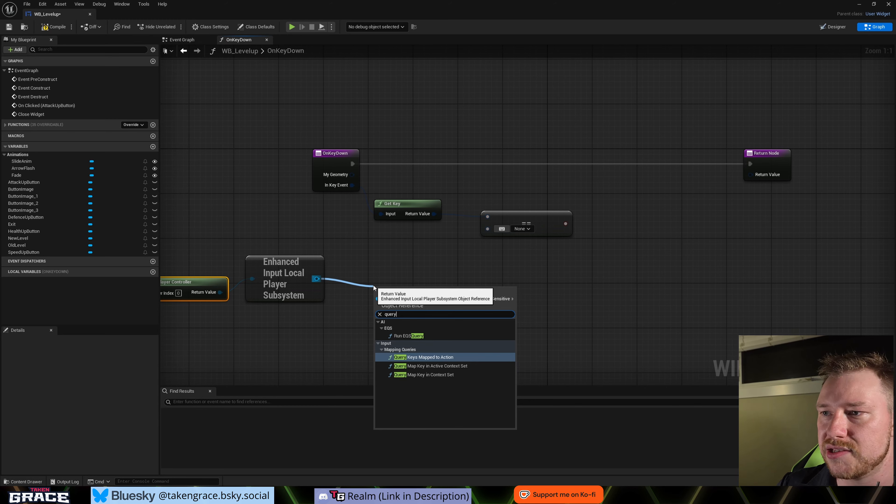
key(Return)
drag(433, 282, 444, 274)
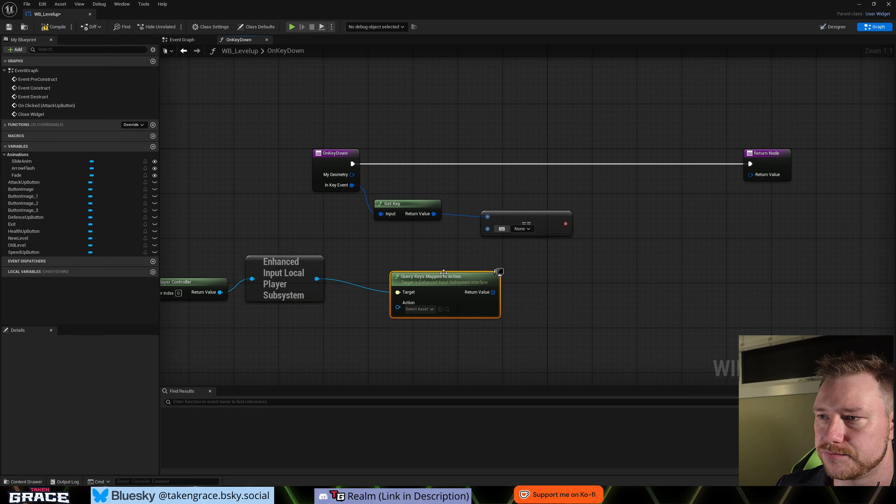
right_drag(444, 282, 480, 224)
drag(480, 224, 496, 213)
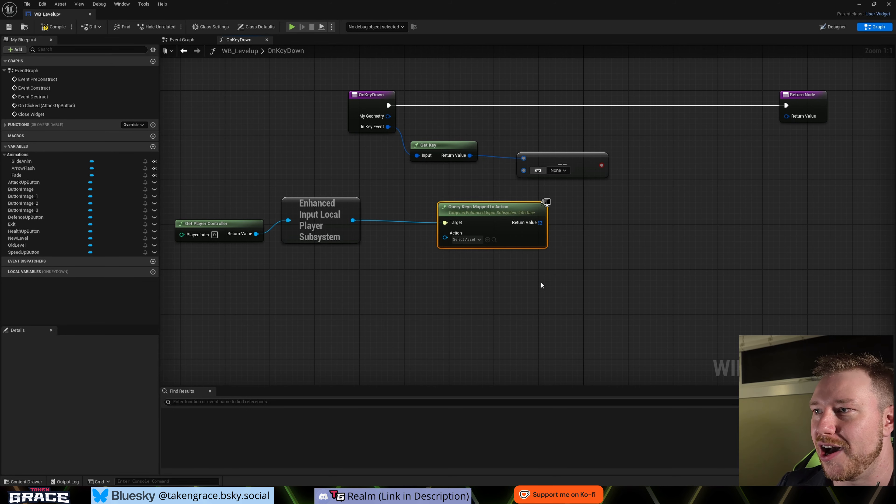
- Add a For Each Loop over the Query Keys Mapped to Action return value and run it from OnKeyDown's execution output
right_drag(540, 286, 517, 280)
drag(516, 253, 488, 126)
text(for ea)
key(Return)
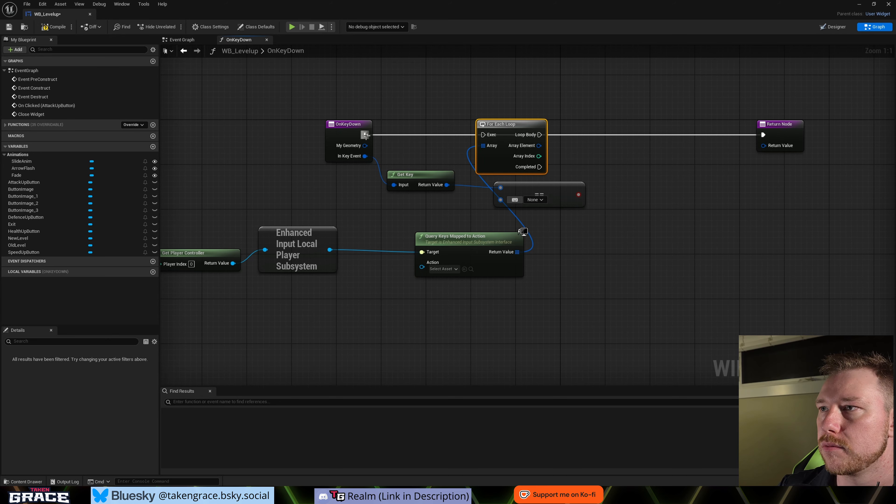
drag(365, 135, 499, 128)
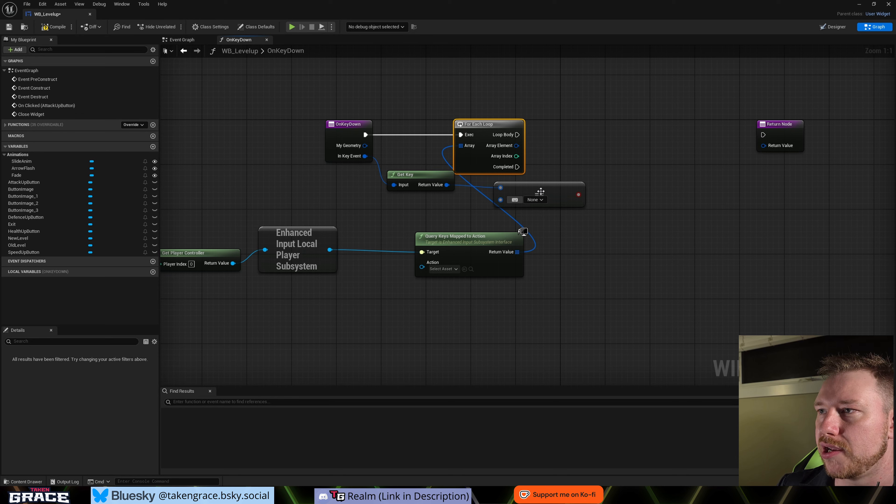
- Compare the loop's Array Element in the Equal node and run a Branch from Loop Body with that comparison as its condition
drag(539, 192, 603, 188)
drag(516, 146, 616, 169)
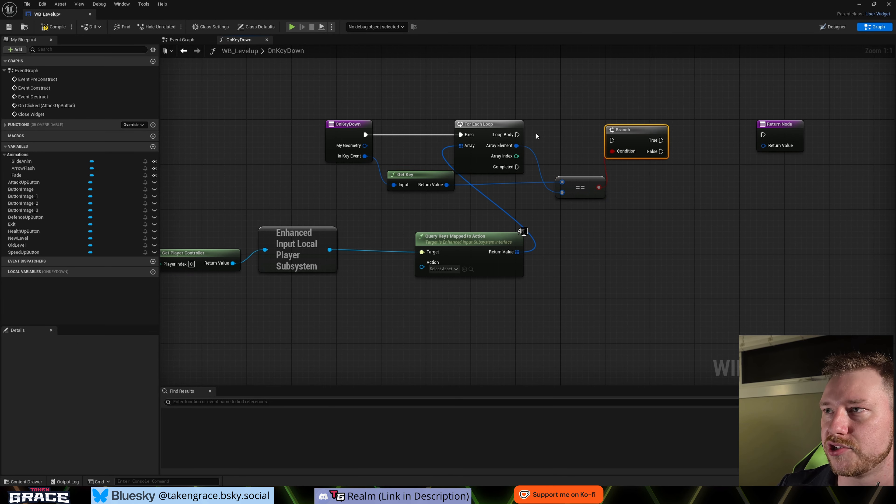
drag(518, 135, 613, 127)
- Add an array Get (a copy) node feeding the Action input of Query Keys Mapped to Action
right_drag(462, 316, 562, 295)
drag(521, 247, 476, 303)
text(get)
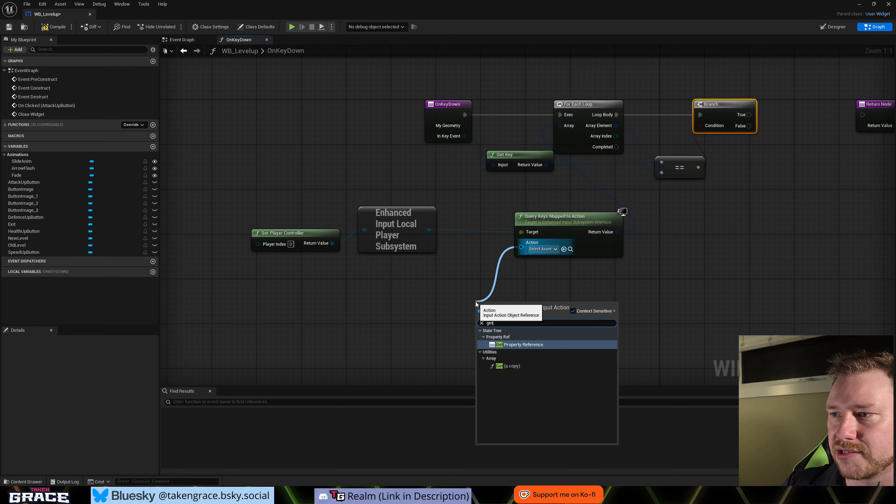
click(510, 366)
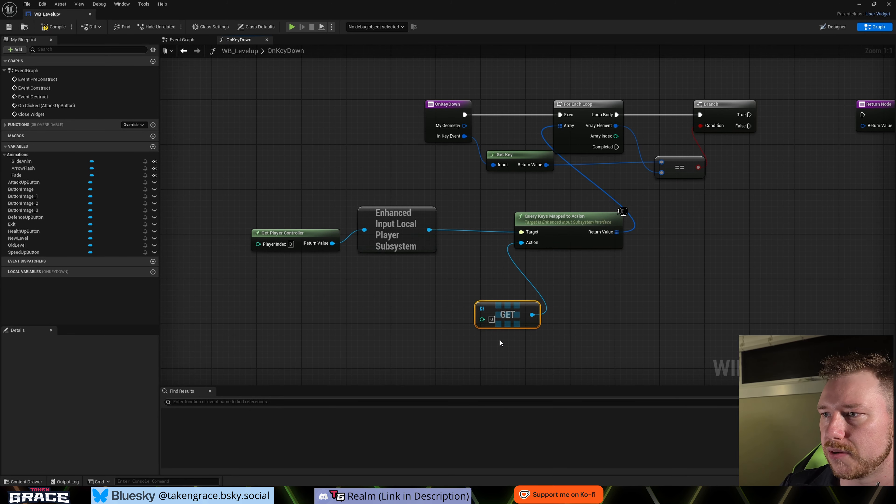
- Add a Make Array node as the Get node's array input and look through its available input actions without choosing one
right_drag(500, 345, 570, 296)
drag(558, 268, 454, 259)
text(make a)
key(Return)
click(450, 276)
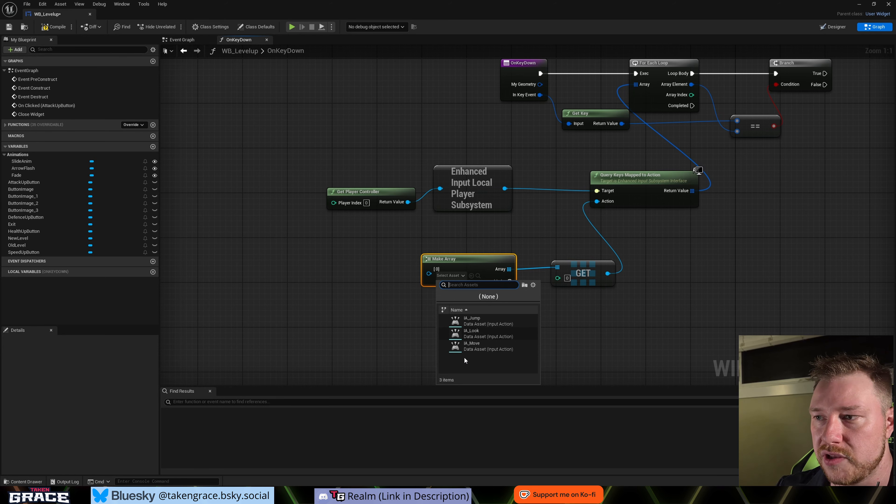
click(581, 348)
click(455, 261)
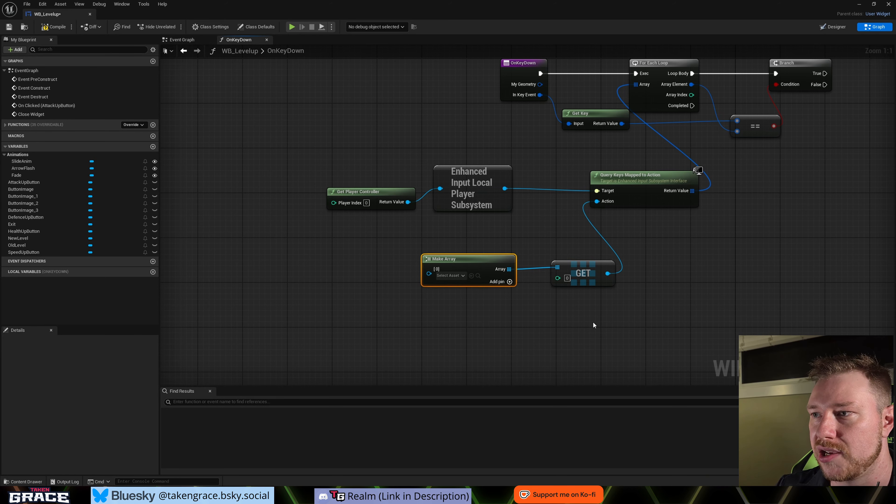
scroll(609, 324, down, 1)
right_drag(611, 323, 515, 325)
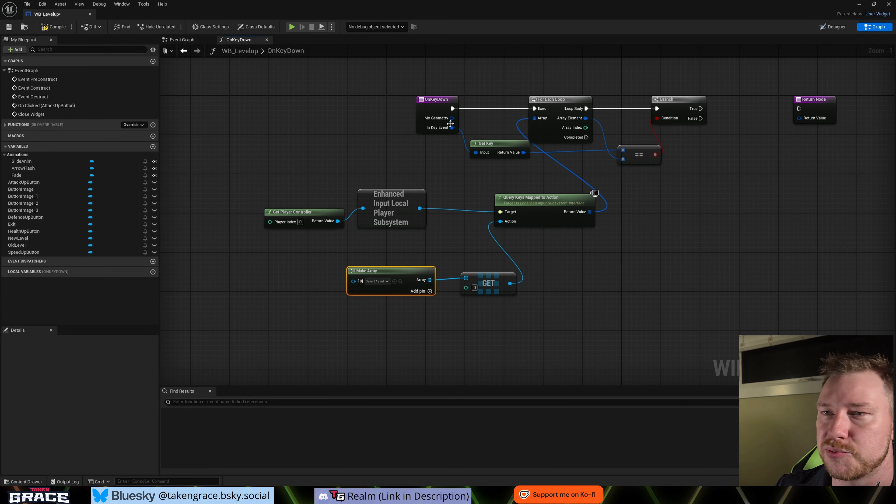
right_drag(534, 291, 474, 313)
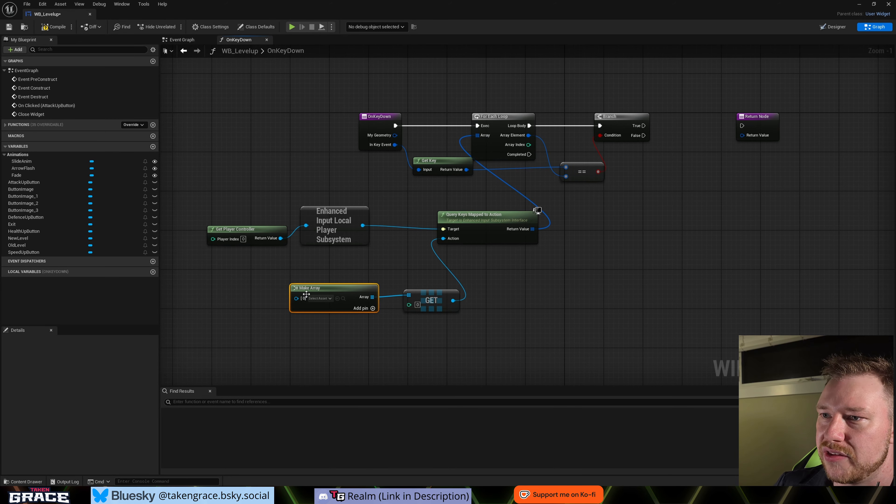
- Call Close Widget from the Branch's True output and connect it to the Return Node, spacing the nodes in line
right_drag(675, 161, 536, 192)
drag(614, 149, 642, 148)
drag(505, 157, 544, 161)
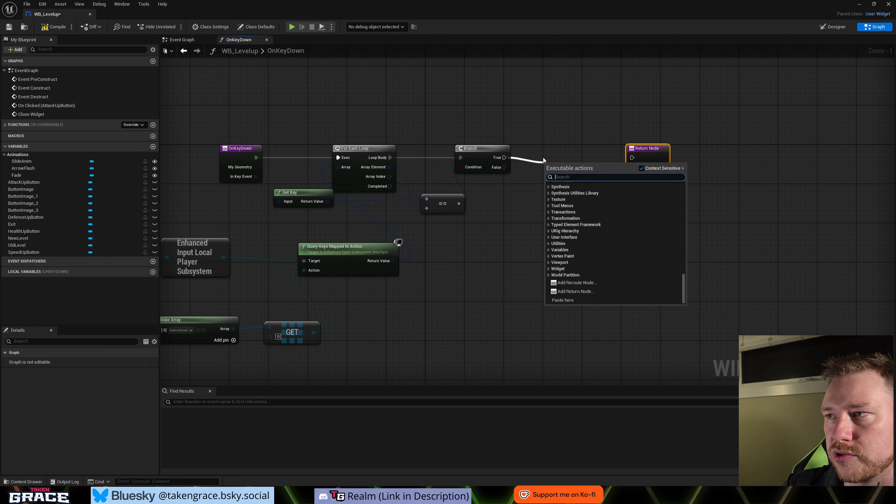
text(close)
click(574, 207)
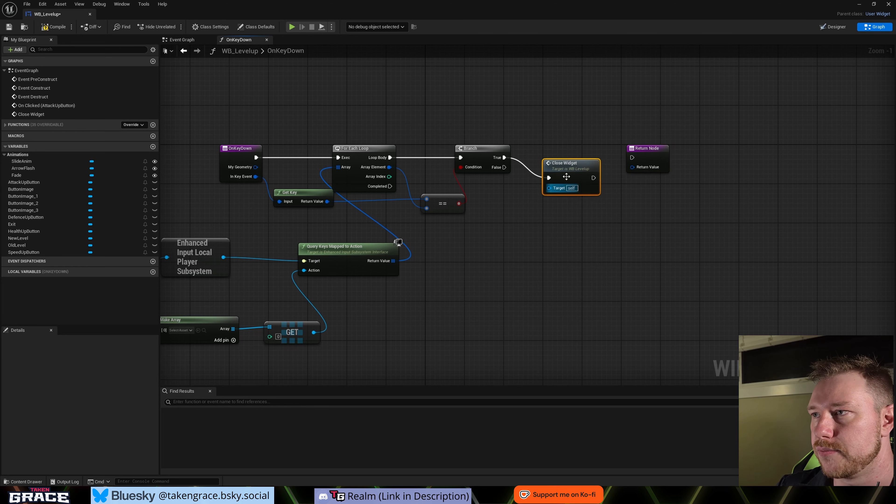
drag(584, 177, 664, 157)
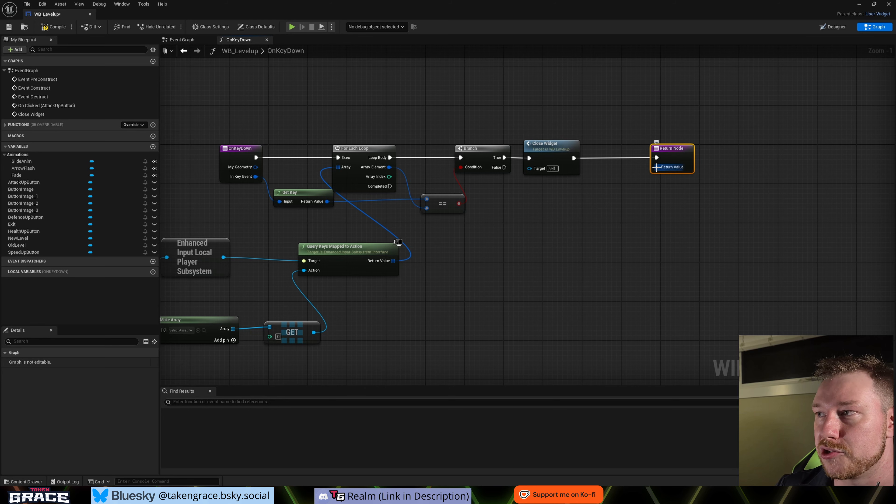
- Feed the Return Node's value from a Handled node placed beneath it, and move the Equal node under the Branch
drag(657, 167, 657, 213)
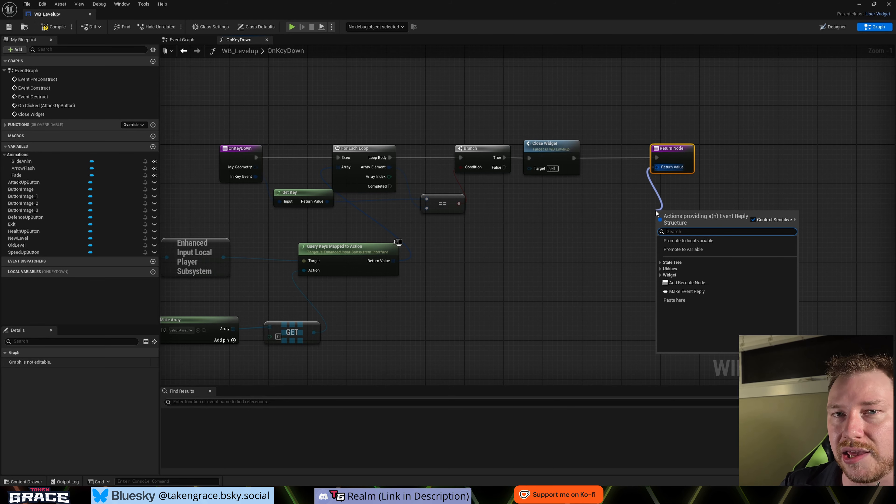
text(handled)
key(Return)
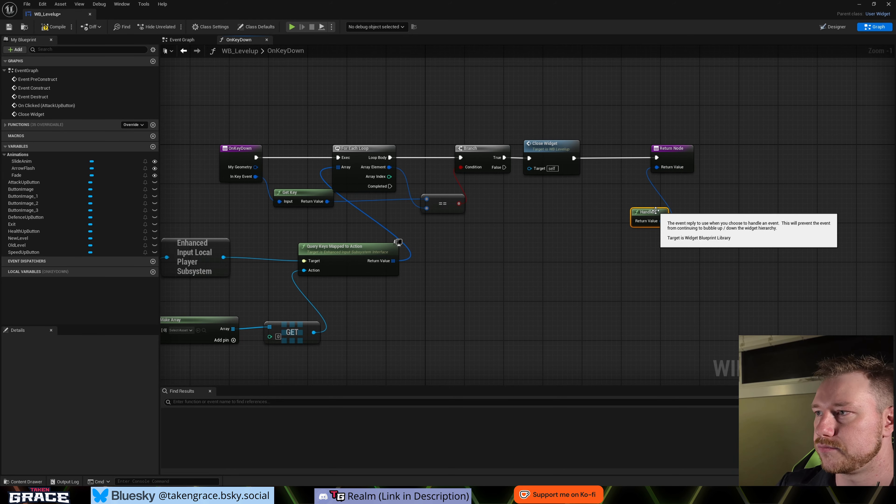
drag(656, 211, 675, 191)
click(446, 224)
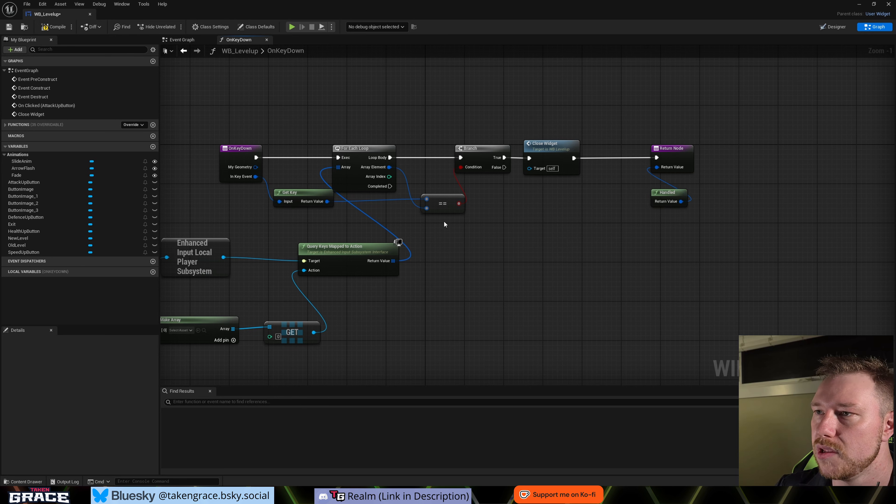
drag(443, 204, 477, 199)
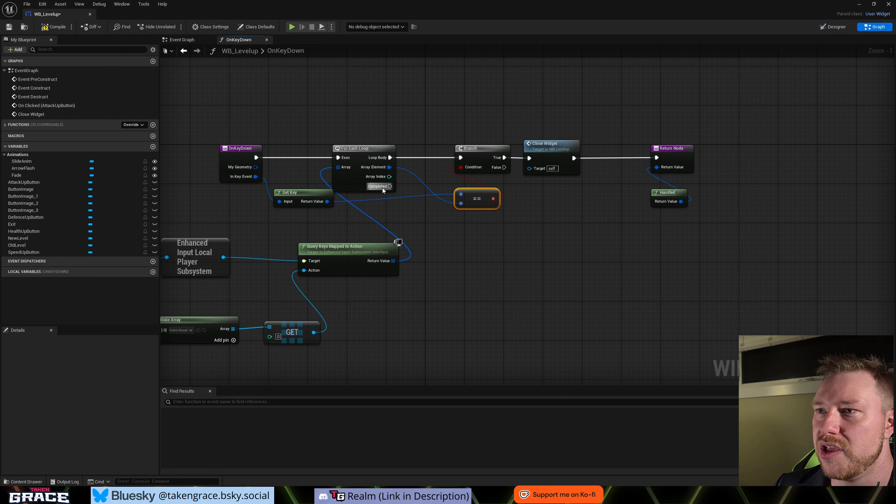
- Add a second Return Node from the For Each Loop's Completed output and feed its return value from an Unhandled node
drag(383, 190, 485, 278)
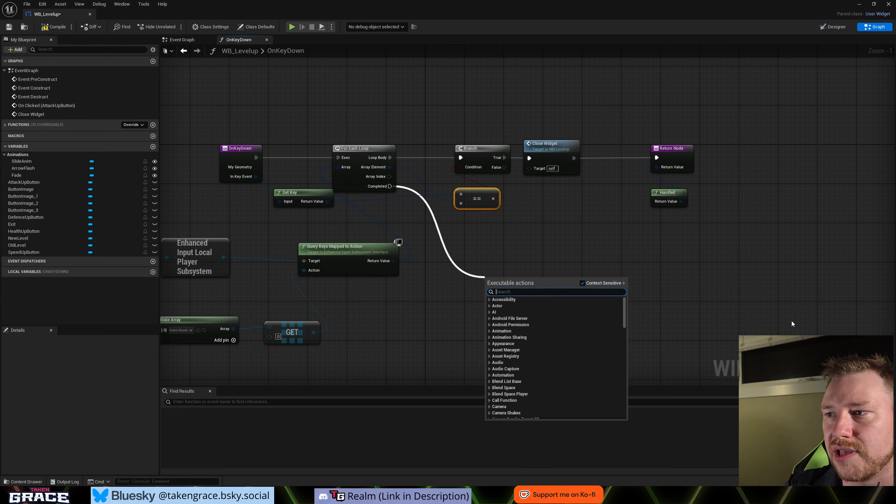
text(return)
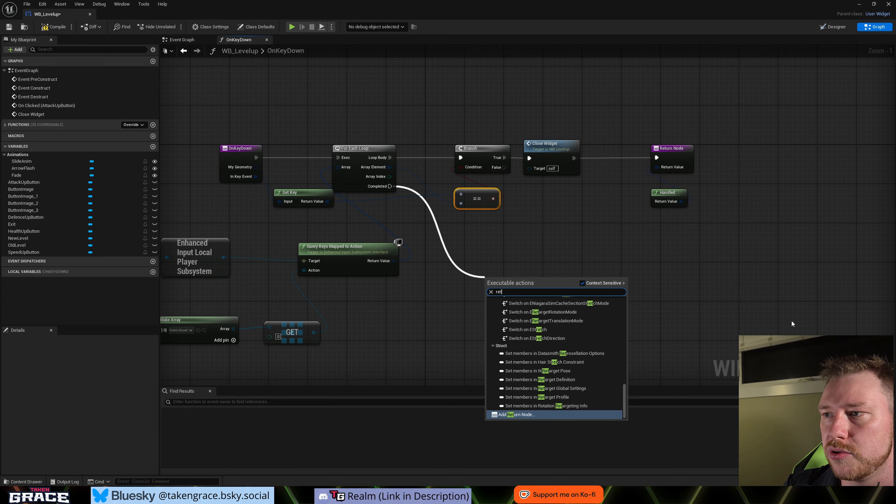
key(Return)
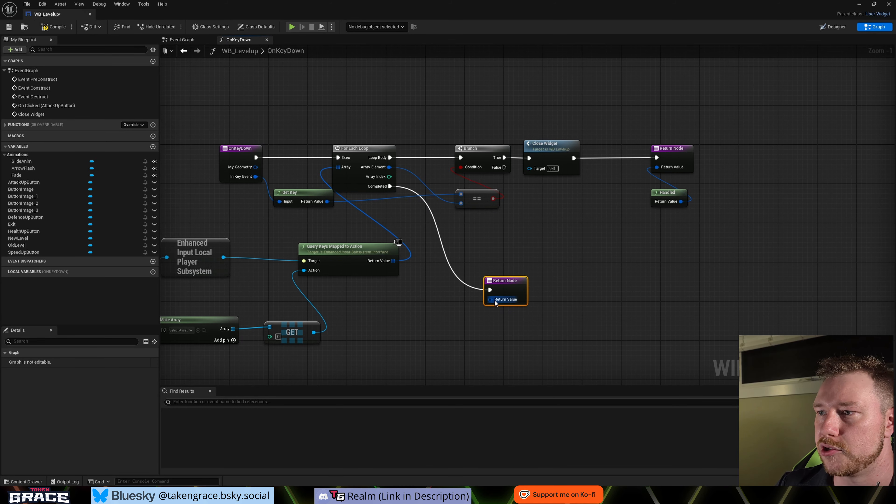
drag(490, 299, 476, 320)
text(una)
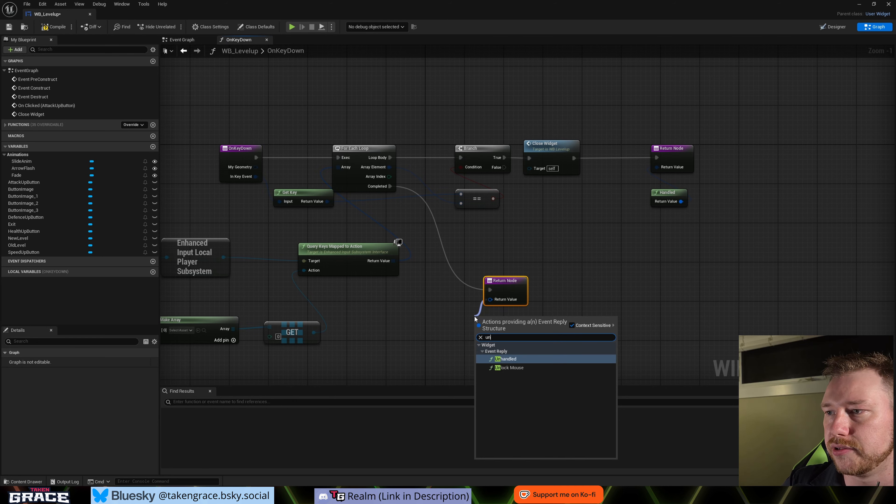
key(Return)
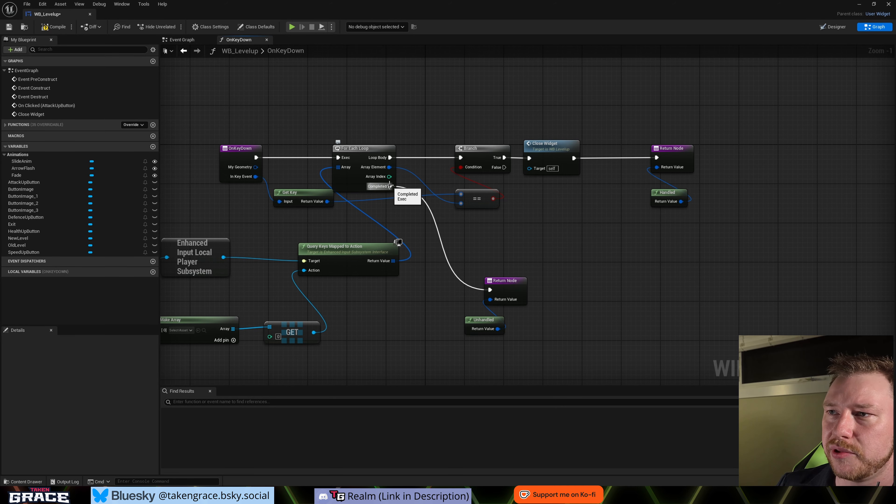
right_drag(304, 244, 392, 218)
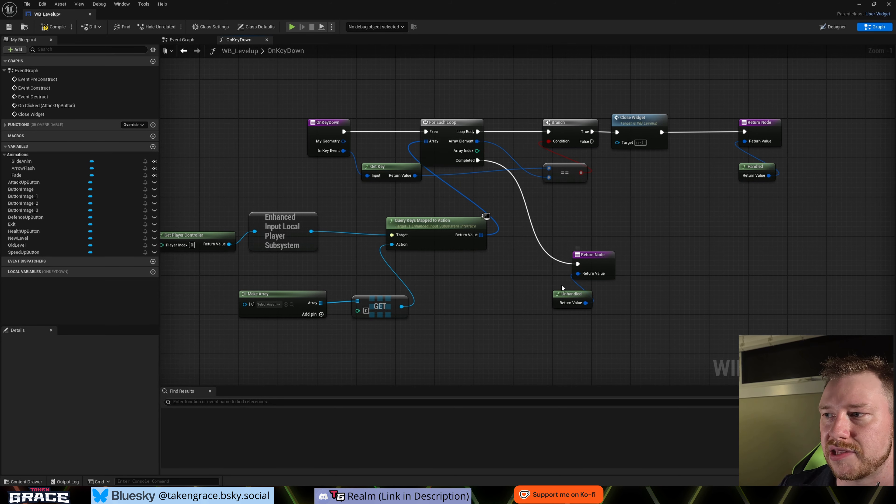
click(572, 295)
click(732, 269)
right_drag(733, 268, 711, 288)
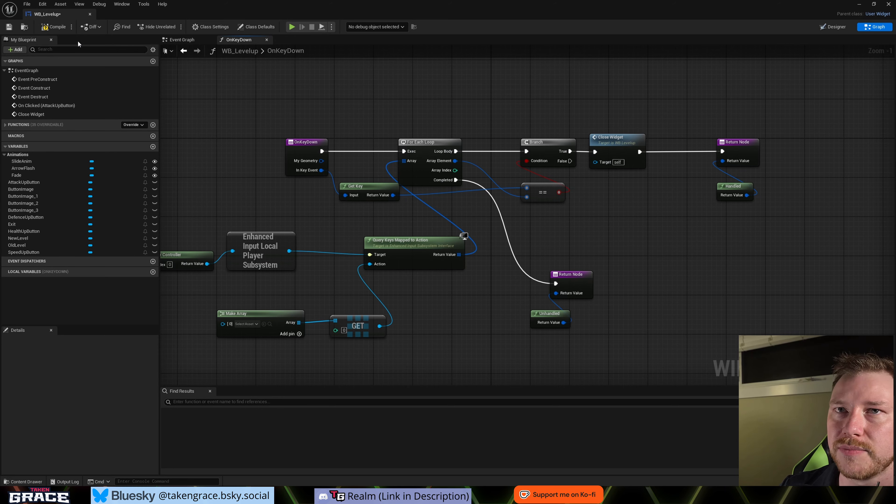
- Compile the WB_Levelup blueprint and look over the complete OnKeyDown graph
click(59, 31)
scroll(322, 135, down, 2)
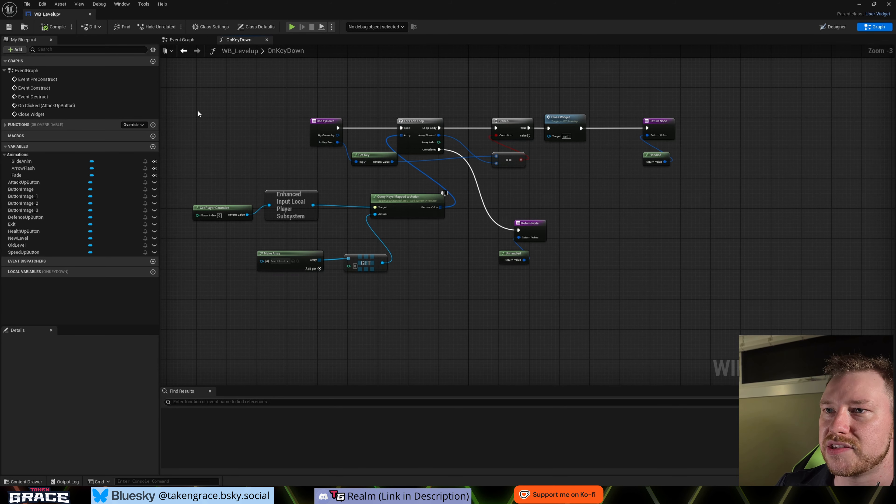
drag(197, 111, 701, 286)
right_drag(701, 286, 676, 311)
click(691, 320)
scroll(668, 304, up, 1)
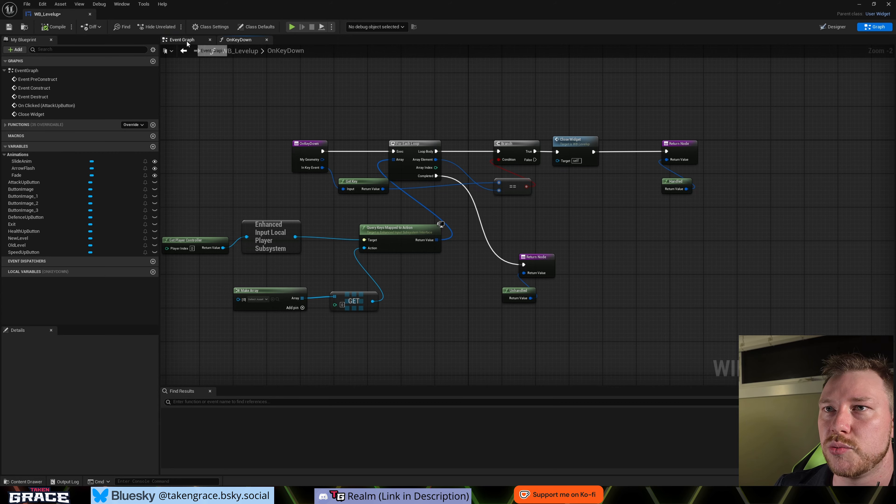
- Return to the Event Graph and add an On Clicked event for the Exit button below the attack up button comment
click(184, 50)
right_drag(538, 237, 576, 98)
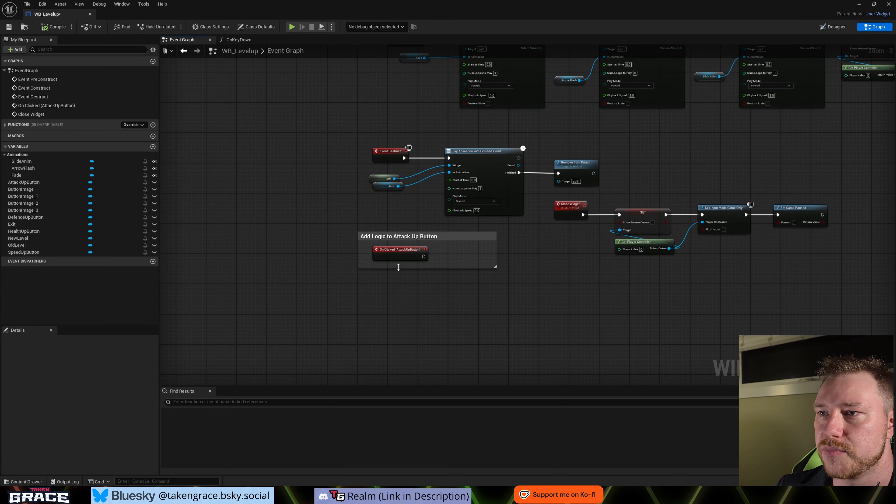
right_drag(394, 271, 389, 224)
right_drag(395, 265, 387, 221)
drag(323, 132, 471, 235)
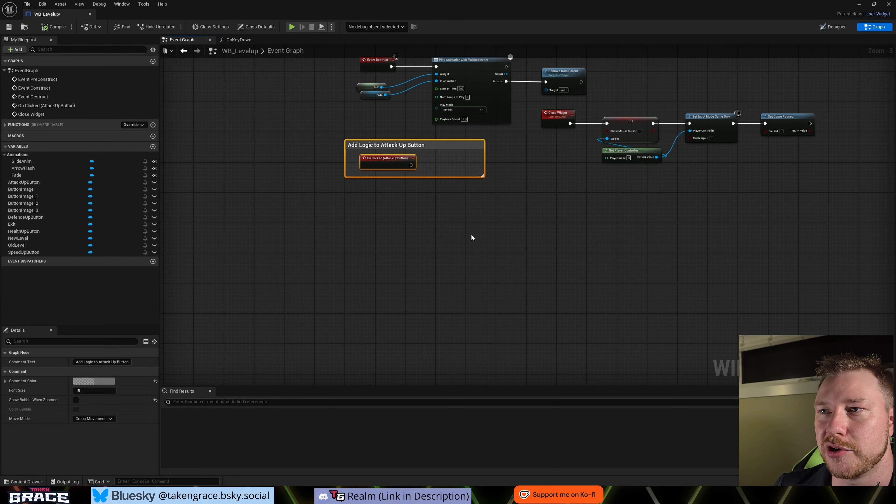
click(483, 260)
right_drag(487, 268, 487, 254)
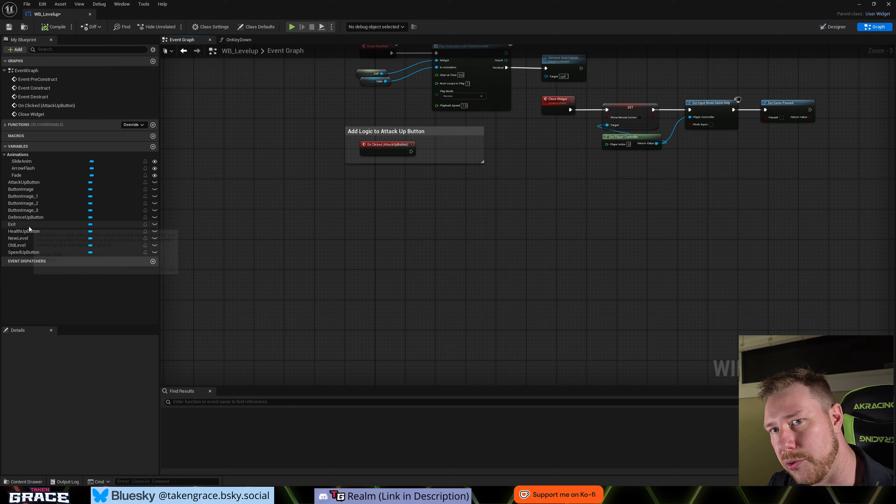
click(19, 225)
click(89, 447)
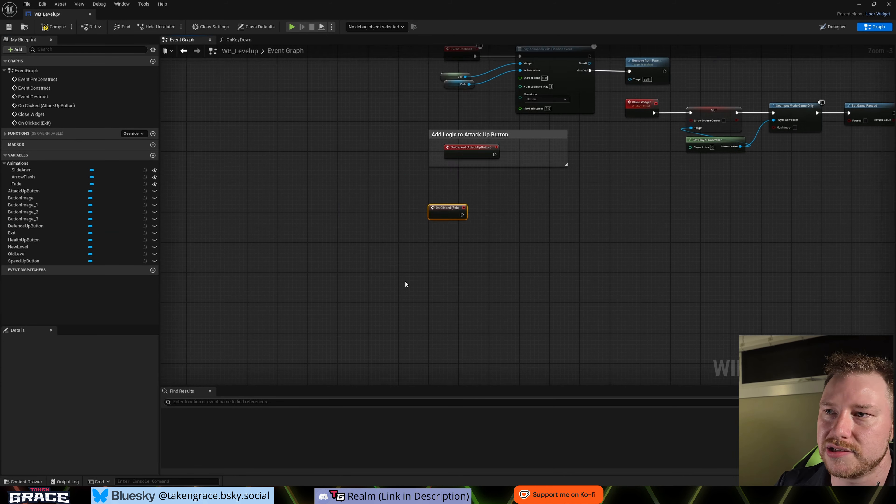
- Call Close Widget from the On Clicked (Exit) event and align the call beside the event node
drag(471, 242, 497, 243)
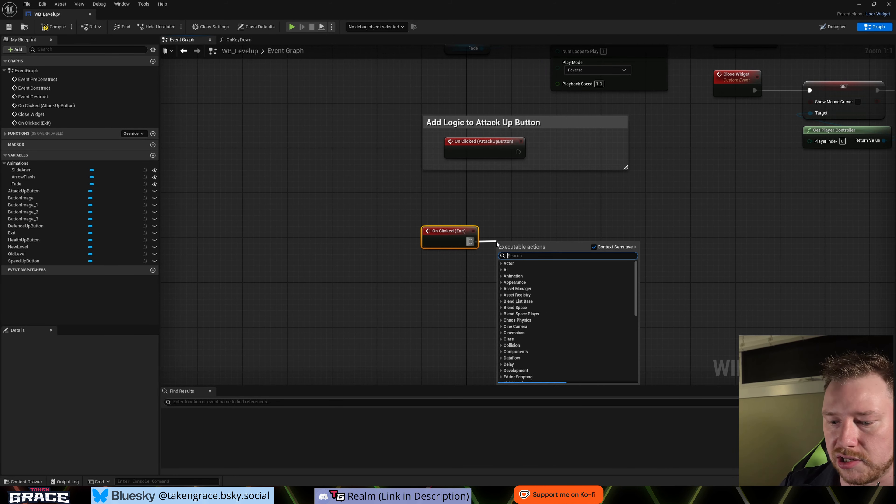
text(close)
key(Return)
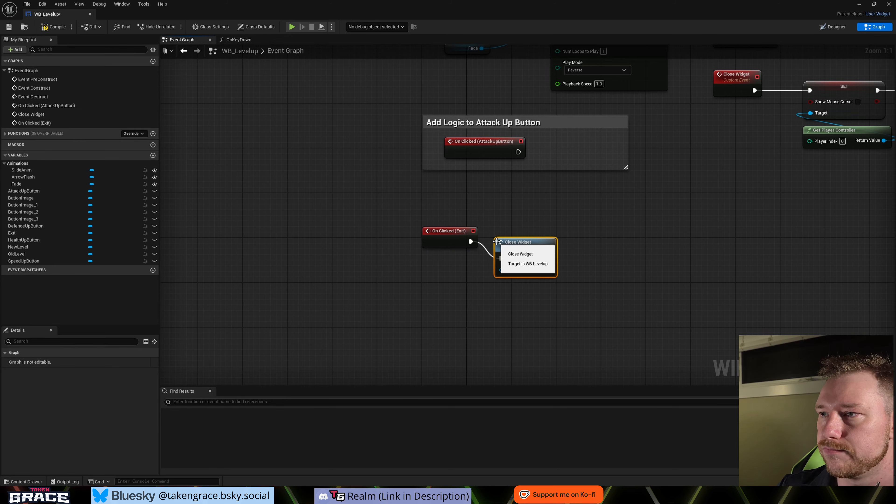
drag(519, 243, 540, 226)
scroll(508, 278, down, 1)
right_drag(629, 257, 461, 318)
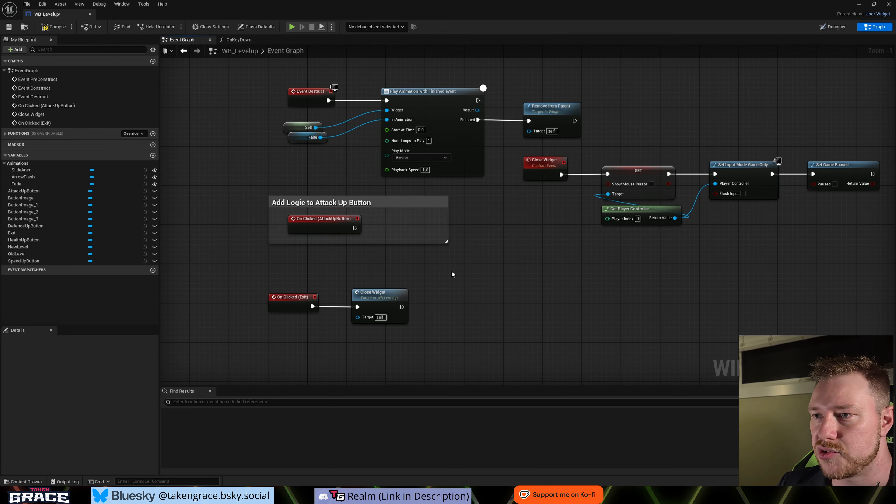
- Compile the WB_Levelup blueprint and review the whole Event Graph
scroll(428, 304, down, 1)
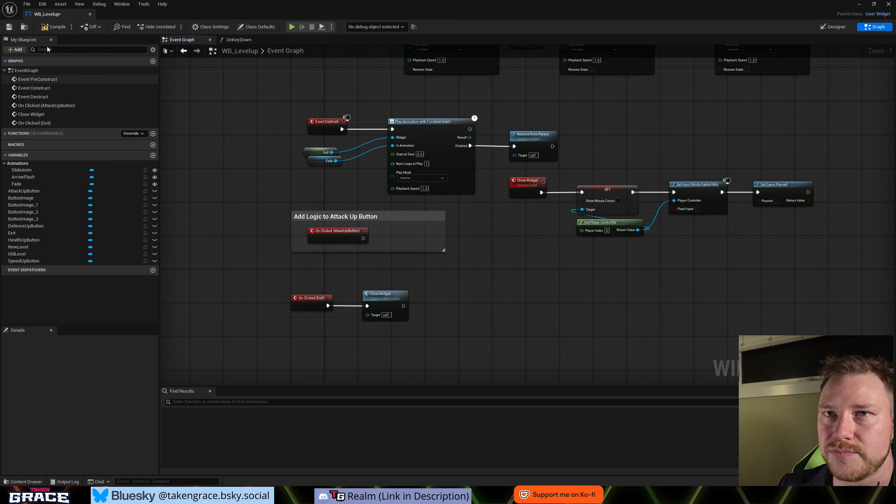
click(50, 31)
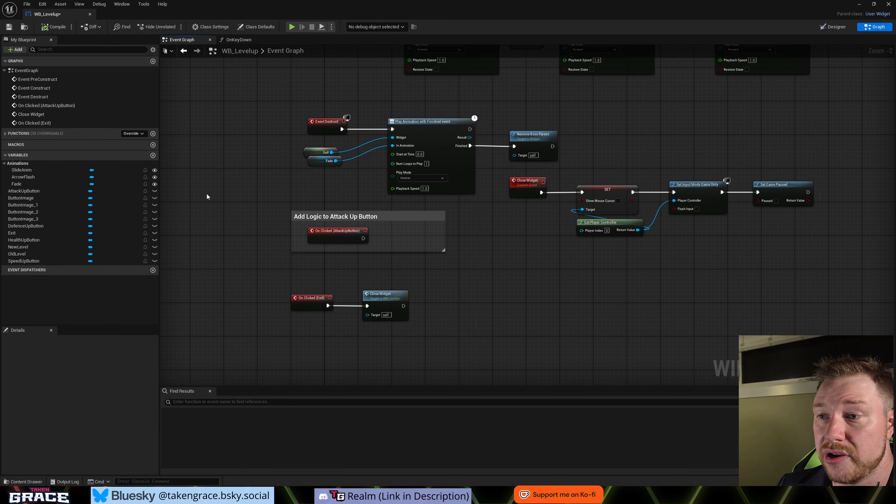
scroll(258, 192, down, 2)
right_drag(257, 192, 231, 260)
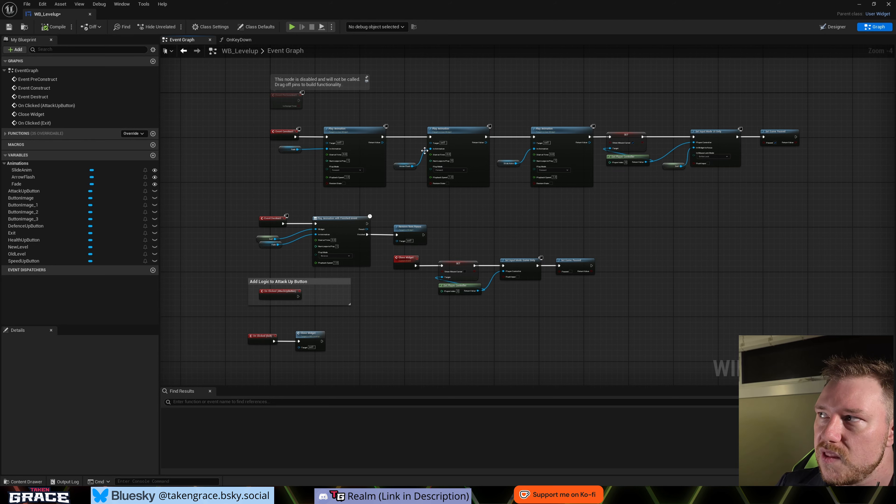
- Open the HUDClass blueprint from the project's UI folder
key(ctrl+space)
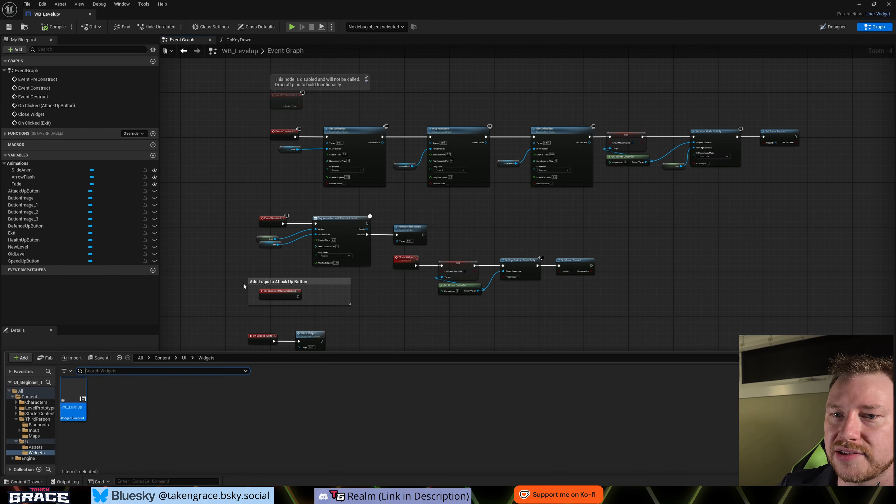
click(184, 358)
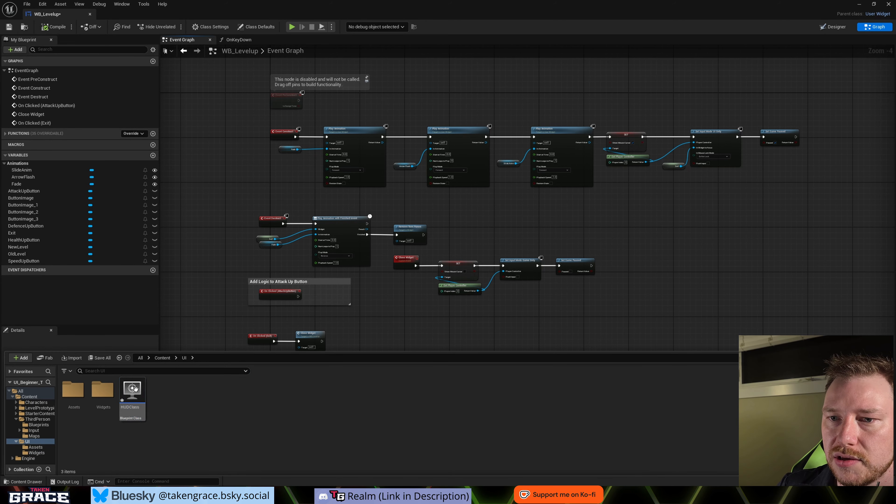
double_click(133, 396)
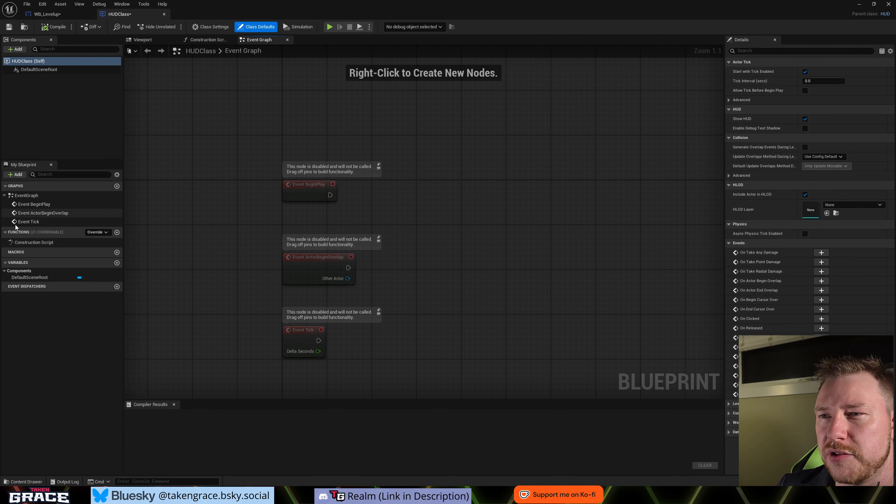
- Add a custom event named Level Up in empty graph space below the disabled default events
right_drag(416, 199, 377, 209)
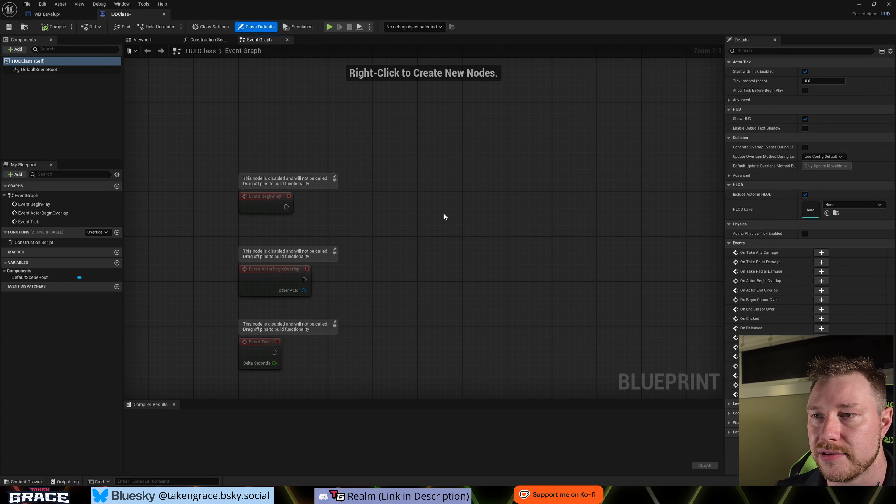
right_drag(295, 211, 353, 182)
scroll(353, 182, down, 1)
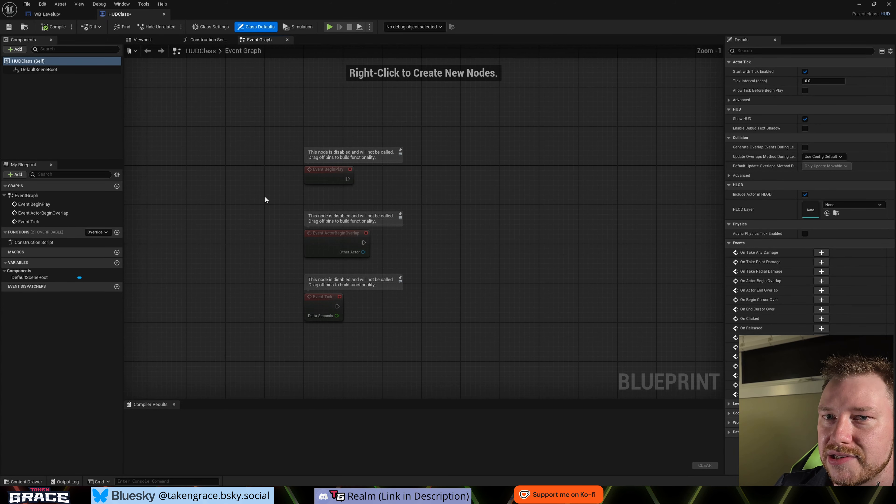
right_drag(179, 256, 183, 281)
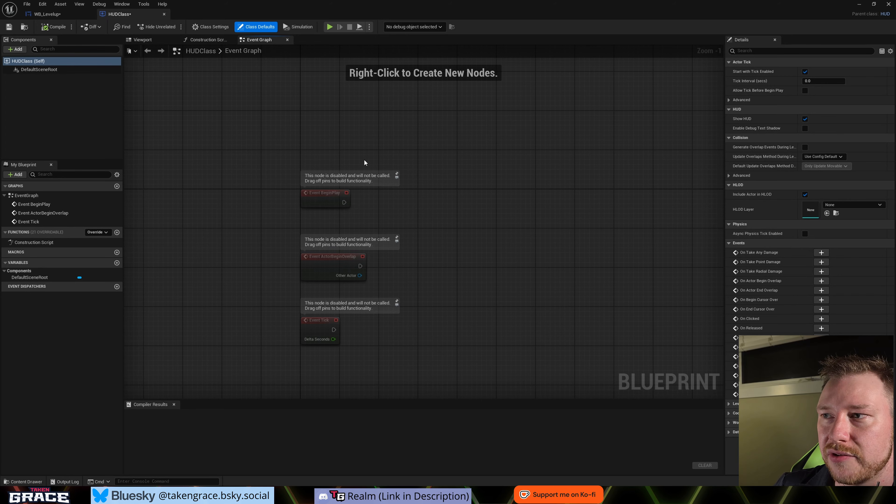
right_drag(440, 318, 440, 198)
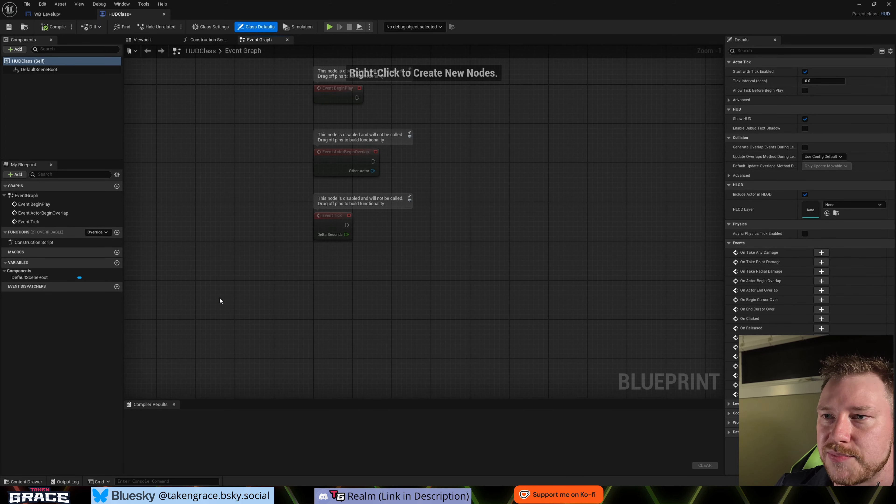
right_drag(219, 297, 203, 283)
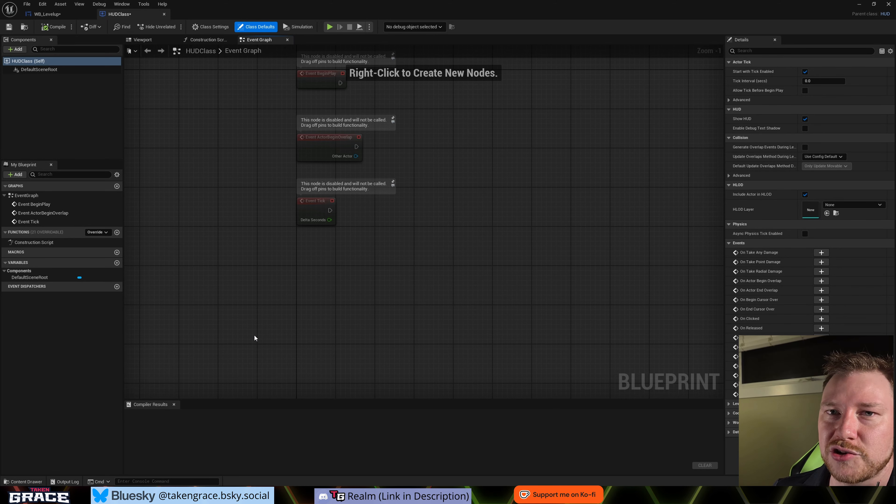
right_drag(254, 336, 266, 224)
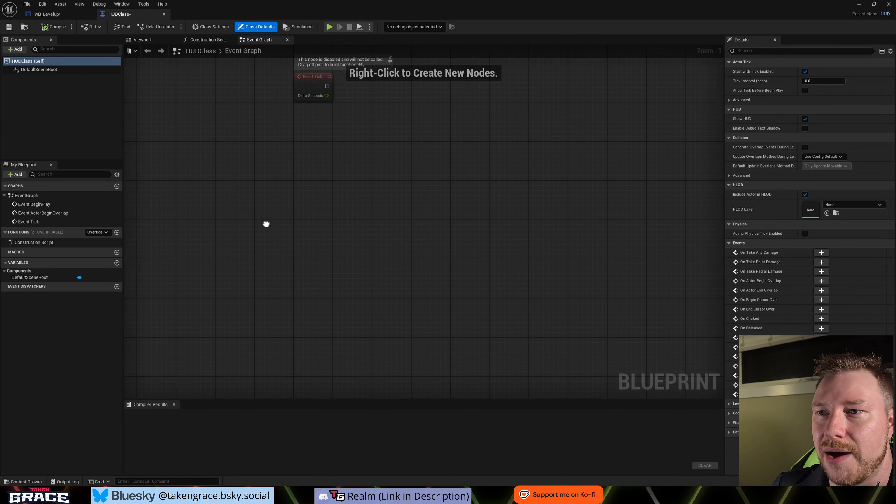
scroll(293, 240, down, 3)
right_click(276, 240)
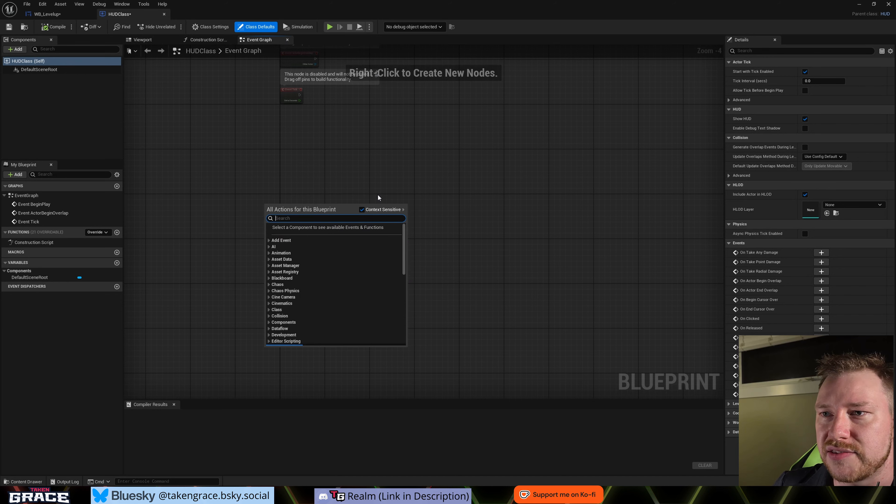
text(Custom)
key(Return)
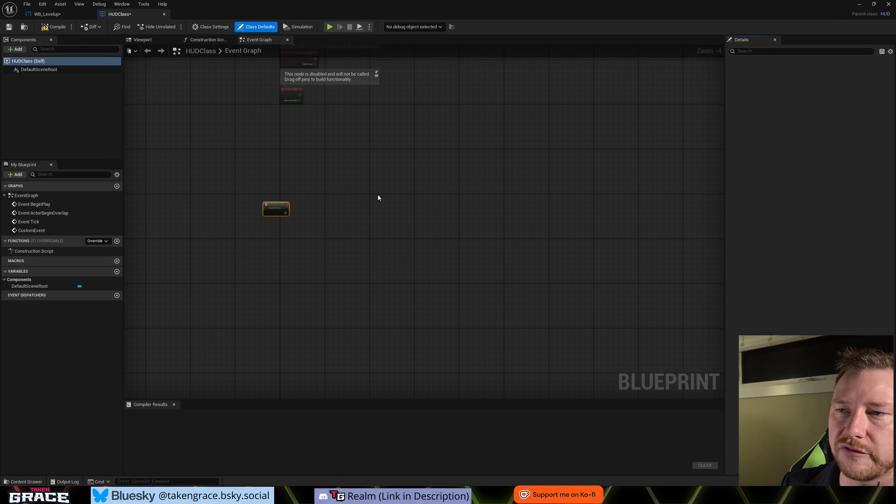
scroll(256, 206, up, 4)
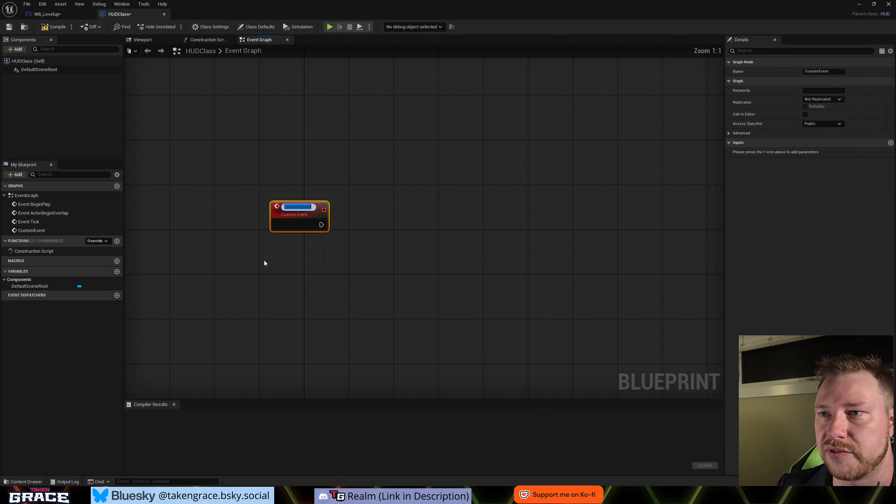
text(Level)
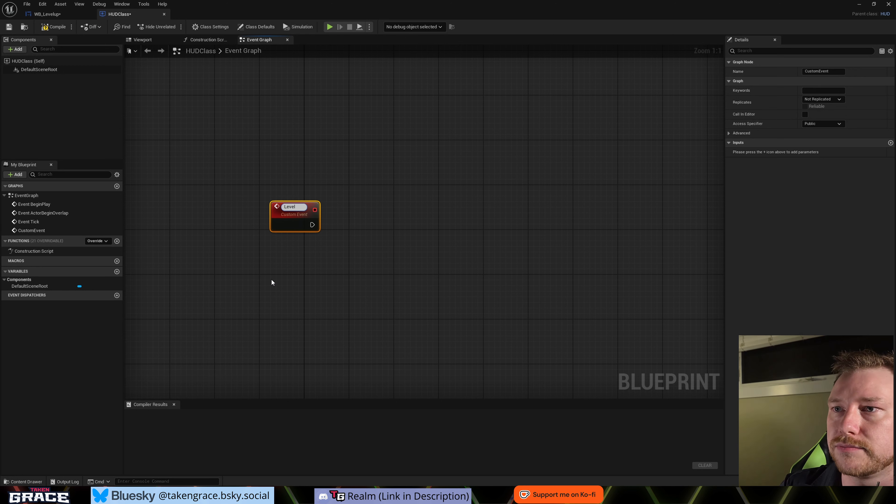
text( Up)
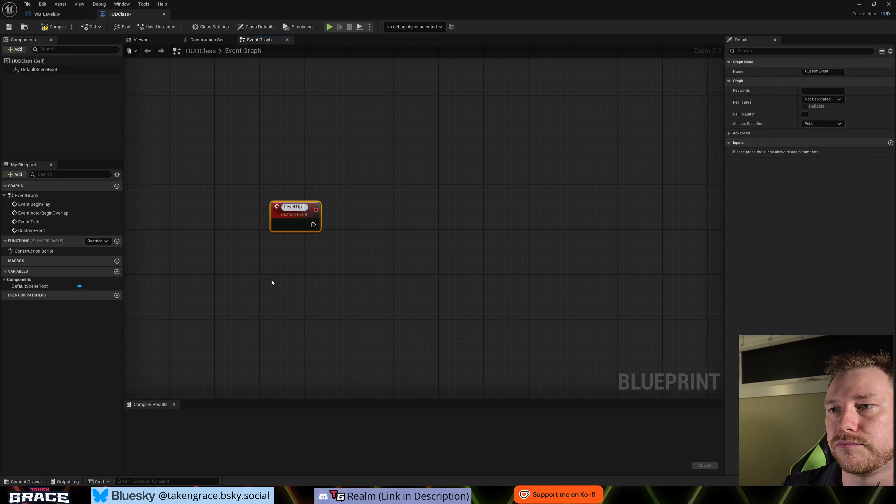
key(Return)
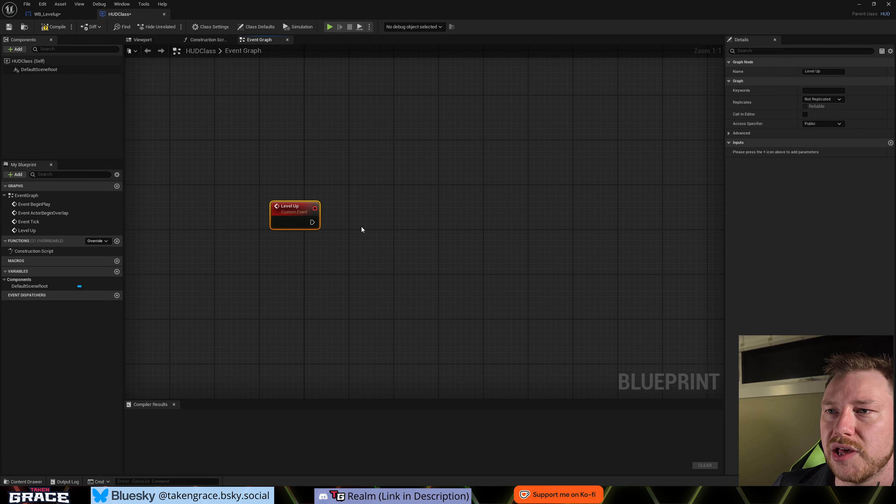
- Add a Create Widget node beside the Level Up event and set its class to WB_Levelup
right_drag(360, 228, 318, 217)
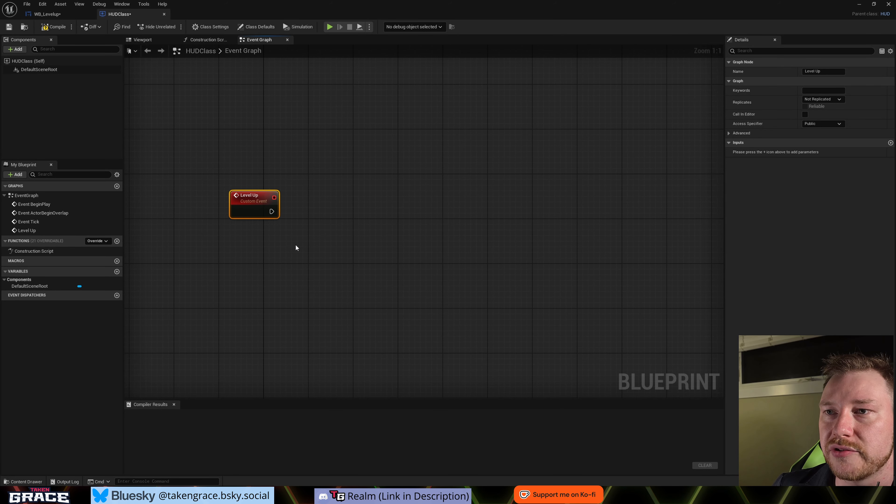
right_drag(296, 248, 238, 231)
scroll(239, 231, down, 2)
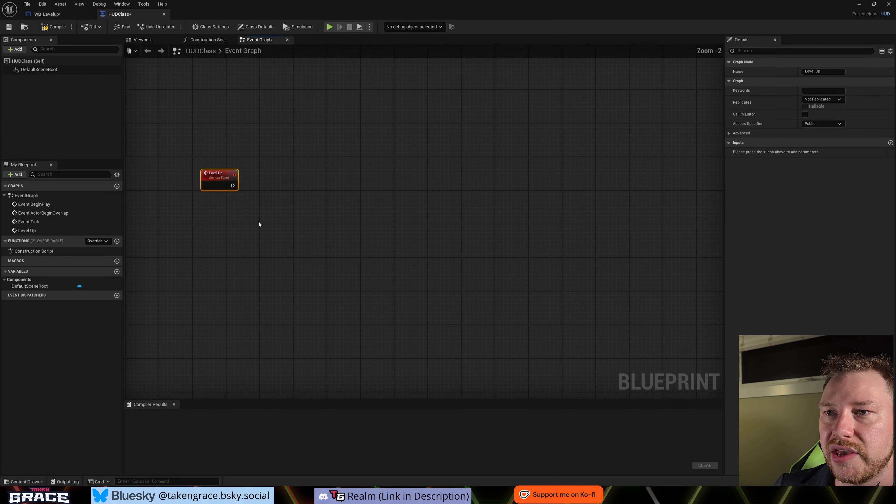
right_click(323, 193)
text(create widget)
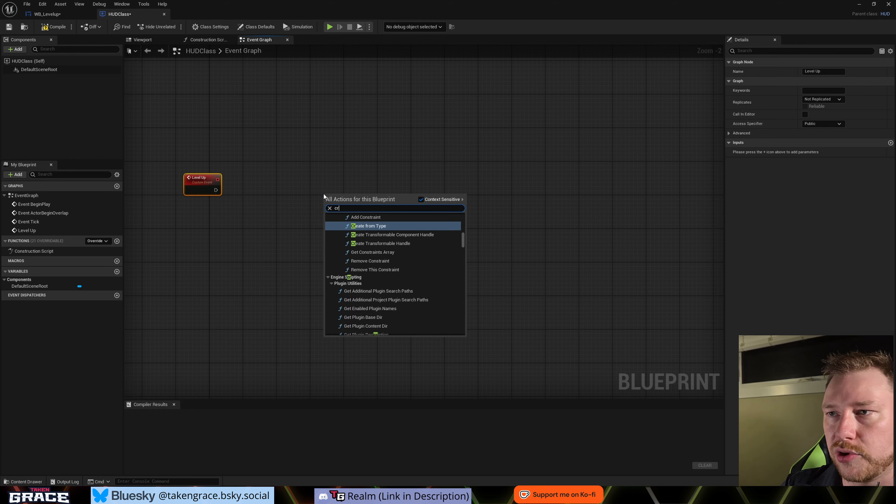
key(Return)
scroll(357, 191, up, 2)
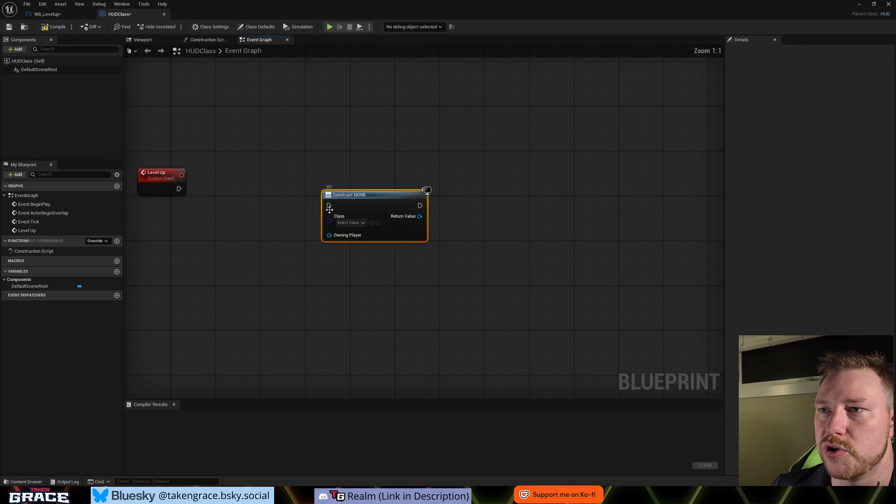
click(364, 208)
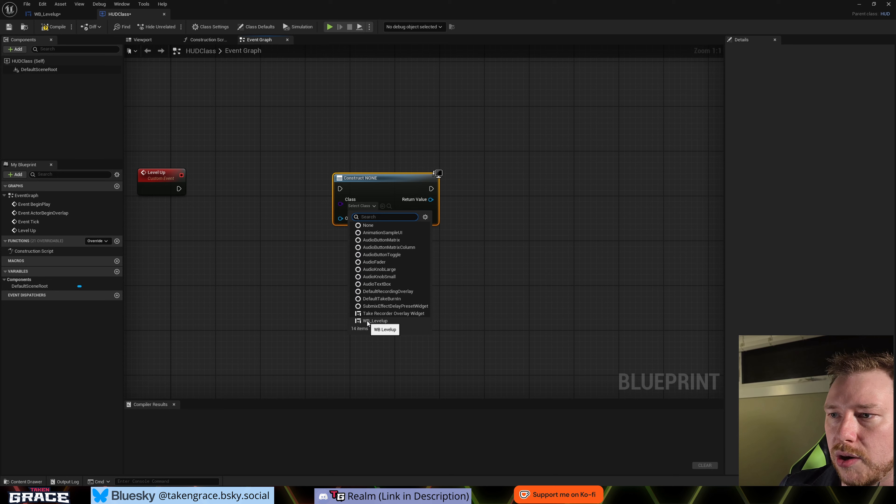
click(390, 321)
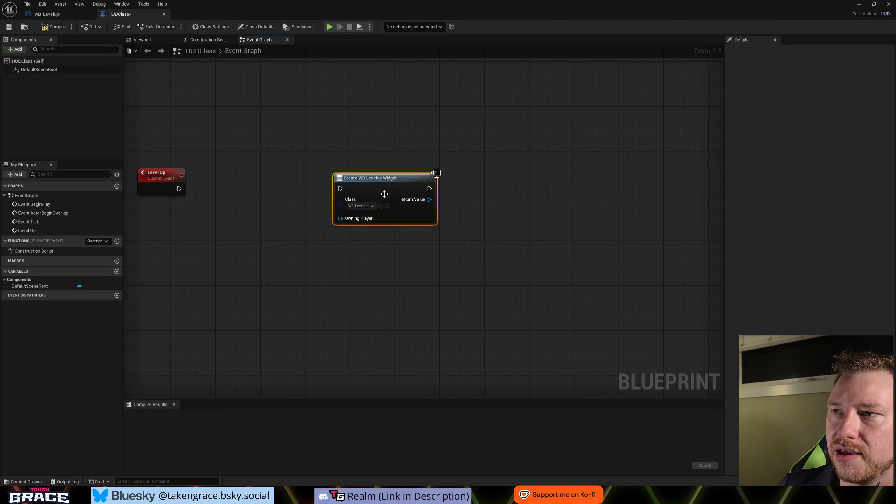
- Promote the Create Widget node's return value to a variable named LevelUpWidget
right_click(429, 200)
click(447, 222)
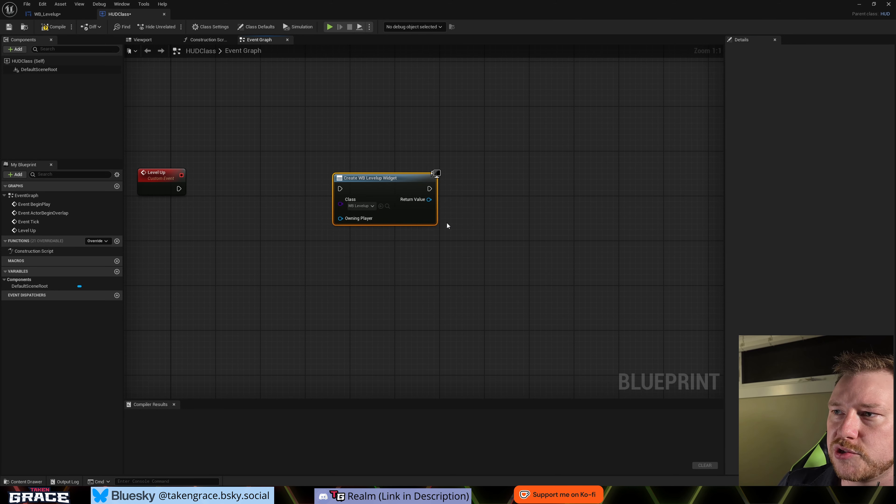
text(LevelUpW)
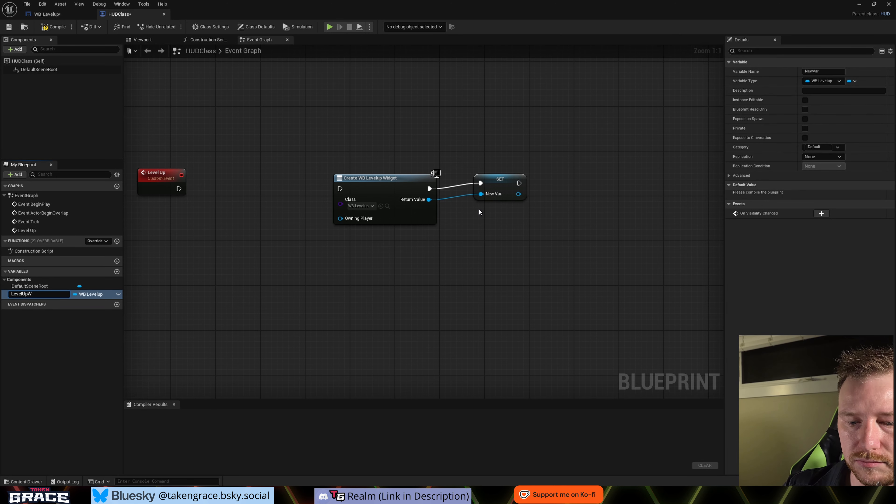
text(et)
key(Return)
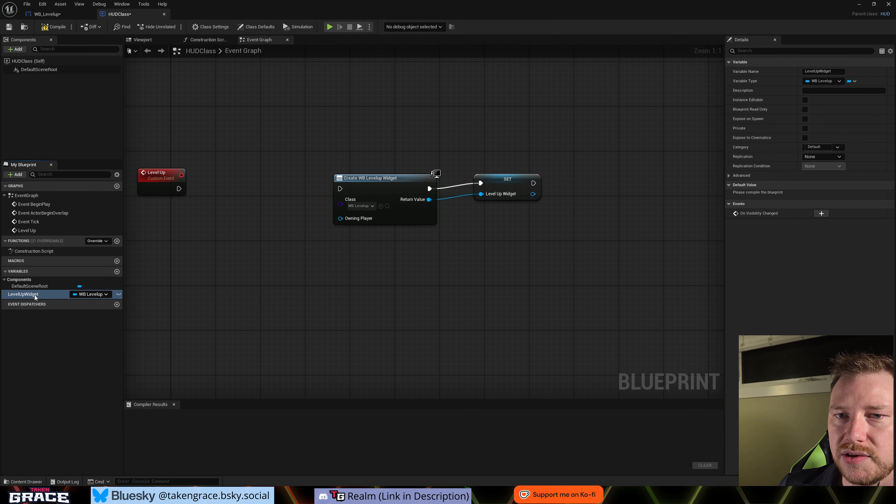
- Place a LevelUpWidget getter, convert it to a validated get, and connect the Level Up event to it
drag(21, 296, 215, 180)
click(228, 193)
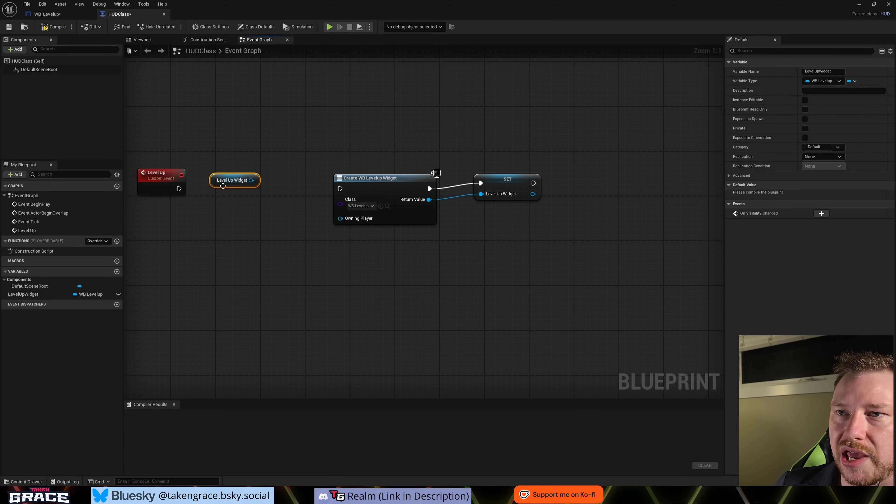
right_click(228, 182)
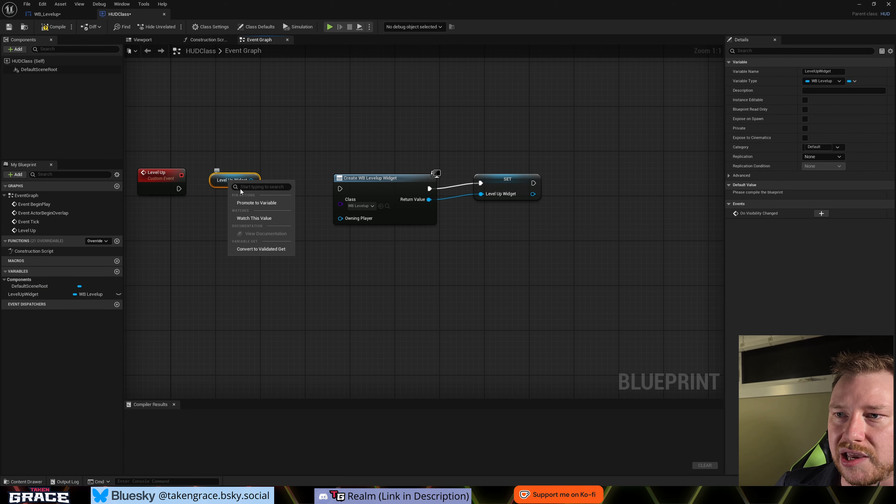
click(249, 250)
drag(179, 189, 218, 189)
- Connect the getter's Is Not Valid output to the Create Widget node and straighten the creation and Set nodes in line with it
drag(340, 144, 538, 229)
drag(376, 178, 377, 191)
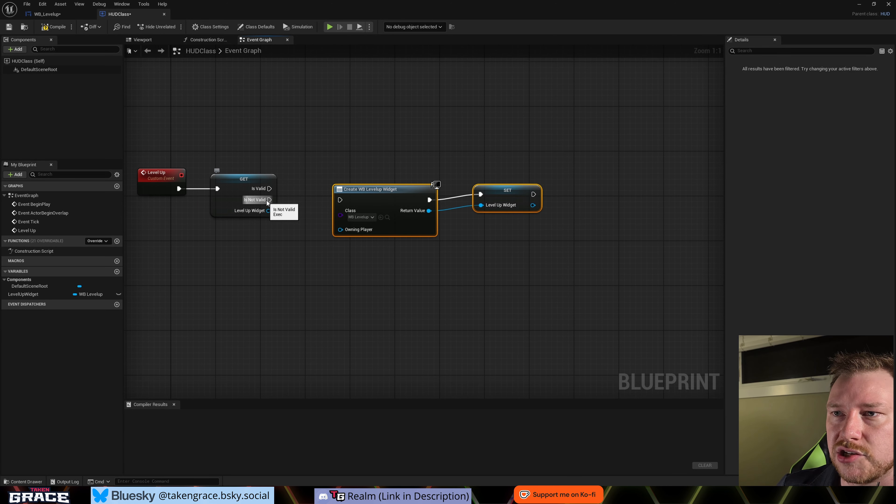
drag(270, 199, 427, 190)
key(q)
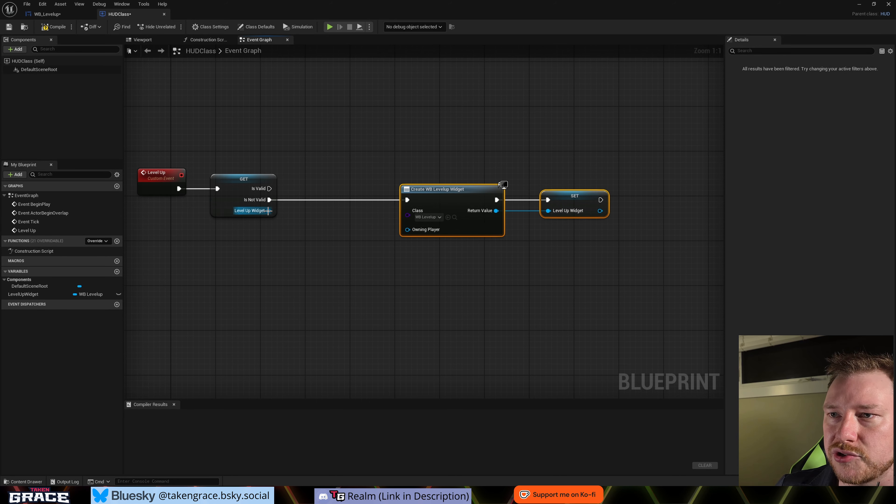
- Add an Is In Viewport check on the getter's Level Up Widget output and position it just beneath the getter
drag(269, 211, 269, 235)
text(is in v)
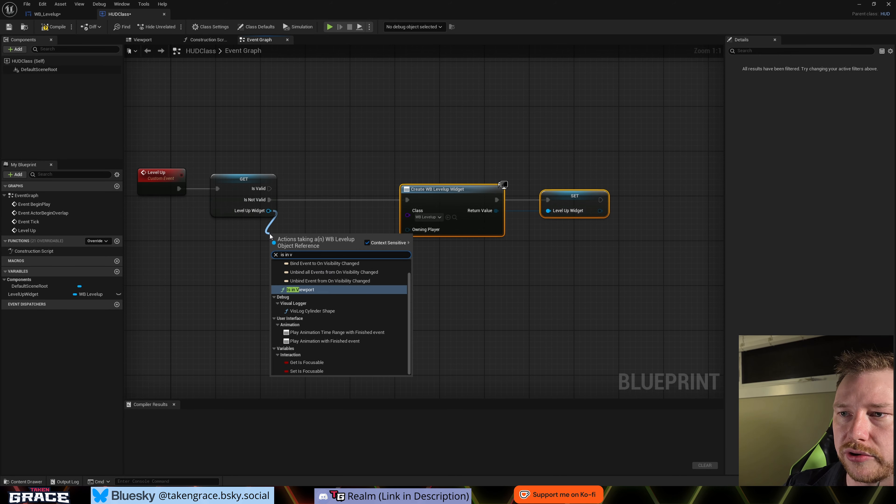
key(Return)
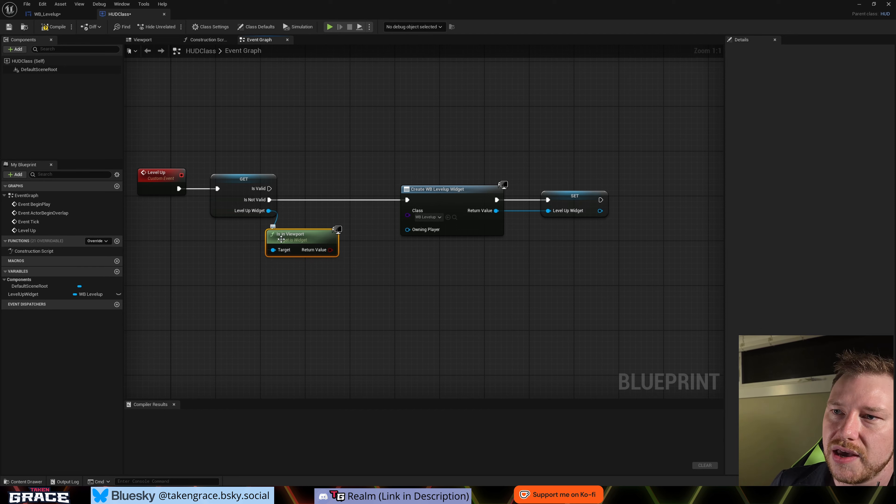
click(323, 296)
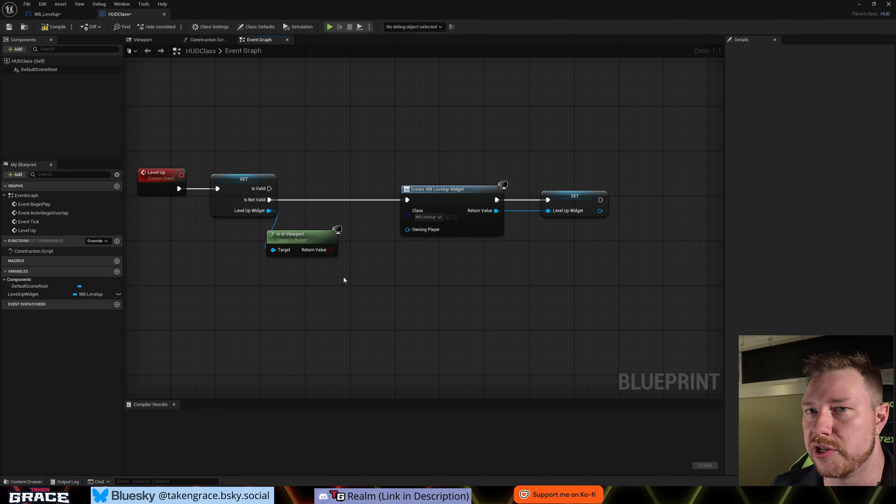
drag(325, 239, 304, 239)
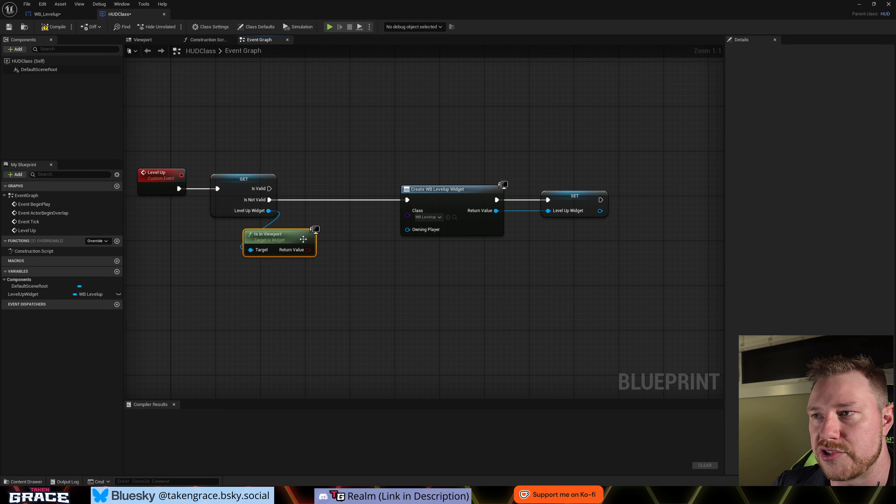
right_drag(348, 259, 344, 261)
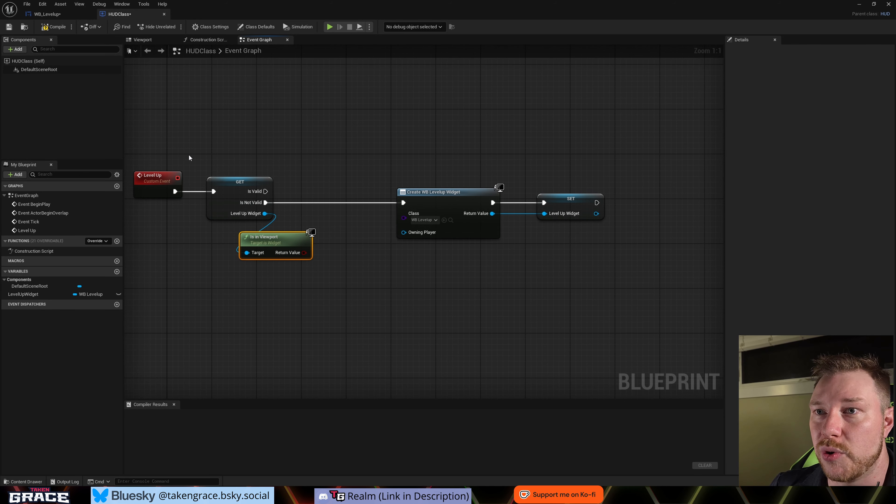
drag(192, 159, 253, 223)
click(304, 218)
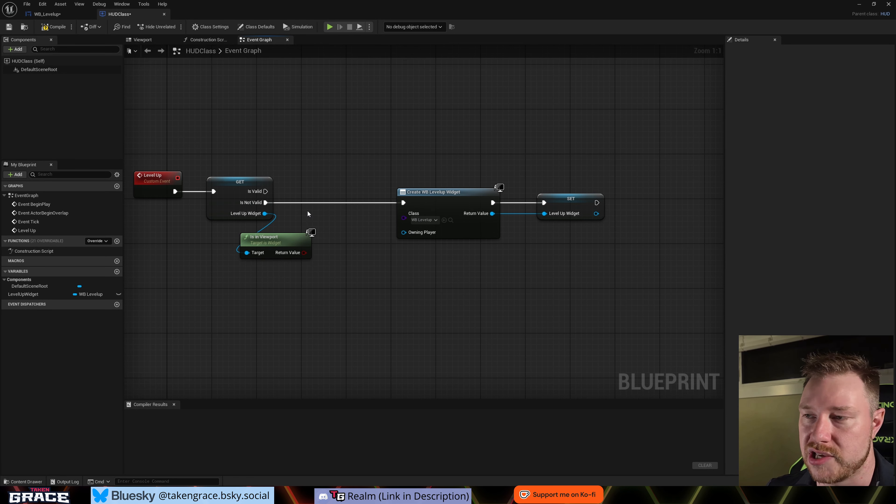
scroll(401, 248, down, 1)
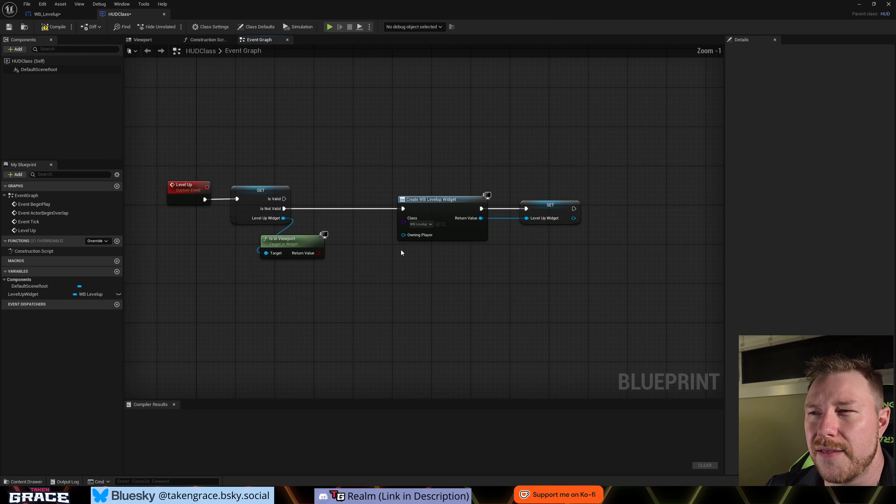
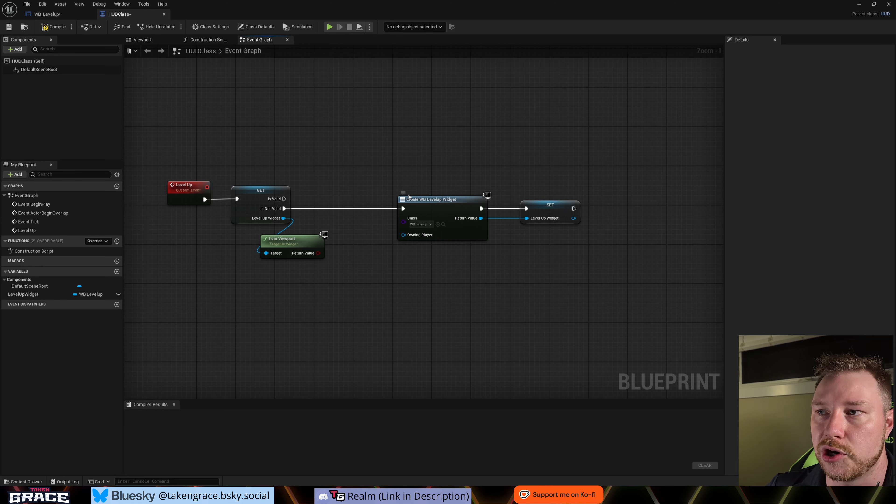
drag(399, 190, 501, 252)
drag(513, 187, 584, 255)
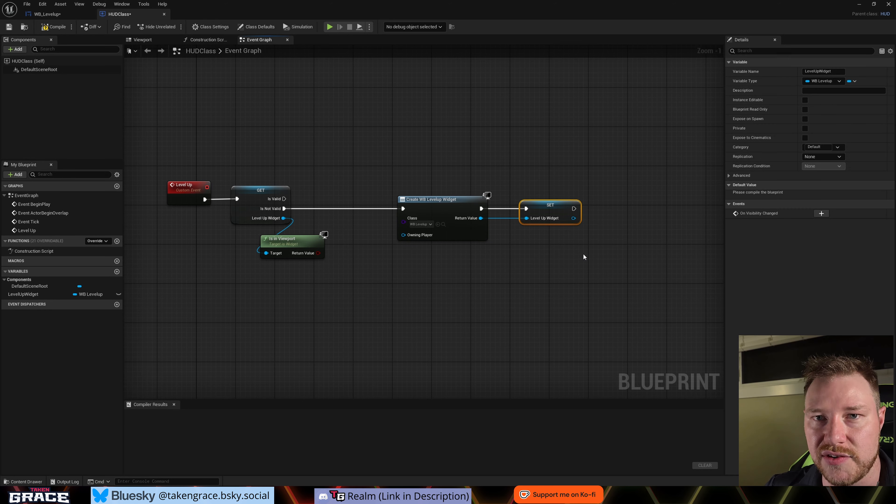
click(254, 208)
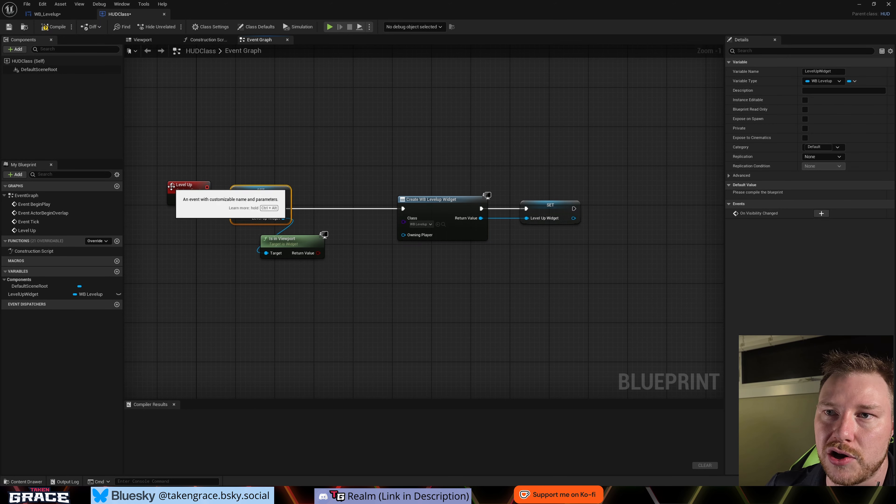
drag(284, 199, 334, 200)
click(354, 170)
- Add a Branch conditioned on Is in Viewport's return value and run it from the validated Get's Is Valid output
right_drag(364, 263, 352, 267)
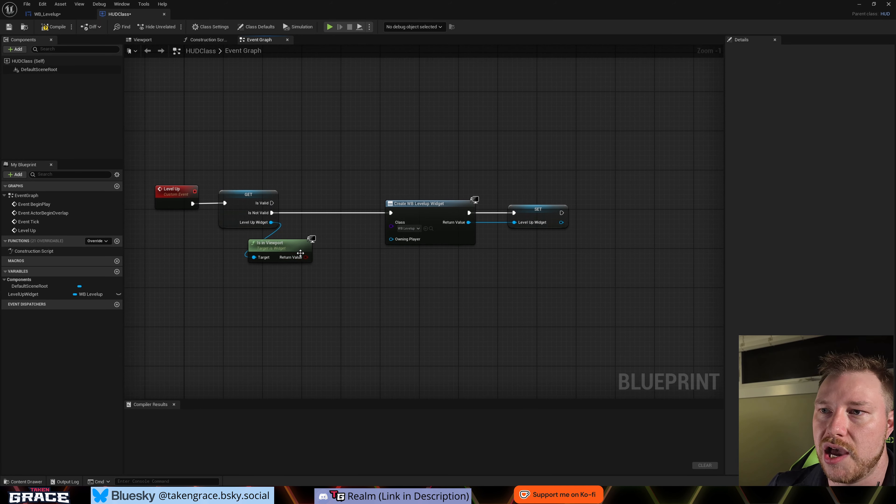
drag(306, 258, 345, 184)
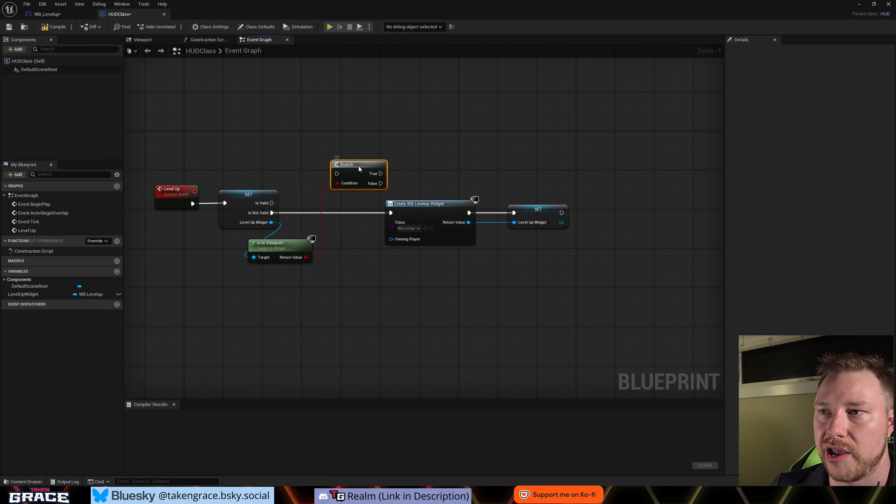
drag(364, 165, 344, 164)
drag(272, 203, 322, 174)
- Add an Add to Viewport node targeting the Level Up Widget output of the Set node and place it in line after it
right_drag(322, 173, 267, 181)
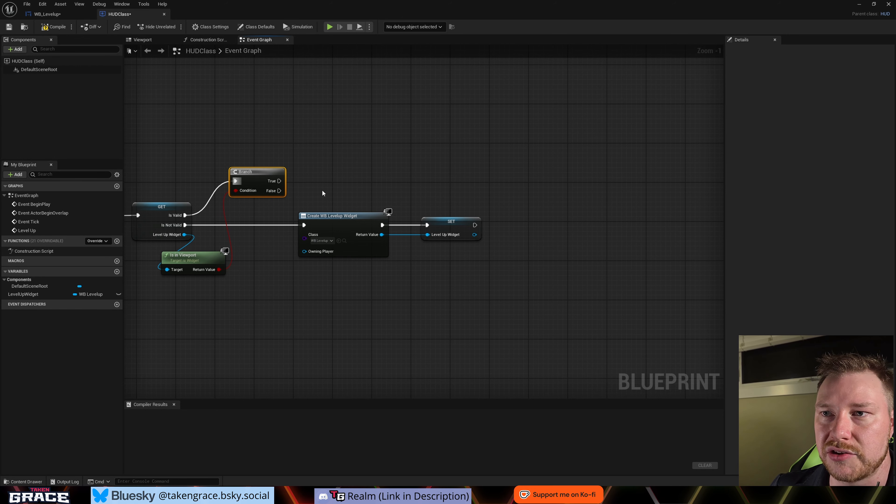
right_drag(323, 189, 314, 181)
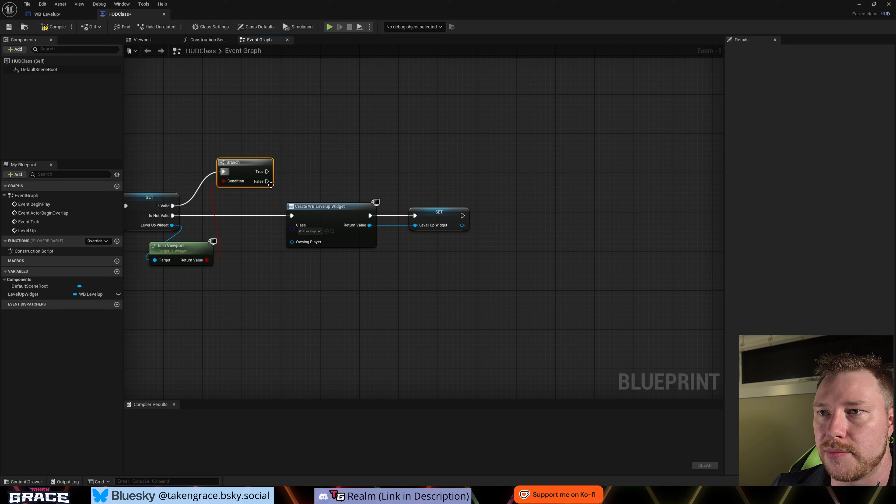
drag(463, 225, 489, 187)
text(add to )
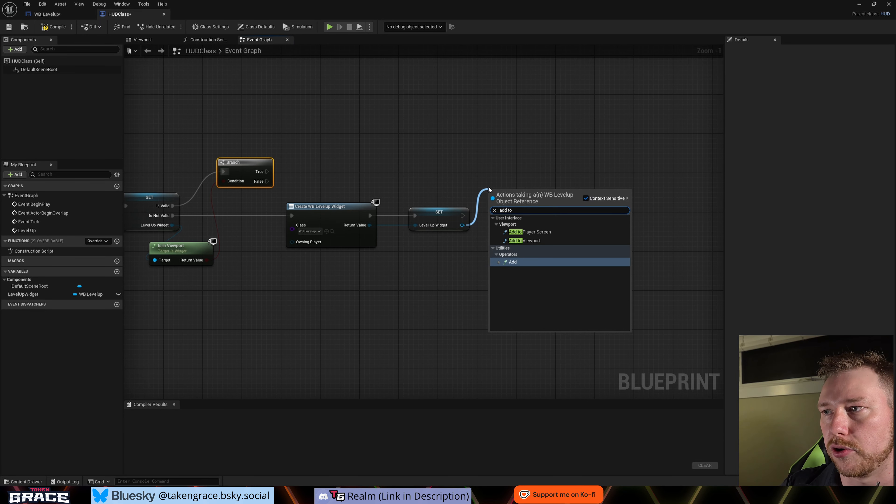
text(v)
key(Return)
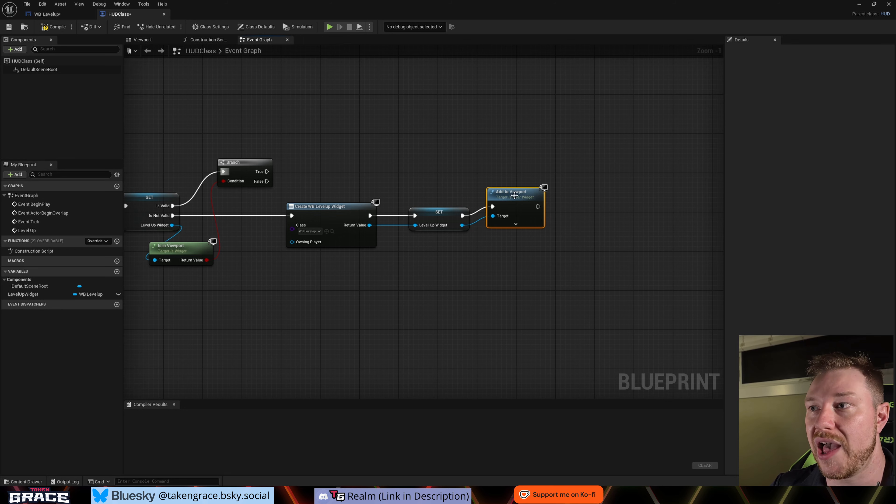
drag(515, 192, 547, 205)
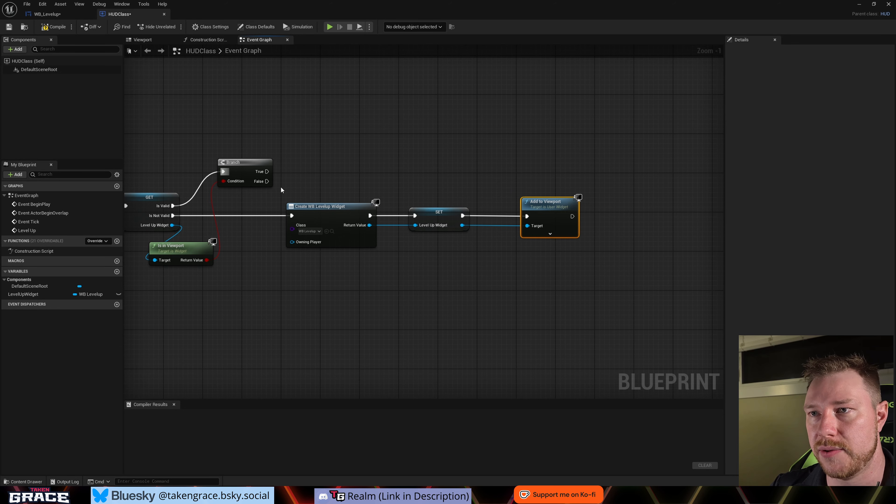
- Connect the Branch's False output to Add to Viewport through a reroute node and reposition the Is in Viewport node to tidy the wires
drag(268, 182, 527, 216)
key(r)
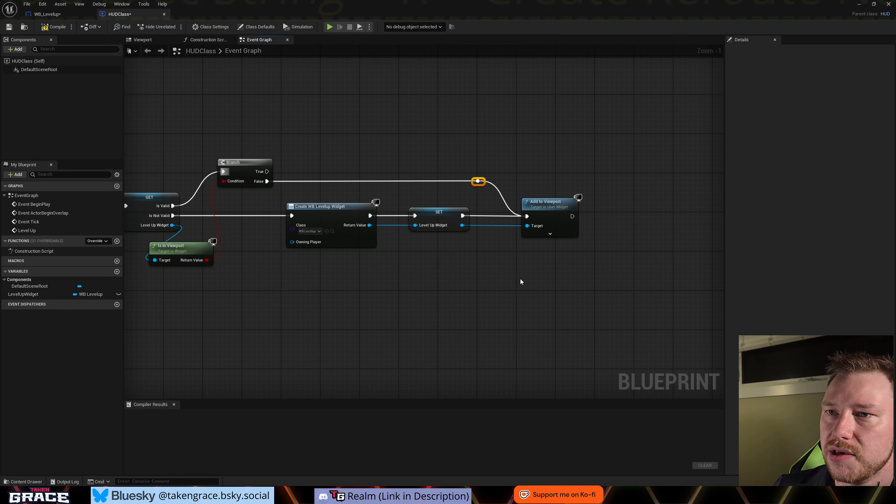
scroll(520, 278, down, 1)
drag(231, 258, 264, 252)
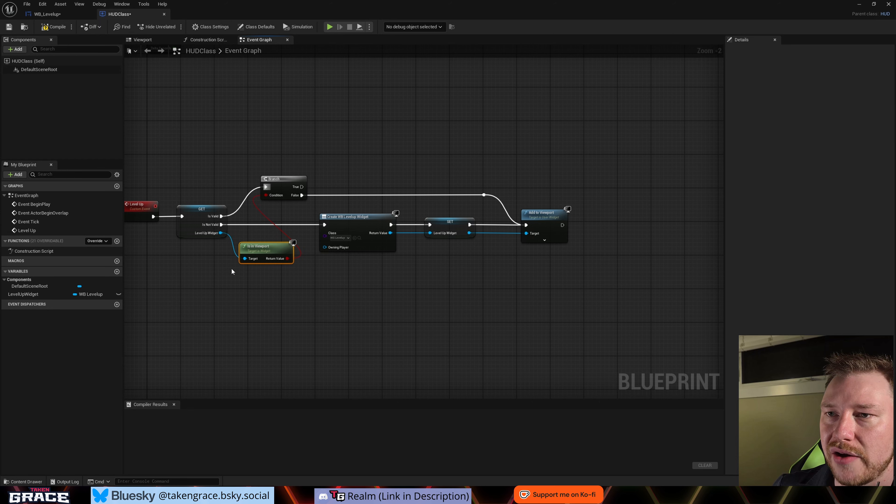
- Create a new function in HUDClass named "Widgets to Spawn"
right_drag(205, 329, 275, 326)
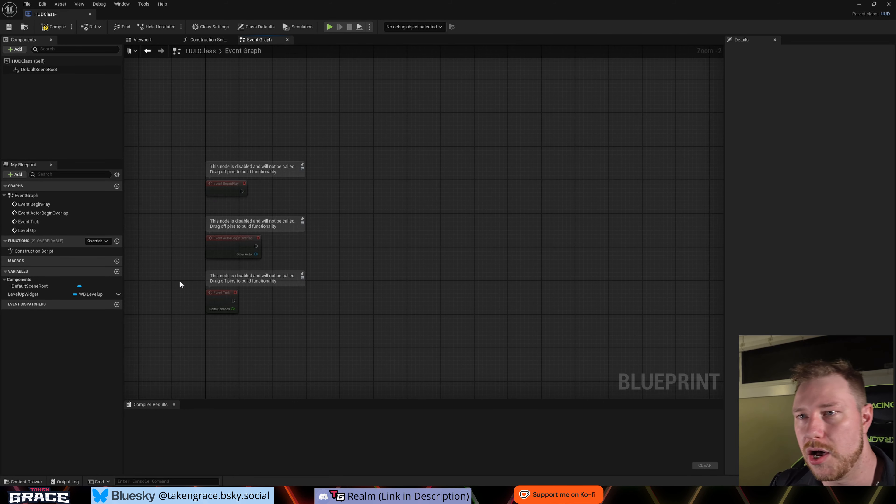
right_drag(326, 187, 344, 184)
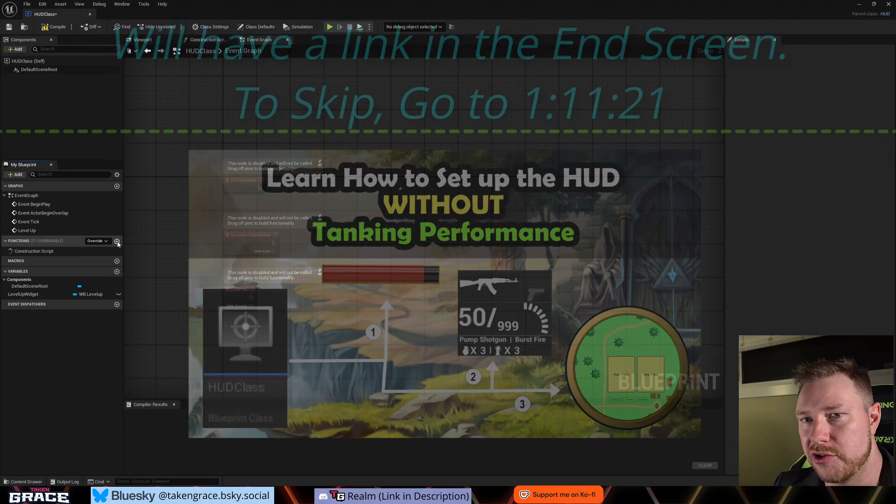
click(116, 241)
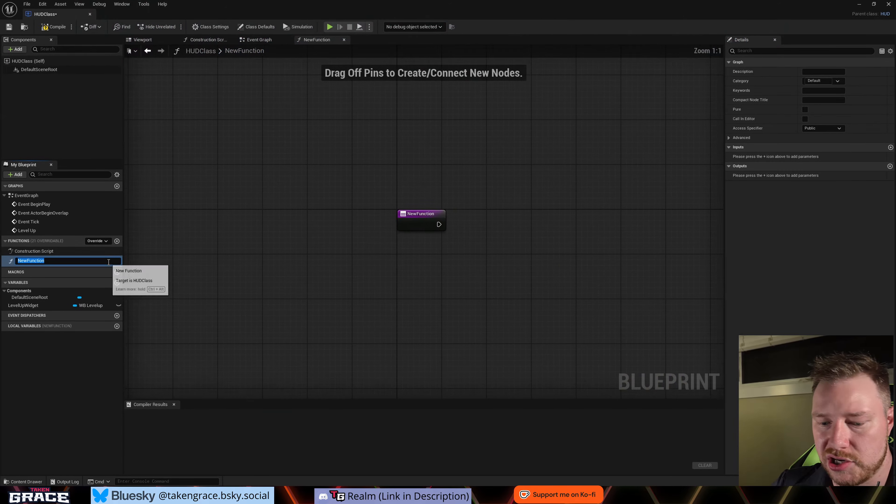
text(Widgets to Sp)
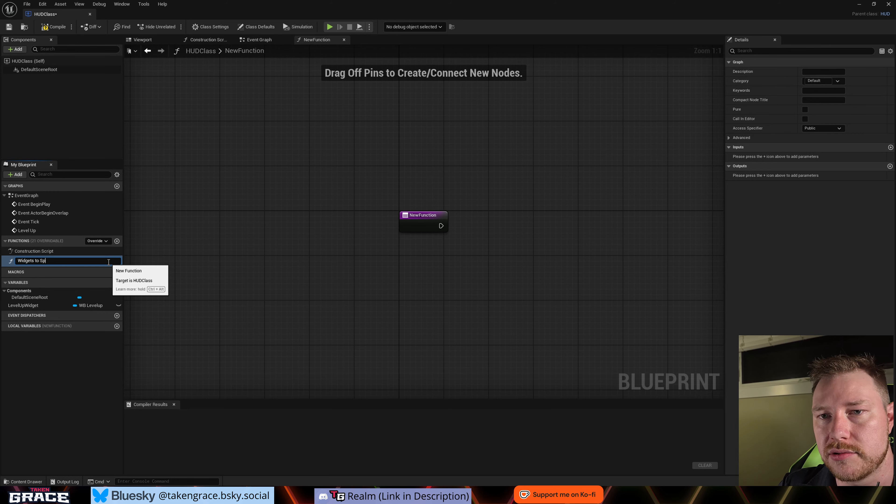
text(awn)
key(Return)
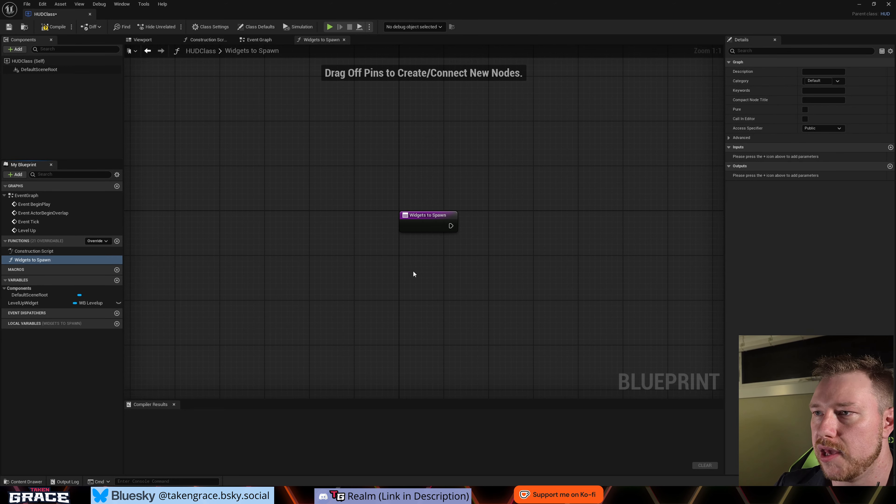
- Add a Sequence node and connect the Widgets to Spawn entry node to it
right_drag(413, 270, 290, 261)
right_drag(368, 233, 277, 238)
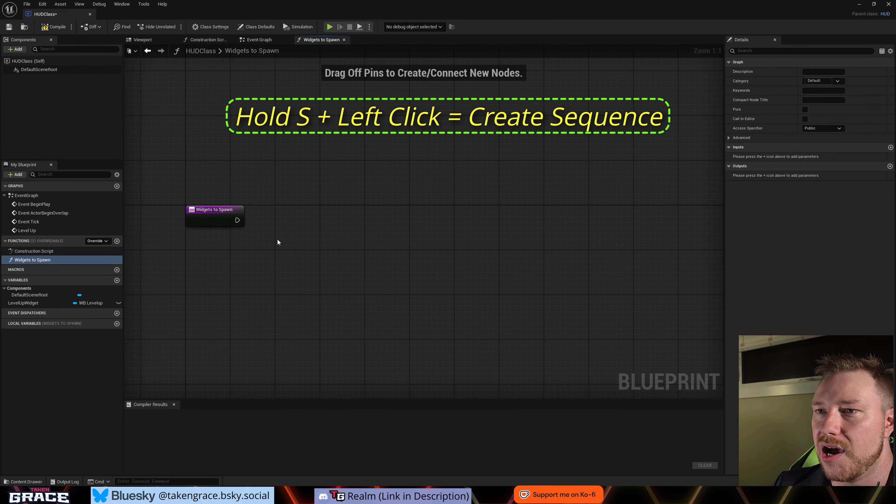
click(299, 225)
drag(237, 220, 305, 241)
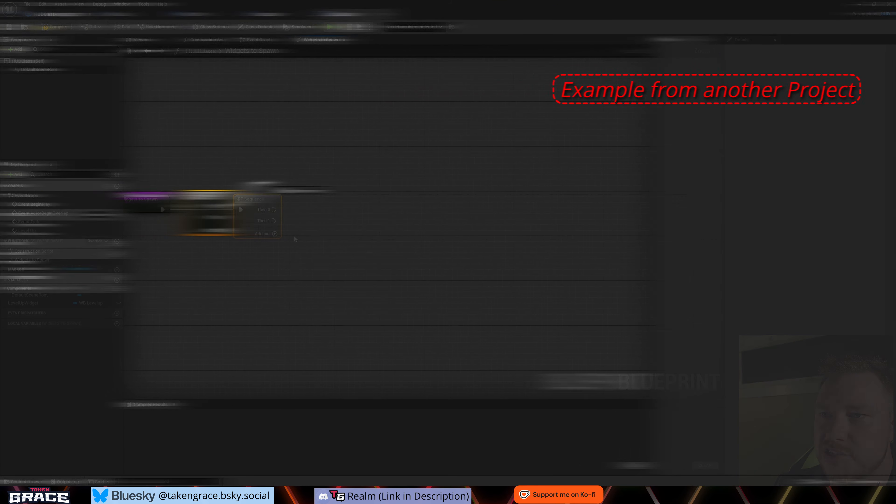
- Add a Create Widget node on the Sequence's Then 0 output and set its class to StatusBar
drag(227, 206, 264, 180)
text(create)
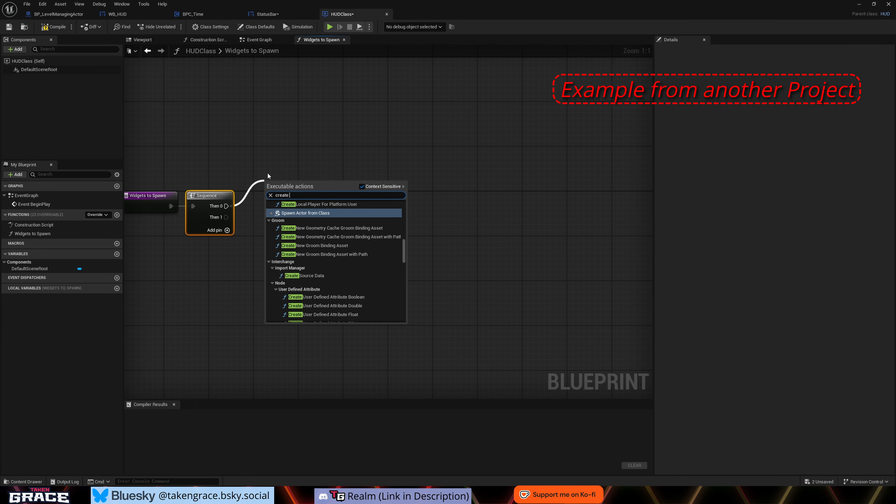
text( wid)
key(Return)
drag(282, 184, 315, 138)
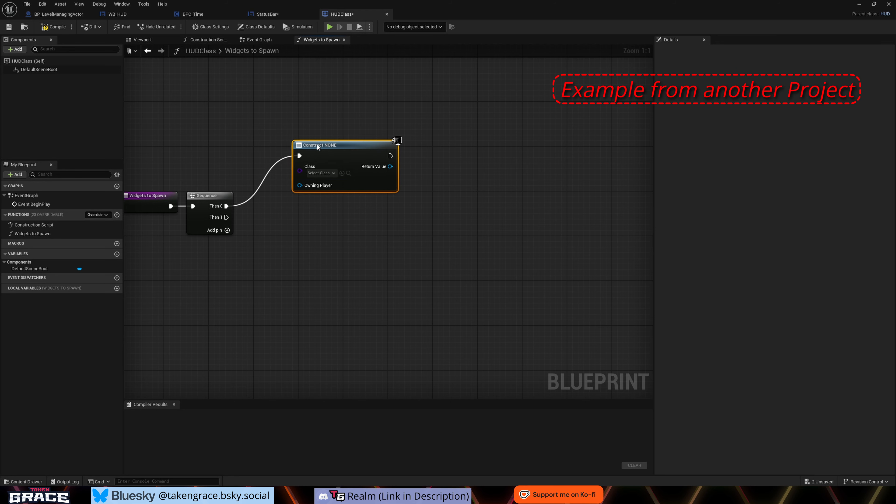
click(319, 167)
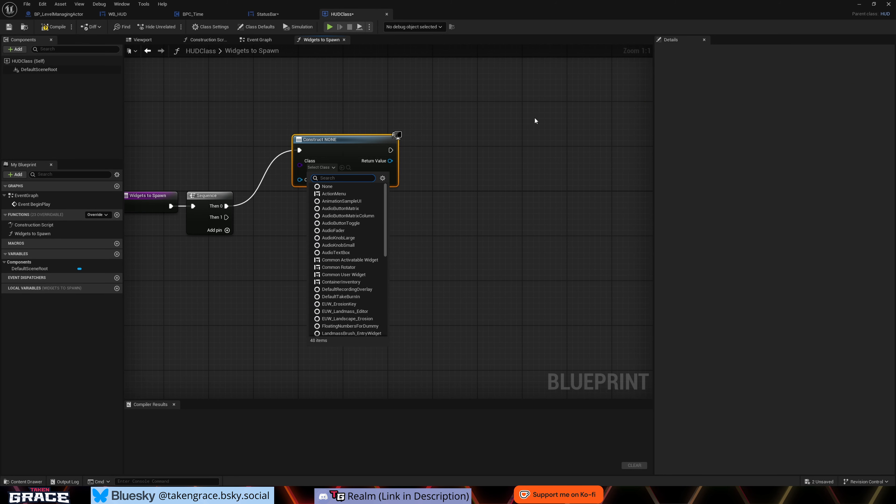
text(sta)
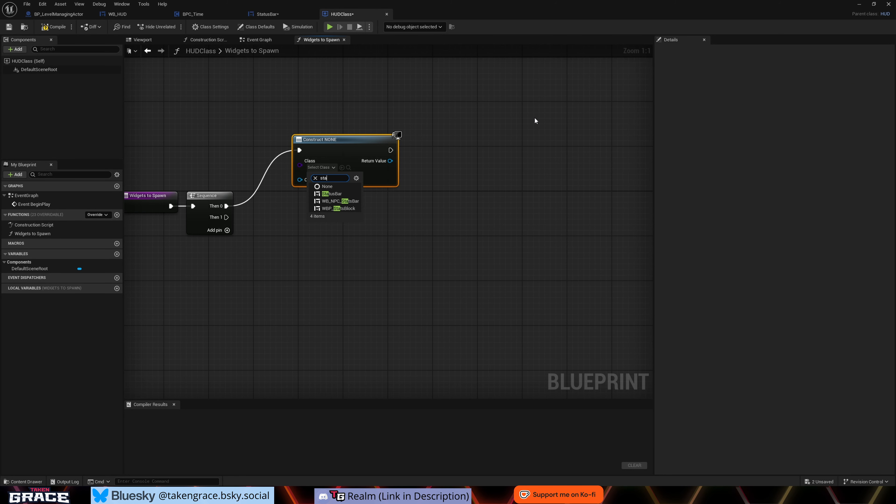
click(329, 194)
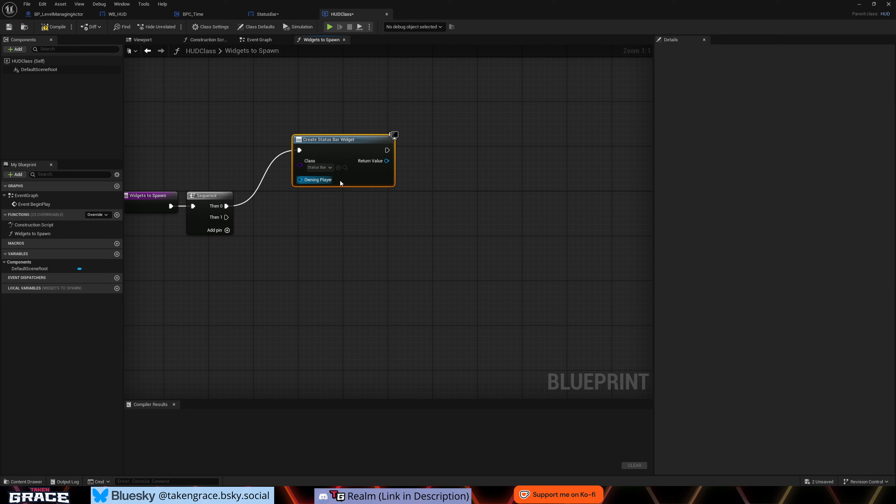
- Promote the Create Status Bar Widget node's return value to a variable named "Health Bar"
right_drag(449, 202, 367, 160)
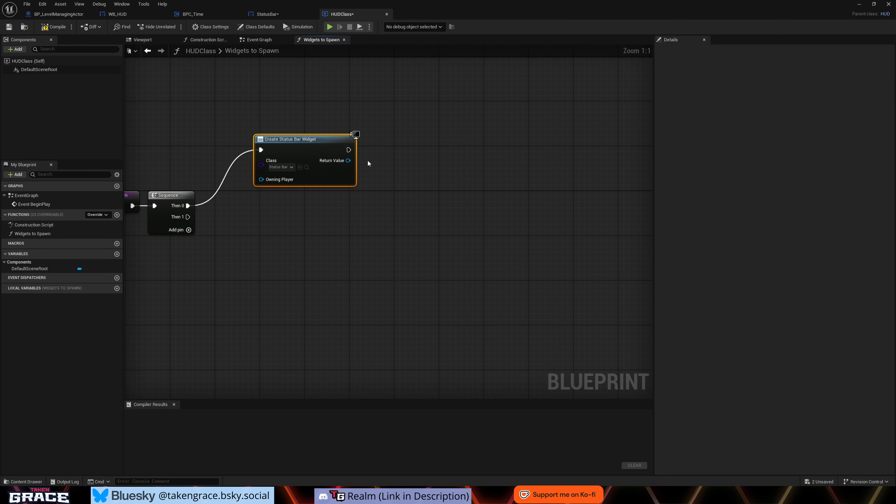
right_click(349, 161)
click(378, 184)
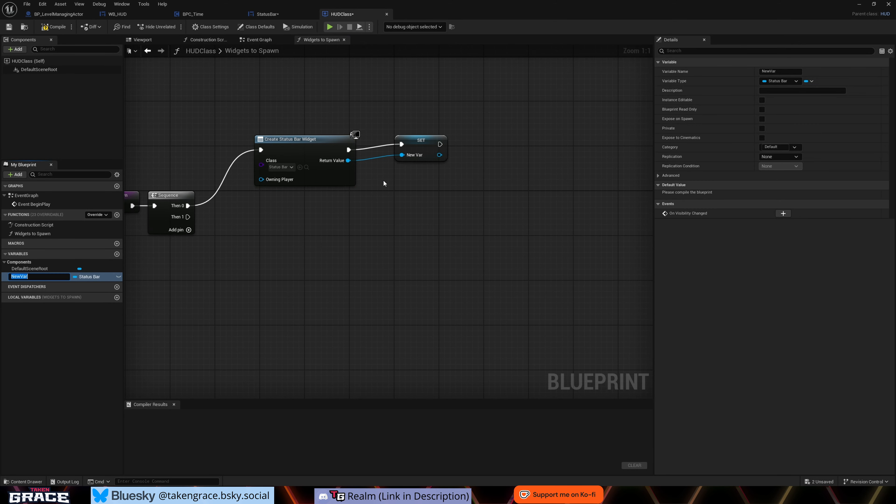
text(He)
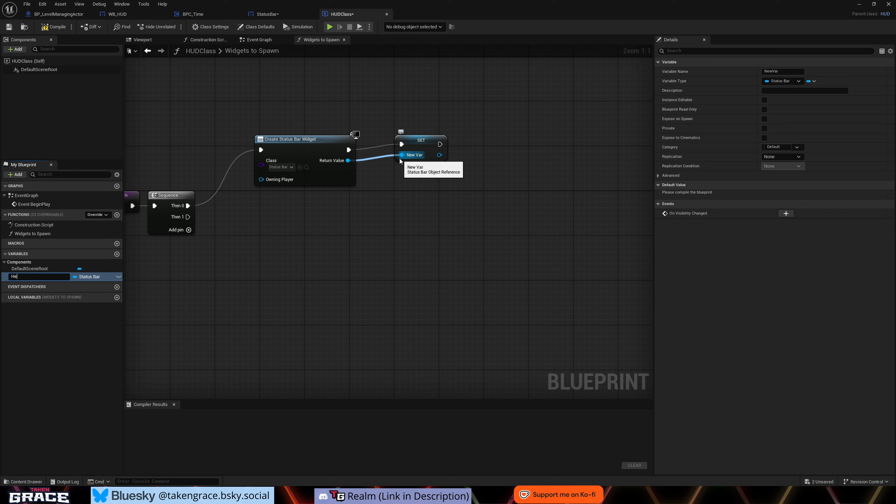
text(alth Bar)
key(Return)
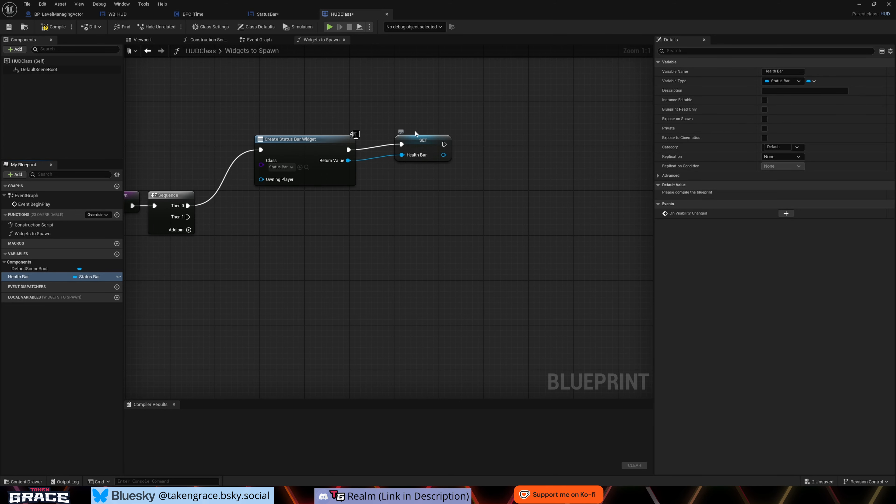
- Add an Add to Viewport node from the Health Bar Set node's output and line it up after that node
right_drag(437, 172, 393, 179)
drag(387, 171, 409, 167)
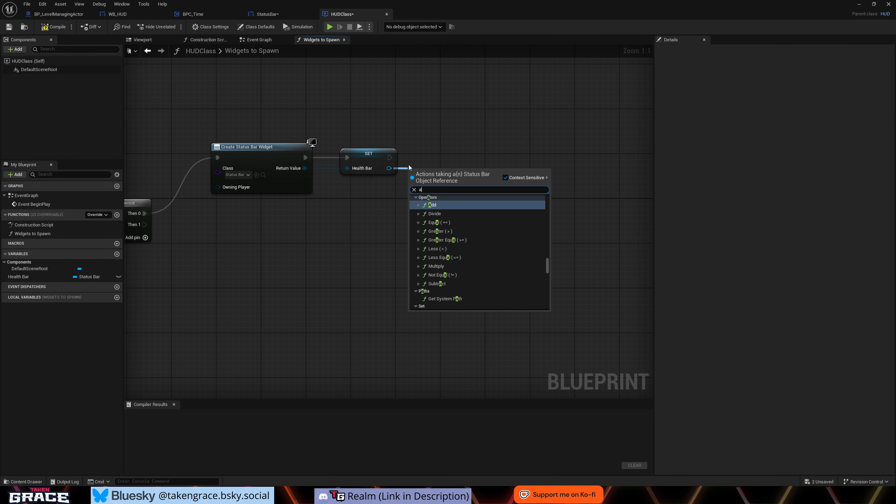
text(add to)
key(Up)
key(Return)
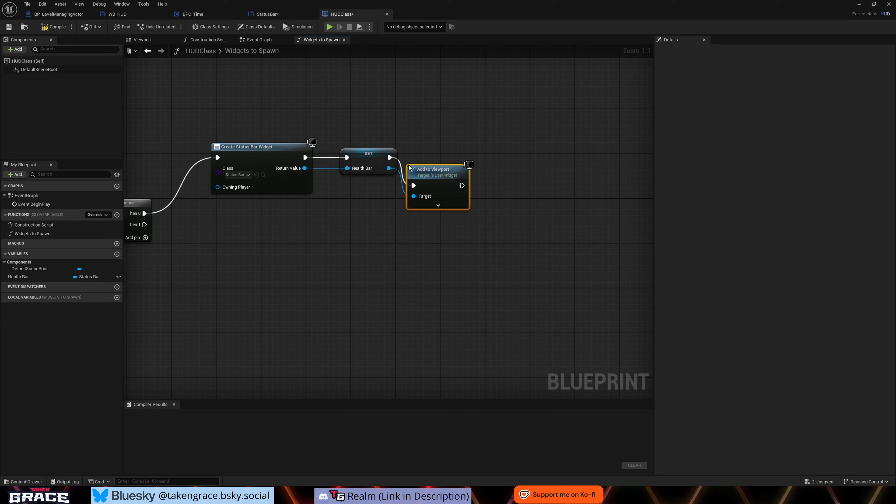
drag(440, 173, 450, 143)
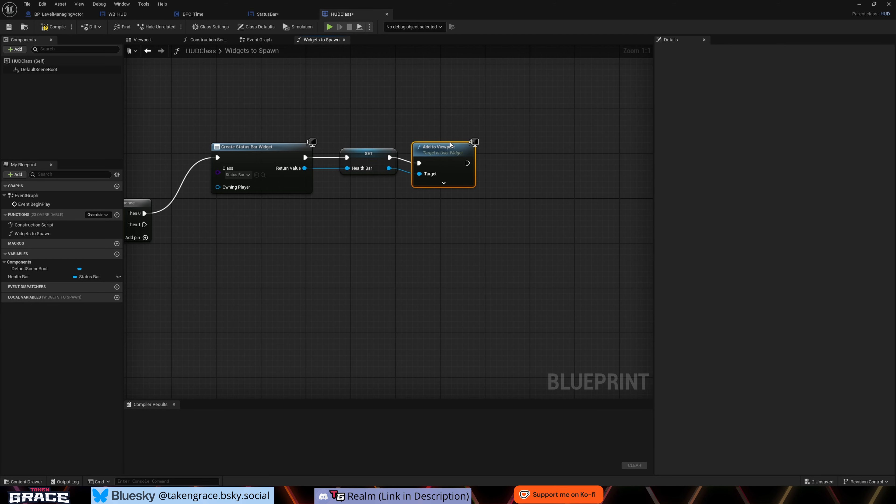
- Add a Set Visibility node for Health Bar after Add to Viewport, with visibility Not Hit-Testable (Self & All Children)
right_drag(421, 191, 347, 197)
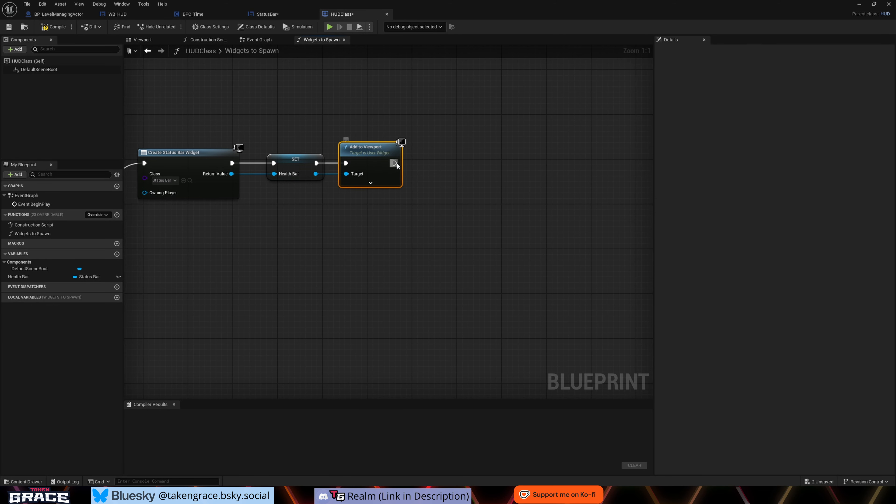
drag(316, 173, 428, 175)
text(set vis)
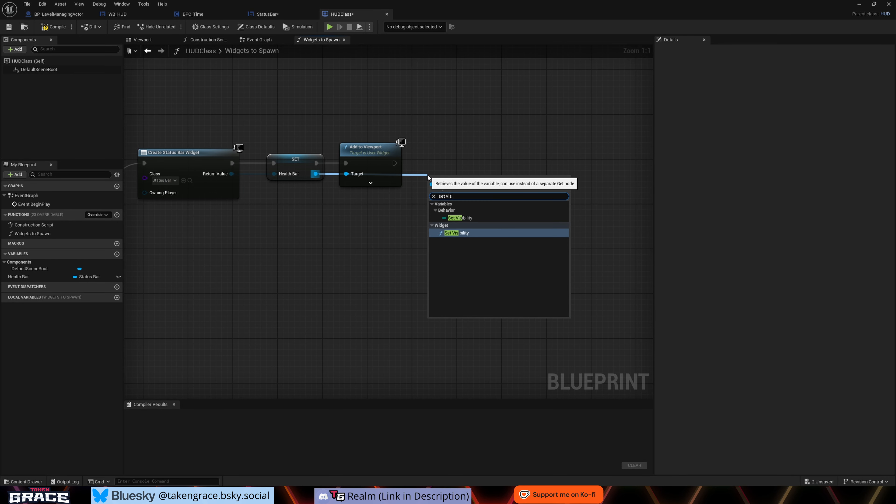
key(Return)
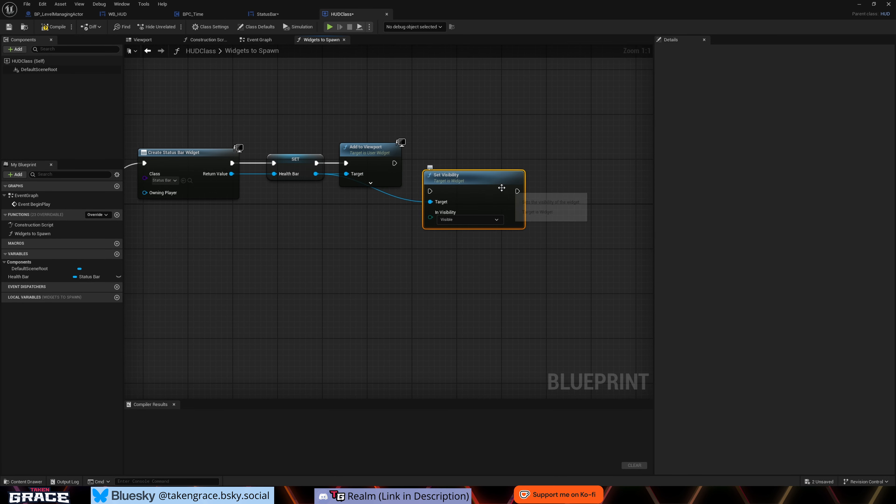
drag(487, 176, 487, 158)
click(462, 192)
click(449, 212)
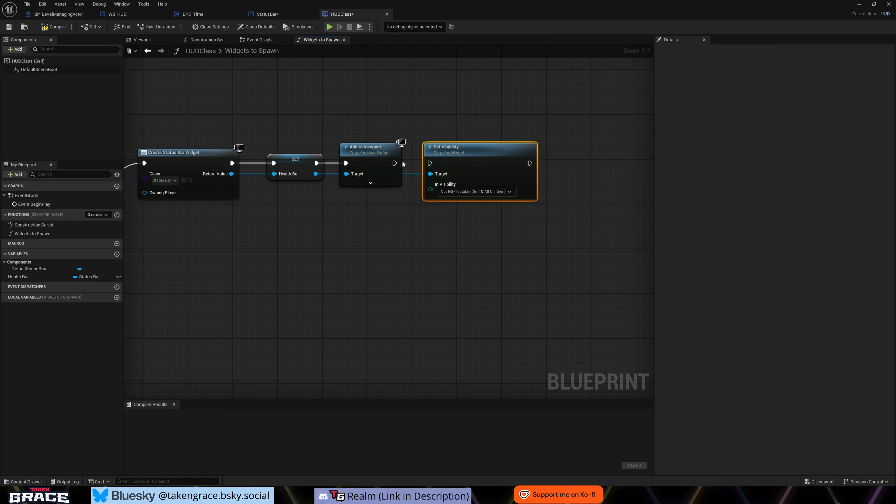
mouse_move(388, 161)
mouse_down()
mouse_move(431, 163)
mouse_move(381, 151)
mouse_up()
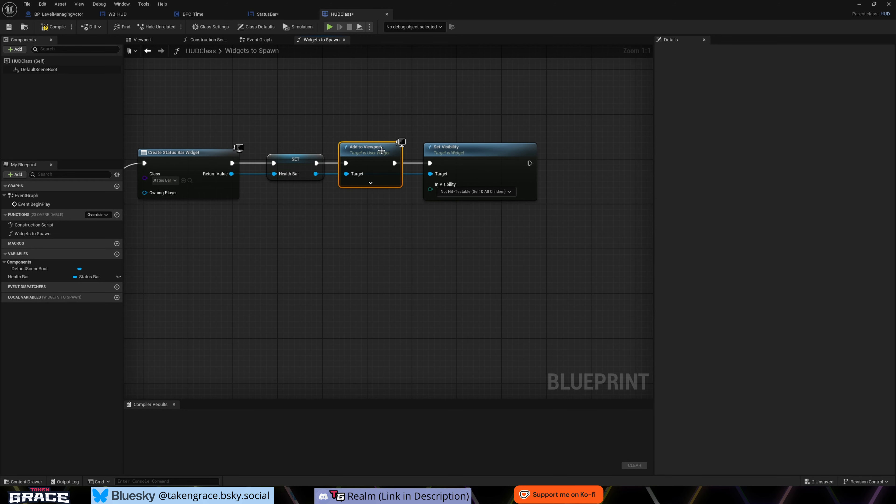
- Add a Set Visibility node for Other Widget after Add to Viewport, with visibility Not Hit-Testable (Self & All Children)
drag(479, 160, 473, 160)
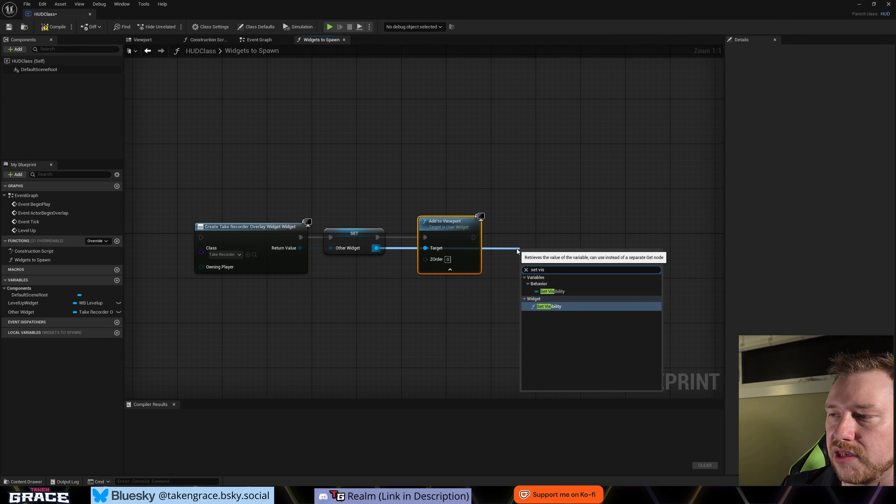
click(550, 306)
drag(576, 279, 567, 247)
drag(422, 231, 571, 229)
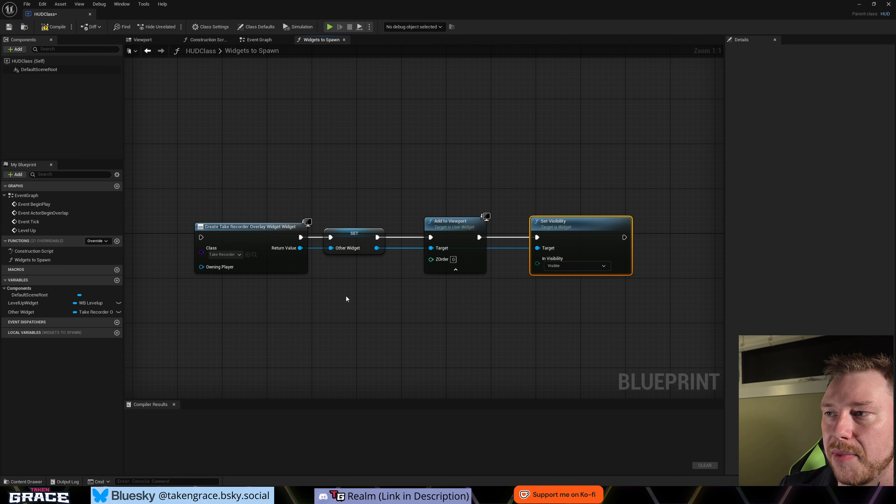
click(582, 267)
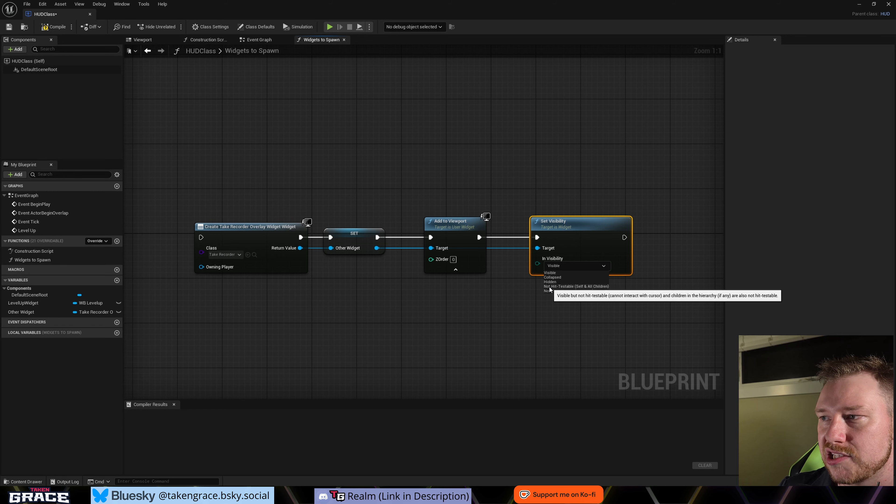
click(549, 287)
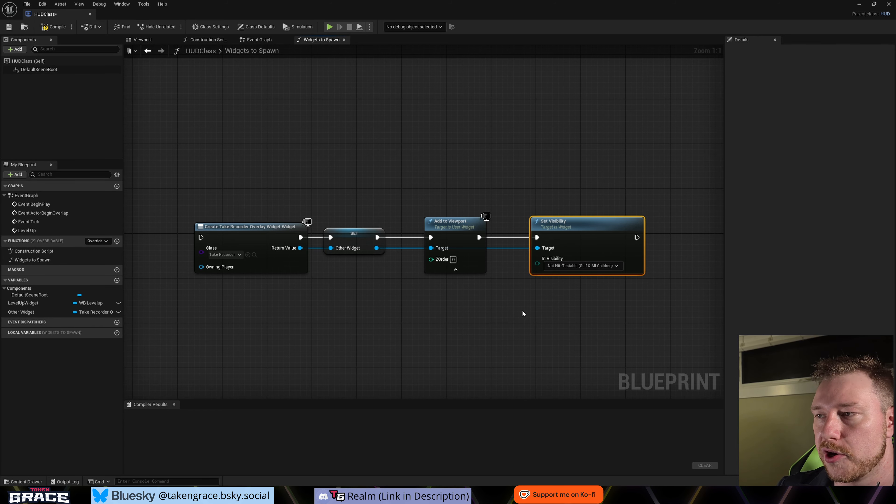
- Connect the Sequence's Then 0 output to the Create Take Recorder Overlay Widget node
right_drag(566, 318, 558, 314)
scroll(423, 296, down, 1)
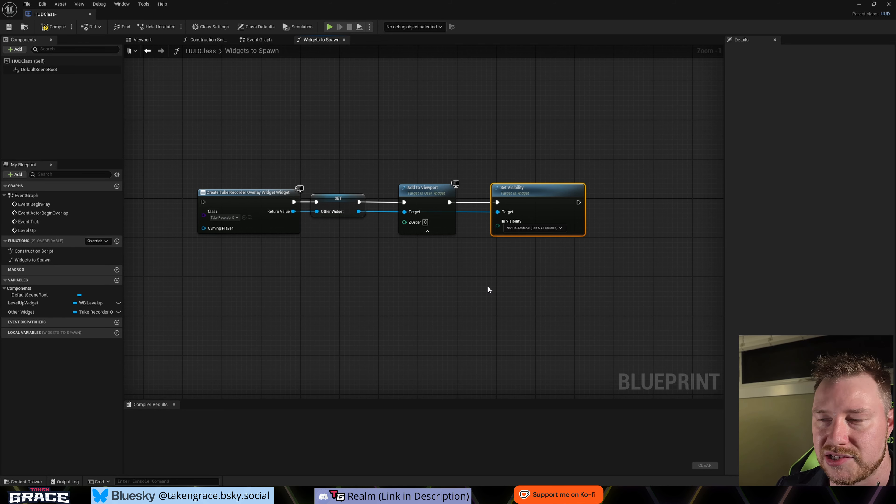
right_drag(333, 244, 424, 260)
scroll(357, 255, down, 2)
drag(344, 187, 564, 307)
click(573, 313)
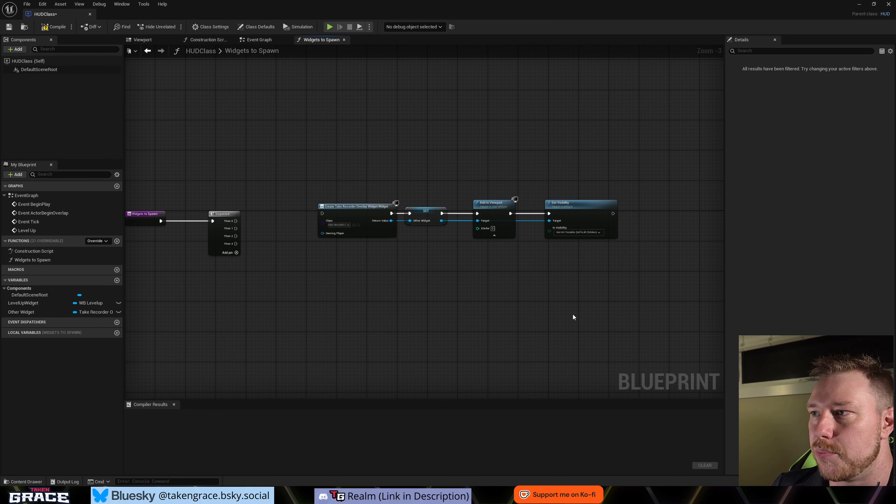
scroll(591, 258, up, 2)
right_drag(530, 262, 576, 270)
drag(280, 150, 631, 282)
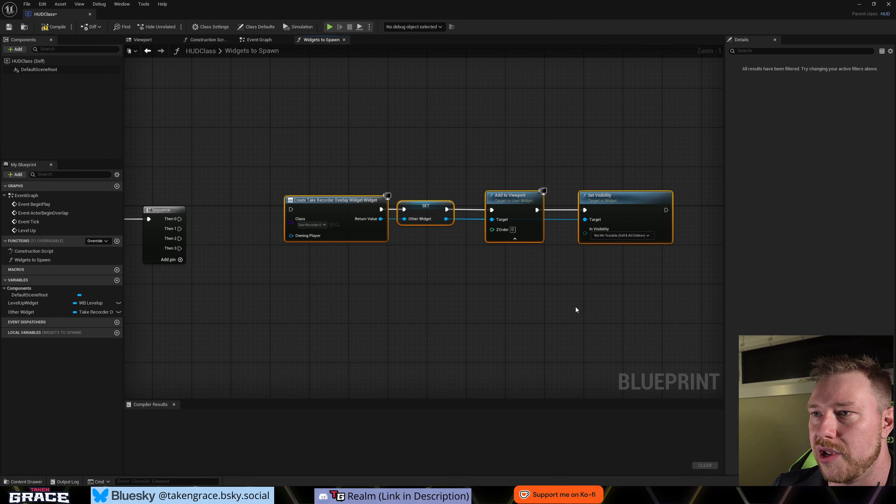
scroll(576, 306, down, 1)
drag(316, 171, 659, 291)
drag(236, 232, 332, 223)
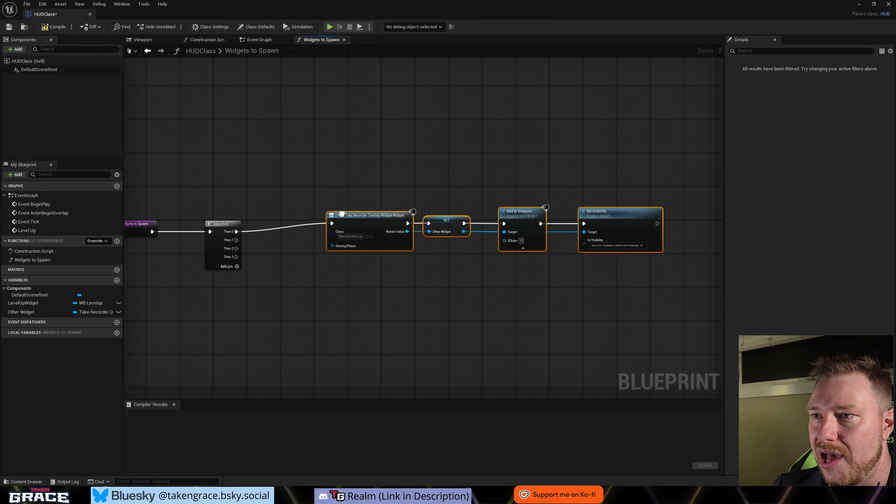
- Collapse the selected Other Widget creation, Set, Add to Viewport and Set Visibility nodes into a graph named "The Other Widget"
right_click(384, 215)
click(364, 304)
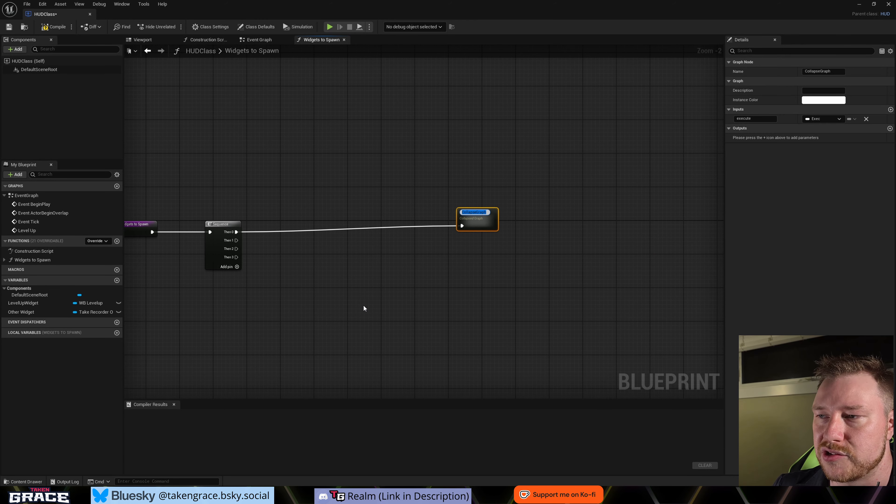
text(S)
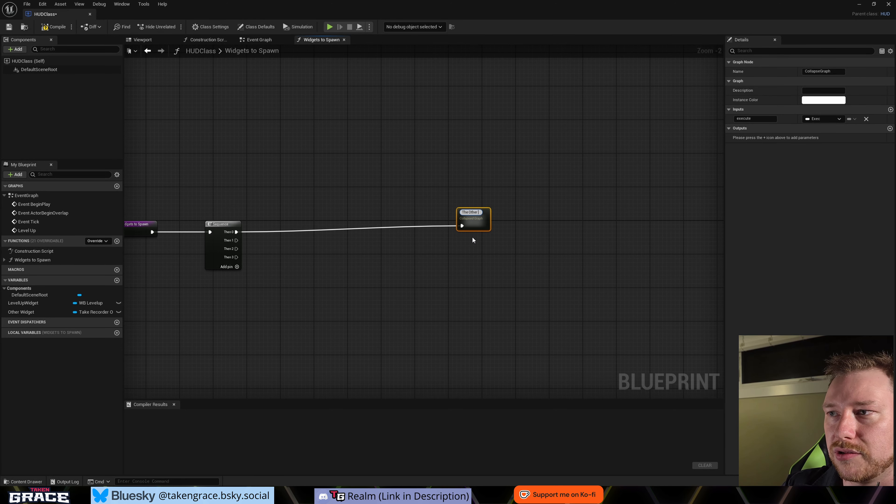
text(The Other Widget)
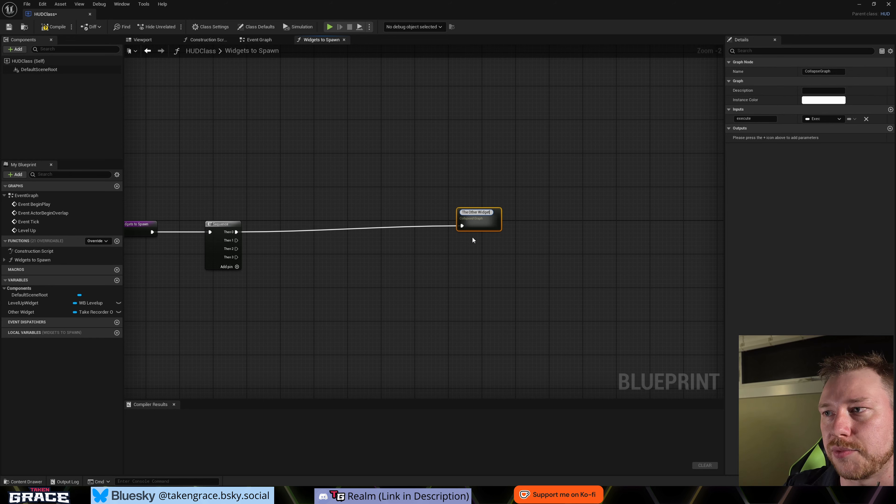
key(Return)
- Duplicate The Other Widget collapsed graph and place the copy directly beneath the original
drag(482, 228, 467, 252)
click(471, 261)
click(471, 225)
key(ctrl+d)
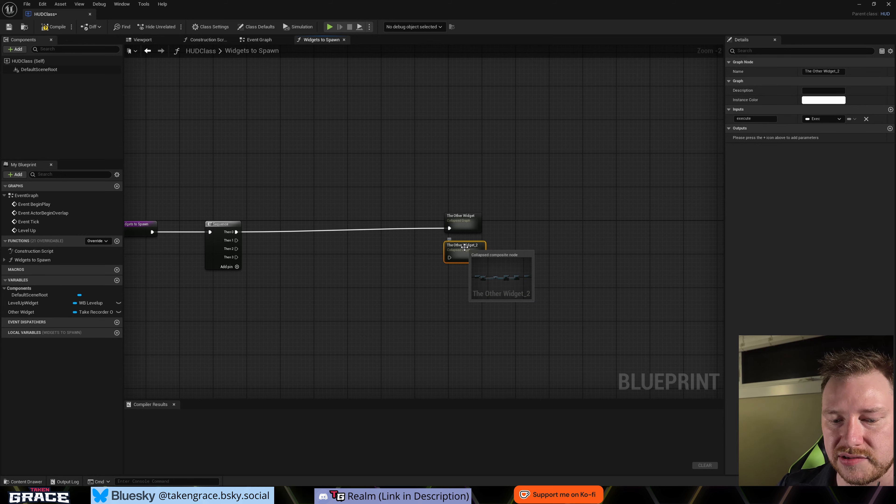
click(497, 256)
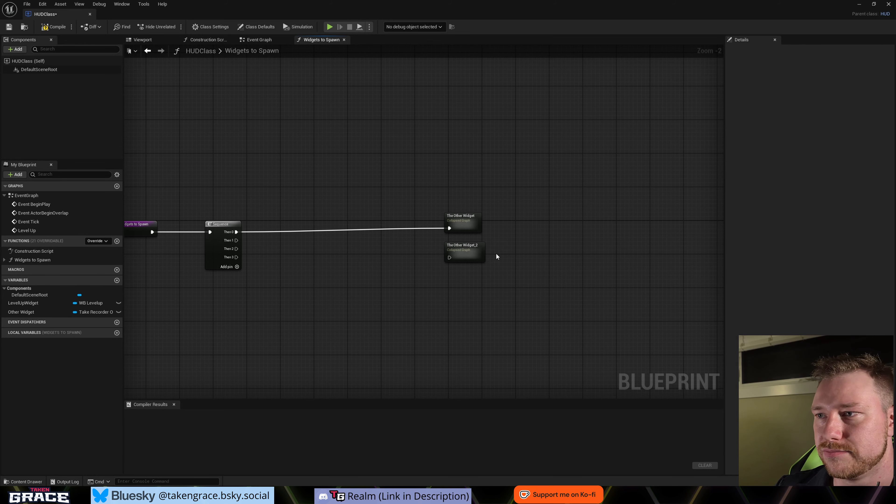
- In The Other Widget_2 graph, delete the Other Widget Set node and change the created widget's class to AudioButtonToggle
double_click(471, 255)
click(512, 245)
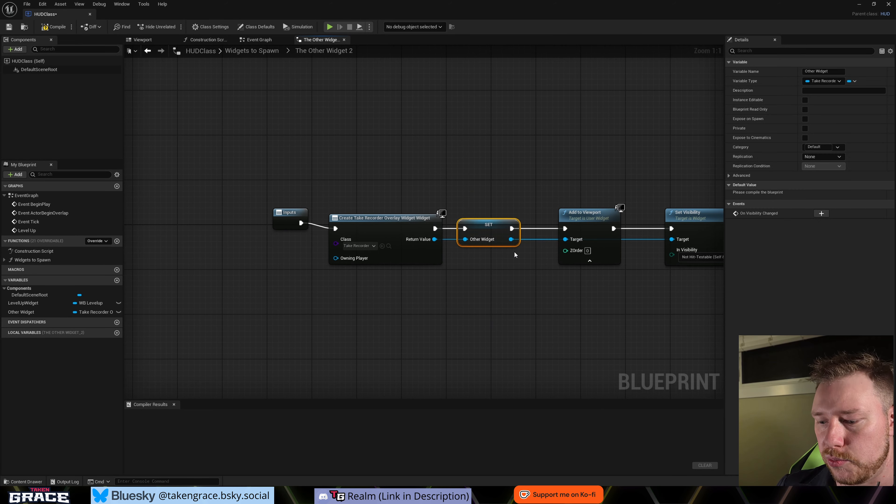
key(Delete)
click(359, 246)
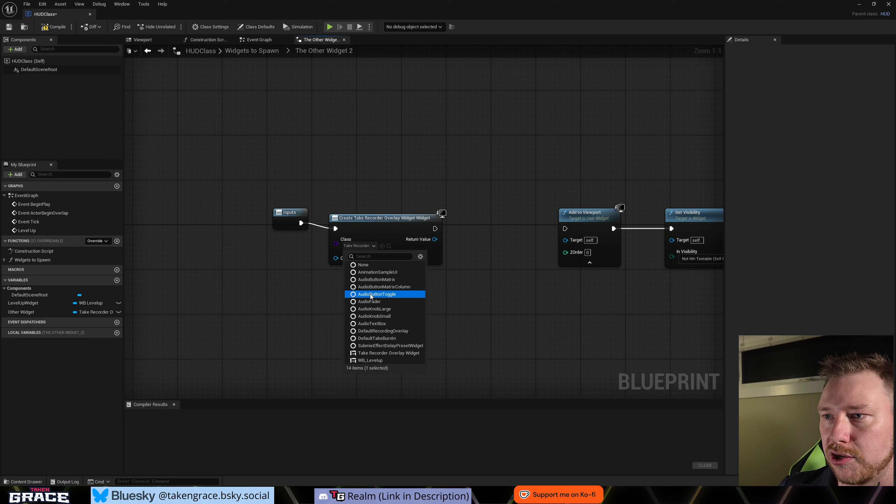
click(377, 294)
- Promote the Create Audio Button Toggle Widget node's return value to a variable named "the other ther wideet"
right_click(438, 239)
click(459, 262)
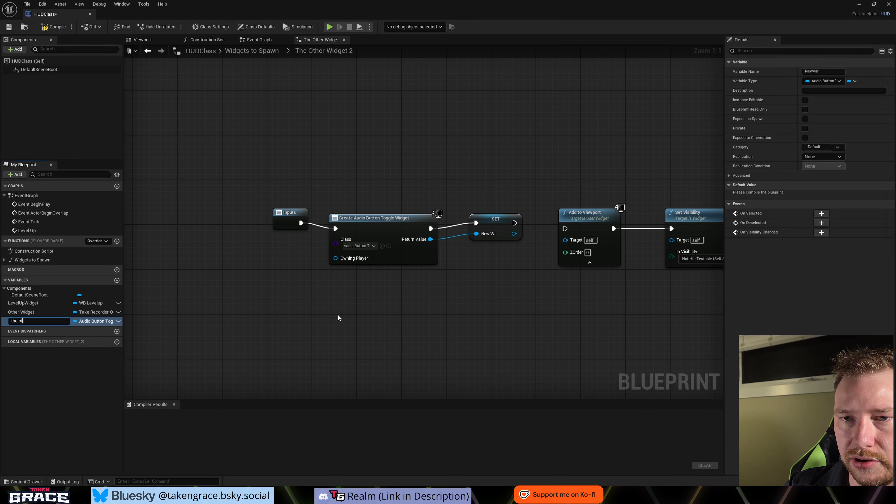
text(the other ther wideet)
key(Return)
- Connect the new variable's Set node to the Add to Viewport and Set Visibility nodes
drag(517, 239, 566, 242)
right_drag(622, 290, 579, 293)
drag(477, 232, 630, 243)
right_drag(656, 295, 633, 299)
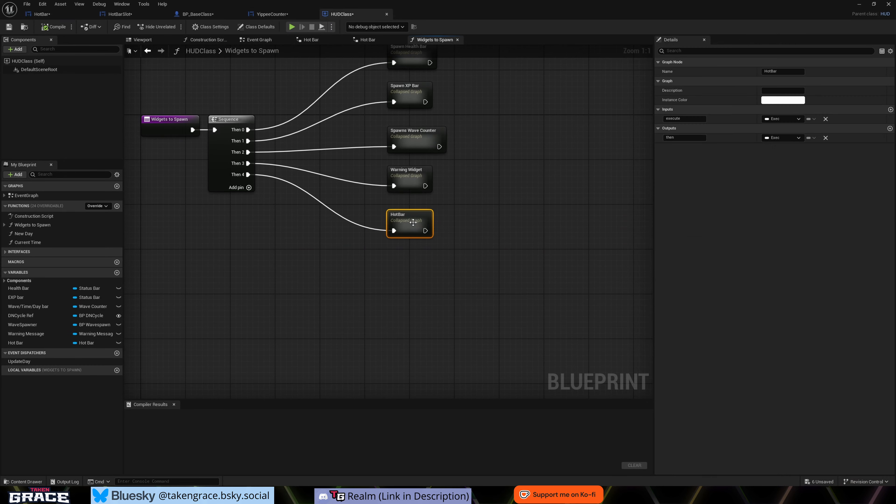
- Duplicate the HotBar collapsed graph as "Souls Count" and connect it to a new Then 5 output on the Sequence
key(ctrl+d)
drag(434, 246, 422, 251)
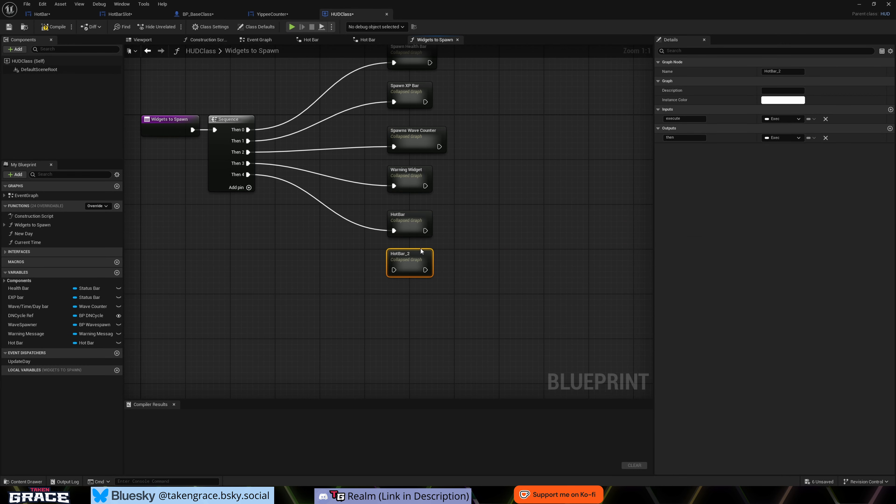
key(F2)
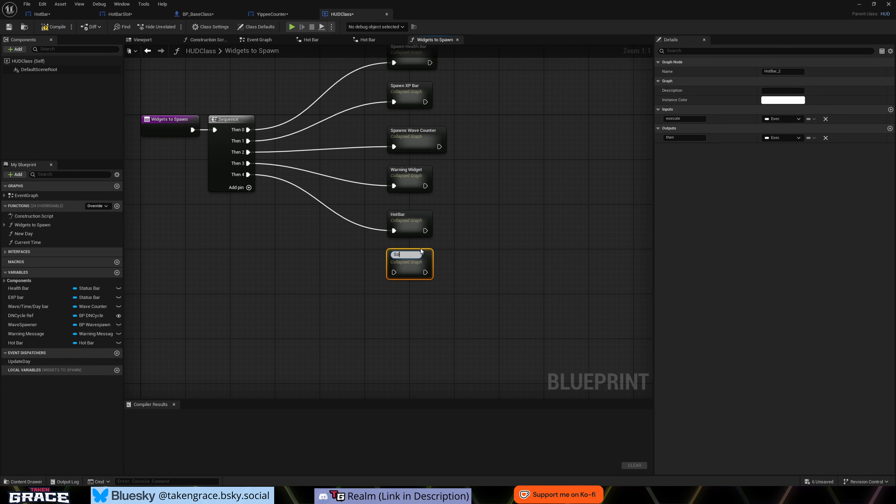
text(Souls Count)
key(Return)
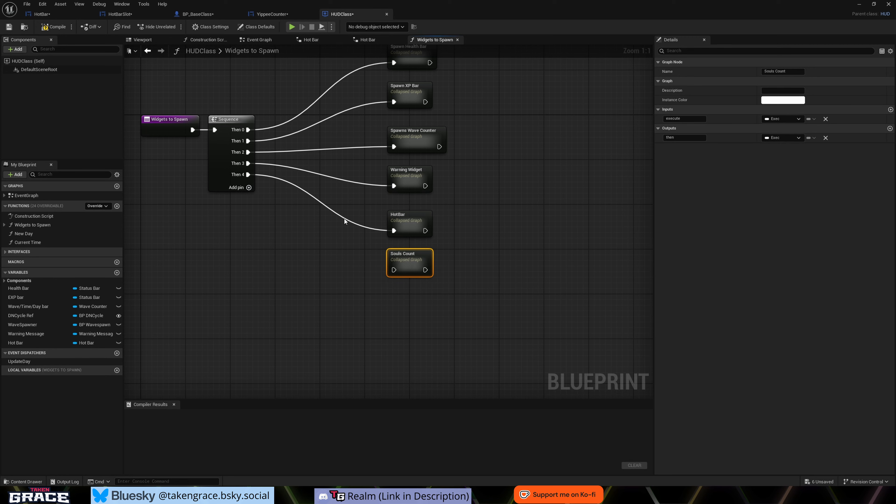
drag(251, 186, 393, 270)
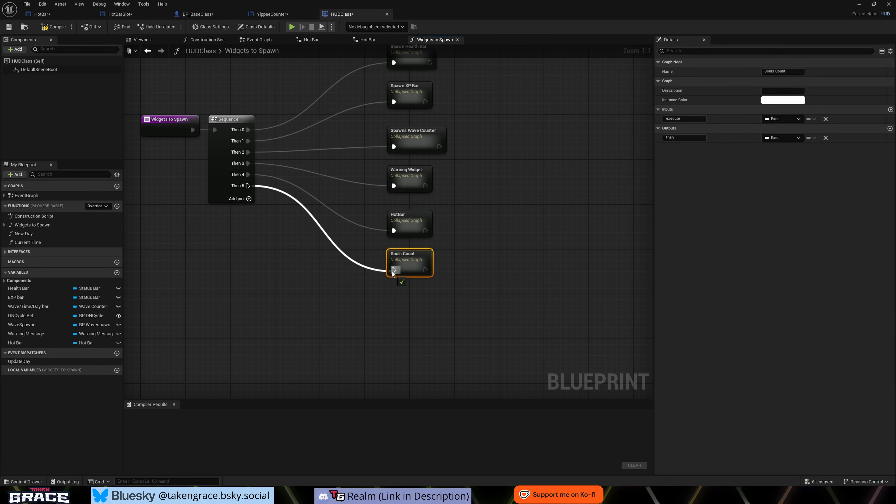
- Delete the BPC Inventory System and Content getter nodes inside the Souls Count graph and compile the Blueprint
double_click(410, 263)
scroll(285, 247, up, 5)
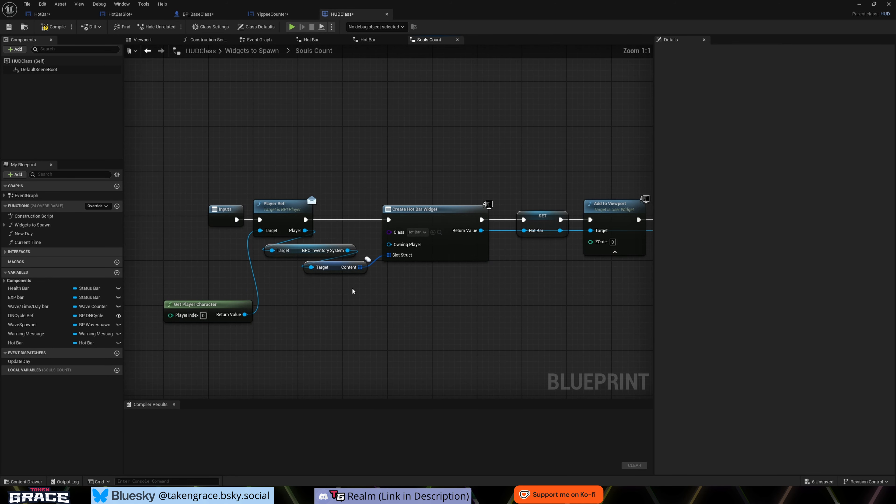
drag(344, 228, 335, 334)
key(Delete)
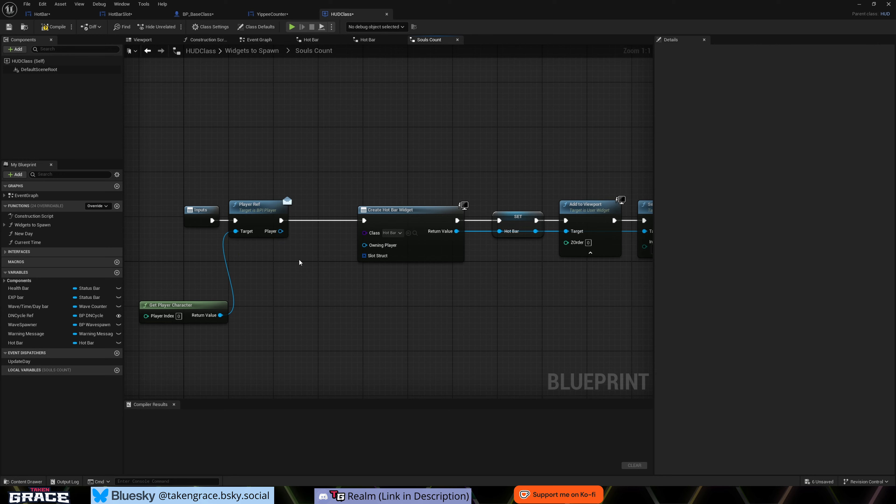
click(53, 28)
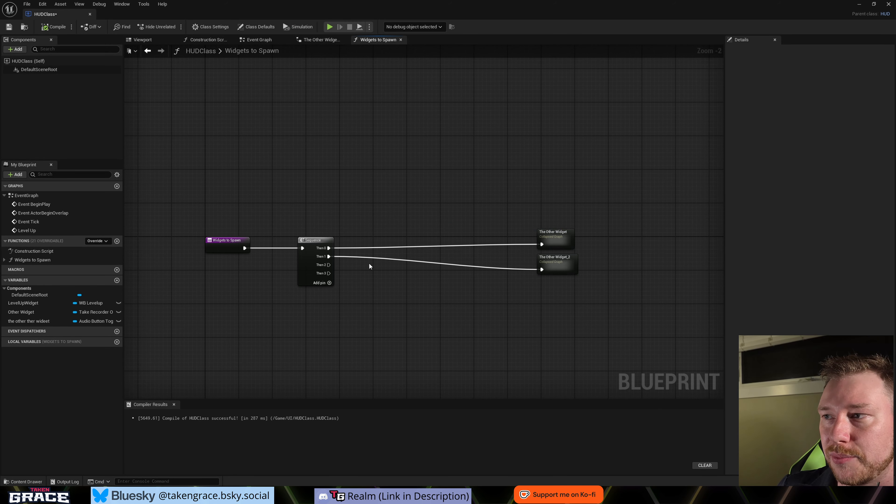
- Open the Event Graph and examine the Level Up event's chain from the validity check to Add to Viewport
right_drag(458, 325, 441, 310)
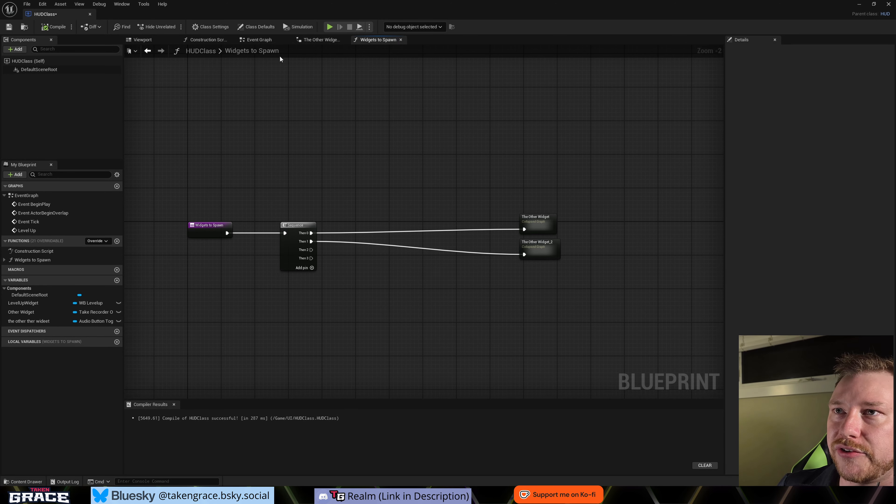
click(259, 40)
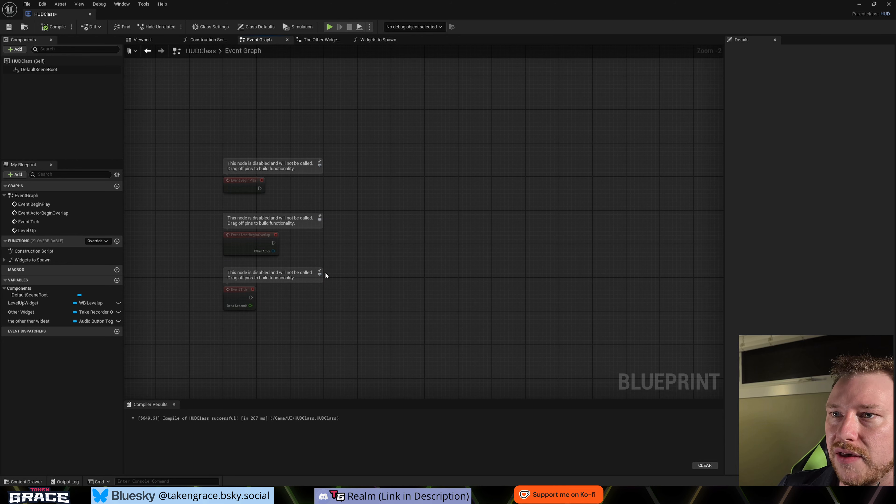
right_drag(335, 275, 432, 126)
right_drag(489, 238, 374, 257)
right_drag(377, 299, 374, 221)
right_drag(242, 325, 275, 298)
drag(185, 217, 231, 258)
click(470, 303)
right_drag(469, 304, 398, 305)
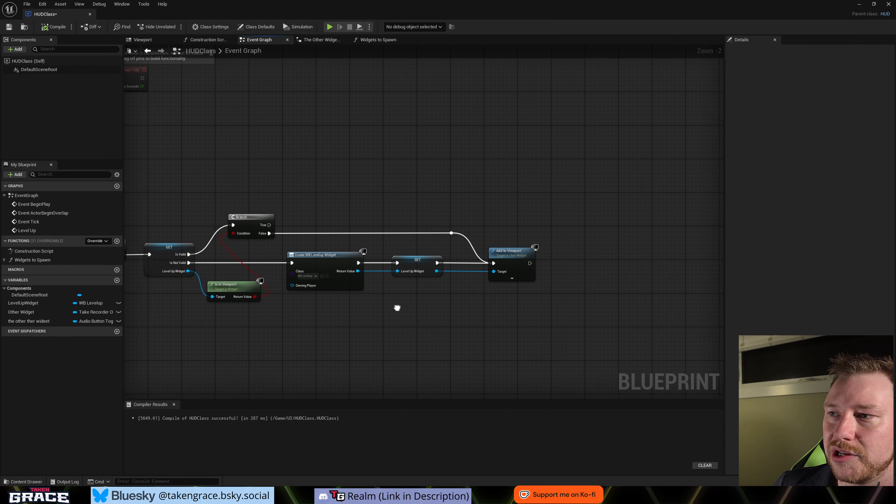
right_drag(202, 261, 283, 244)
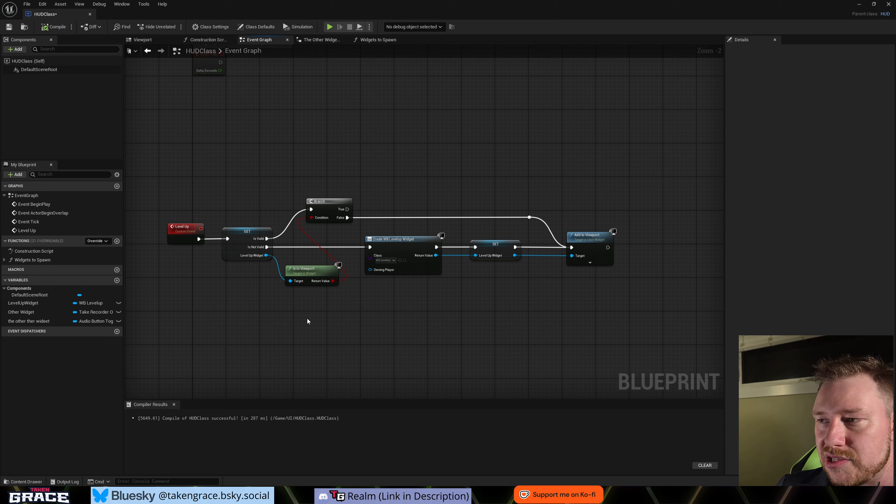
right_drag(615, 245, 580, 276)
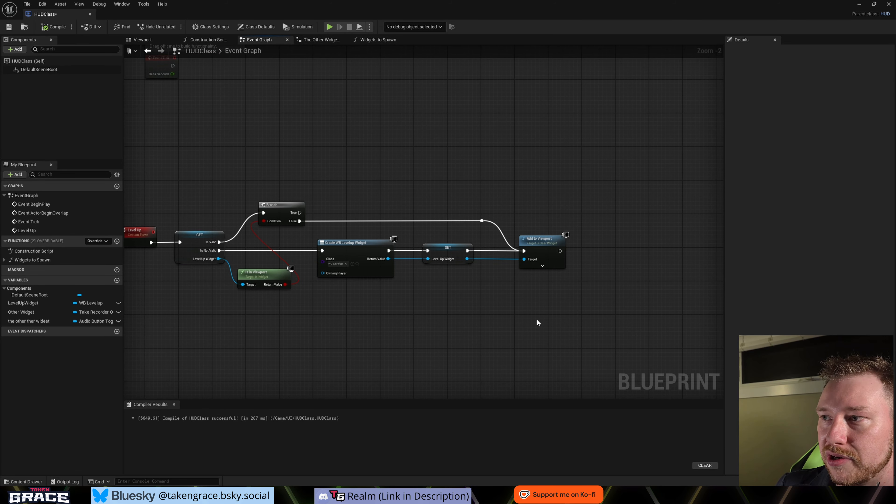
- Place a Level Up Widget getter below the Add to Viewport node and get its Old Level text from it
right_drag(536, 320, 326, 302)
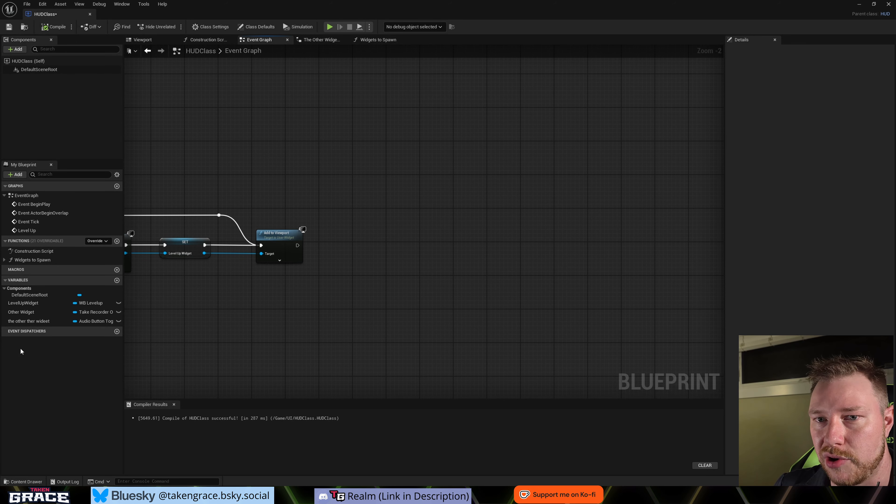
drag(17, 304, 343, 290)
click(301, 299)
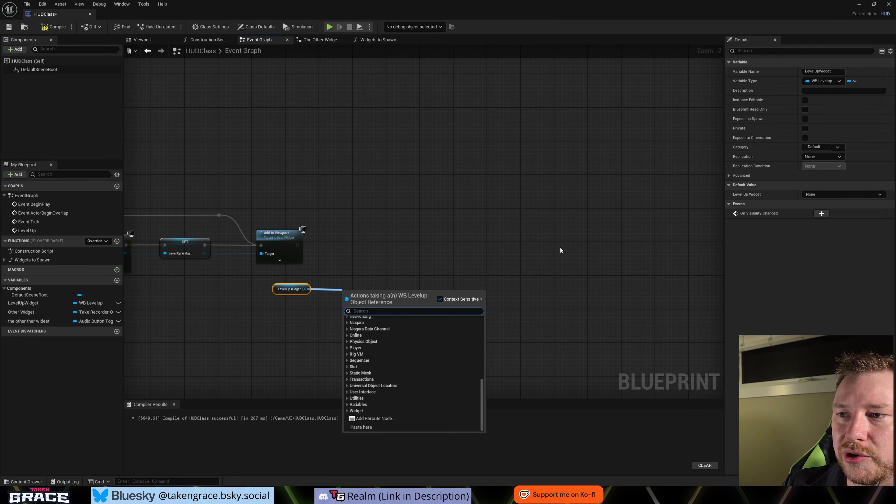
text(old)
key(Return)
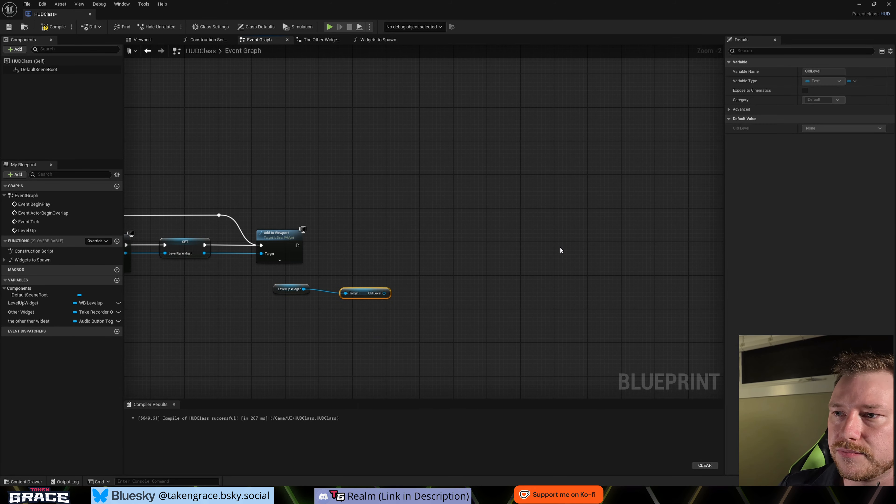
- Get the New Level text from the Level Up Widget reference and place that node below Old Level
click(304, 293)
drag(304, 289, 334, 313)
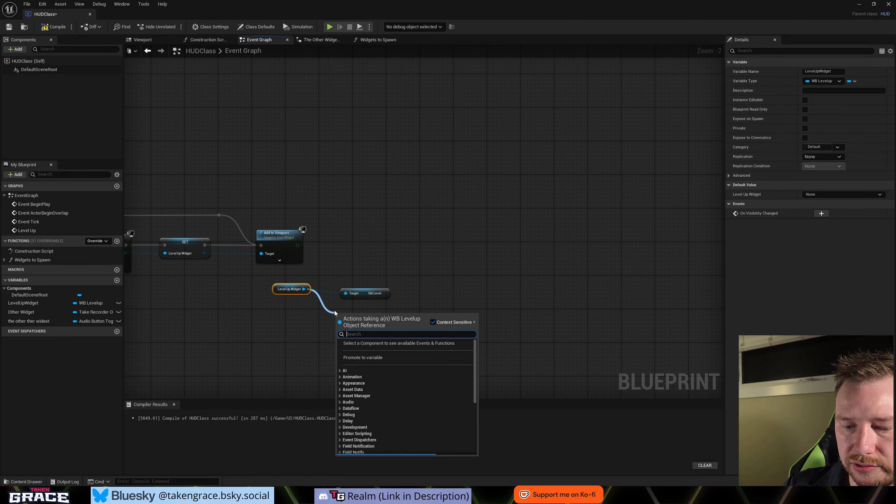
text(new)
key(Return)
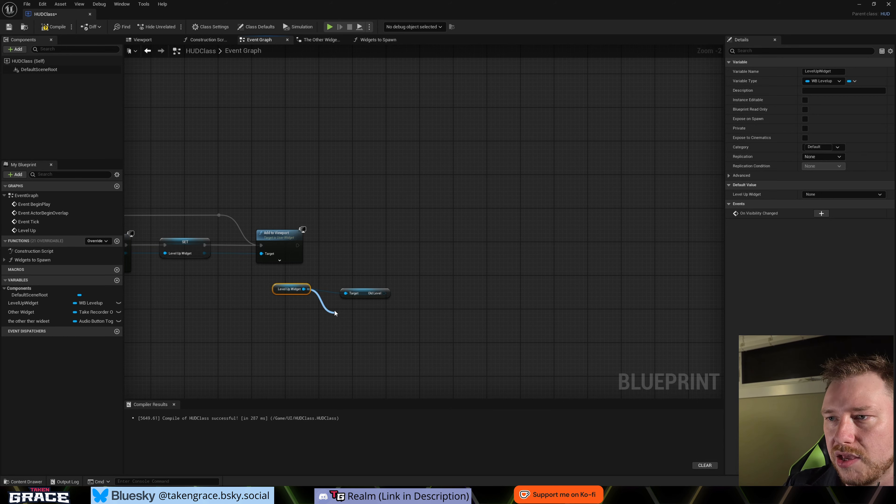
drag(354, 314, 362, 314)
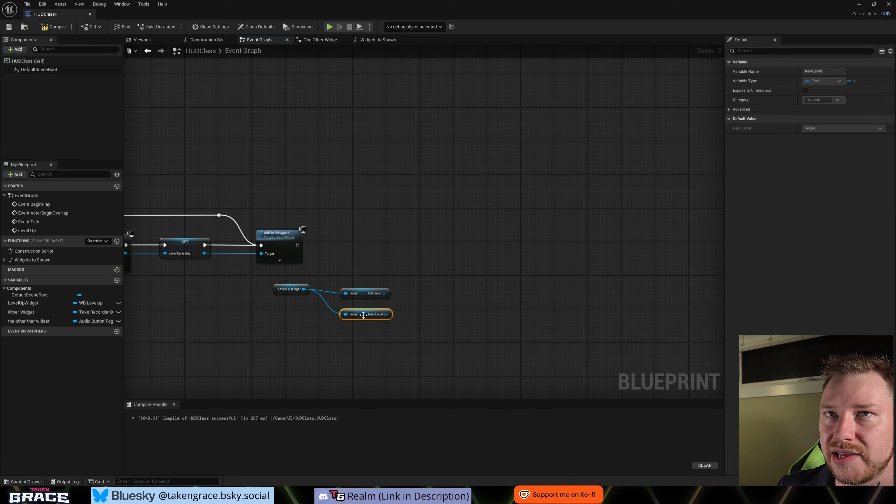
- Open the WB_Levelup widget, examine its New Level and Old Level texts in the designer, and return to the HUDClass Blueprint
click(300, 121)
key(ctrl+space)
double_click(100, 391)
double_click(73, 391)
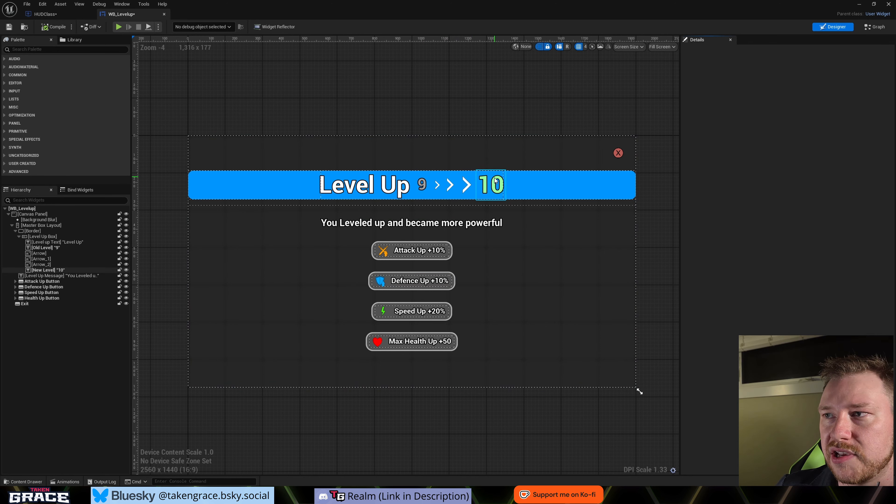
click(491, 185)
click(422, 185)
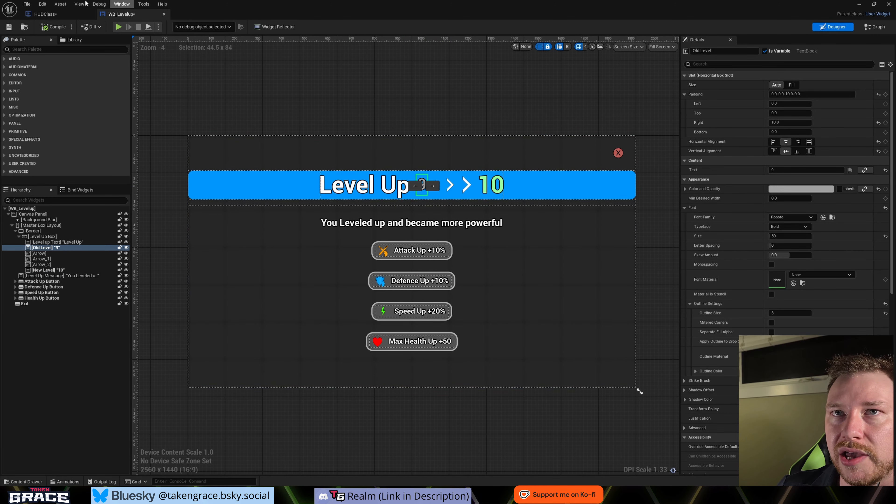
click(46, 14)
- Add a Set Text node for the Old Level reference and connect its execution after Add to Viewport
right_drag(293, 324, 379, 321)
drag(363, 287, 366, 300)
drag(355, 268, 490, 336)
drag(454, 294, 444, 251)
click(394, 318)
text(set texd)
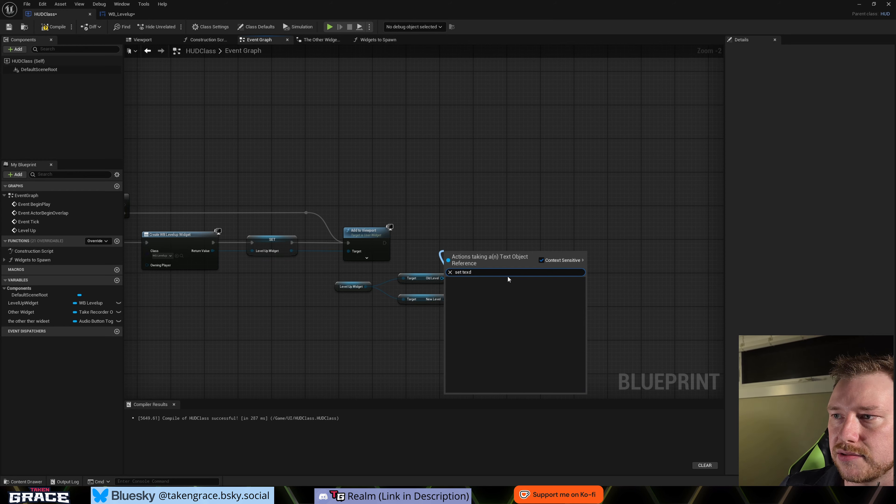
text(])
key(BackSpace)
key(BackSpace)
text(t)
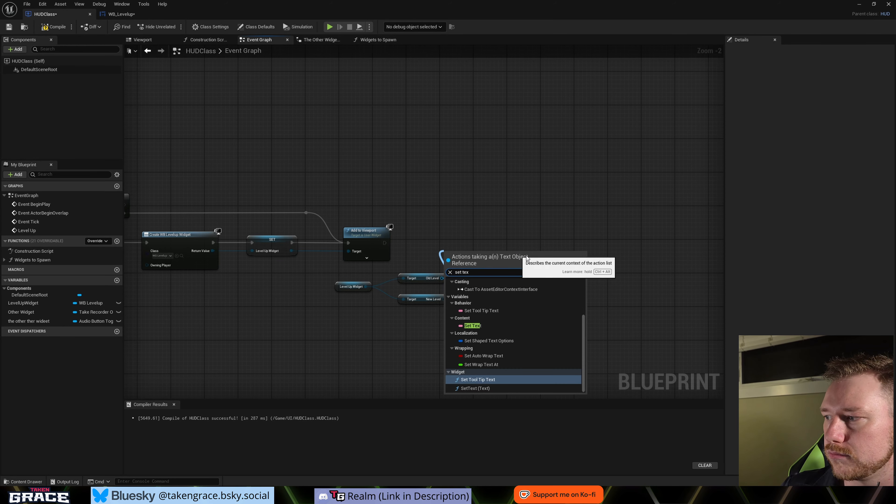
click(488, 326)
drag(467, 259, 458, 243)
drag(384, 242, 502, 245)
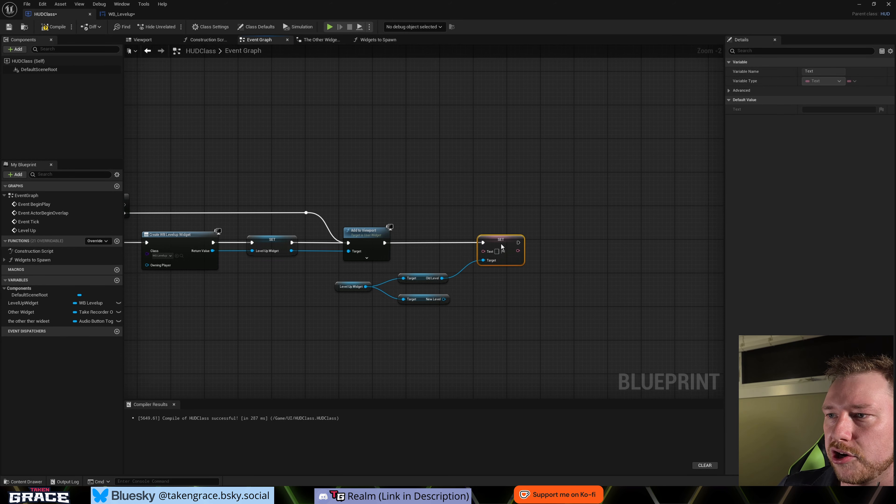
- Add a Set Text node for the New Level reference and chain it after the Old Level Set node, with space between them
right_drag(452, 306, 384, 295)
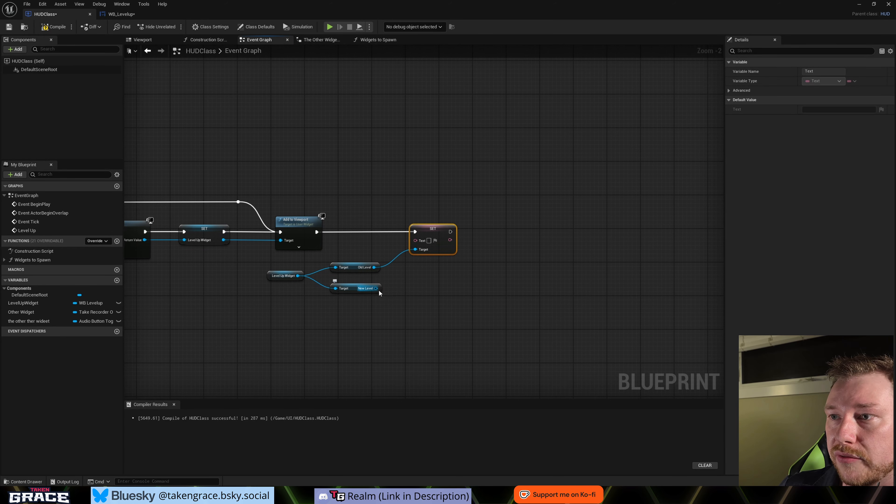
drag(377, 288, 472, 286)
text(set tex)
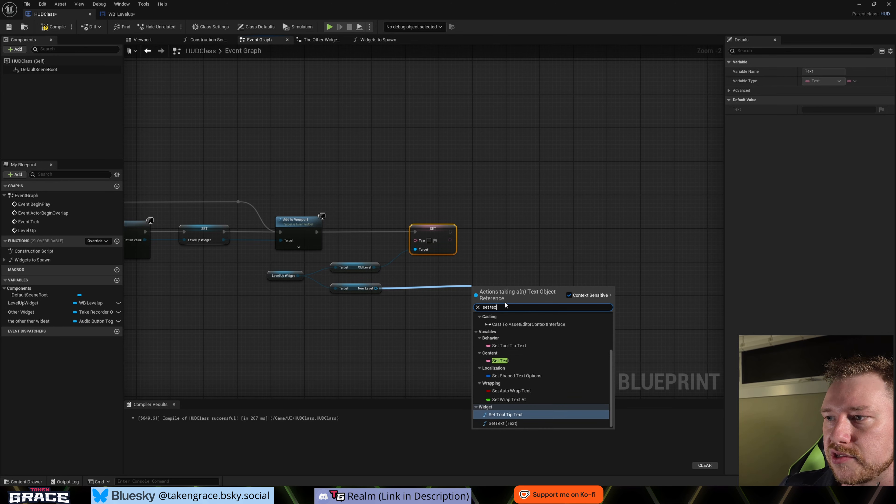
click(502, 359)
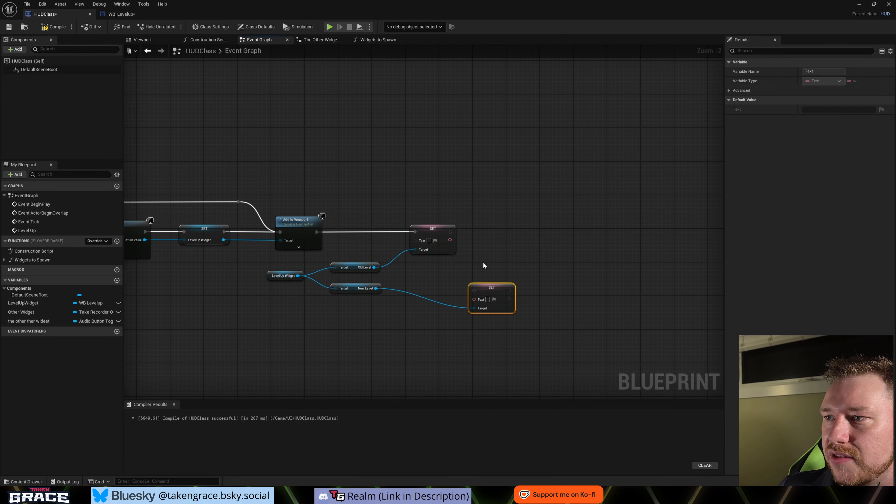
drag(489, 286, 479, 232)
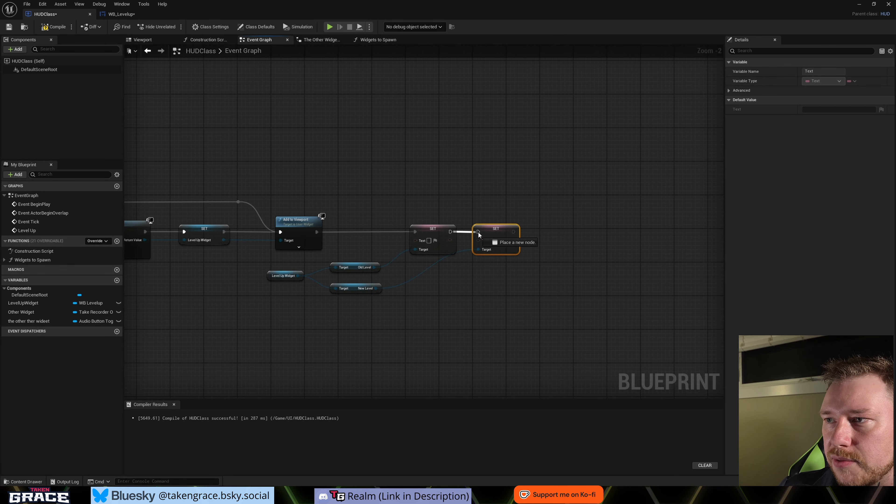
right_drag(358, 249, 385, 239)
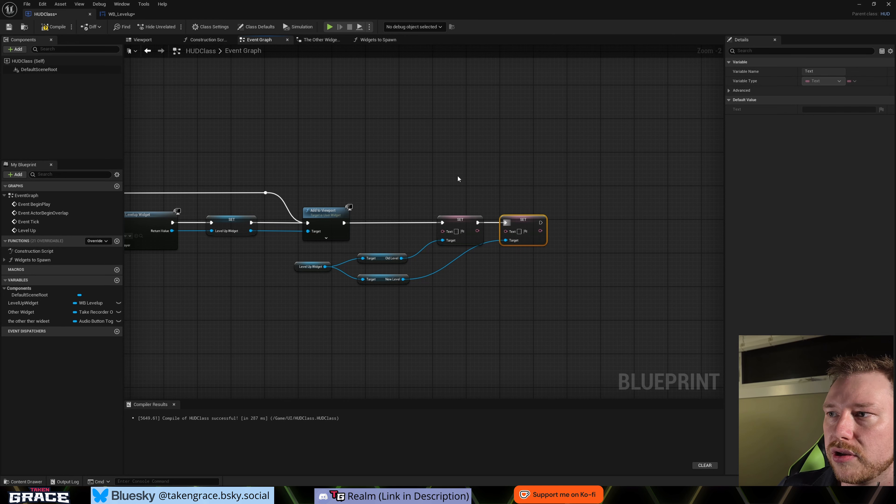
drag(521, 224, 555, 224)
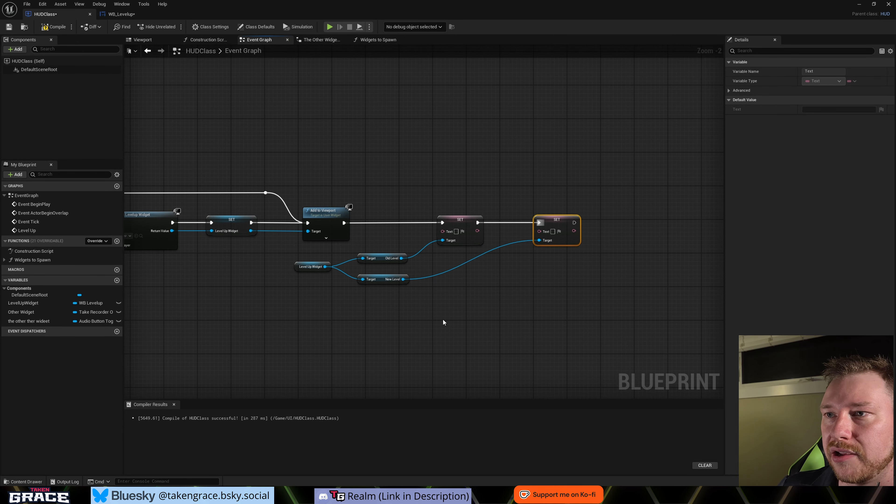
- Create an Integer variable named Level in HUDClass
click(116, 280)
key(Return)
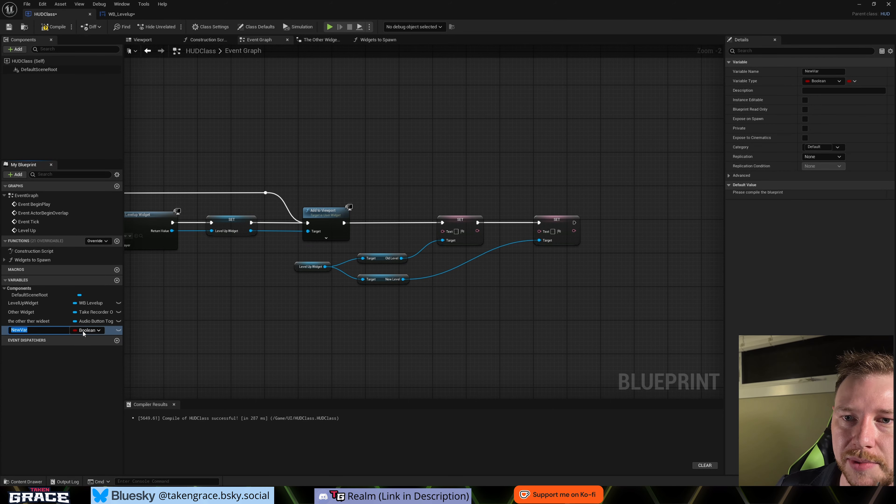
click(92, 330)
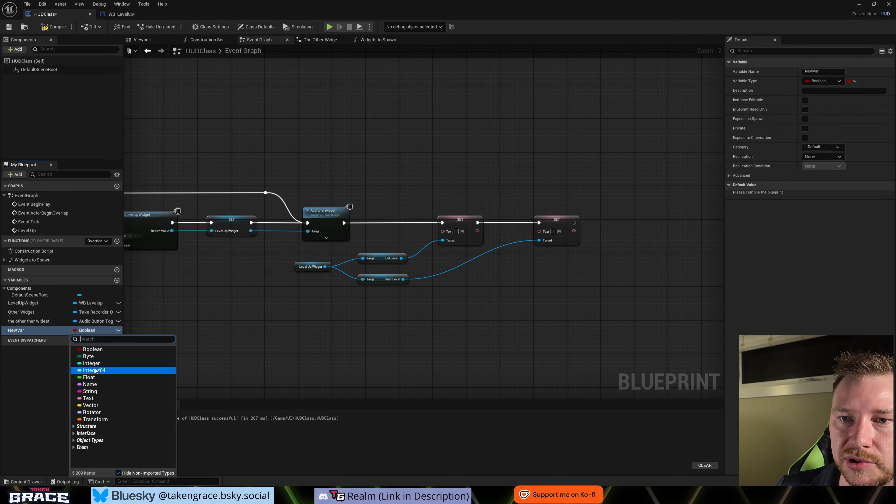
click(91, 363)
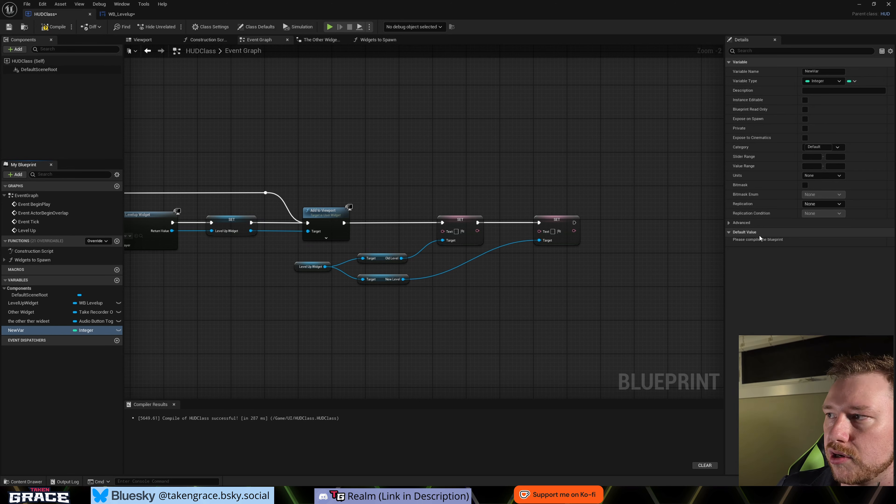
double_click(25, 330)
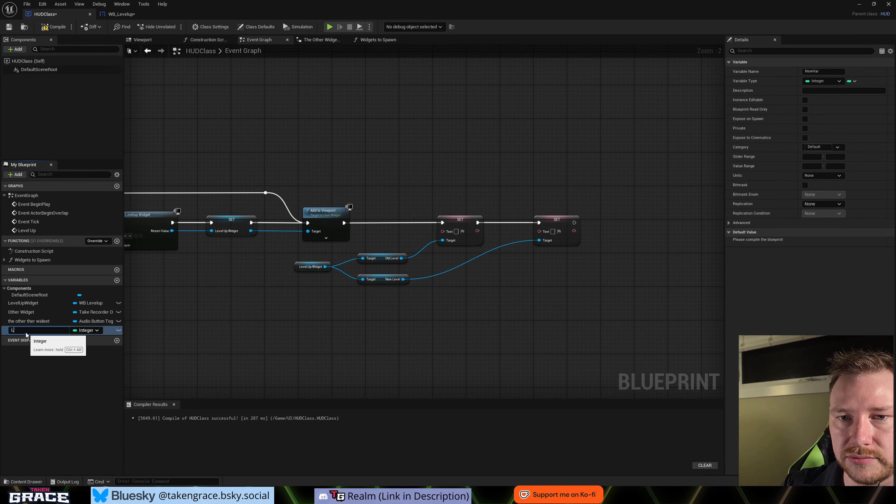
text(Level)
key(Return)
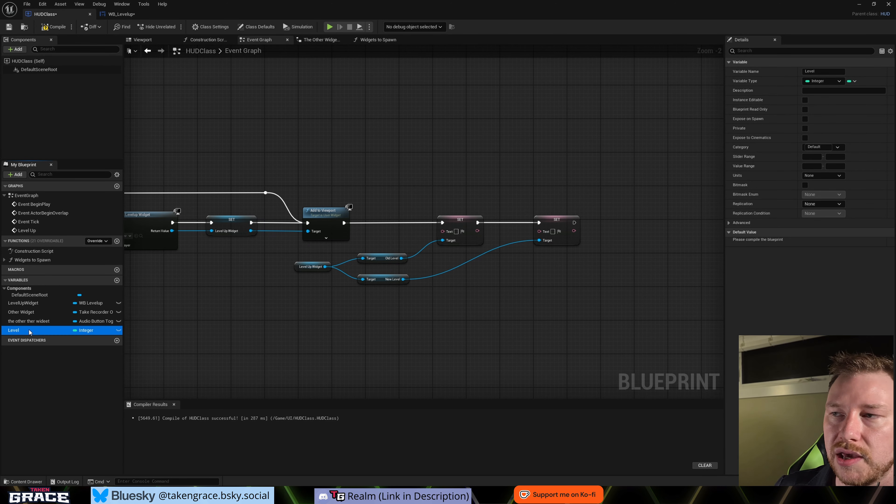
- Place a Level getter above the two Set Text nodes, compile the Blueprint and open the variable's default value for editing
drag(25, 331, 490, 170)
click(480, 178)
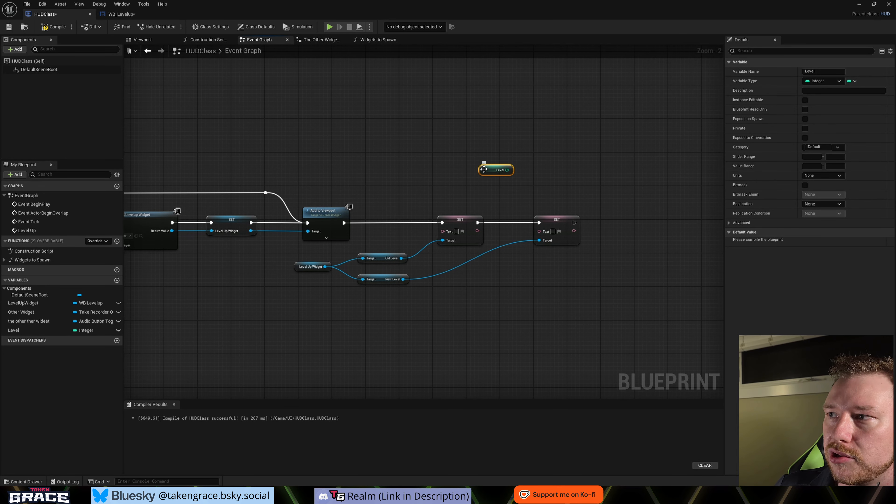
click(53, 26)
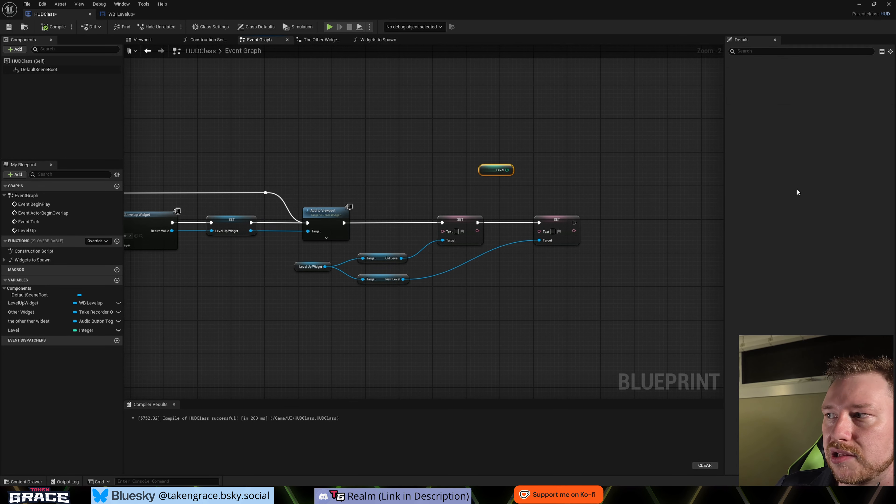
click(813, 242)
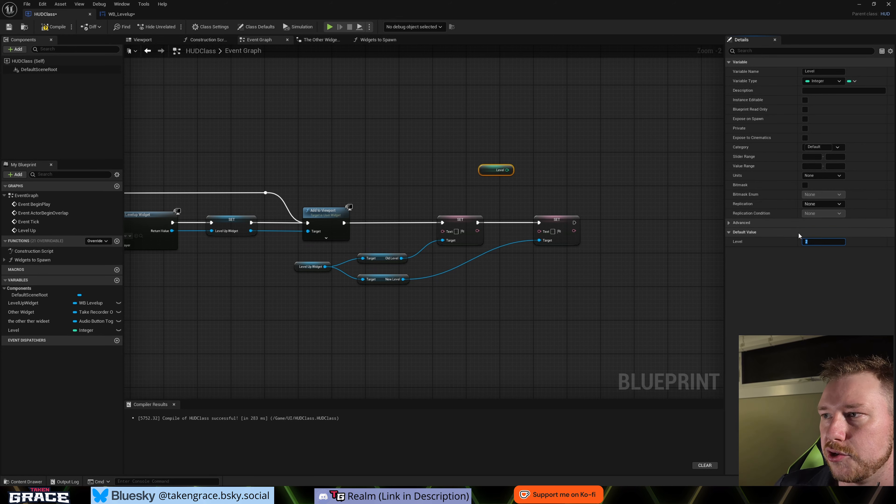
- Feed Level into the New Level Set node's text and Level minus 1 into the Old Level Set node's text through To Text (Integer) conversions
drag(507, 170, 538, 231)
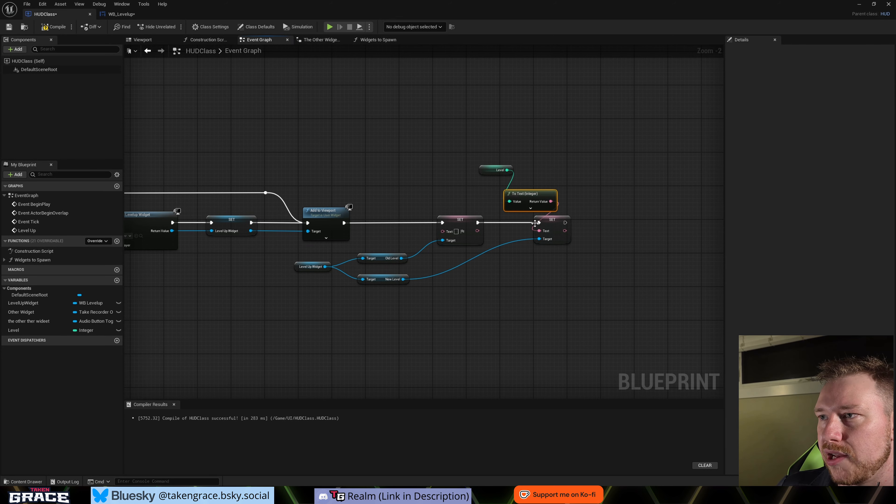
drag(489, 170, 374, 190)
text(-)
key(Return)
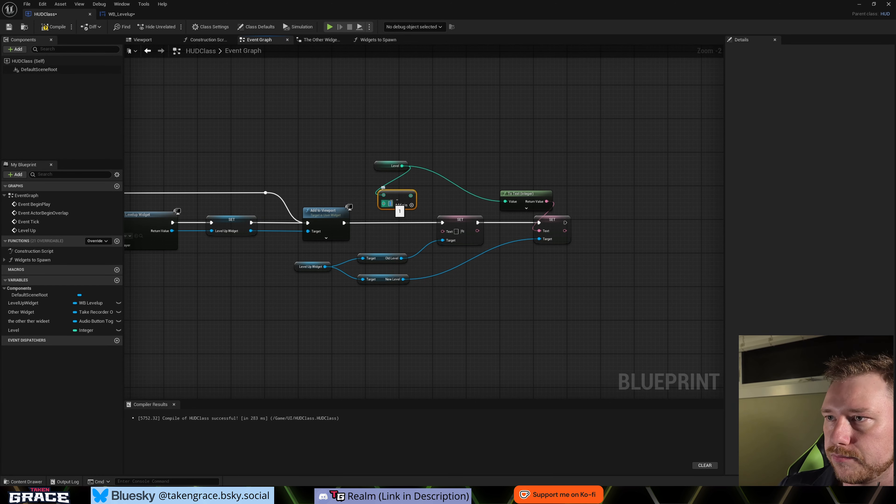
drag(413, 198, 443, 231)
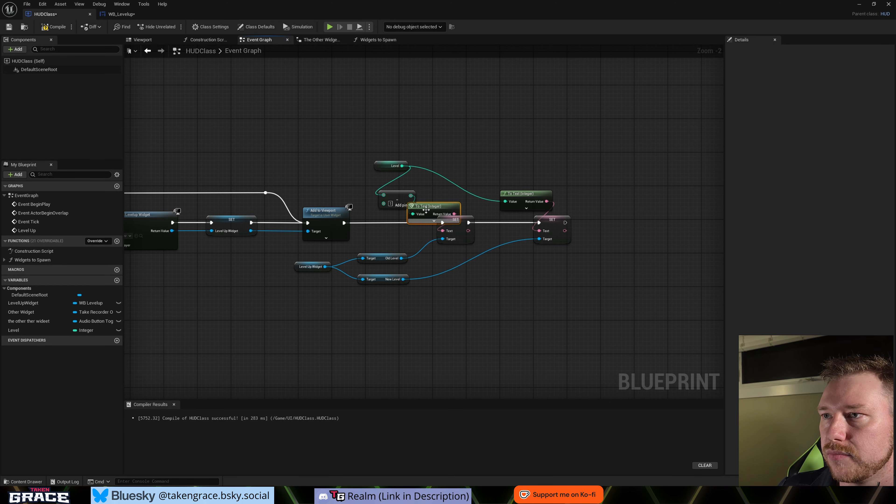
scroll(552, 286, down, 1)
right_drag(552, 286, 597, 282)
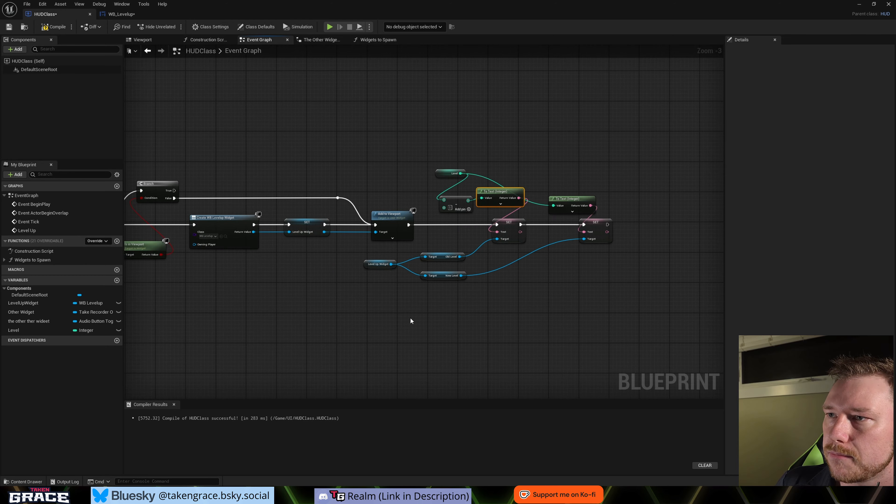
- Review the complete Level Up event chain and compile the HUDClass Blueprint
right_drag(362, 316, 551, 302)
drag(182, 163, 242, 228)
click(284, 284)
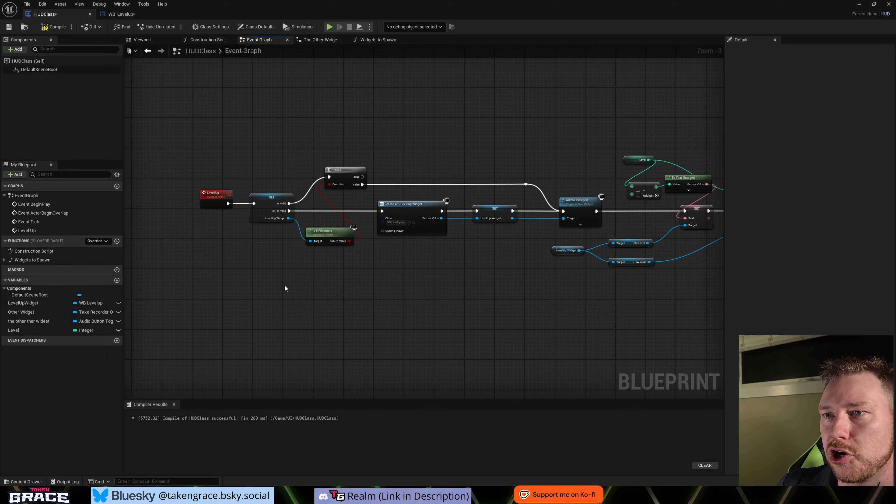
scroll(364, 301, down, 1)
right_drag(496, 335, 482, 348)
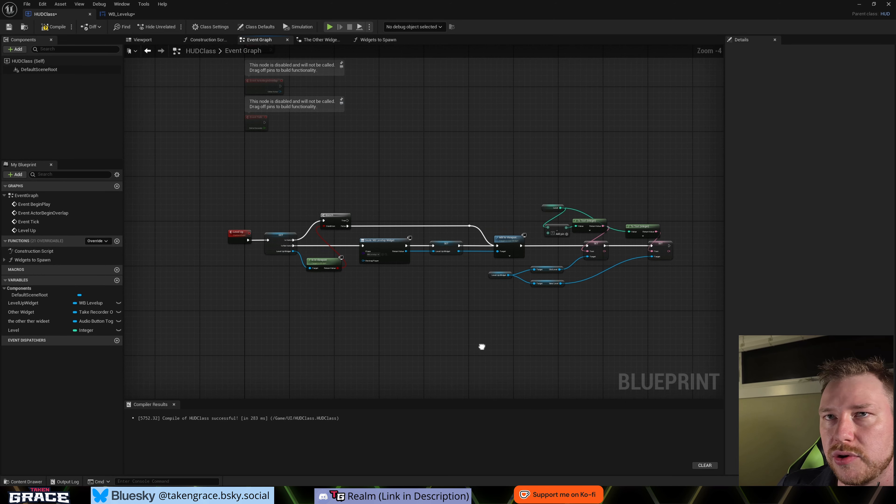
click(55, 29)
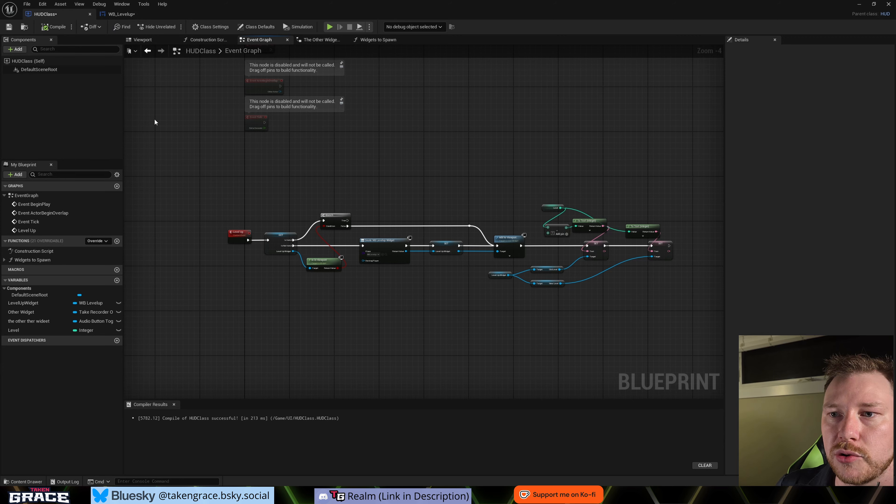
- Open the BP_ThirdPersonCharacter Blueprint from the ThirdPerson/Blueprints content folder
key(ctrl+space)
click(28, 402)
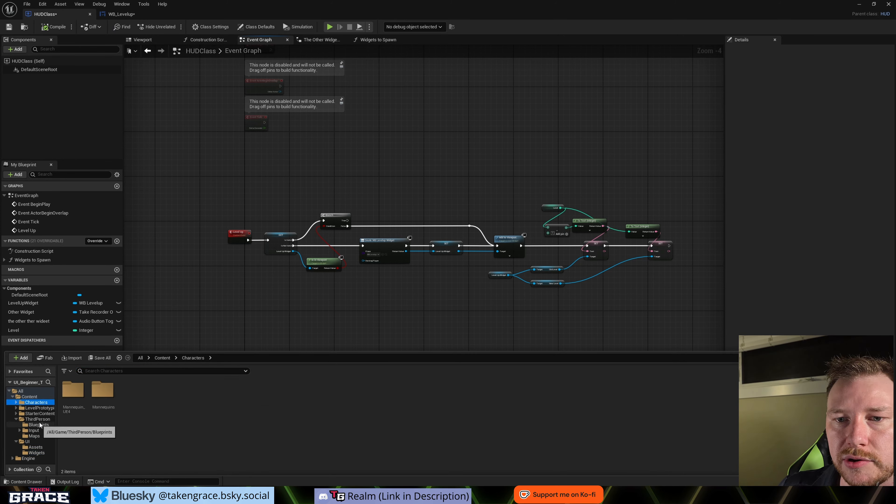
click(38, 424)
click(77, 390)
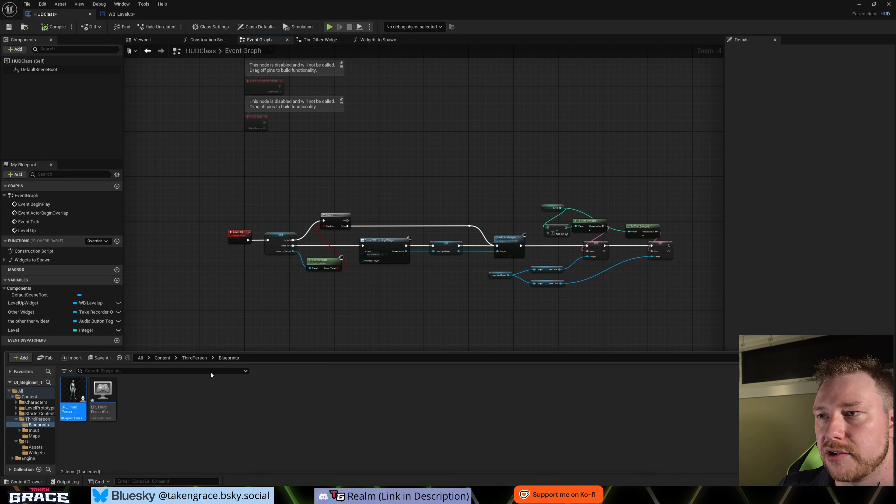
- Add a Debug Key A event above the Add Input Mapping section of the character's Event Graph
right_drag(279, 270, 360, 282)
scroll(342, 205, down, 2)
right_click(263, 138)
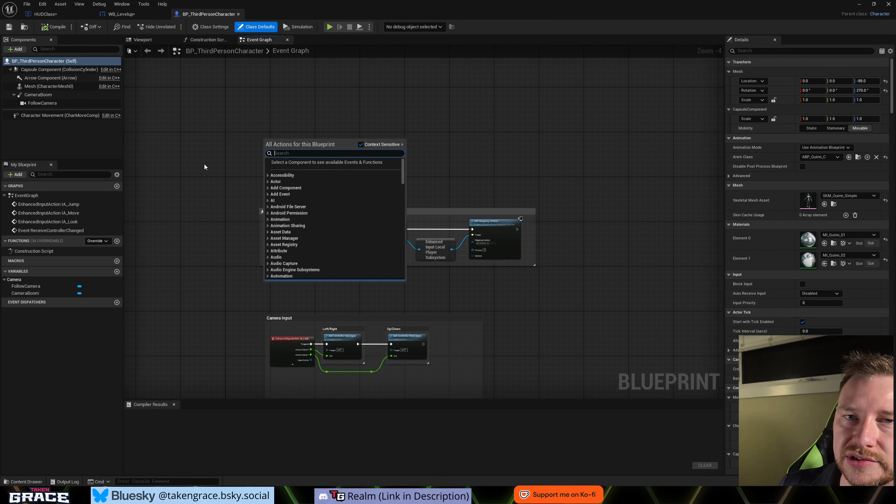
text(De)
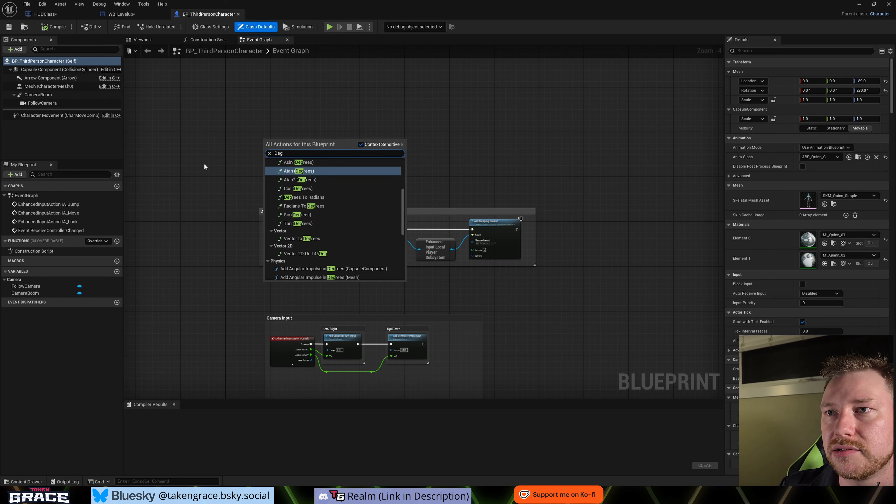
text(bug)
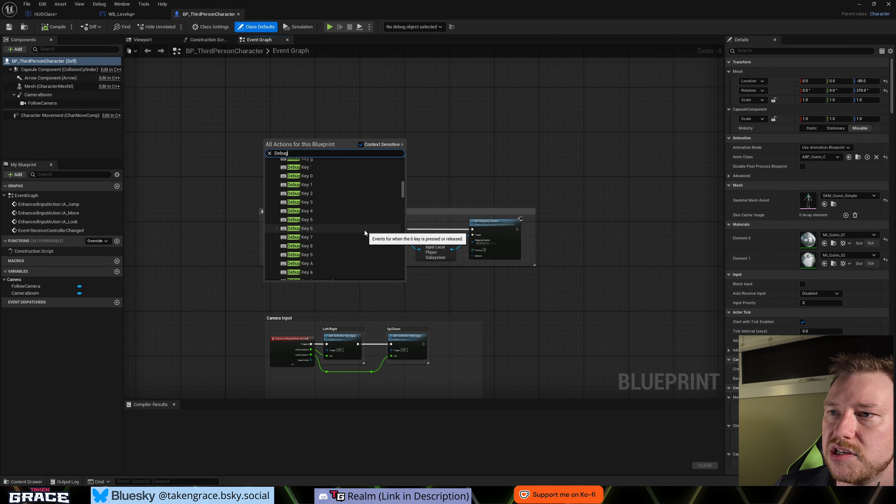
click(315, 264)
scroll(298, 143, up, 4)
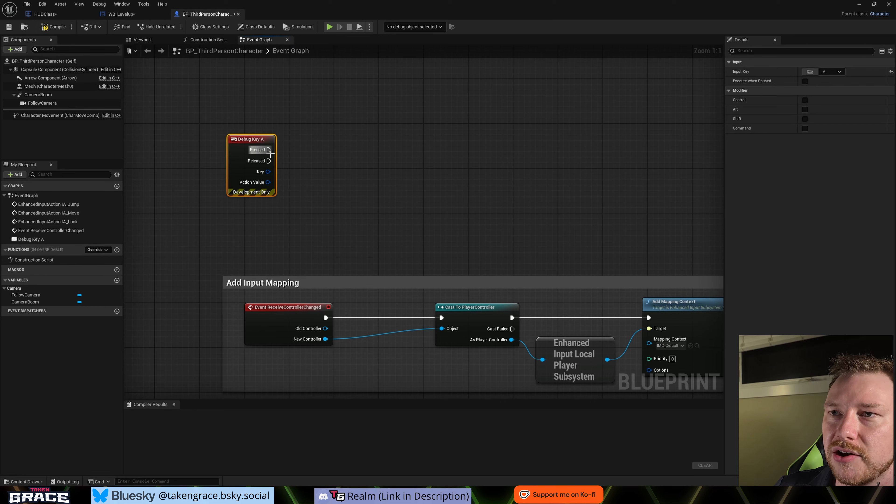
click(322, 193)
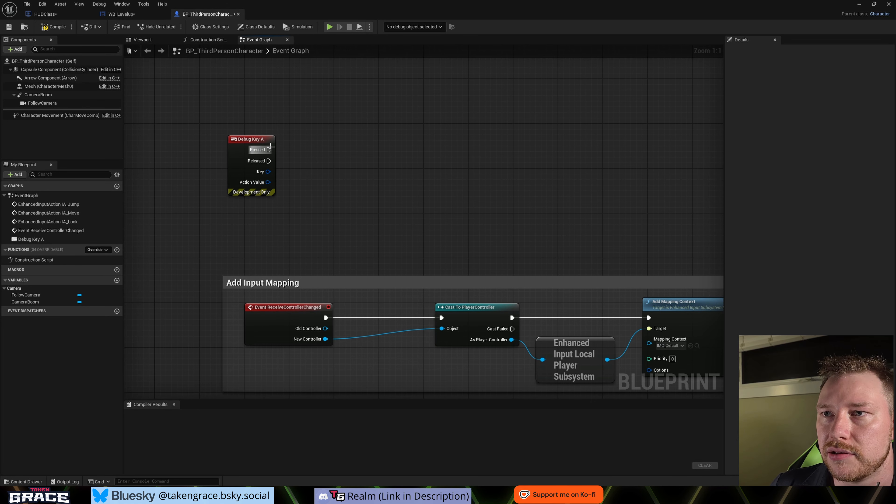
- Add a Get Actor Of Class node executed by the Debug Key A event's Pressed output
drag(269, 149, 302, 152)
text(get actor)
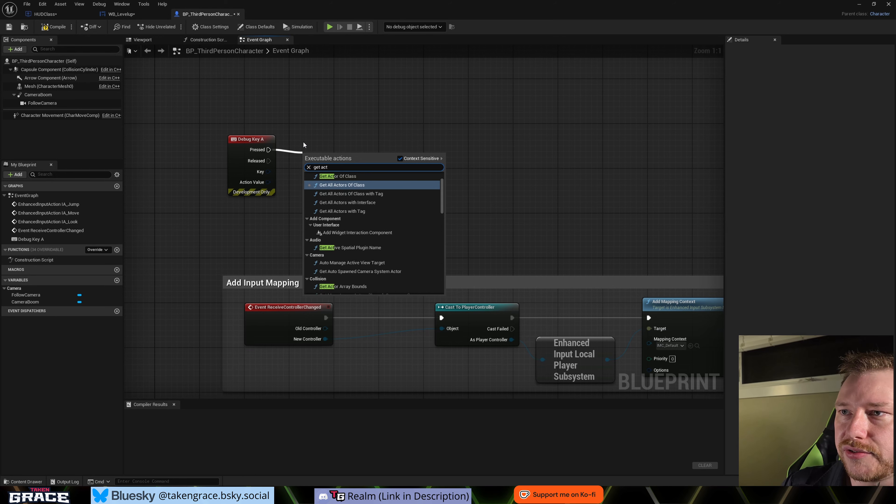
key(Return)
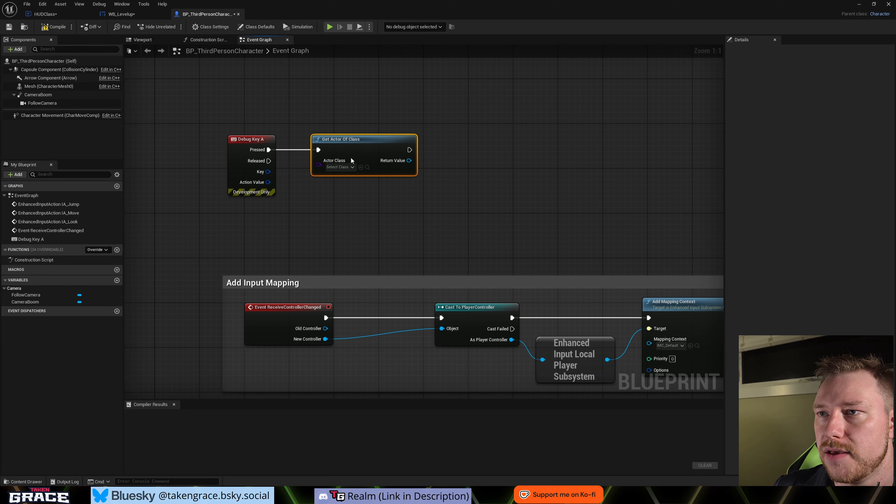
- Set the Get Actor Of Class node's Actor Class to HUDClass and promote its Return Value to a variable named HUD
click(341, 168)
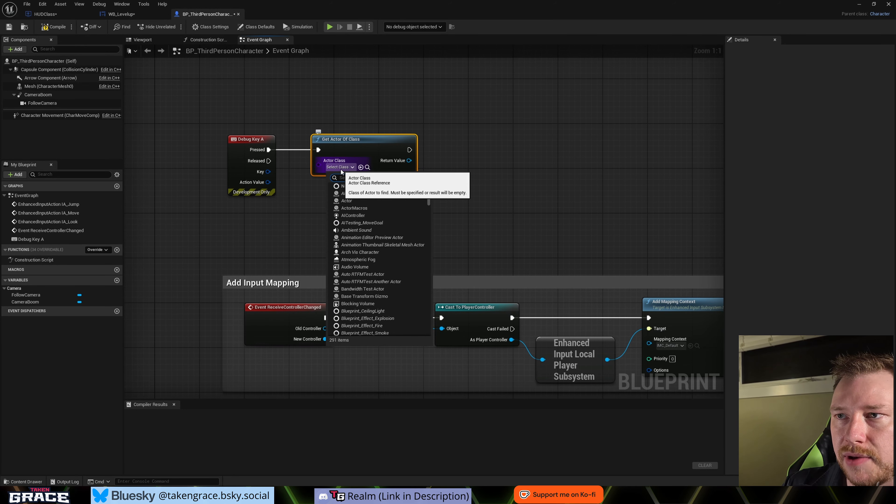
text(HUD)
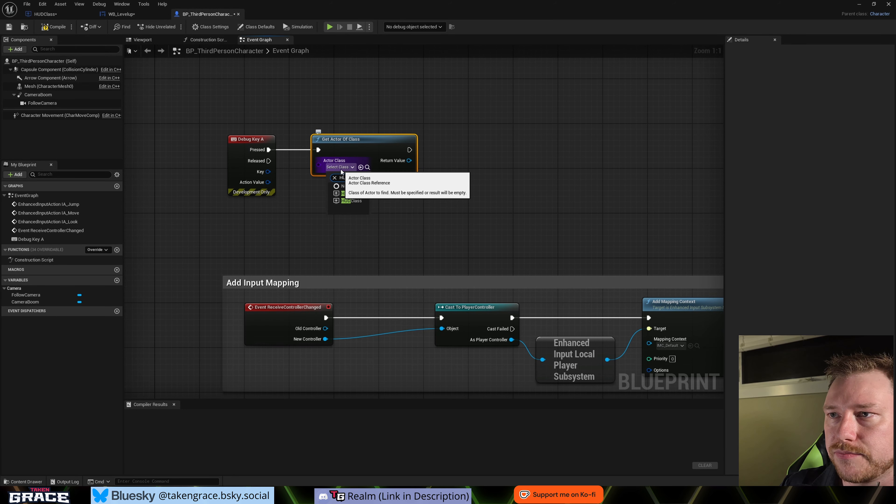
click(347, 202)
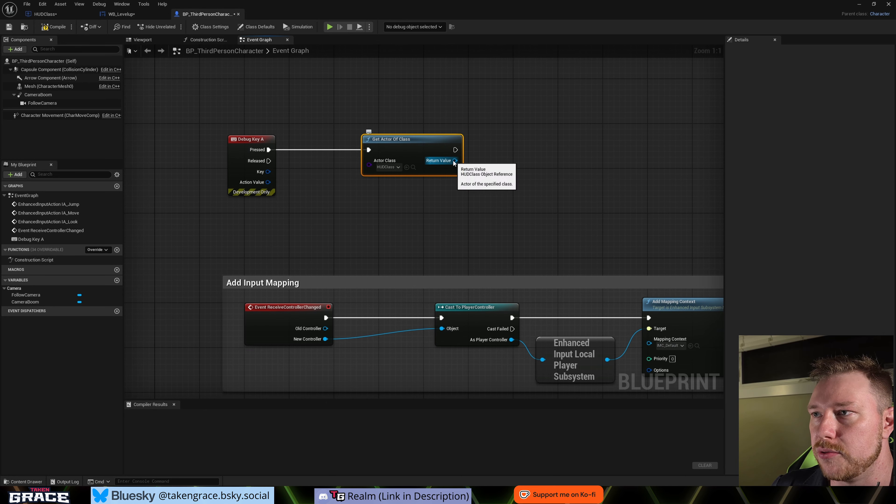
right_click(454, 161)
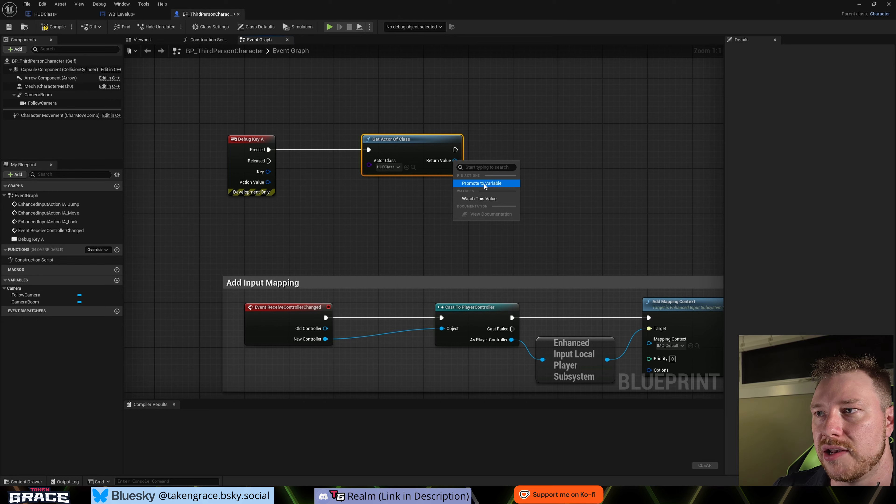
click(482, 183)
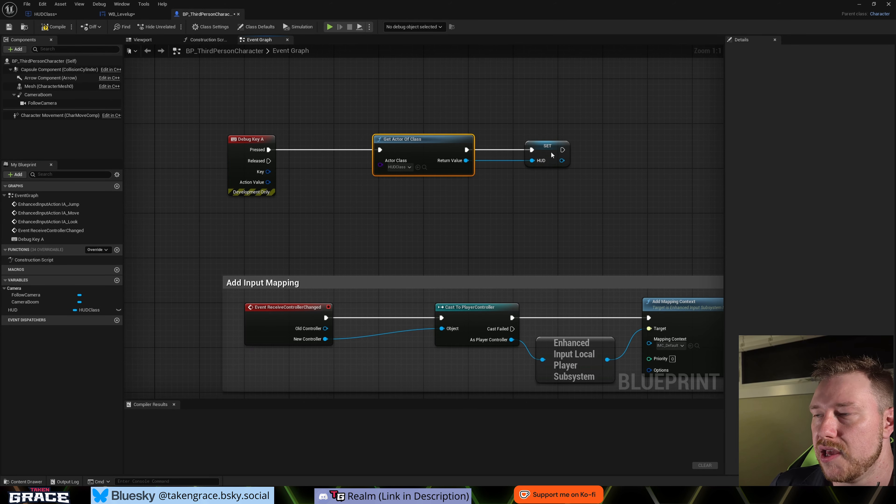
scroll(486, 234, down, 1)
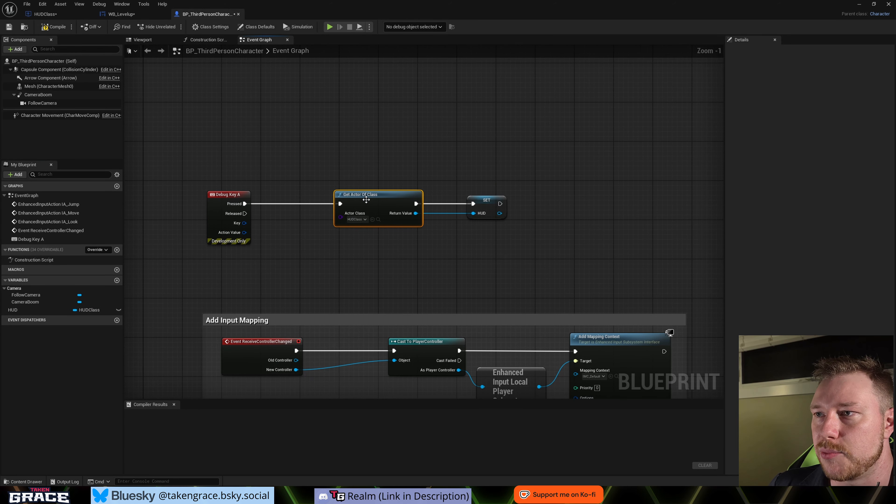
drag(366, 199, 391, 200)
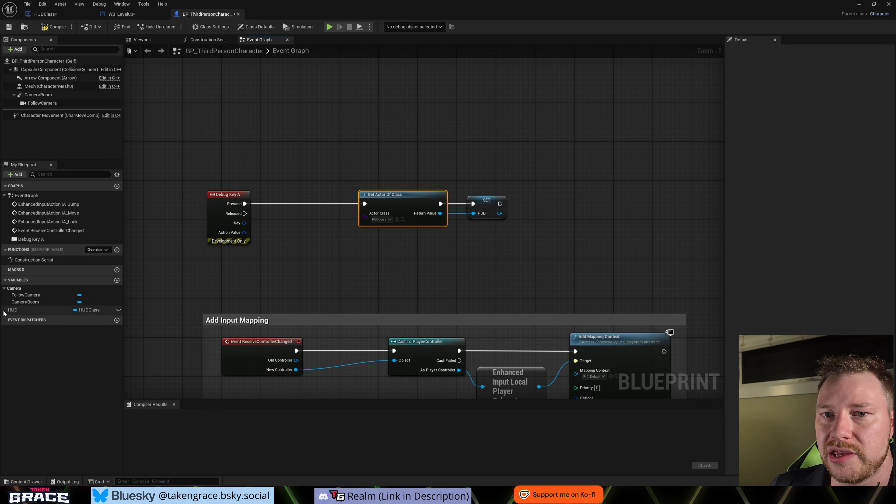
- Insert a validated HUD getter after Debug Key A's Pressed output and run Get Actor Of Class from its Is Not Valid output
drag(4, 313, 272, 268)
click(306, 229)
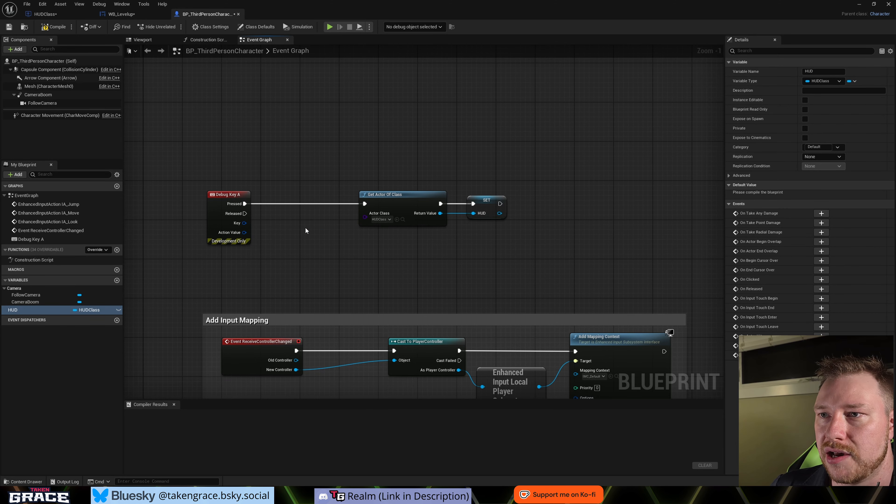
right_click(300, 217)
click(325, 377)
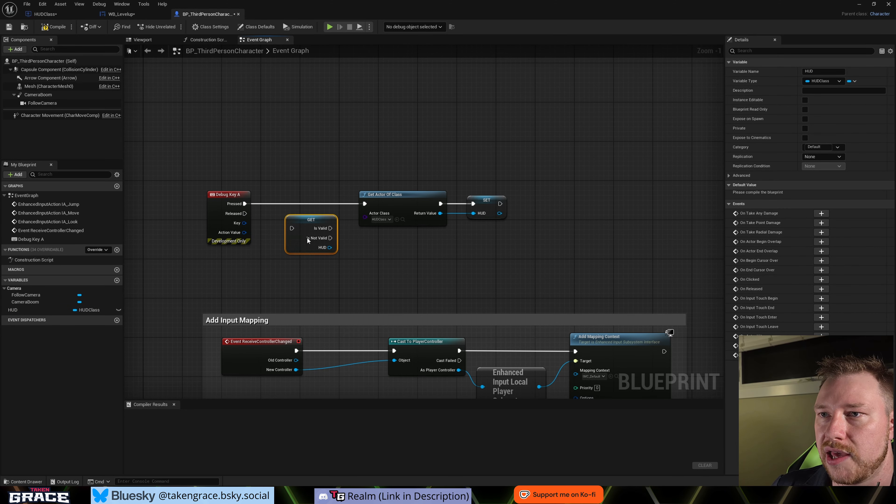
drag(307, 239, 301, 218)
drag(245, 204, 365, 204)
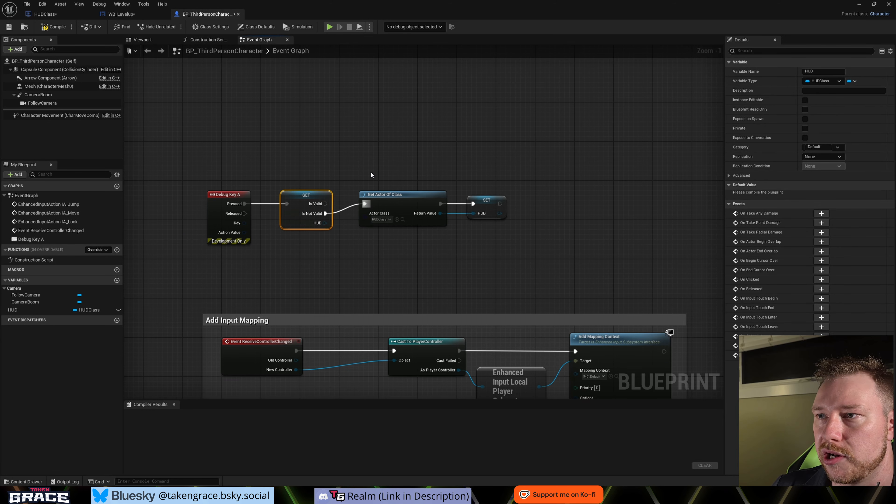
drag(371, 173, 475, 247)
drag(400, 197, 407, 205)
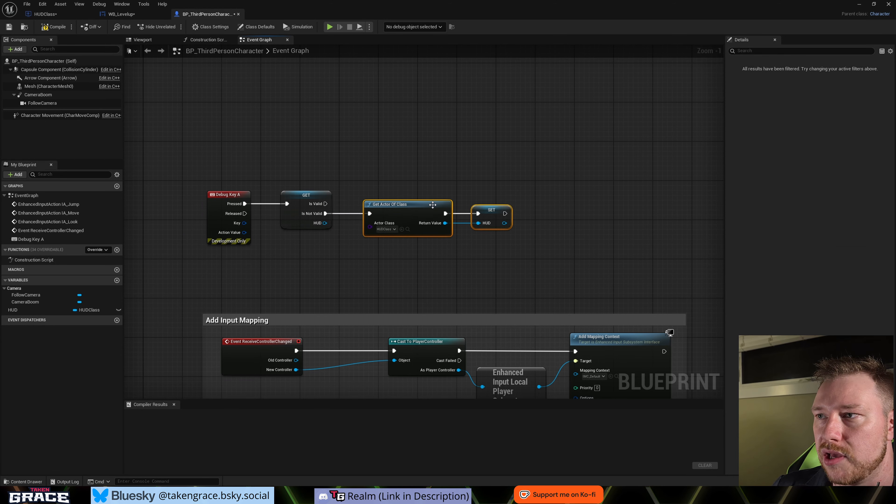
- Add a Level Up call on the HUD reference after the SET node, and route the getter's Is Valid output to it over the other nodes
drag(505, 223, 524, 201)
text(level)
key(Return)
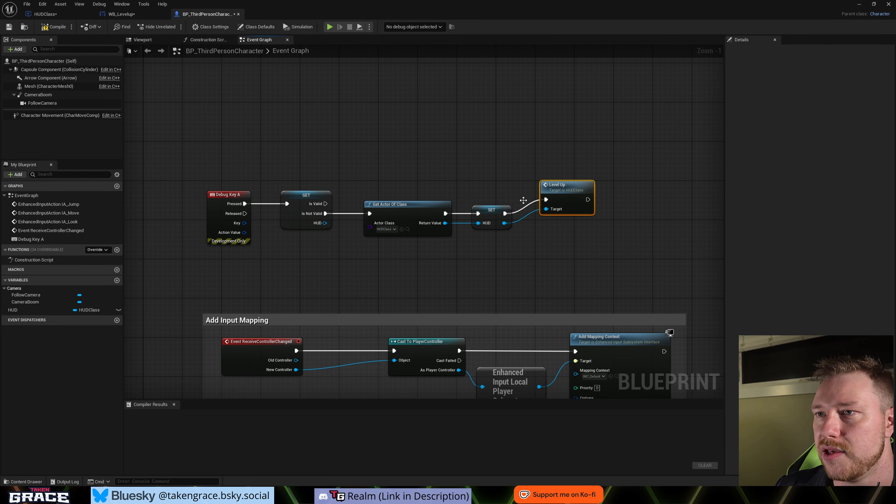
drag(320, 204, 574, 207)
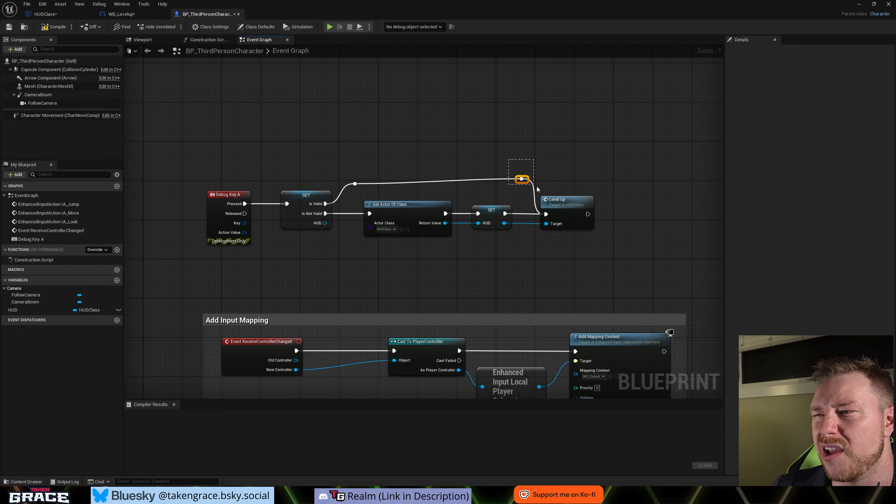
drag(523, 182, 505, 188)
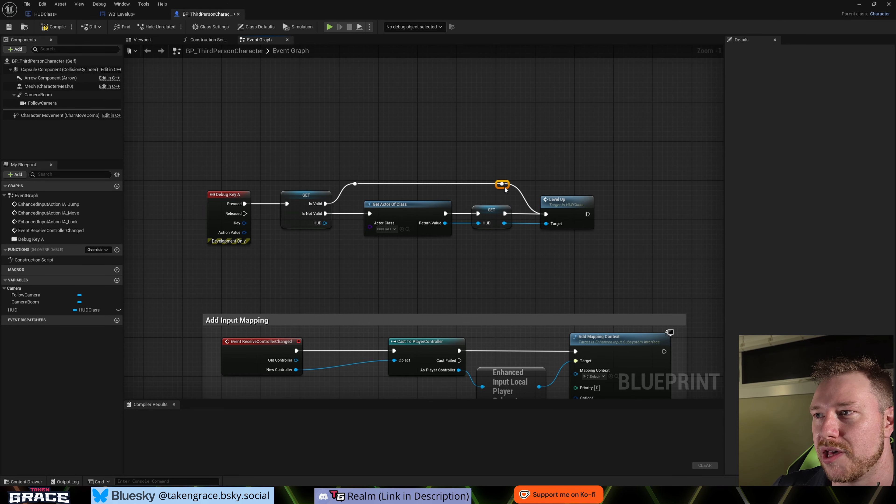
scroll(436, 251, down, 1)
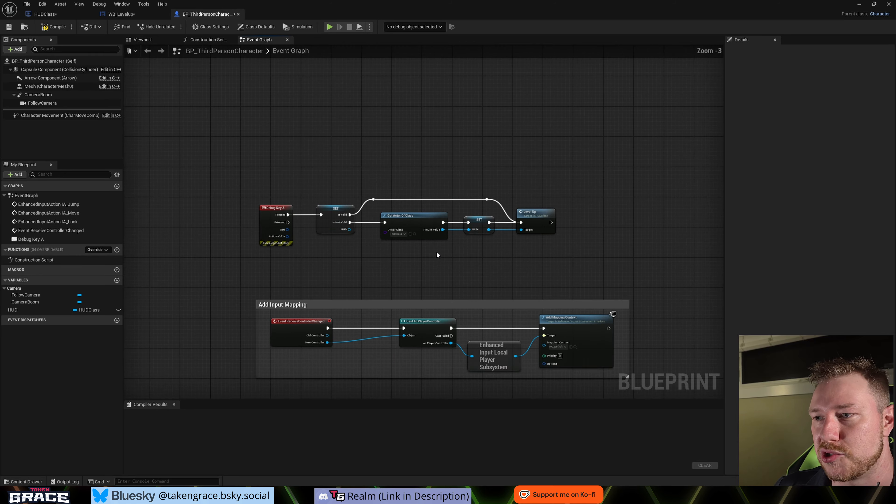
scroll(434, 264, down, 1)
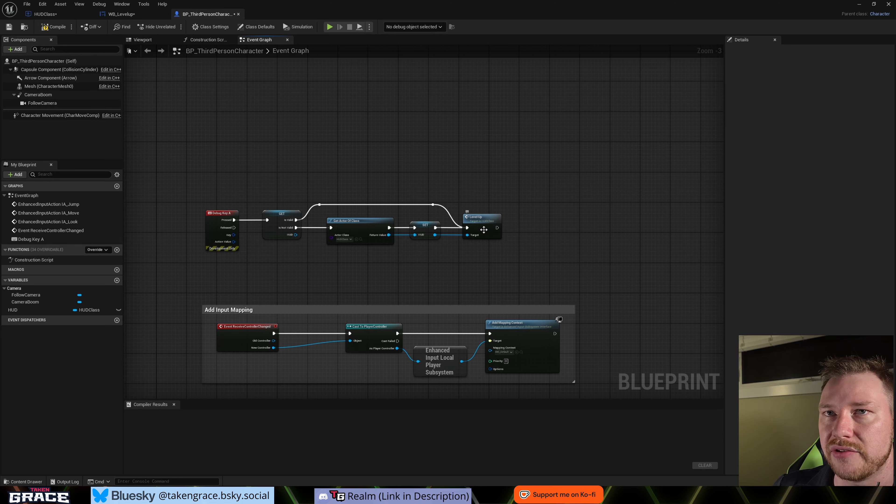
- Compile the character Blueprint and play the level to test triggering the level-up widget and closing it with the X button
click(55, 30)
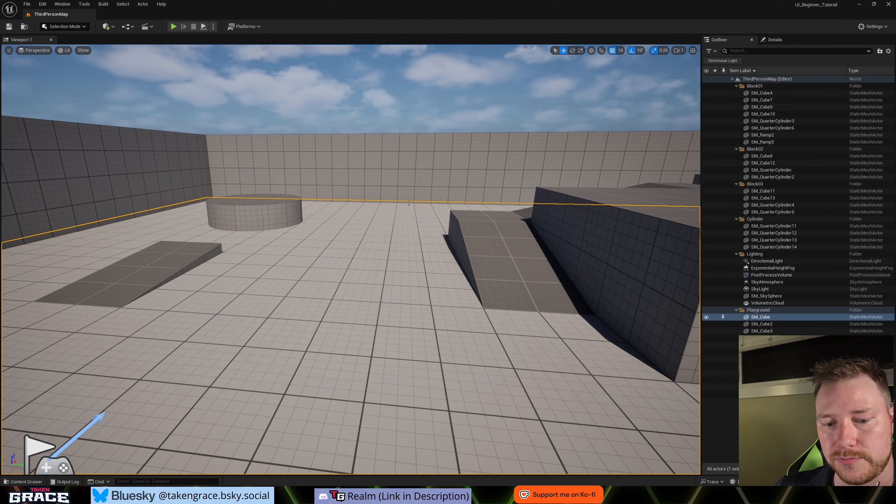
click(173, 26)
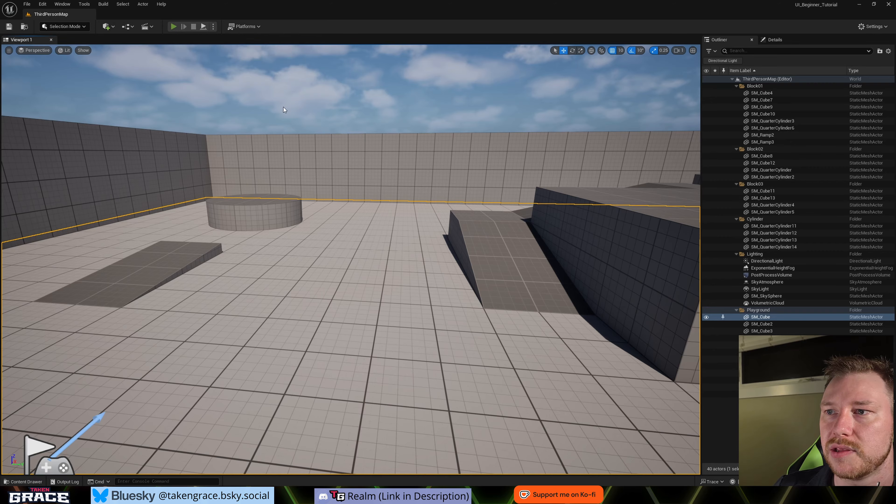
click(403, 257)
key(w)
key(l)
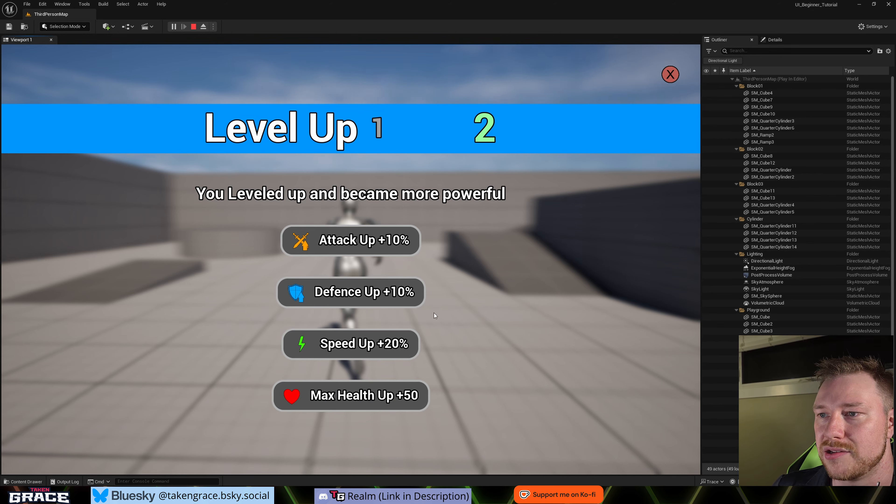
click(672, 78)
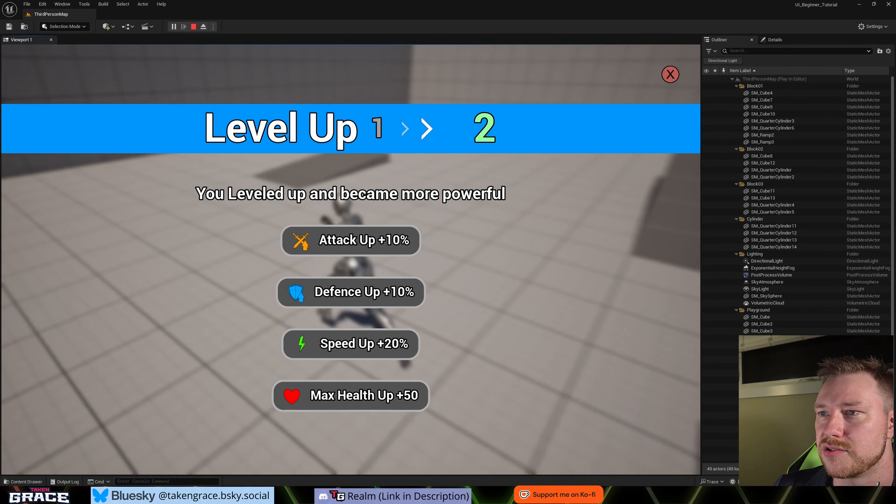
key(shift+F1)
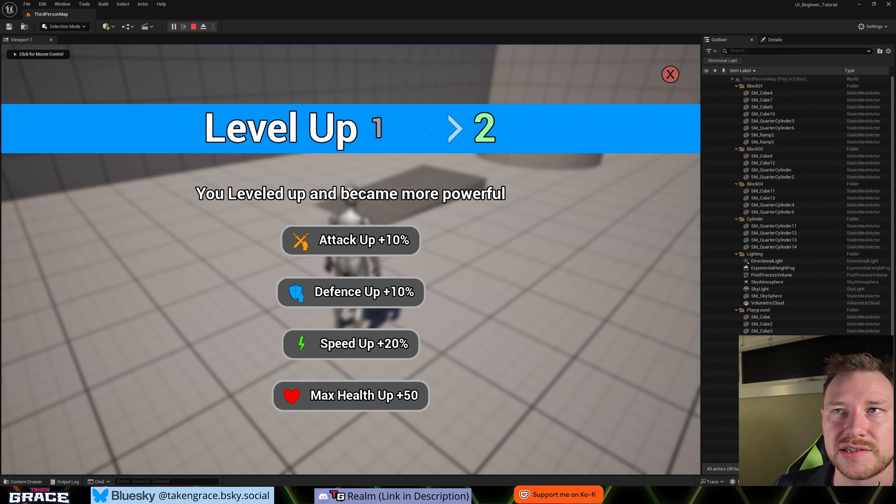
- Debug the WB_Levelup_C_0 instance in WB_Levelup's event graph beside the game viewport, retest the widget's X button, and stop playing
click(399, 52)
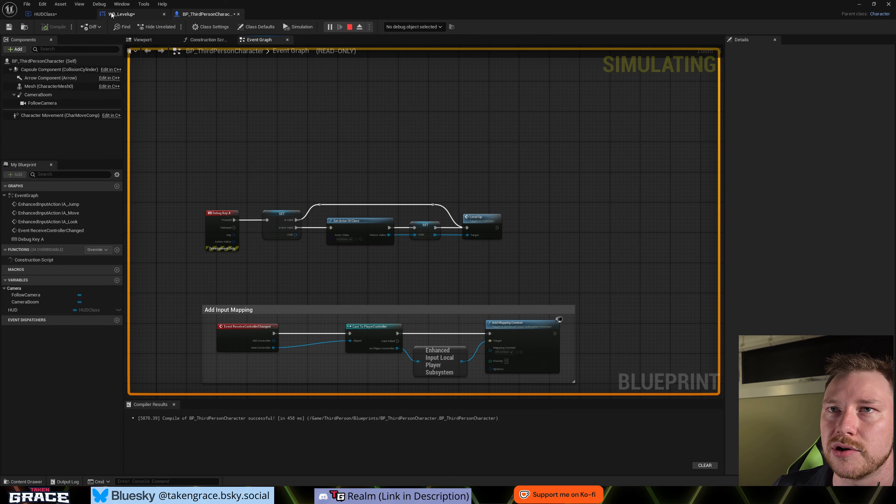
click(120, 14)
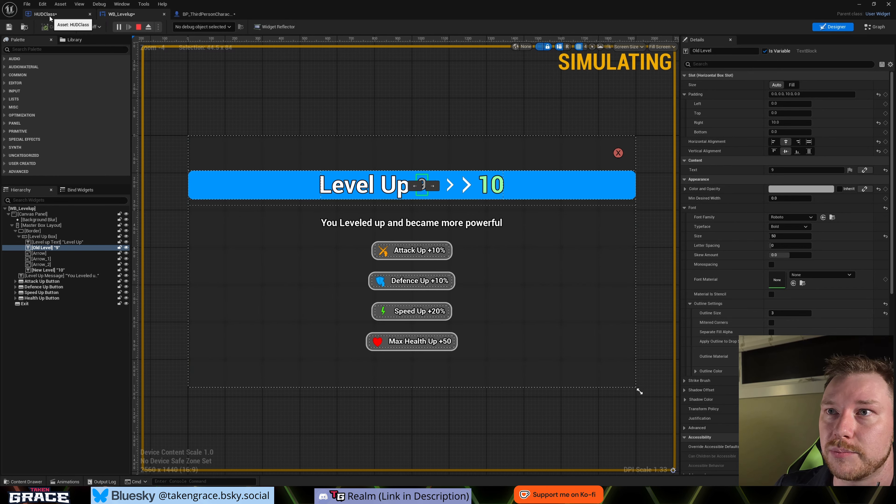
click(214, 27)
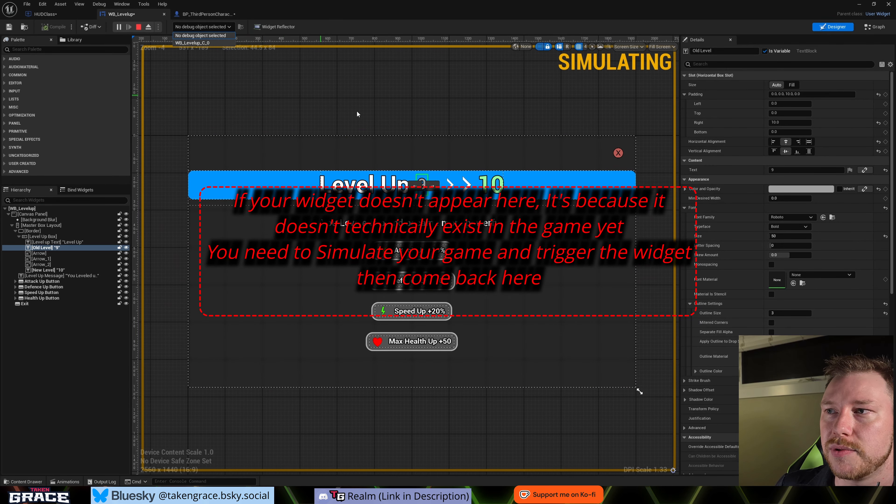
click(190, 27)
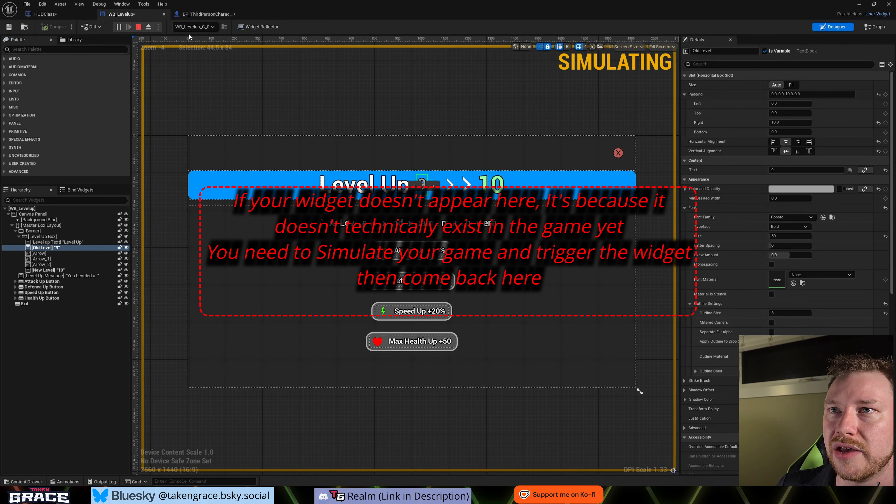
click(869, 28)
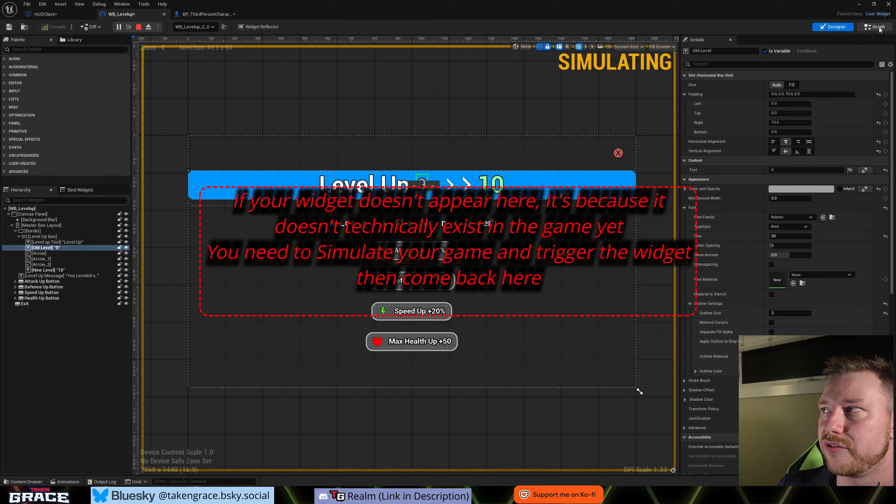
key(super+Right)
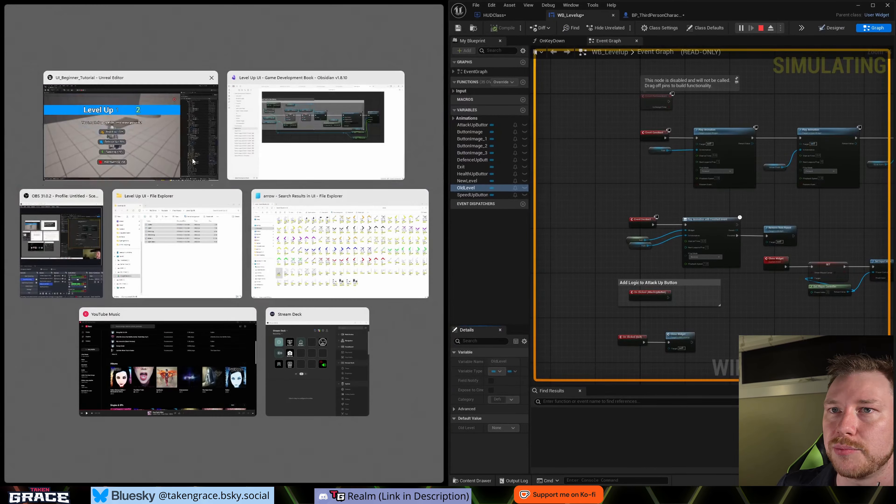
click(193, 161)
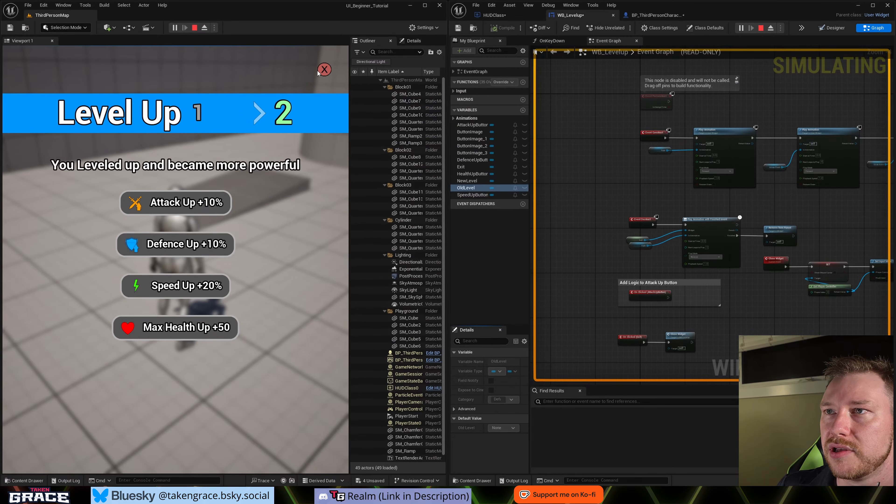
click(325, 72)
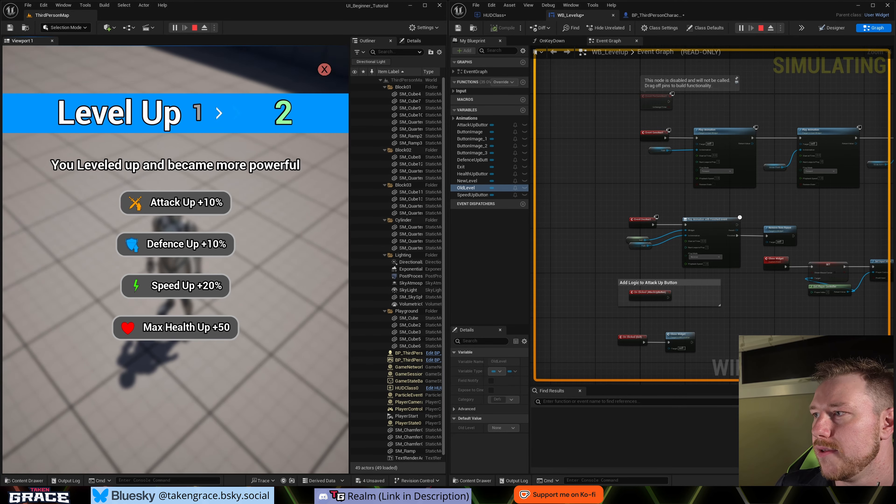
key(Escape)
- Detach the Show Mouse Cursor, input mode and pause nodes from the Close Widget event and connect the event directly to Remove from Parent
right_drag(681, 343, 664, 327)
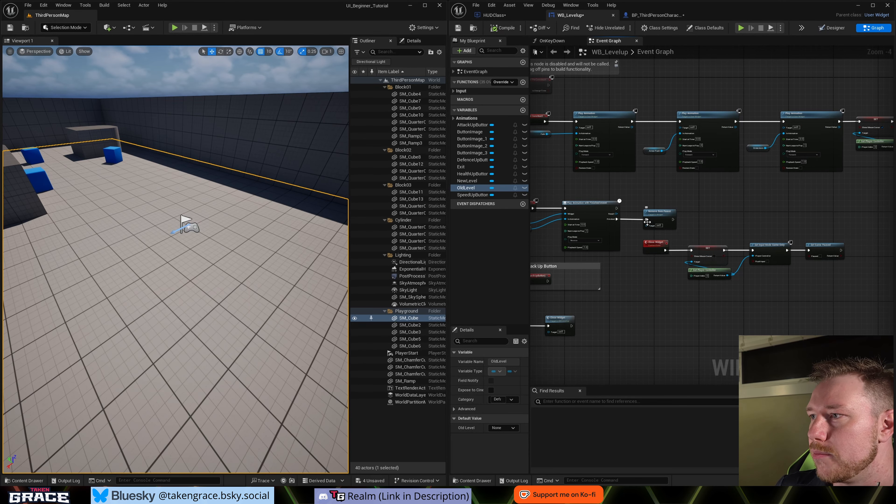
scroll(647, 222, up, 4)
scroll(757, 227, down, 3)
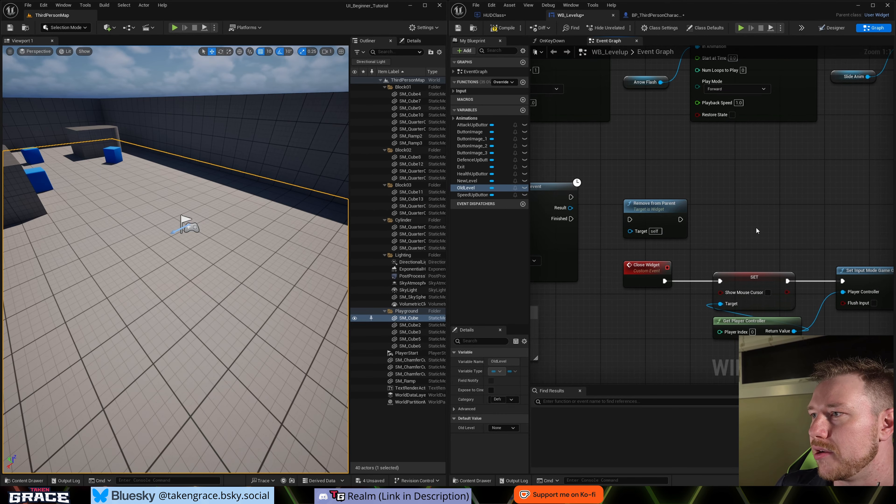
drag(584, 222, 880, 262)
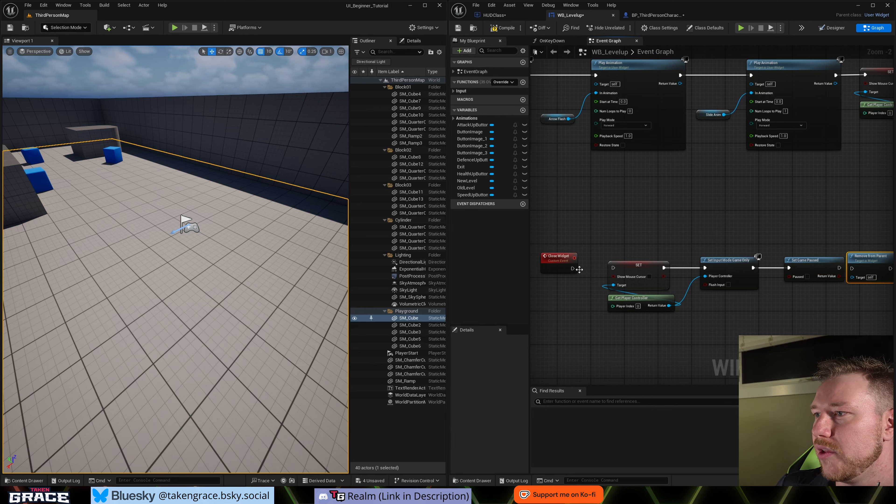
drag(592, 248, 809, 326)
drag(797, 260, 758, 188)
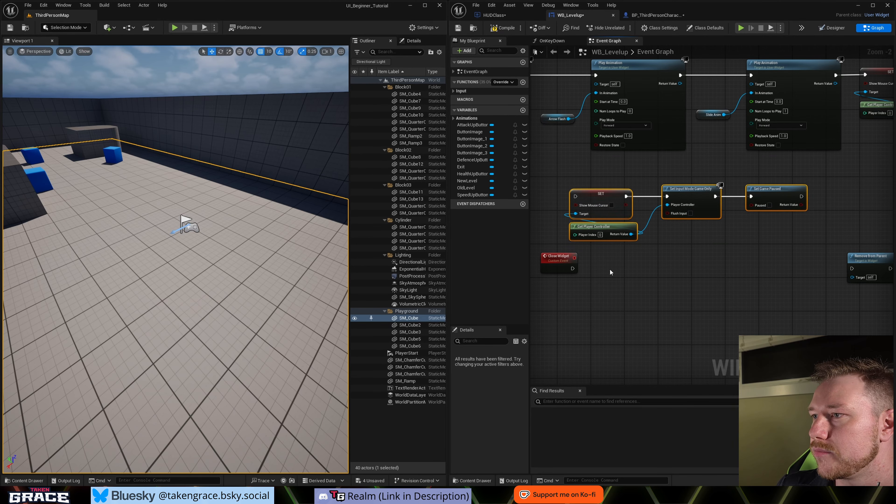
drag(572, 268, 641, 258)
right_drag(670, 267, 835, 302)
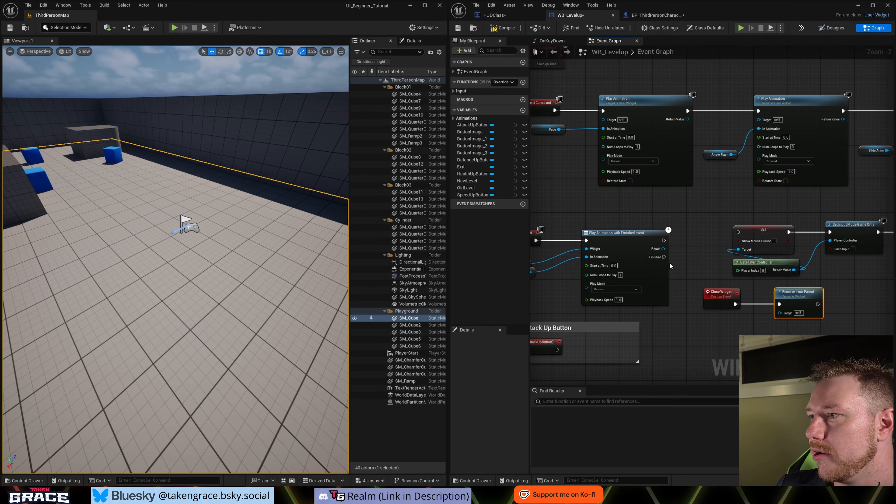
- Connect the main execution output of Play Animation with Finished Event to the SET Show Mouse Cursor node
drag(663, 241, 738, 233)
right_drag(853, 275, 740, 283)
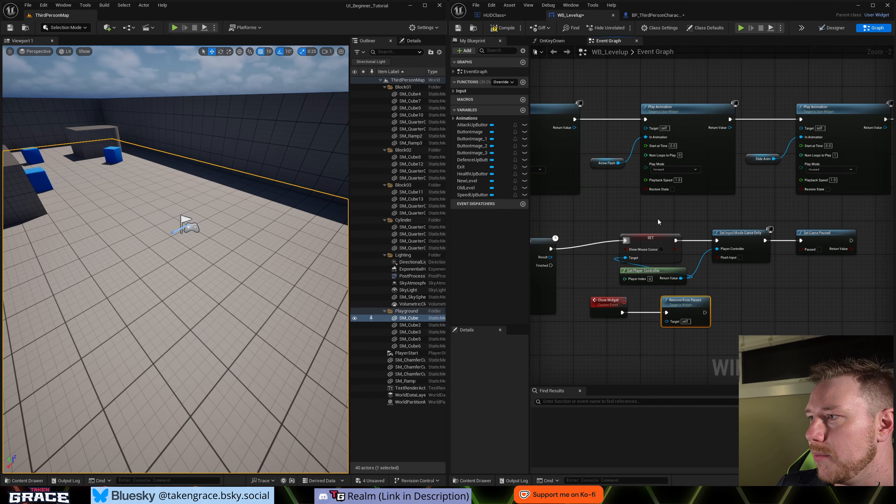
- Move the On Clicked (Exit) event and its Close Widget node clear of the space beneath the Attack Up Button comment
drag(657, 218, 821, 274)
drag(825, 236, 815, 248)
click(814, 271)
right_drag(814, 272, 888, 260)
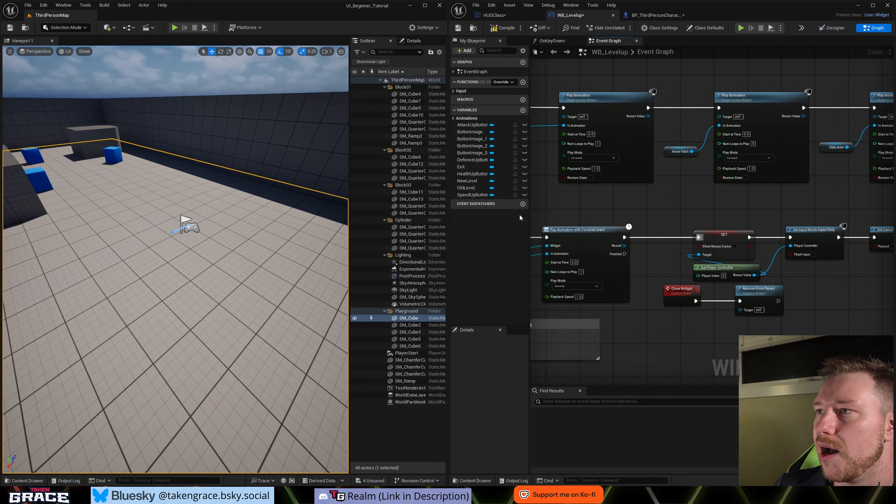
right_click(640, 306)
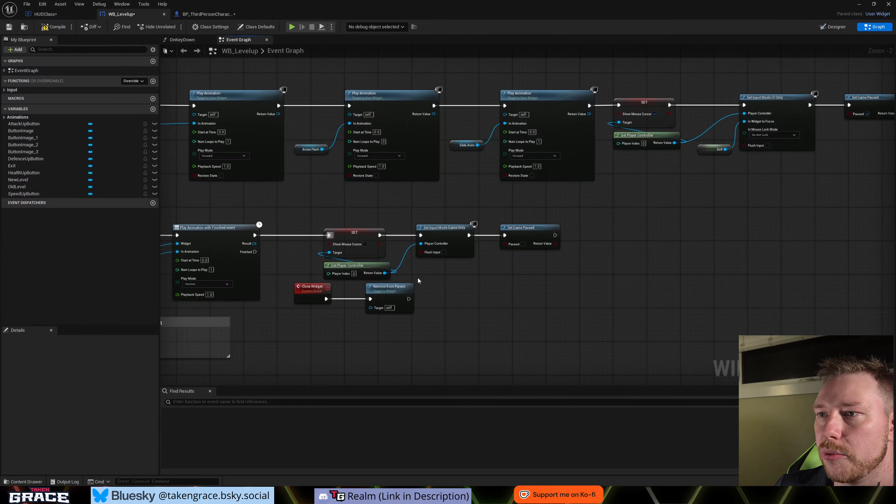
right_drag(184, 446, 501, 229)
right_drag(580, 228, 571, 285)
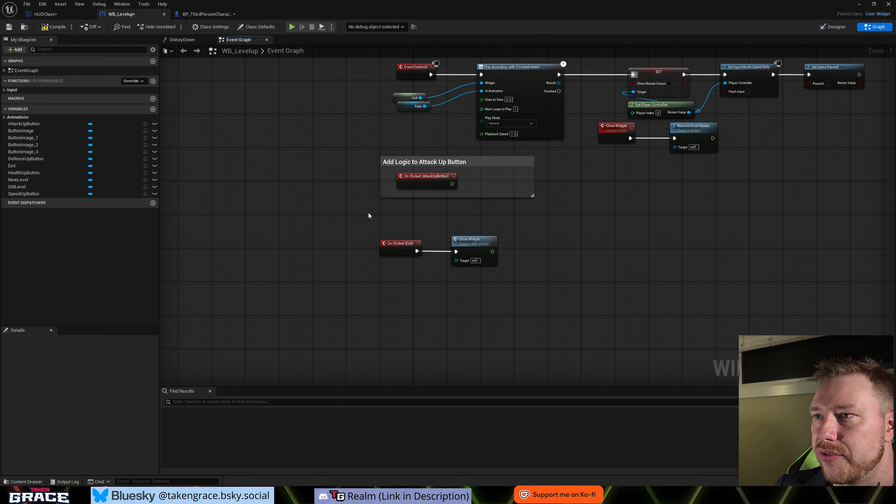
drag(368, 214, 555, 266)
click(560, 227)
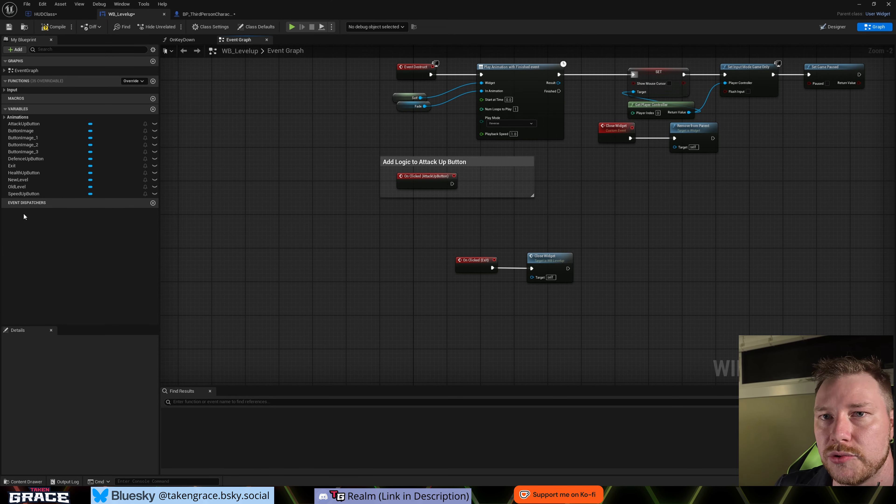
- Add On Clicked events for DefenceUpButton, HealthUpButton and SpeedUpButton to WB_Levelup's event graph
click(26, 159)
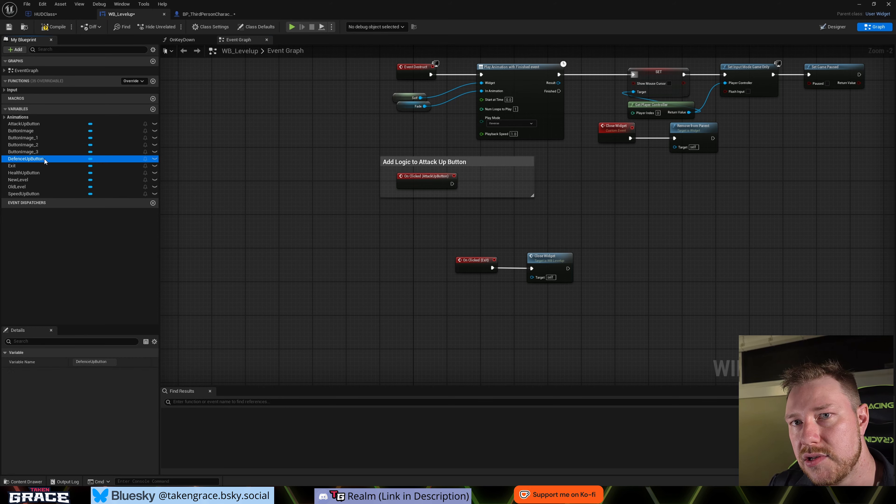
click(89, 447)
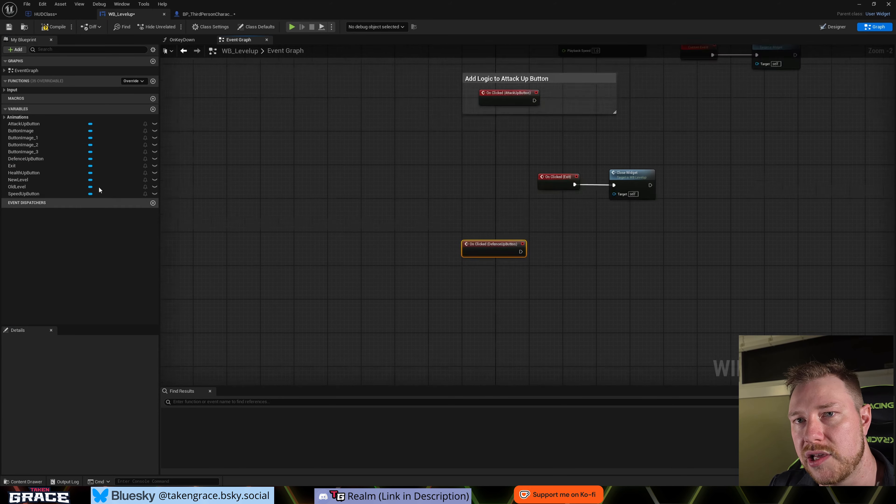
click(55, 173)
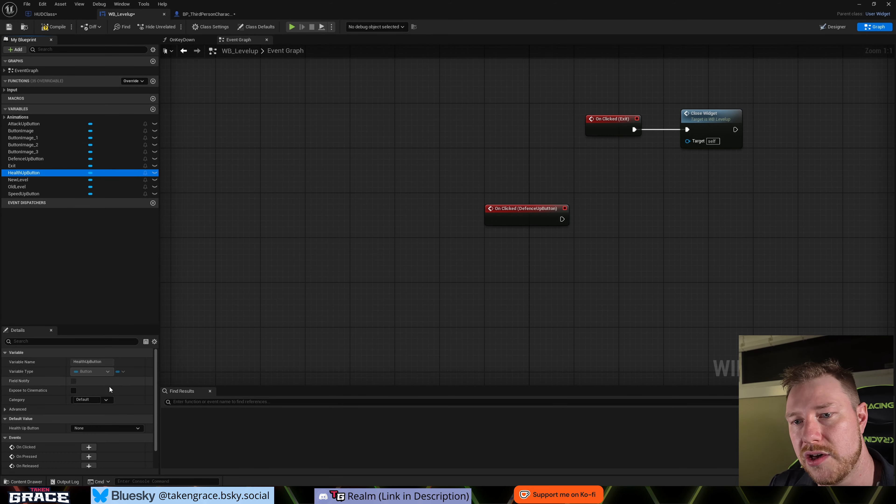
click(89, 447)
click(35, 193)
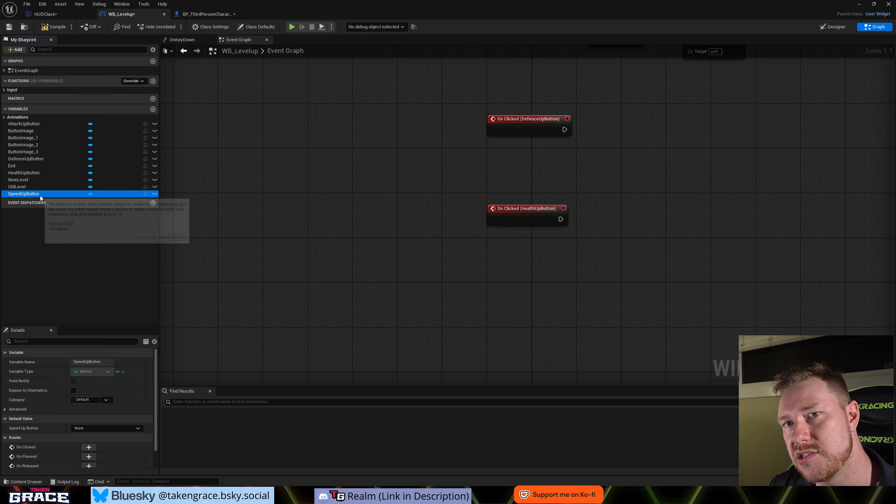
click(89, 447)
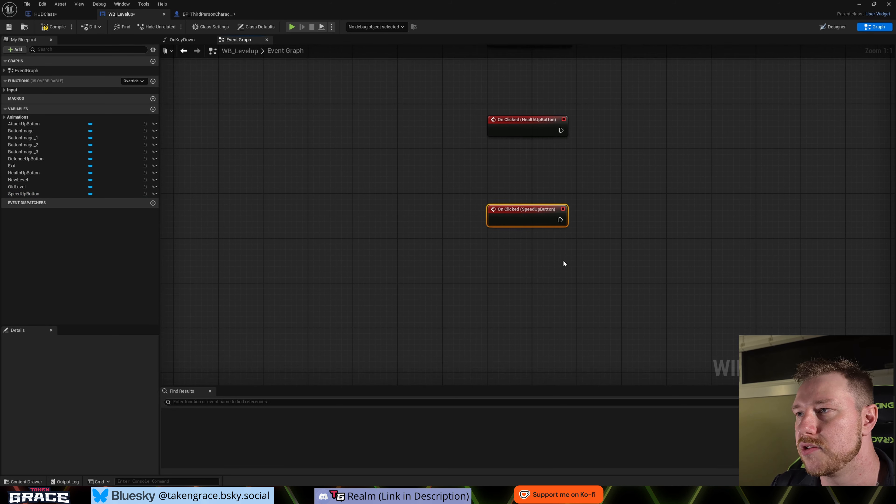
- Move the three new On Clicked events up together, directly beneath the Add Logic to Attack Up Button comment
scroll(533, 301, down, 3)
right_drag(533, 299, 497, 327)
drag(342, 207, 438, 382)
mouse_move(401, 195)
mouse_down()
mouse_move(427, 186)
mouse_move(405, 125)
mouse_move(405, 104)
mouse_move(420, 101)
mouse_up()
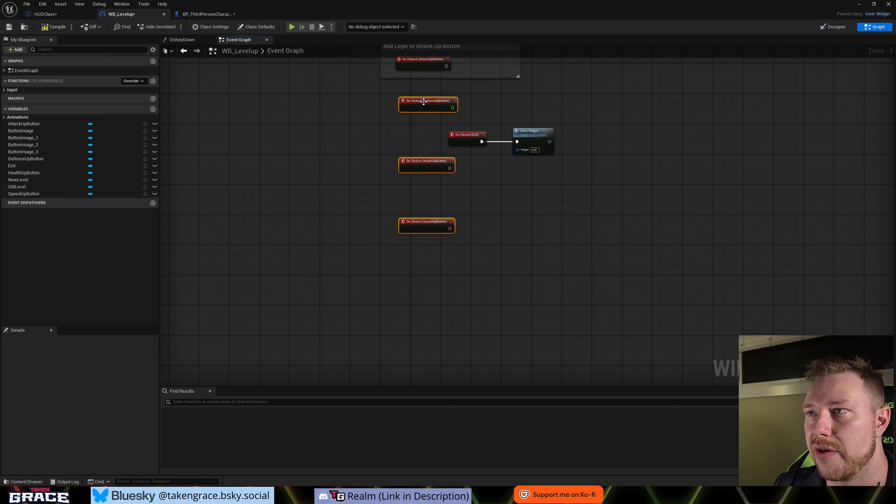
click(485, 100)
right_drag(485, 100, 465, 127)
- Connect the Attack, Defence, Health and Speed Up button On Clicked events to the Close Widget call and compile
drag(428, 92, 499, 168)
drag(434, 135, 498, 169)
drag(431, 194, 499, 168)
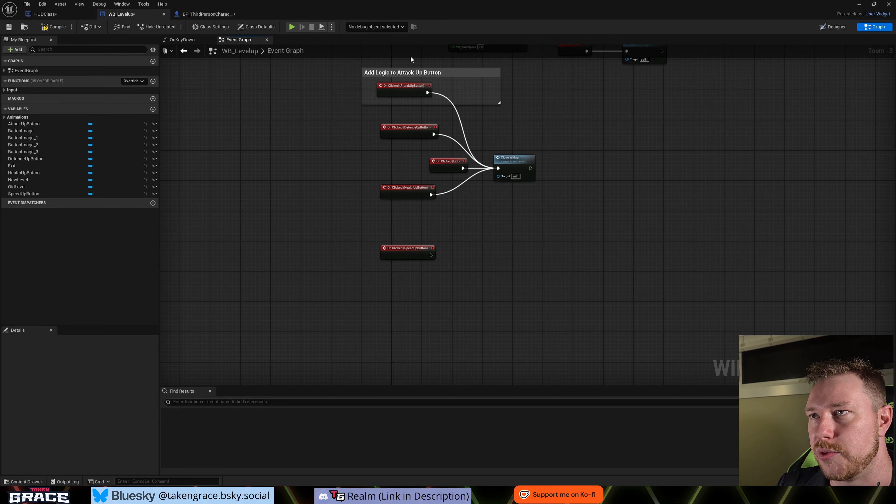
drag(423, 254, 498, 168)
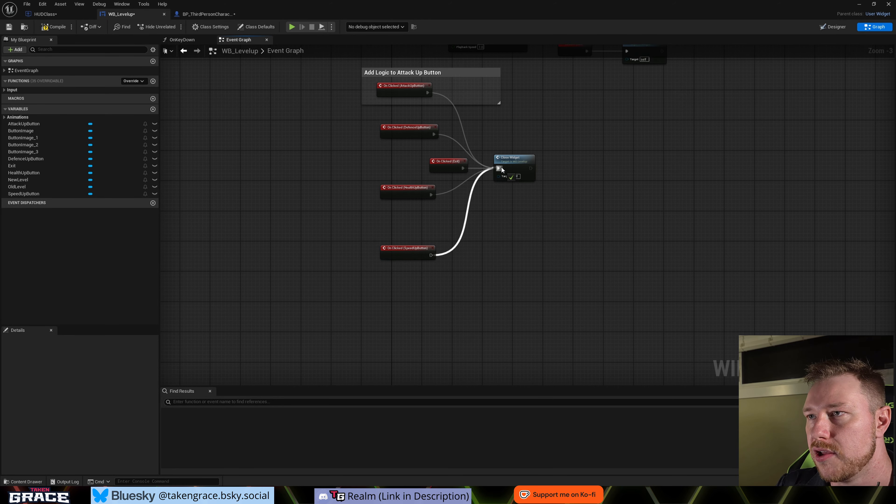
key(Home)
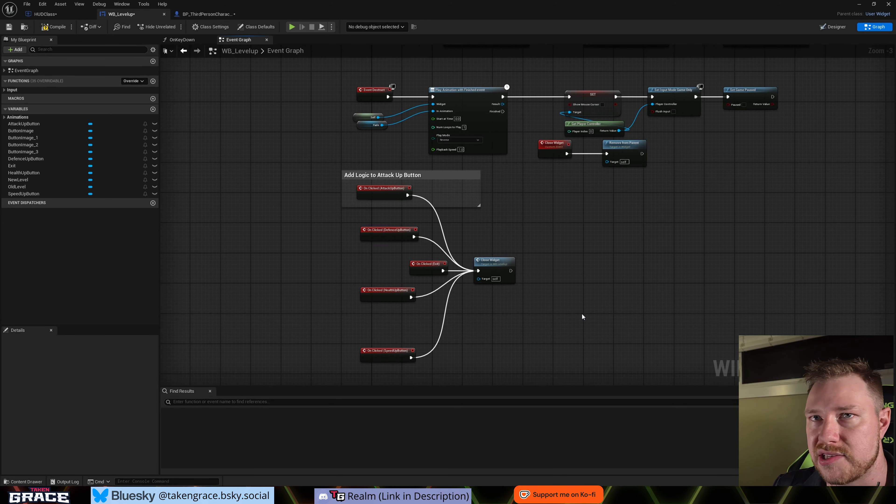
click(53, 27)
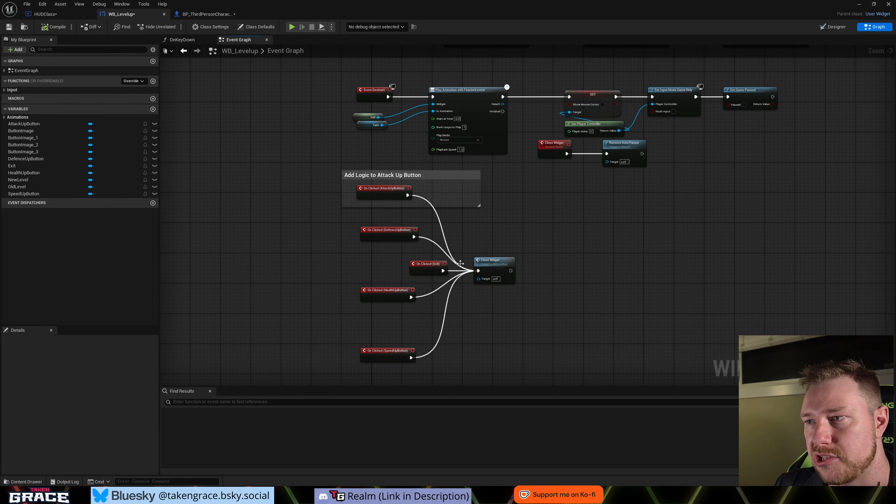
- Play the level, trigger the level-up widget twice, close it with Attack Up +10% and with the X button, and stop playing
drag(270, 16, 282, 0)
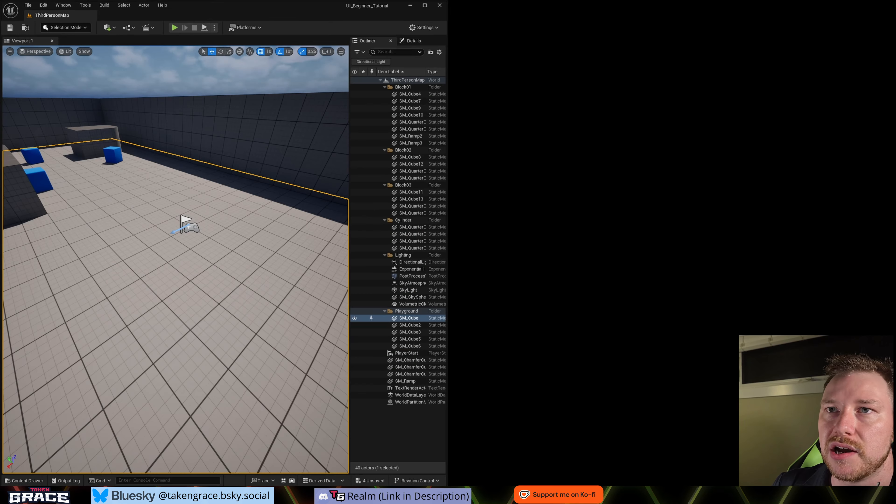
click(426, 7)
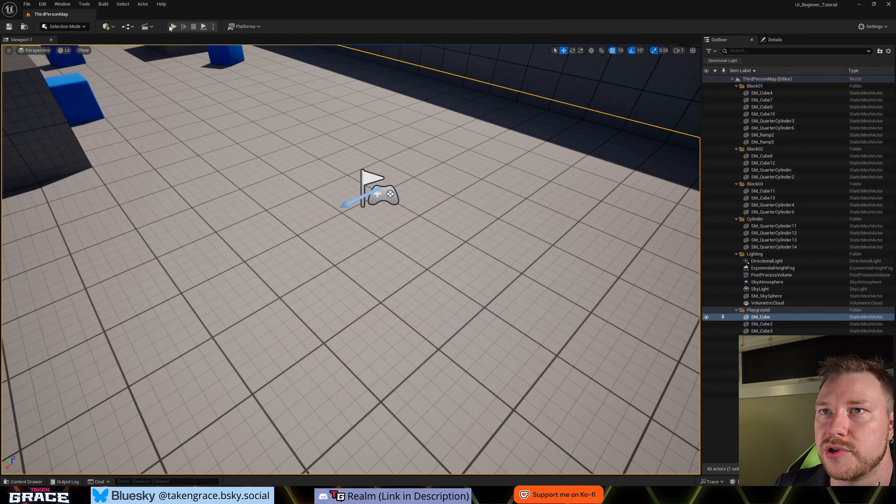
click(172, 26)
key(w)
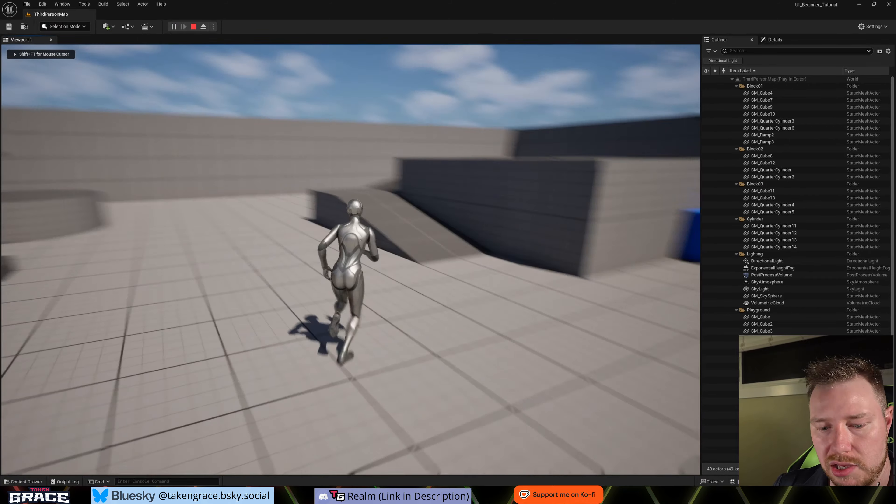
key(l)
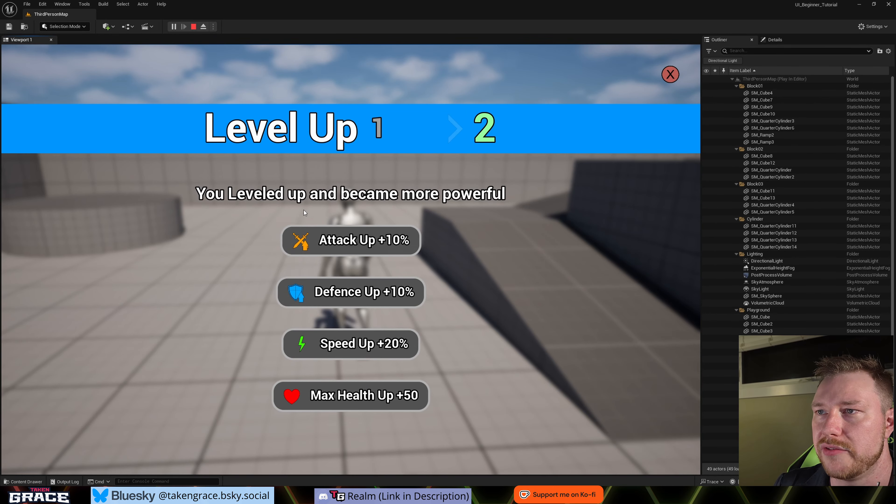
click(361, 243)
key(w)
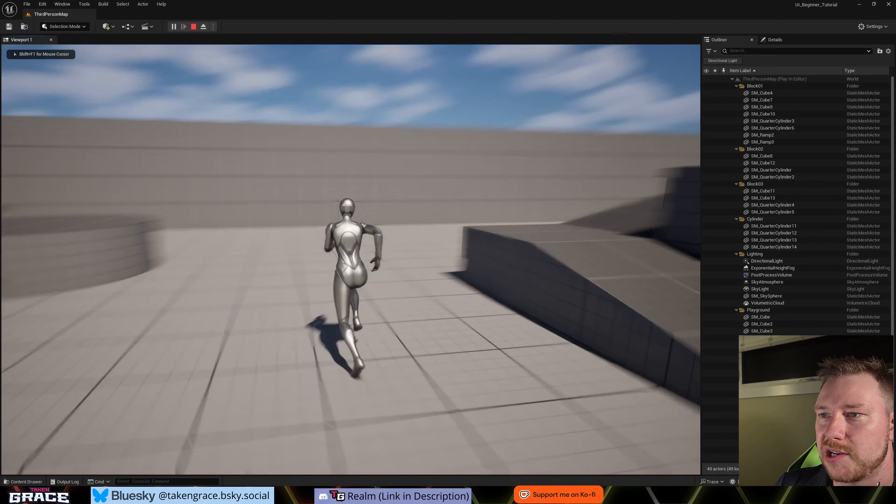
key(w)
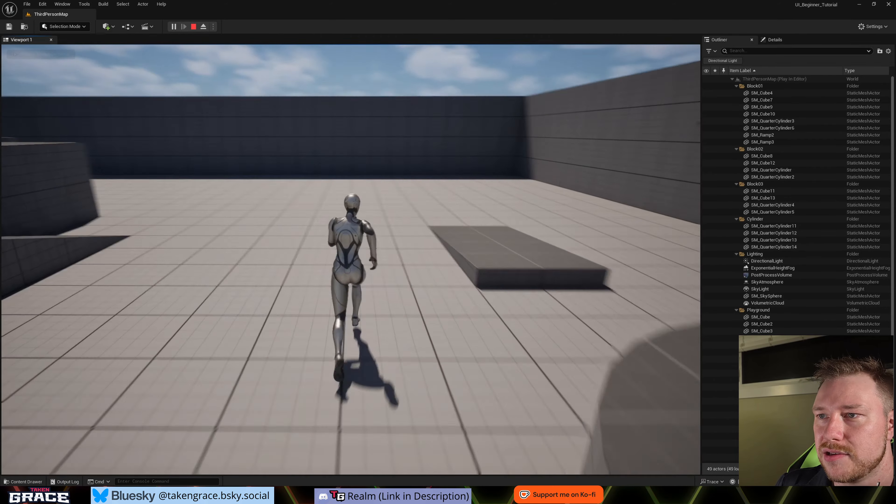
key(l)
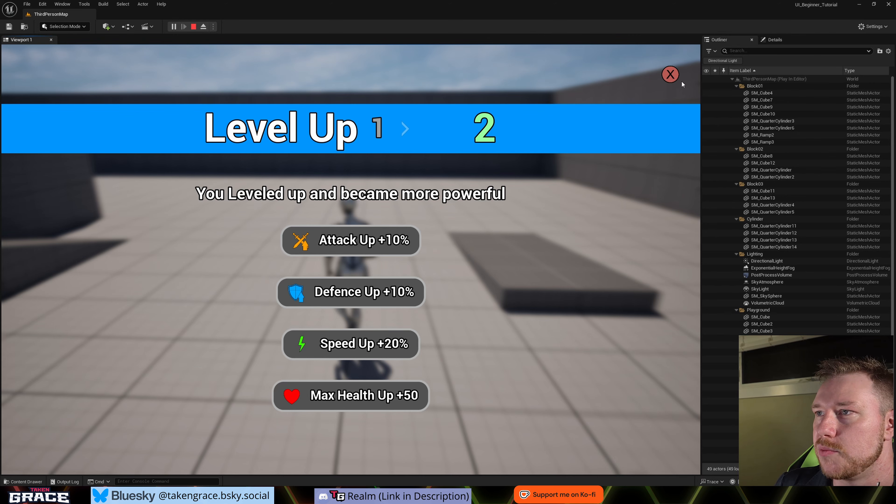
click(671, 75)
key(Escape)
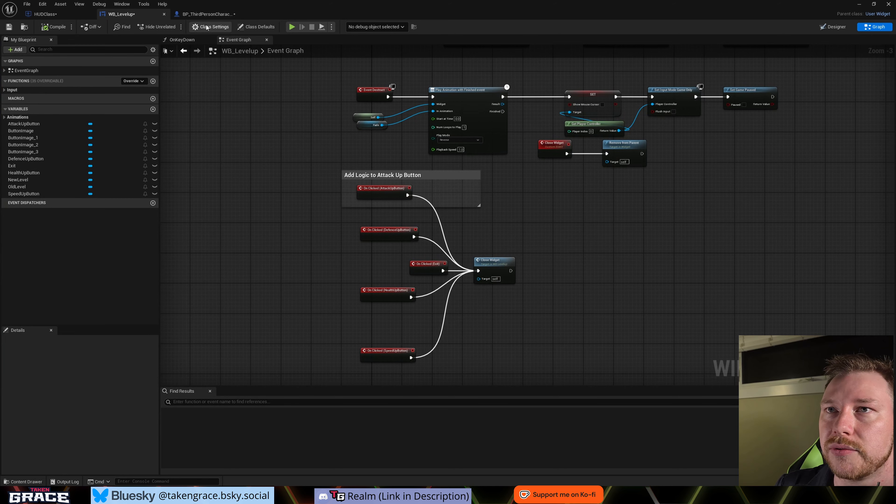
- Check the Level variable's default value in HUDClass and move the Level Up event farther from the Level Up Widget Get node
click(59, 16)
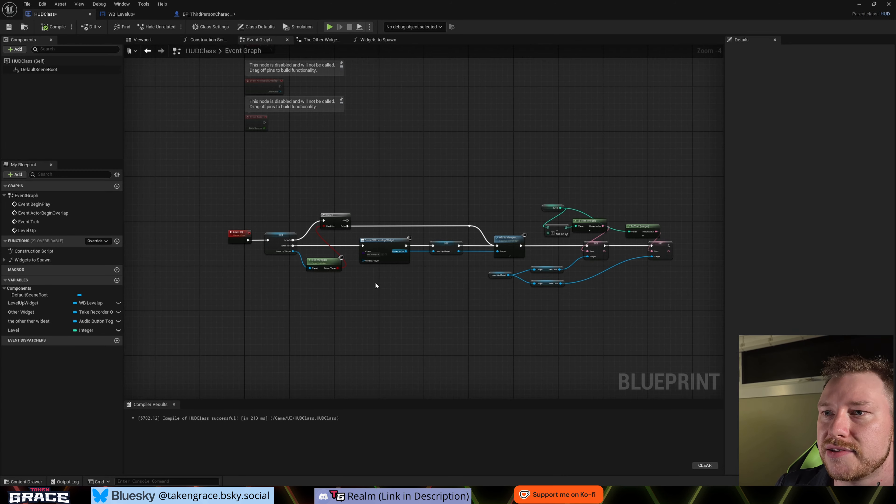
right_drag(591, 299, 526, 315)
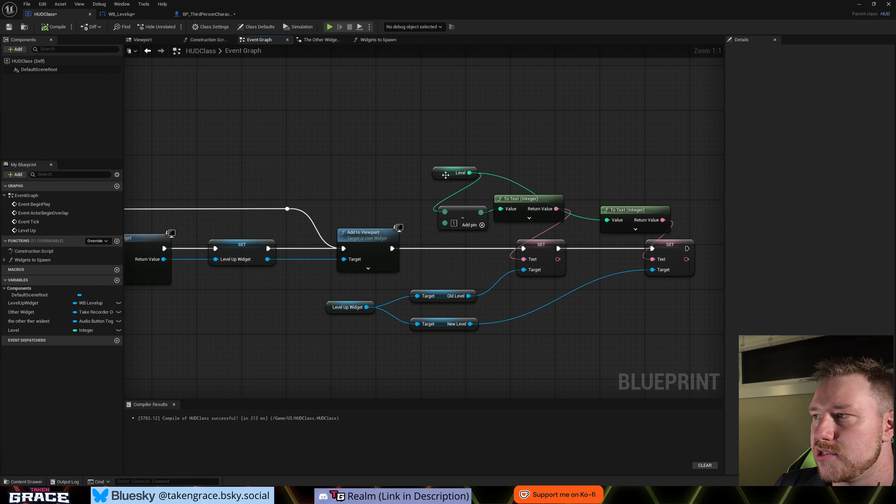
click(446, 175)
click(813, 242)
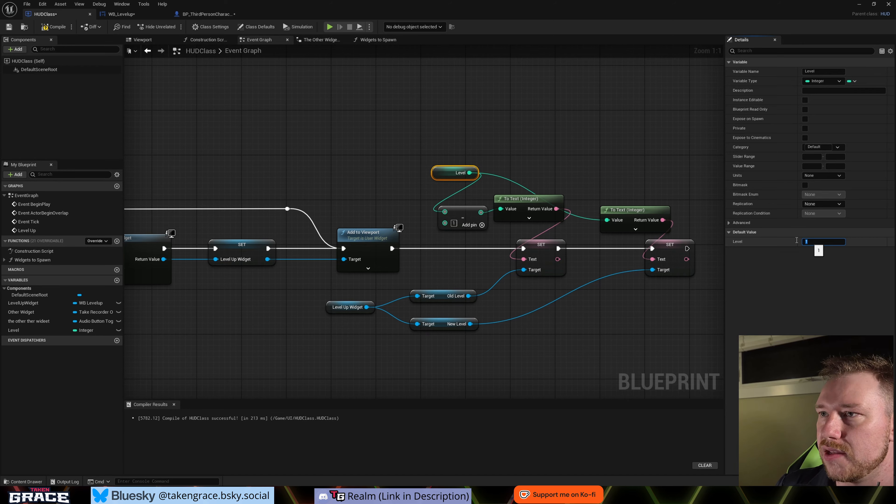
click(349, 170)
right_drag(348, 170, 669, 162)
right_drag(222, 251, 346, 249)
right_drag(260, 236, 287, 234)
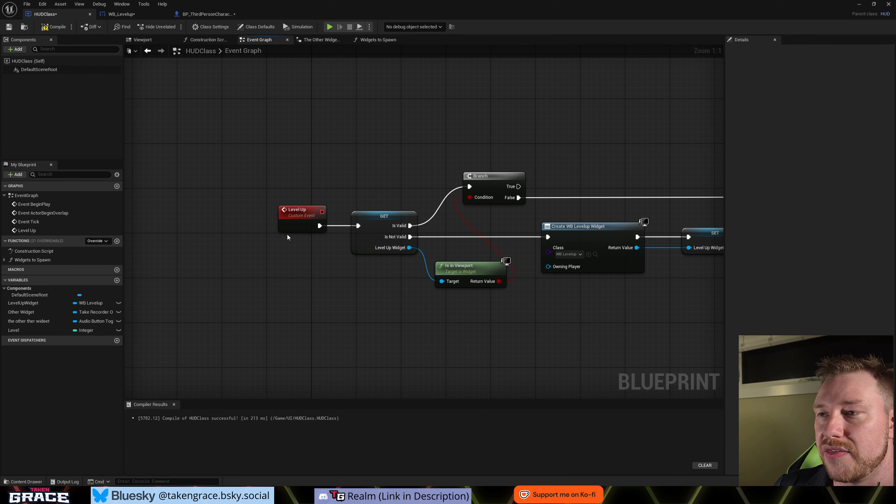
drag(300, 219, 226, 219)
- Insert a ++ increment of the Level variable between the Level Up event and the Get node, and compile HUDClass
drag(37, 330, 237, 259)
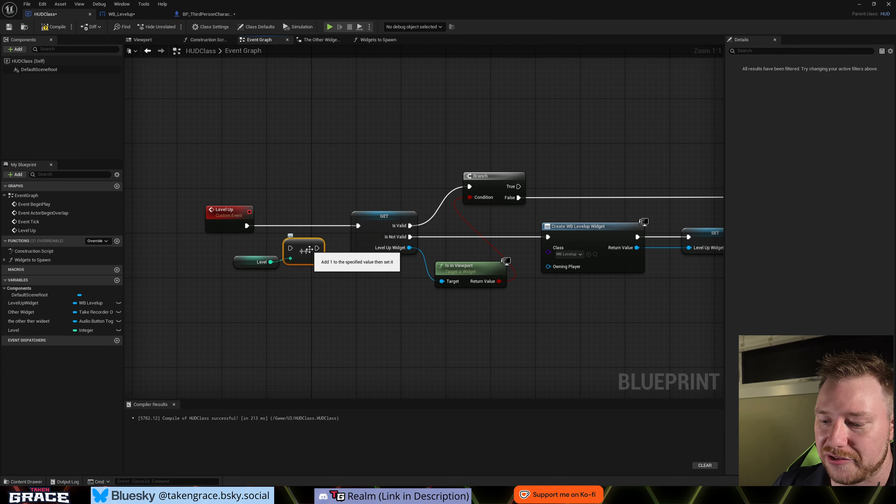
key(Delete)
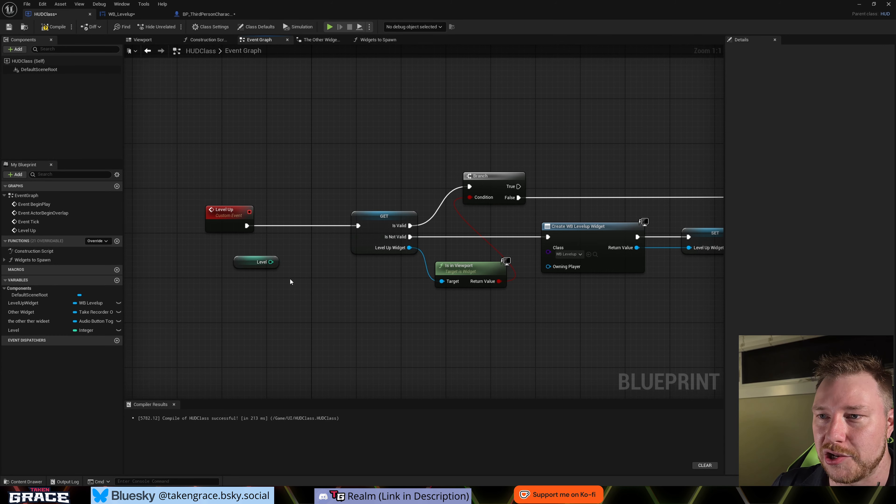
drag(271, 262, 358, 226)
text(++)
key(Return)
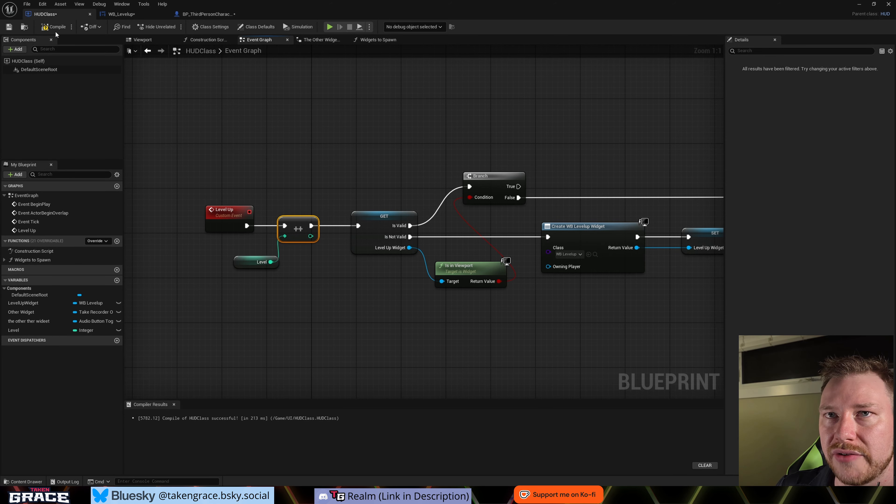
click(56, 28)
- Play the level and trigger the level-up widget three times, closing it with Max Health Up +50 once and the X button twice
drag(380, 5, 0, 212)
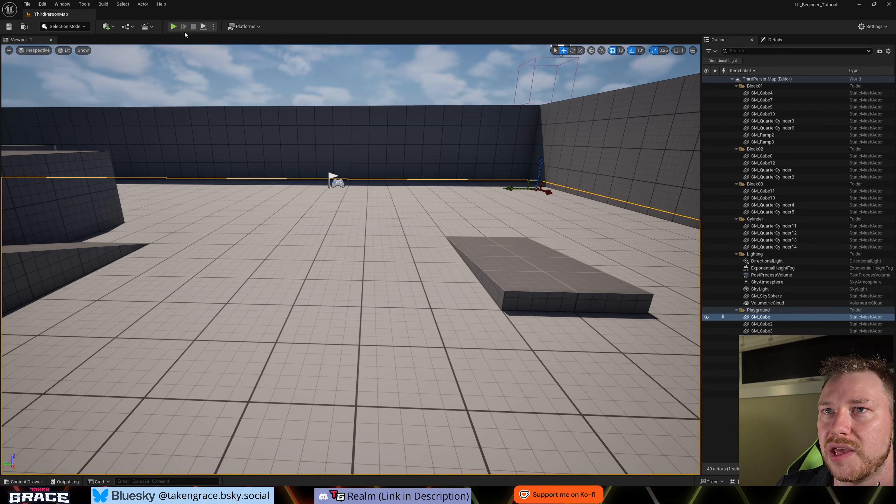
key(alt+p)
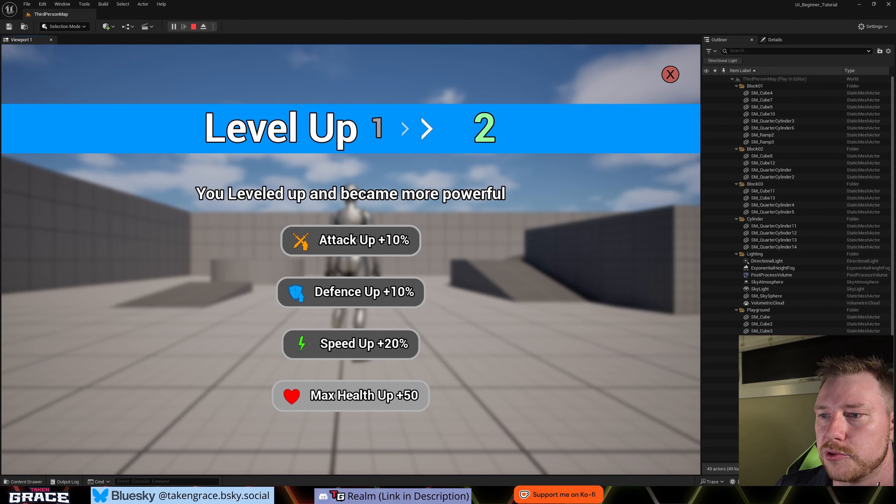
click(397, 396)
key(l)
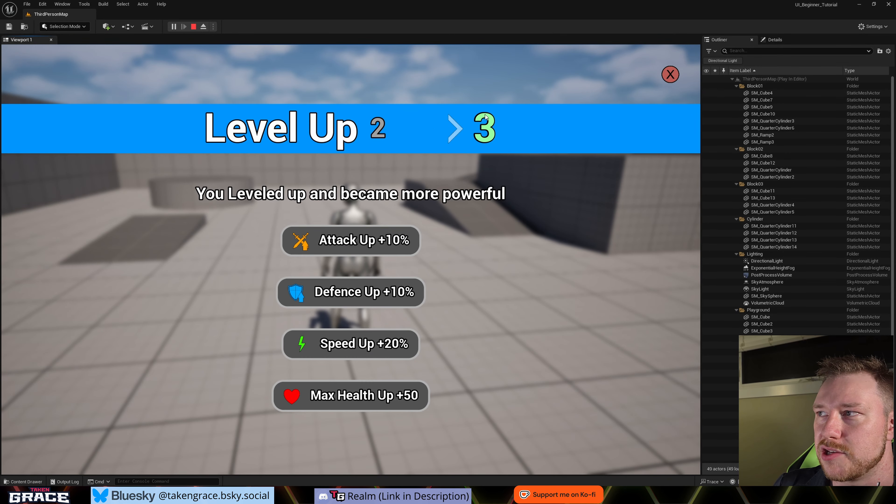
click(671, 74)
key(w)
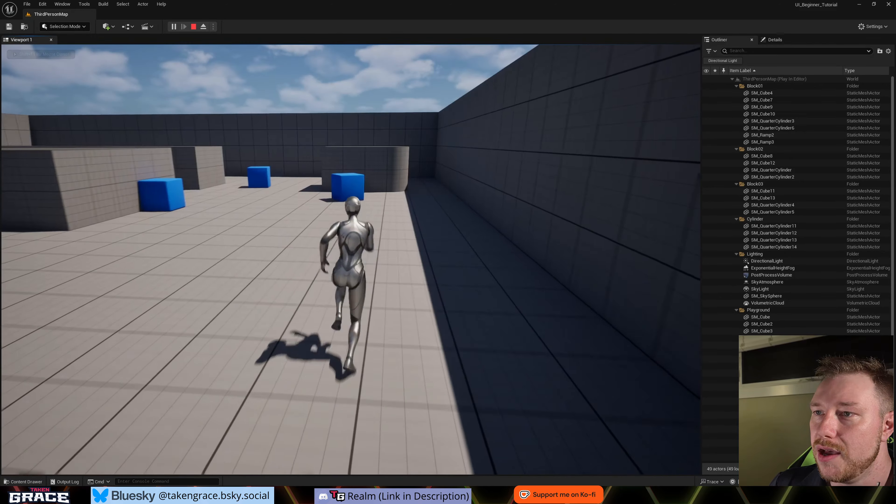
key(l)
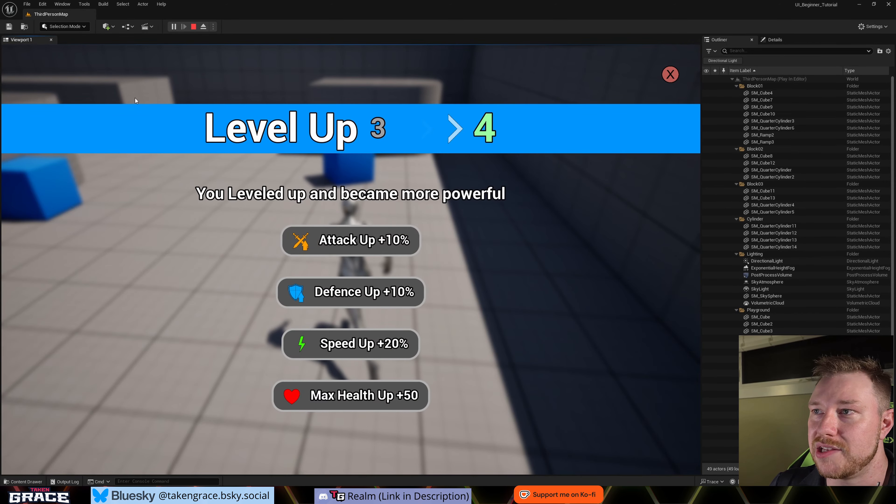
click(670, 74)
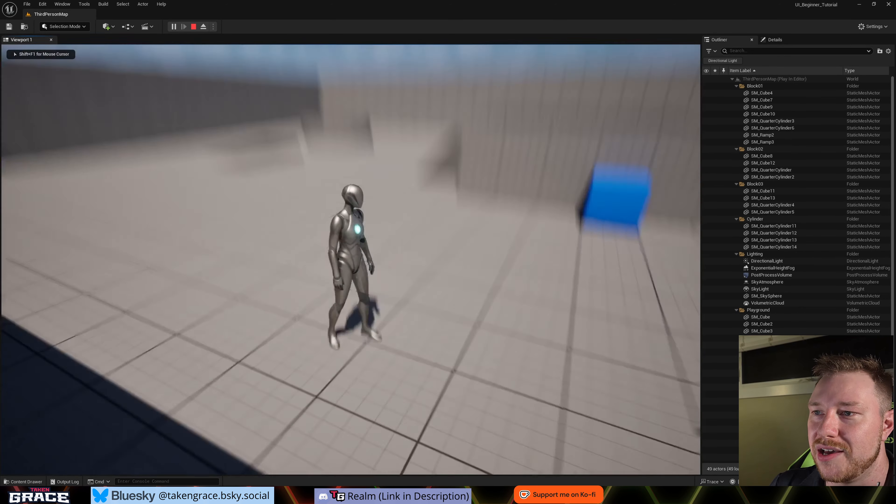
key(w)
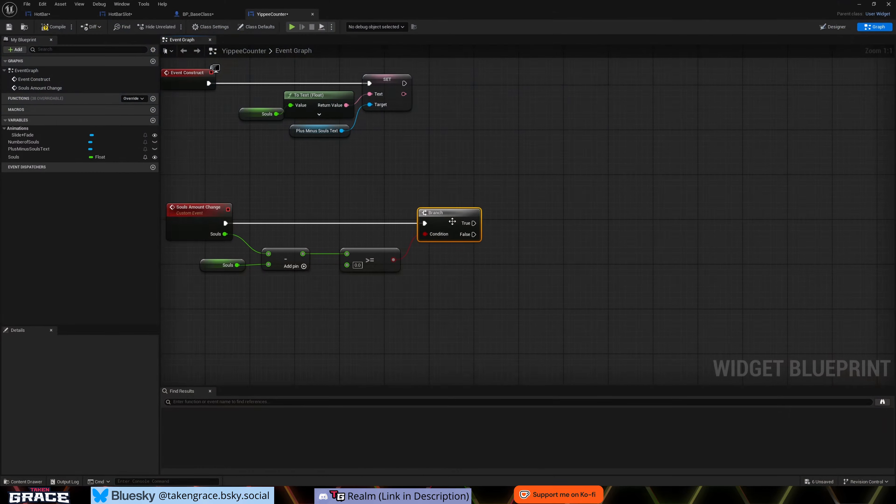
- In YippeeCounter's event graph, add a PlusMinusSoulsText getter with a Set Text node for the branch in Souls Amount Change
right_drag(489, 299, 450, 286)
shift+click(348, 256)
drag(400, 203, 490, 202)
right_drag(342, 305, 386, 307)
click(33, 150)
drag(20, 152, 339, 195)
click(328, 187)
text(set text)
click(366, 272)
drag(229, 213, 345, 202)
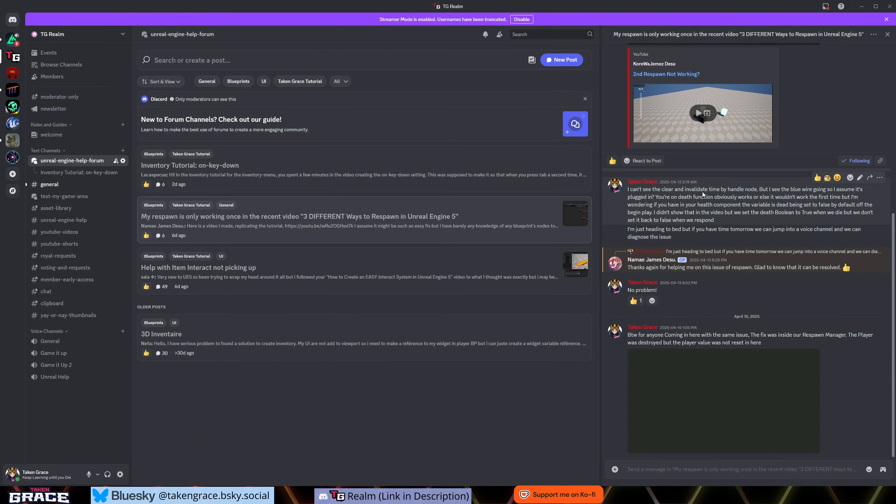
- Look through the respawn thread in the unreal-engine-help-forum channel on Discord
scroll(741, 260, up, 8)
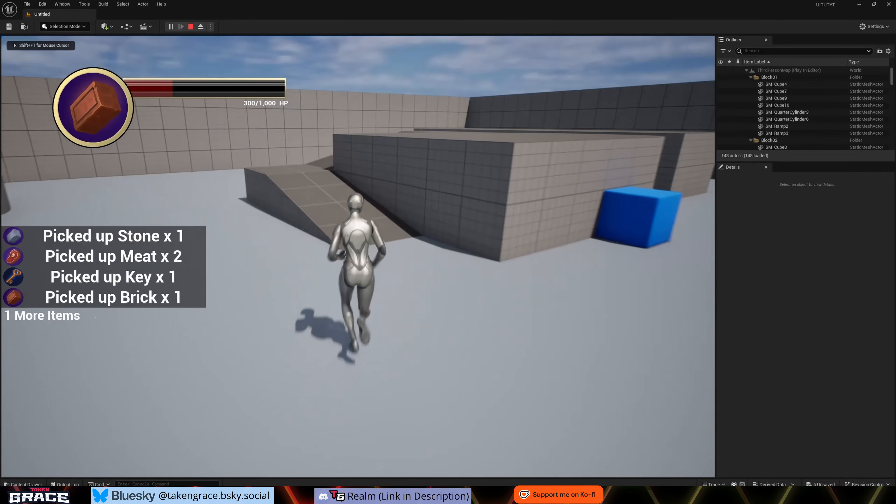
- Open the inventory in the running Unreal game and view the Meat item's details
key(i)
click(278, 204)
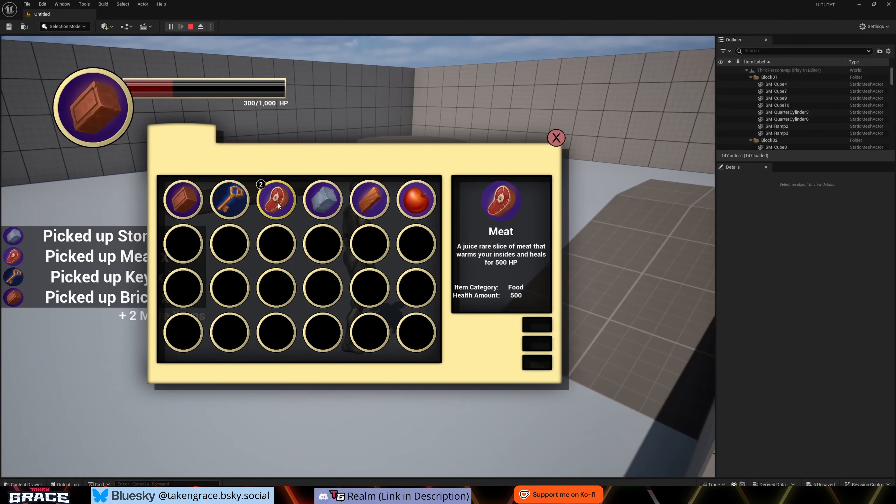